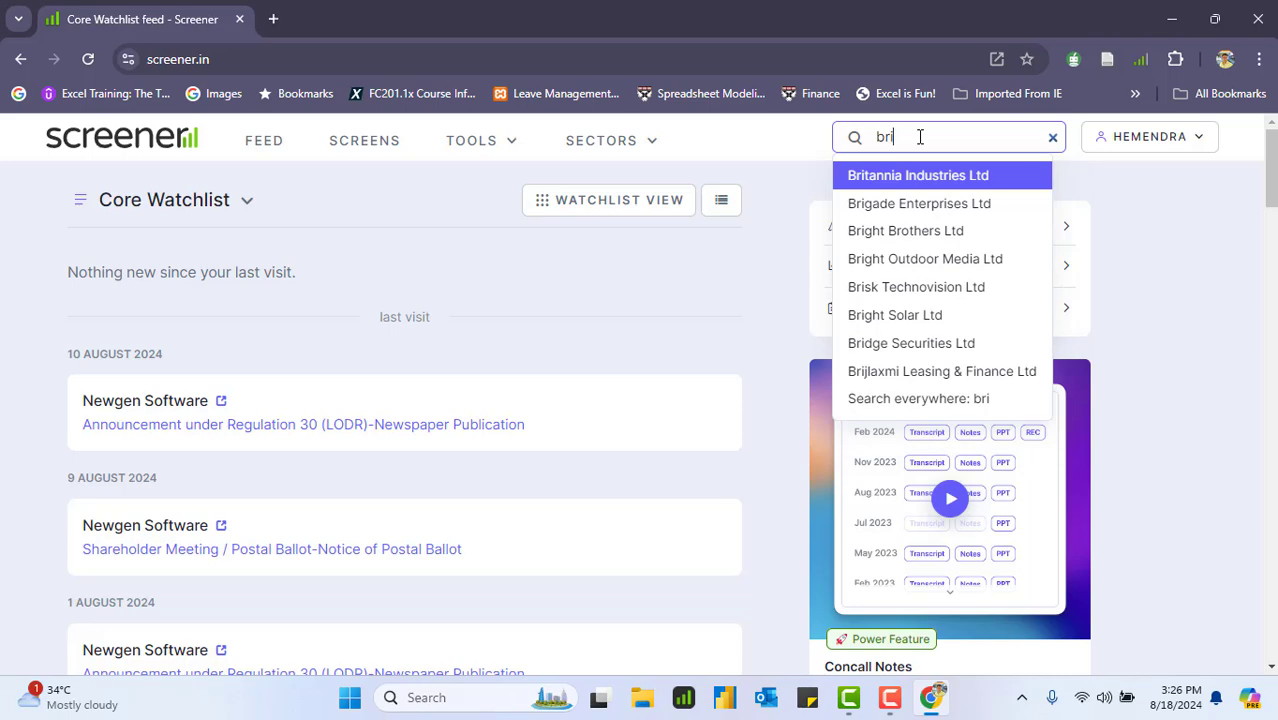
Open the Britannia Industries Ltd company page and look over its quarterly and profit and loss tables
left_click(921, 176)
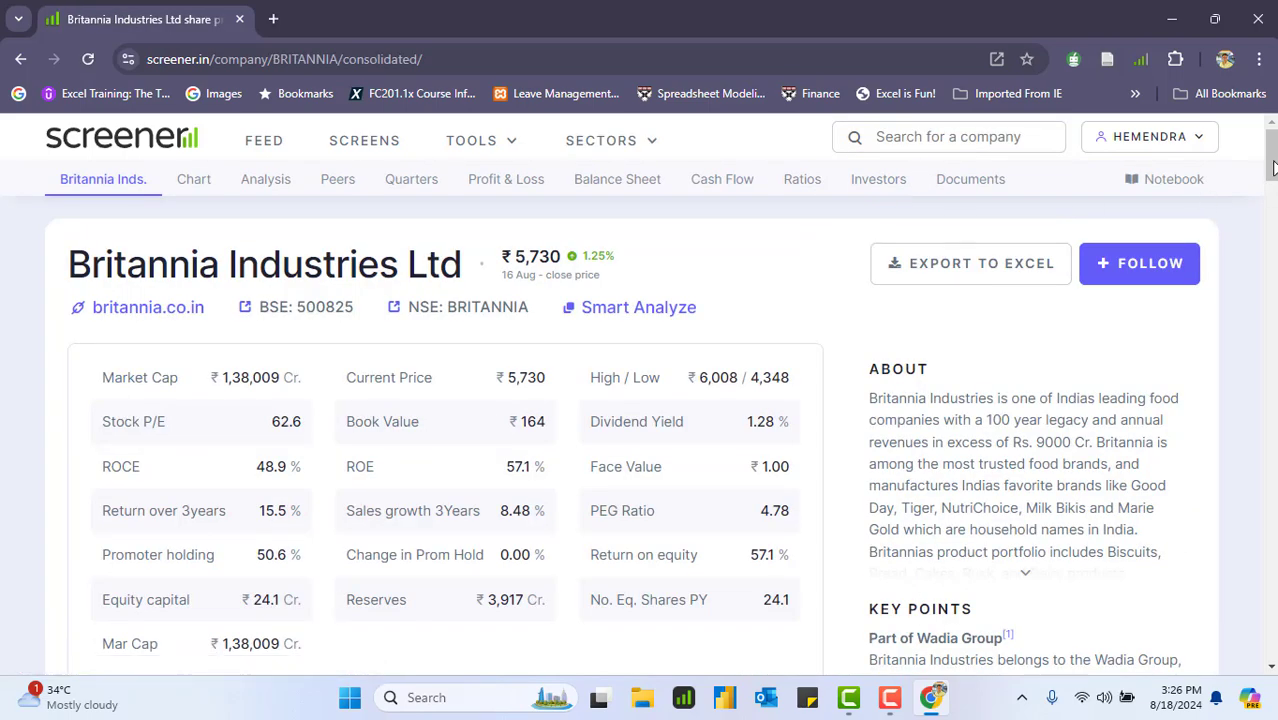
left_click_drag(1272, 165, 1271, 365)
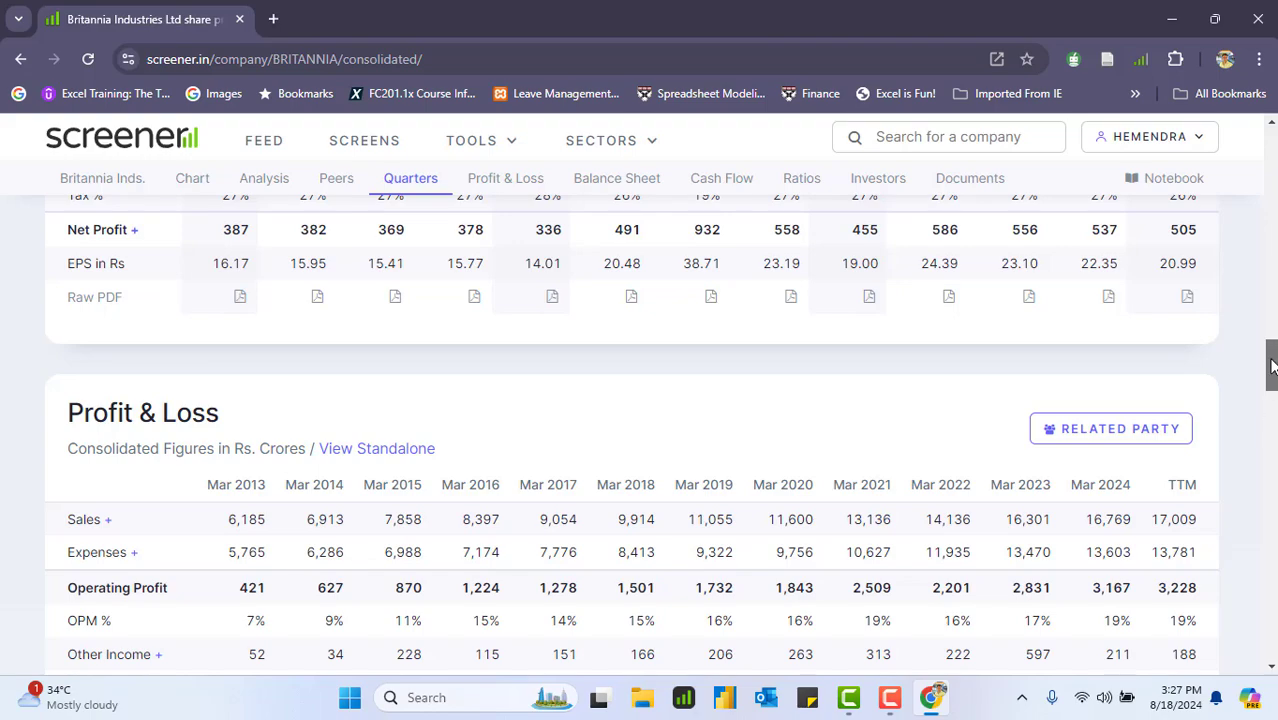
left_click_drag(1271, 365, 1271, 150)
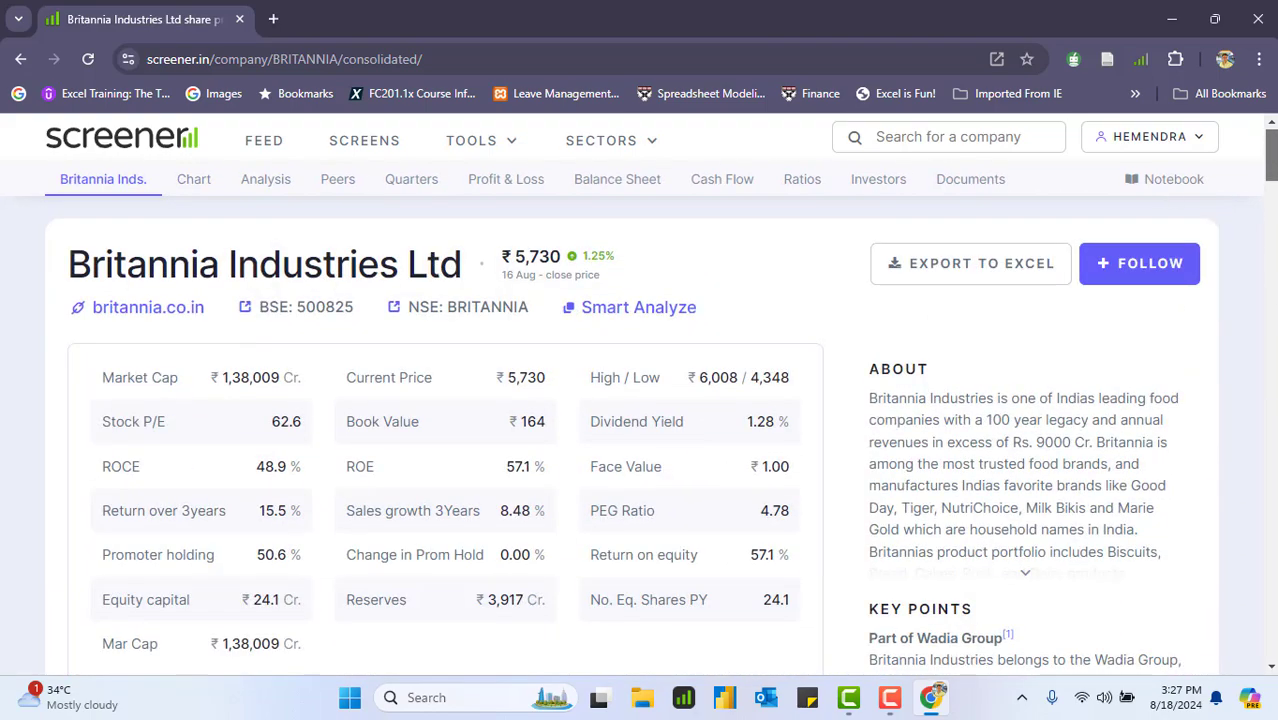
Export the company's data to Excel, save it on the Desktop as "Britannia Inds (1)", and open the workbook for editing
left_click(975, 264)
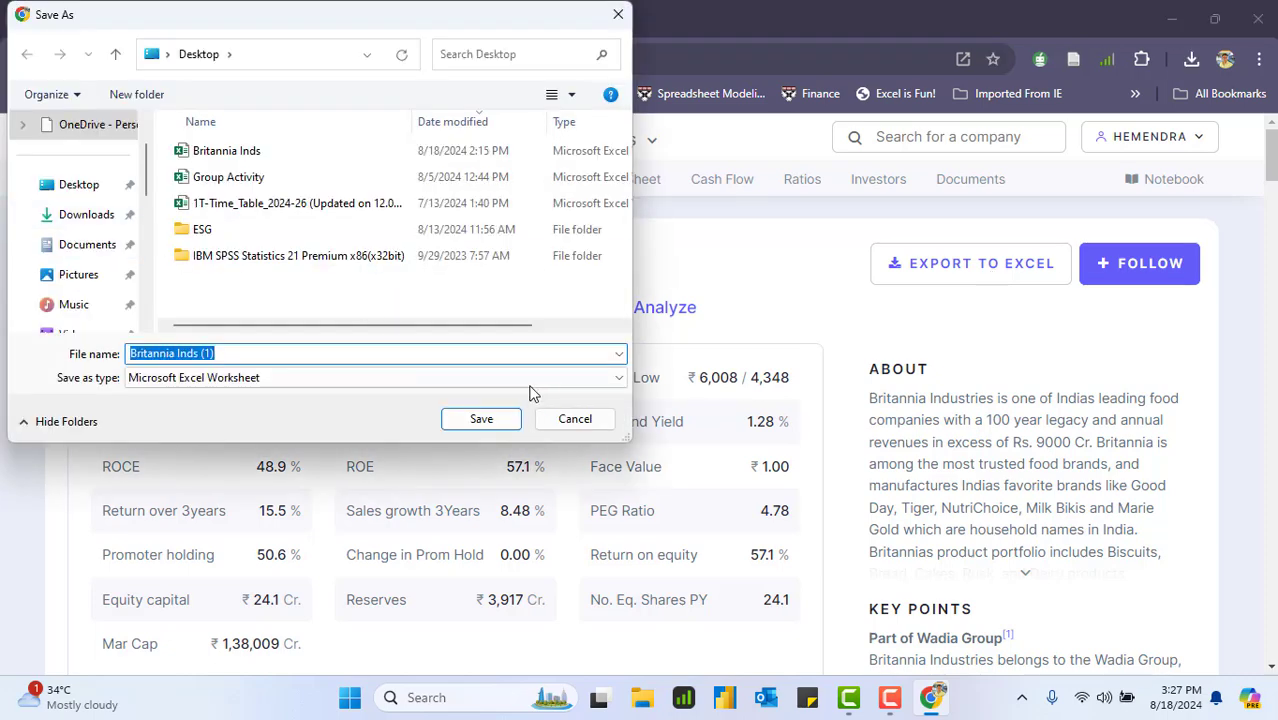
left_click(482, 422)
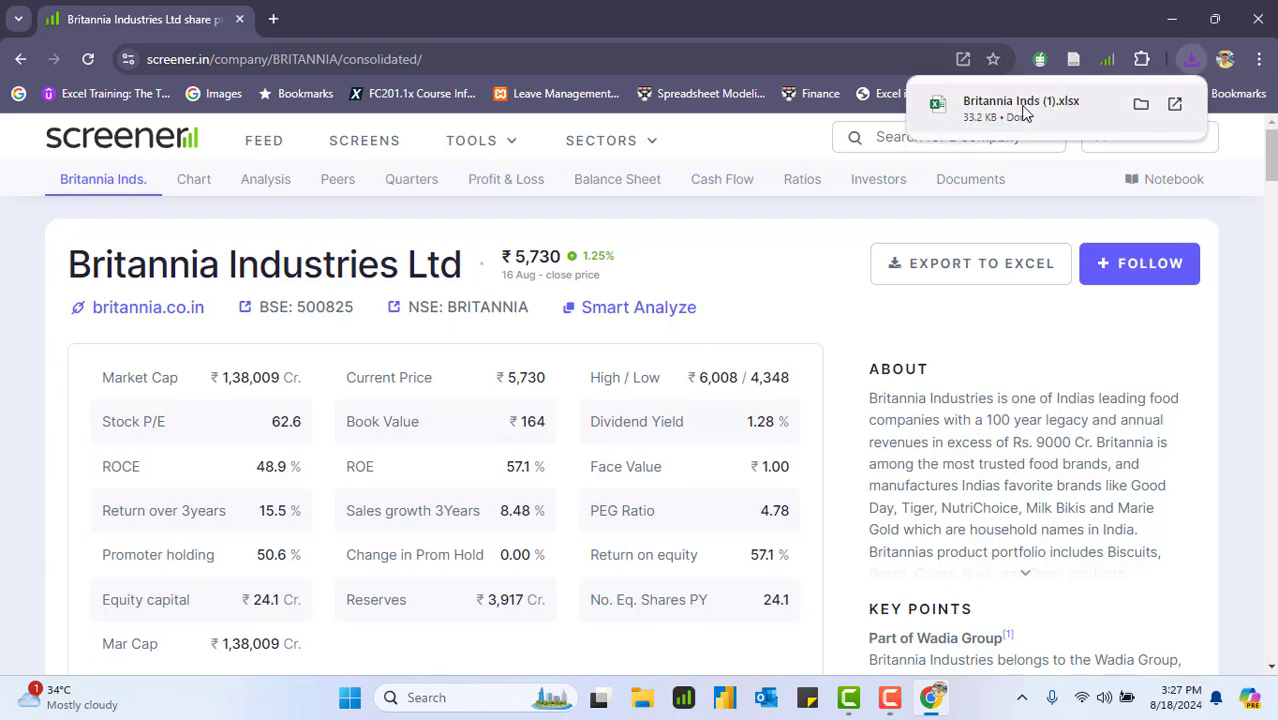
left_click(1024, 112)
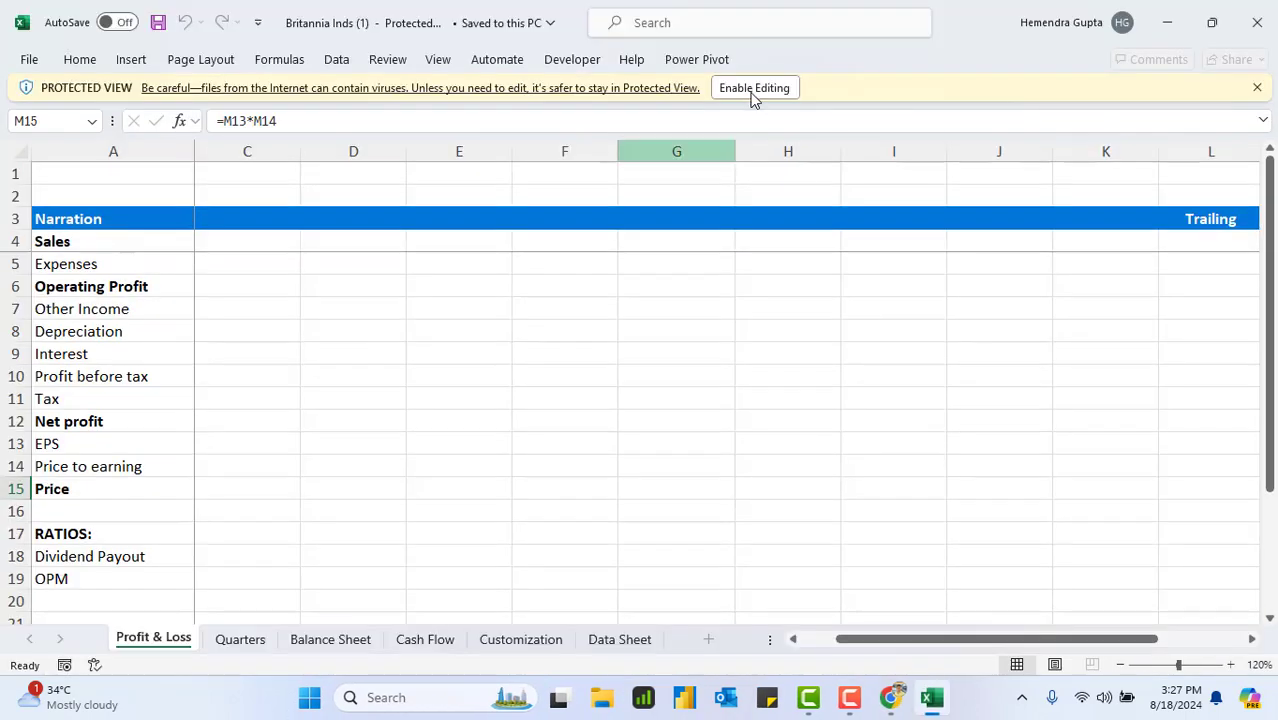
left_click(754, 89)
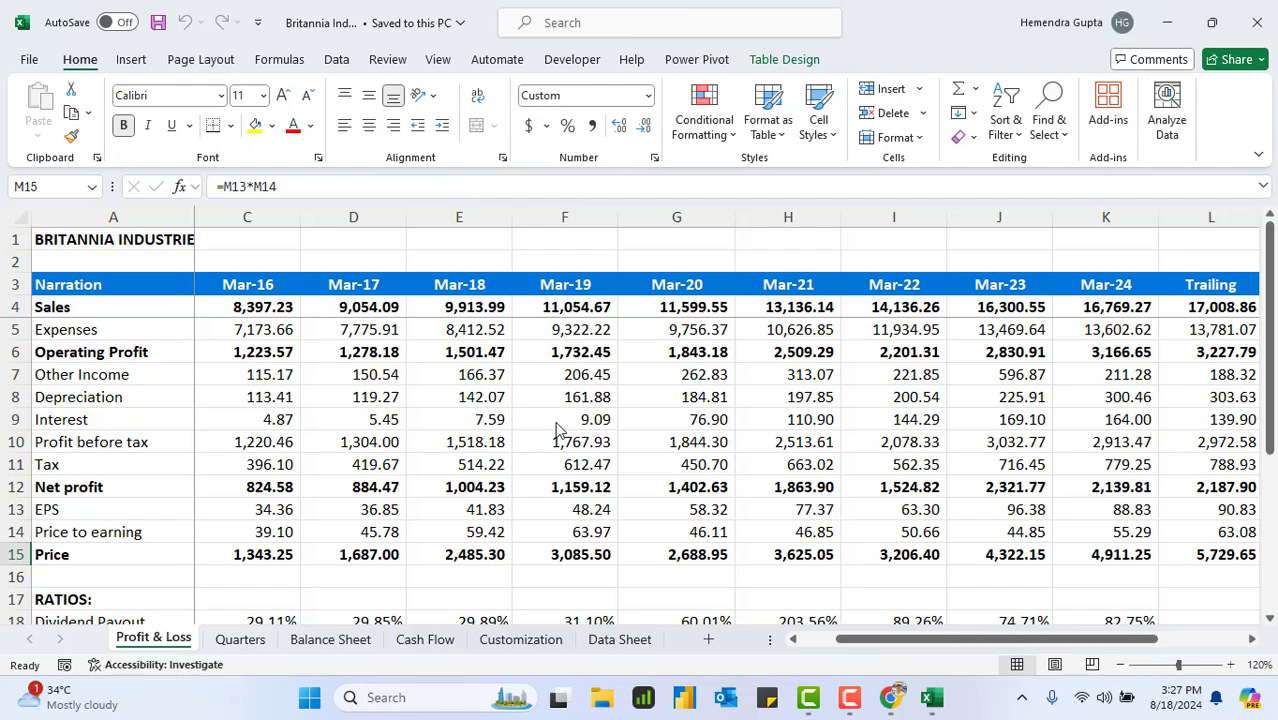
Review the contents of the Data Sheet and Customization worksheets
left_click(612, 640)
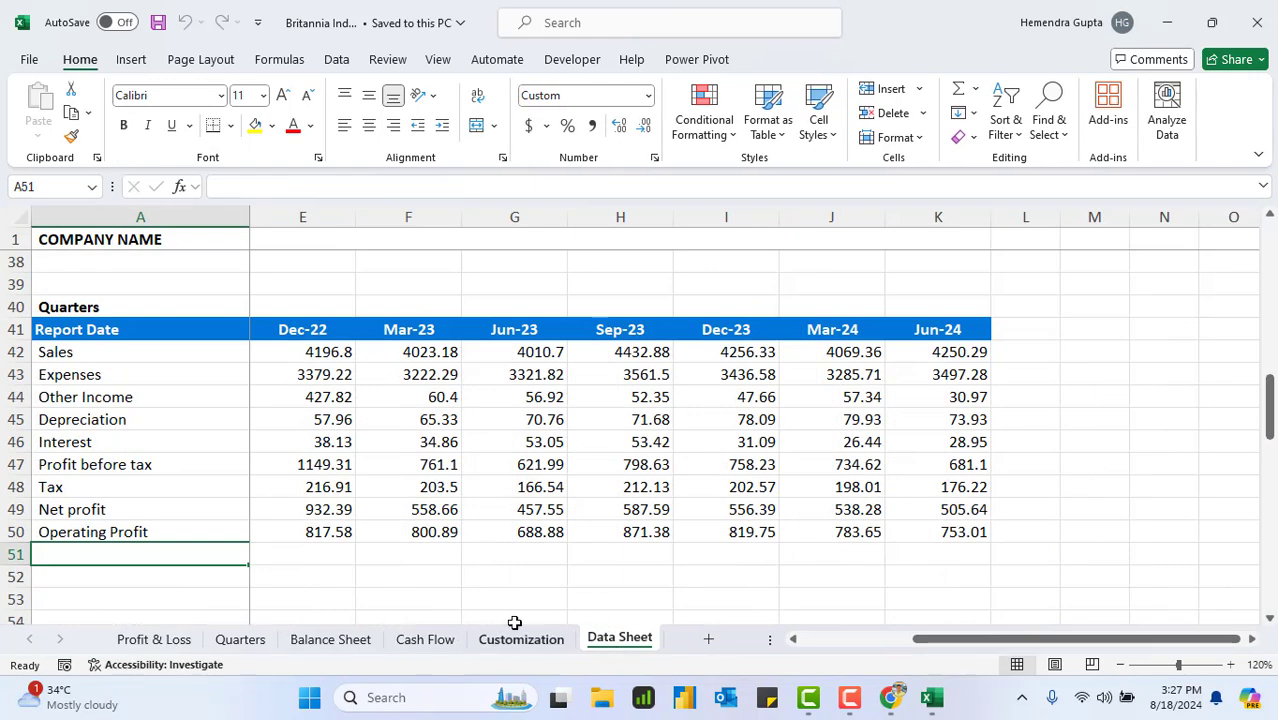
scroll(674, 441, "up", 12)
scroll(672, 437, "down", 9)
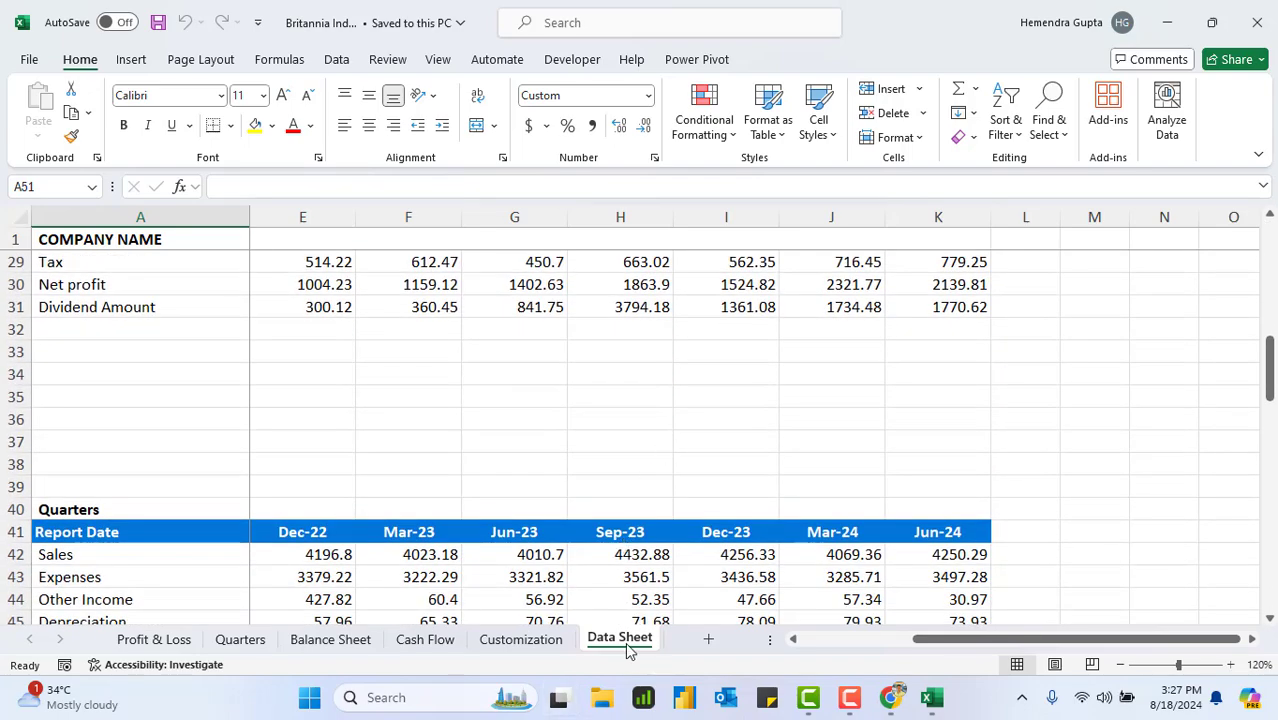
scroll(633, 529, "down", 18)
scroll(633, 500, "up", 20)
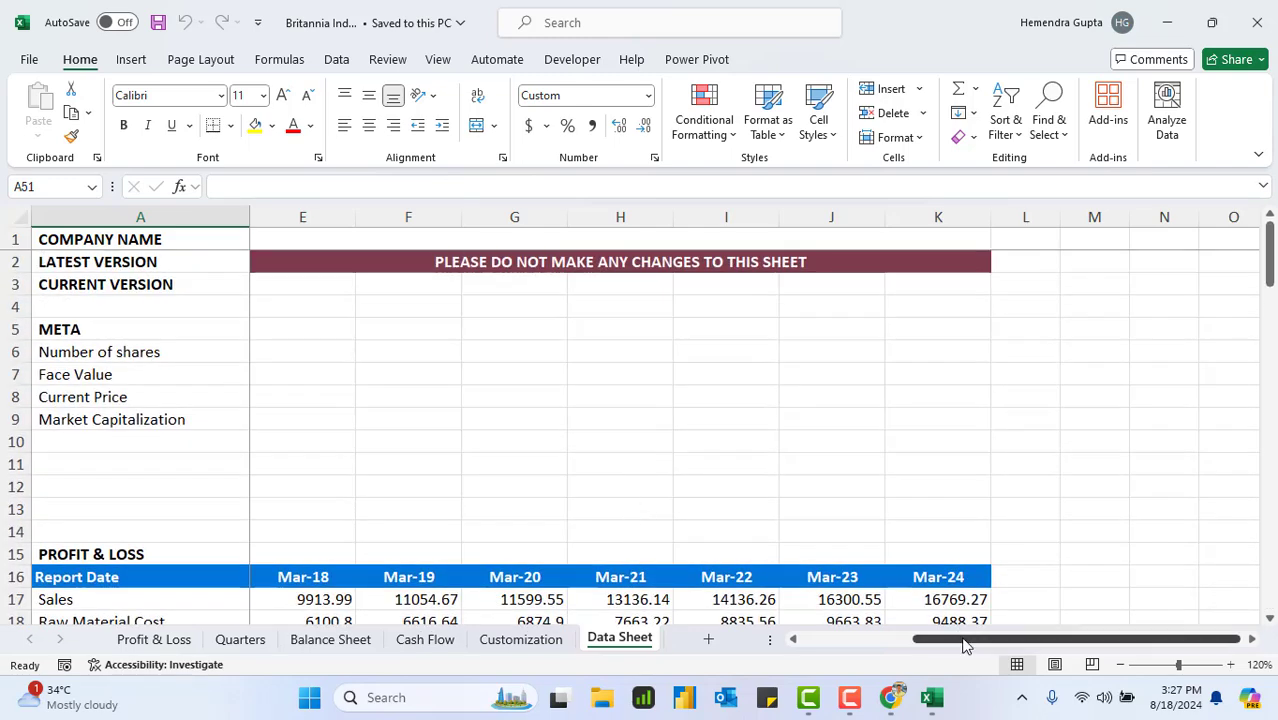
left_click_drag(964, 645, 884, 650)
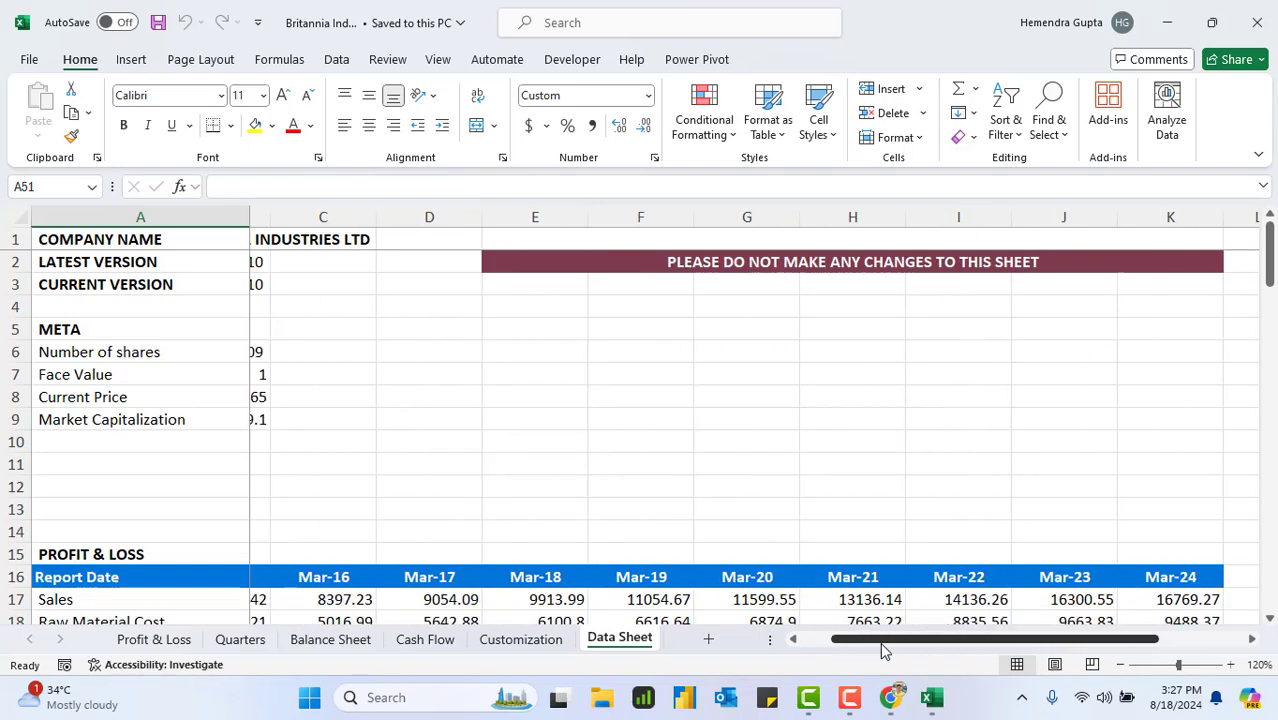
left_click(528, 643)
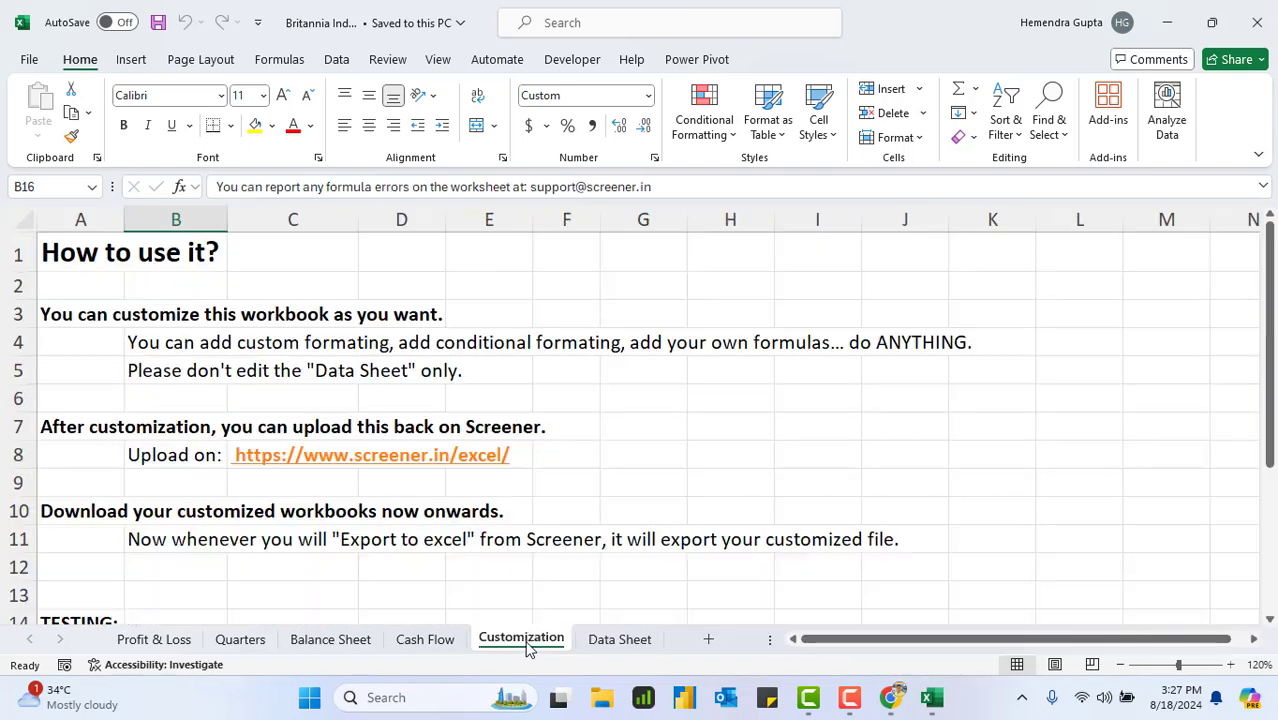
Delete the Cash Flow and Balance Sheet worksheets from the workbook
left_click(424, 641)
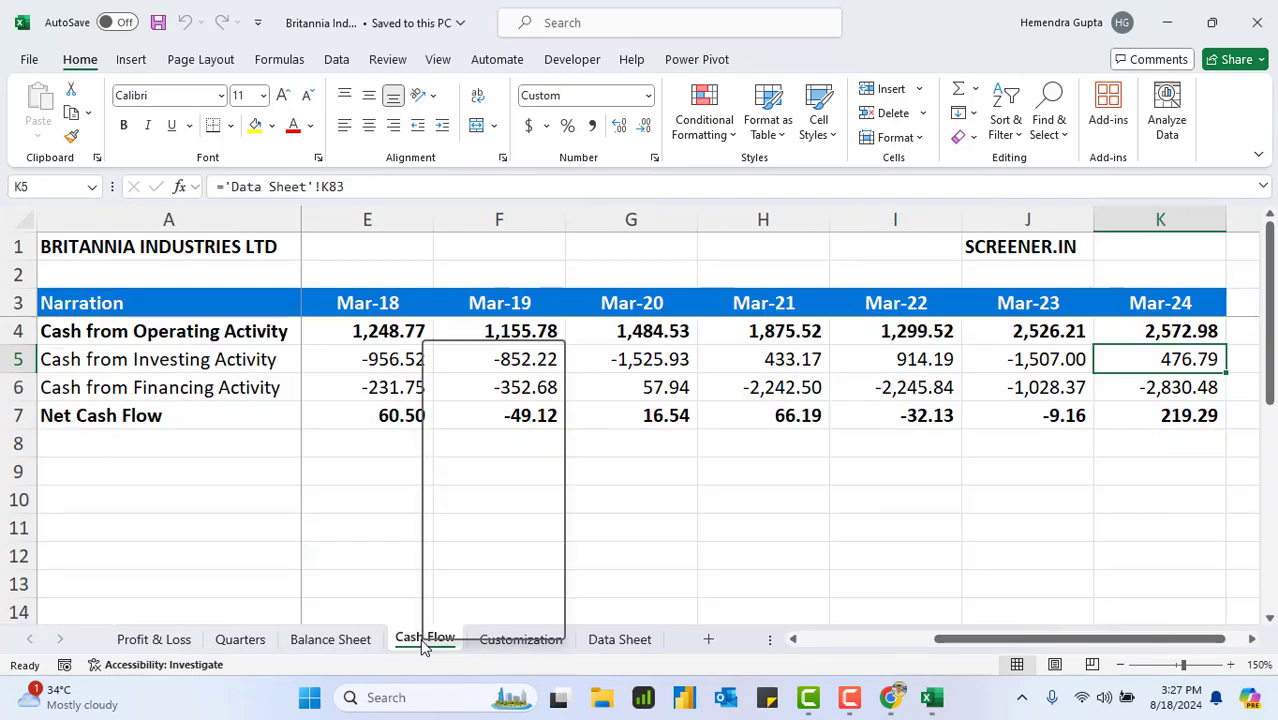
left_click(477, 383)
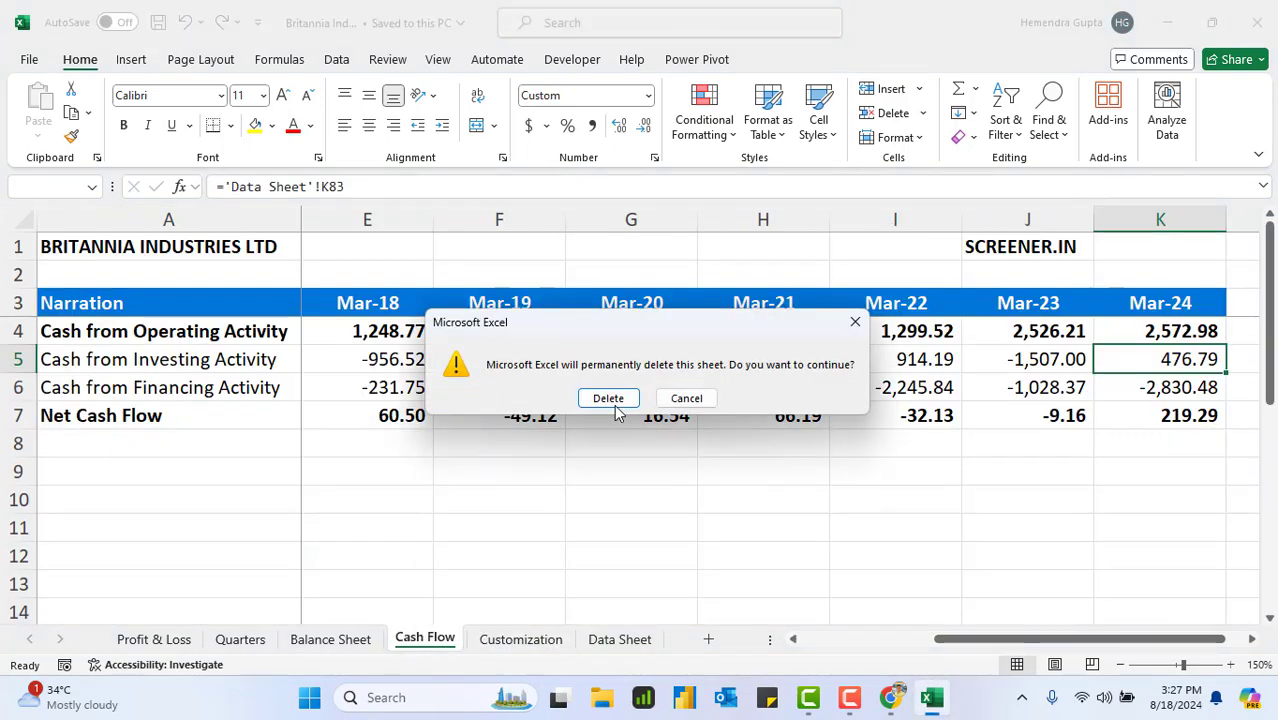
left_click(610, 400)
left_click(335, 638)
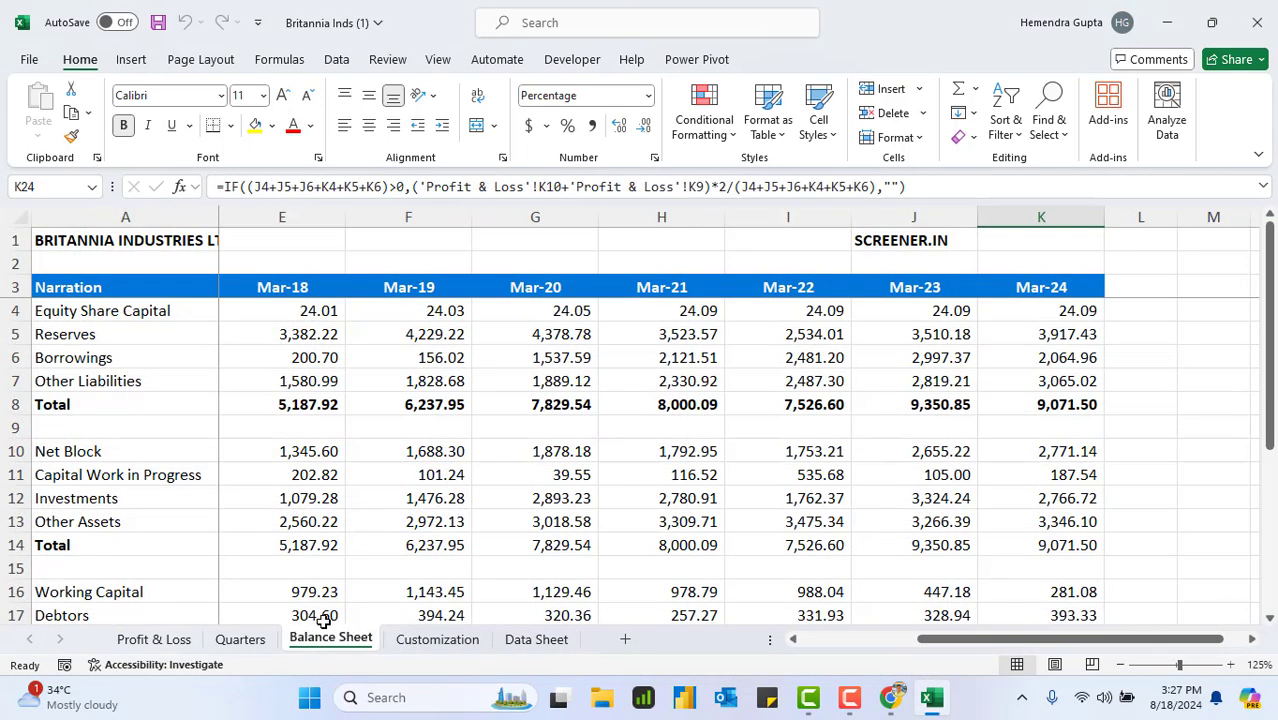
right_click(328, 640)
left_click(414, 385)
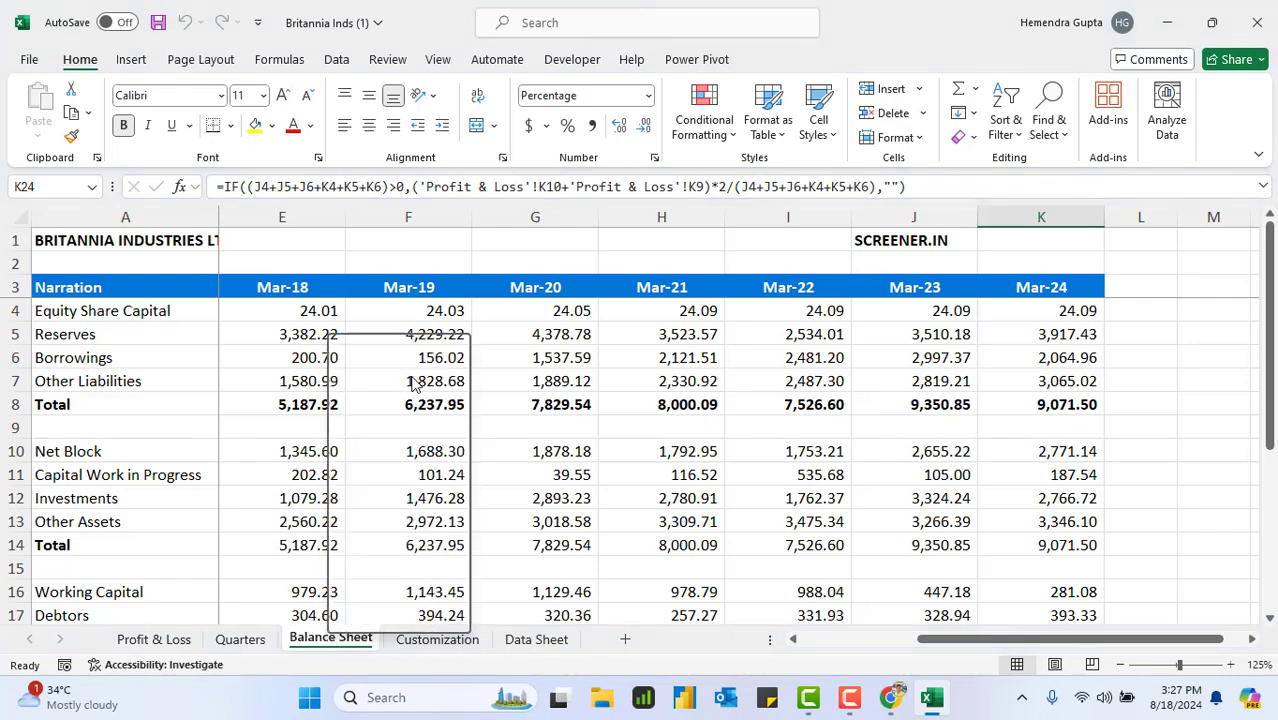
left_click(608, 398)
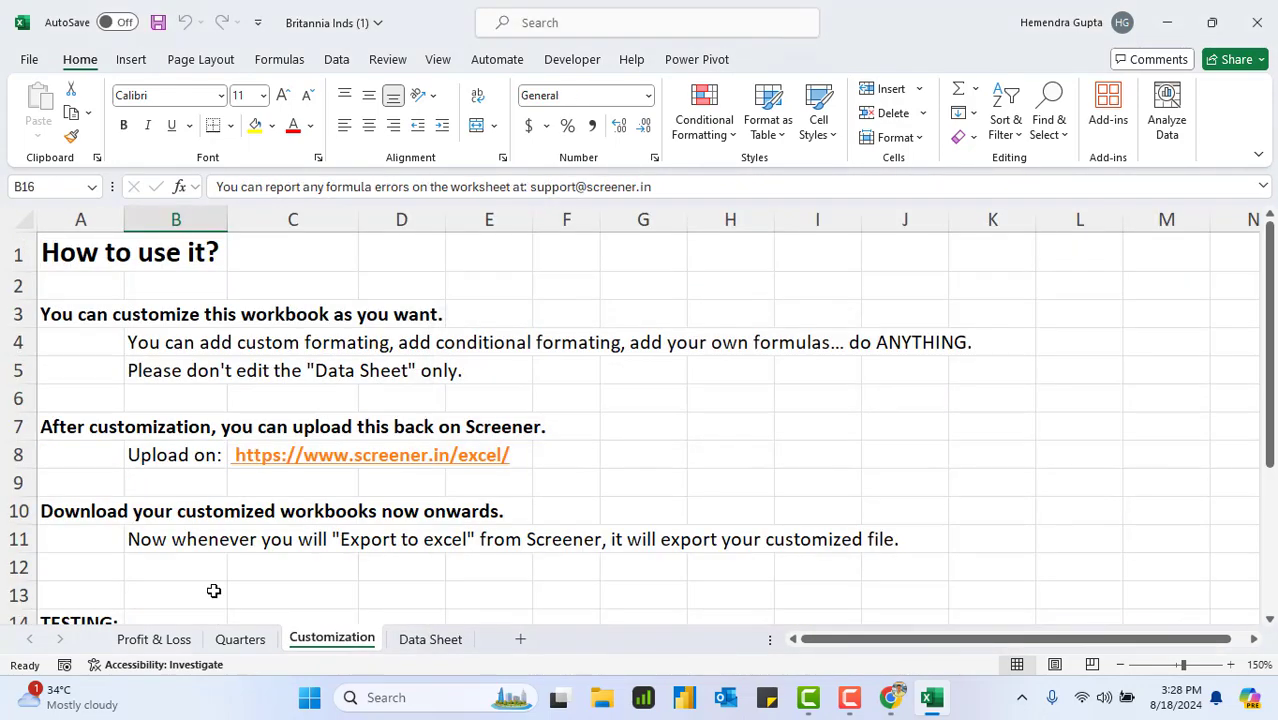
Delete the Quarters and Profit & Loss worksheets from the workbook
left_click(247, 640)
right_click(250, 640)
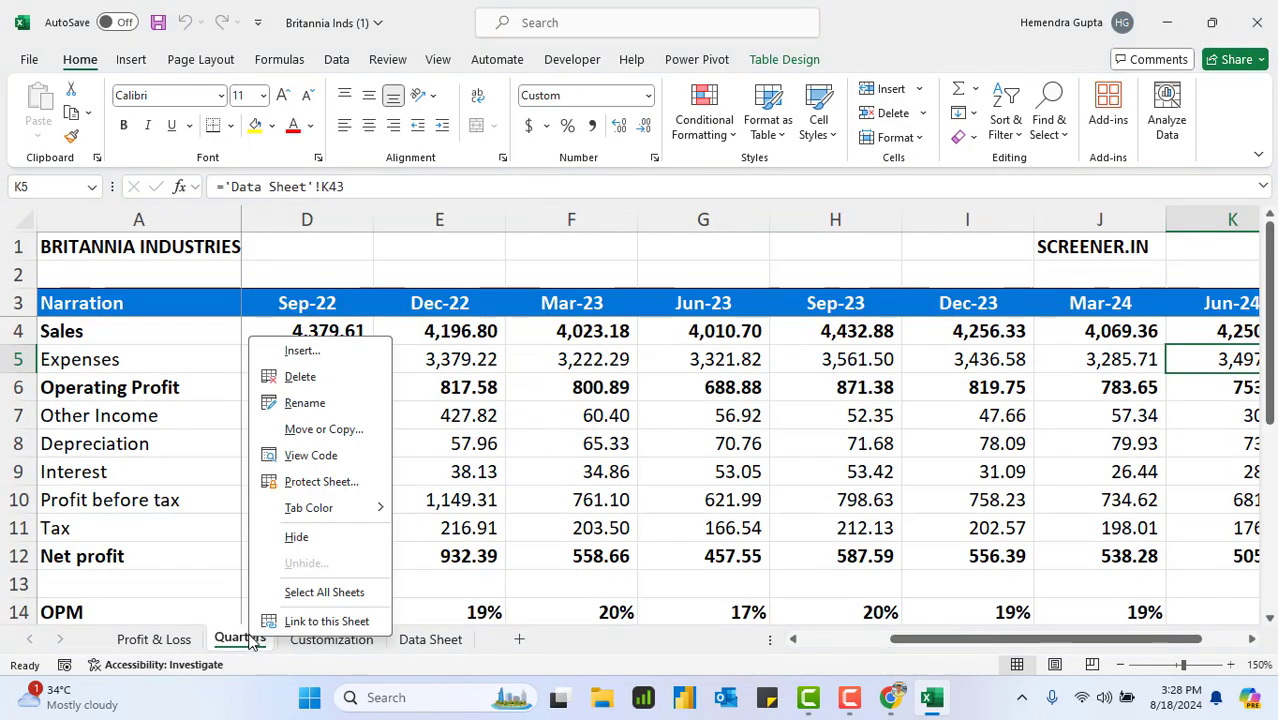
left_click(328, 380)
left_click(608, 398)
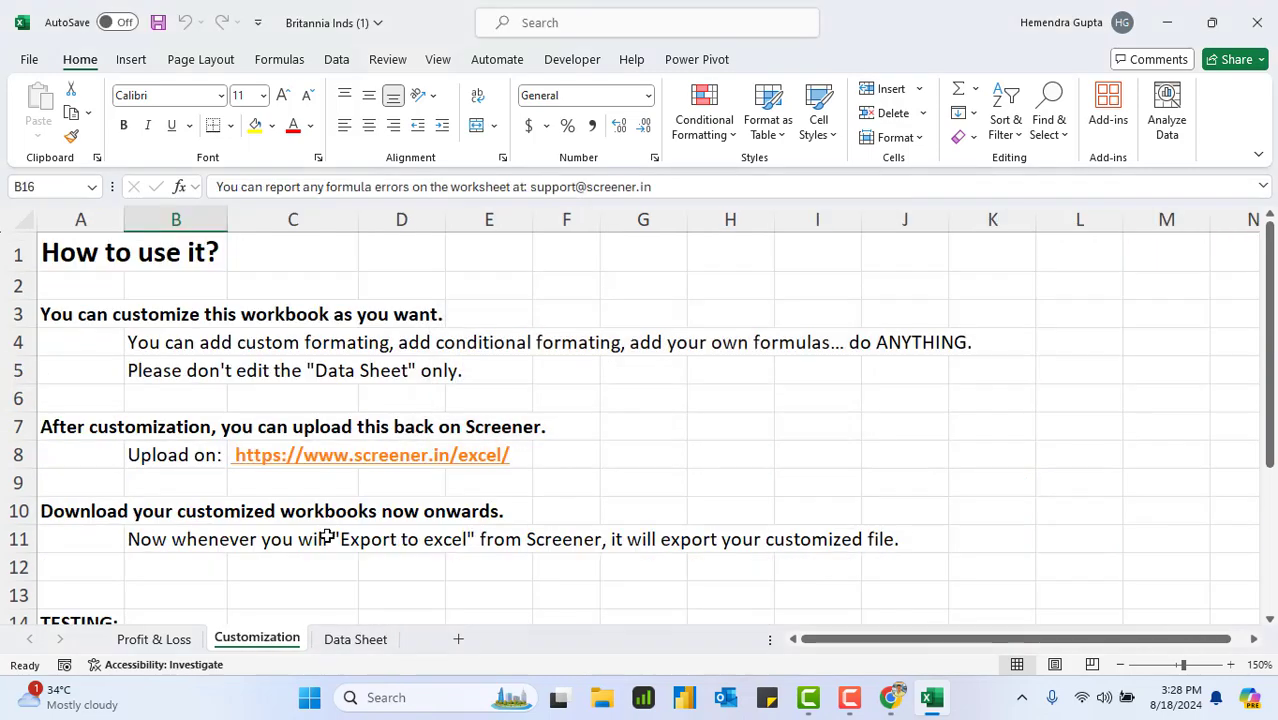
left_click(155, 640)
right_click(157, 642)
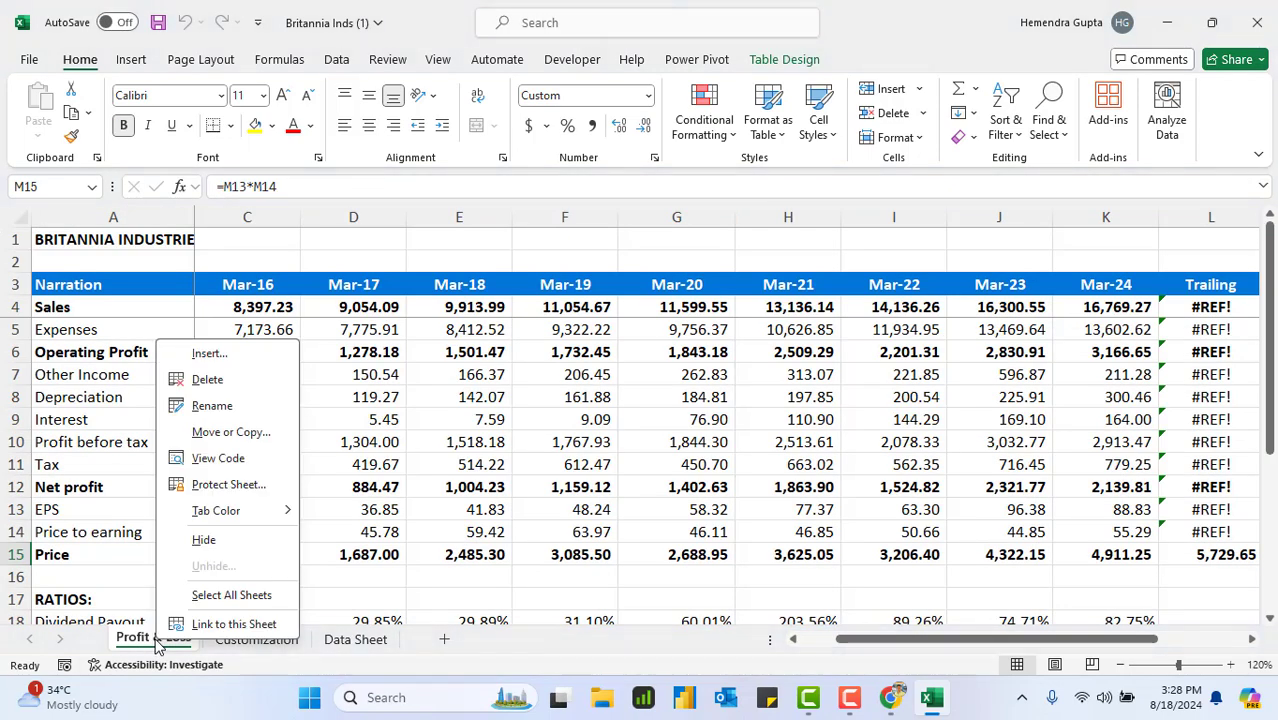
left_click(238, 386)
left_click(607, 398)
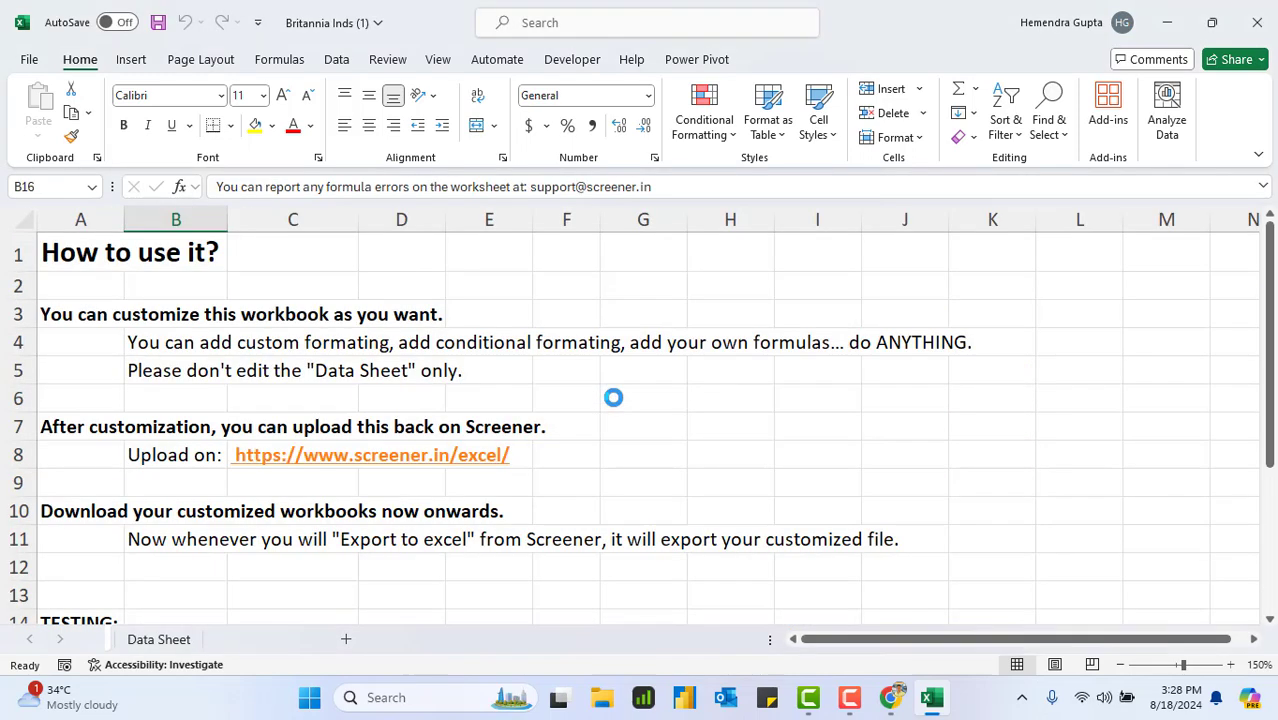
Delete the Customization worksheet and widen column B of the Data Sheet
right_click(173, 642)
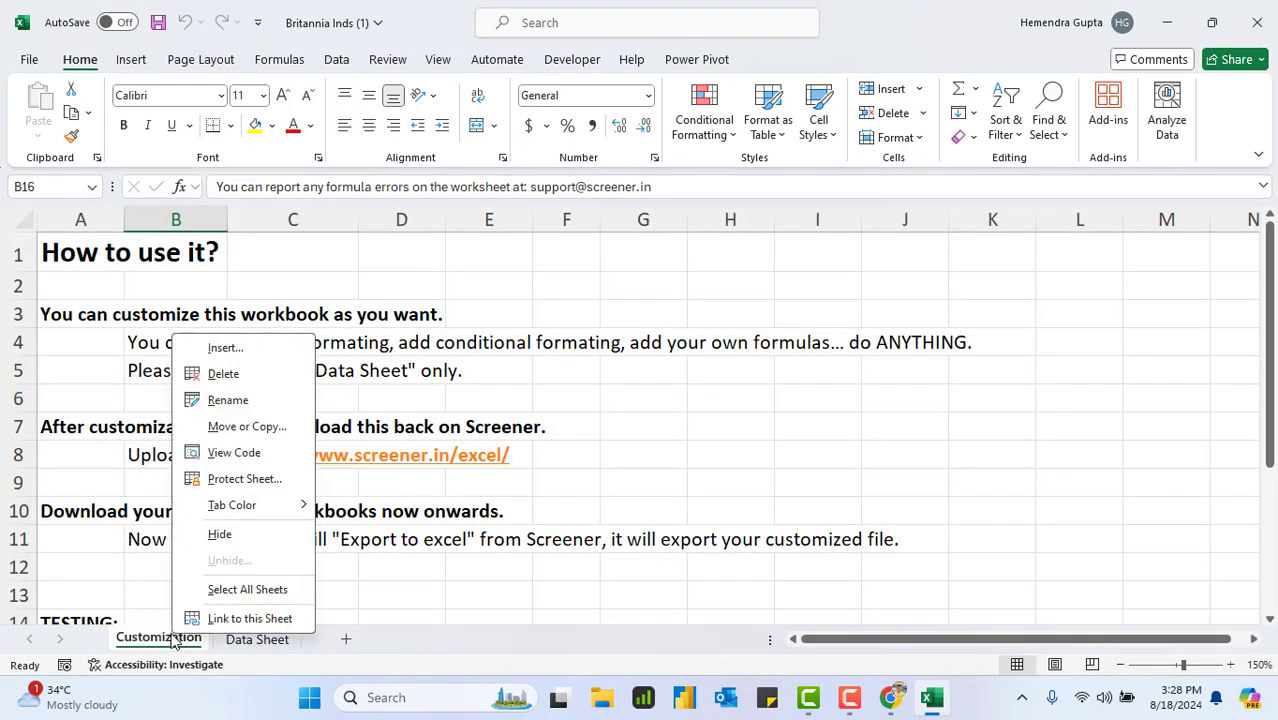
left_click(237, 375)
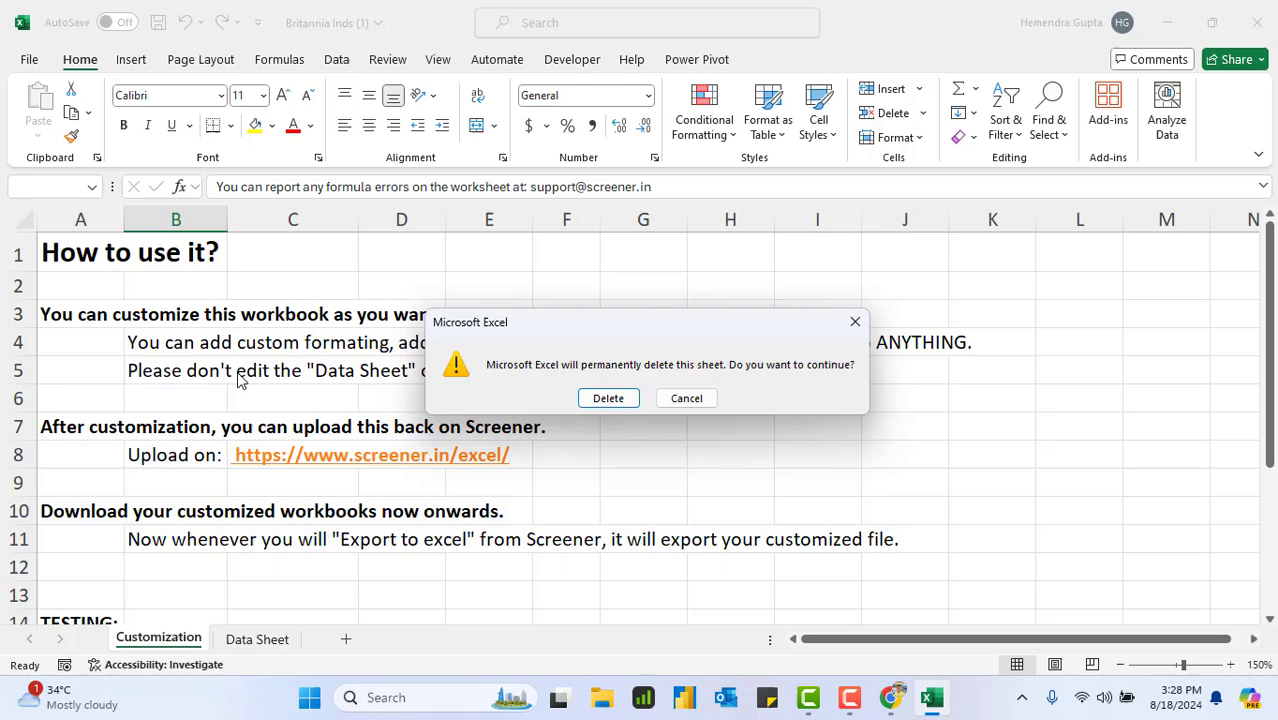
left_click(608, 398)
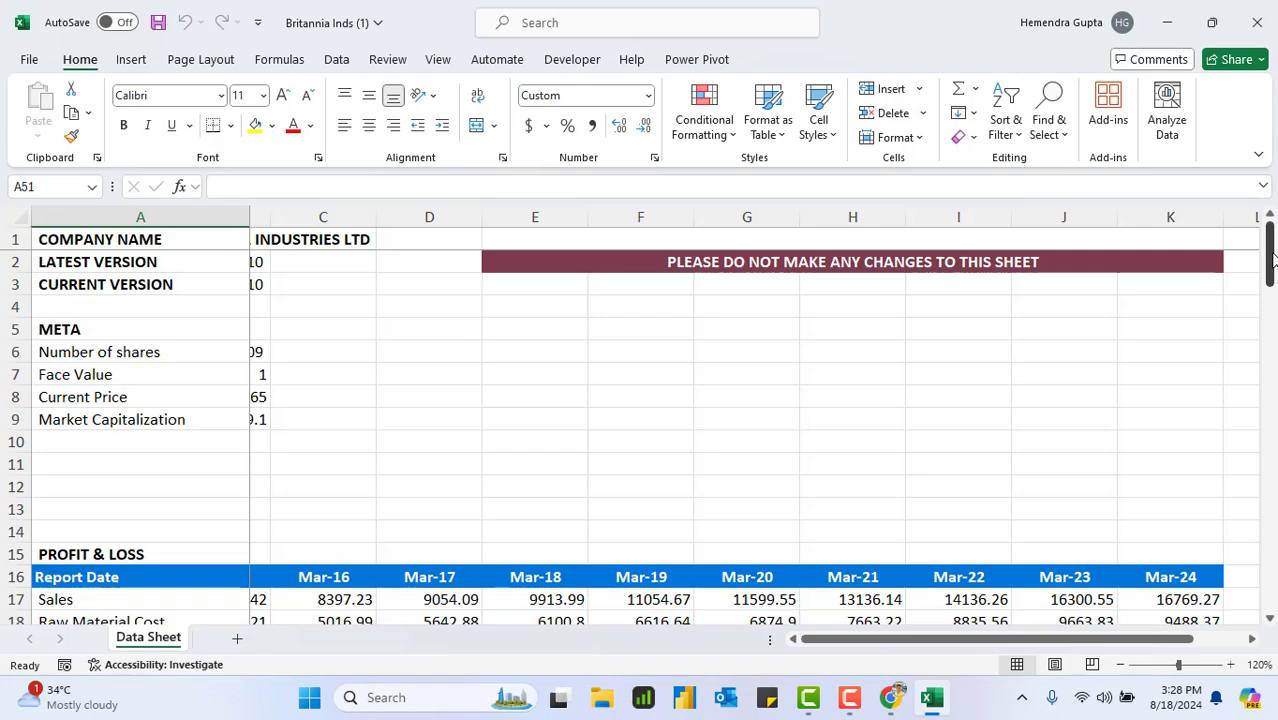
mouse_move(1268, 253)
left_mouse_down()
mouse_move(1273, 272)
mouse_move(1273, 256)
left_mouse_up()
left_click_drag(269, 217, 340, 217)
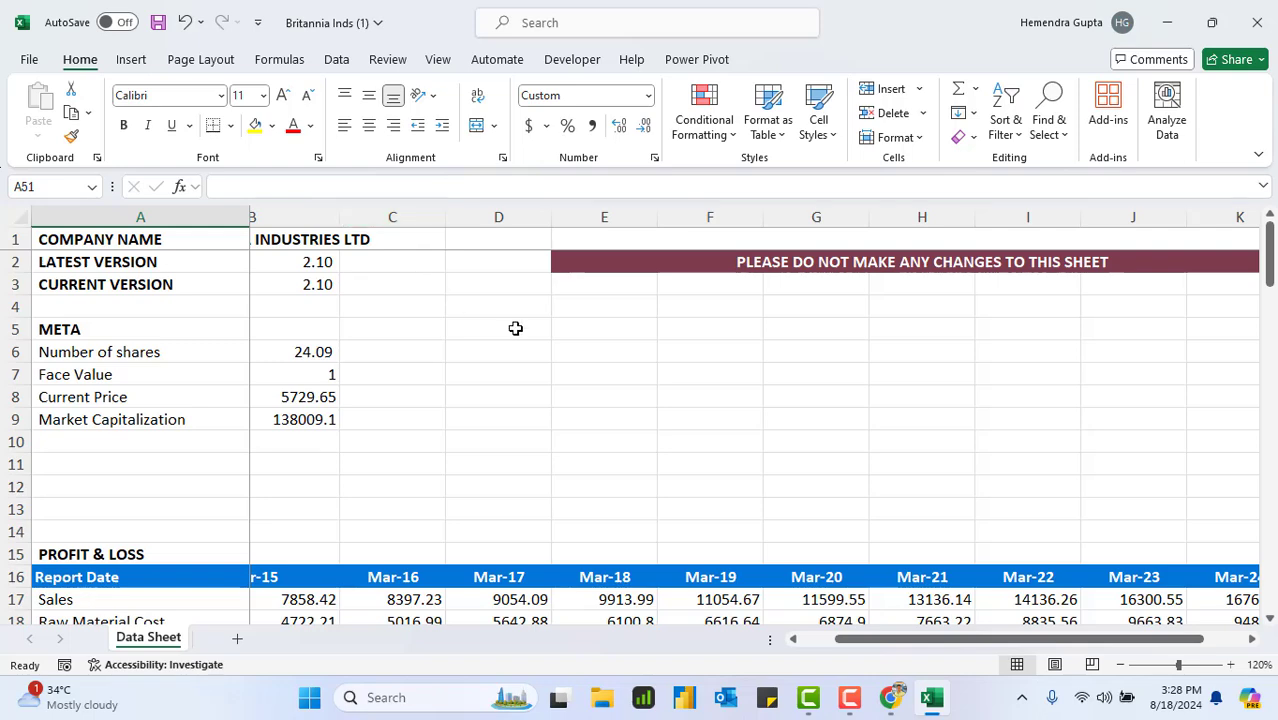
Add a new worksheet after the Data Sheet and name it "Financial Statements"
left_click(237, 638)
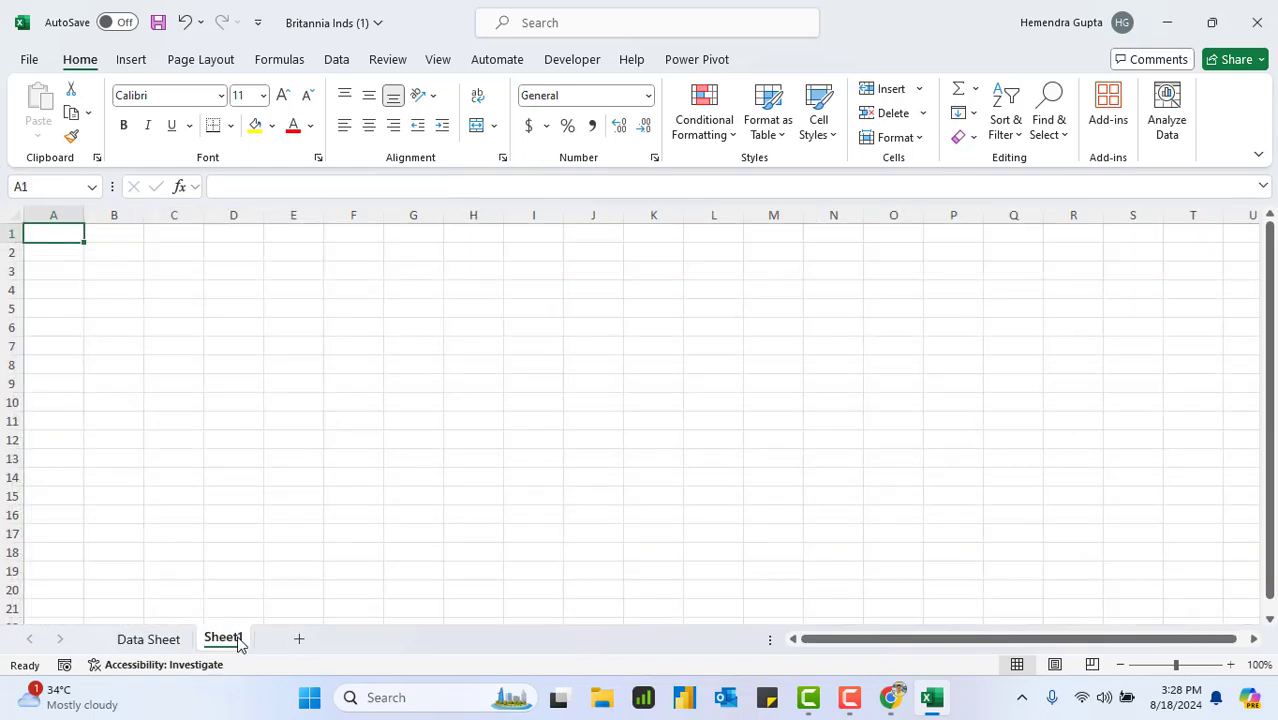
right_click(237, 645)
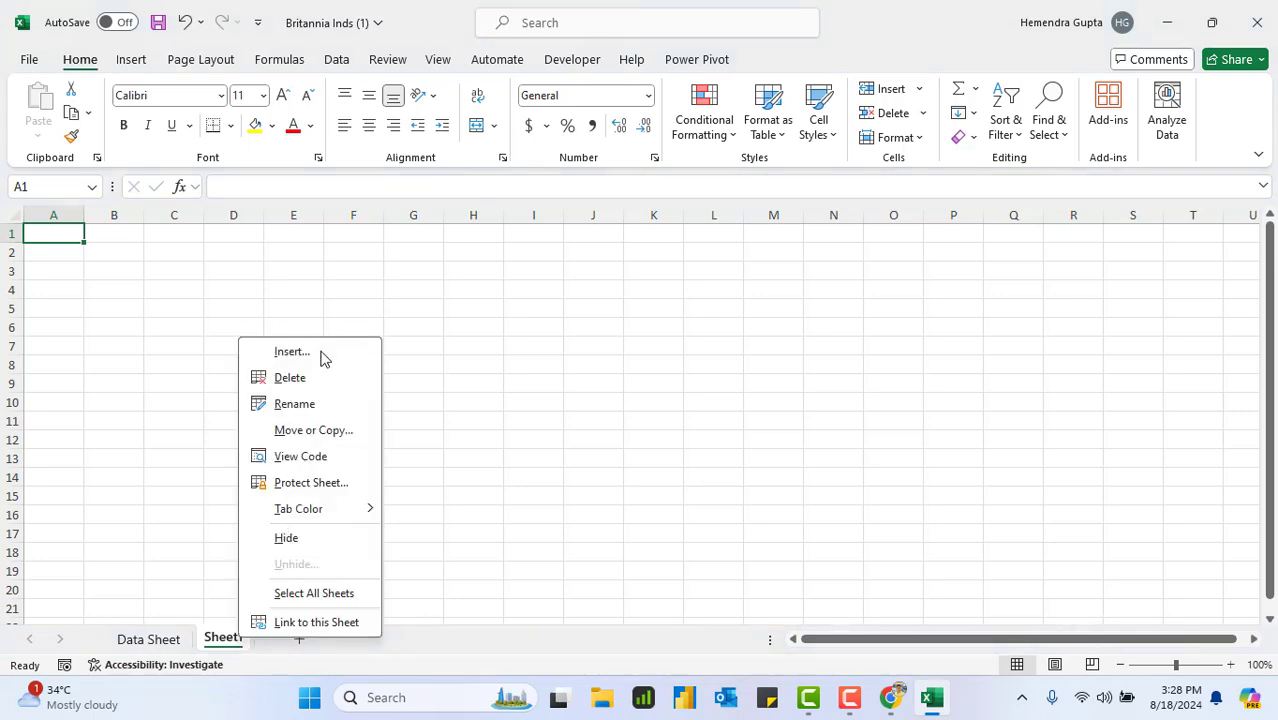
left_click(294, 404)
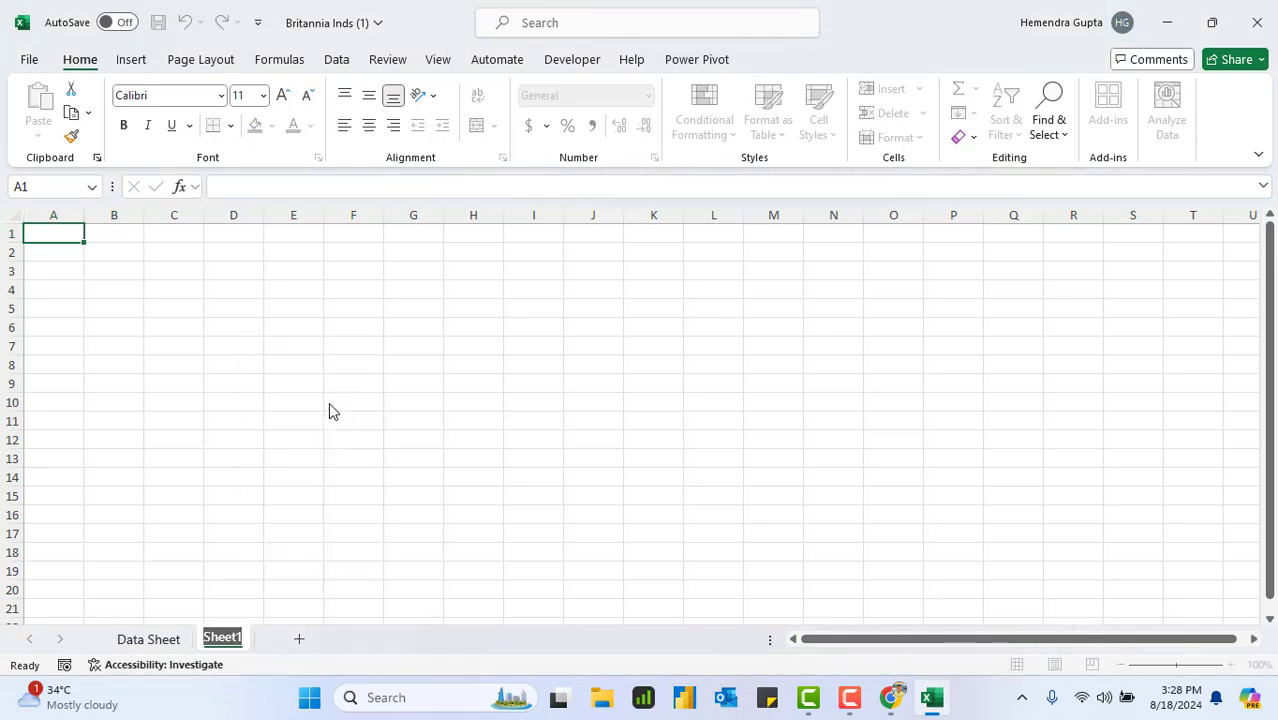
type("Finan")
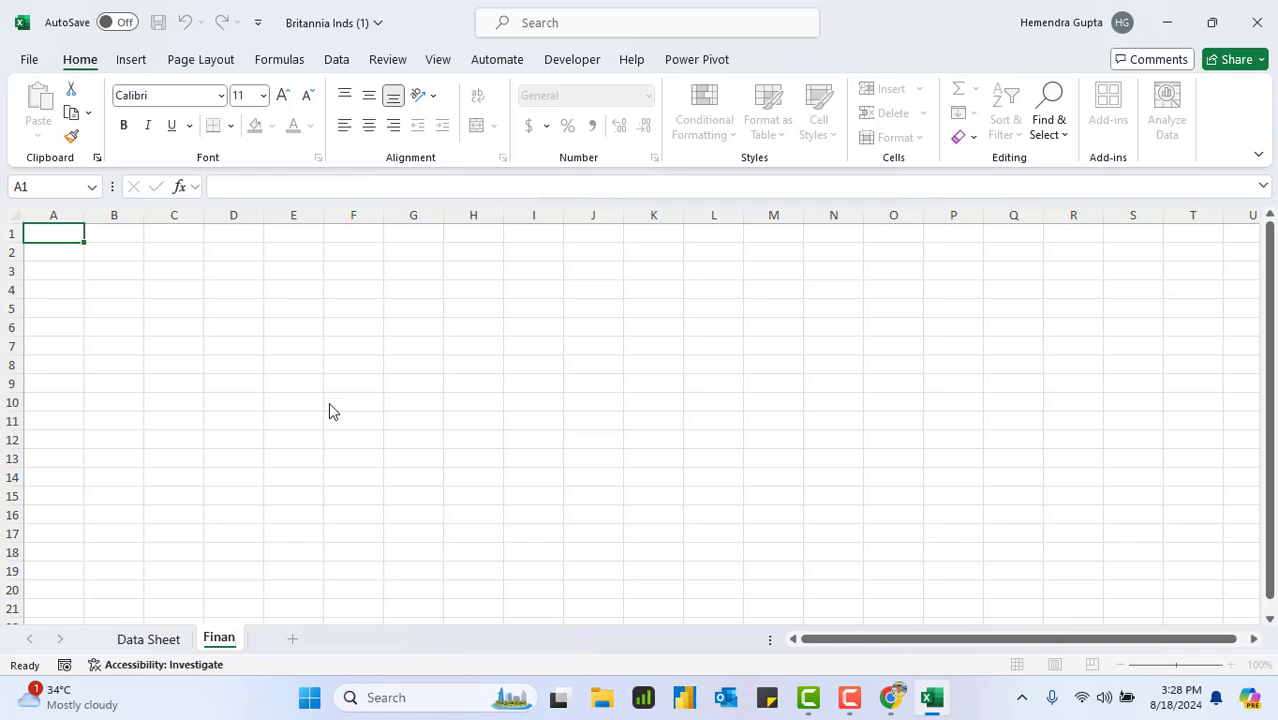
type("cial St")
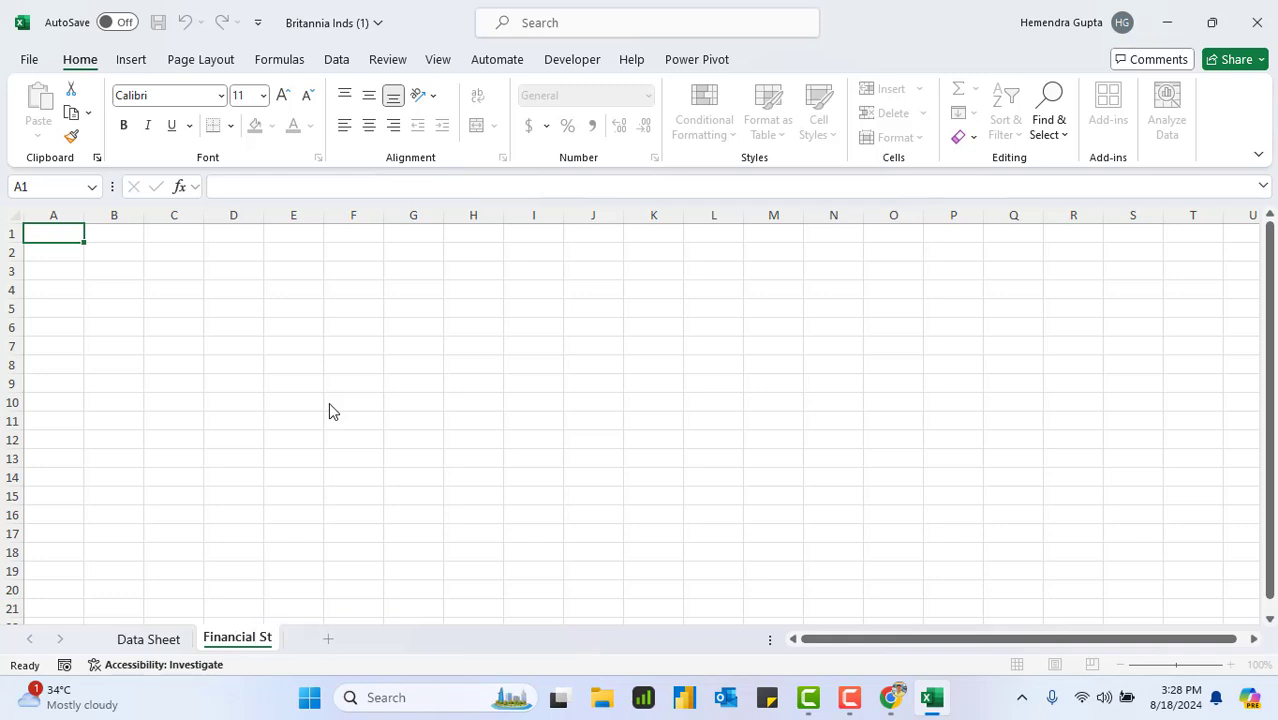
type("atements")
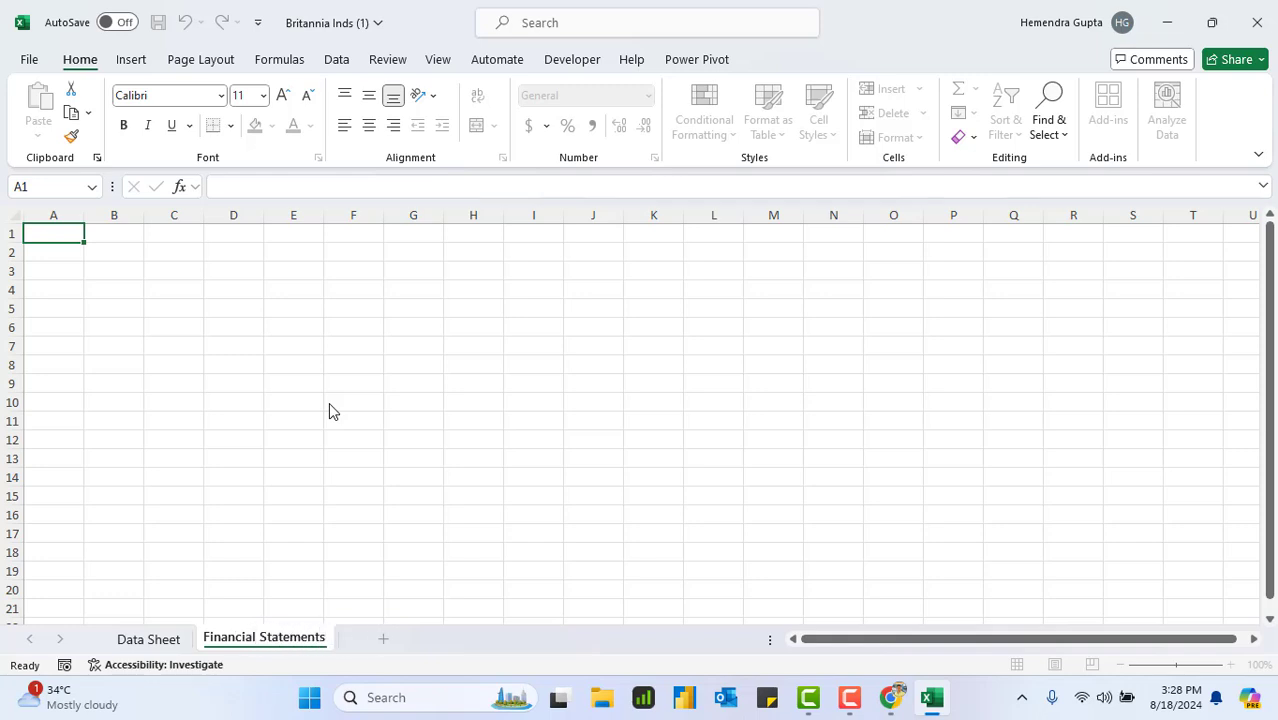
left_click(328, 402)
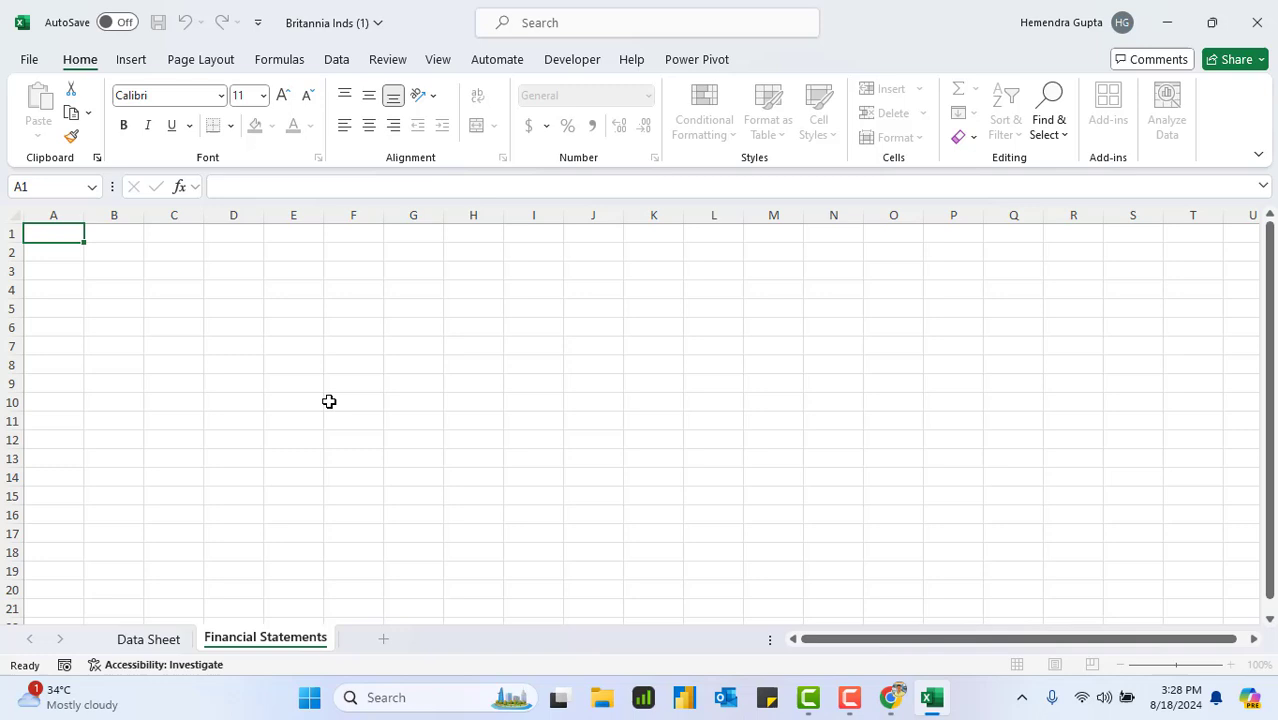
In cell B2, build a title formula joining "Historical Data of " with the company name in the Data Sheet's cell B1
left_click(113, 253)
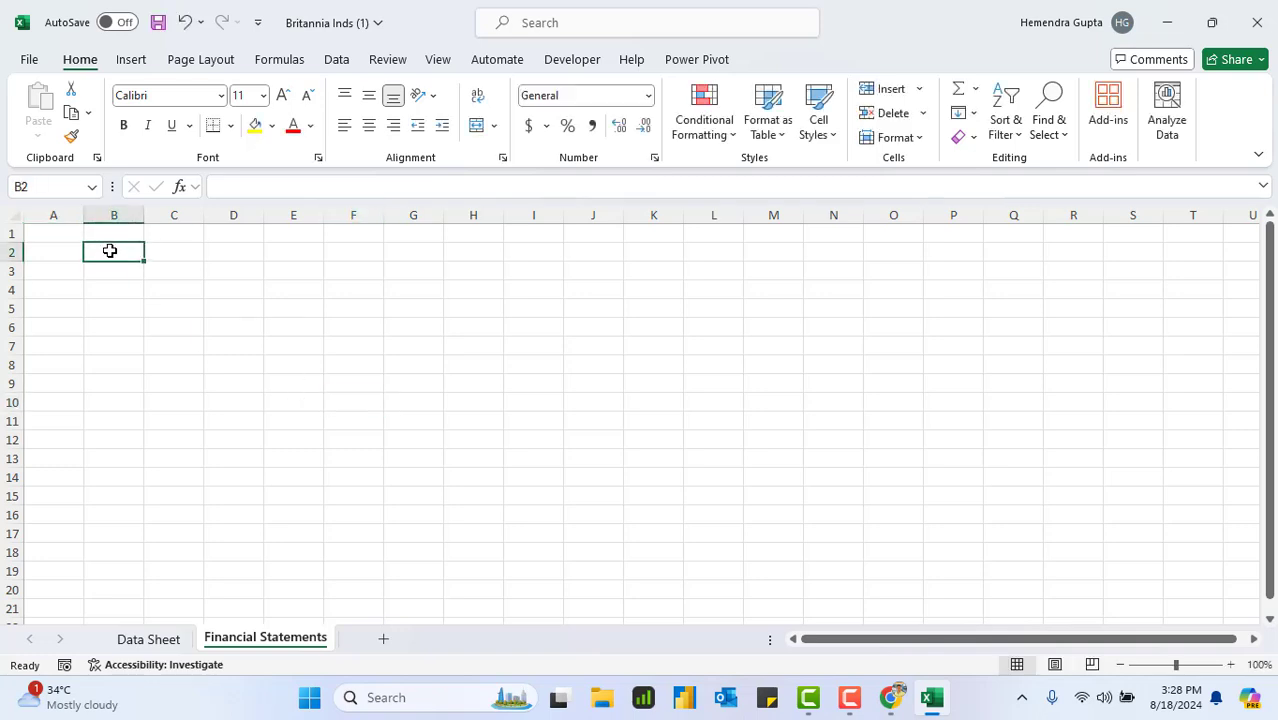
type("=")
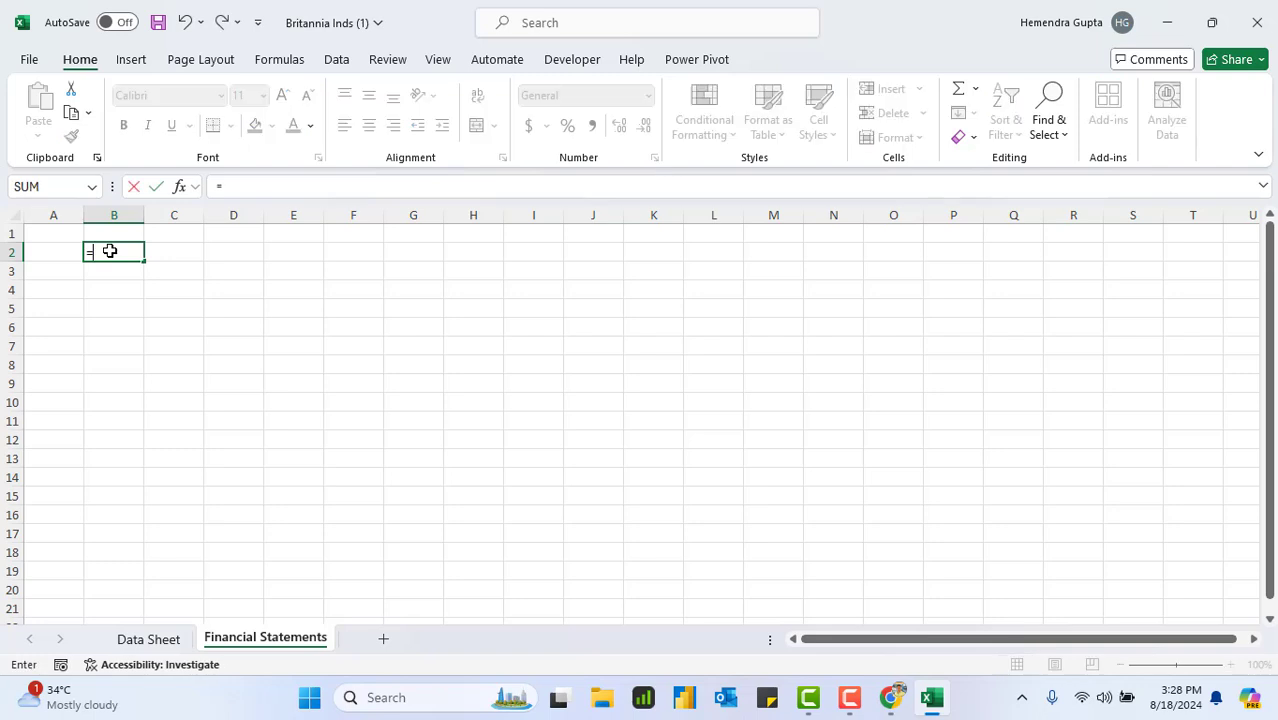
type("\"Hi")
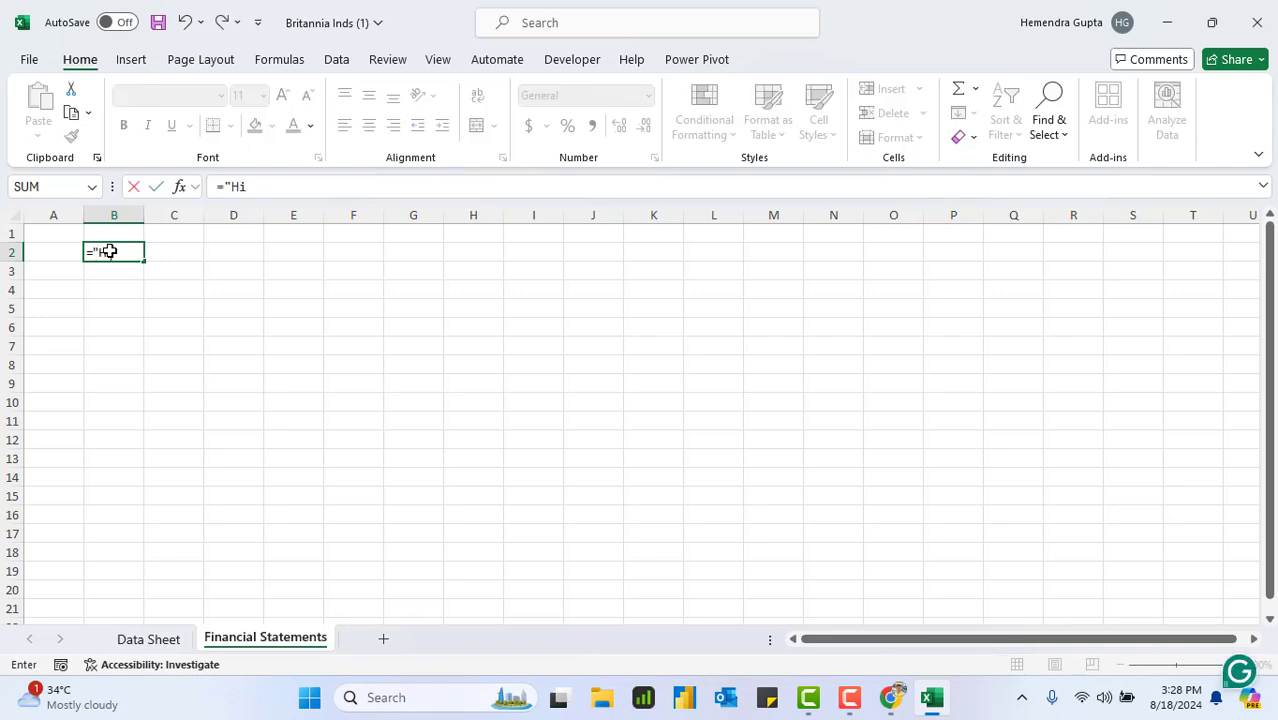
type("storical Data")
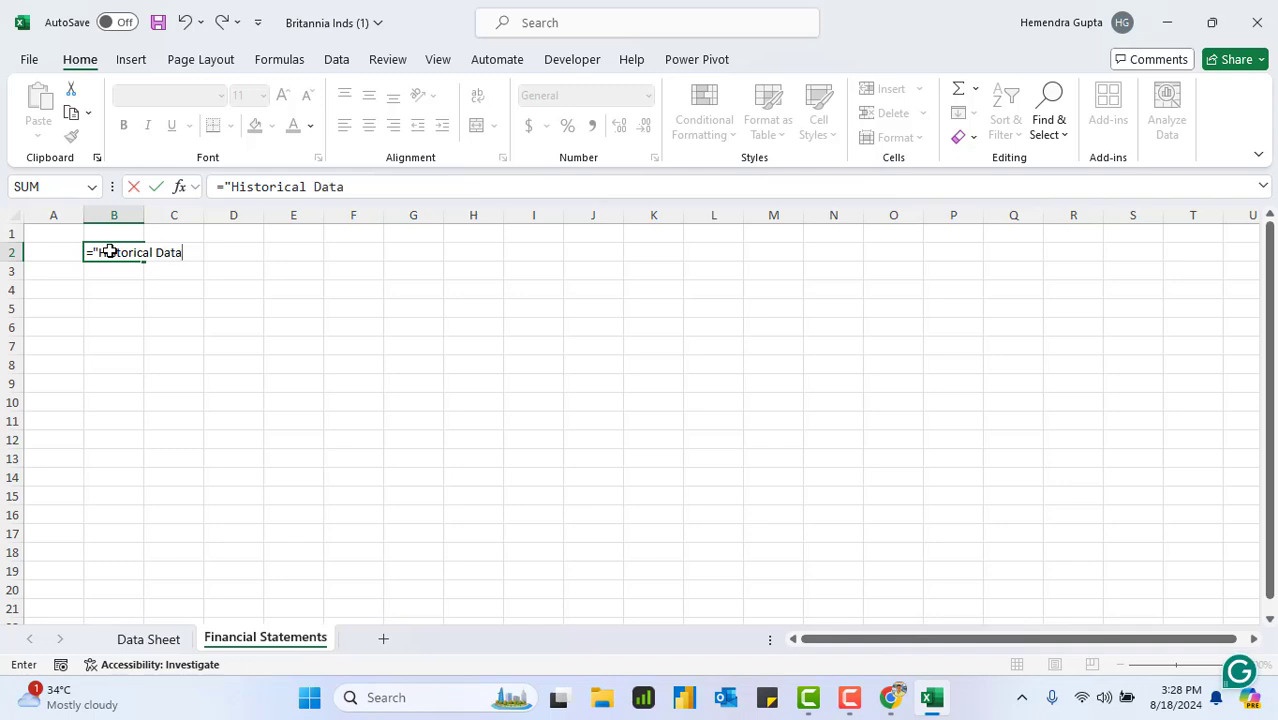
type(" of \" &")
left_click(160, 641)
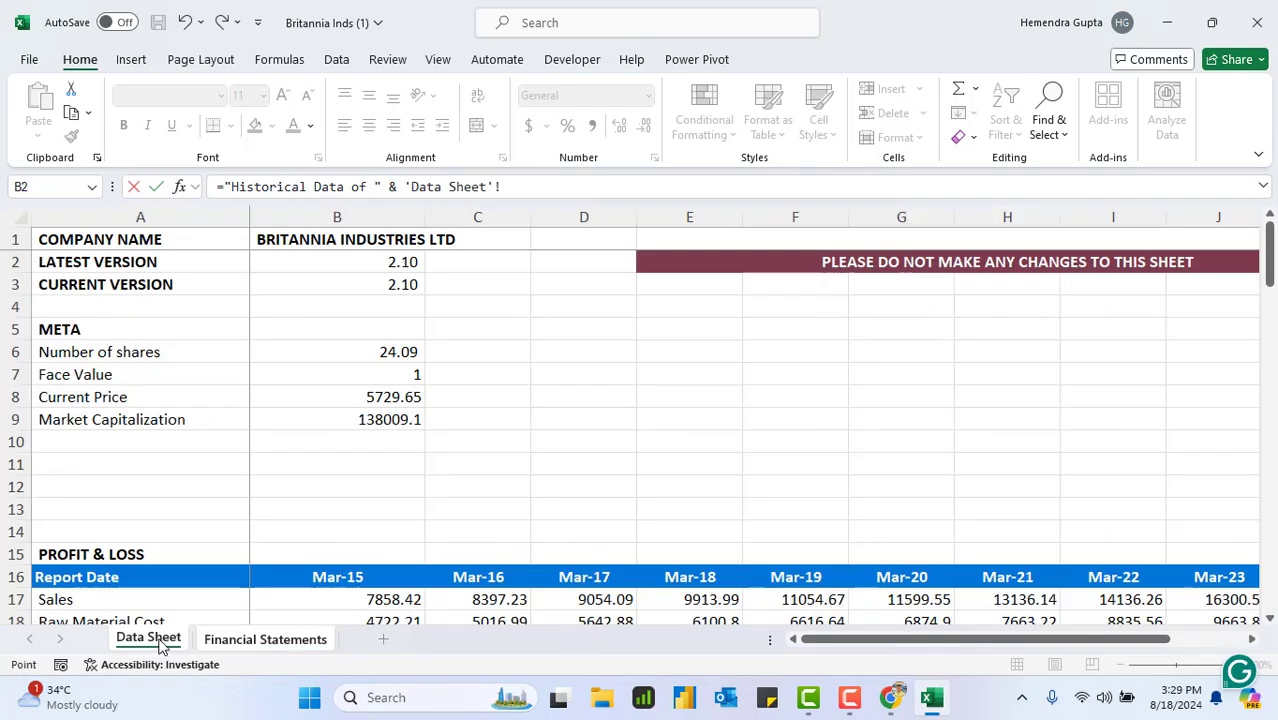
left_click(281, 245)
left_click(532, 187)
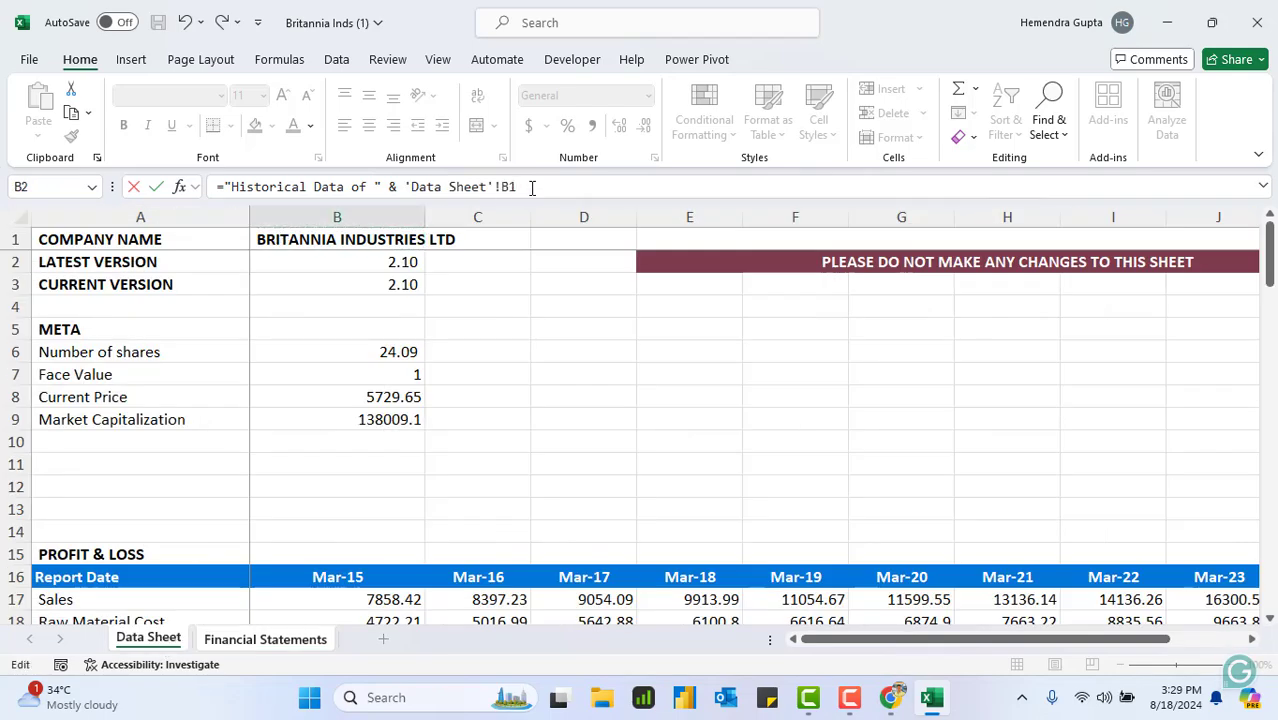
key("Return")
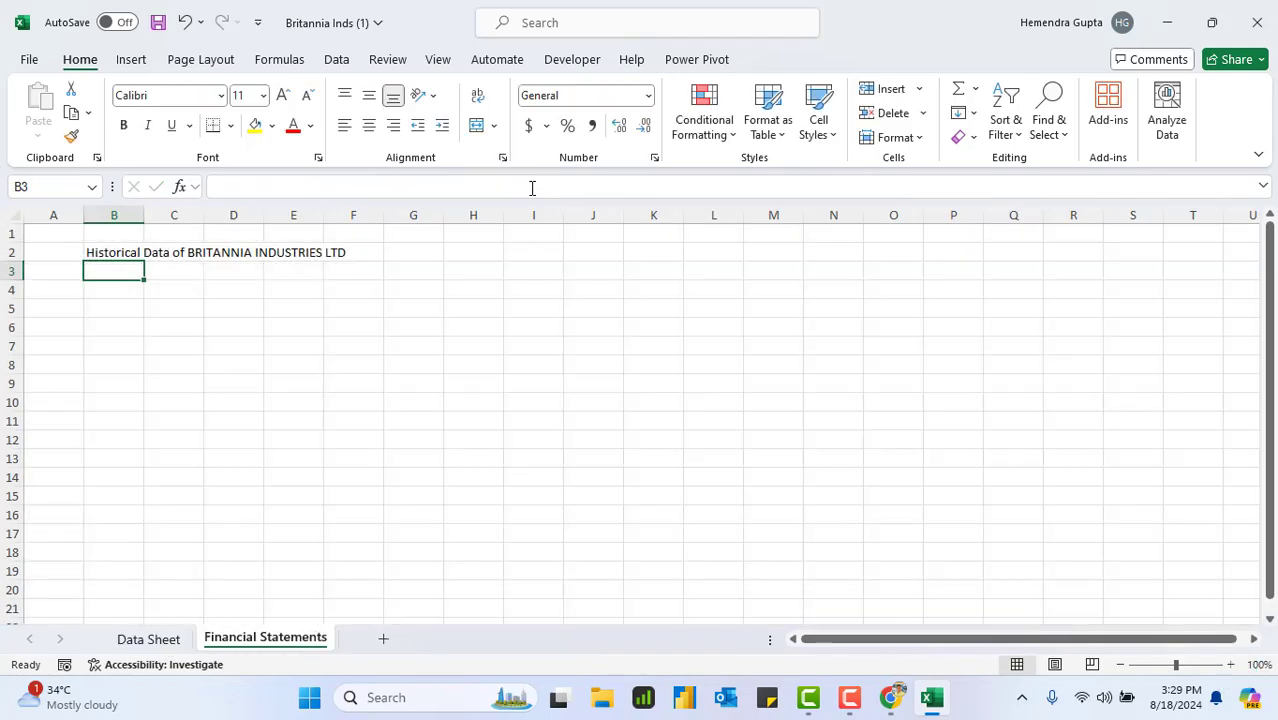
Enter the section heading "Income Statement" in cell B4 of the Financial Statements sheet
left_click(110, 287)
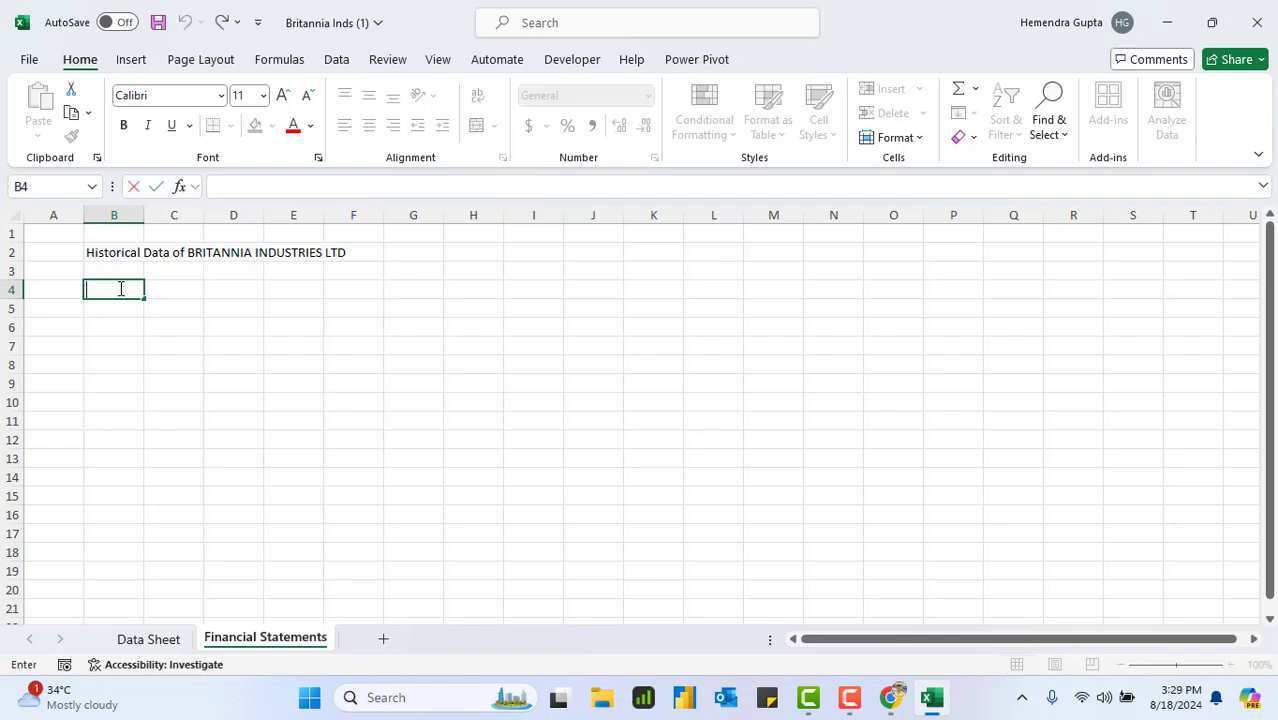
type("Income S")
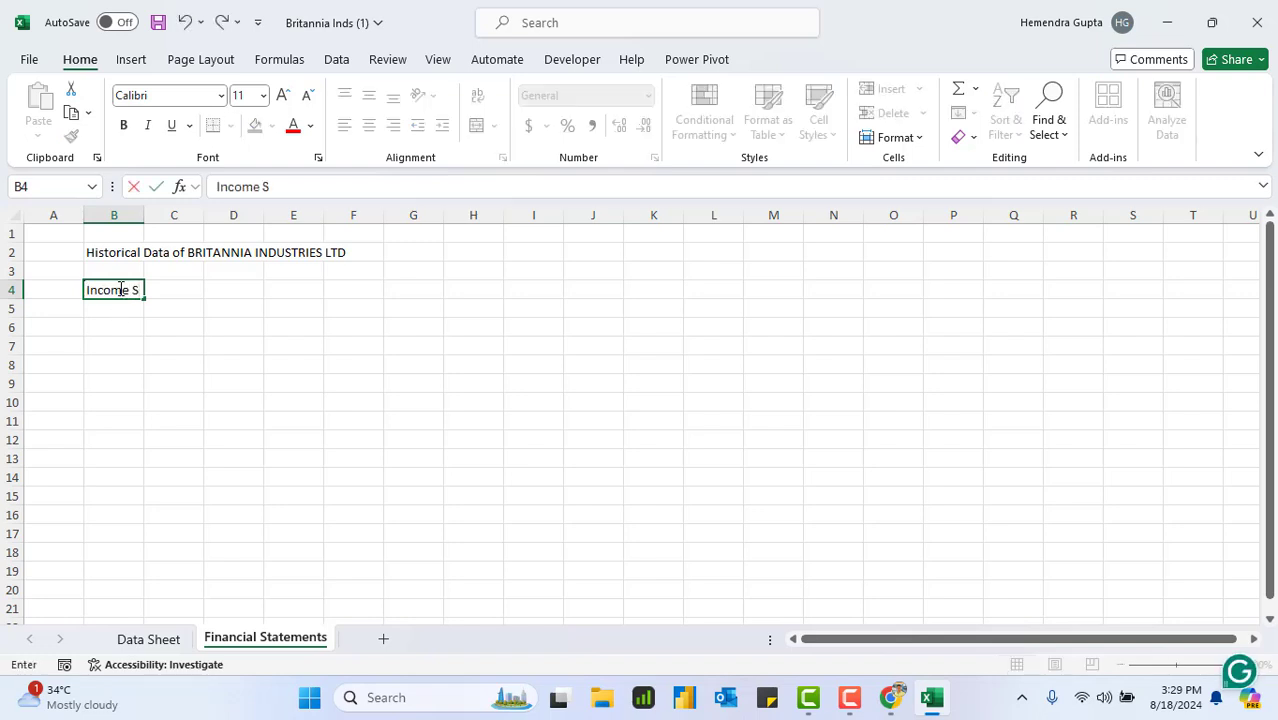
type("tatement")
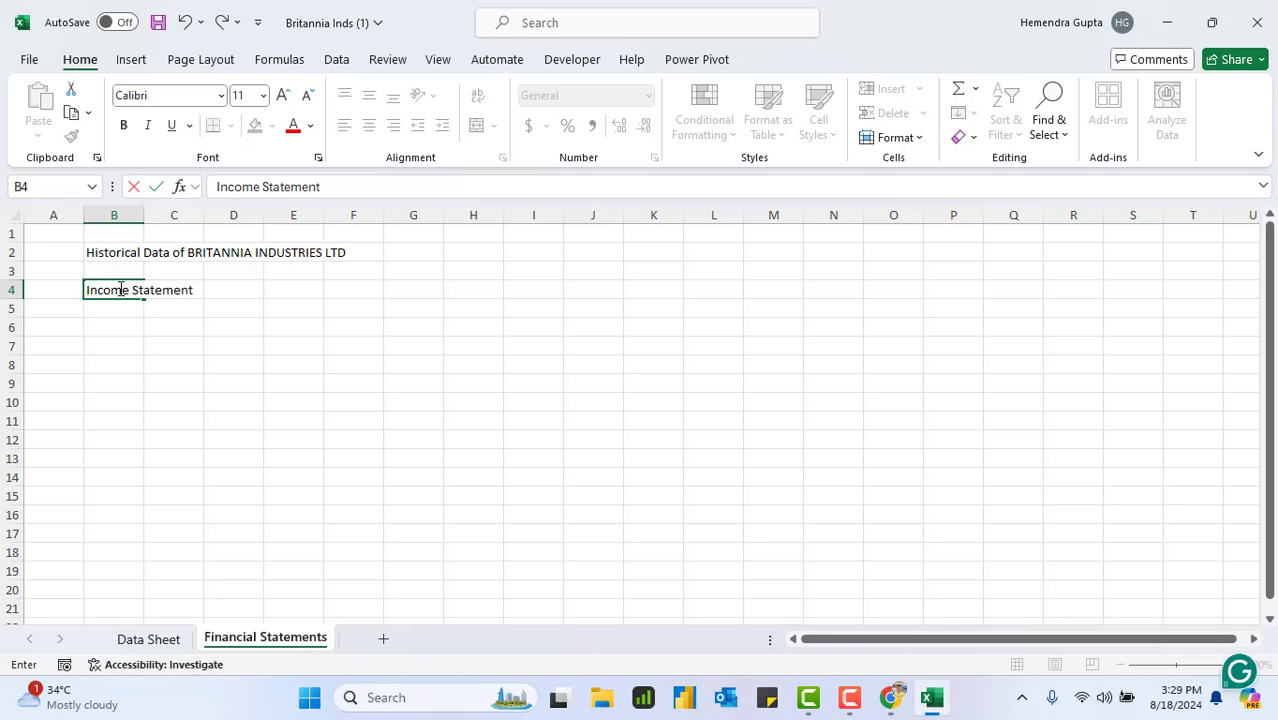
left_click(159, 314)
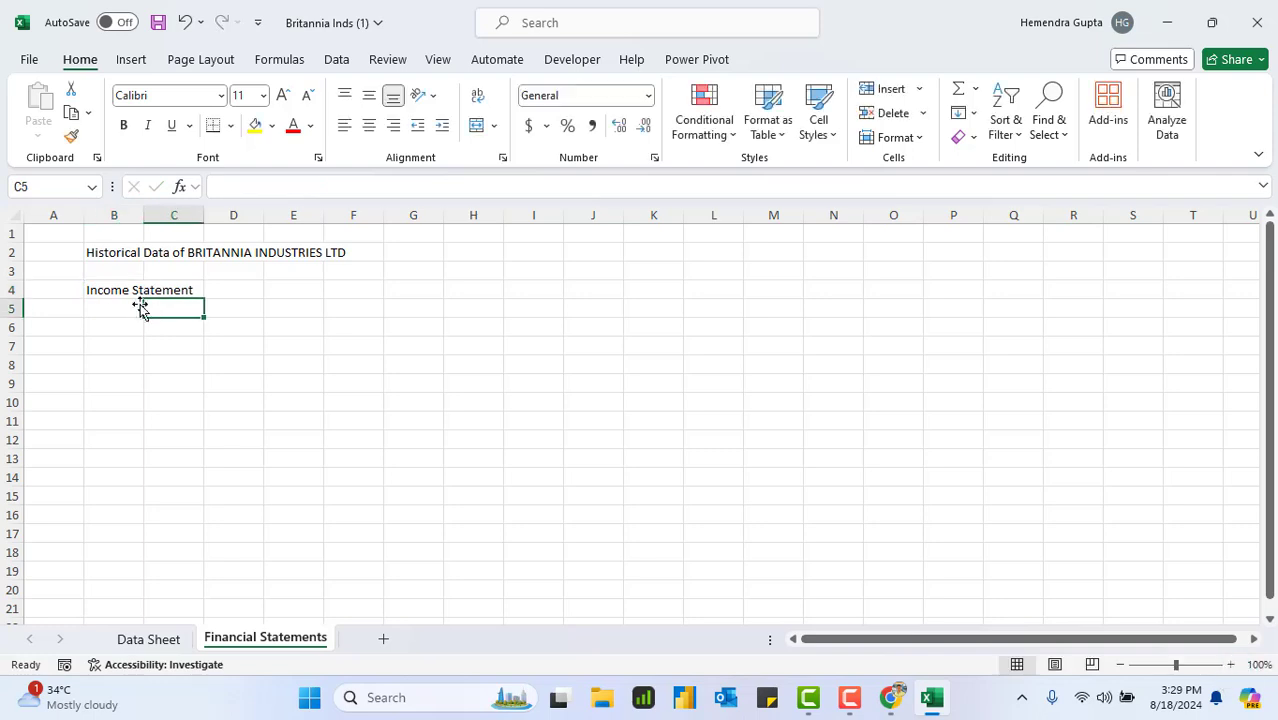
Label cell B5 "Year" and link C5 to the Mar-18 report date in the Data Sheet's cell E16
left_click(120, 306)
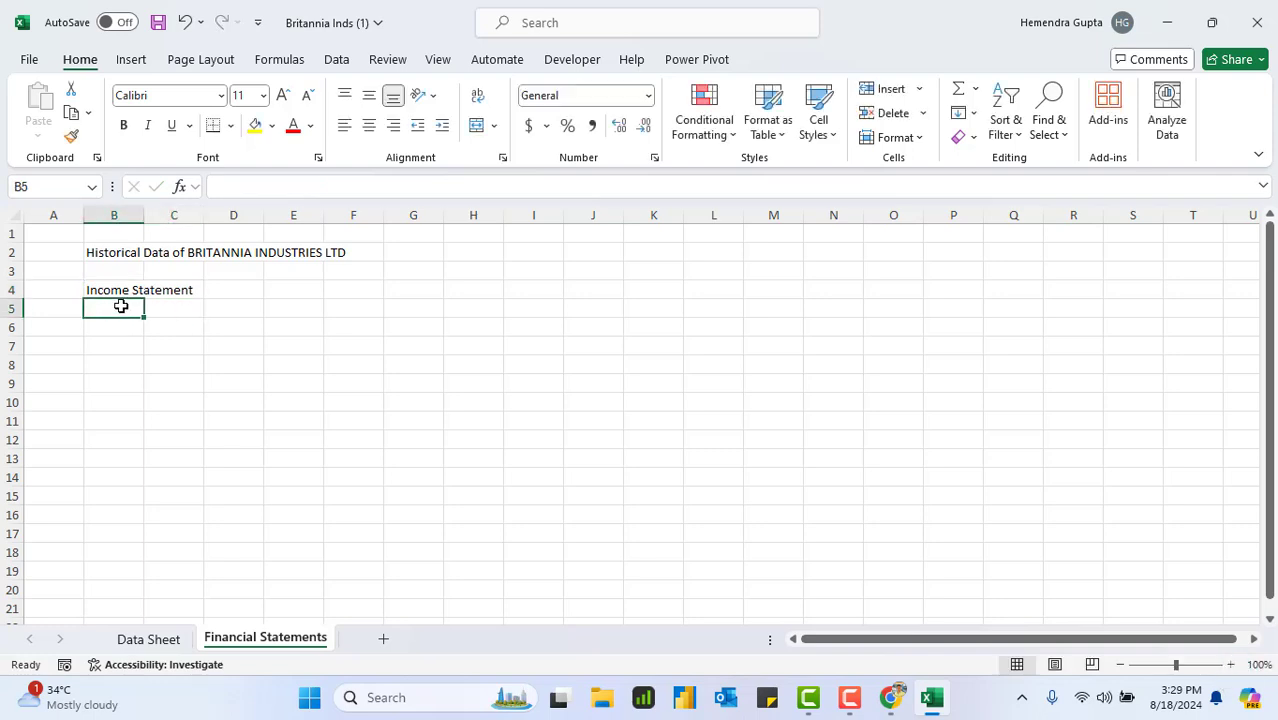
type("Year")
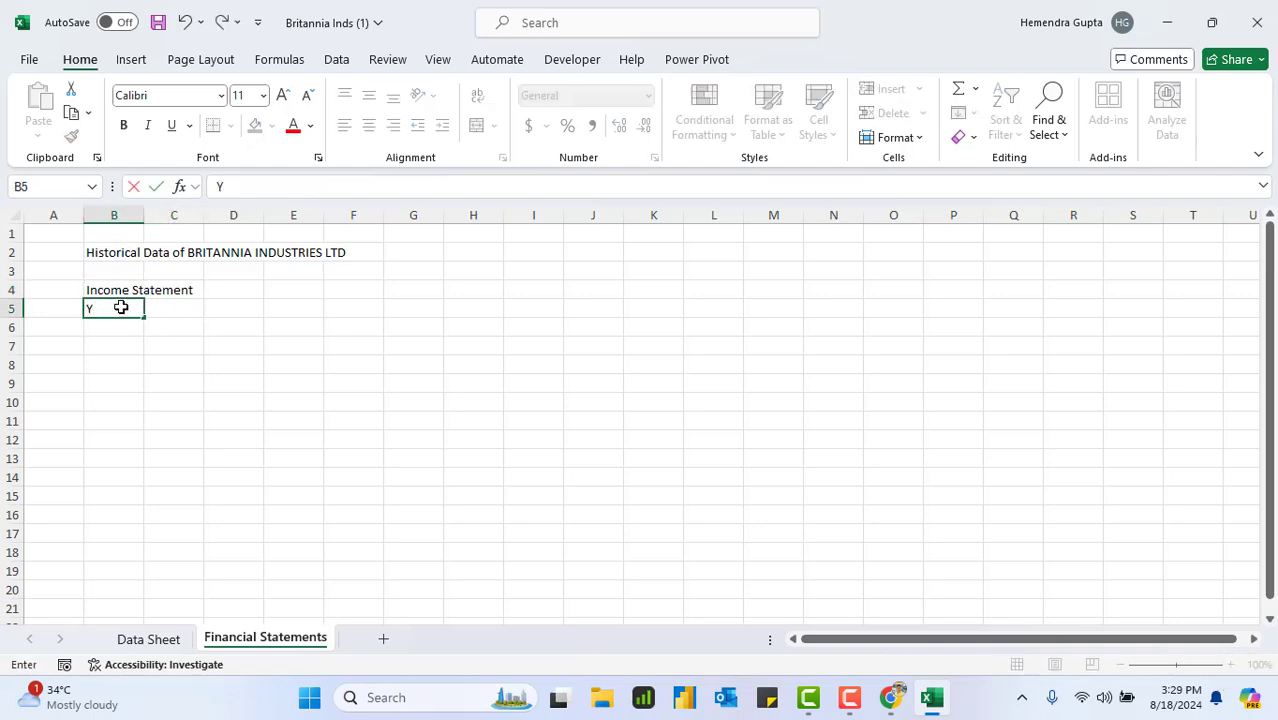
left_click(160, 307)
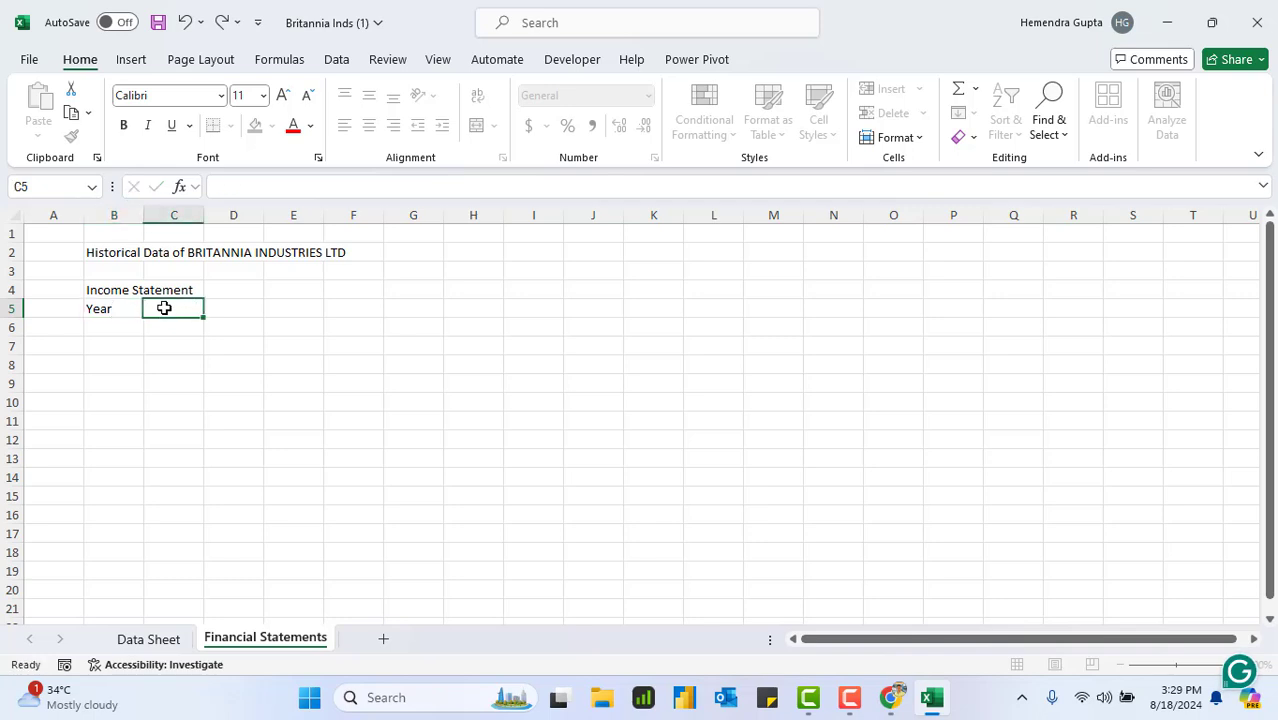
type("=")
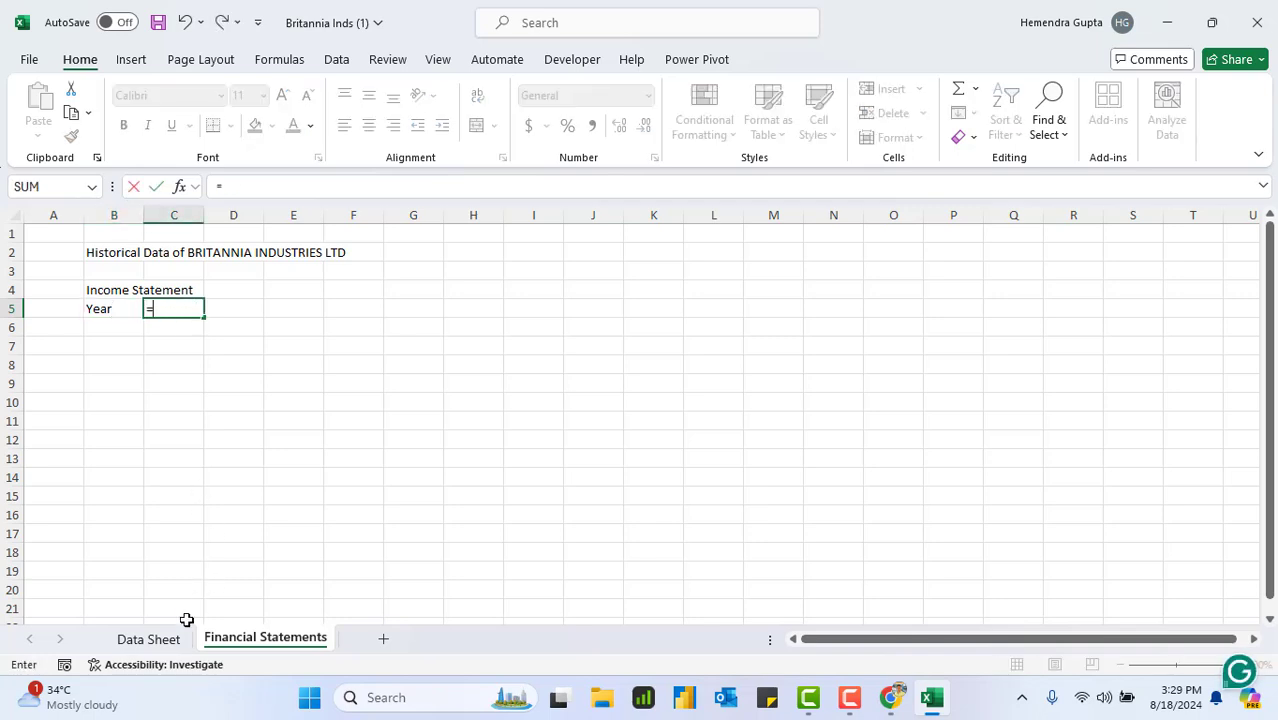
left_click(165, 640)
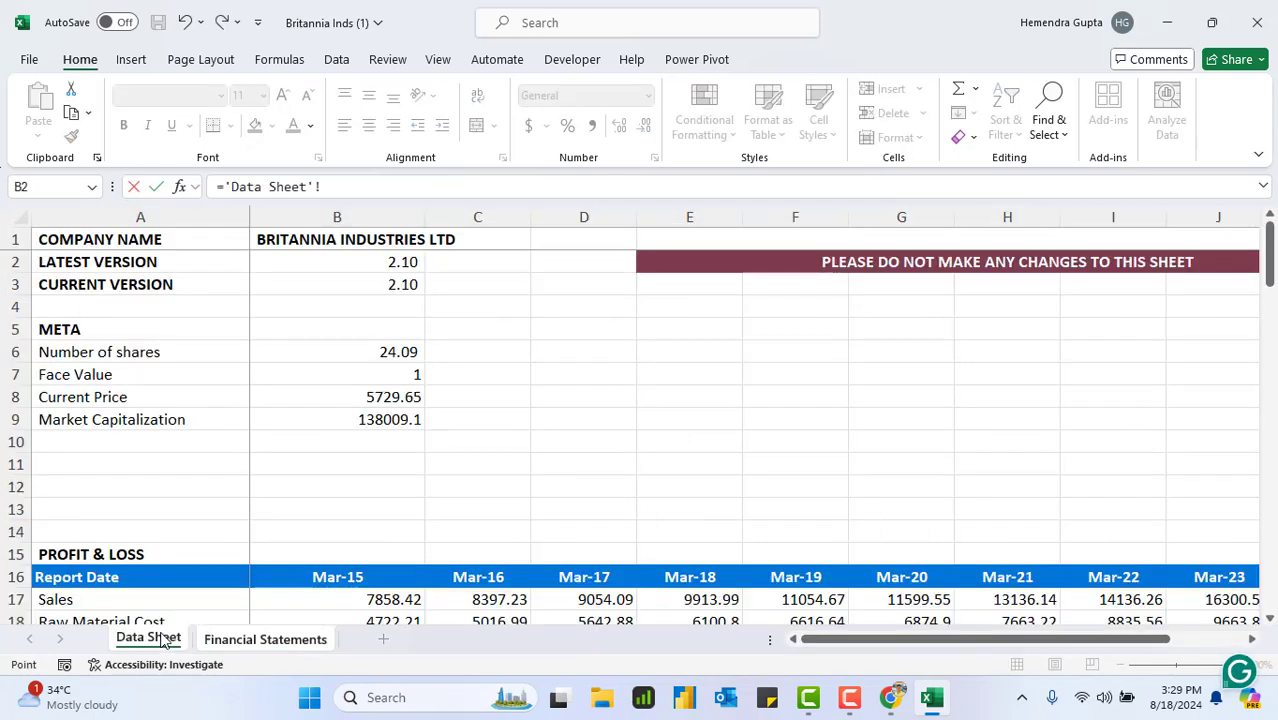
left_click(708, 577)
key("Return")
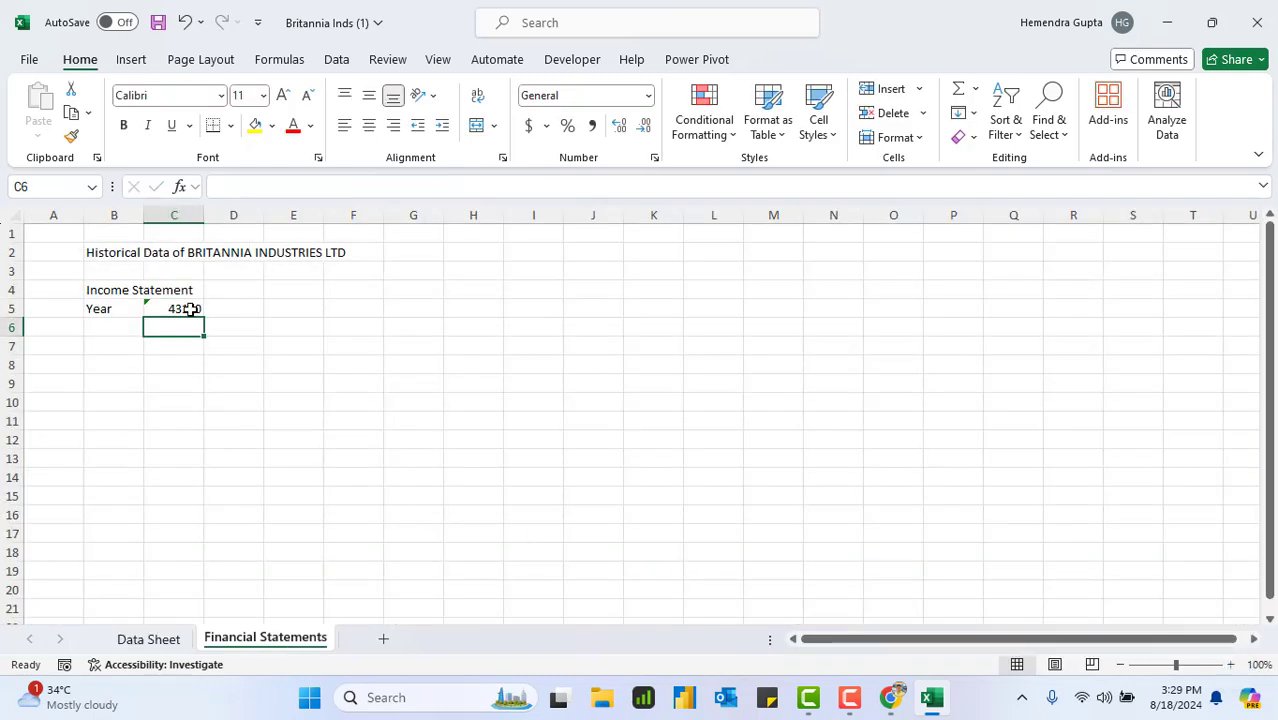
Apply the custom mmm-yy number format to C5 and fill its date formula across through I5
left_click(188, 309)
right_click(188, 310)
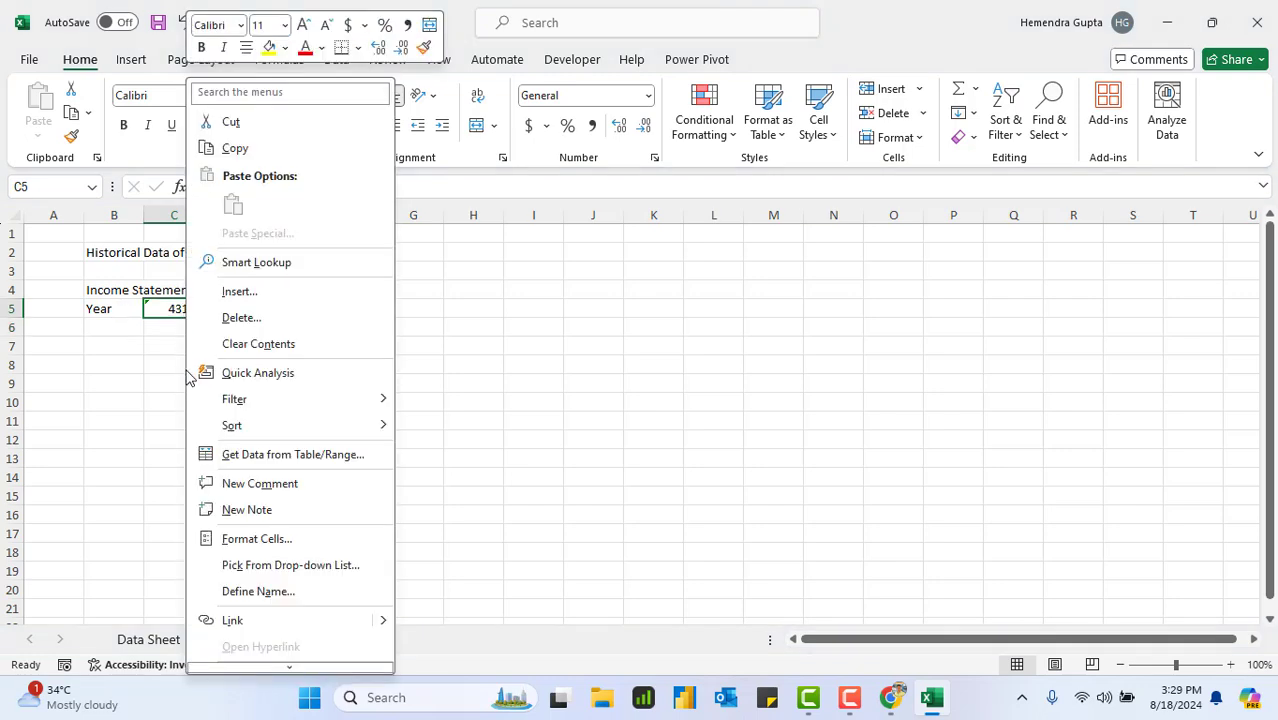
left_click(287, 541)
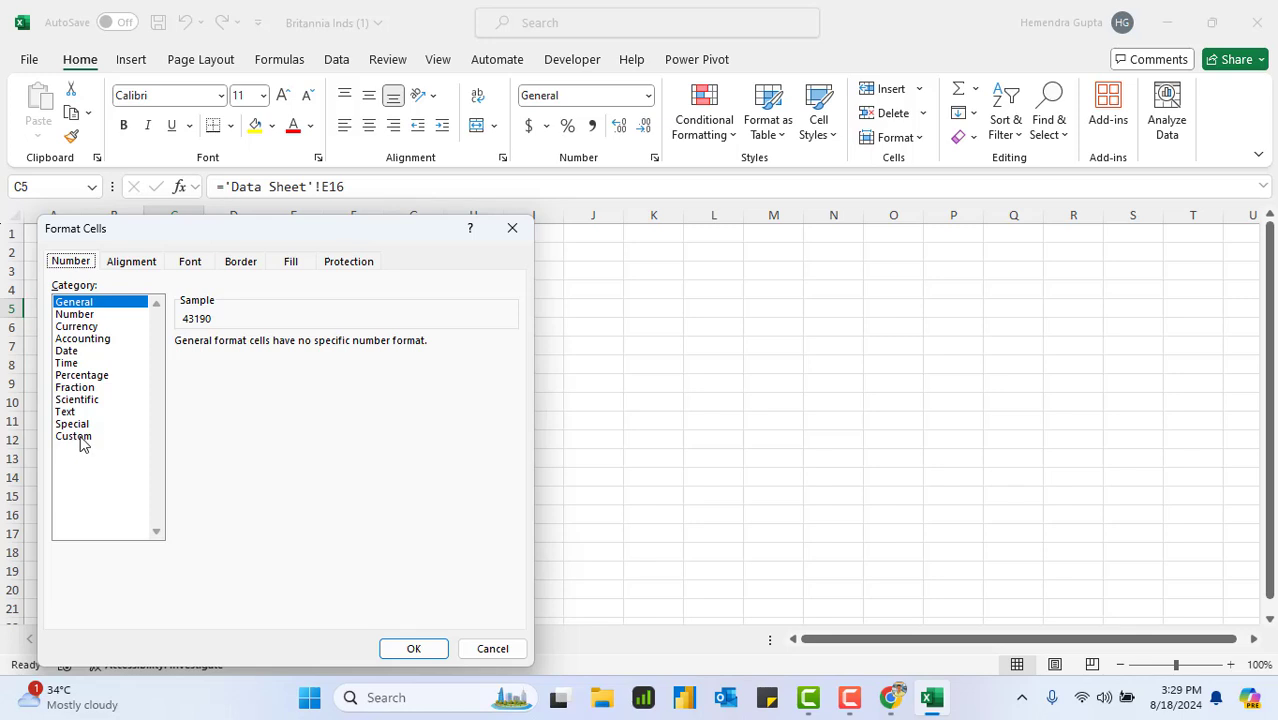
left_click(75, 437)
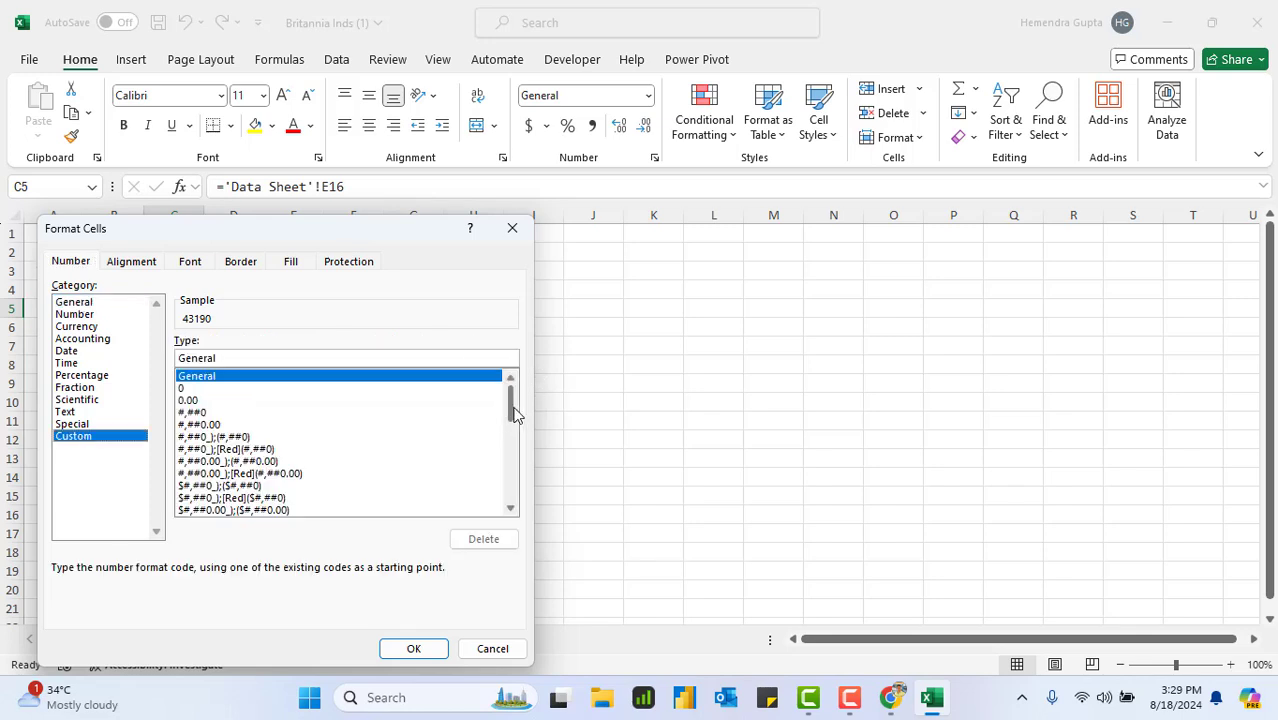
left_click_drag(514, 414, 517, 450)
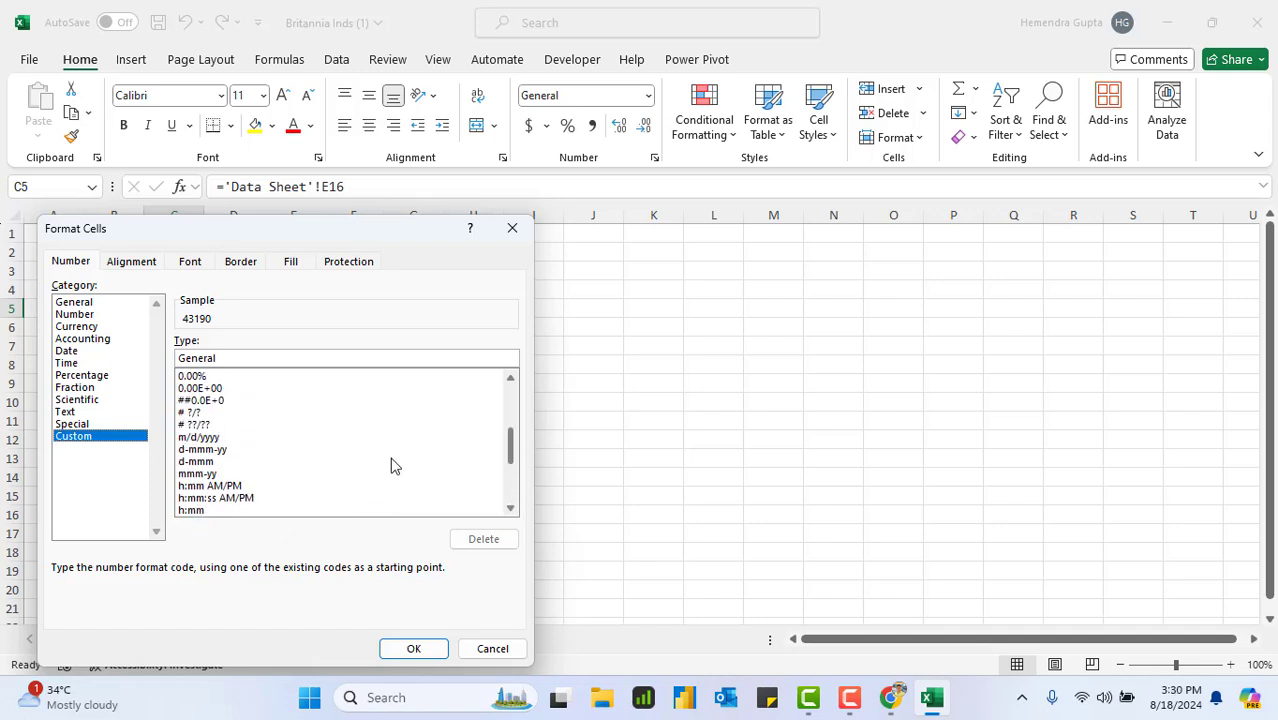
left_click(195, 474)
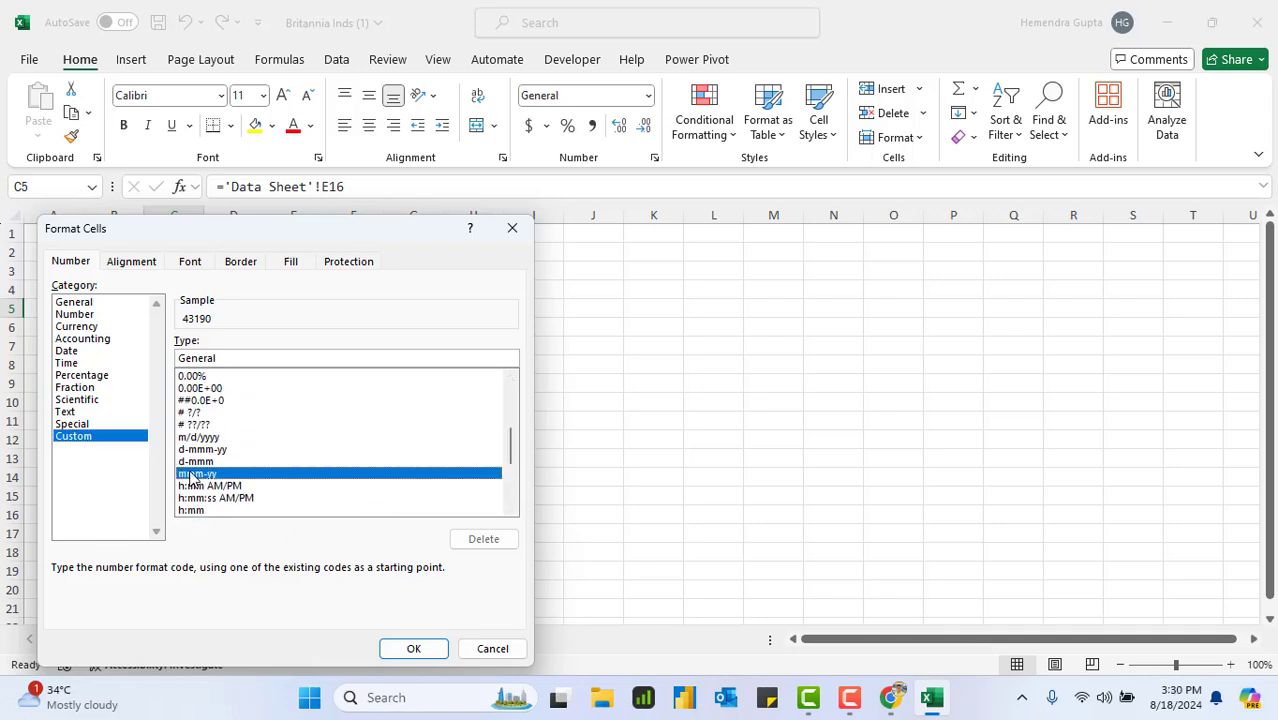
left_click(413, 649)
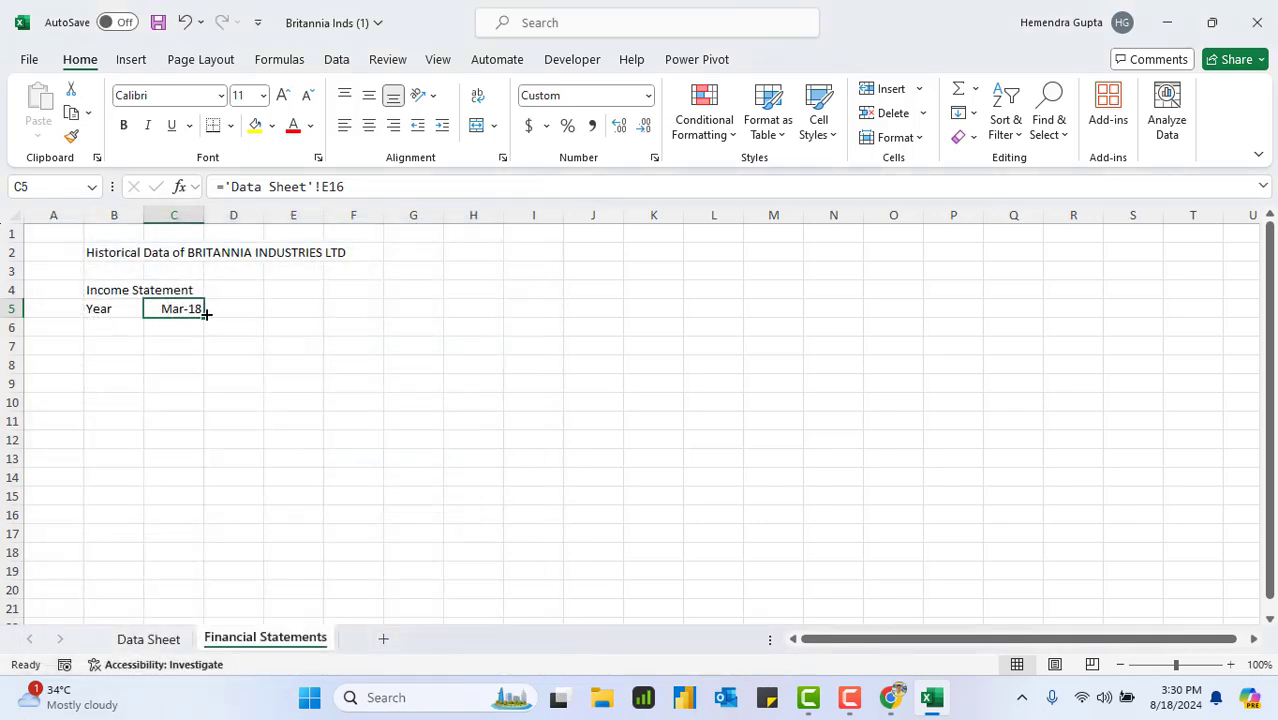
left_click_drag(205, 313, 543, 327)
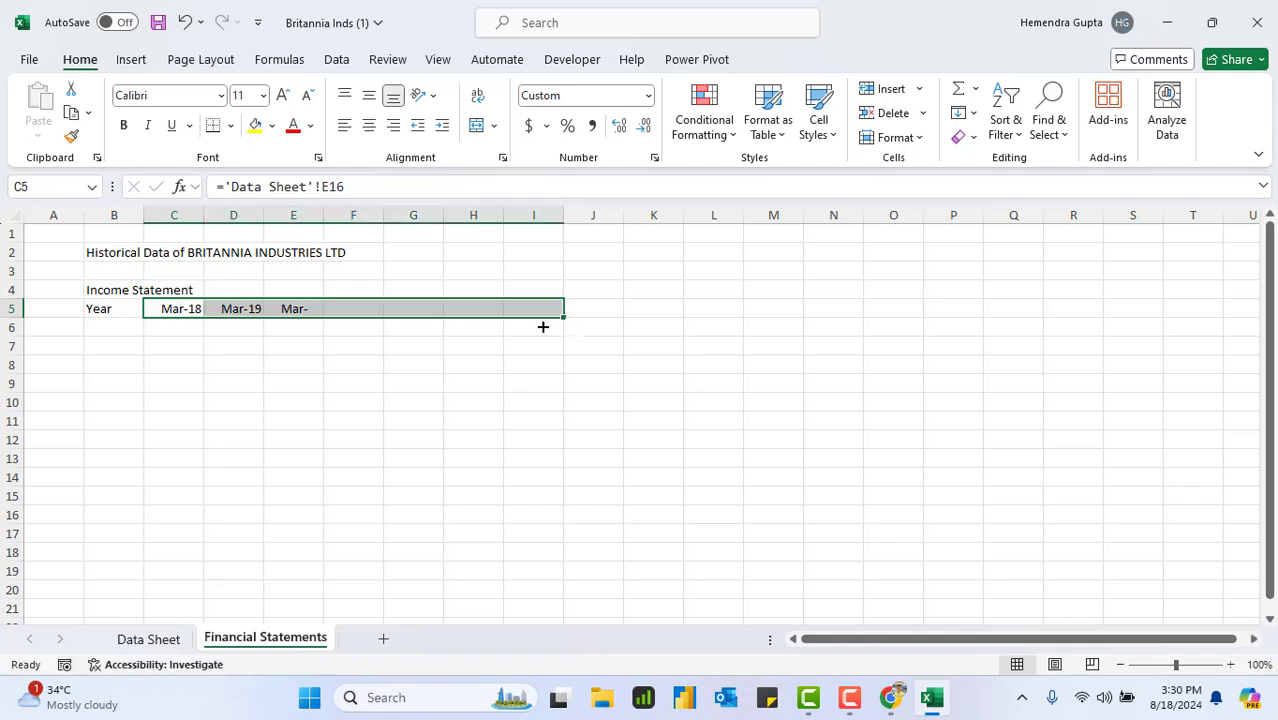
left_click(380, 327)
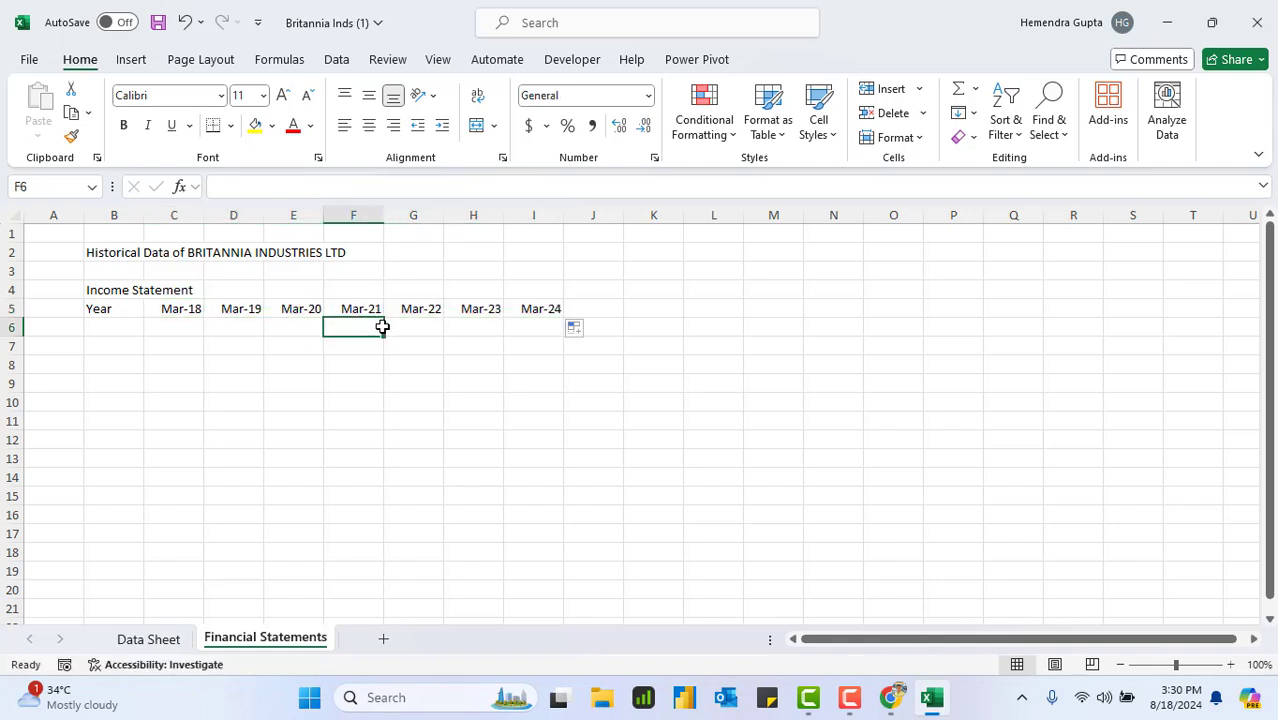
Label cell B7 "Sales" and link C7 to the Mar-18 sales figure in the Data Sheet's cell E17
left_click(121, 344)
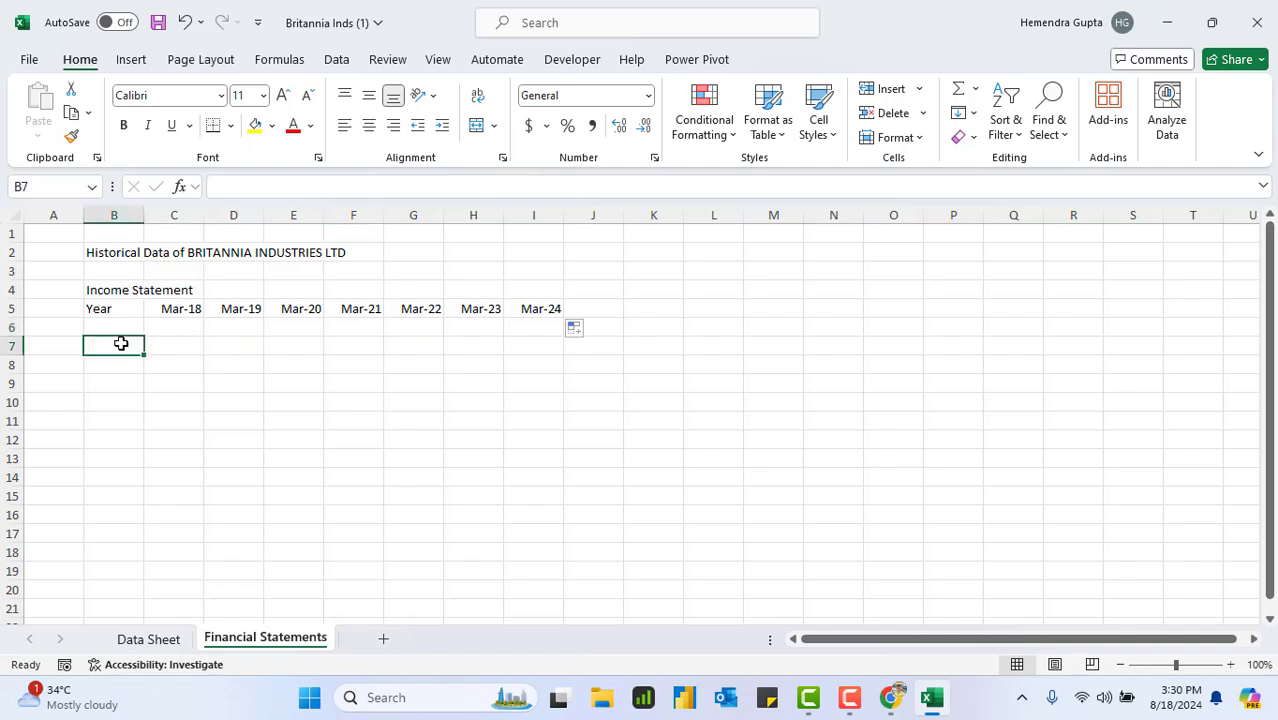
type("Sales")
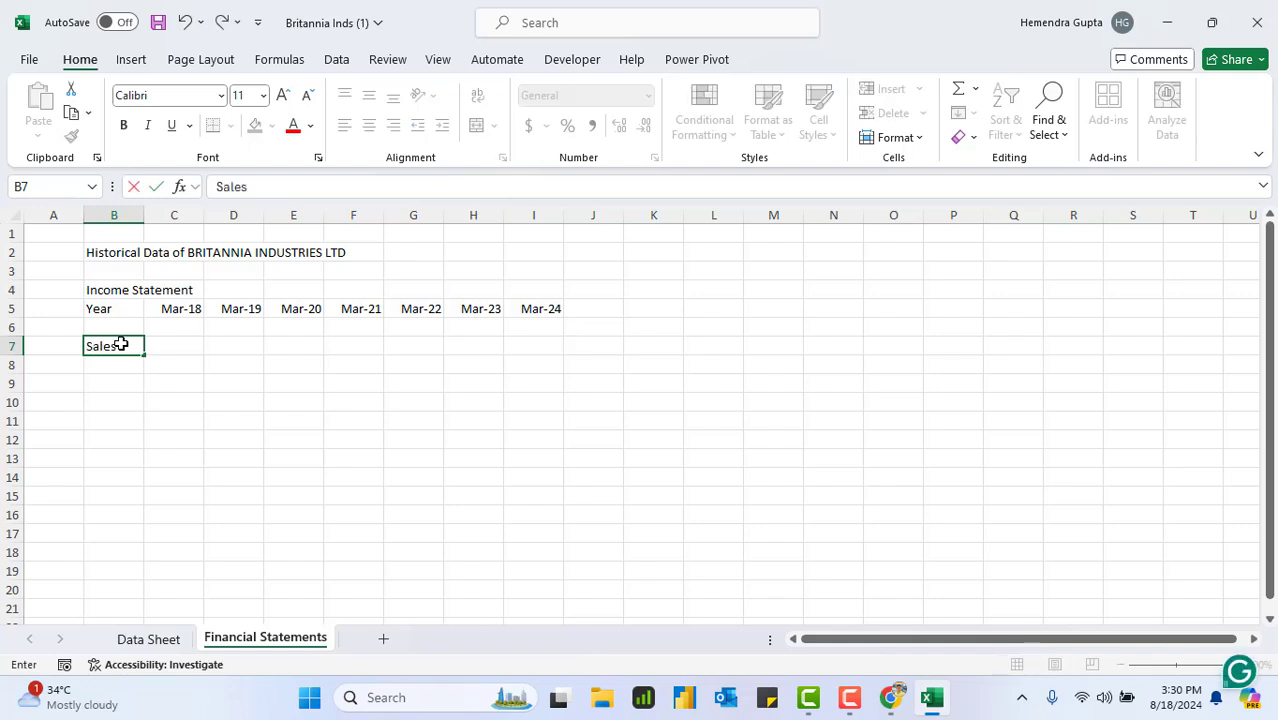
left_click(190, 333)
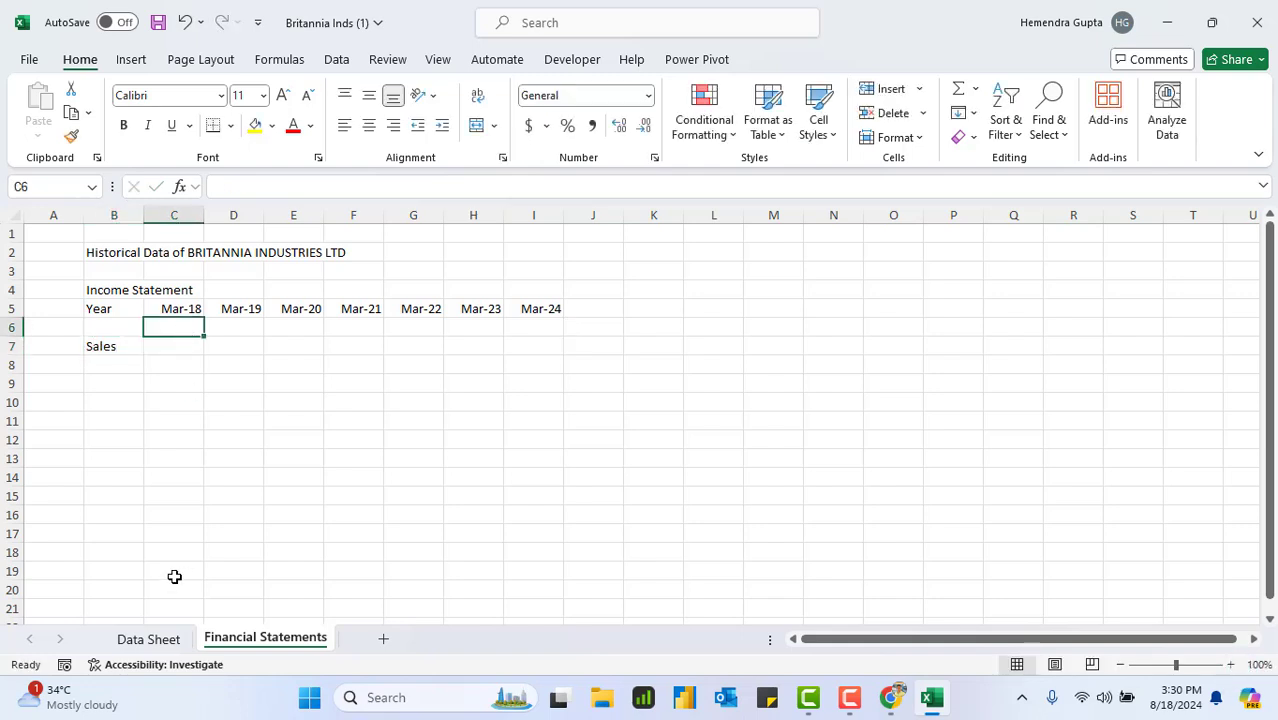
left_click(173, 347)
type("=")
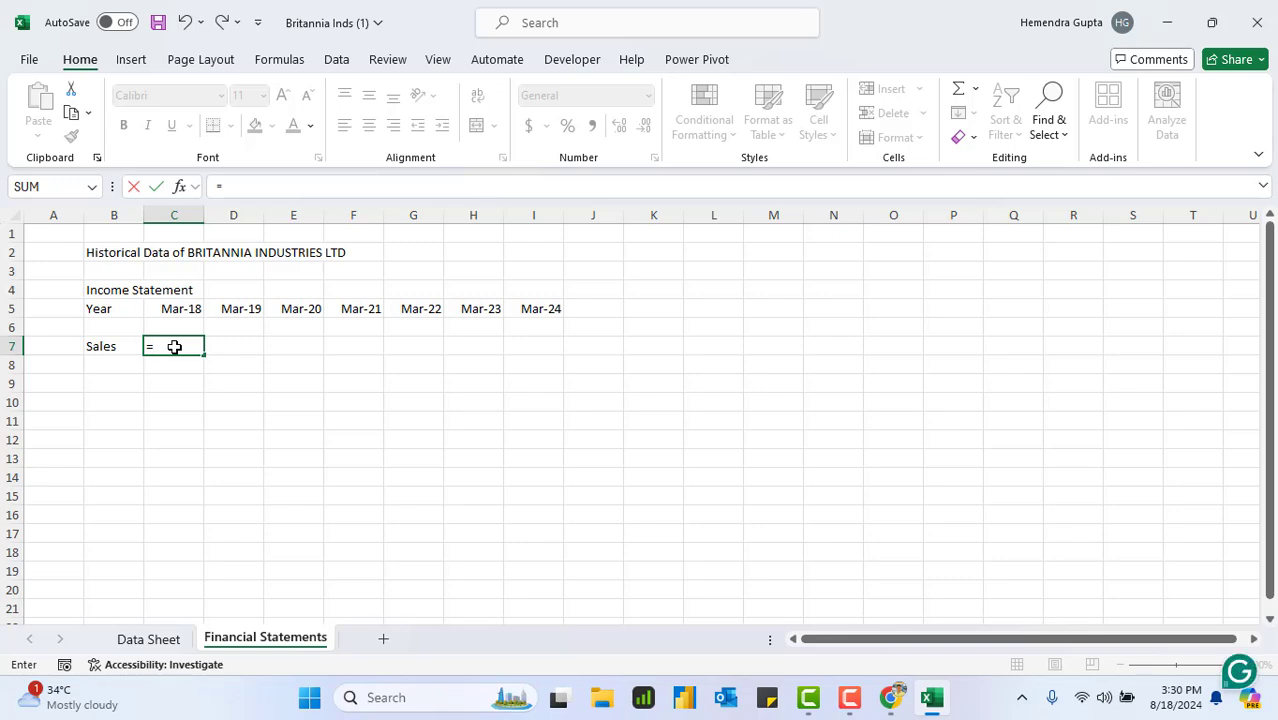
left_click(176, 636)
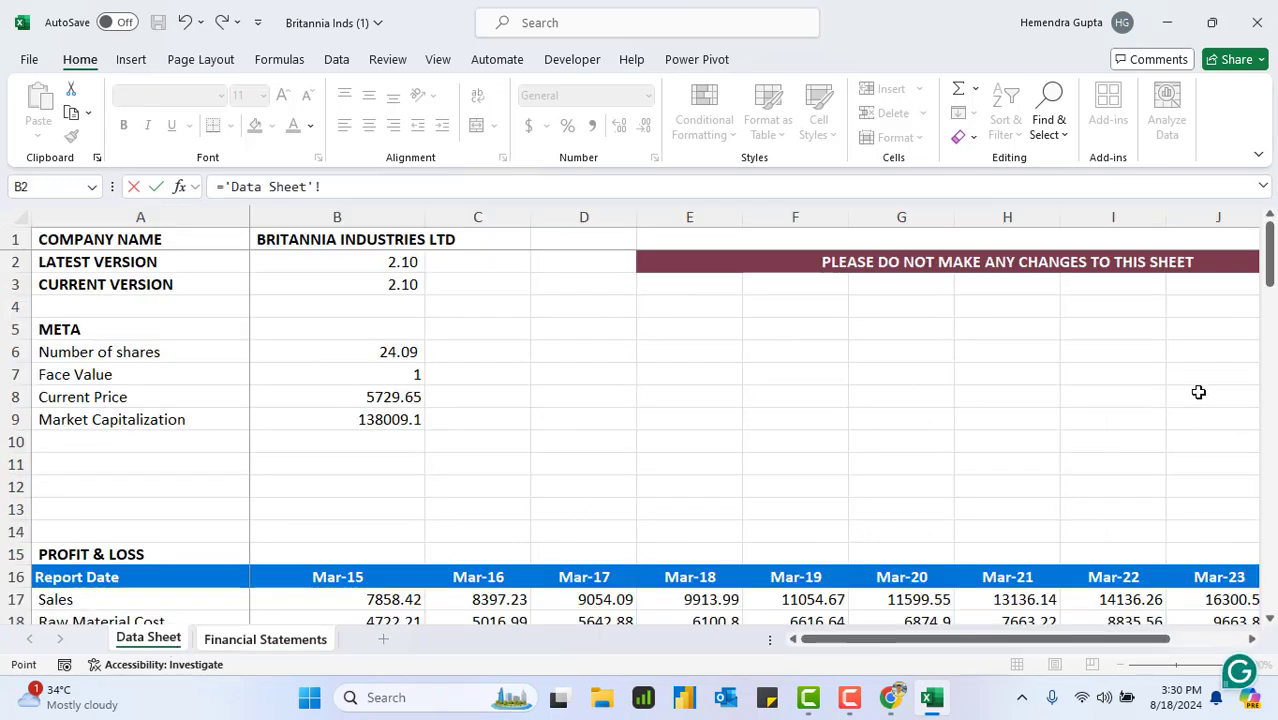
left_click_drag(1269, 258, 1270, 275)
left_click(724, 537)
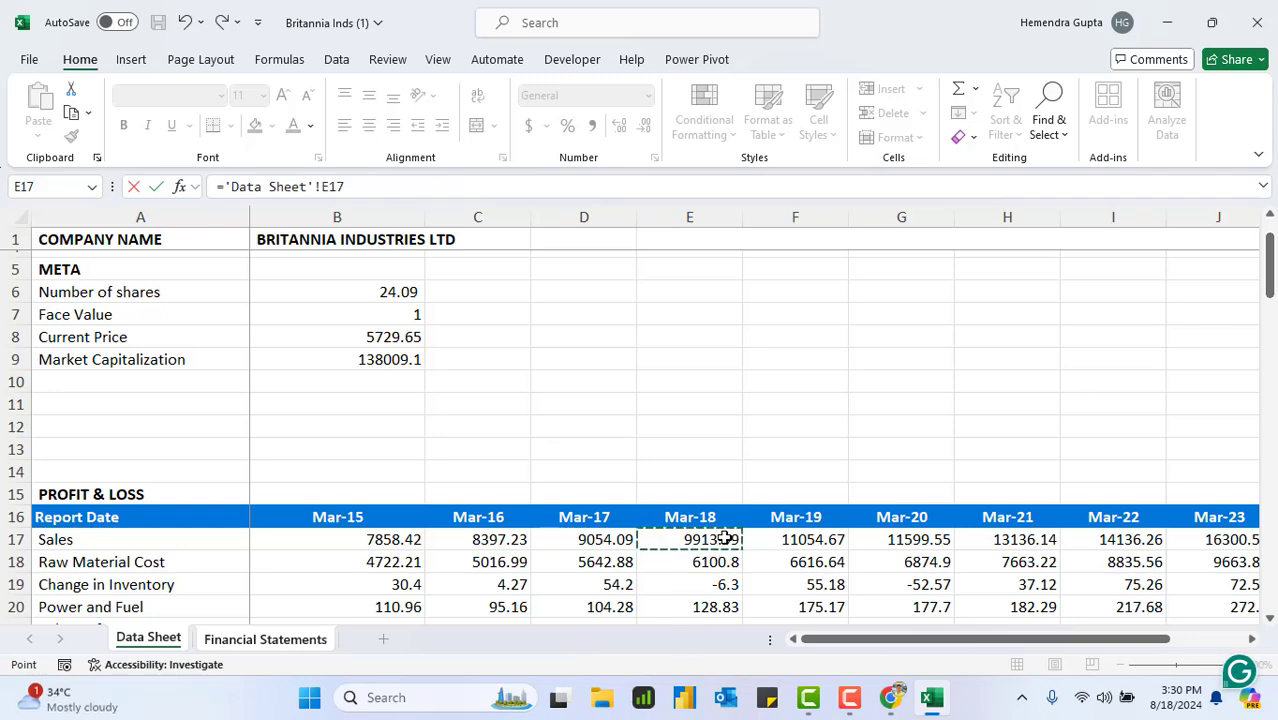
key("Return")
Fill the Sales formula from C7 across through I7 to cover all the listed years
left_click(180, 347)
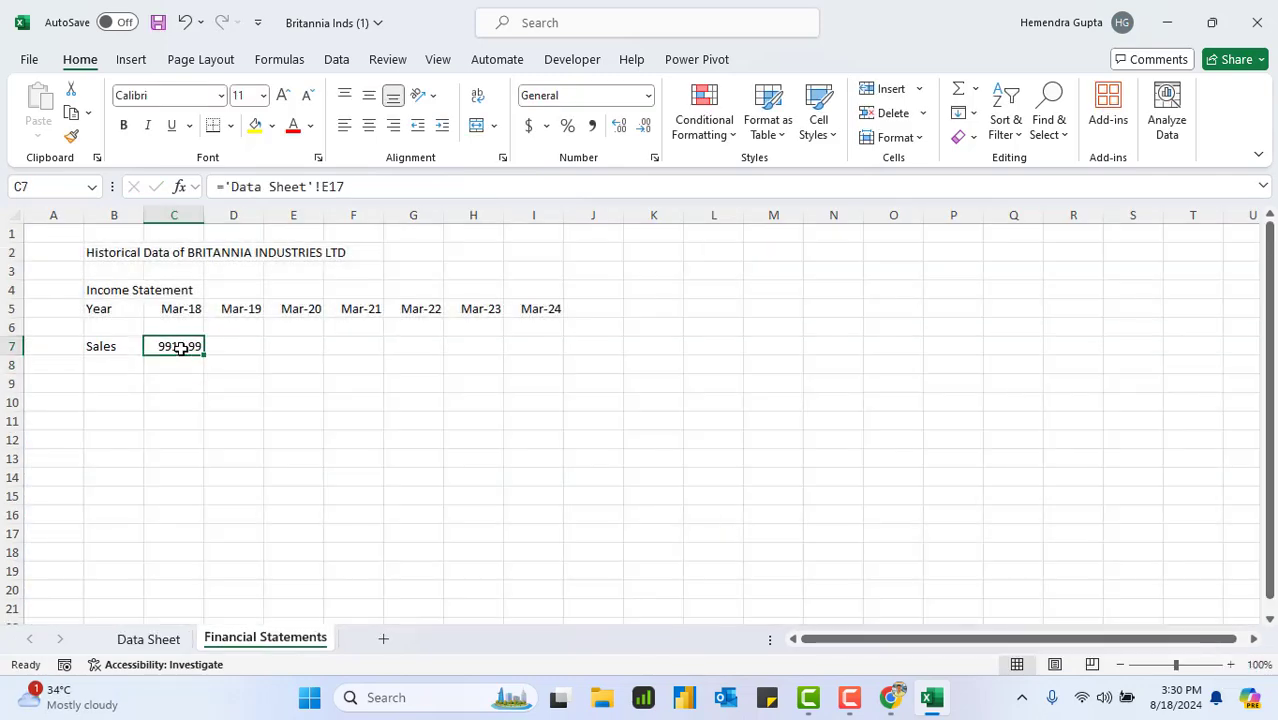
left_click_drag(203, 352, 551, 355)
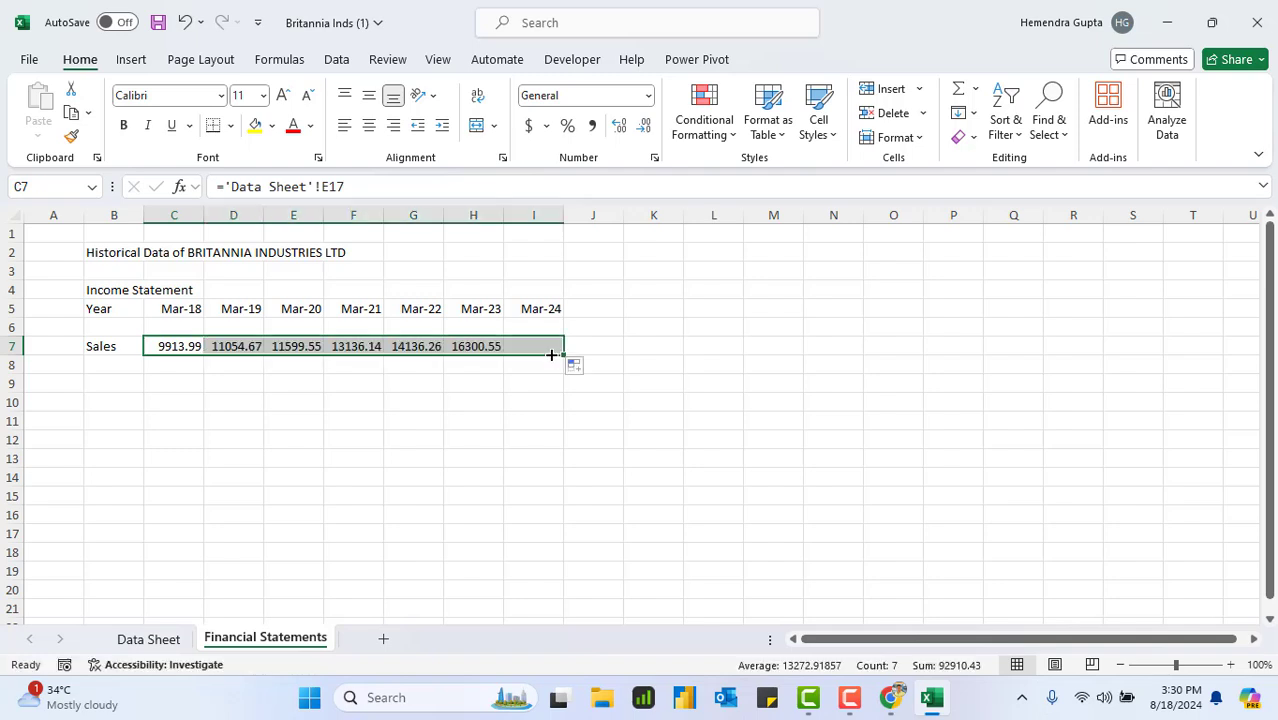
left_click(273, 375)
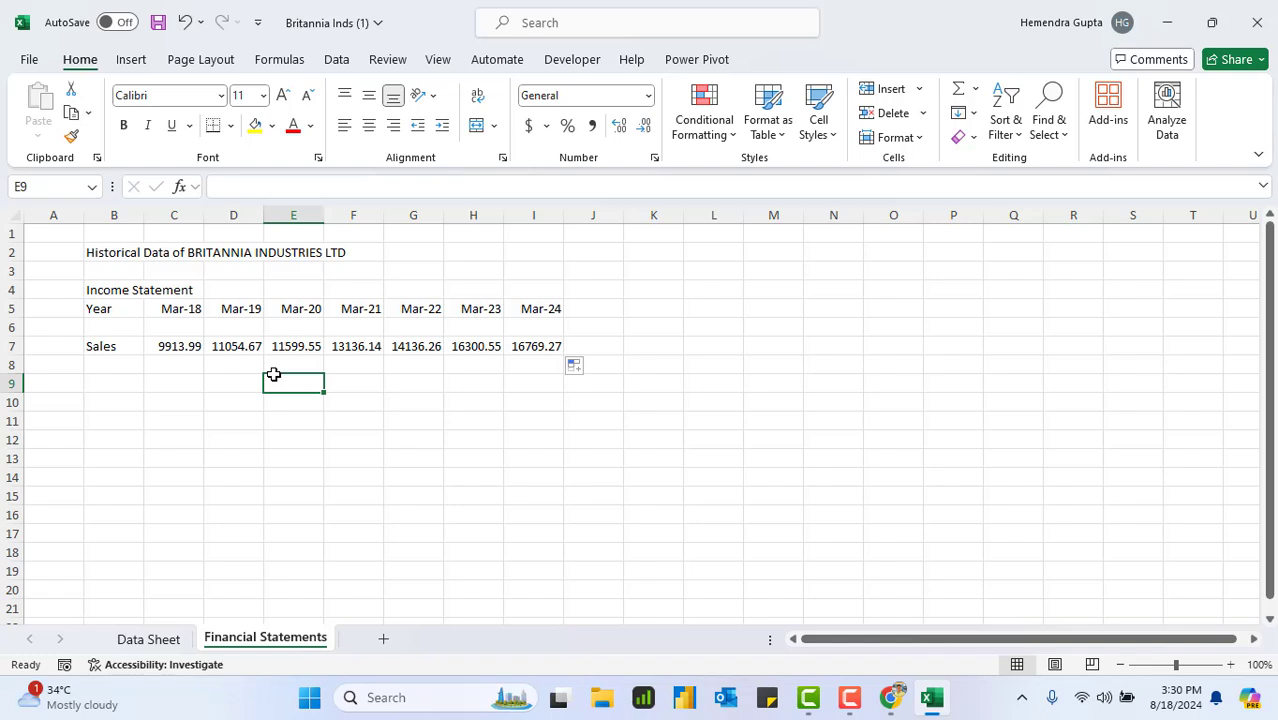
Label cell B8 "% Growth in Sales" and widen column B so the whole label fits
left_click(109, 365)
type("%")
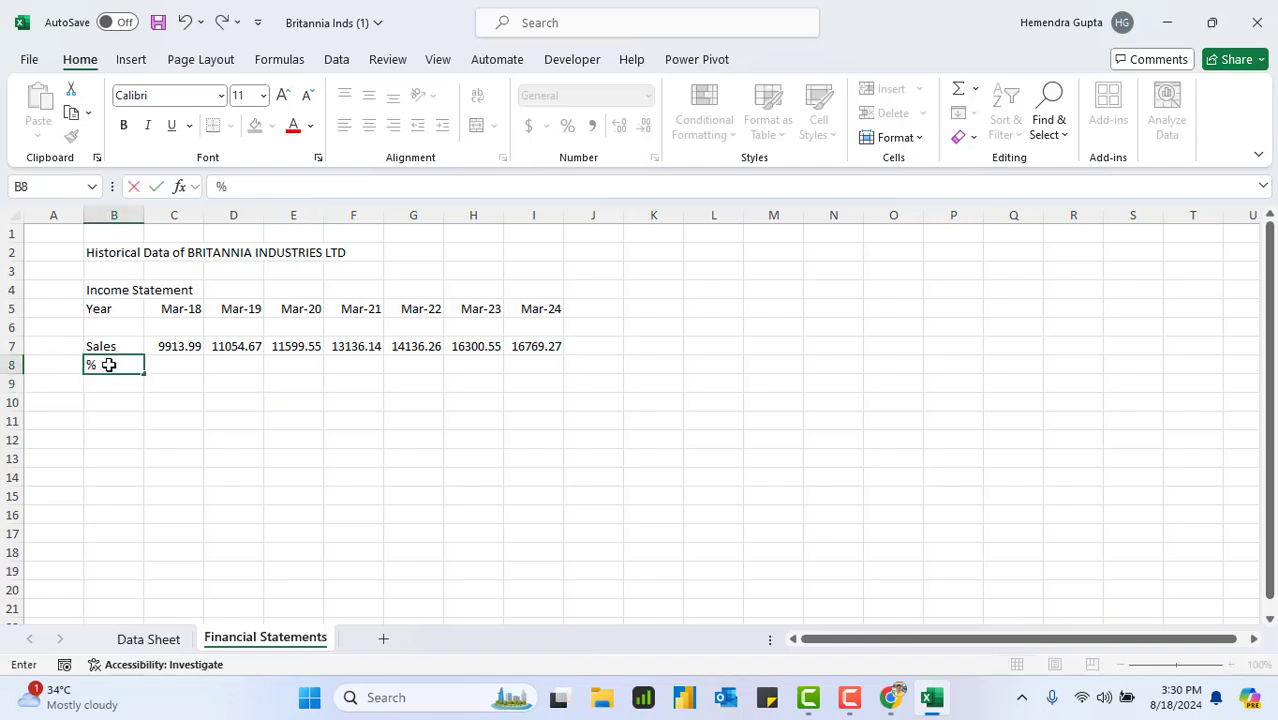
type(" Gr")
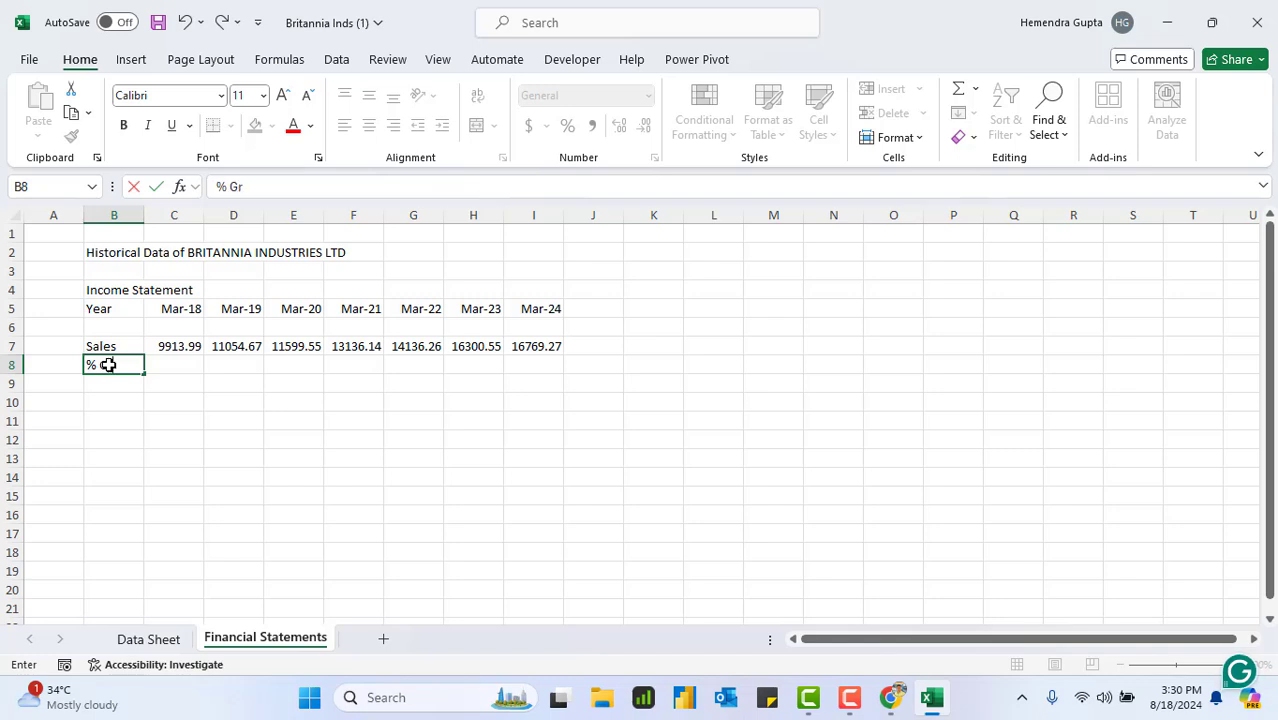
type("owth i")
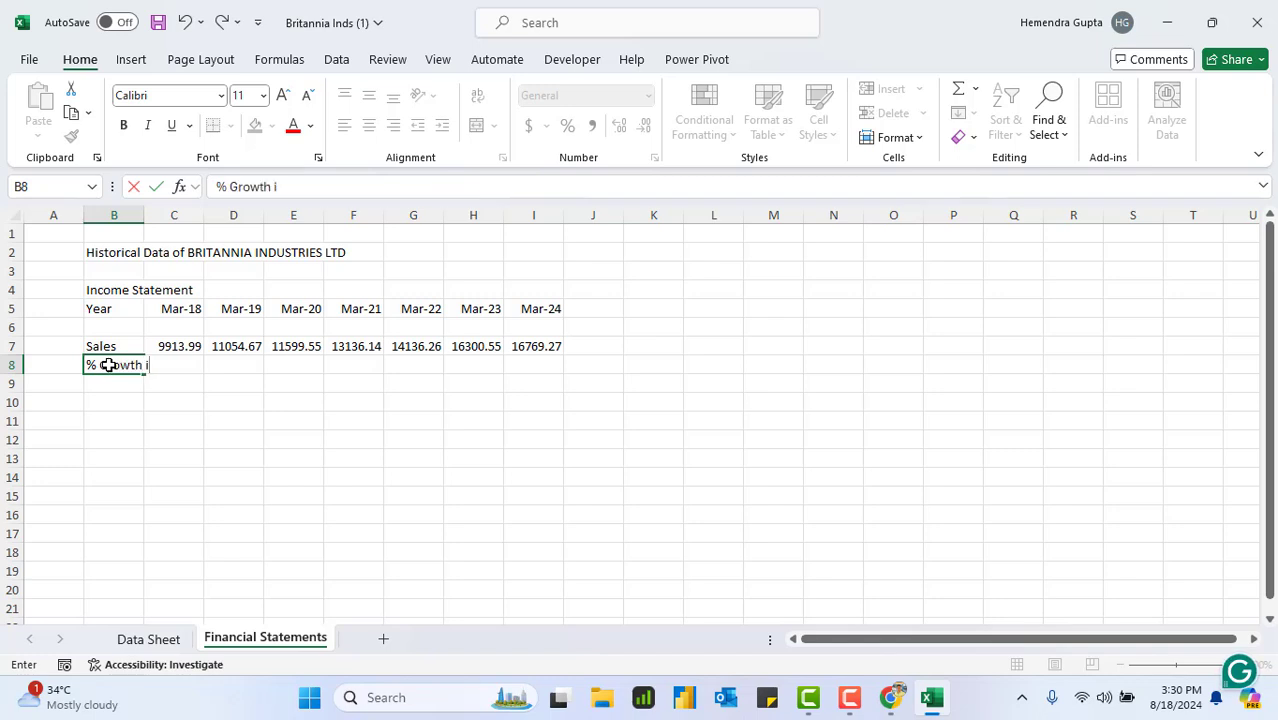
type("n Sales")
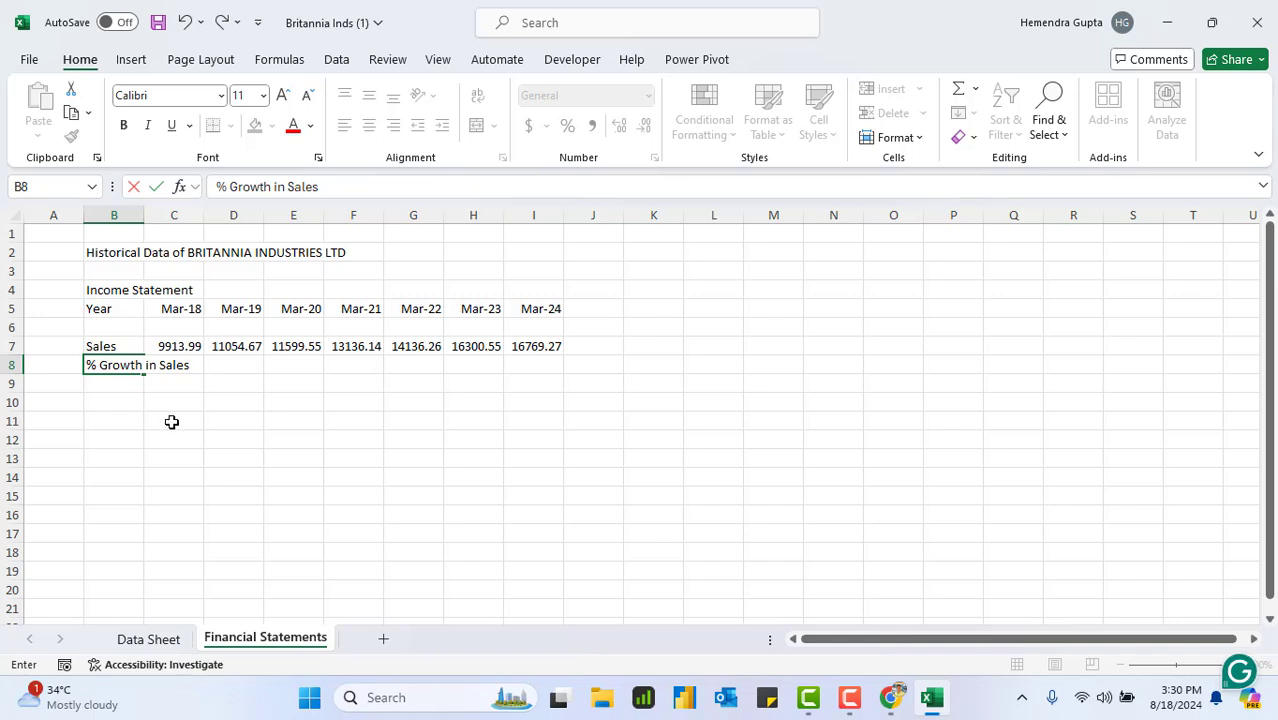
left_click(171, 422)
left_click_drag(145, 216, 202, 214)
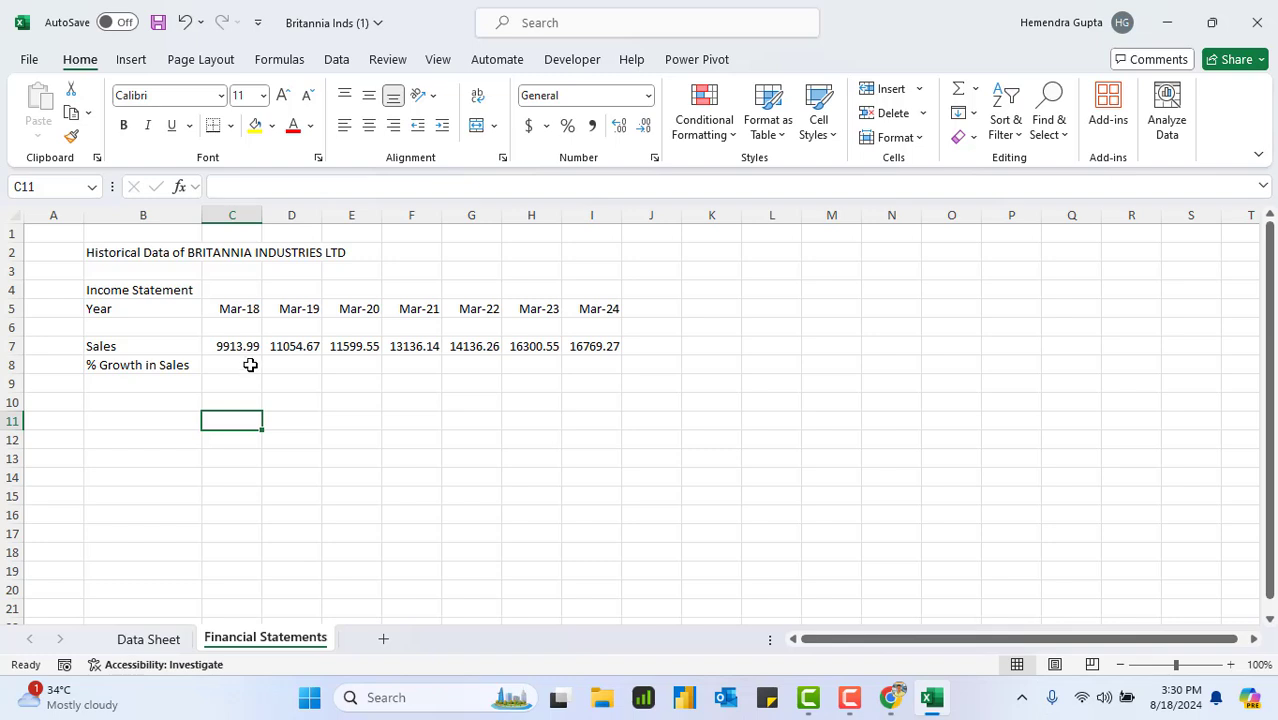
Enter the Mar-19 sales growth formula =(D7-C7)/C7 in D8
double_click(296, 365)
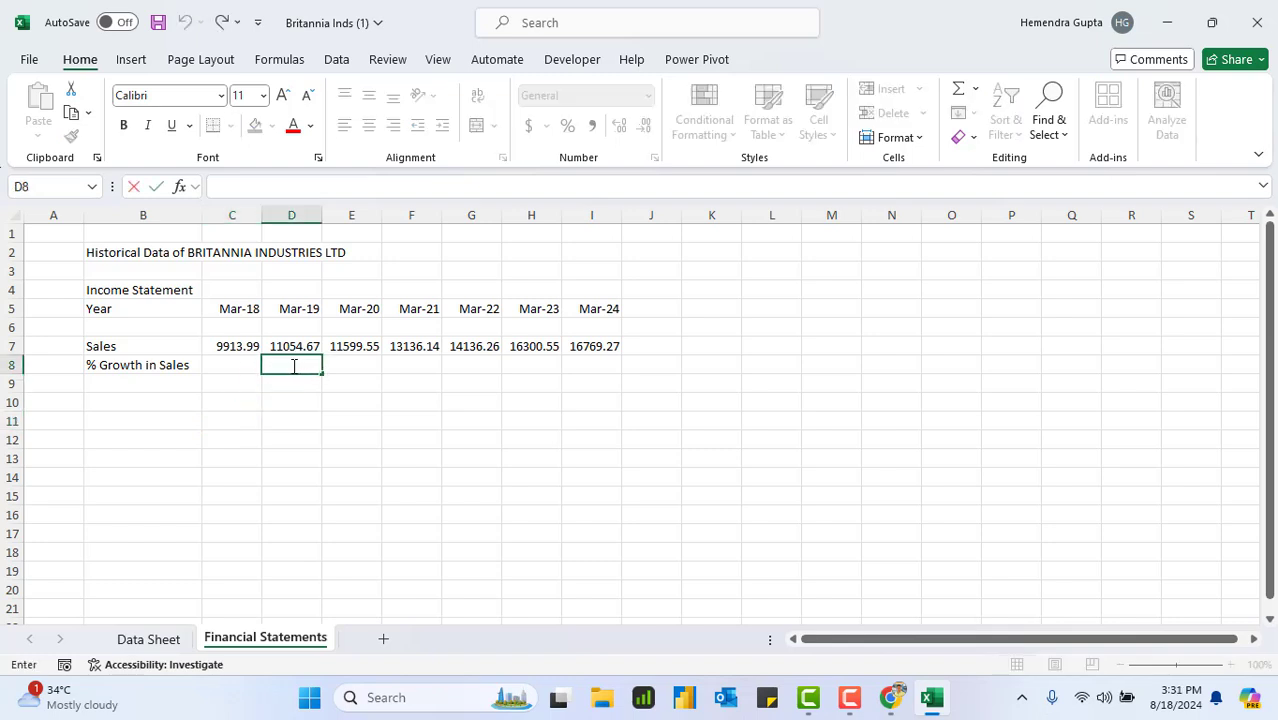
type("=(")
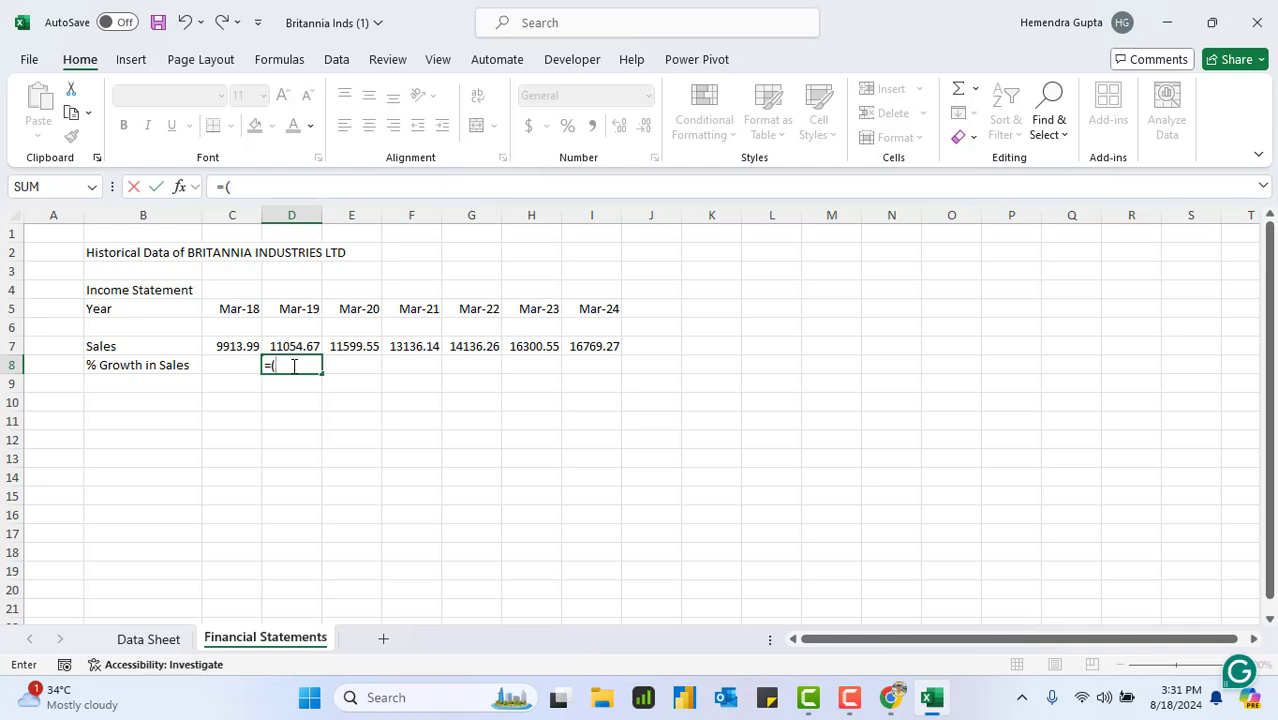
left_click(297, 346)
type("-")
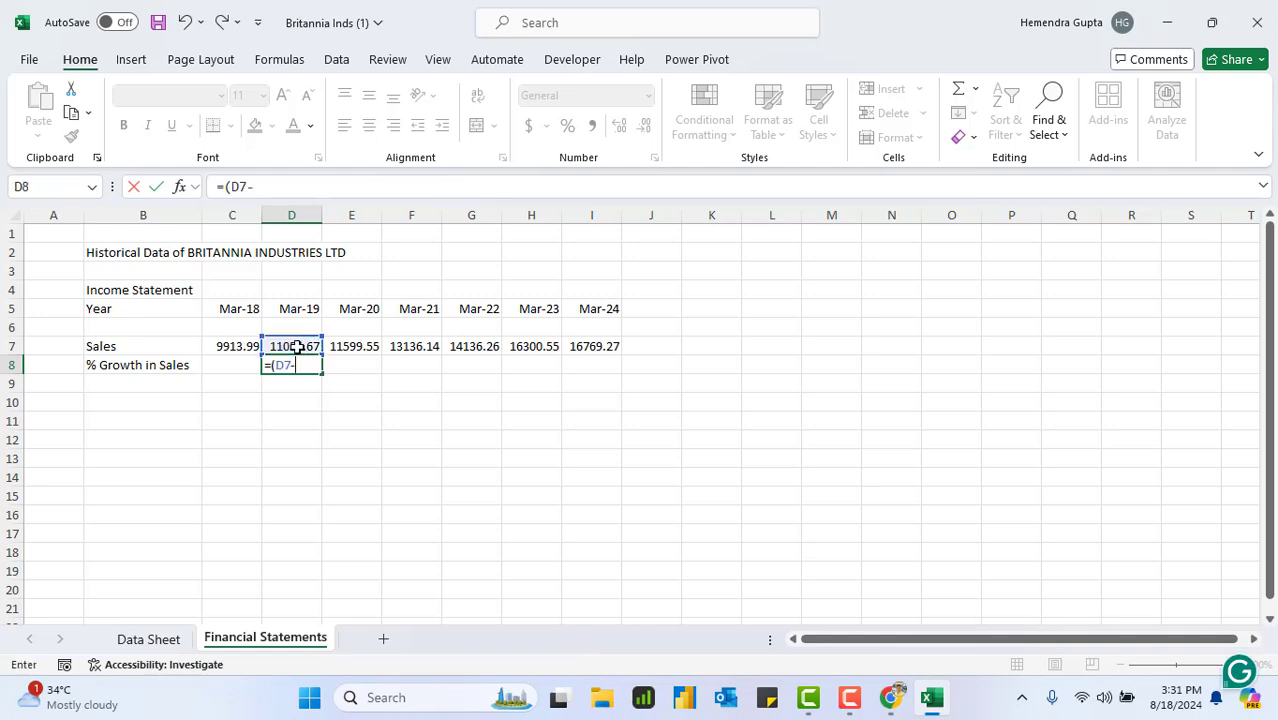
left_click(245, 346)
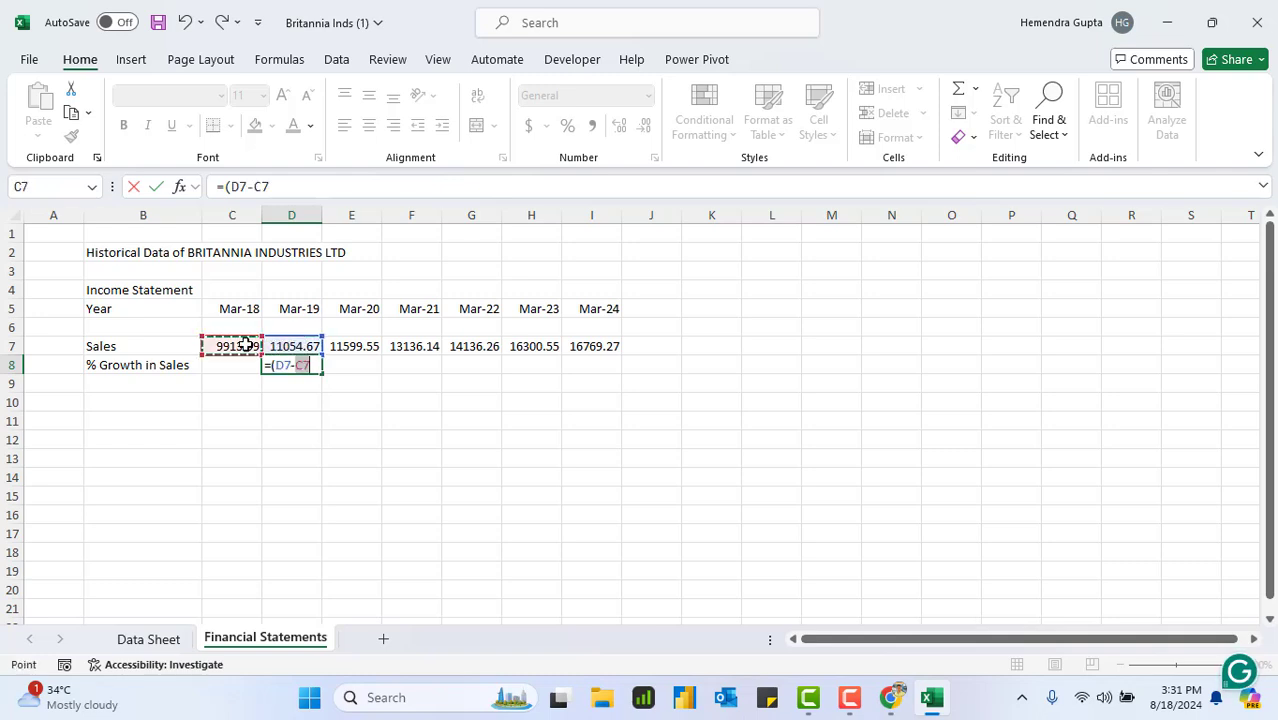
type(")/")
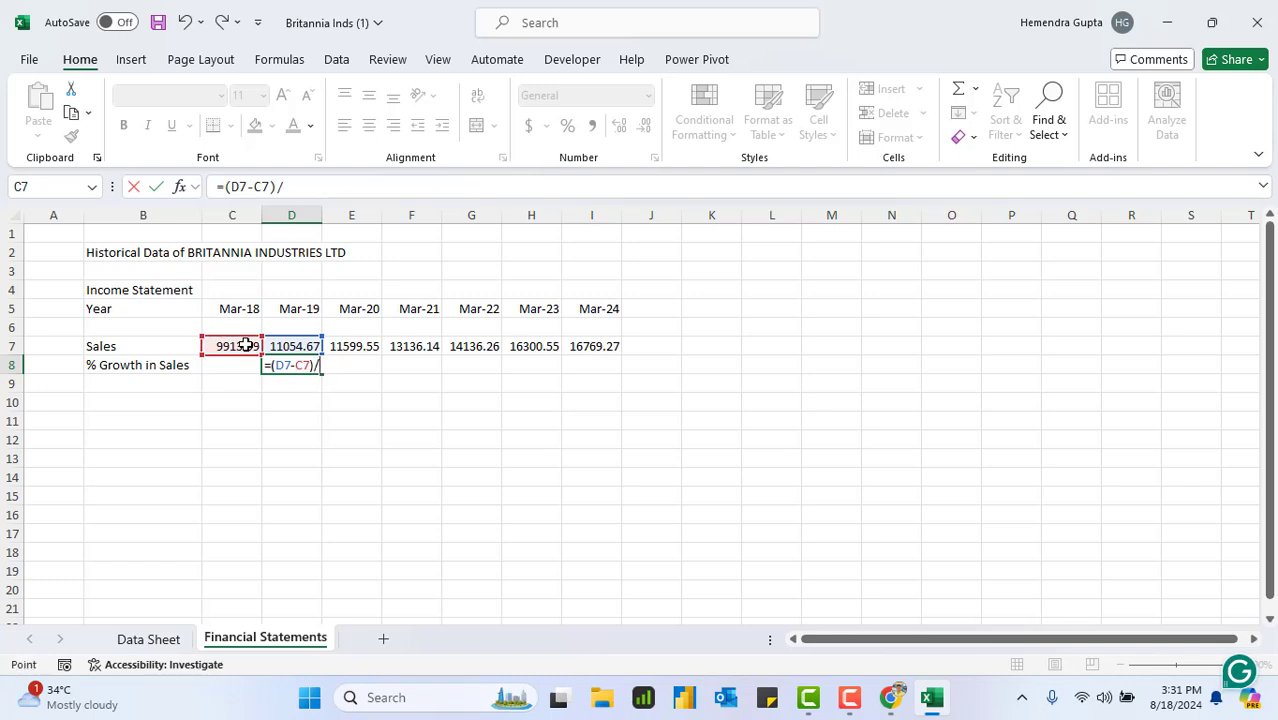
left_click(245, 346)
key("Return")
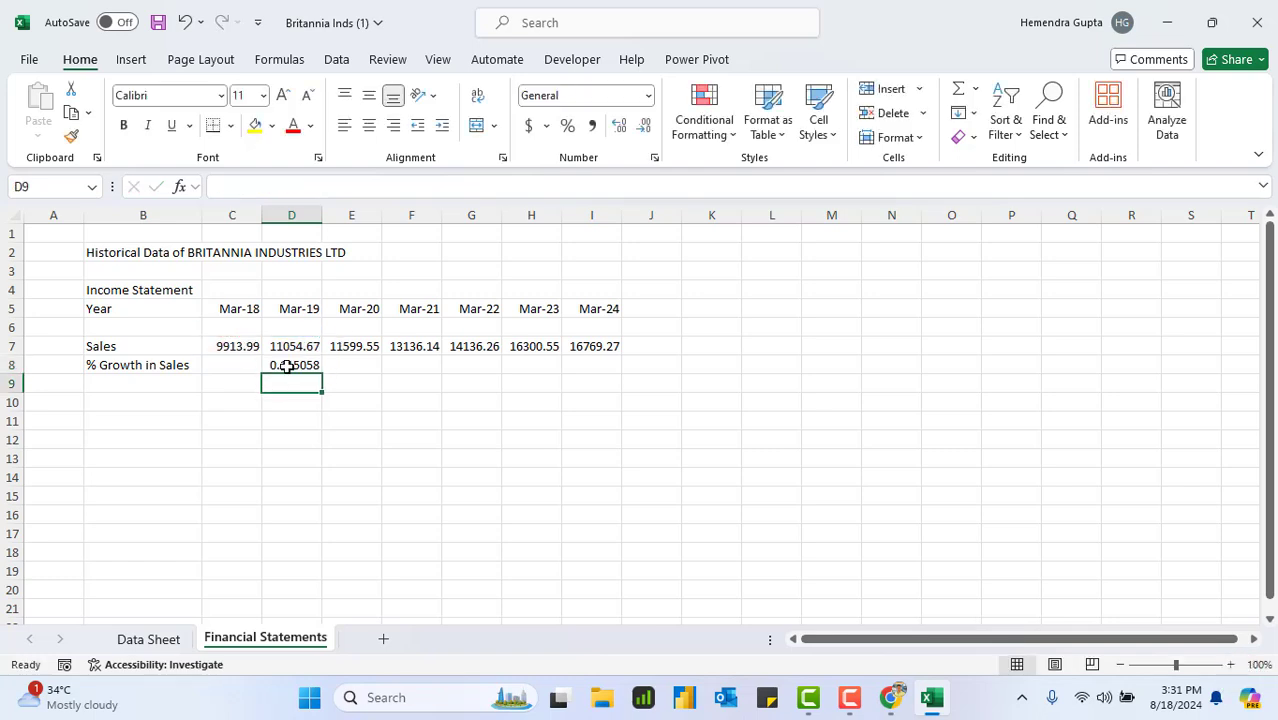
Fill the growth formula from D8 across through I8 and format the row as percentages with one decimal place
left_click(287, 364)
left_click_drag(321, 373, 605, 377)
left_click(567, 125)
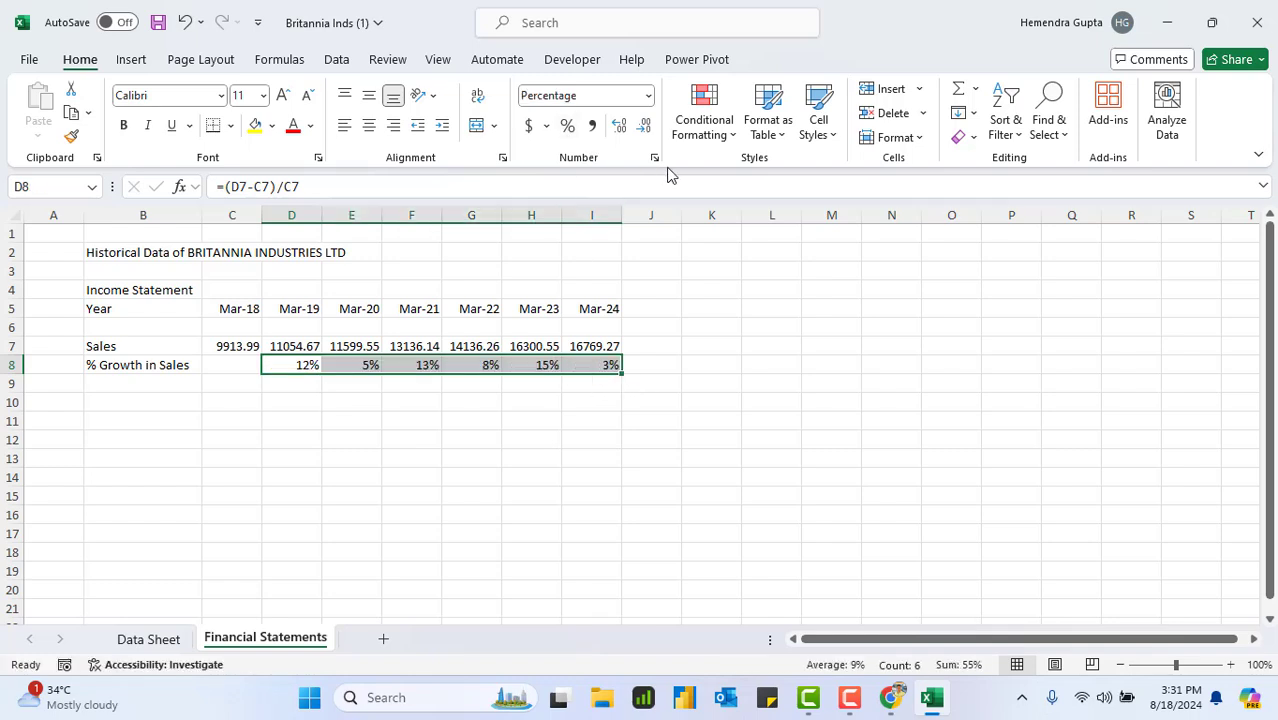
left_click(620, 127)
left_click(362, 457)
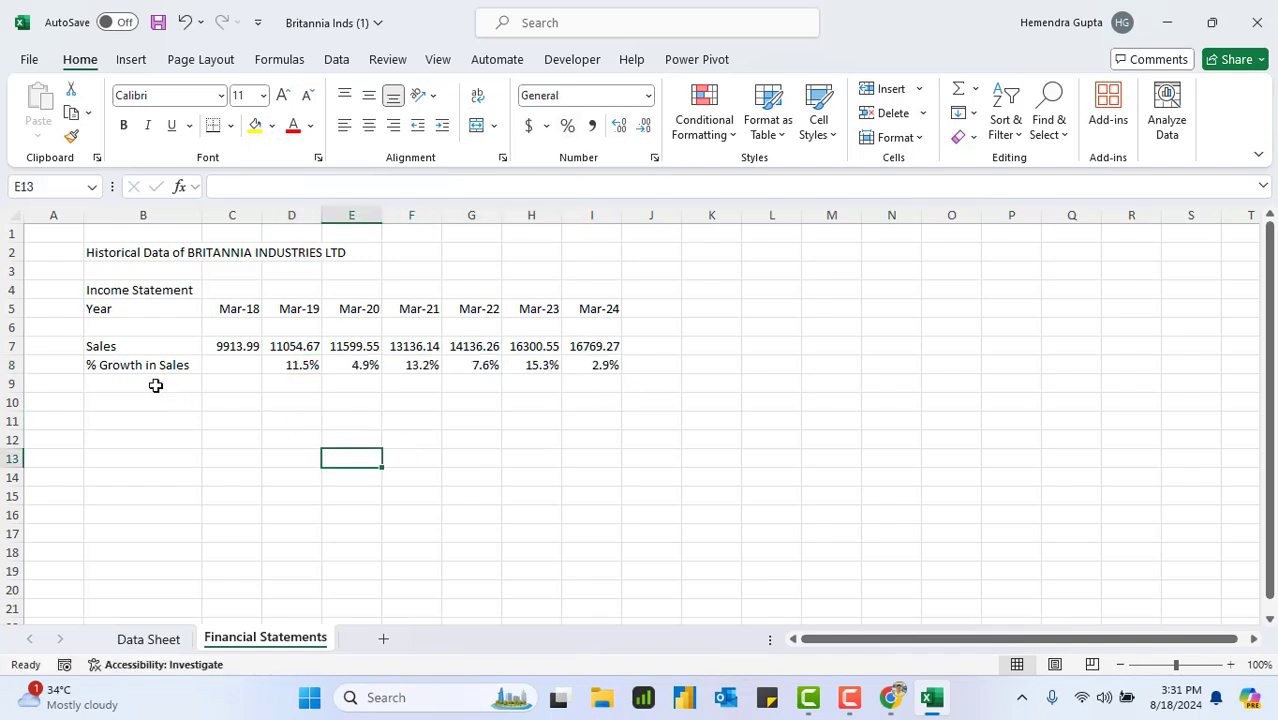
Label cell B10 "CoGS", leaving row 9 blank below the sales growth row
left_click(129, 399)
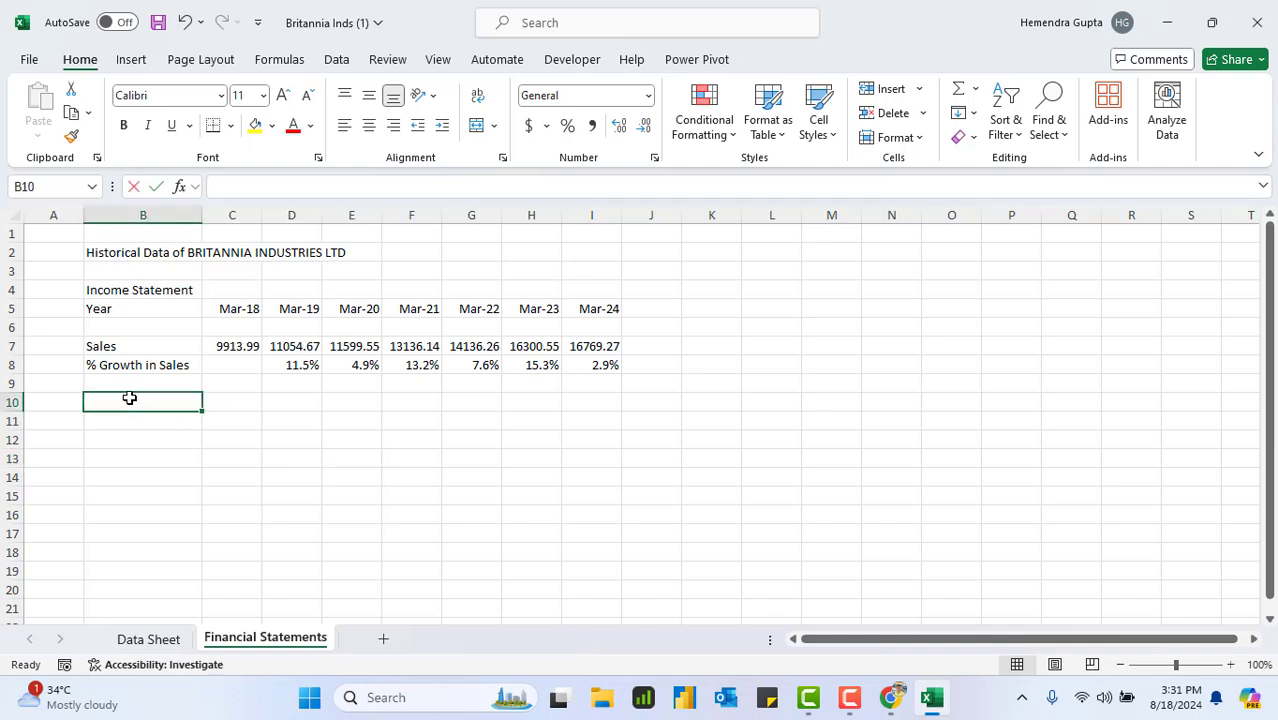
double_click(130, 399)
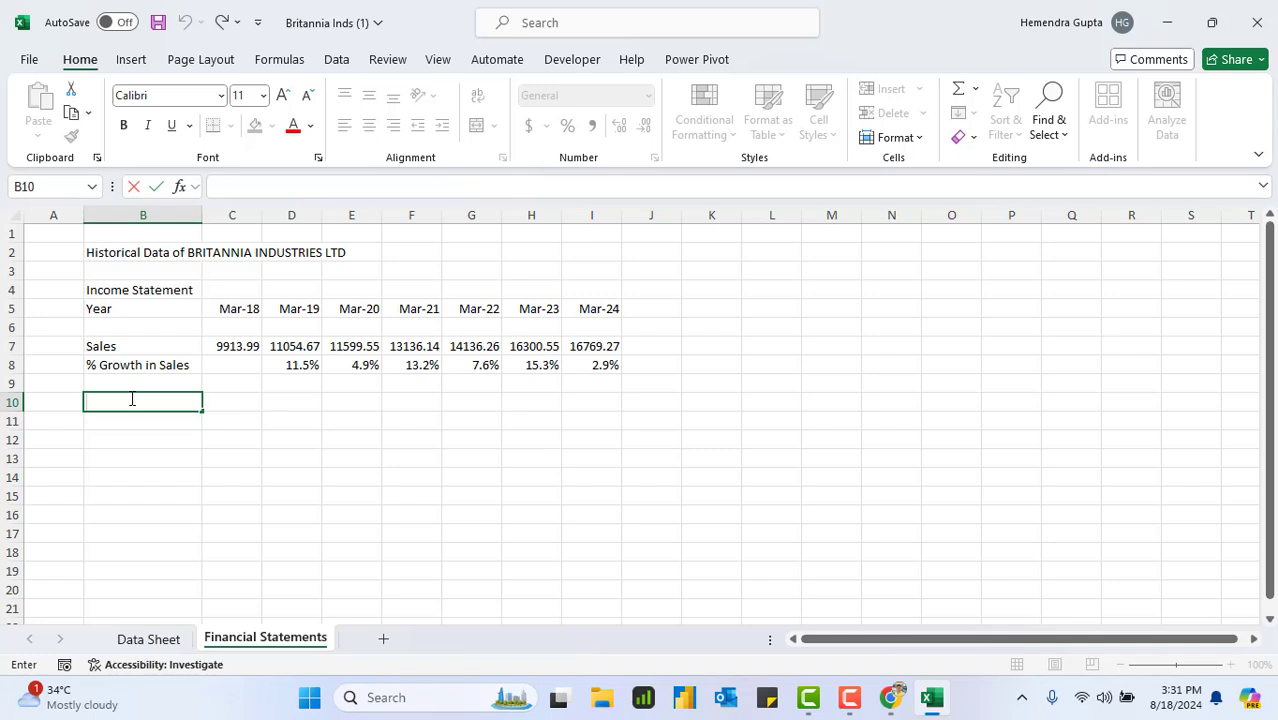
type("Co")
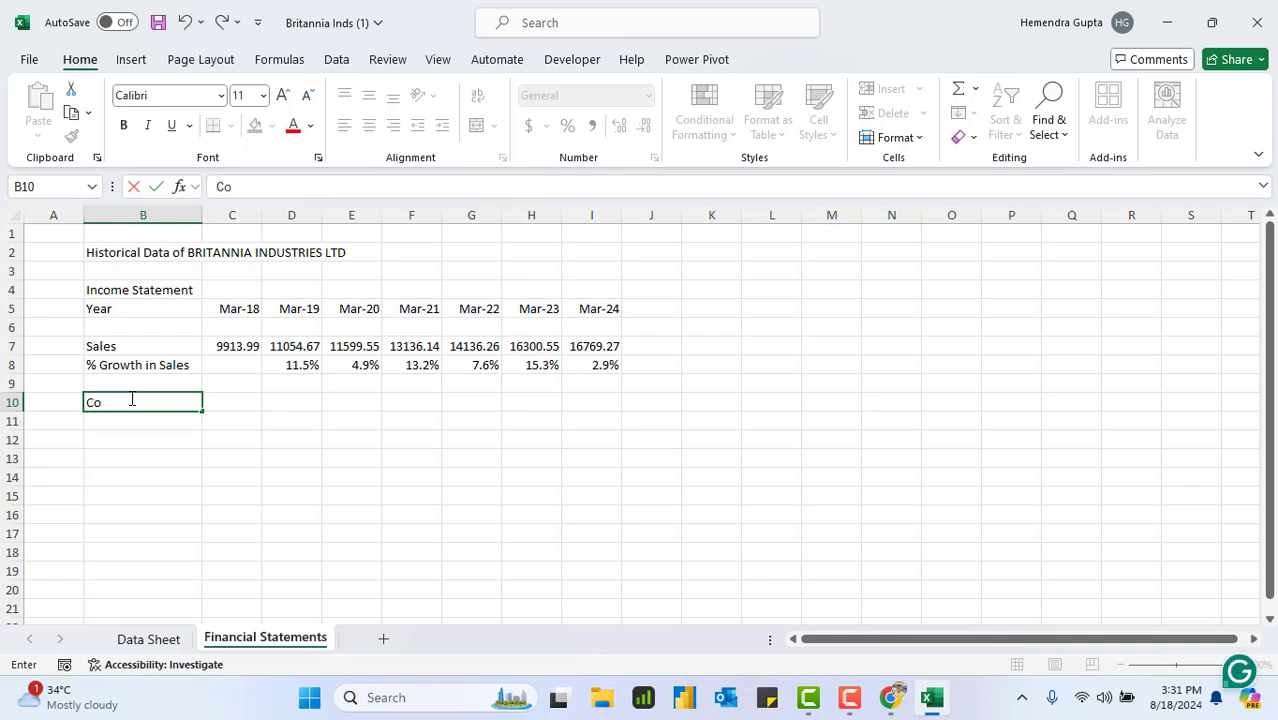
type("GS")
Start a SUM formula in C10 with the Mar-18 Raw Material Cost in the Data Sheet's cell E18 as its first argument
left_click(245, 401)
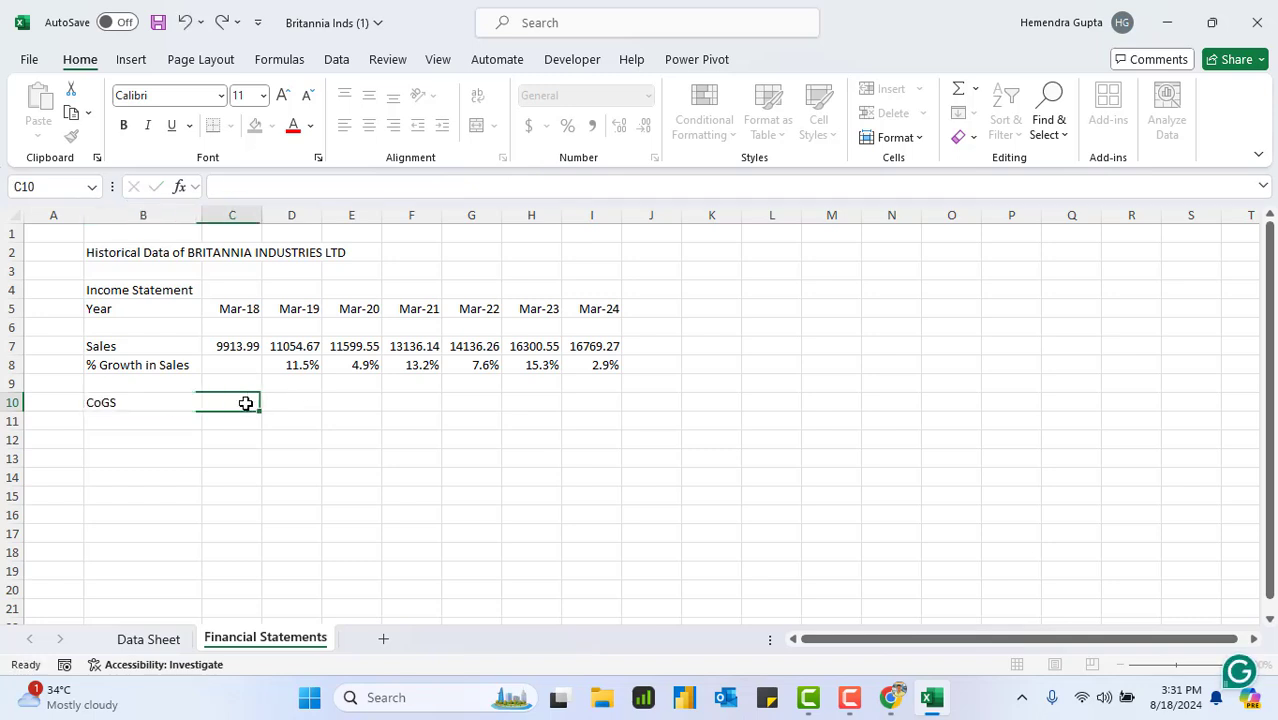
type("=")
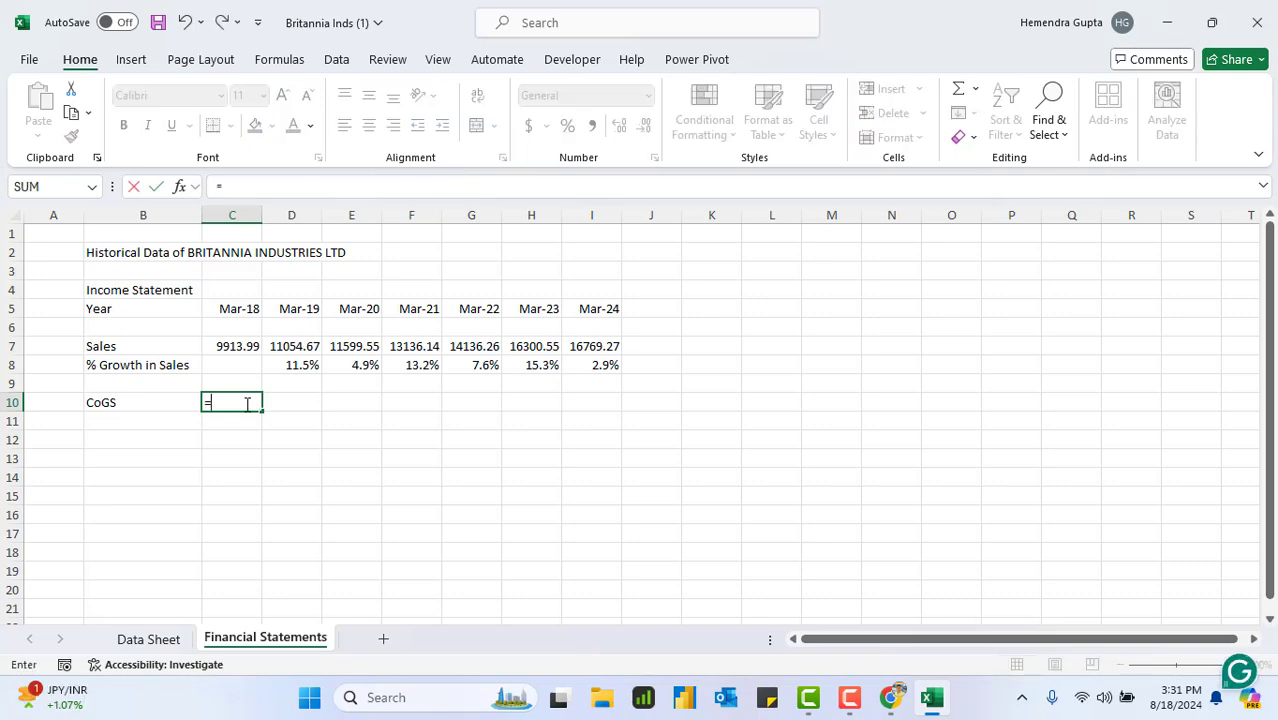
left_click(171, 636)
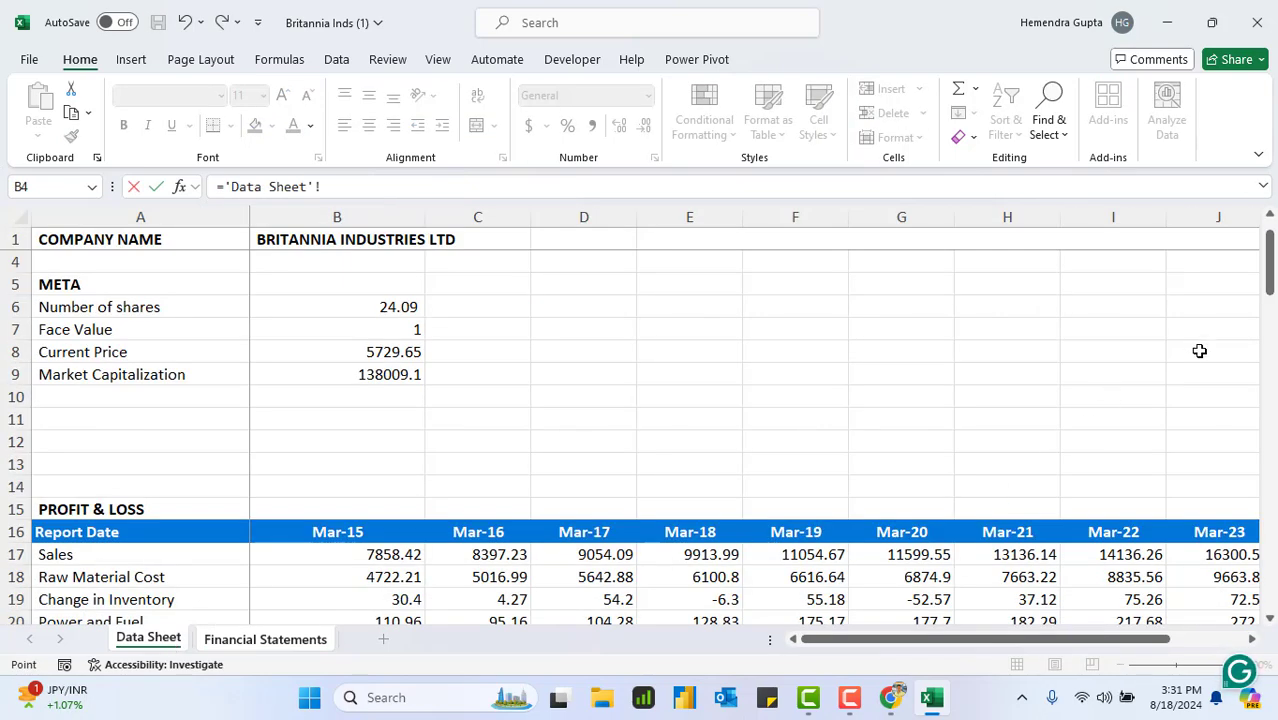
left_click_drag(1268, 250, 1271, 308)
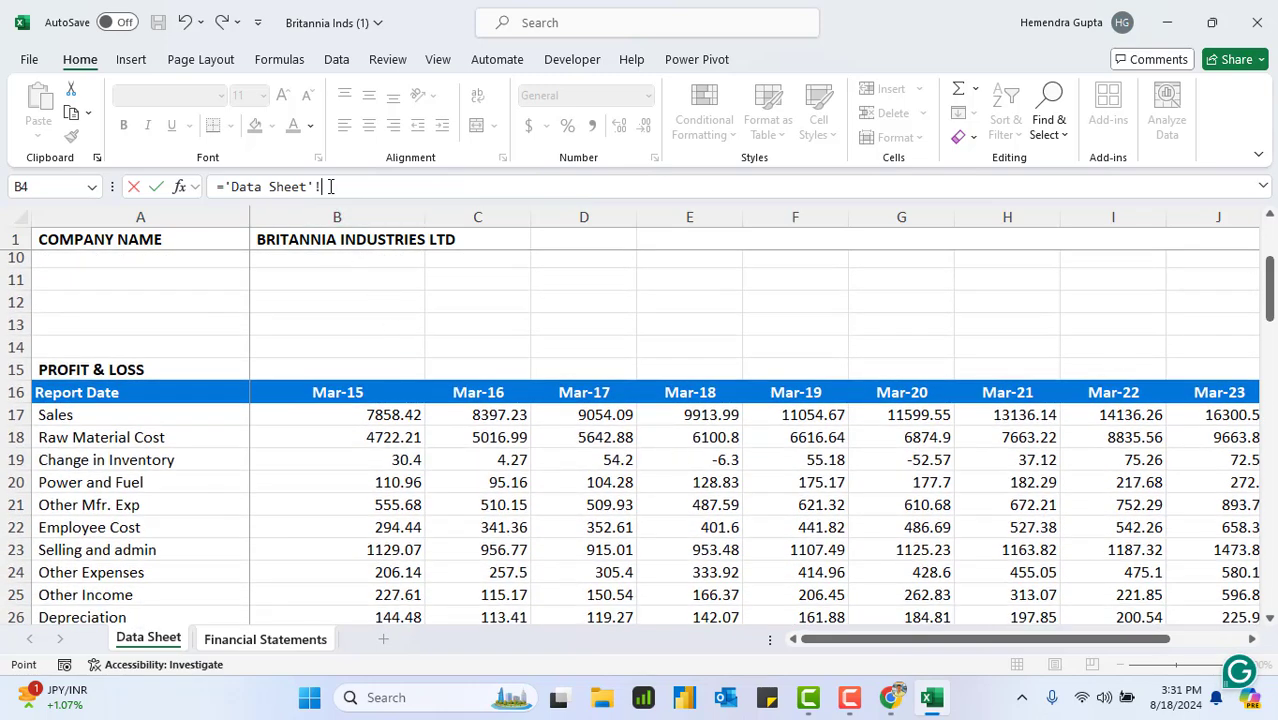
key("BackSpace")
key("BackSpace")
key("BackSpace")
key("BackSpace")
key("BackSpace")
key("BackSpace")
key("BackSpace")
key("BackSpace")
key("BackSpace")
key("BackSpace")
key("BackSpace")
key("BackSpace")
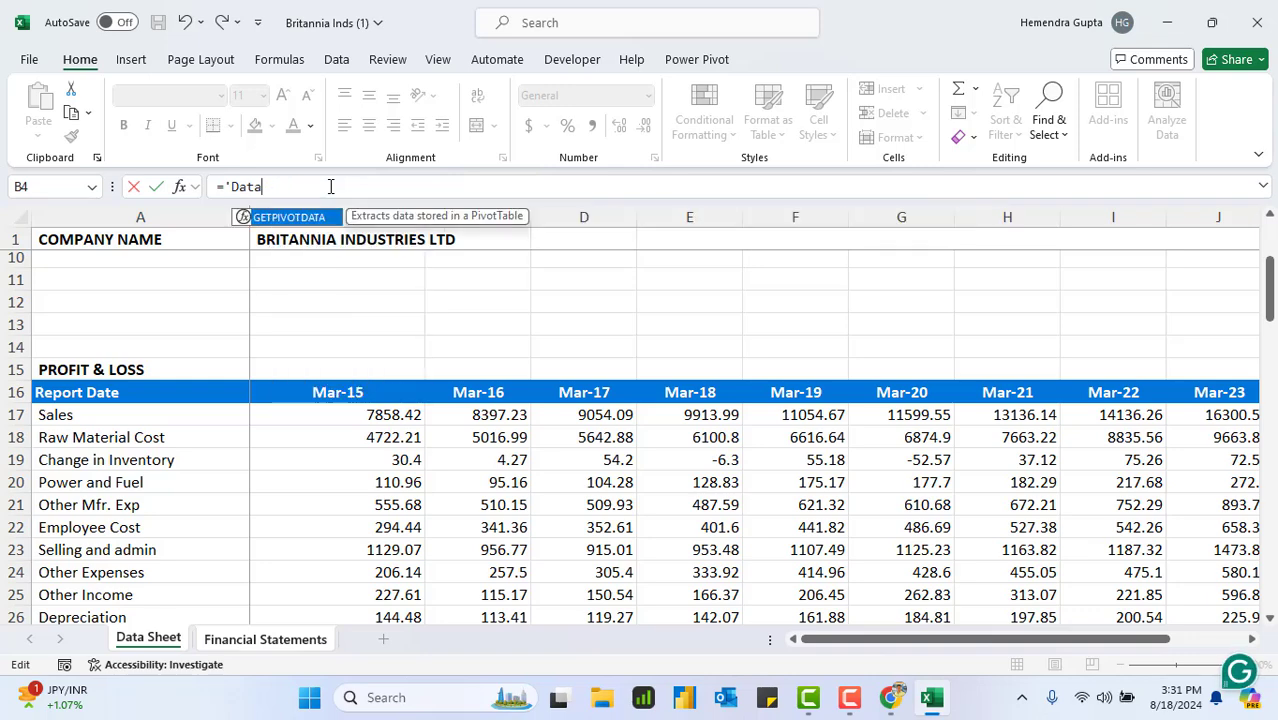
type("sum(")
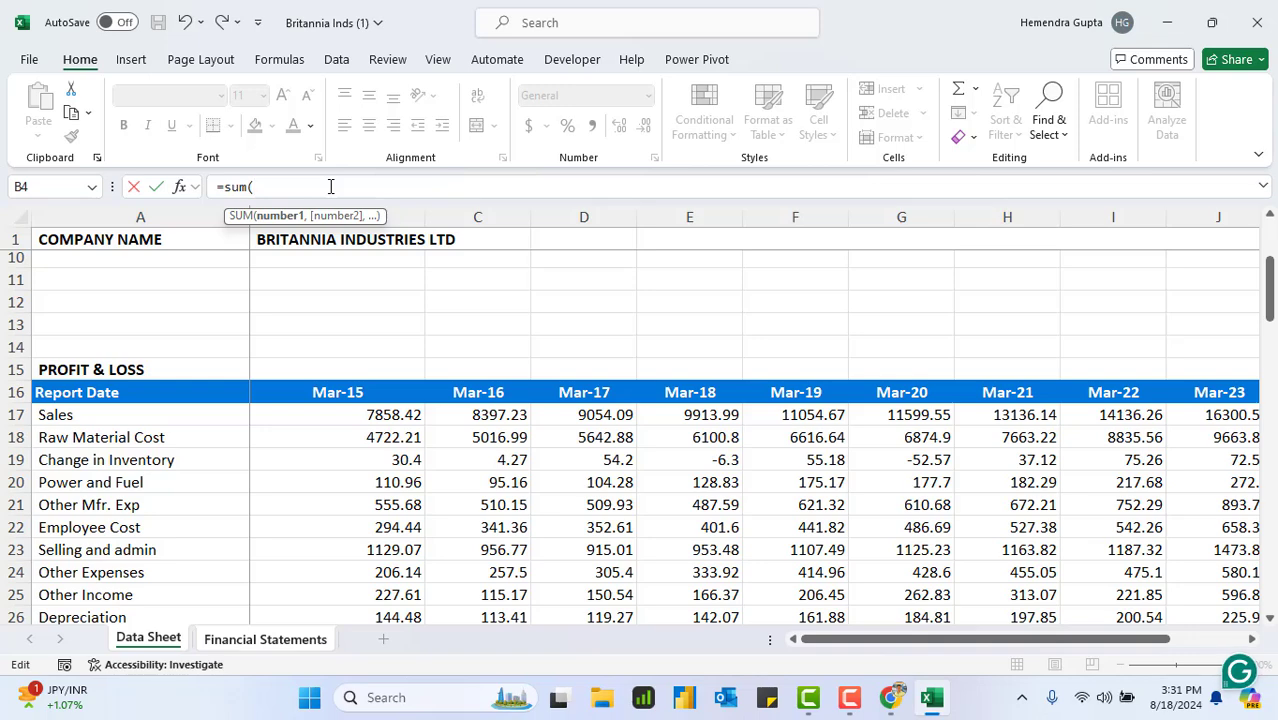
left_click(705, 437)
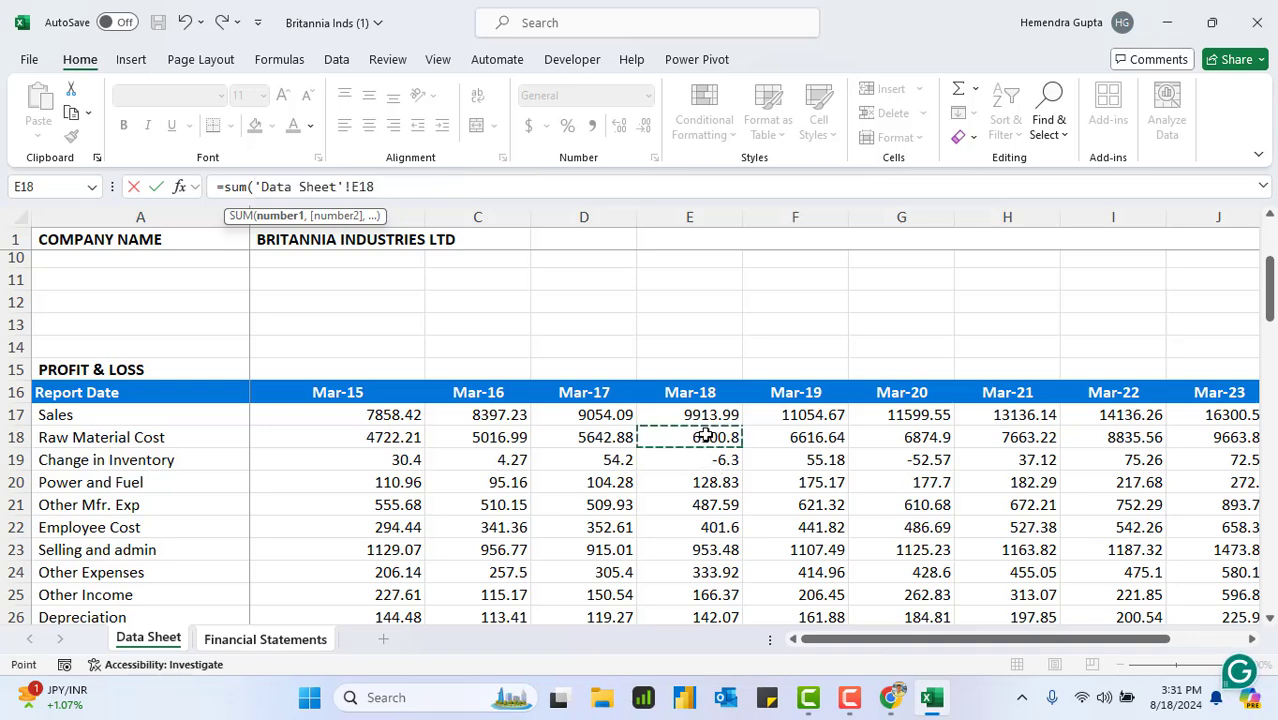
type(",")
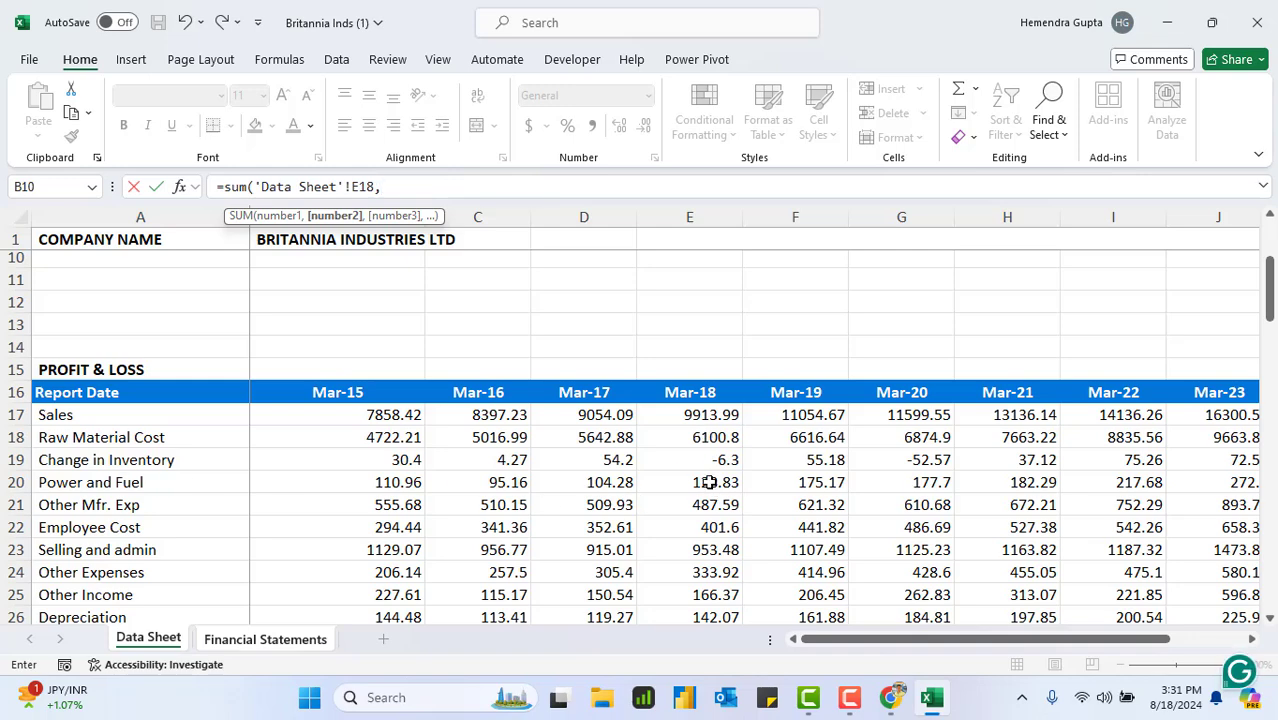
Complete C10's SUM with the Data Sheet's Power and Fuel (E20), Other Mfr. Exp (E21) and negated Change in Inventory (E19)
left_click(709, 482)
type(",")
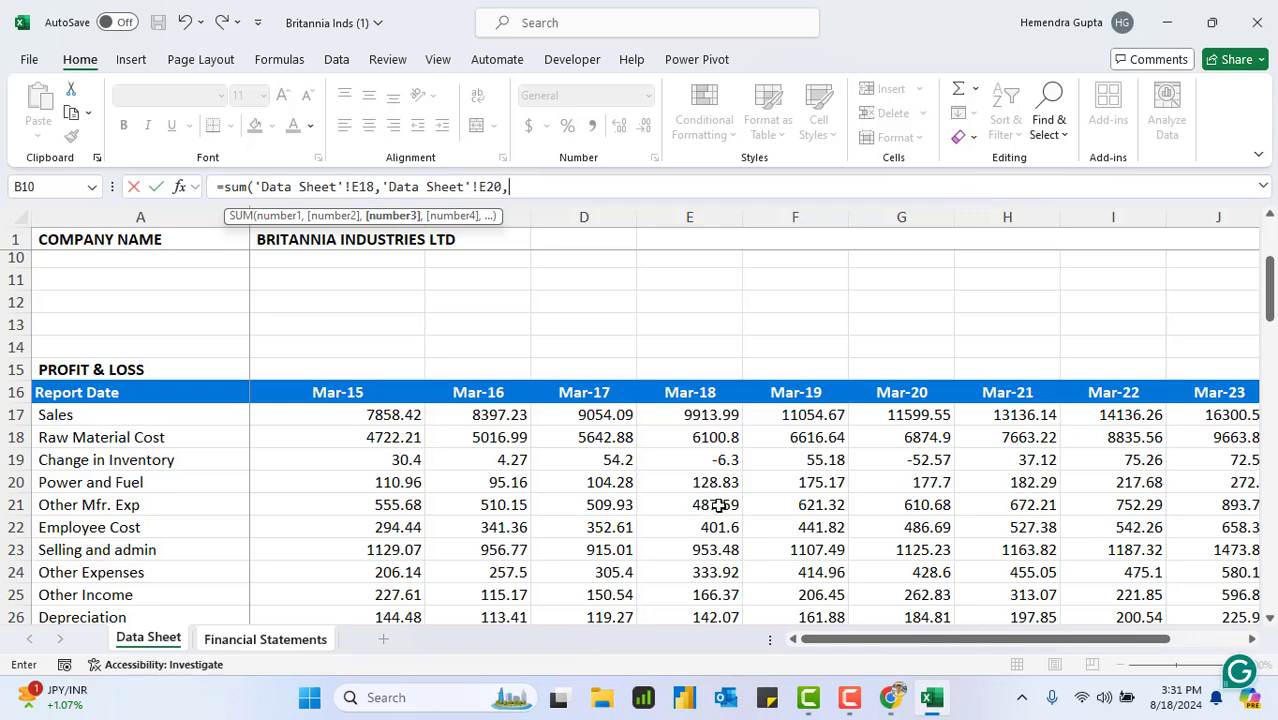
left_click(718, 506)
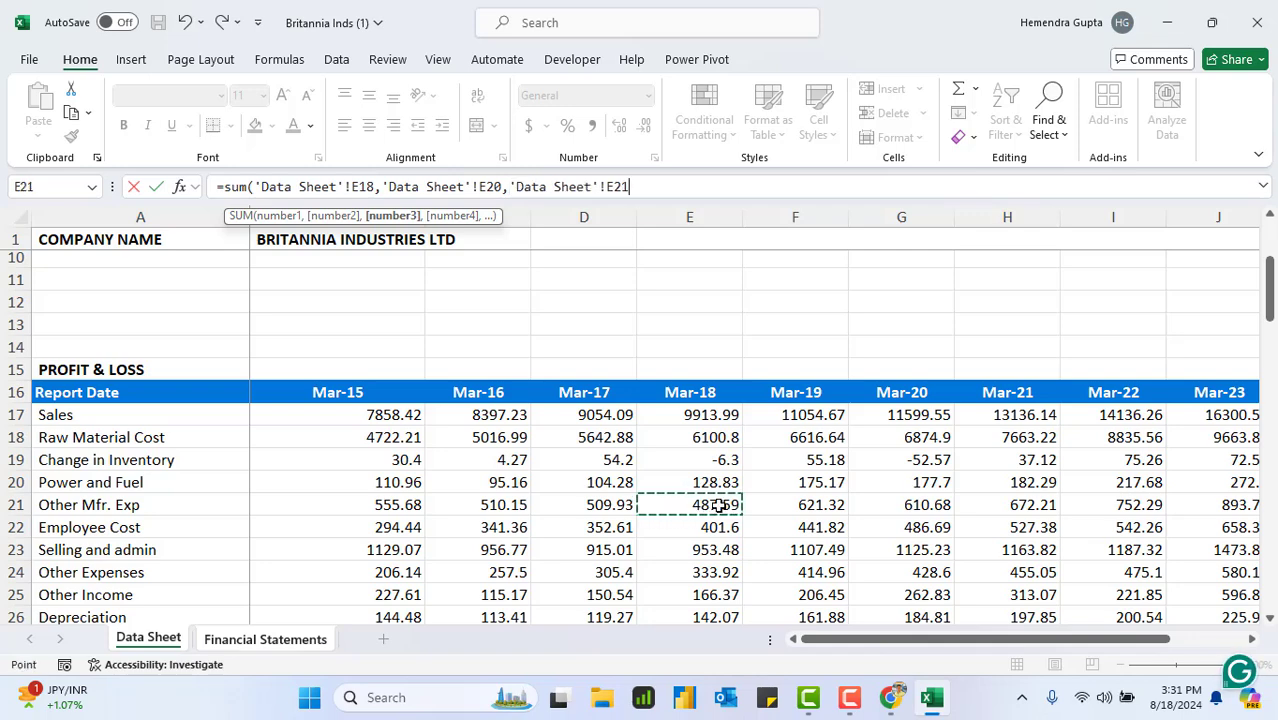
type(",-")
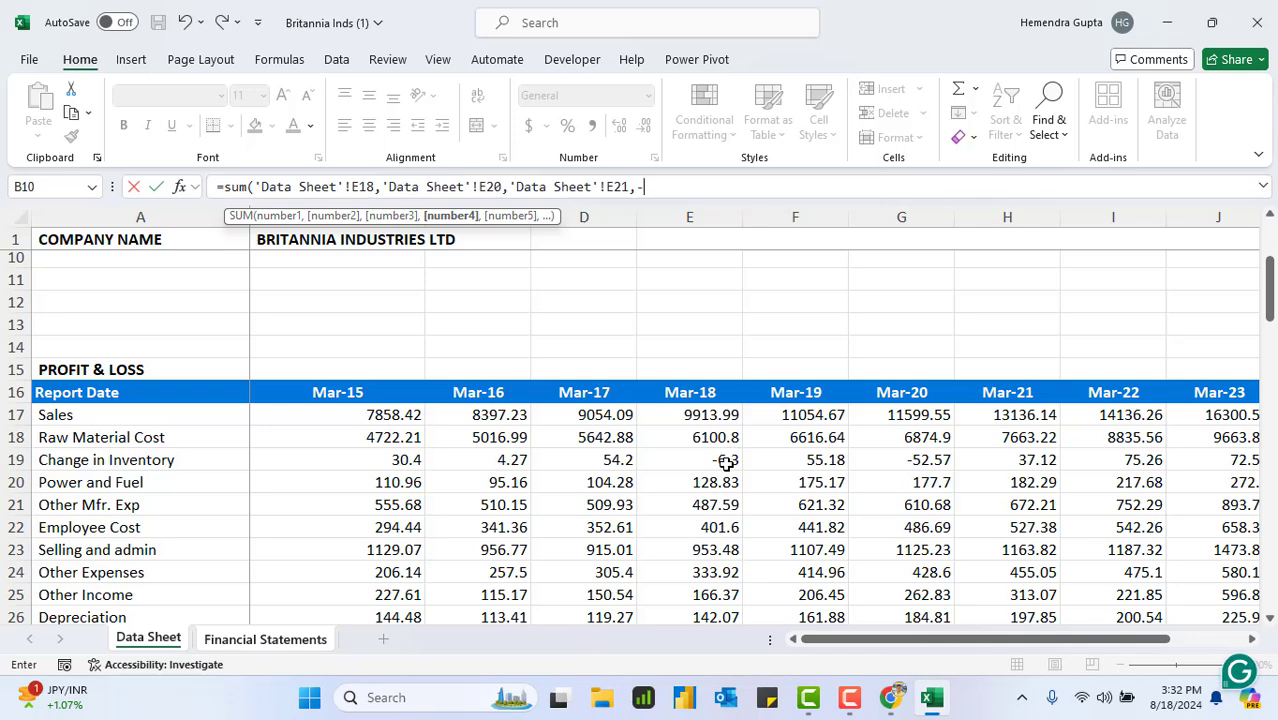
left_click(722, 461)
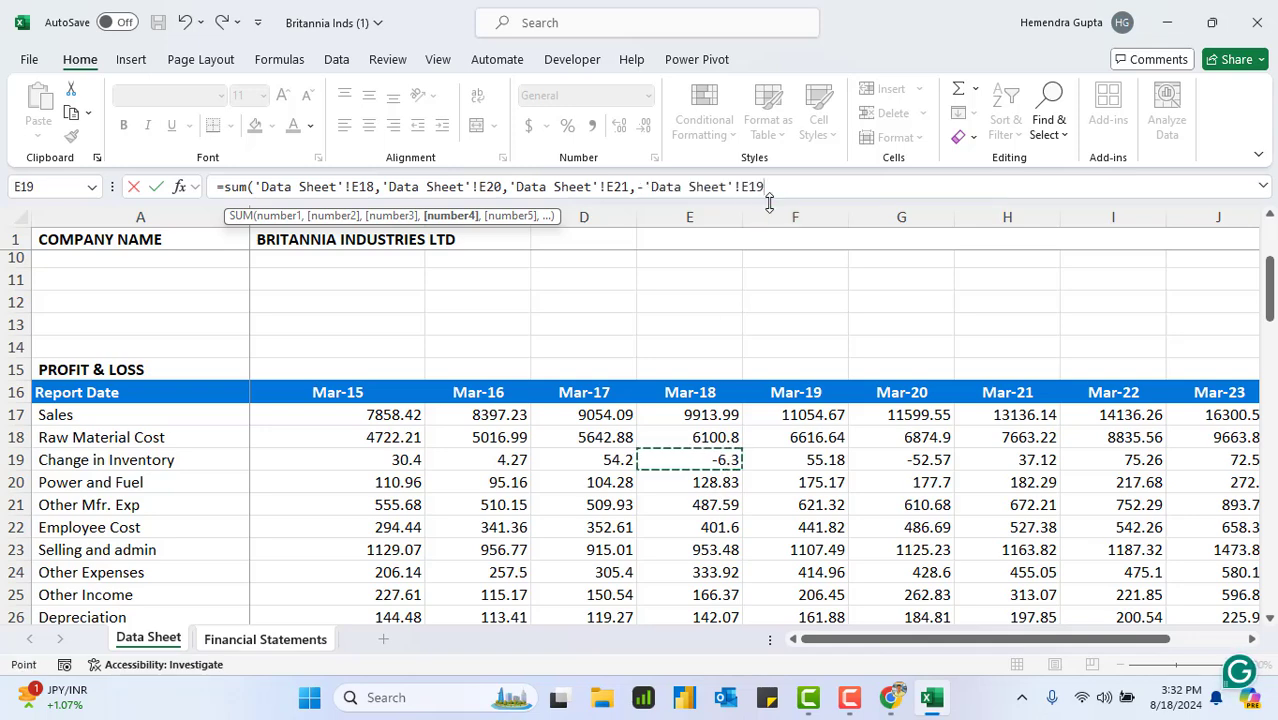
type(")")
key("Return")
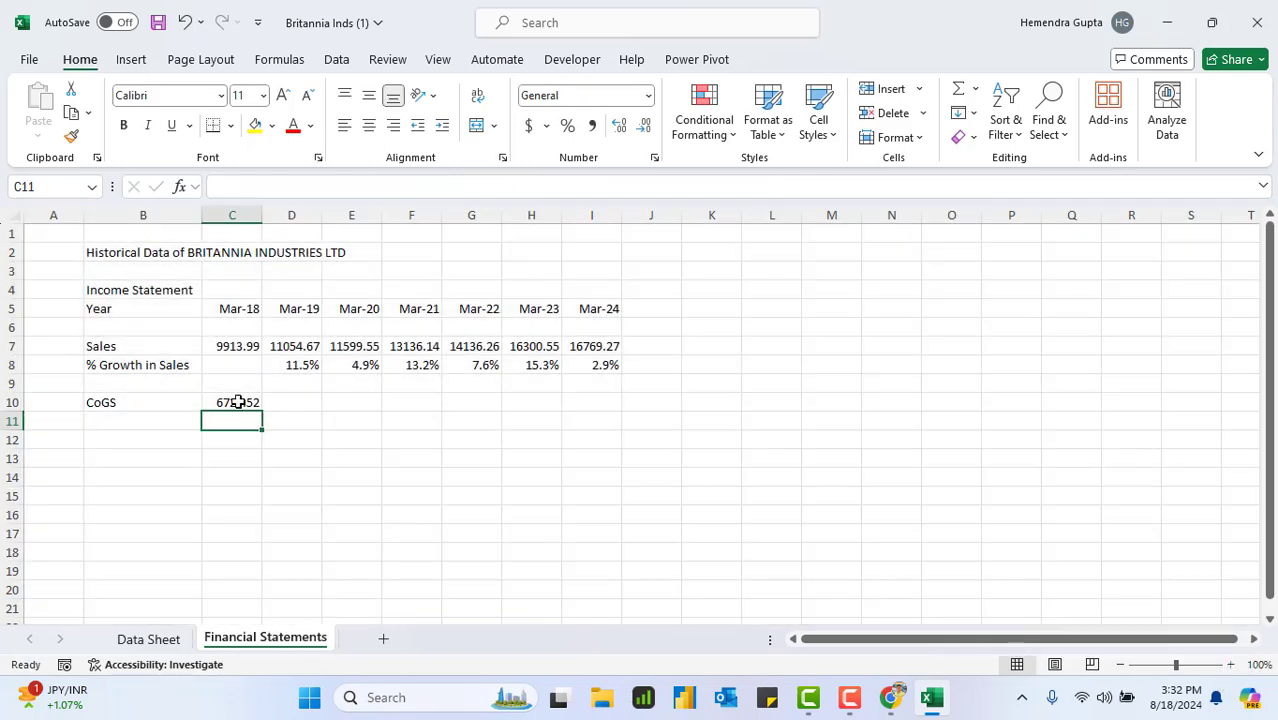
Fill the CoGS formula from C10 across through I10 and label cell B11 "% Sales"
left_click(238, 403)
left_click_drag(261, 410, 622, 412)
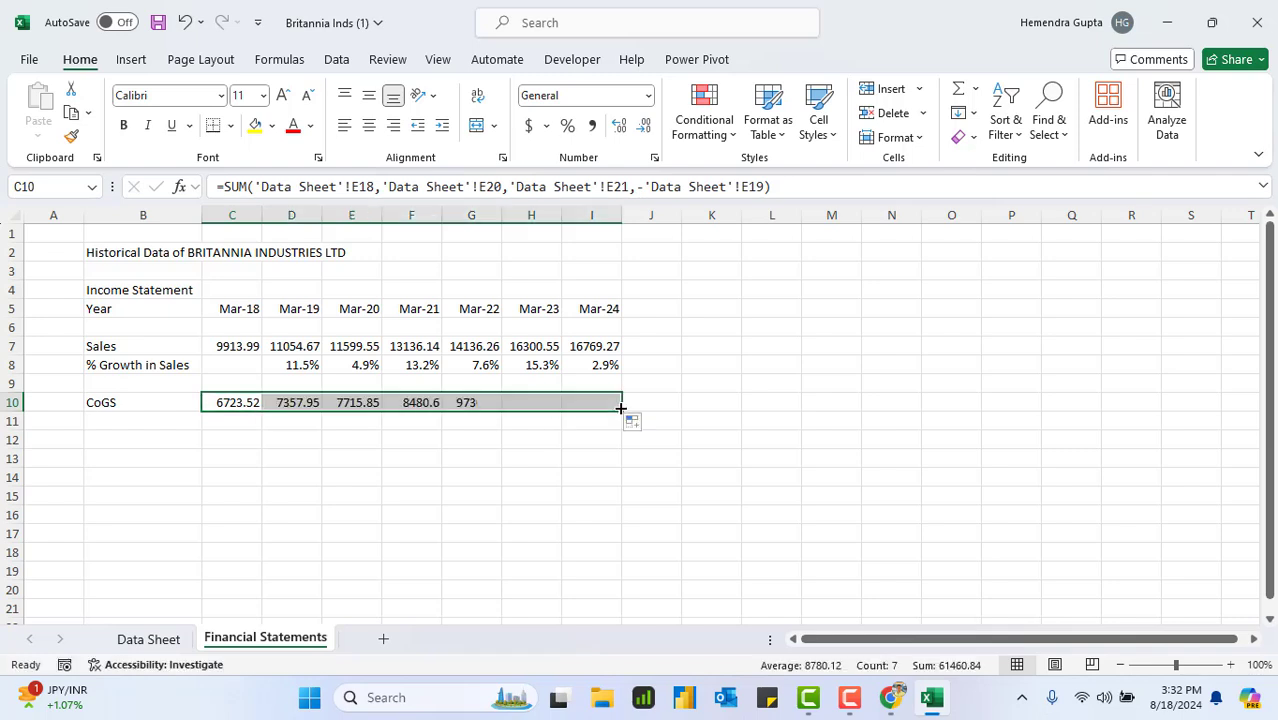
left_click(118, 418)
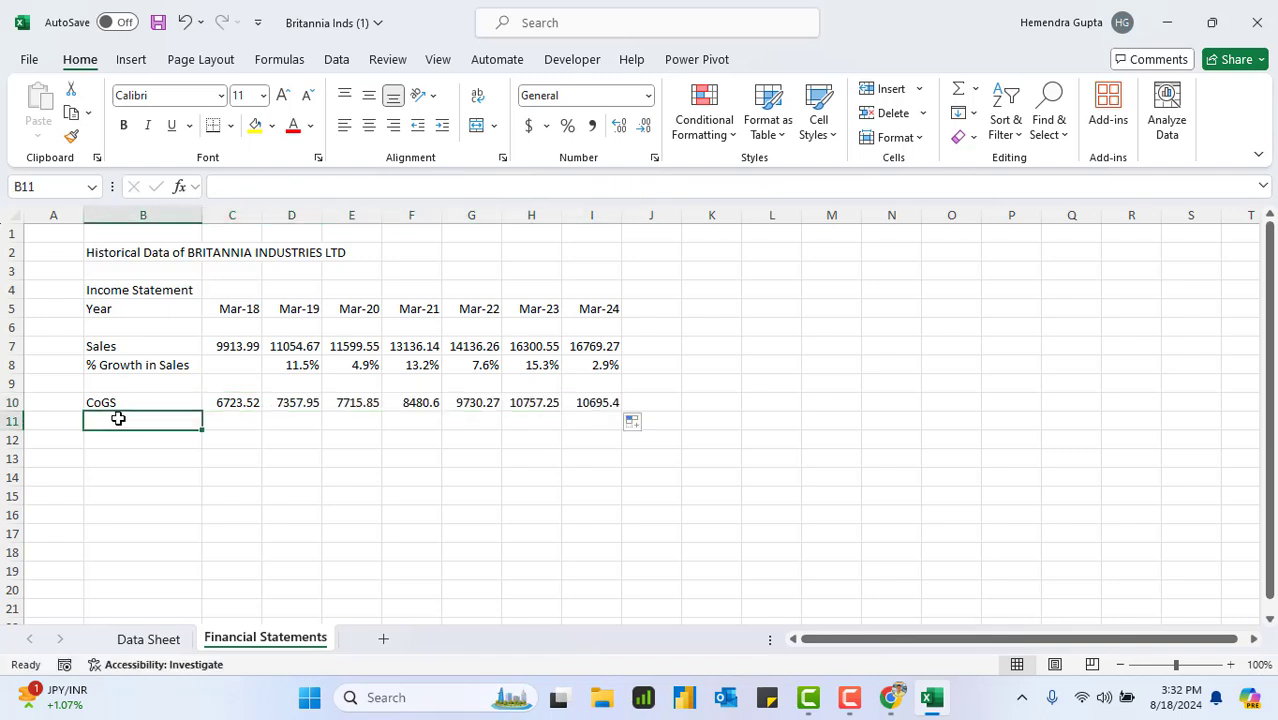
double_click(119, 419)
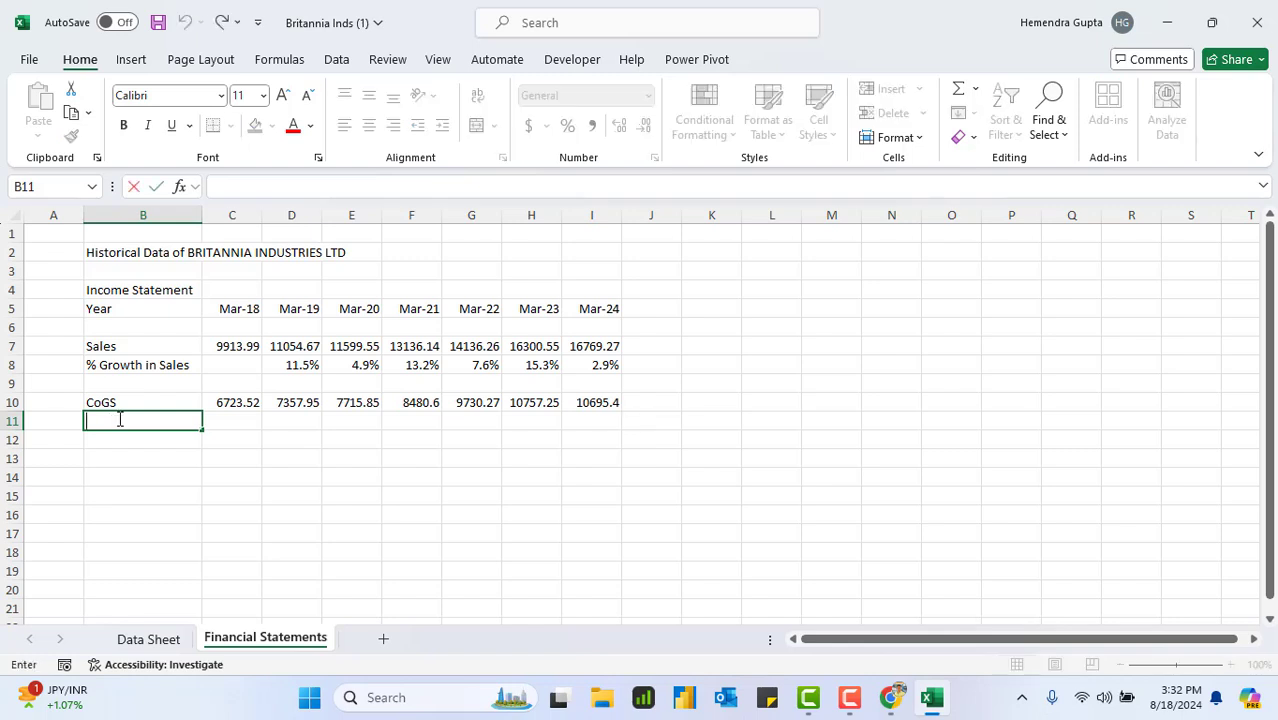
type("% Sales")
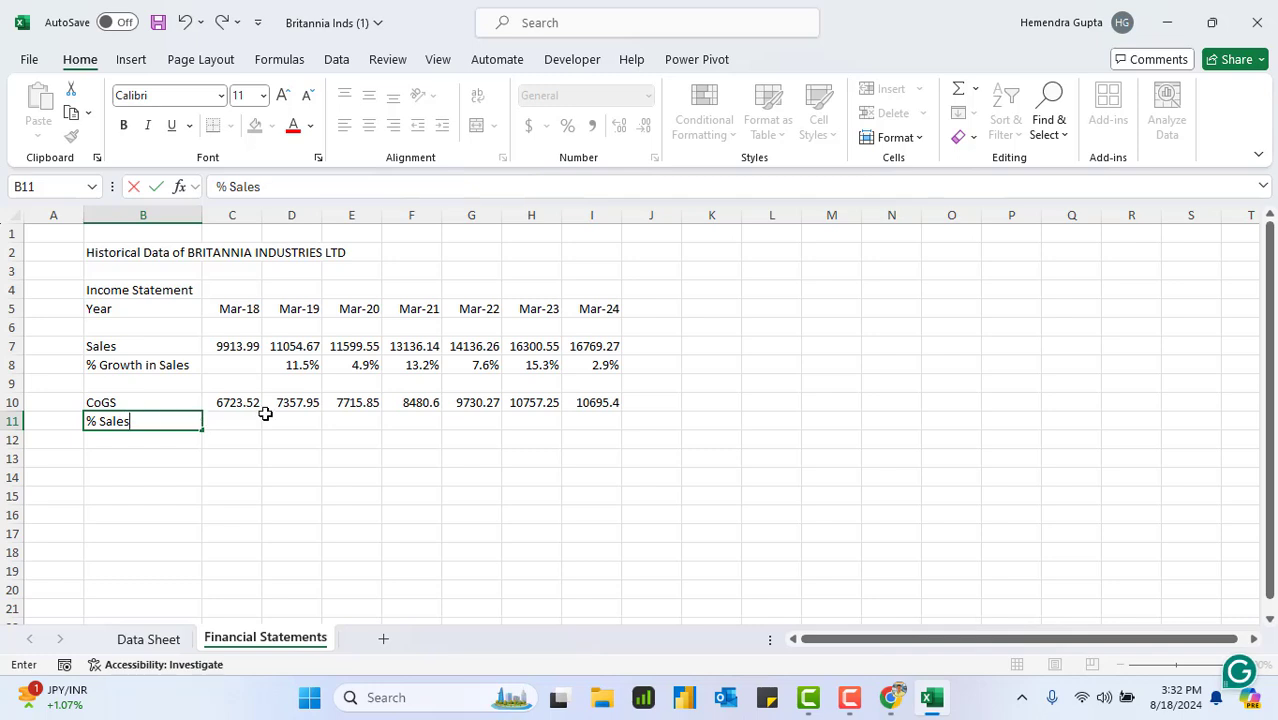
Calculate Mar-18 CoGS as a share of sales in C11 with the formula =C10/C7
left_click(234, 421)
type("=")
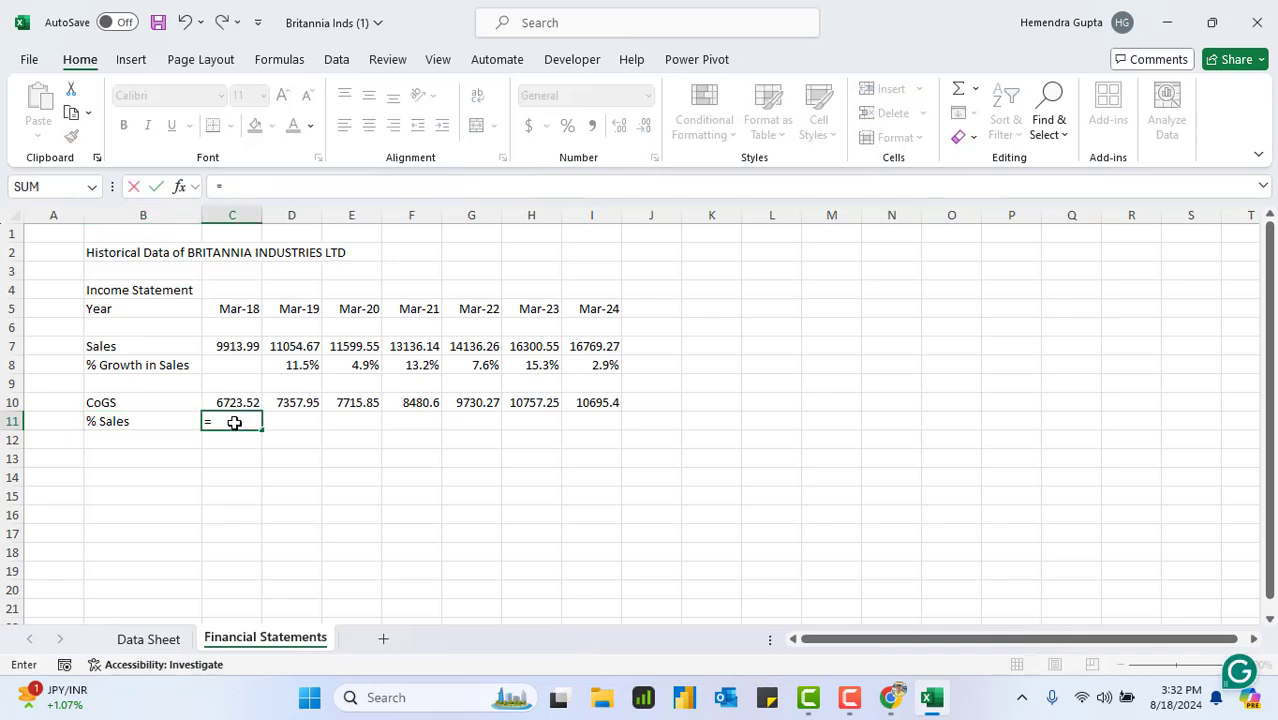
left_click(232, 403)
type("/")
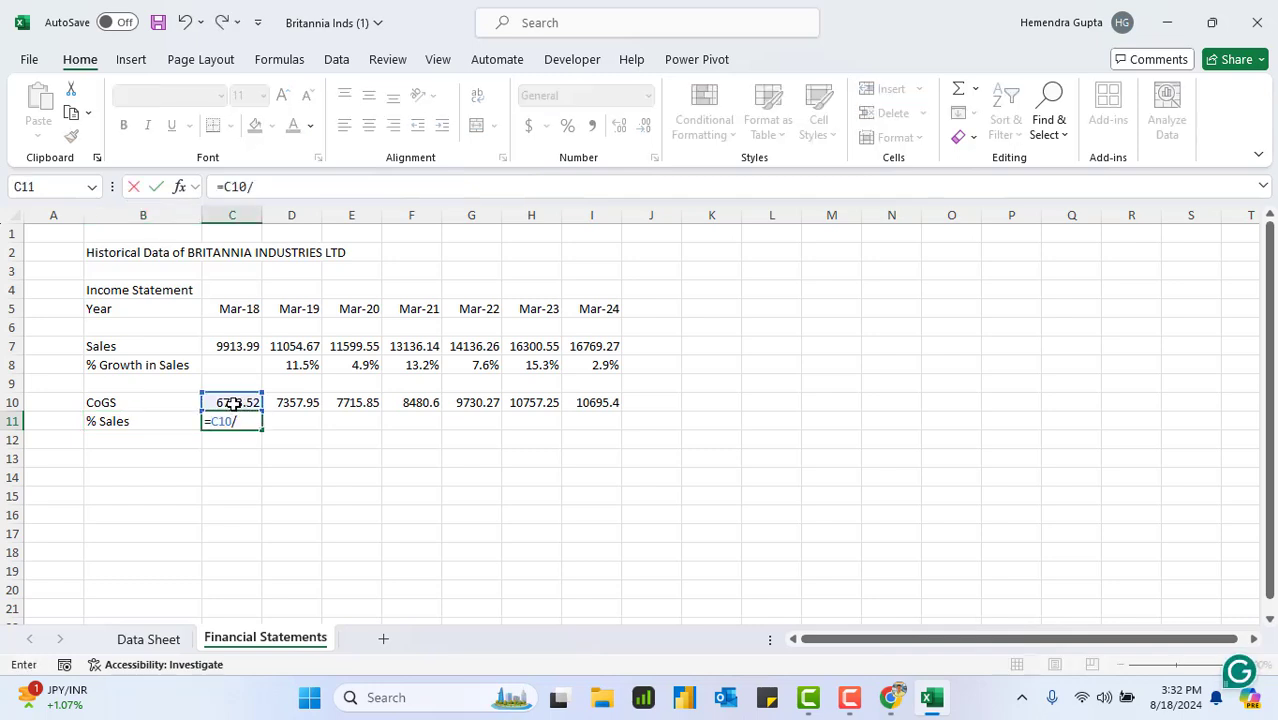
left_click(236, 346)
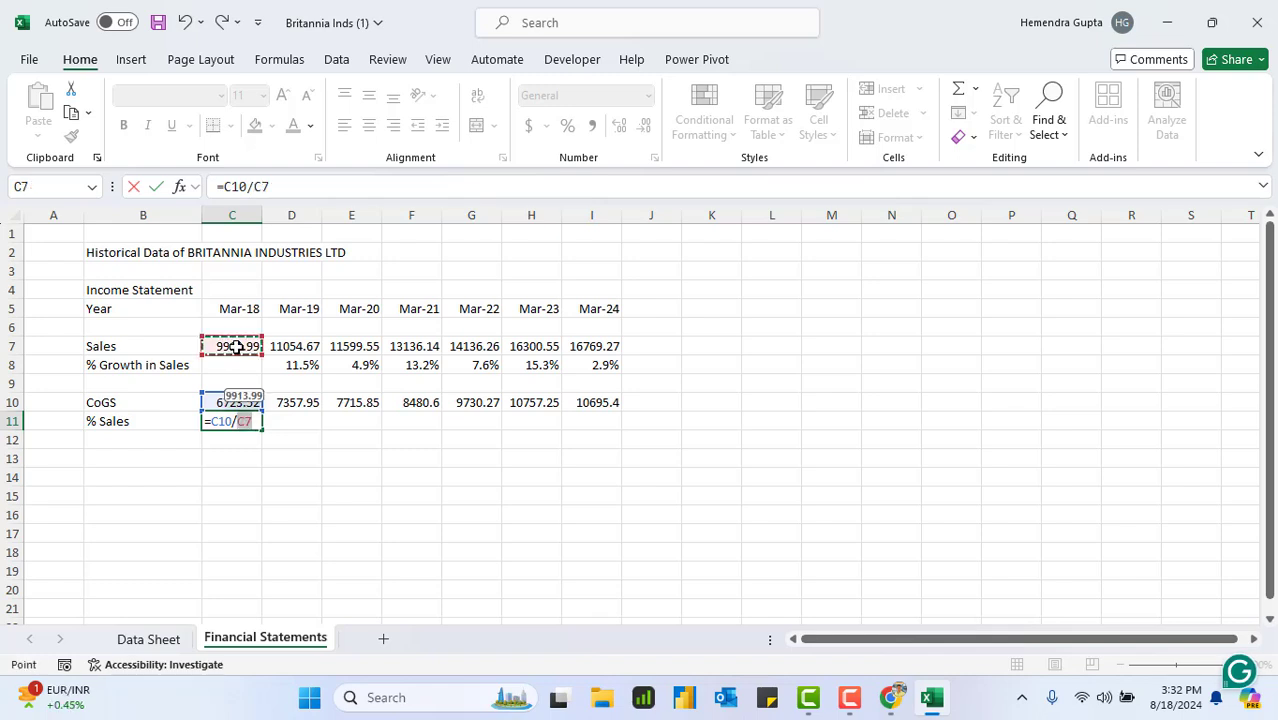
key("Return")
Fill the C11 ratio across through I11 and format the row as percentages with one decimal place
left_click(236, 422)
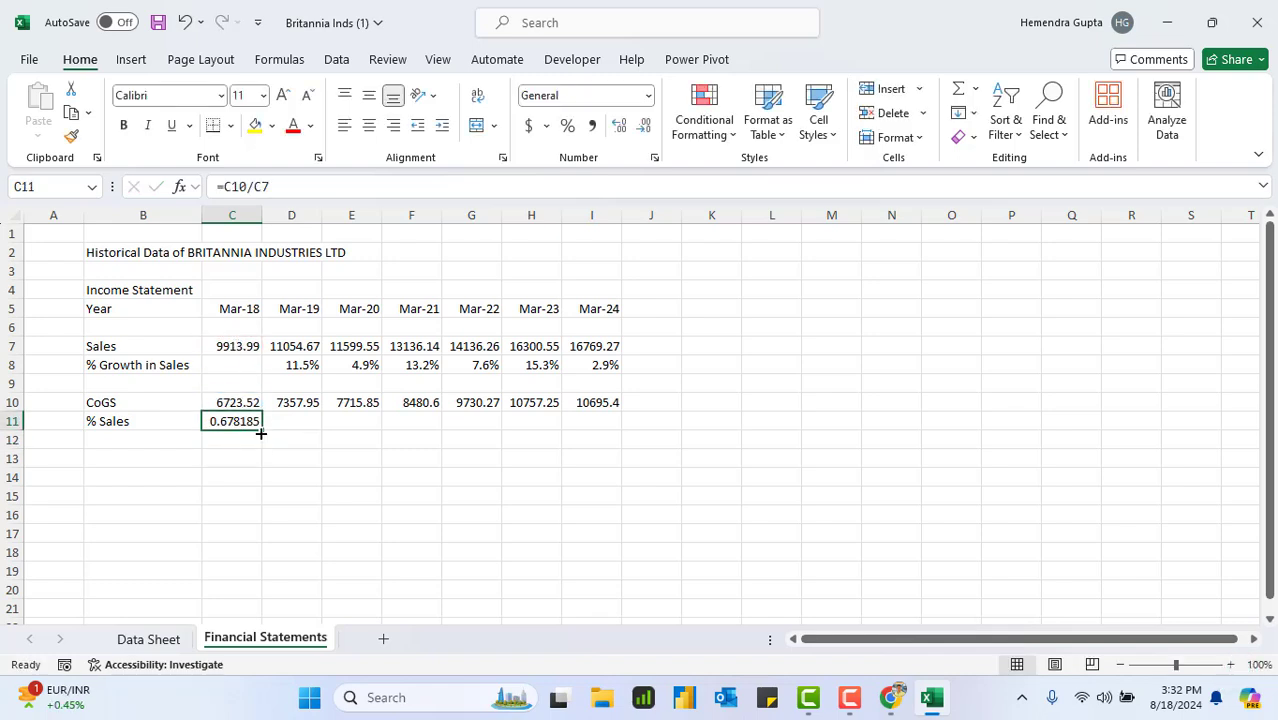
left_click_drag(262, 432, 620, 428)
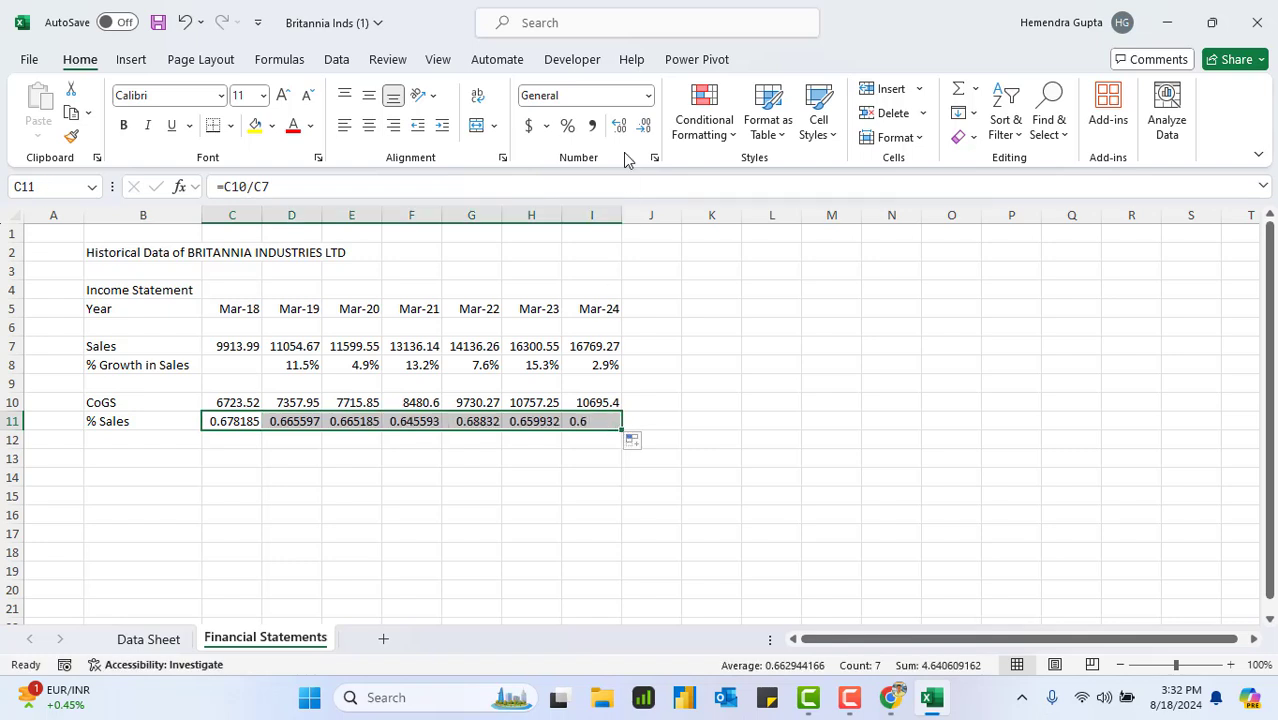
left_click(565, 131)
left_click(617, 127)
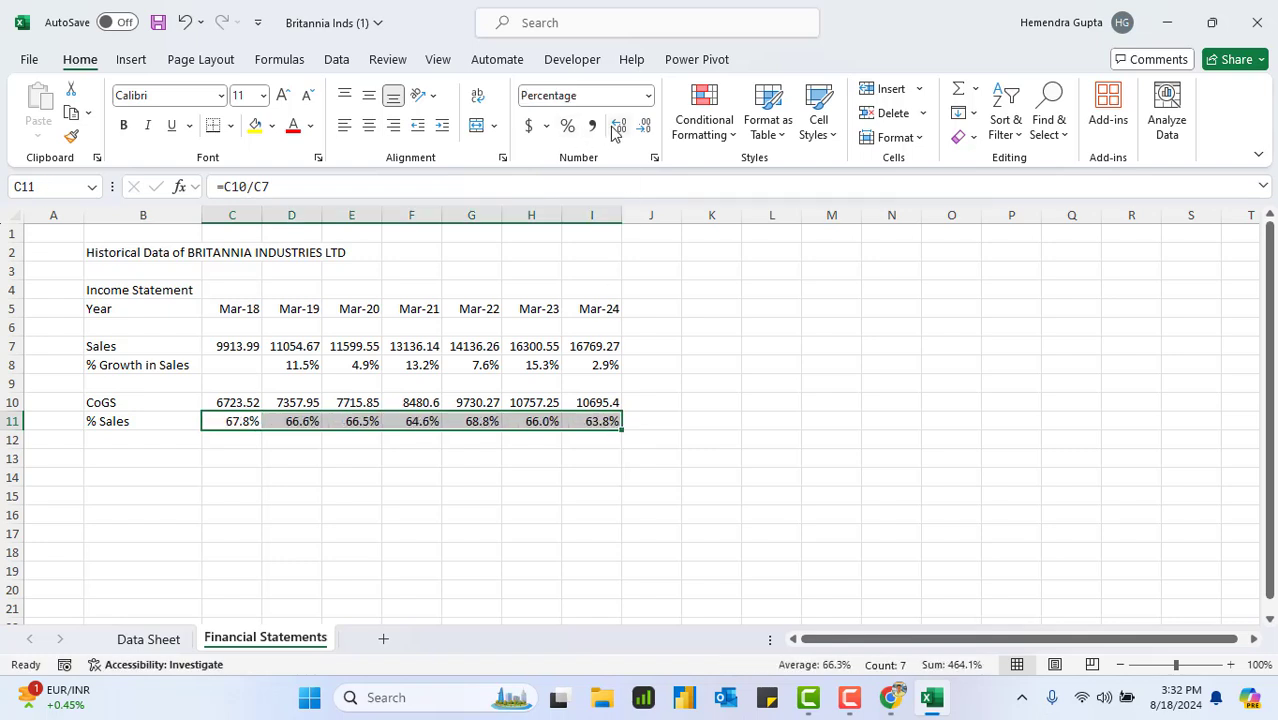
Label cell B13 "Gross margin", leaving row 12 blank, and subtract CoGS from sales in C13 with =C7-C10
left_click(116, 455)
type("Gross ma")
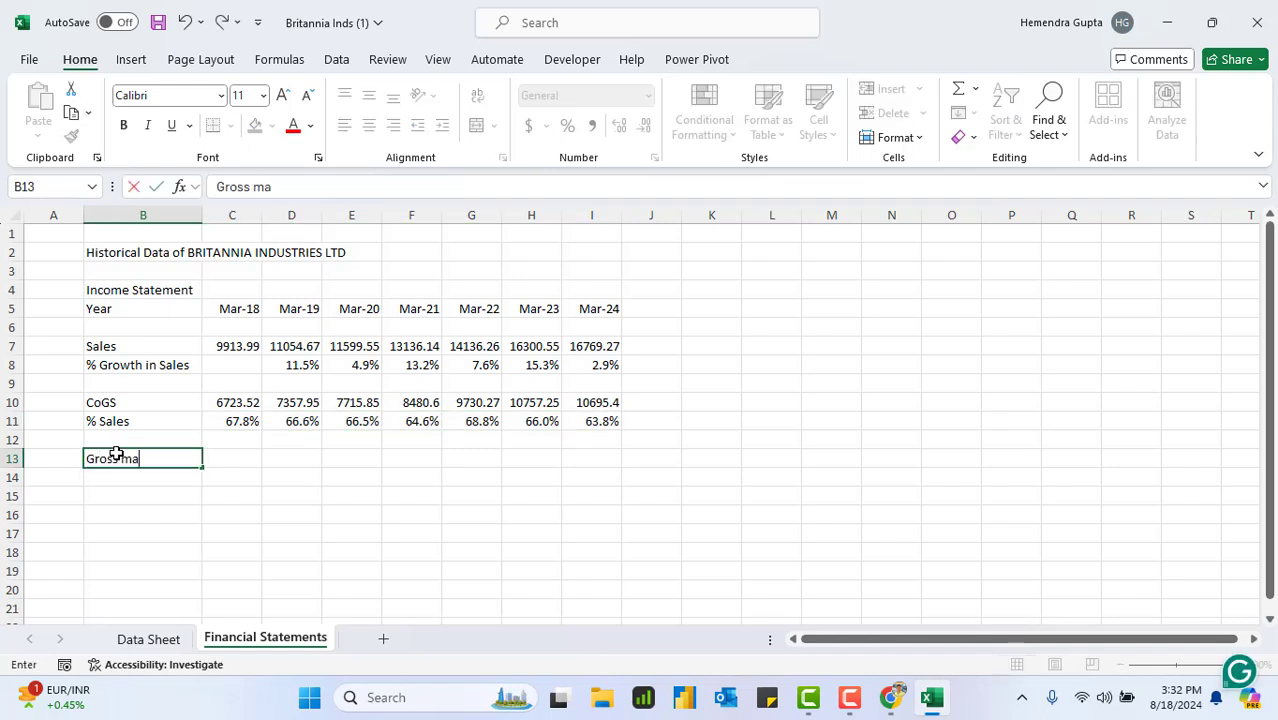
type("rgin")
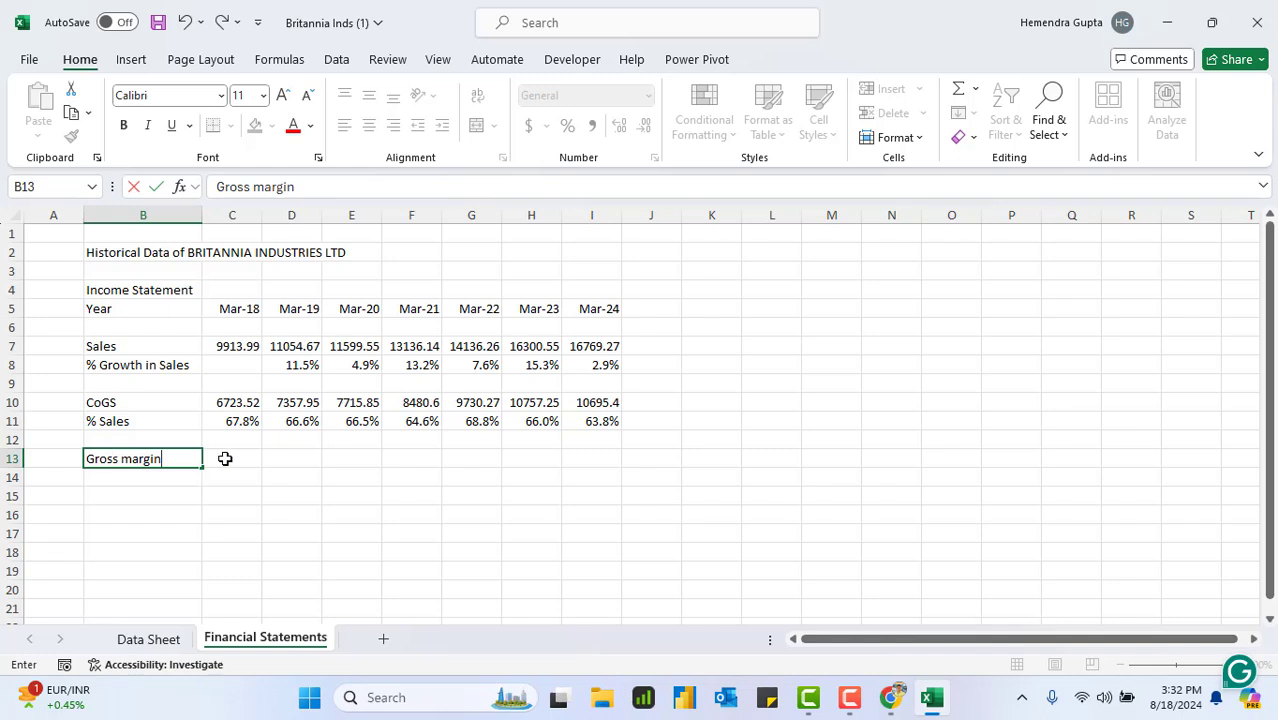
left_click(222, 457)
type("=")
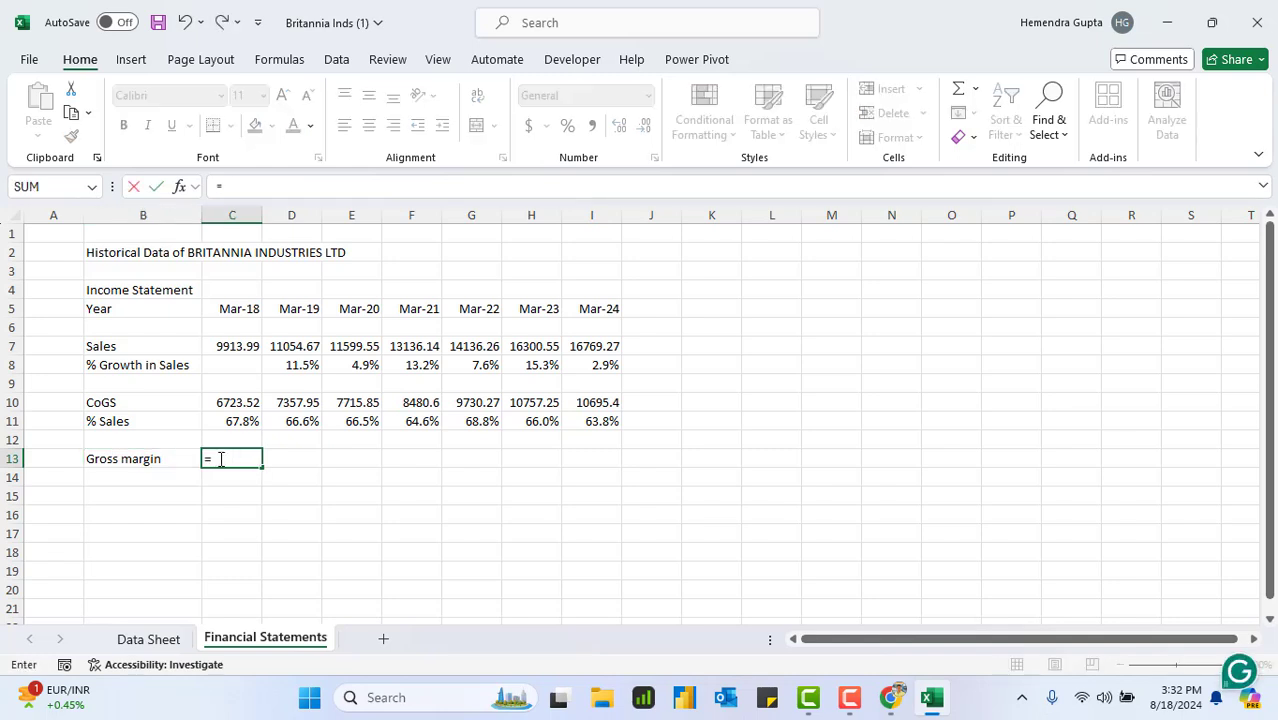
left_click(230, 343)
type("-")
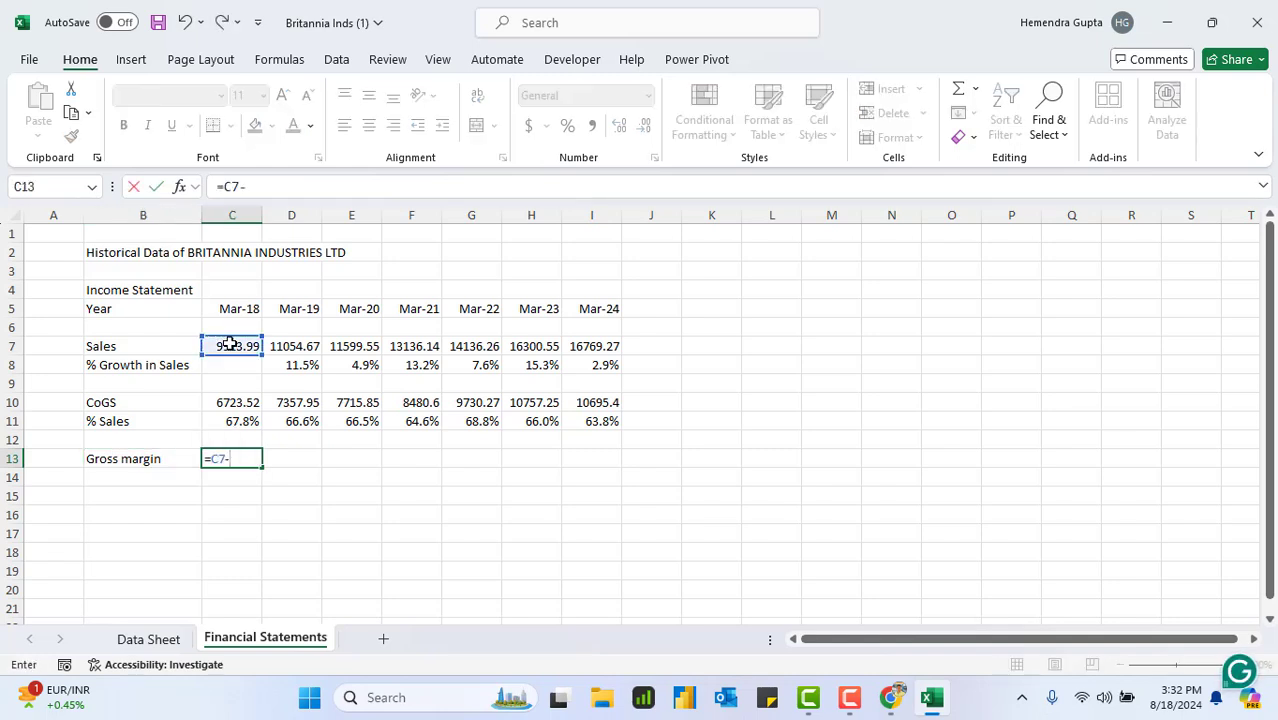
left_click(232, 401)
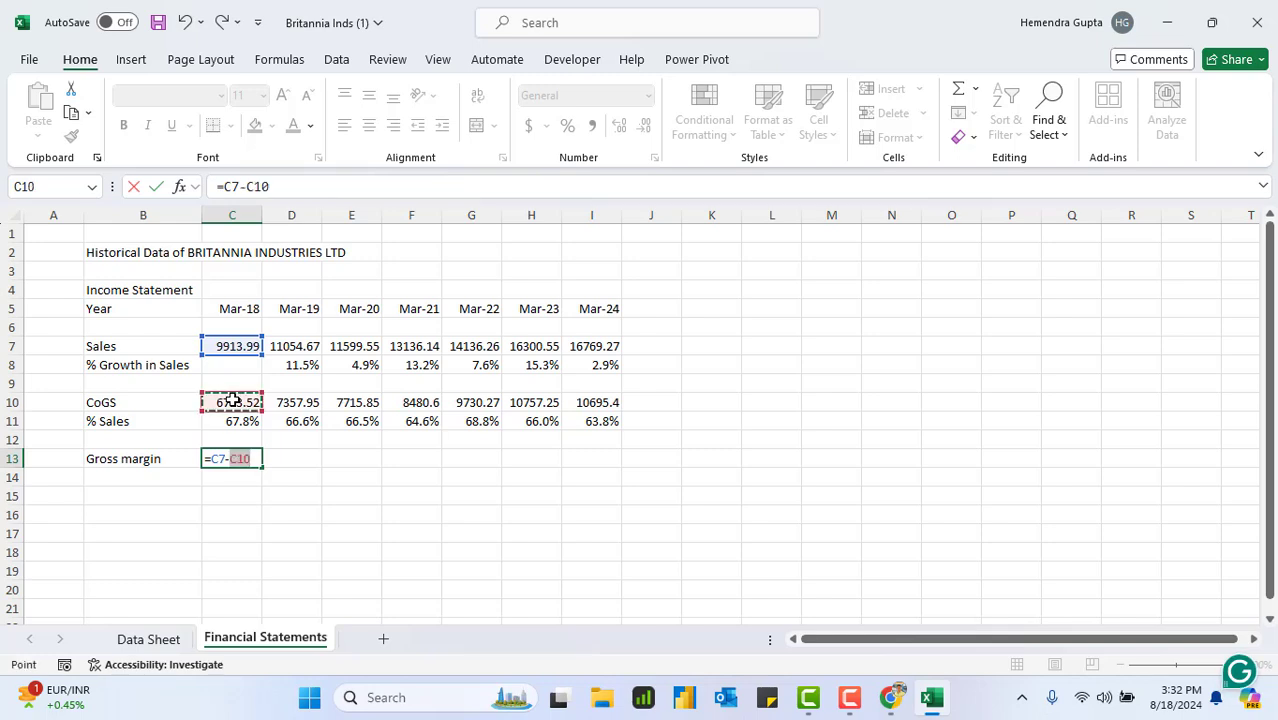
key("Return")
Change the B13 label to "Gross Profit" and fill the C13 formula across through I13
double_click(176, 459)
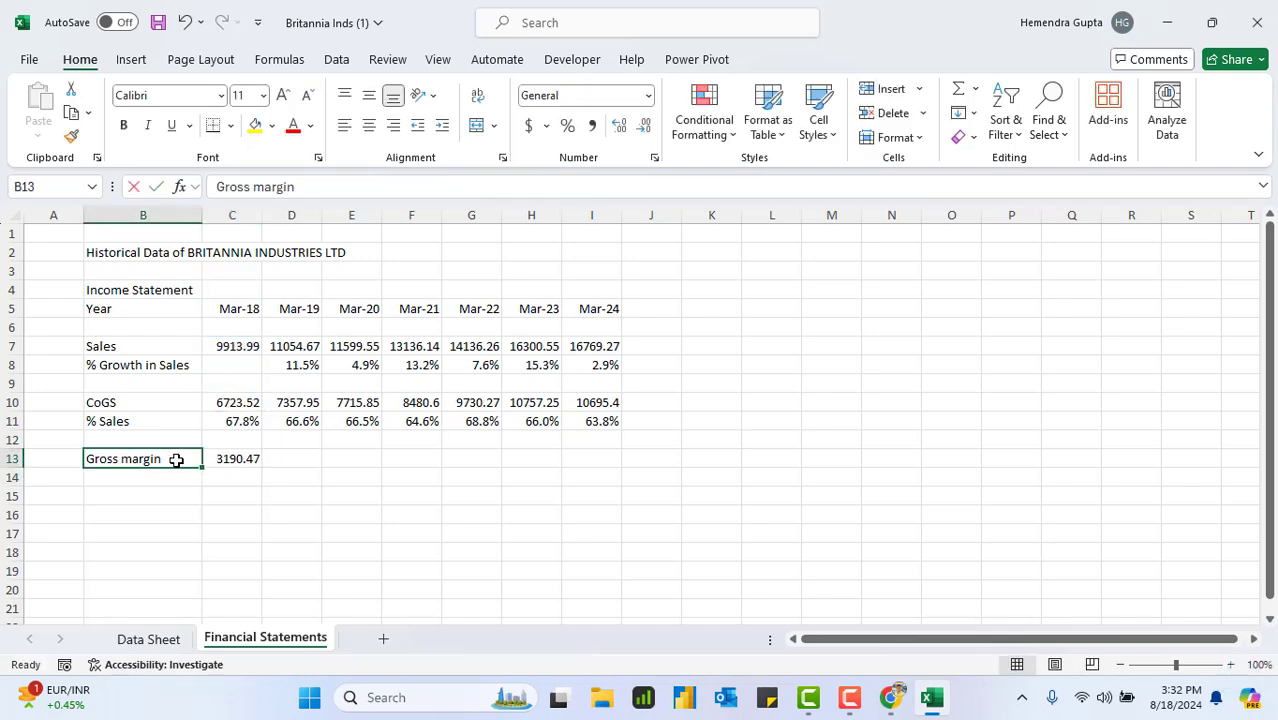
key("BackSpace")
key("BackSpace")
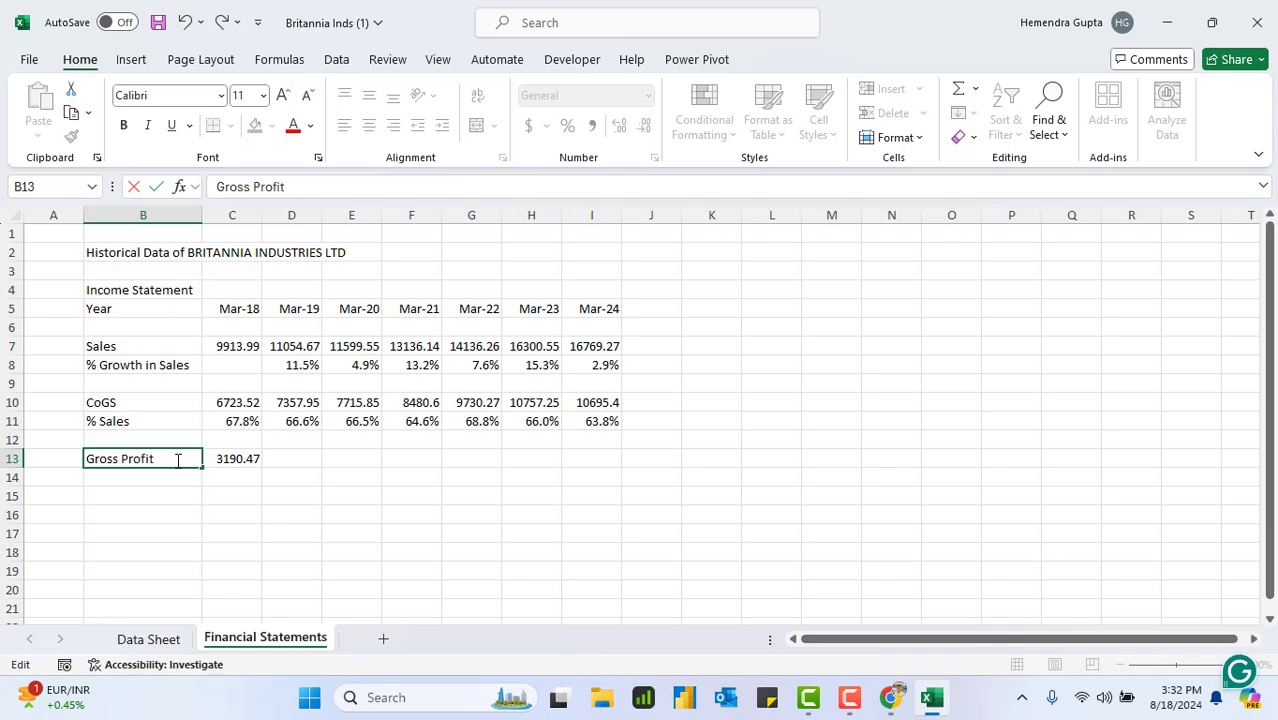
type("Profit")
left_click(246, 497)
left_click(240, 458)
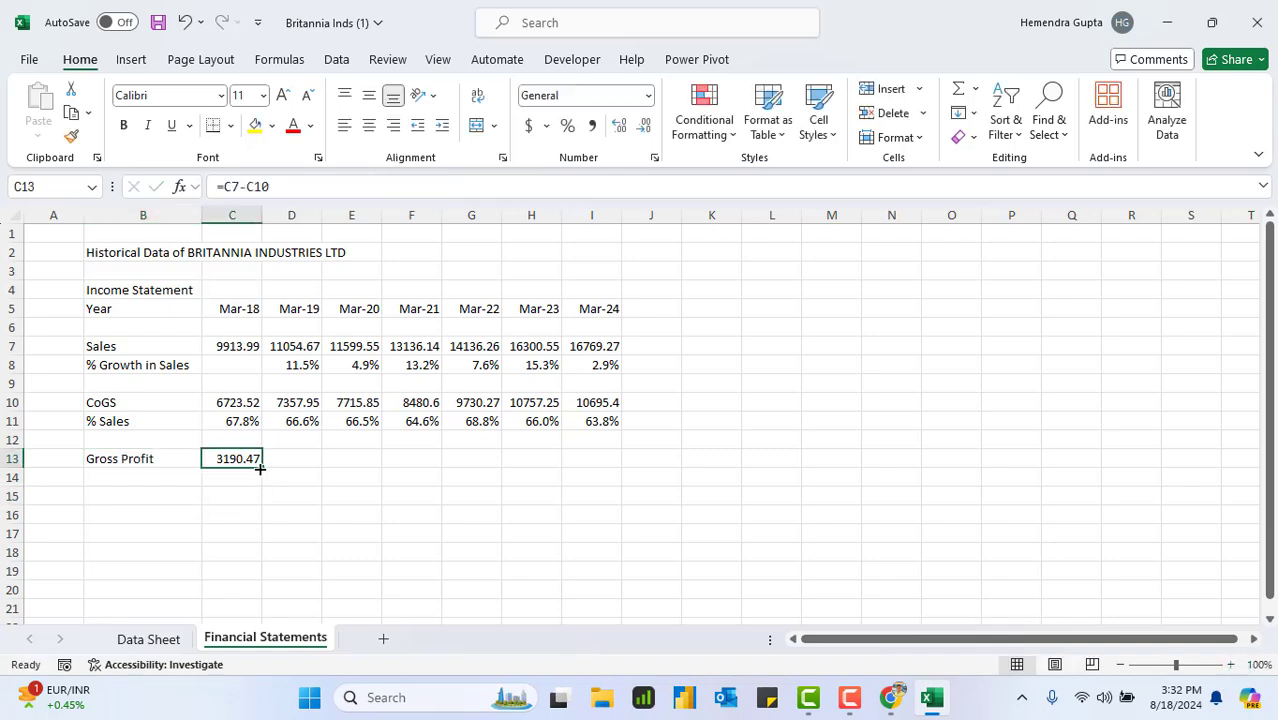
left_click_drag(258, 467, 607, 471)
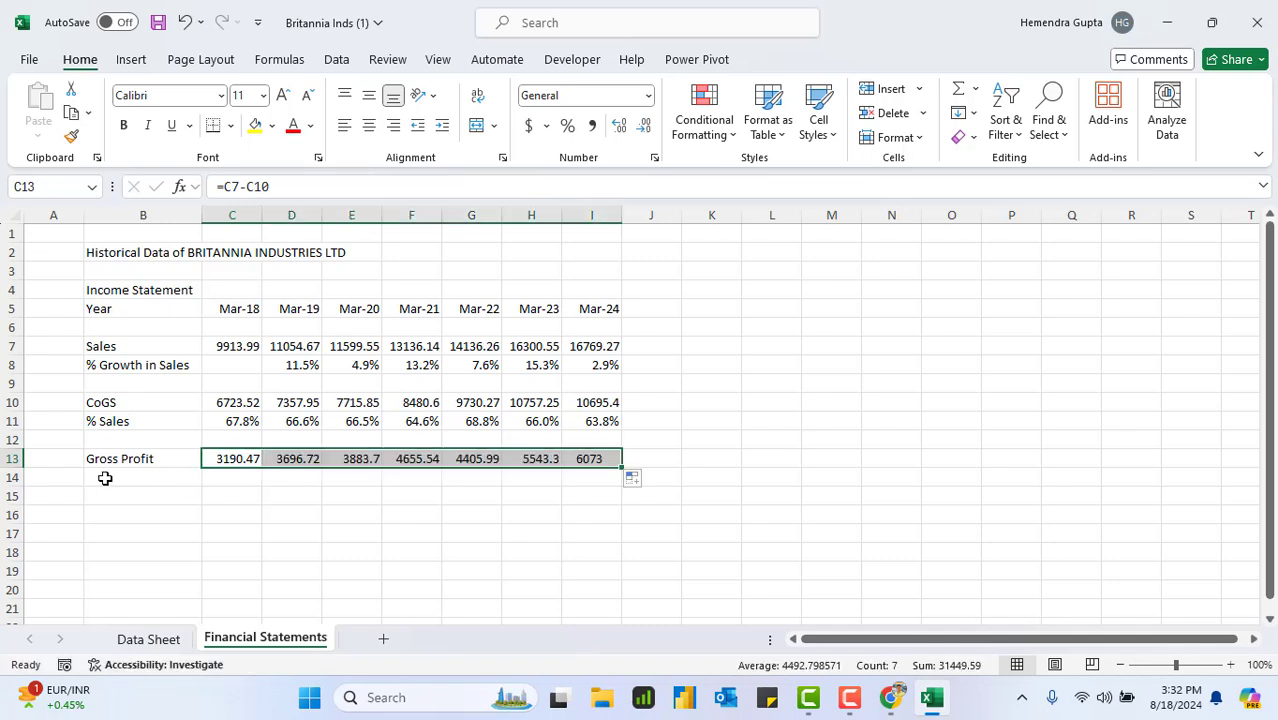
Label cell B14 "Gross margin" and divide gross profit by sales in C14 with =C13/C7
left_click(125, 478)
type("G")
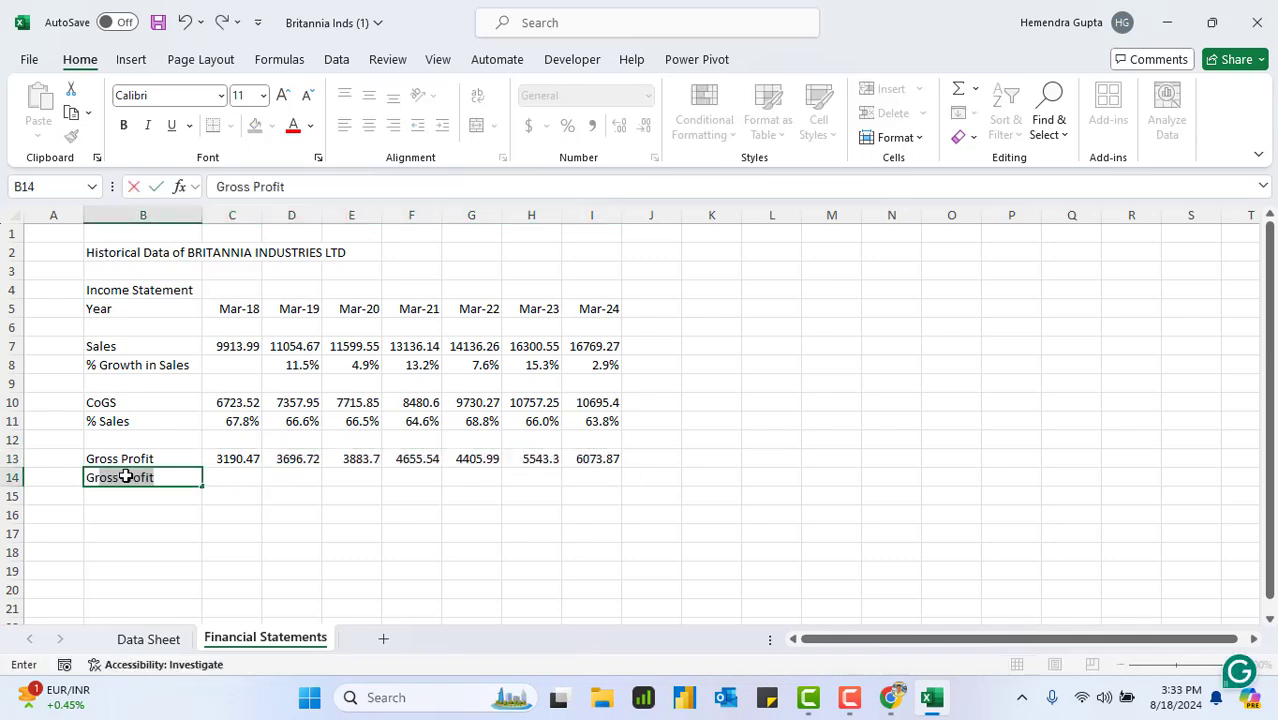
type("ross margin")
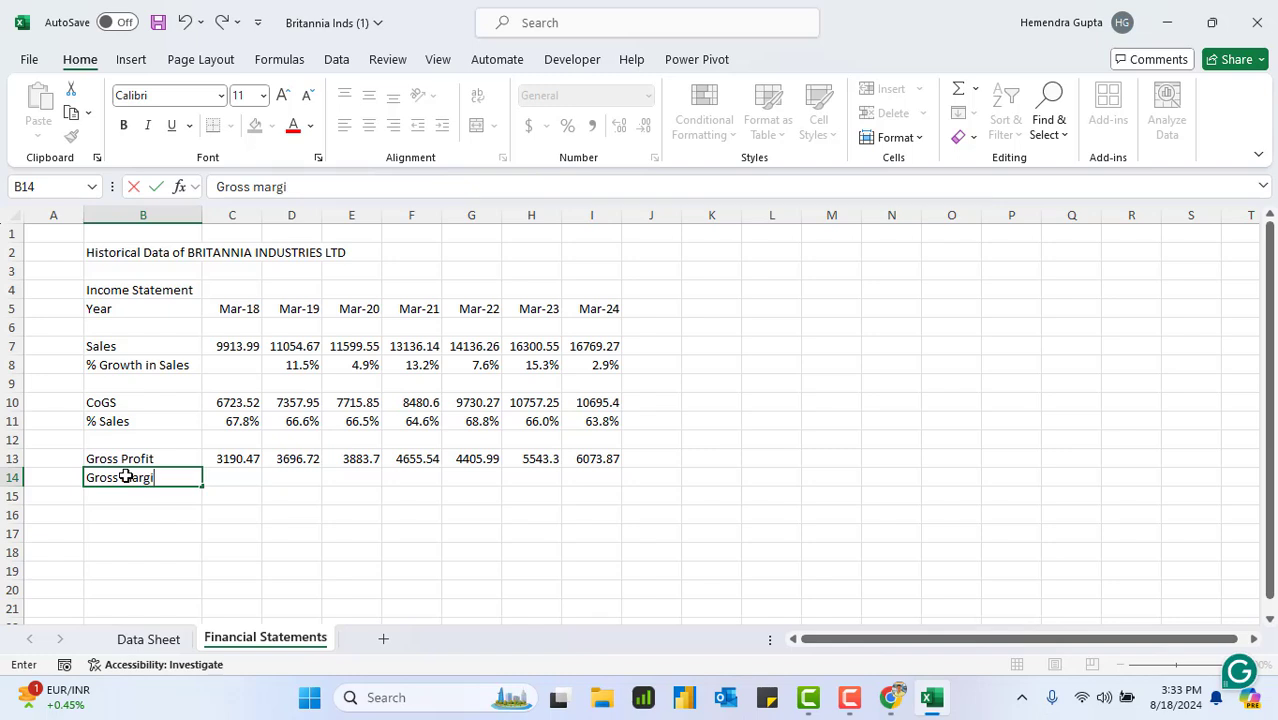
left_click(245, 478)
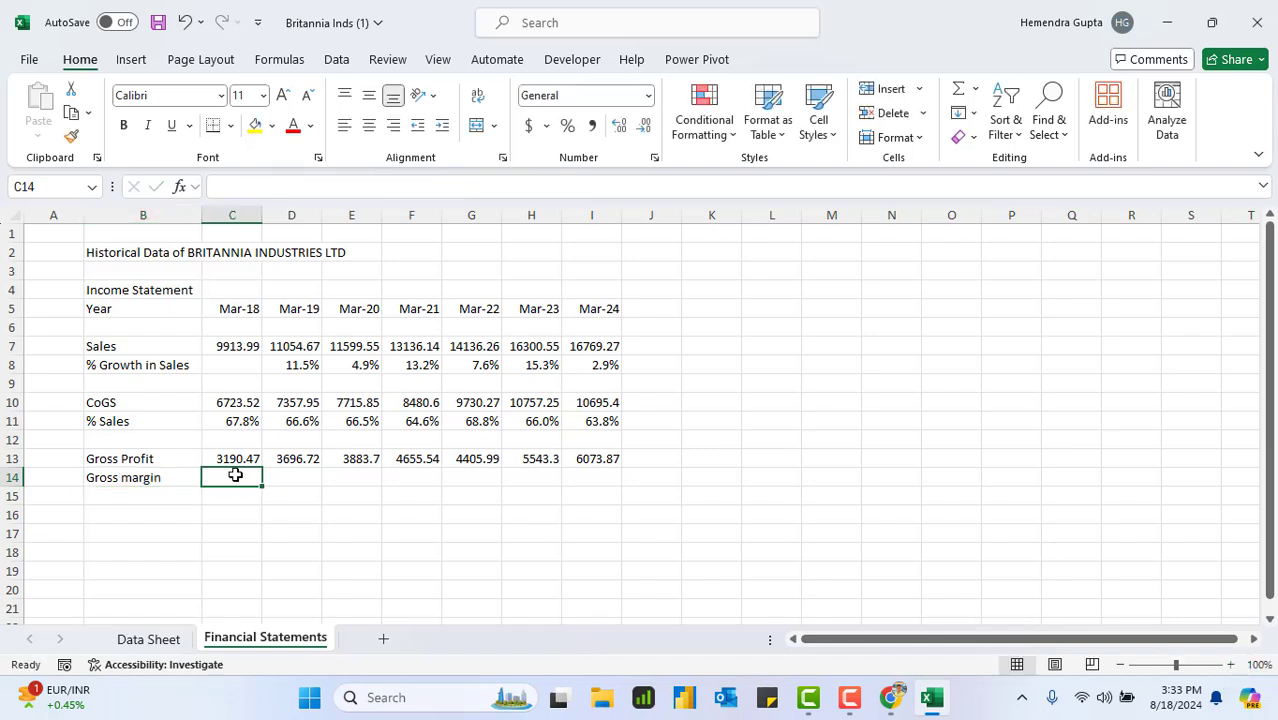
type("=")
left_click(243, 461)
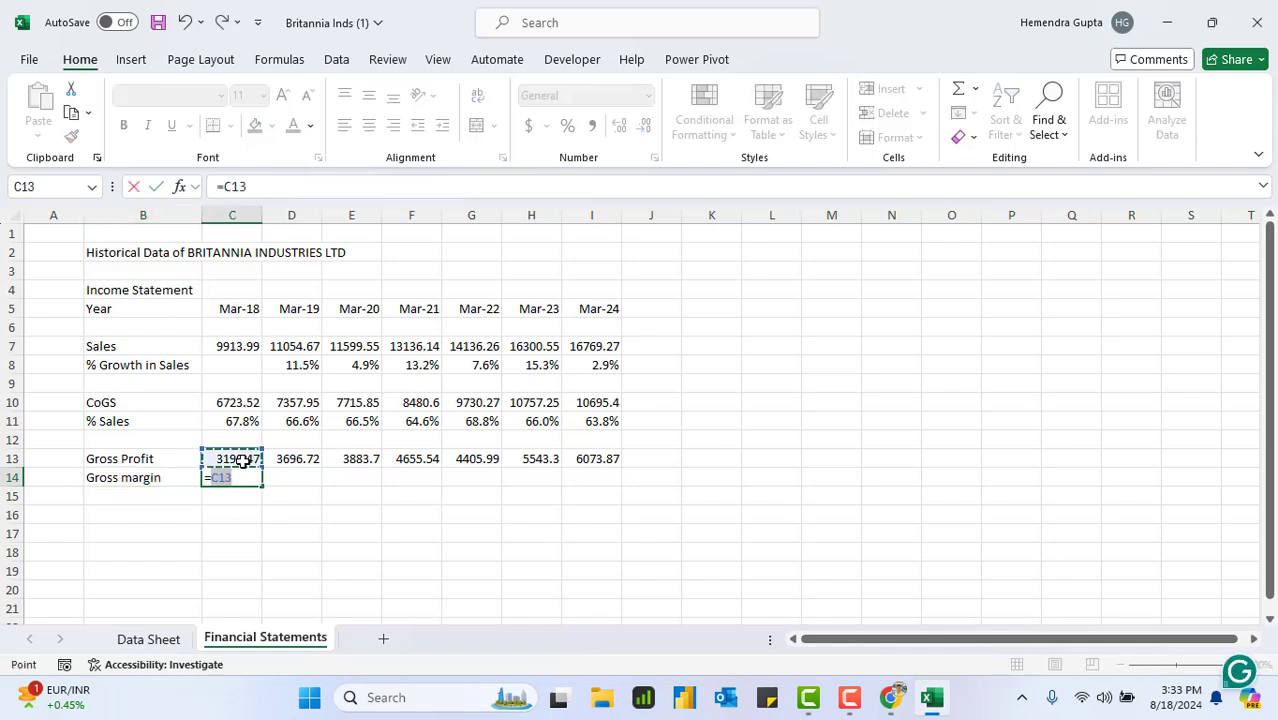
type("/")
left_click(245, 346)
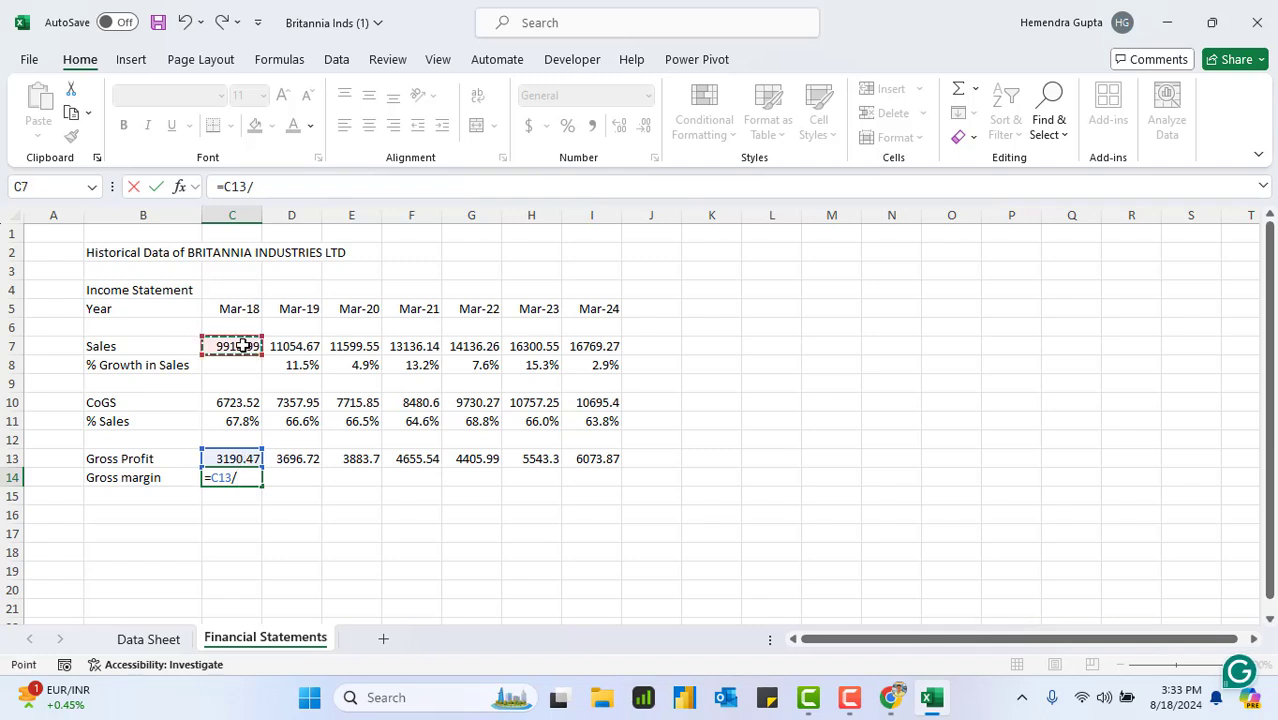
key("Return")
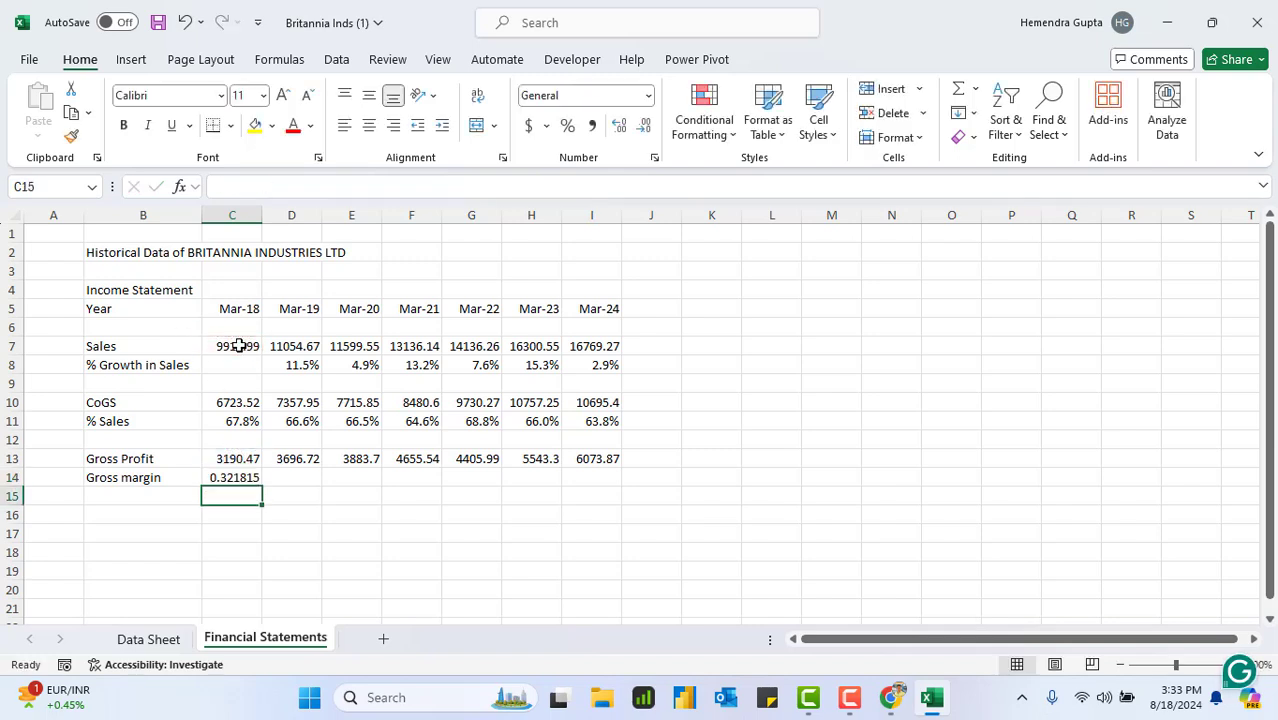
Fill the gross margin formula from C14 across through I14 and format the row as percentages with two decimal places
left_click(252, 480)
left_click_drag(275, 486, 612, 488)
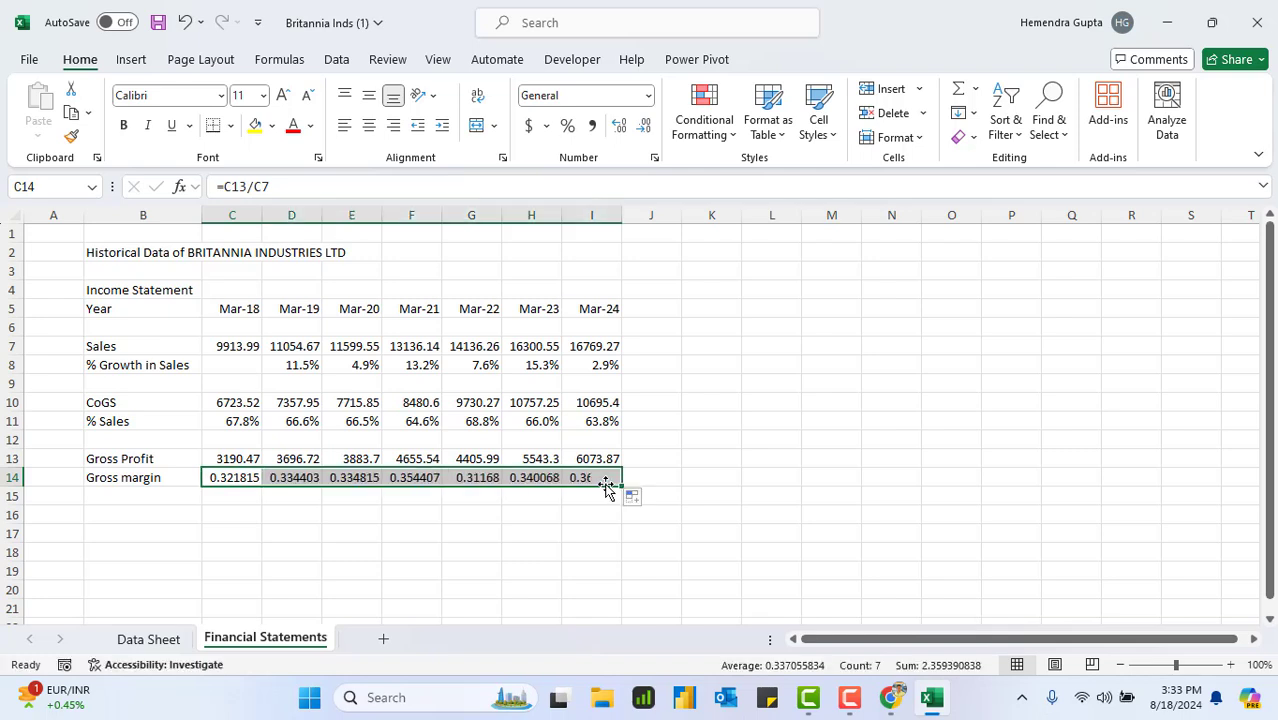
left_click(567, 126)
left_click(620, 127)
left_click(620, 127)
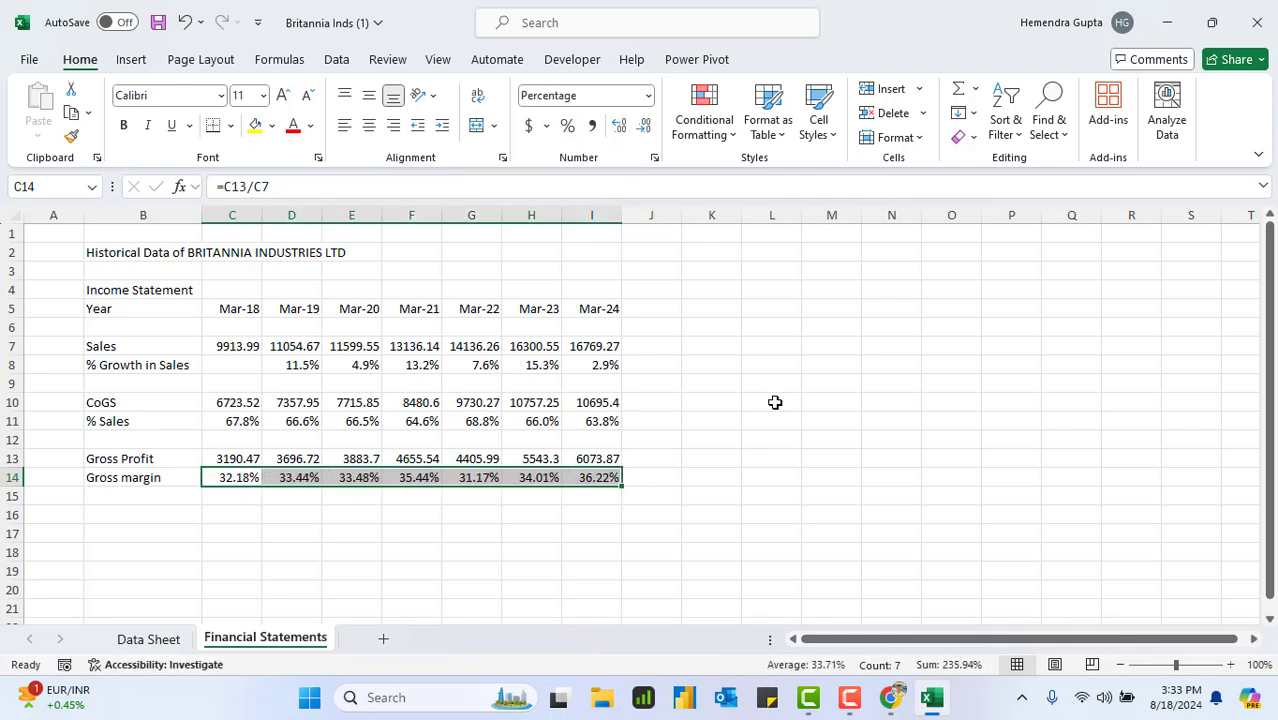
left_click(760, 404)
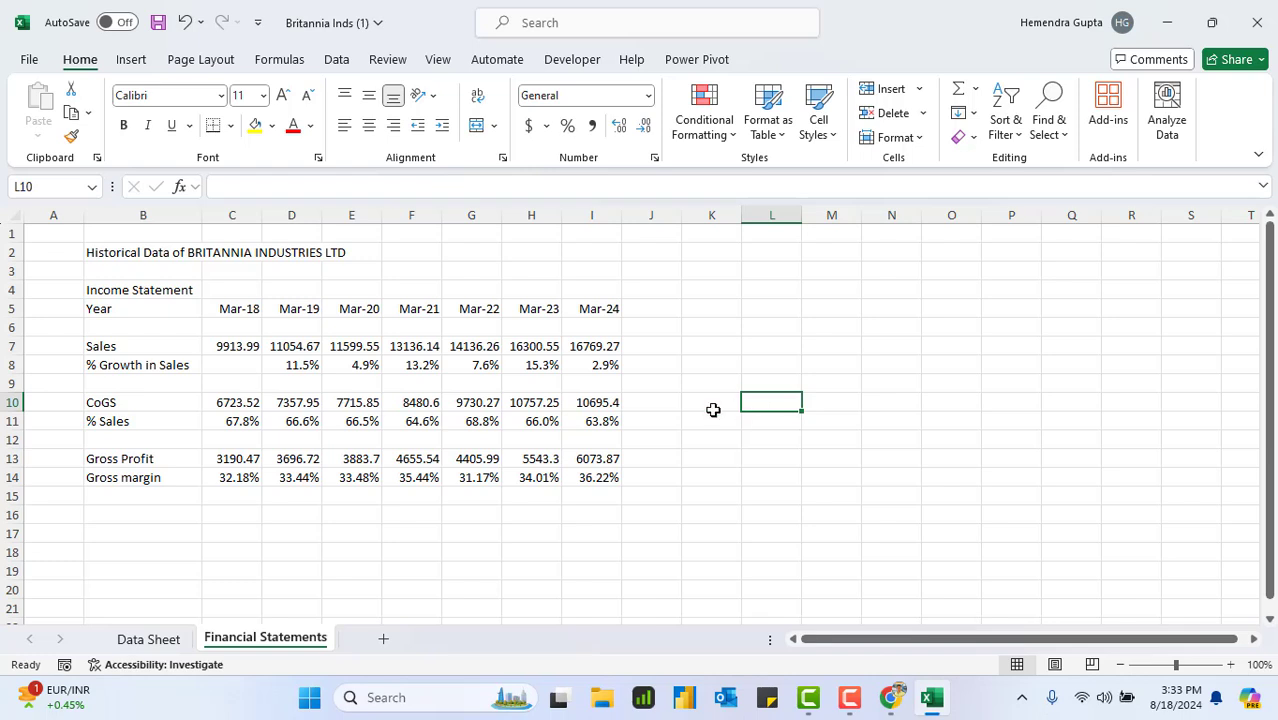
Lock the sales row in C14's formula as =C13/C$7 and refill it across through I14
left_click(247, 478)
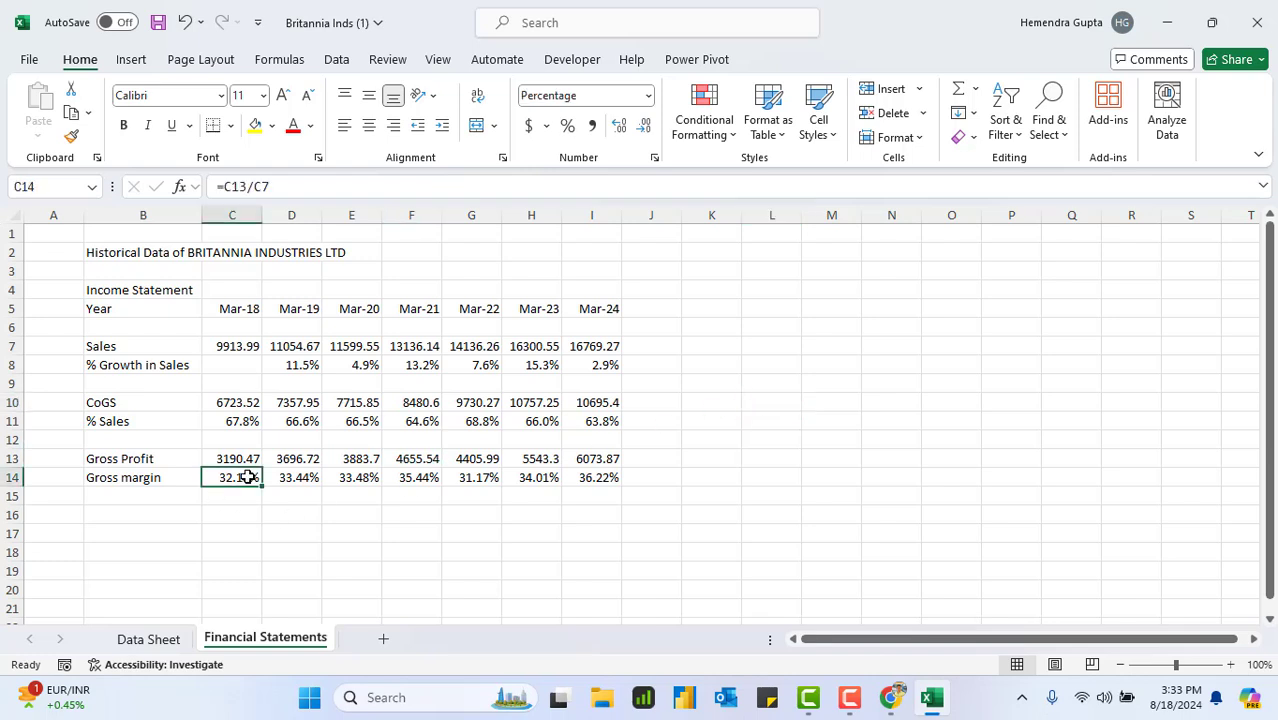
left_click(255, 187)
left_click_drag(255, 187, 265, 187)
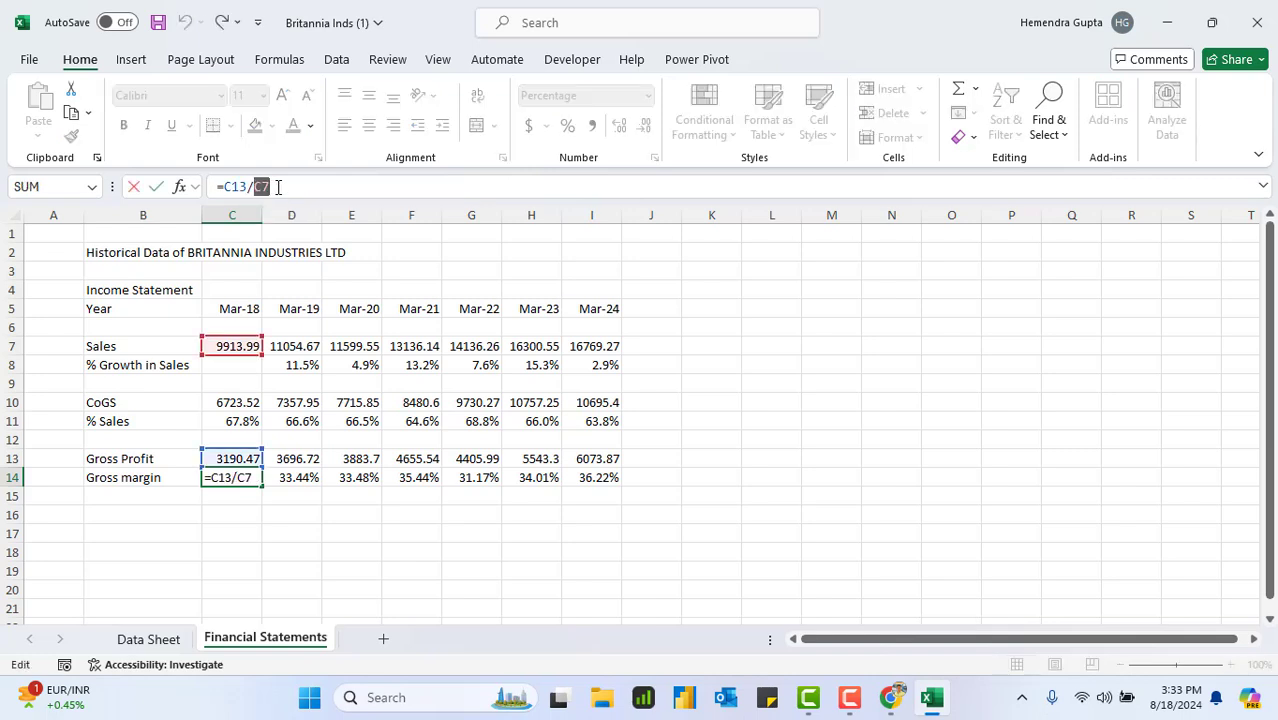
left_click(263, 188)
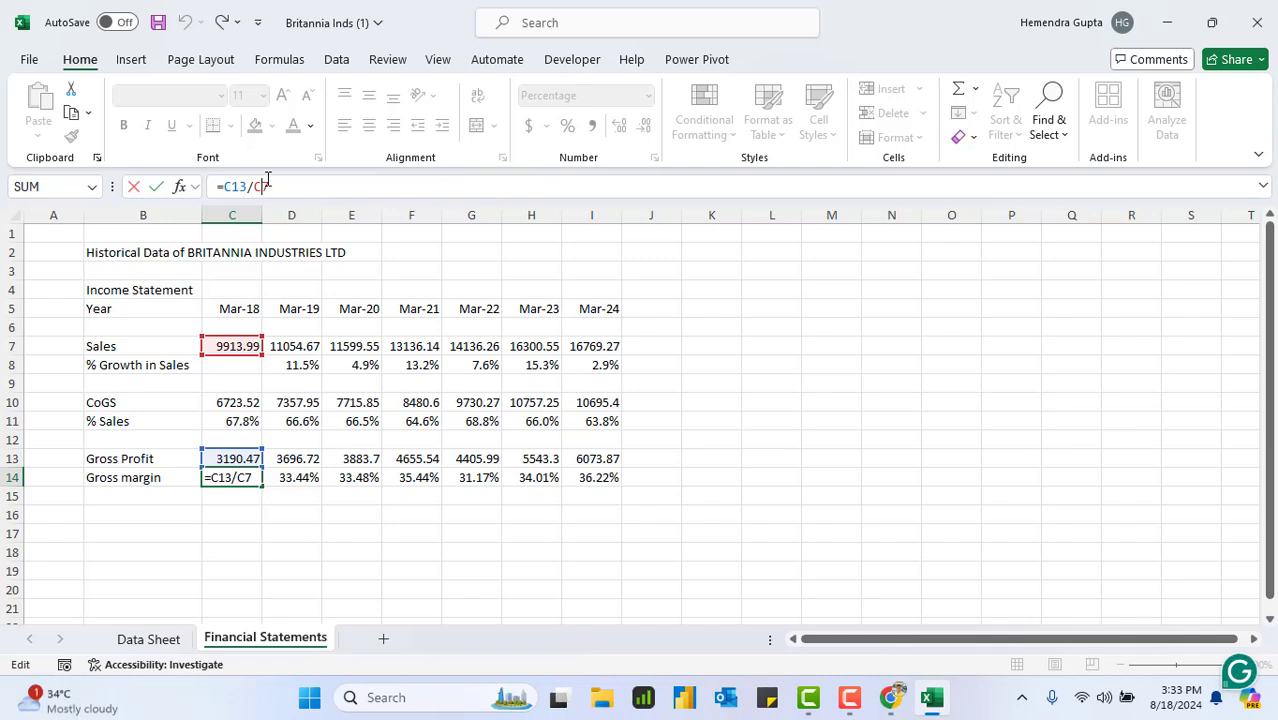
type("$")
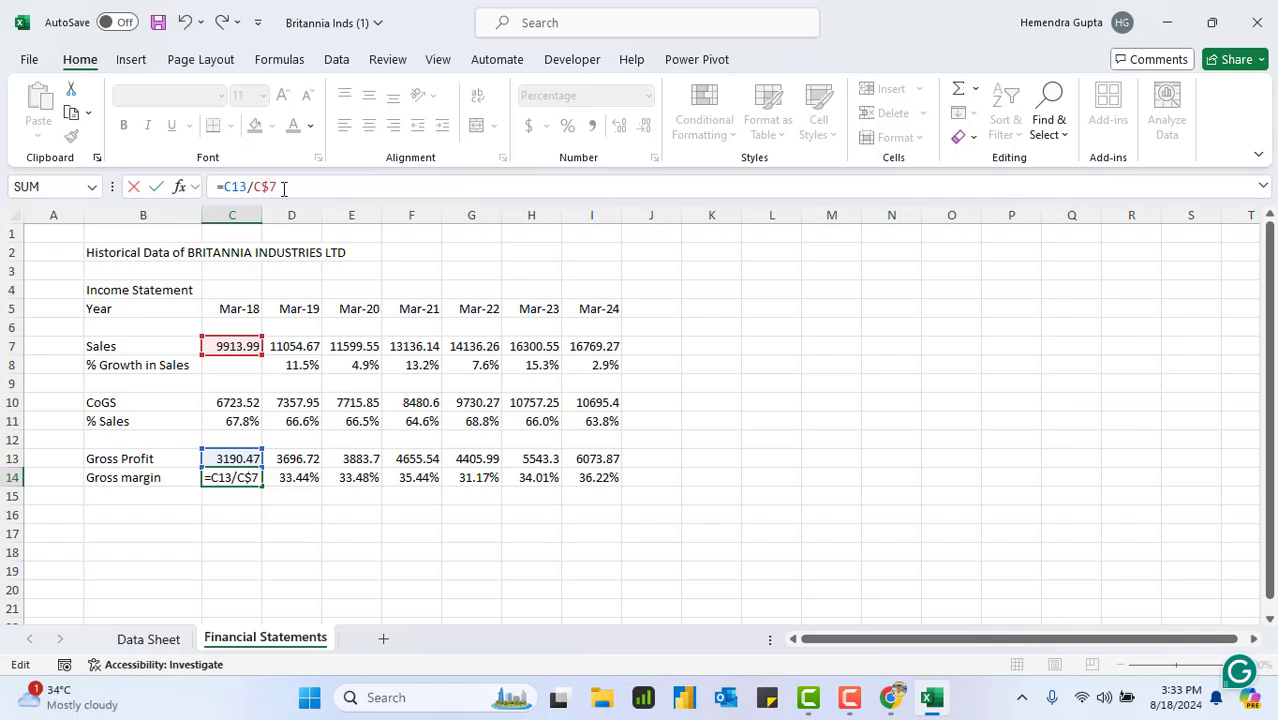
key("Return")
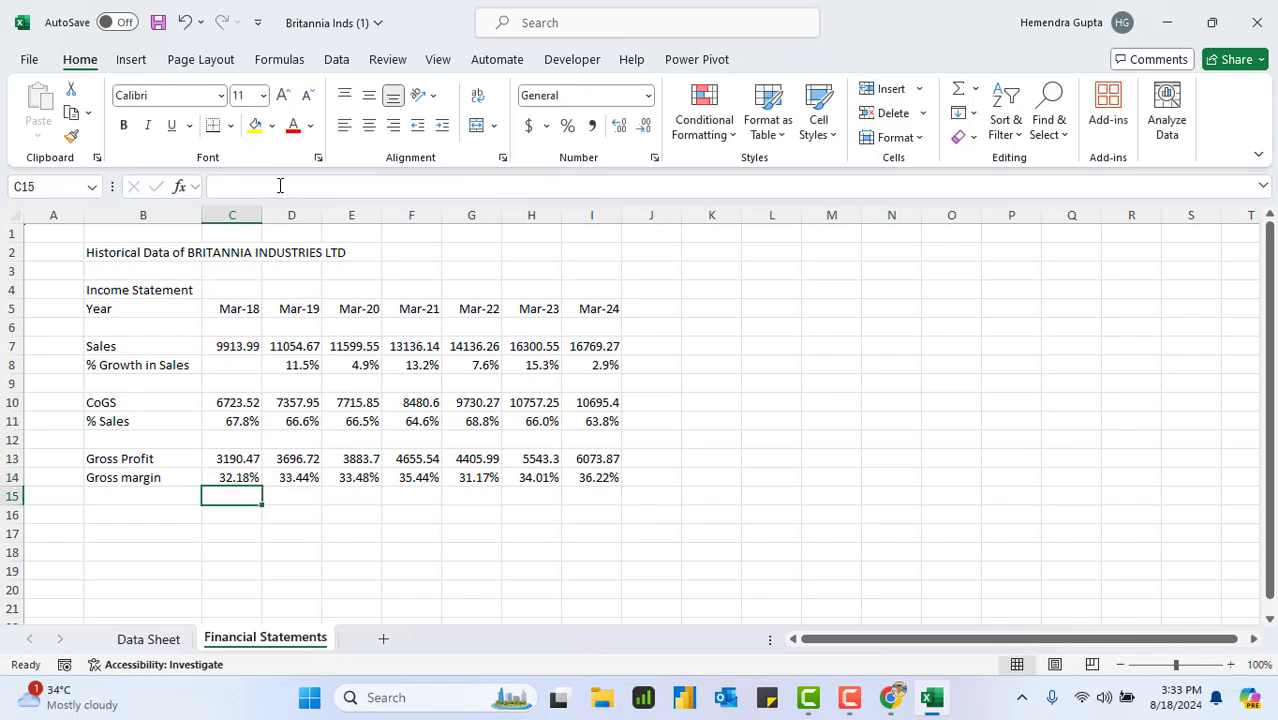
left_click(242, 477)
left_click_drag(264, 487, 622, 491)
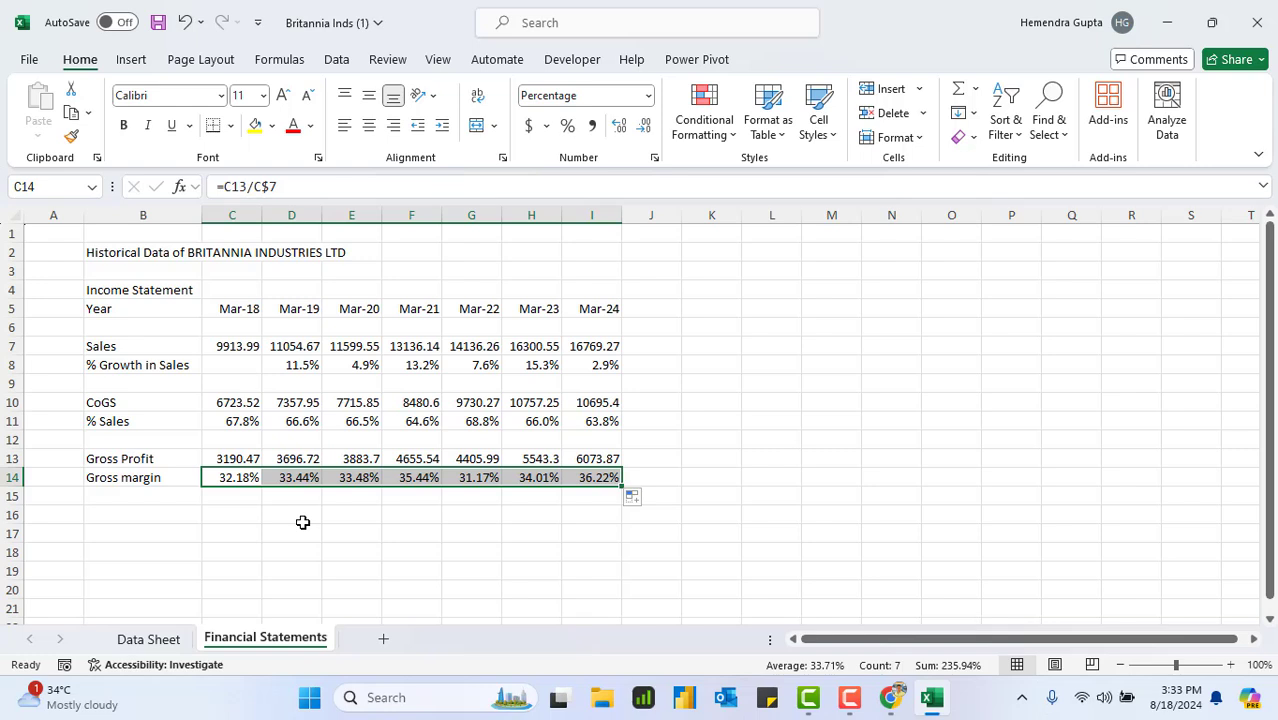
Check the expense items in the Data Sheet's profit and loss section and label cell B16 "Employee Cost" on Financial Statements
left_click(130, 511)
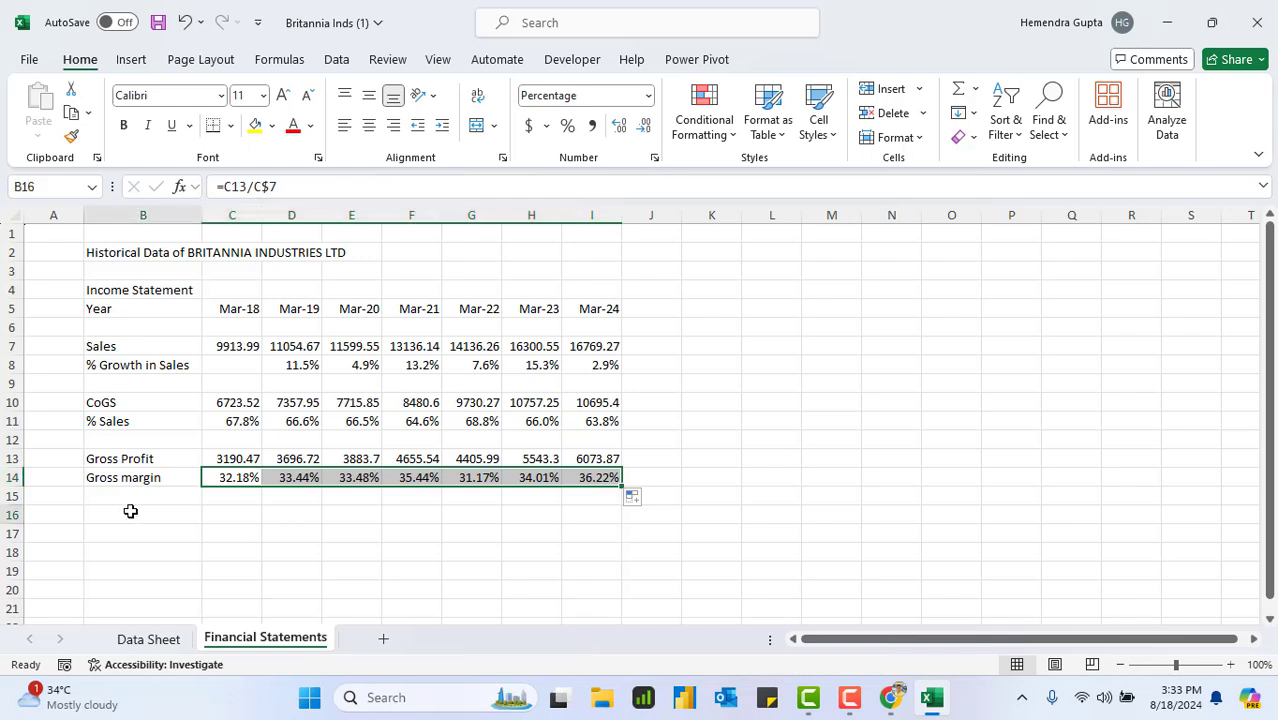
left_click(148, 639)
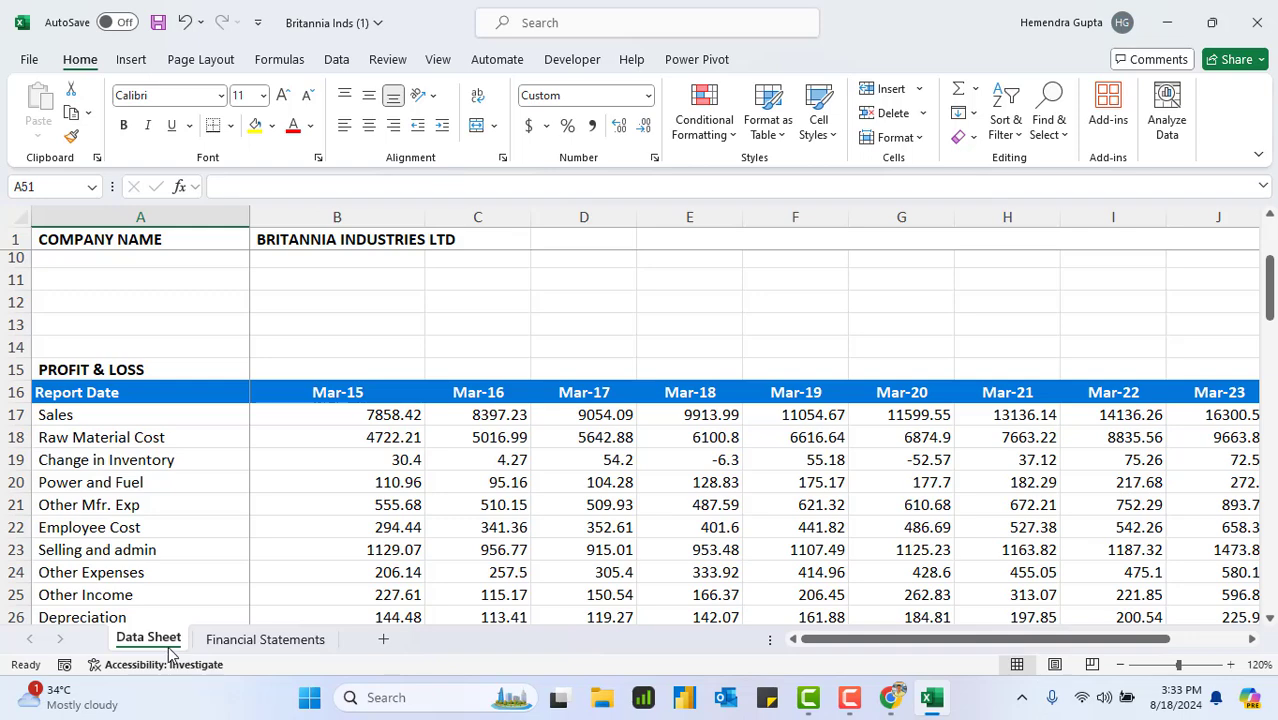
left_click(224, 641)
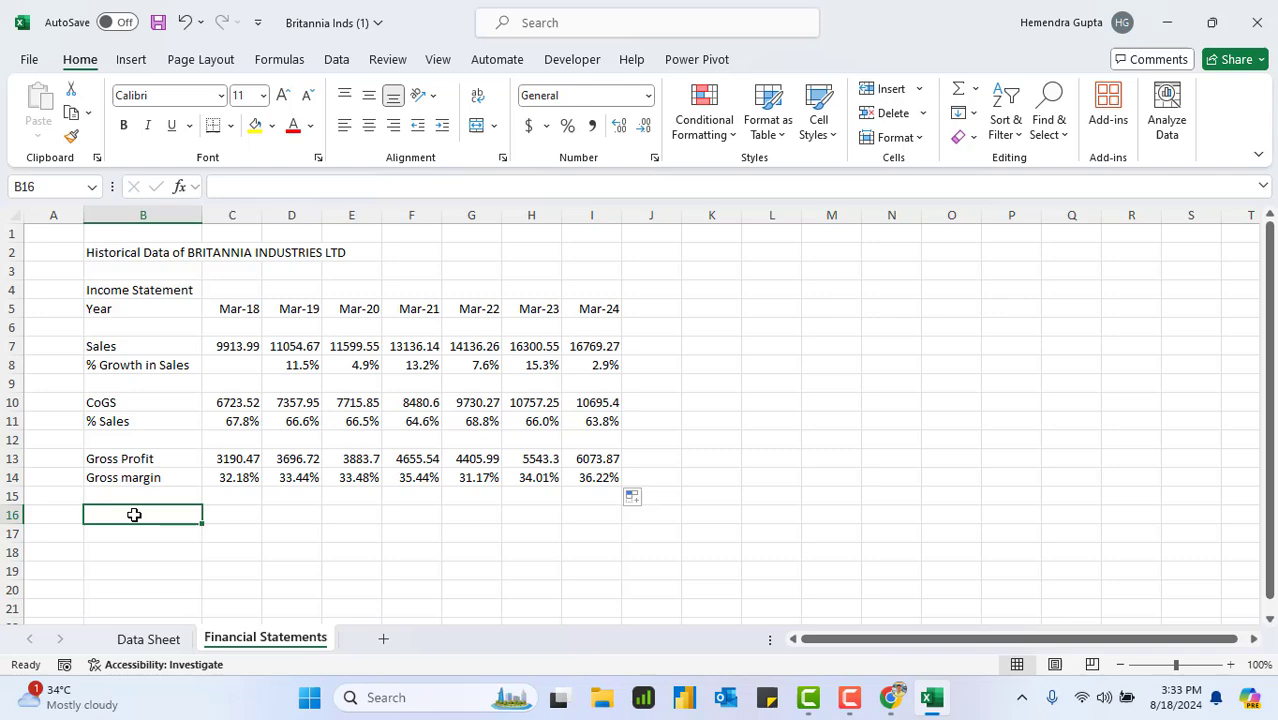
left_click(174, 641)
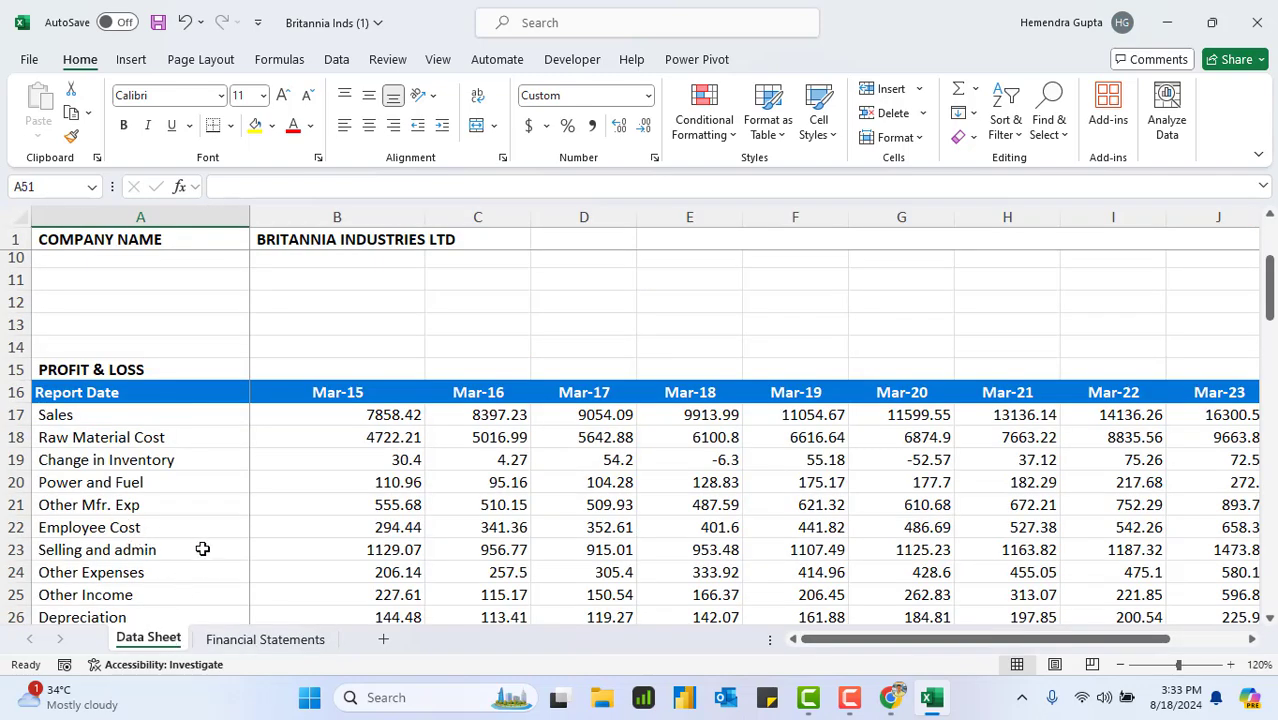
left_click(245, 640)
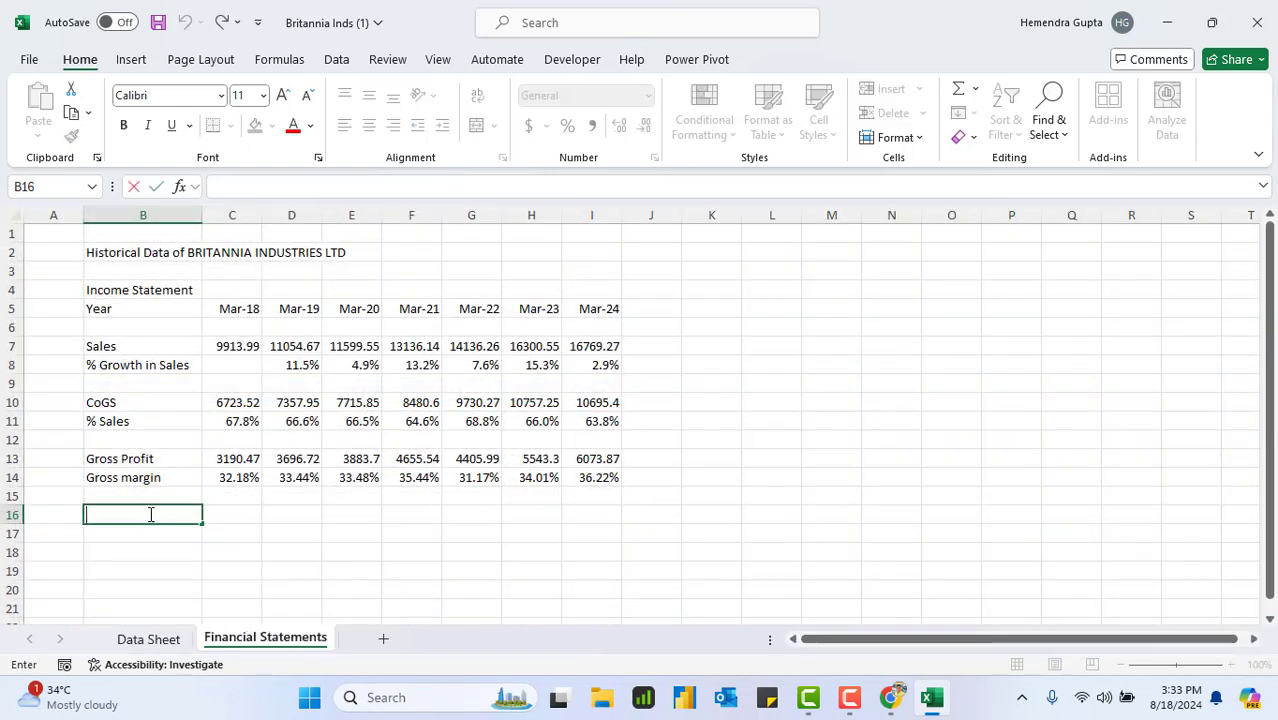
type("Employee ")
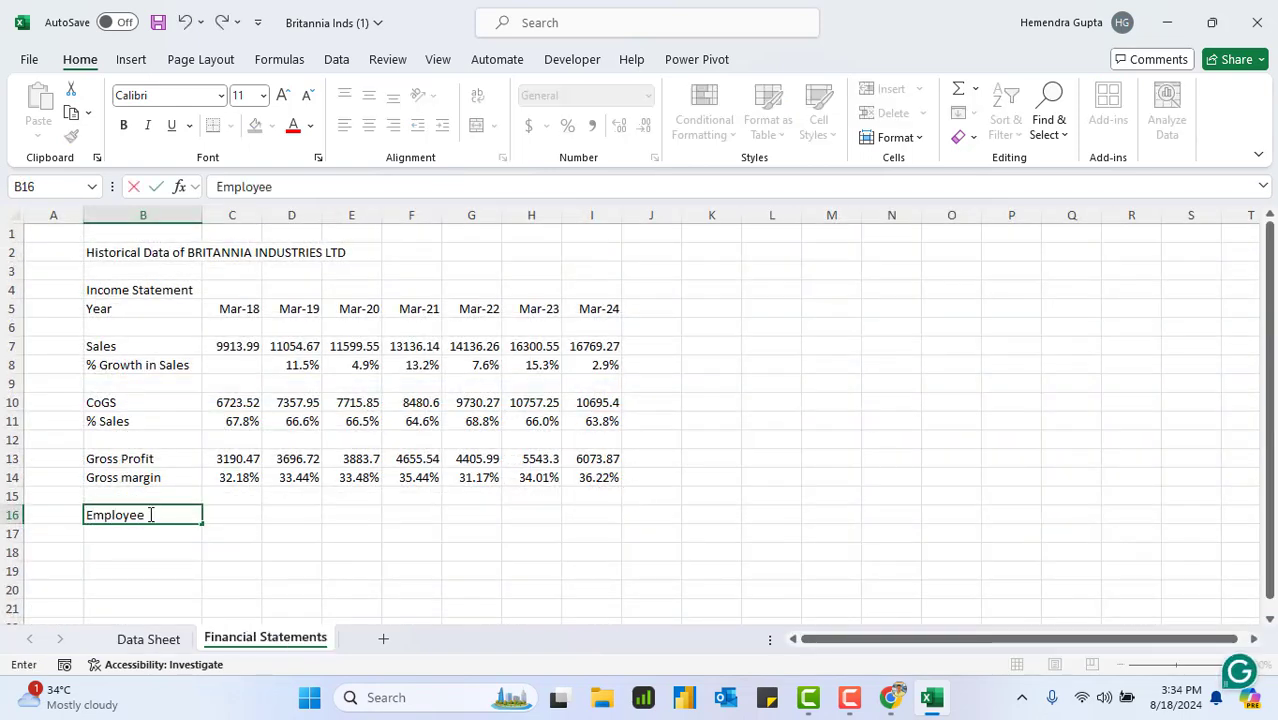
type("Cost")
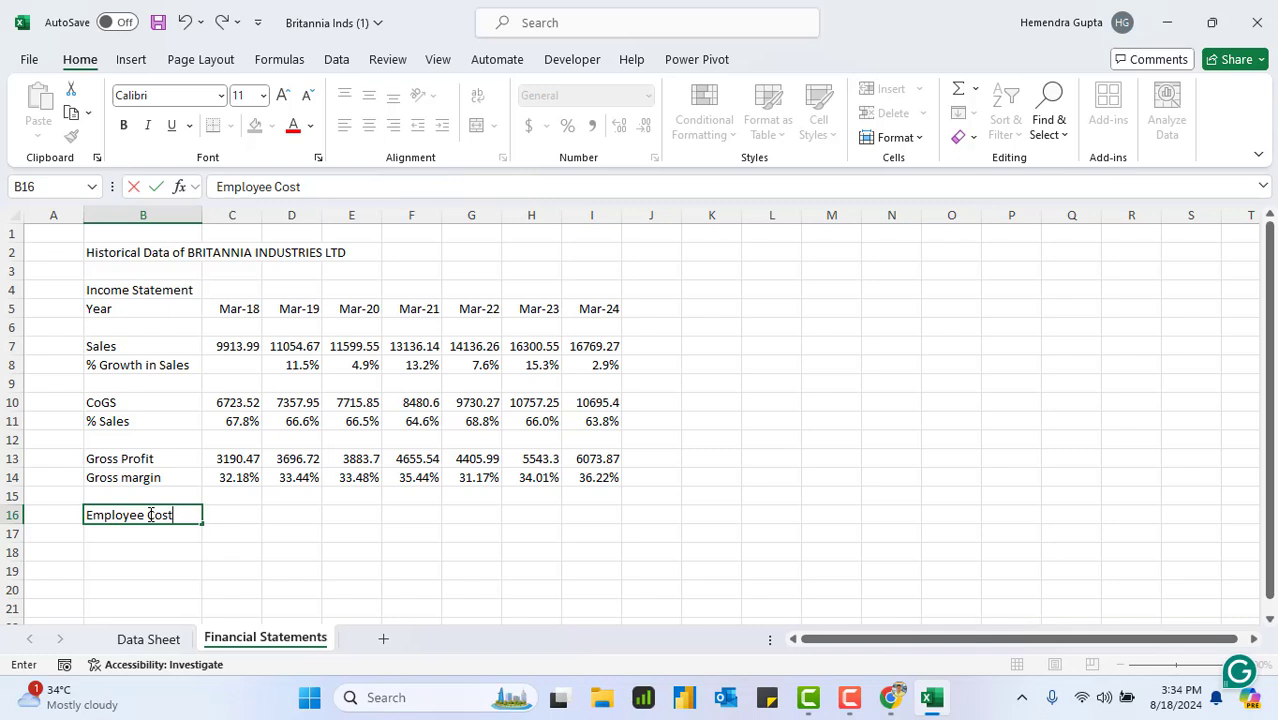
key("Return")
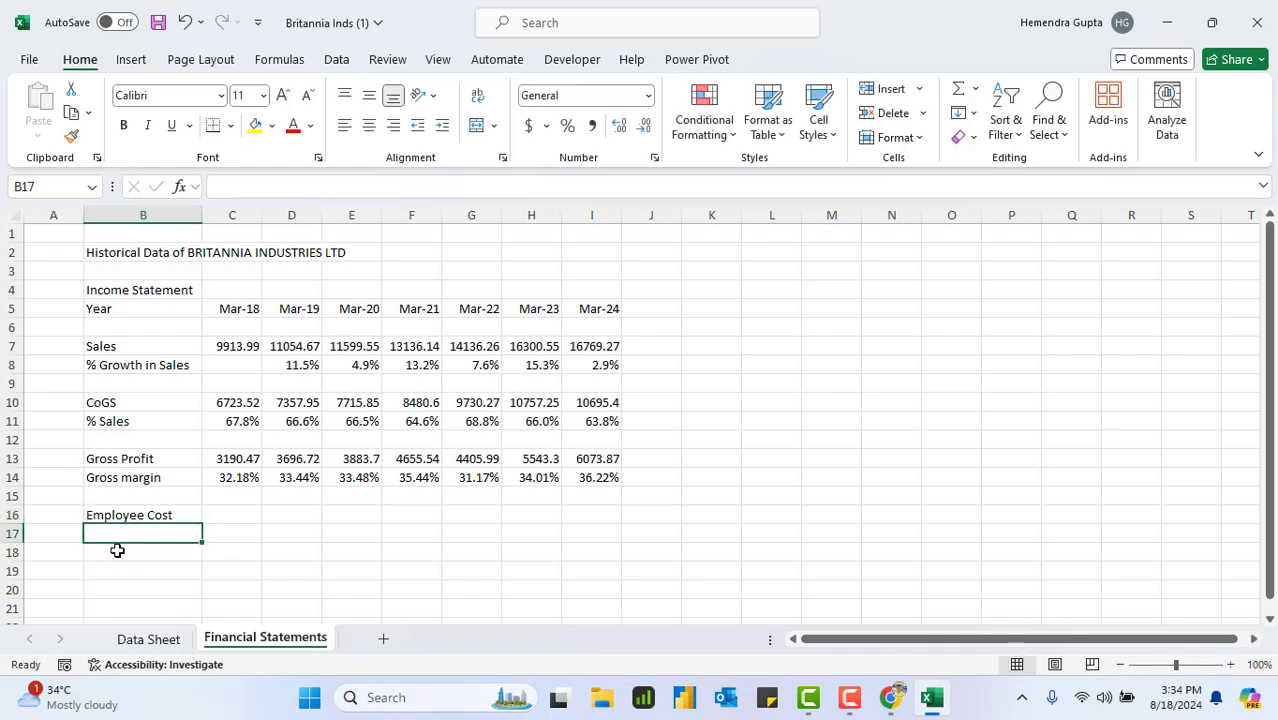
Label cell B19 "S&A" and cell B22 "Other Exp" below the Employee Cost row
left_click(117, 549)
left_click(110, 569)
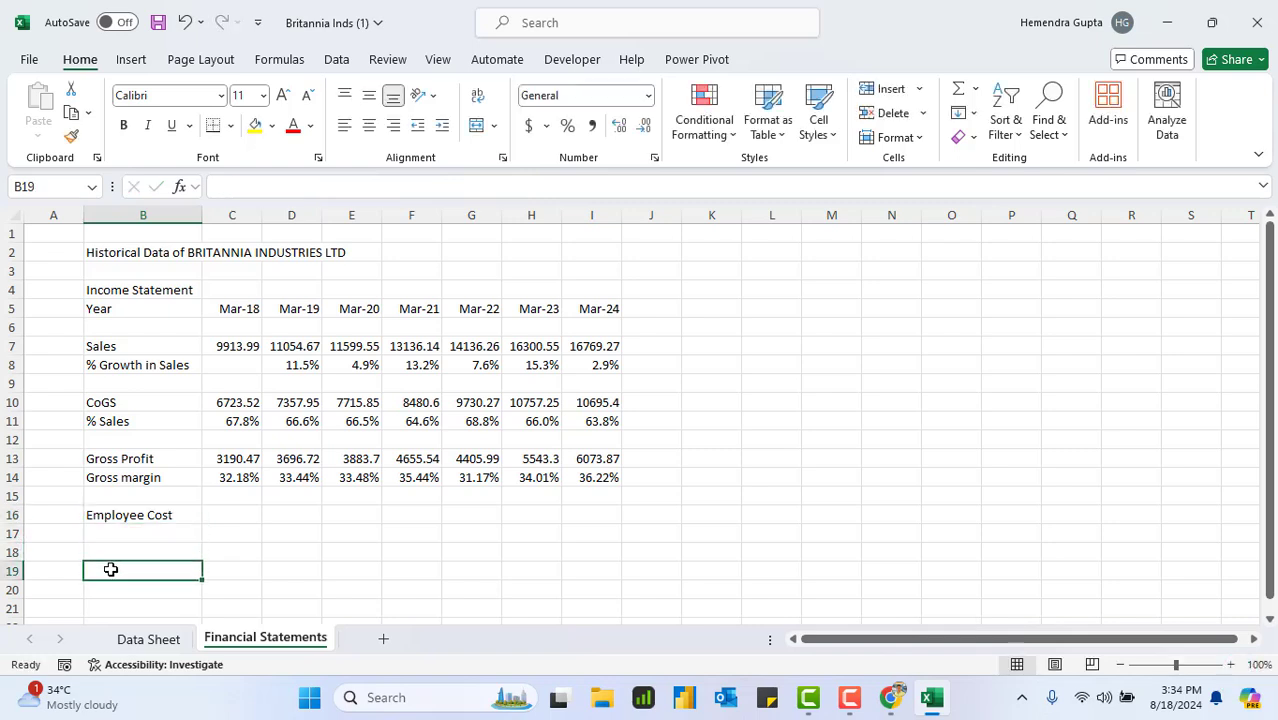
type("S&A")
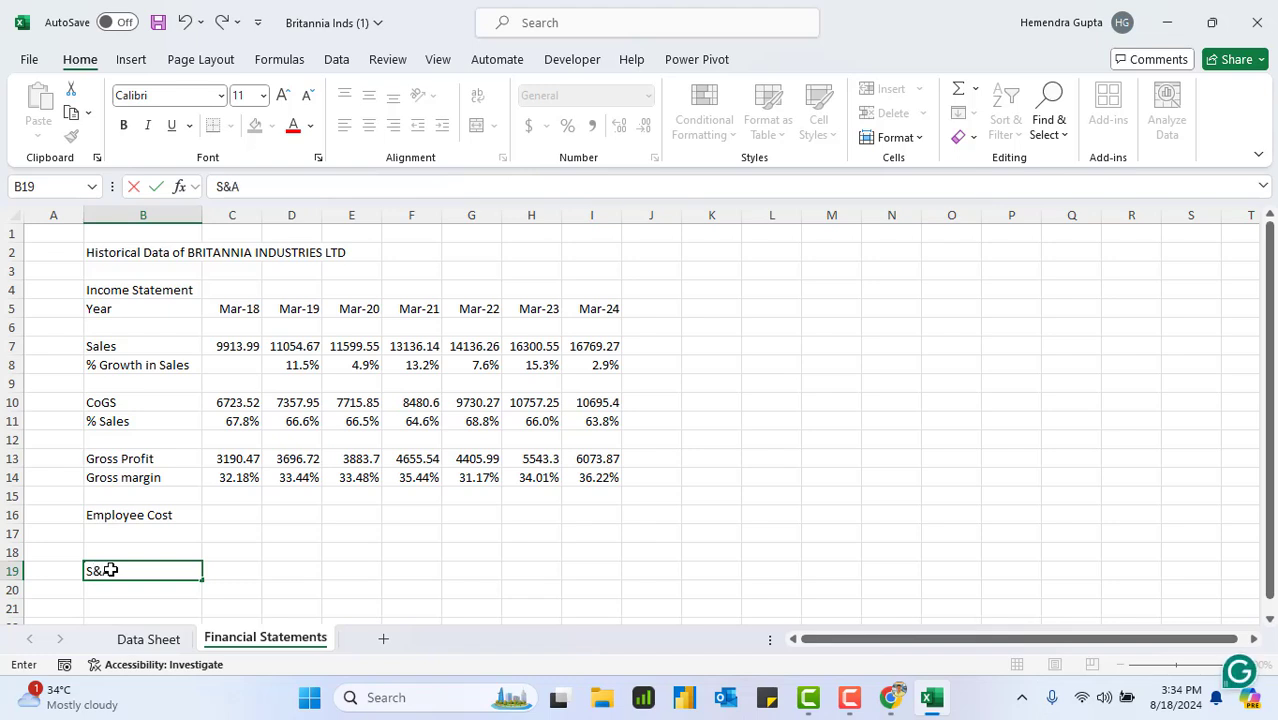
left_click(121, 606)
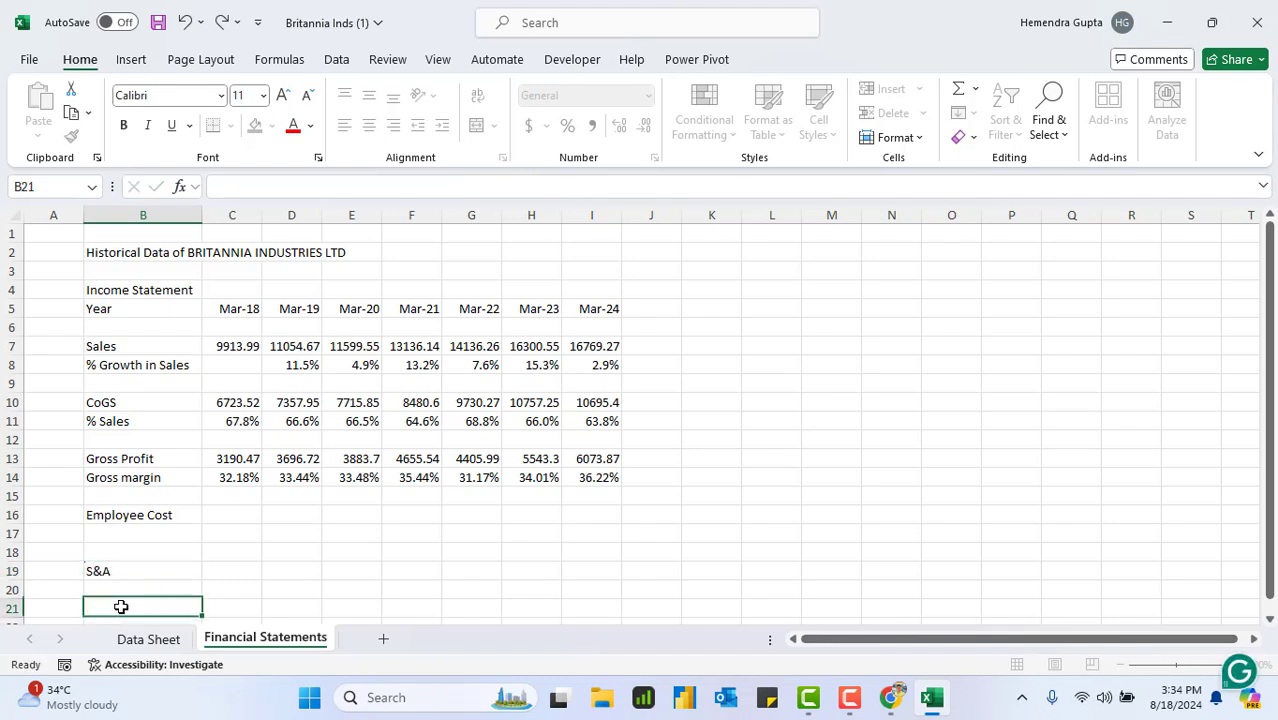
key("Down")
type("O")
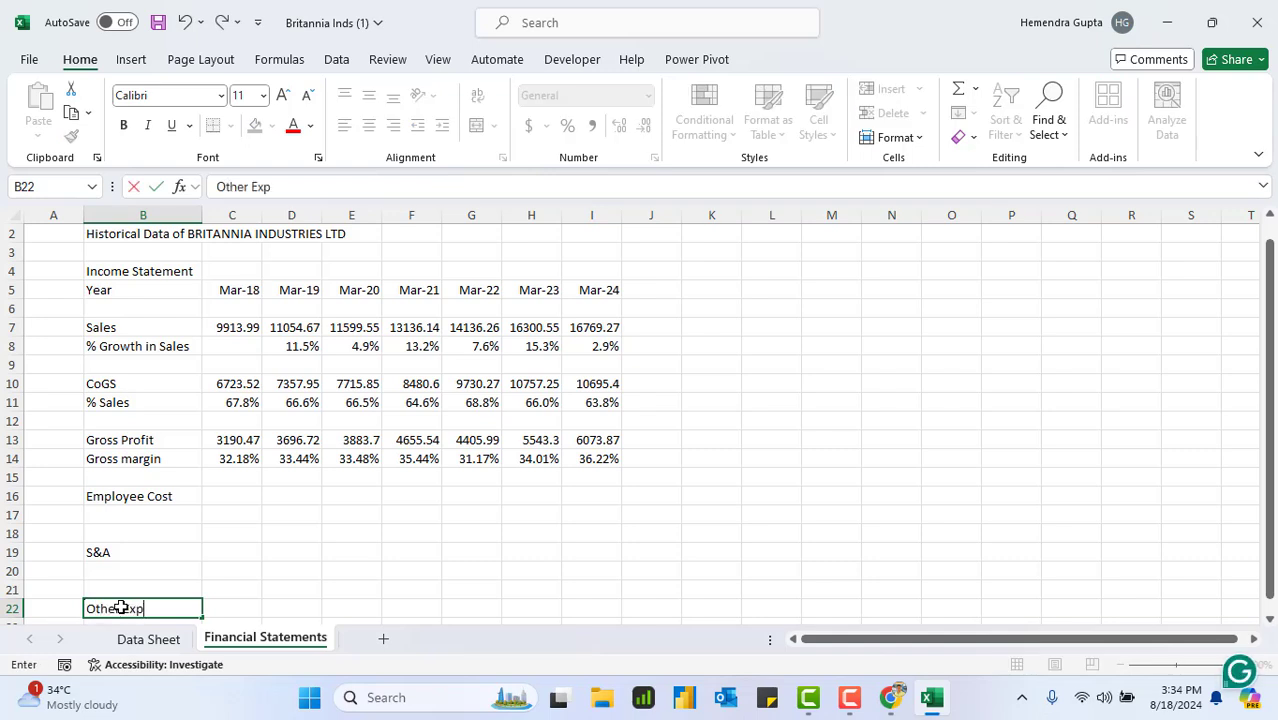
Link C16 to the Mar-18 Employee Cost in the Data Sheet with ='Data Sheet'!E22
left_click(242, 493)
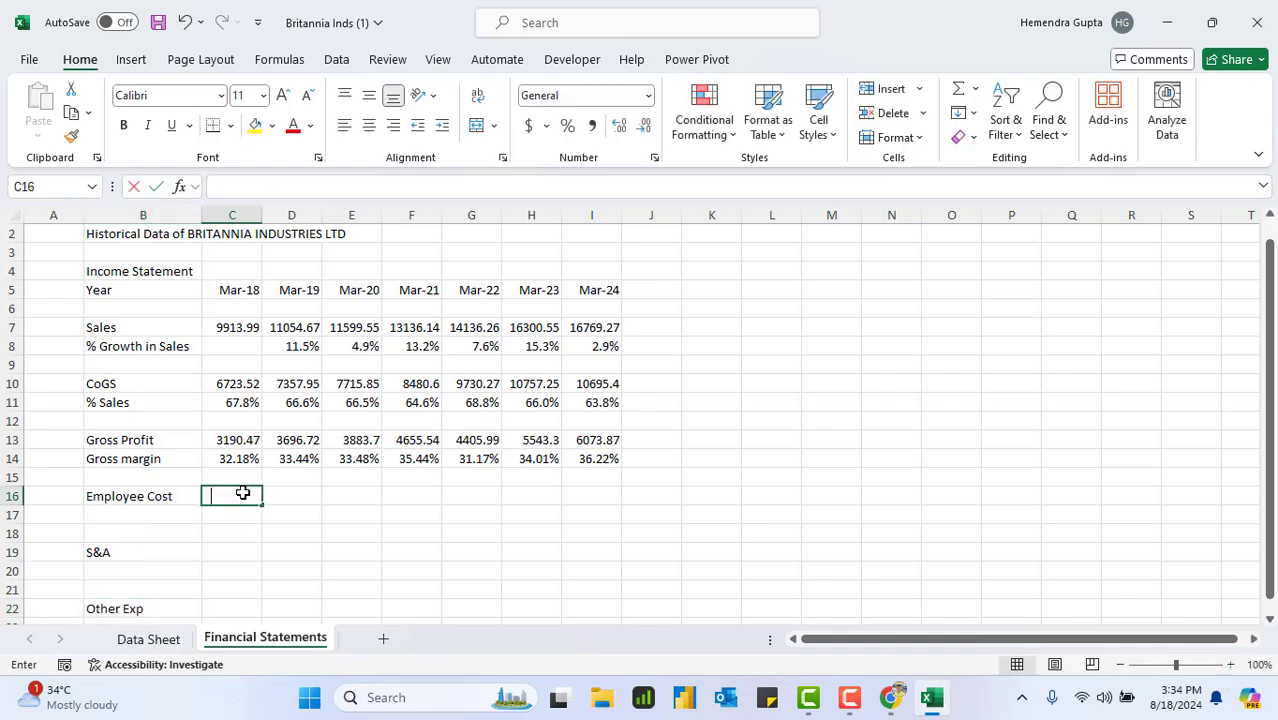
type("=")
left_click(165, 637)
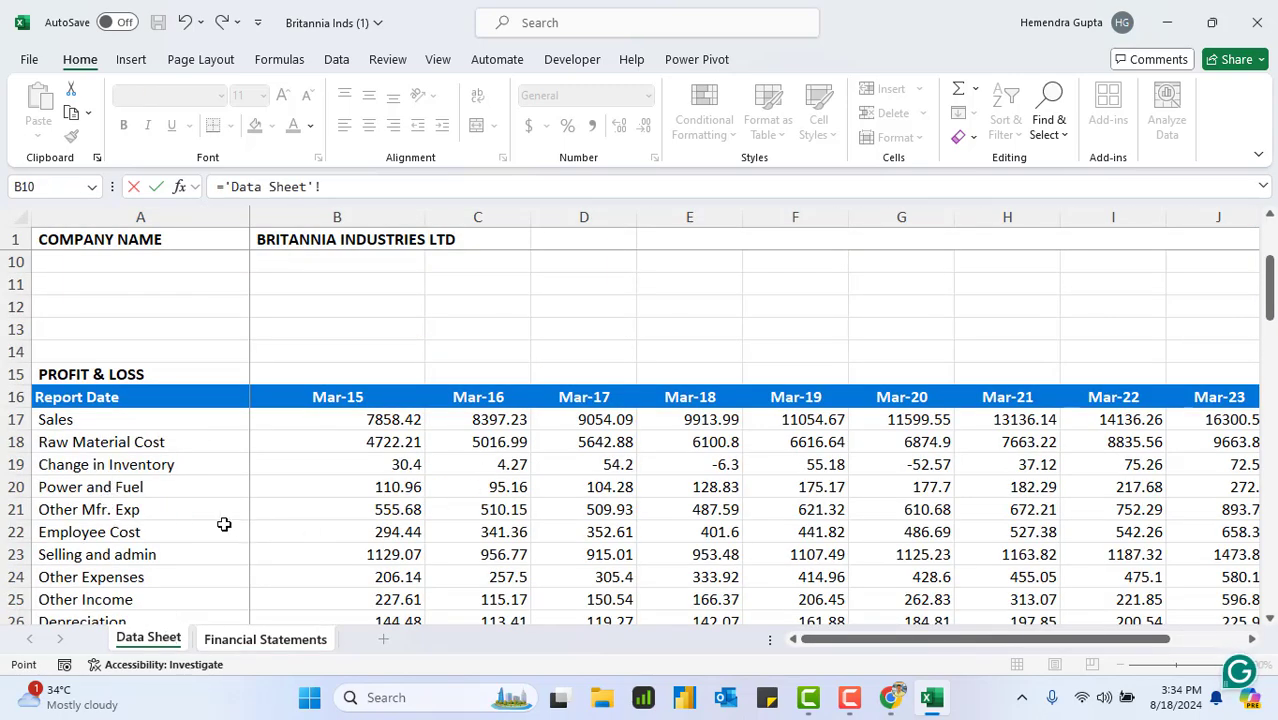
left_click(695, 531)
key("Return")
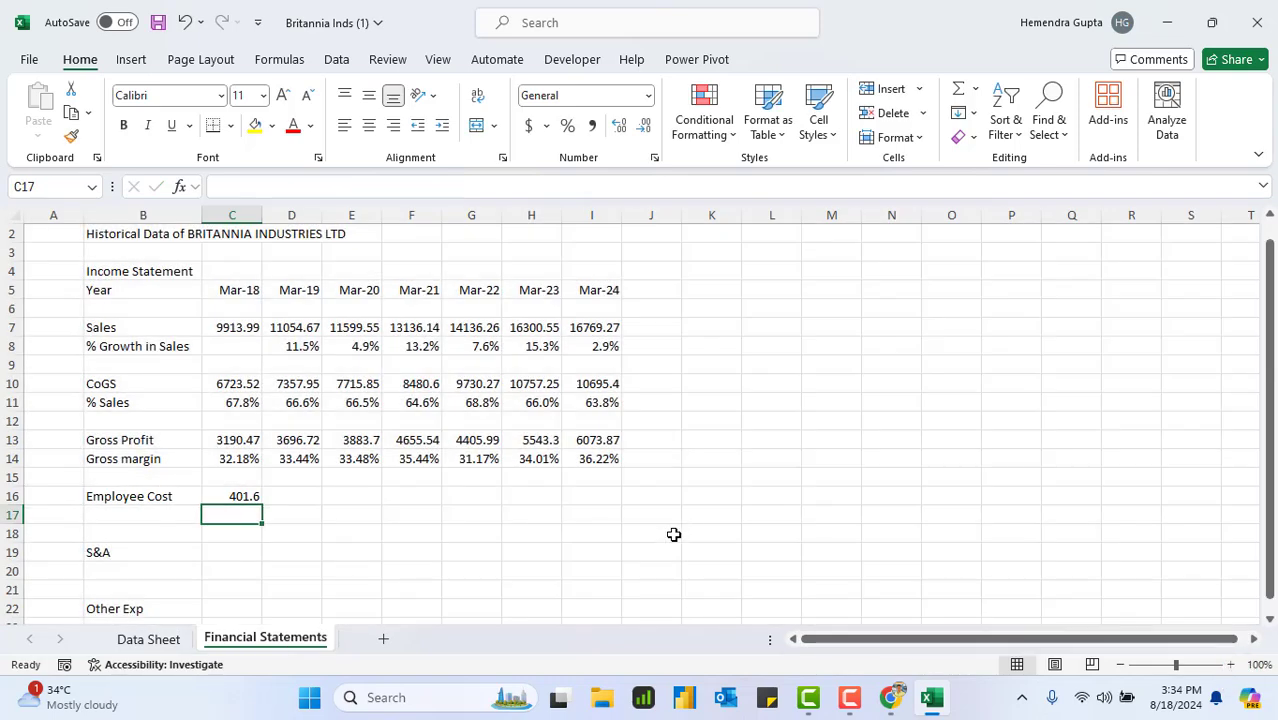
Link the S&A cell C19 to the Mar-18 Selling and admin figure with ='Data Sheet'!E23
left_click(234, 548)
type("=")
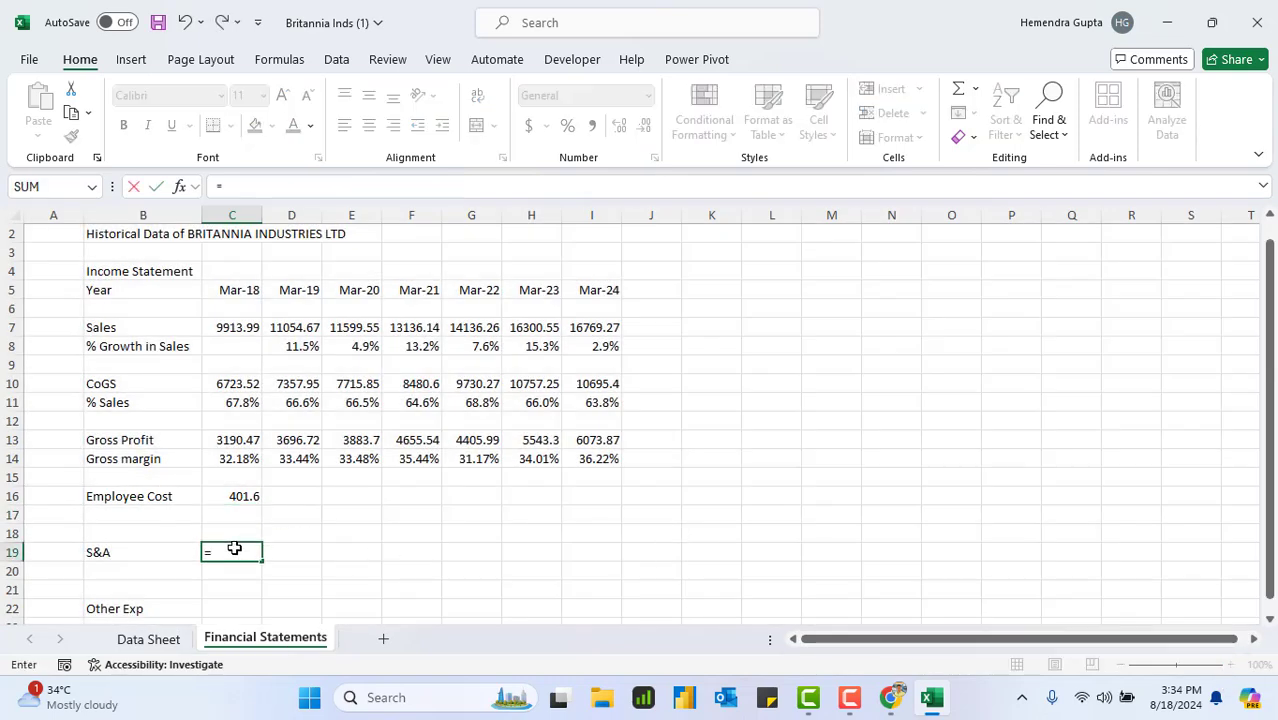
left_click(163, 637)
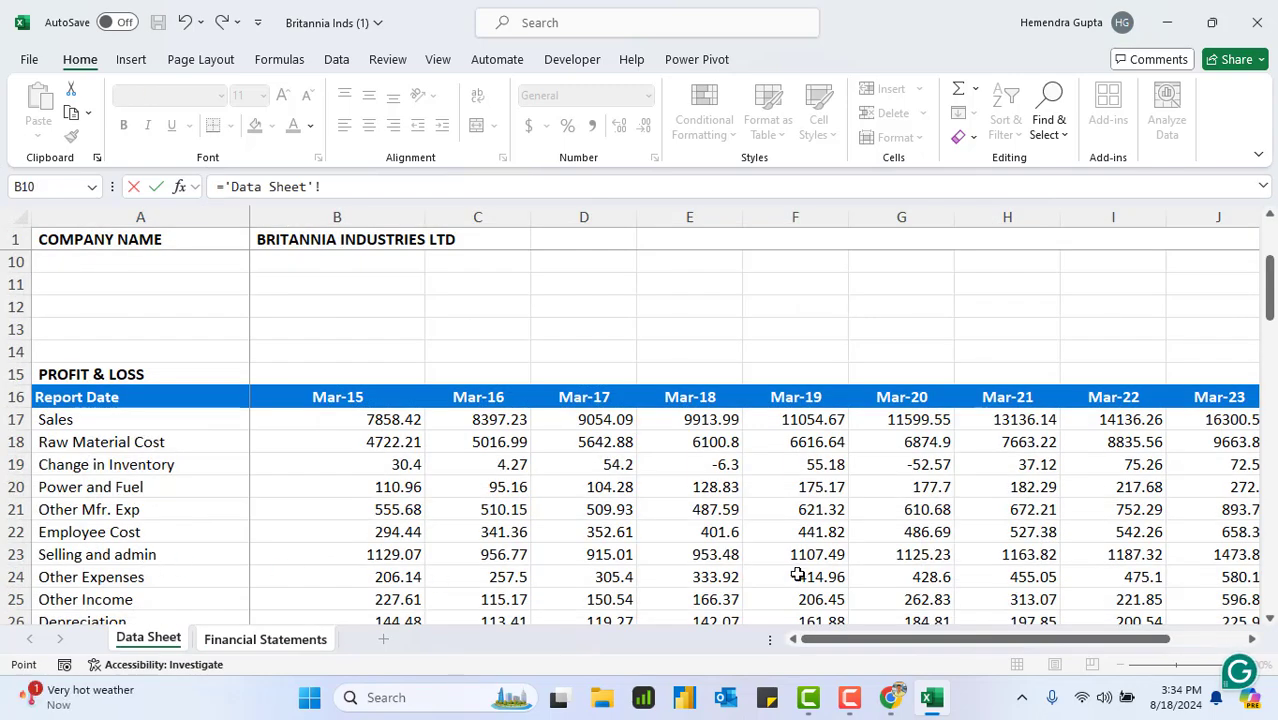
left_click(727, 553)
key("Return")
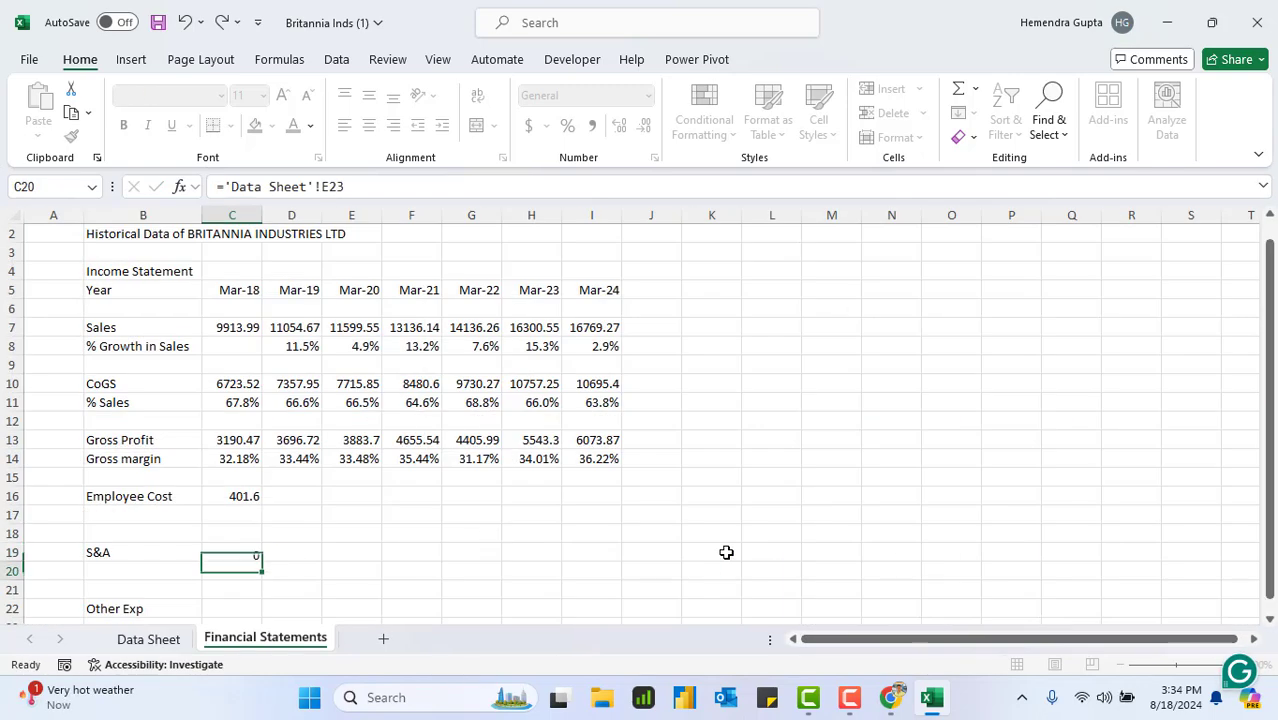
Link the Other Exp cell C22 to the Mar-18 Other Expenses figure with ='Data Sheet'!E24
left_click(238, 608)
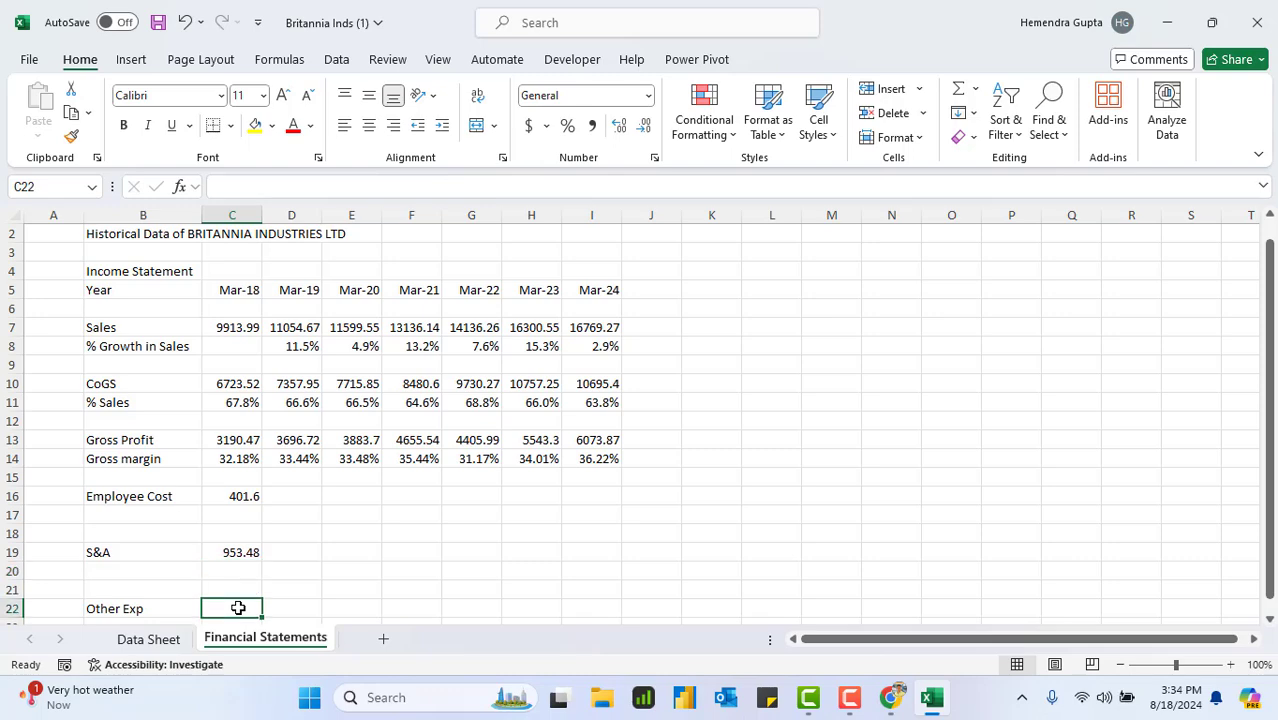
type("=")
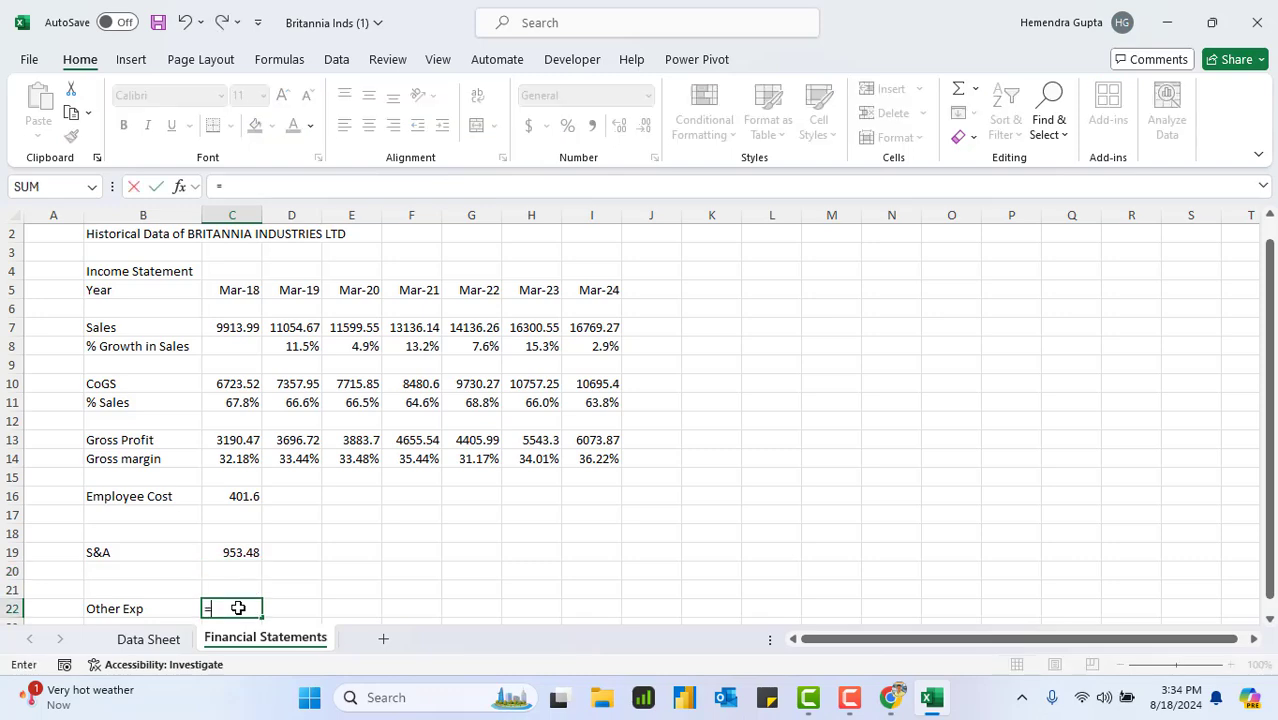
left_click(168, 641)
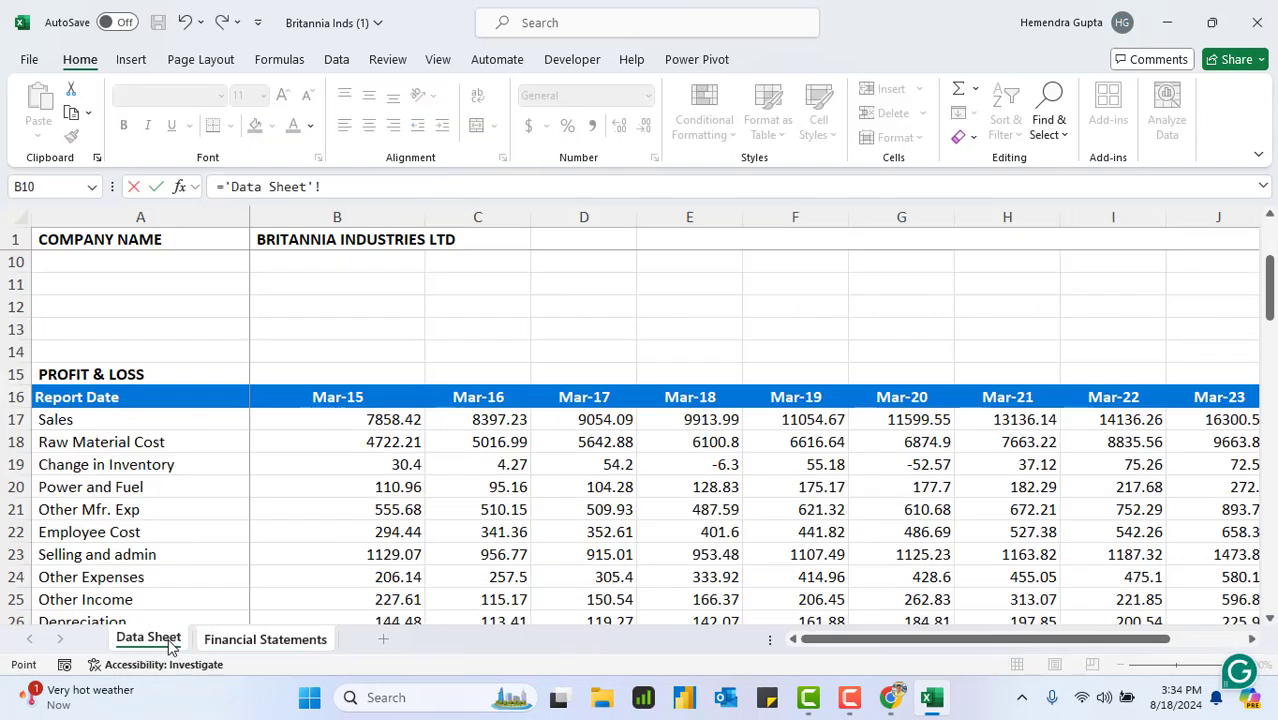
left_click(716, 578)
key("Return")
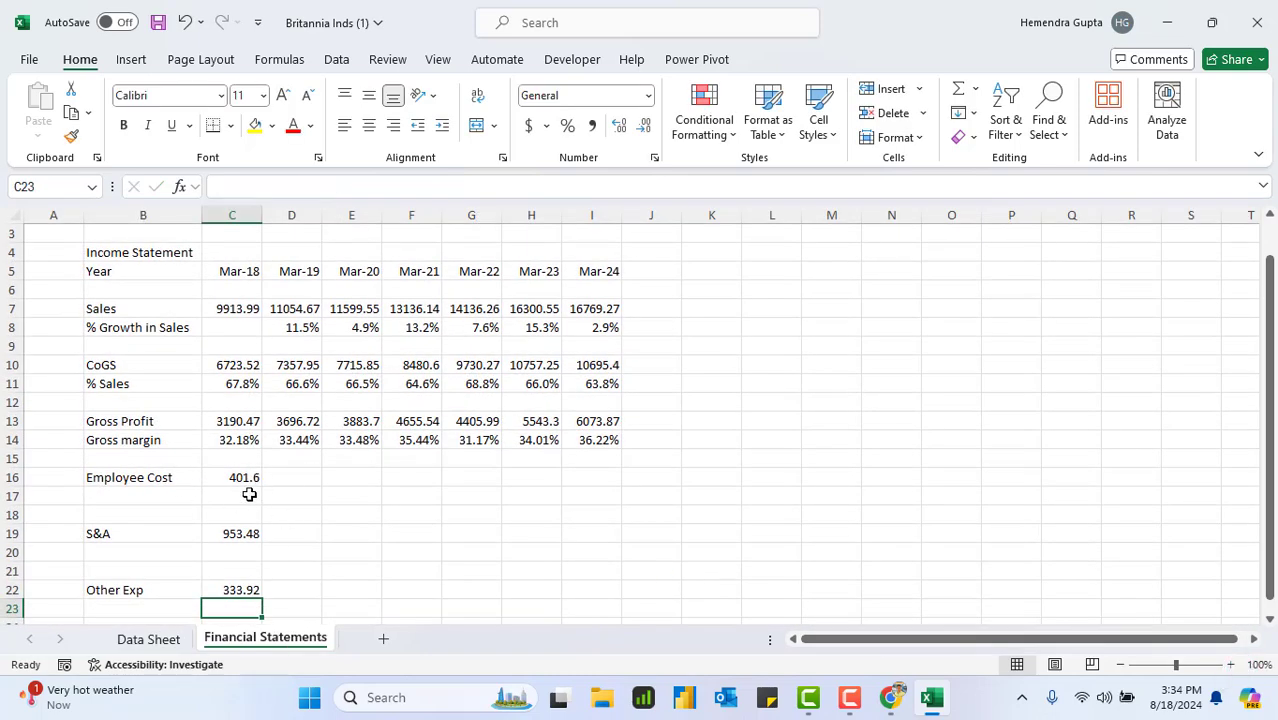
Label cell B17 "Employee Cost% Sales" and widen column B to fit the label
left_click(118, 495)
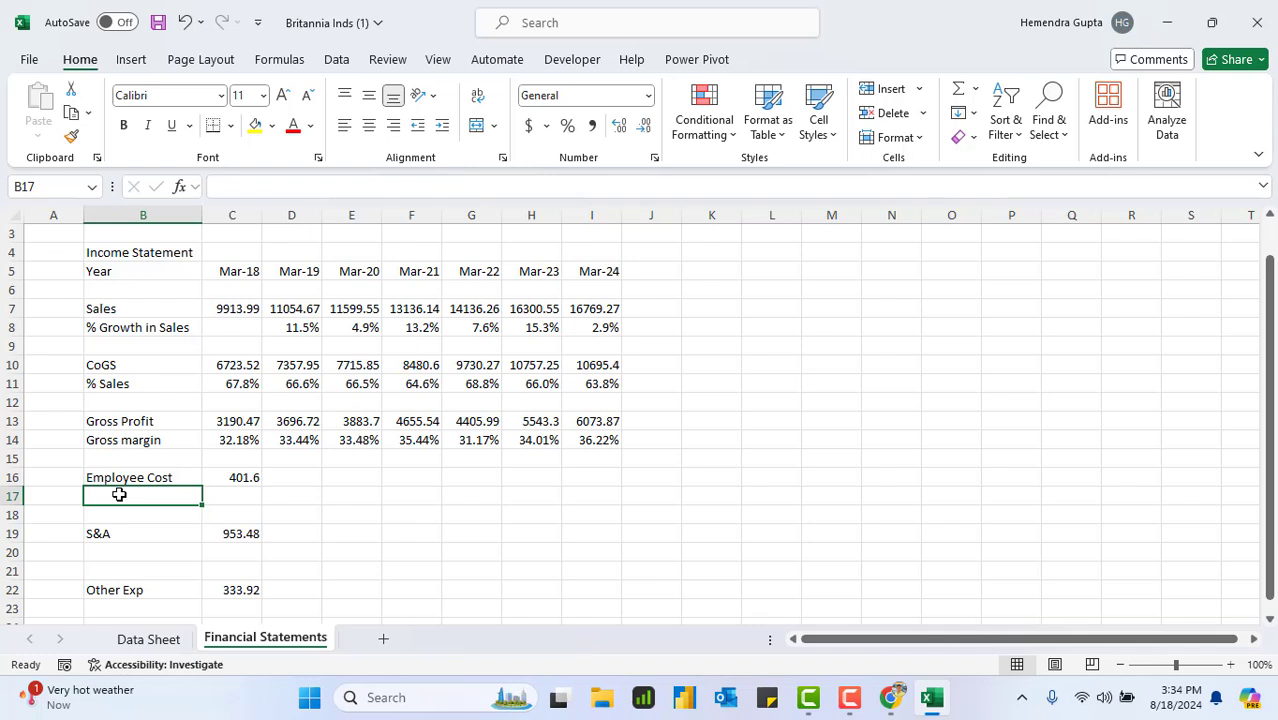
type("Employee Cost")
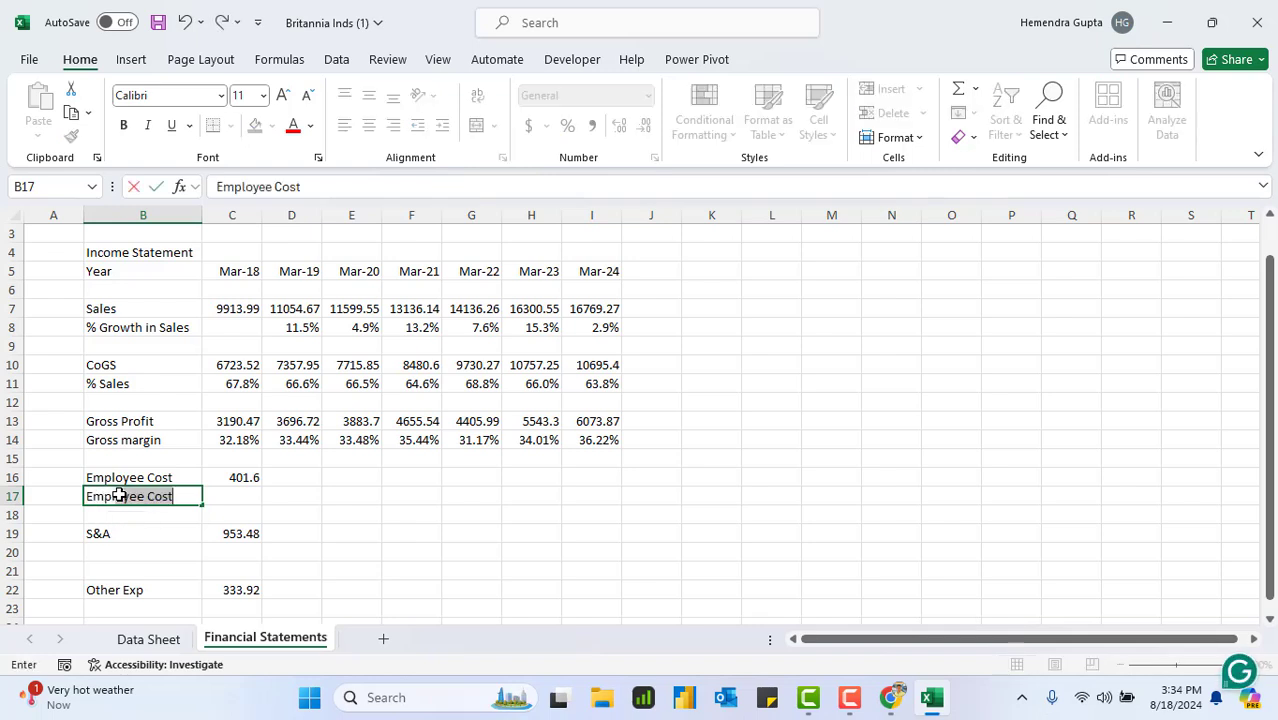
left_click(186, 495)
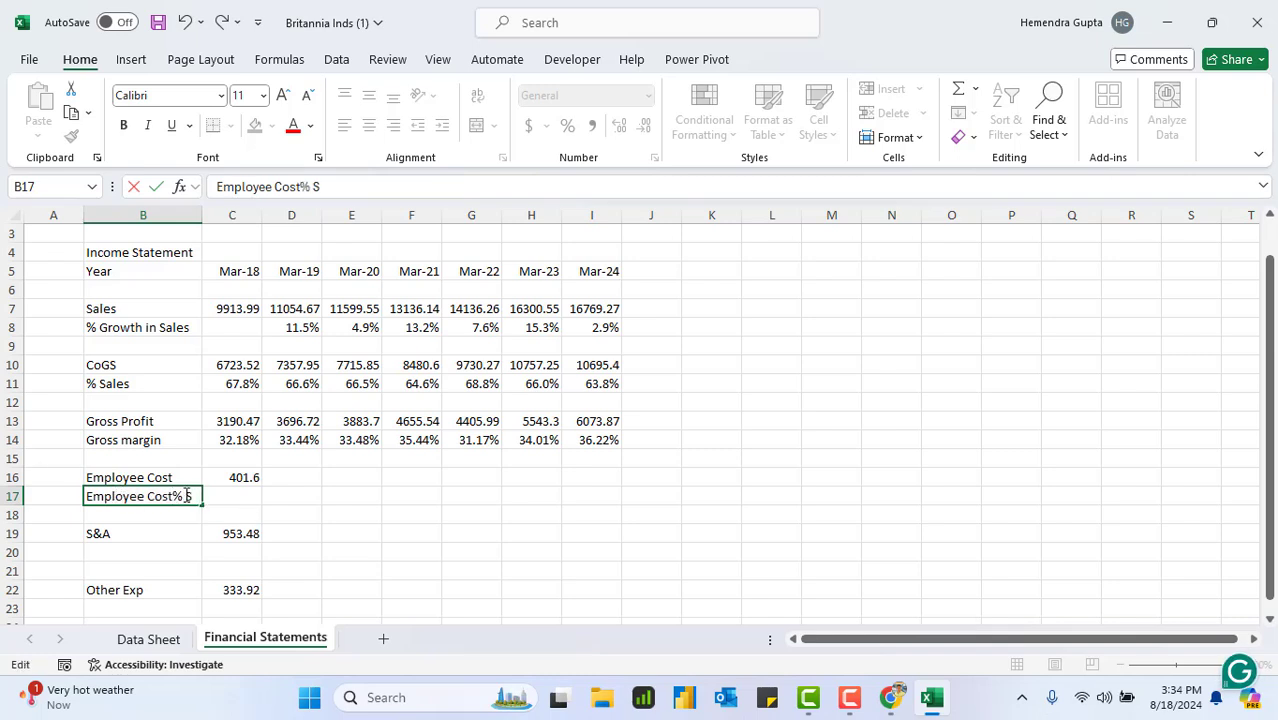
left_click(177, 535)
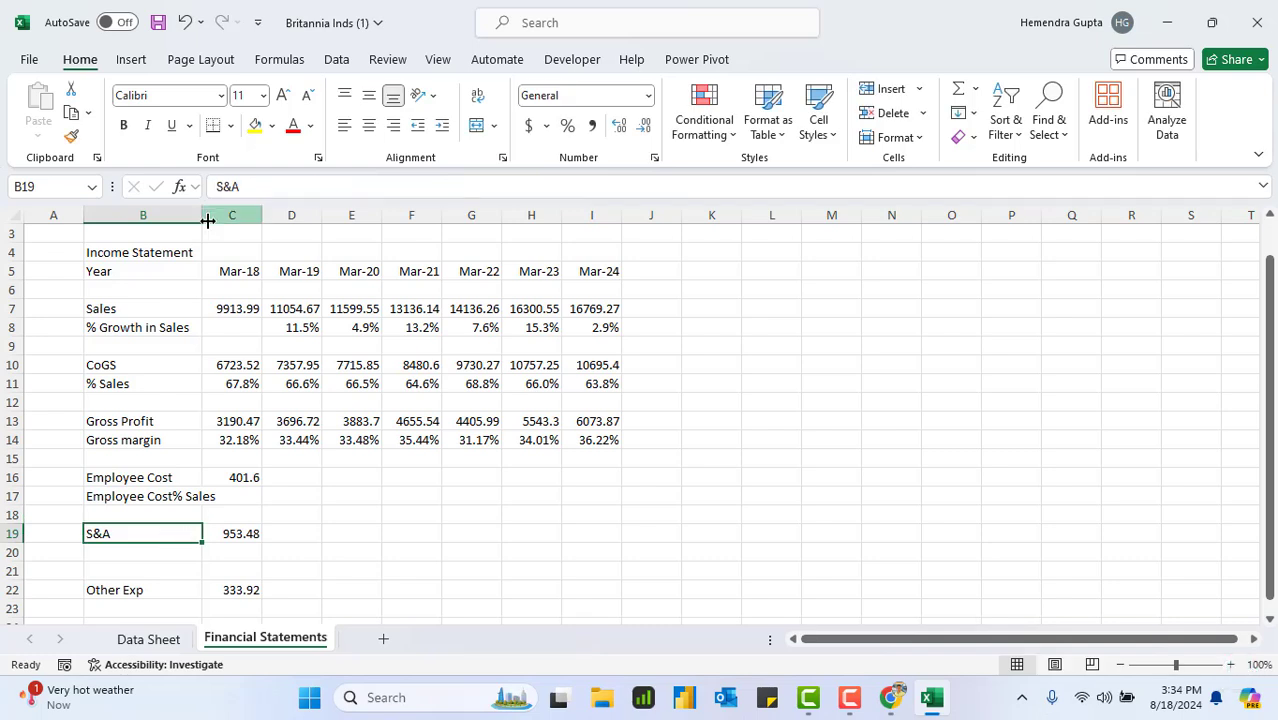
left_click_drag(203, 217, 230, 218)
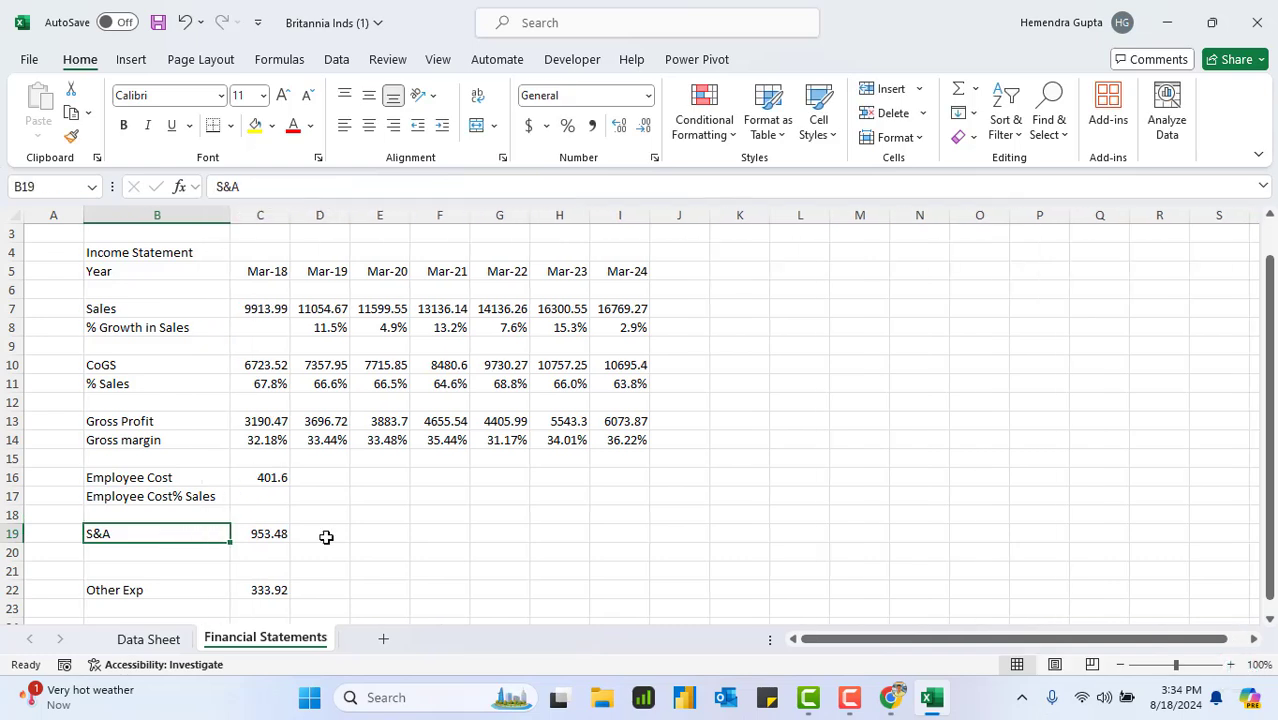
double_click(271, 494)
type("=")
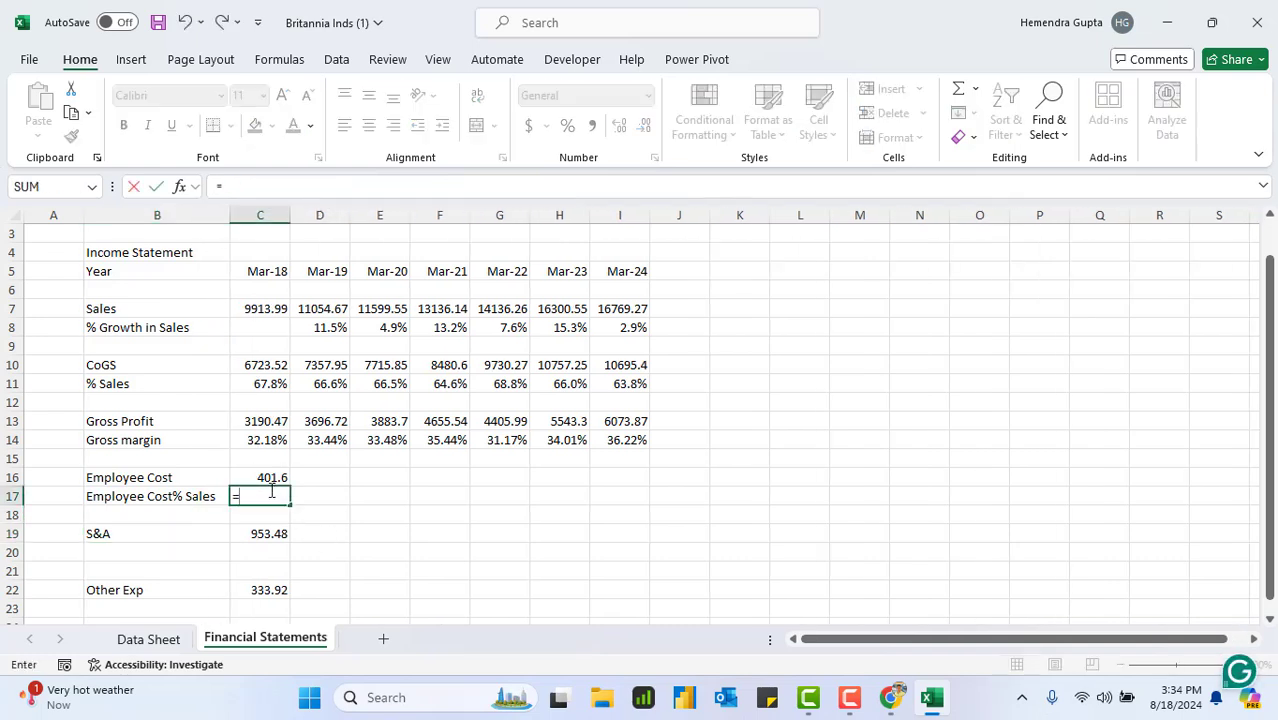
left_click(270, 477)
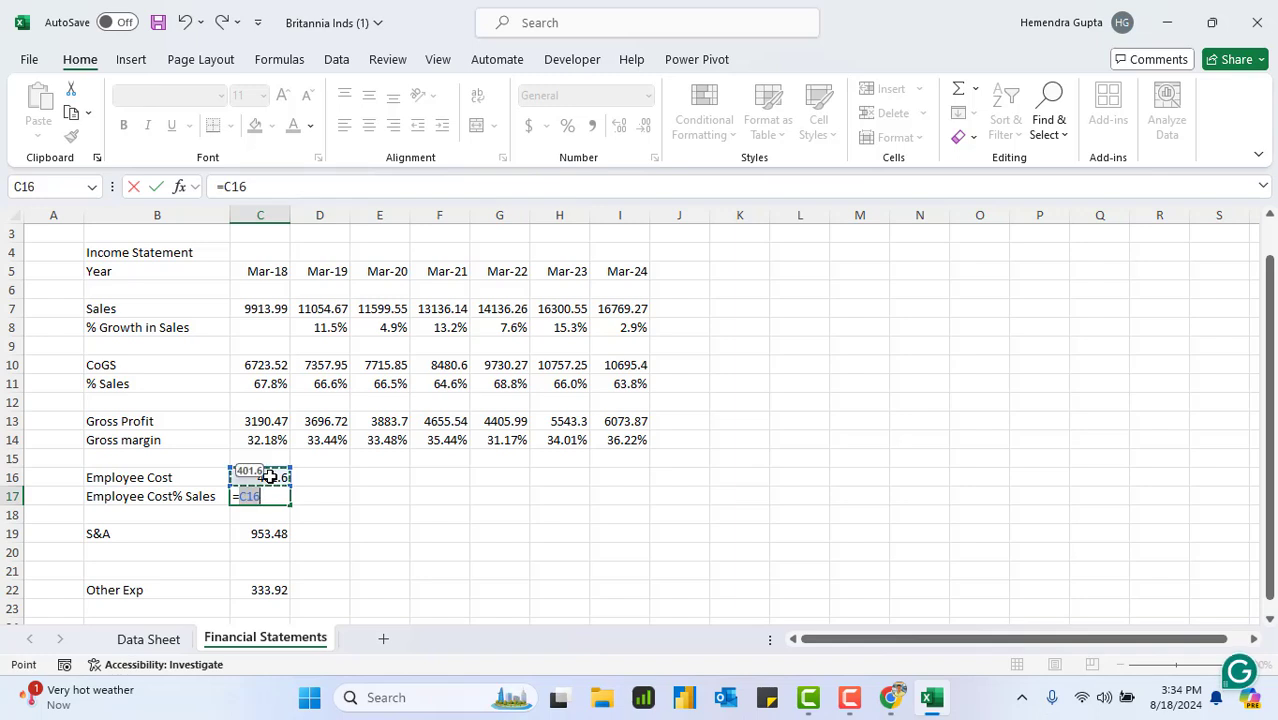
key("BackSpace")
key("BackSpace")
key("BackSpace")
key("BackSpace")
left_click(362, 481)
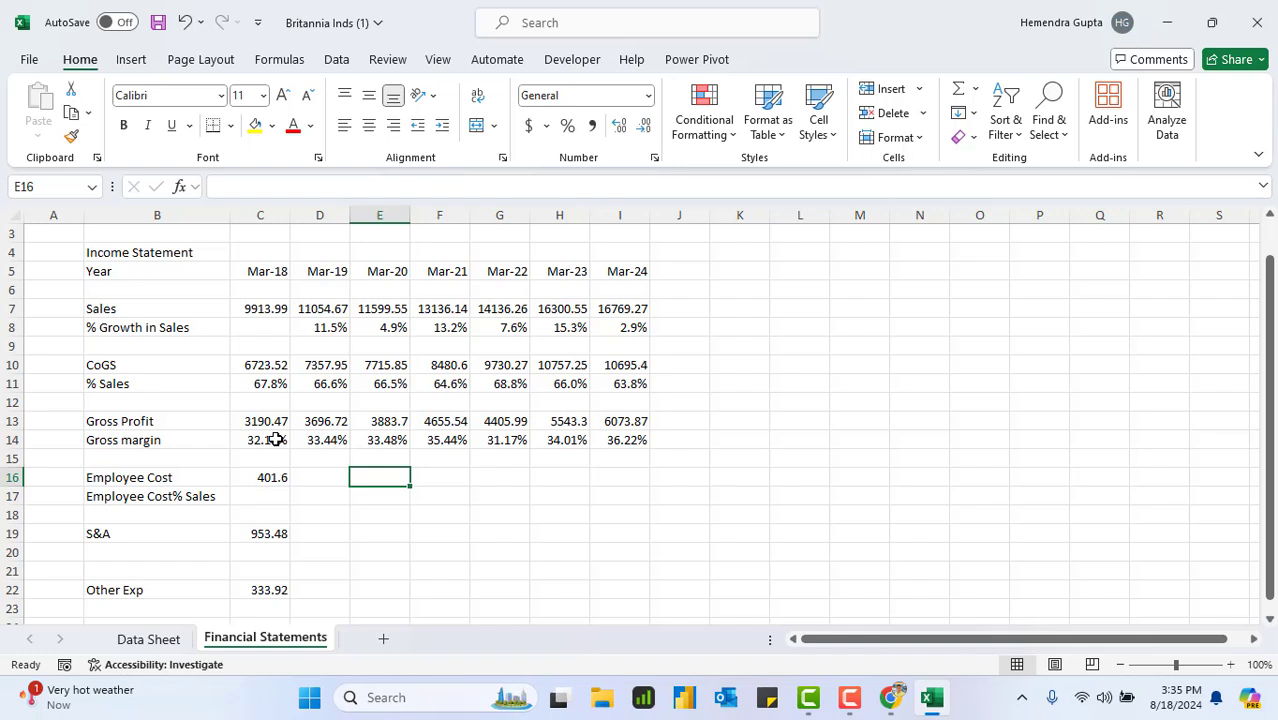
Copy the gross margin formula from C14 into C17 to calculate employee cost as a percentage of sales
left_click(274, 440)
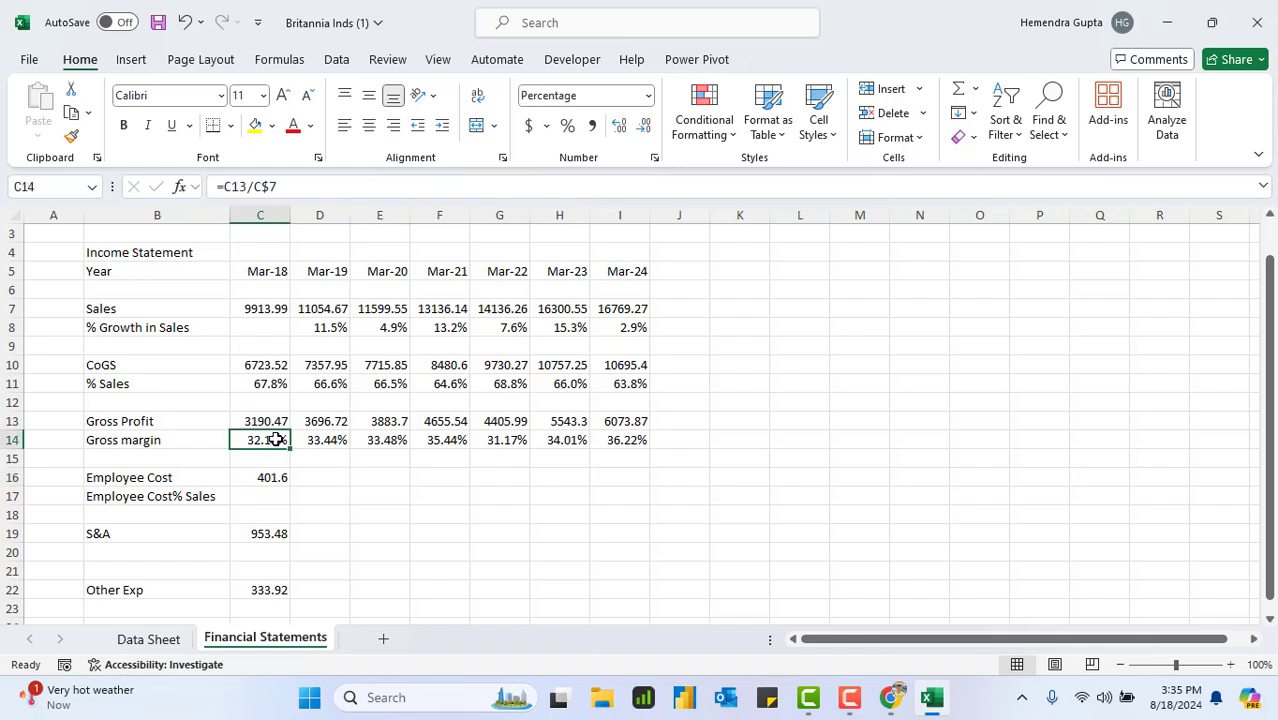
key("ctrl+c")
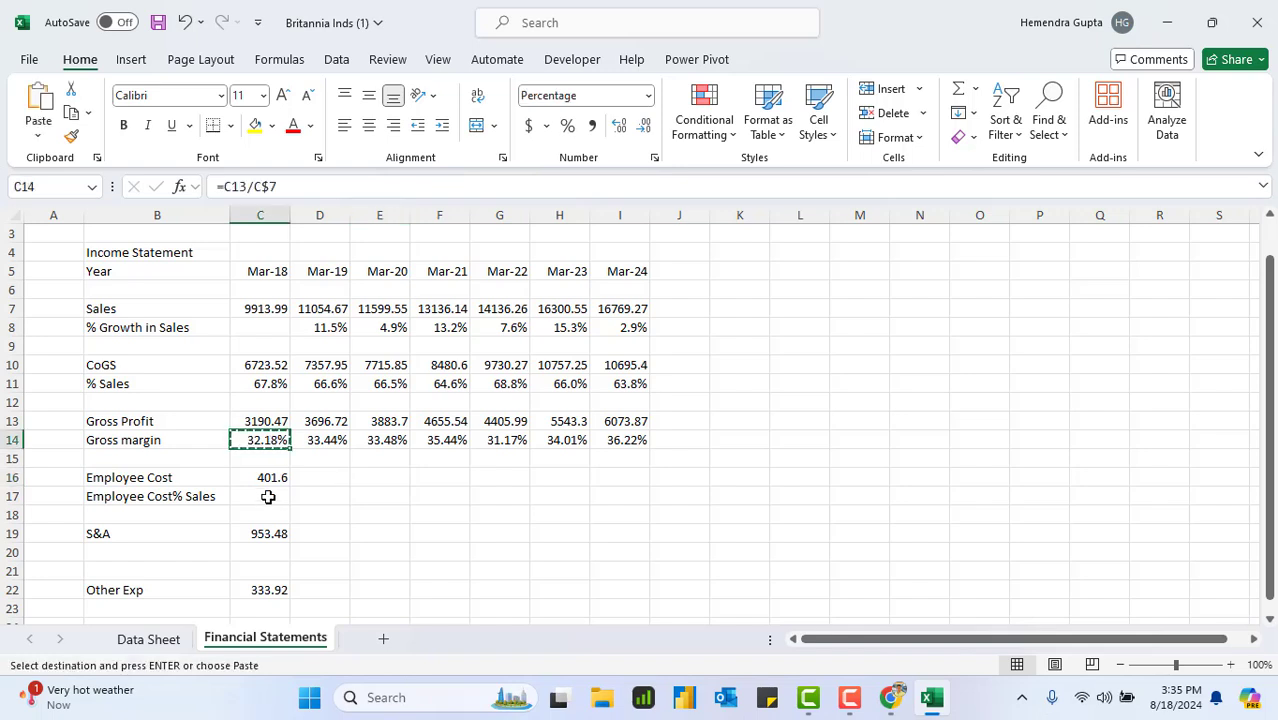
left_click(269, 496)
key("ctrl+v")
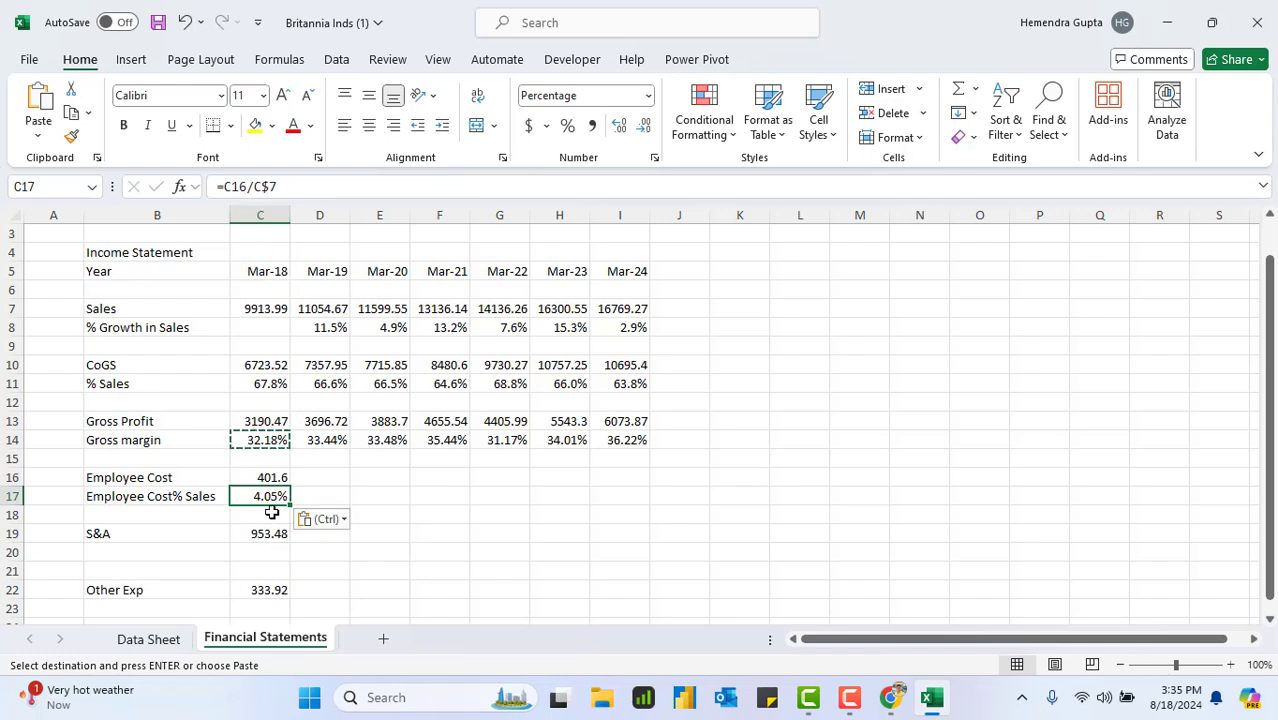
Label cell B20 "S&A% Sales" beneath the S&A row
left_click(114, 552)
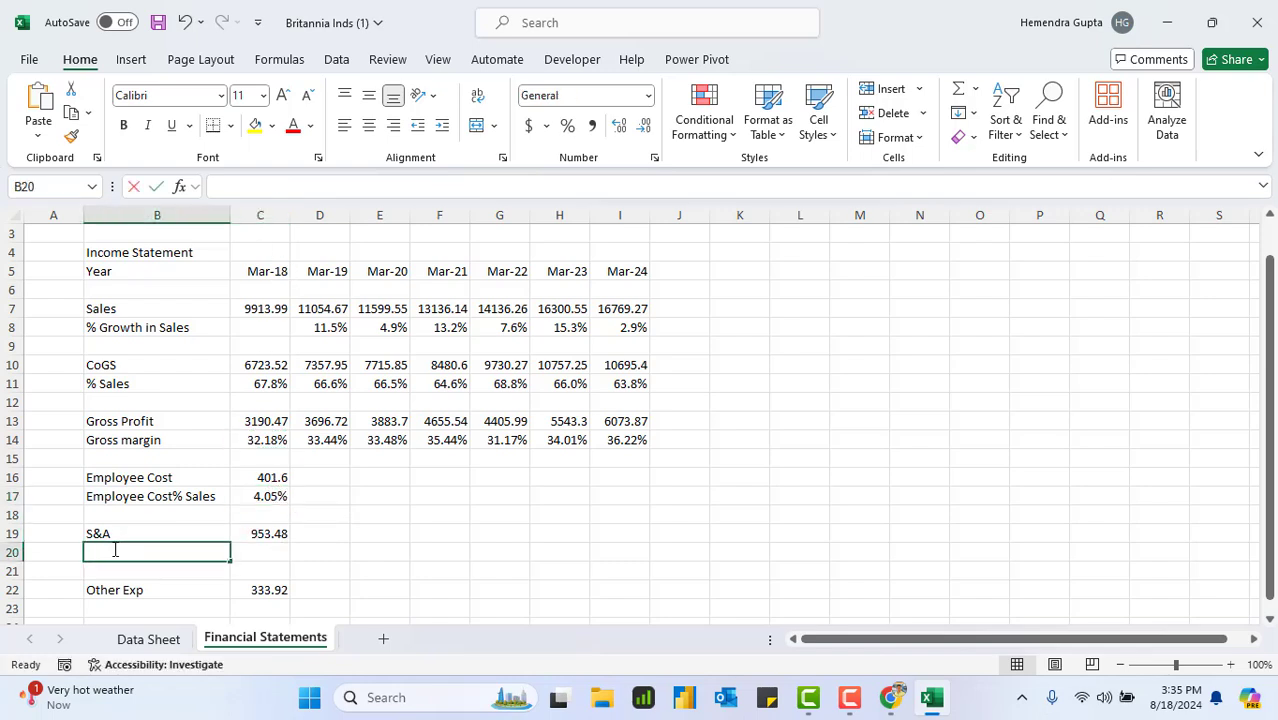
type("S&A&A")
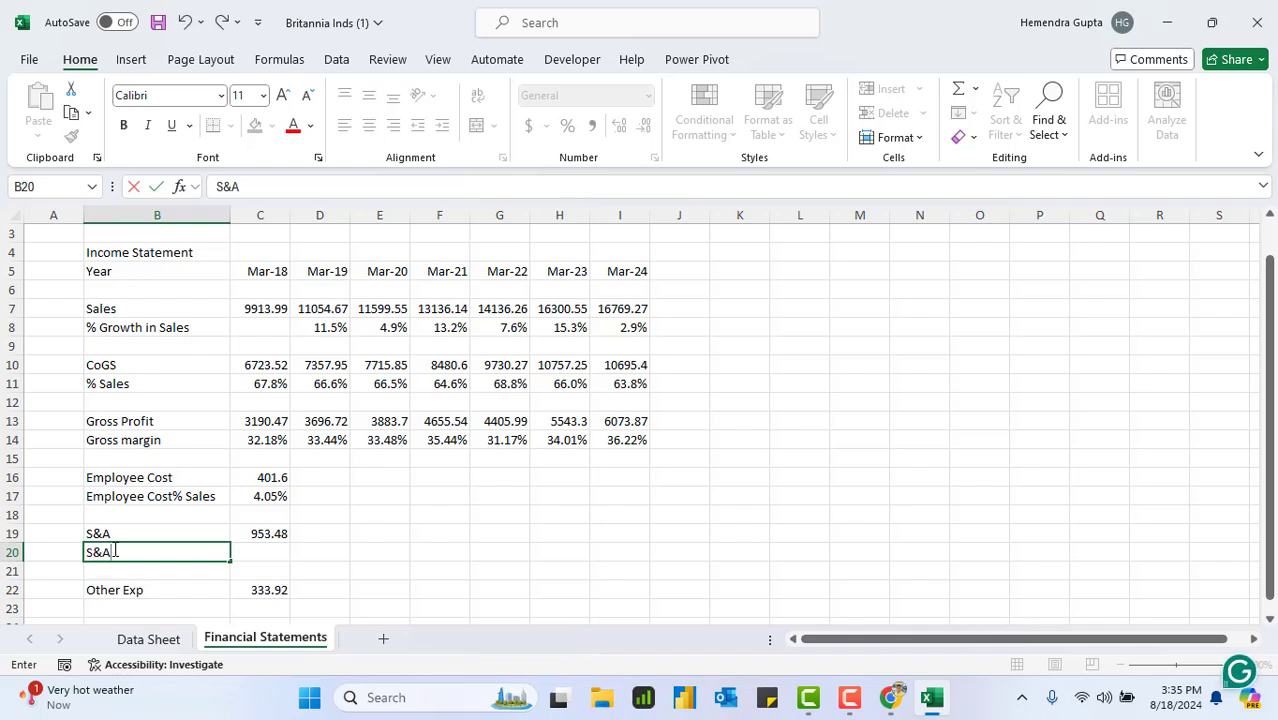
type("% Sales")
Label cell B23 "Other Exp%Sales" beneath the Other Exp row
left_click(114, 608)
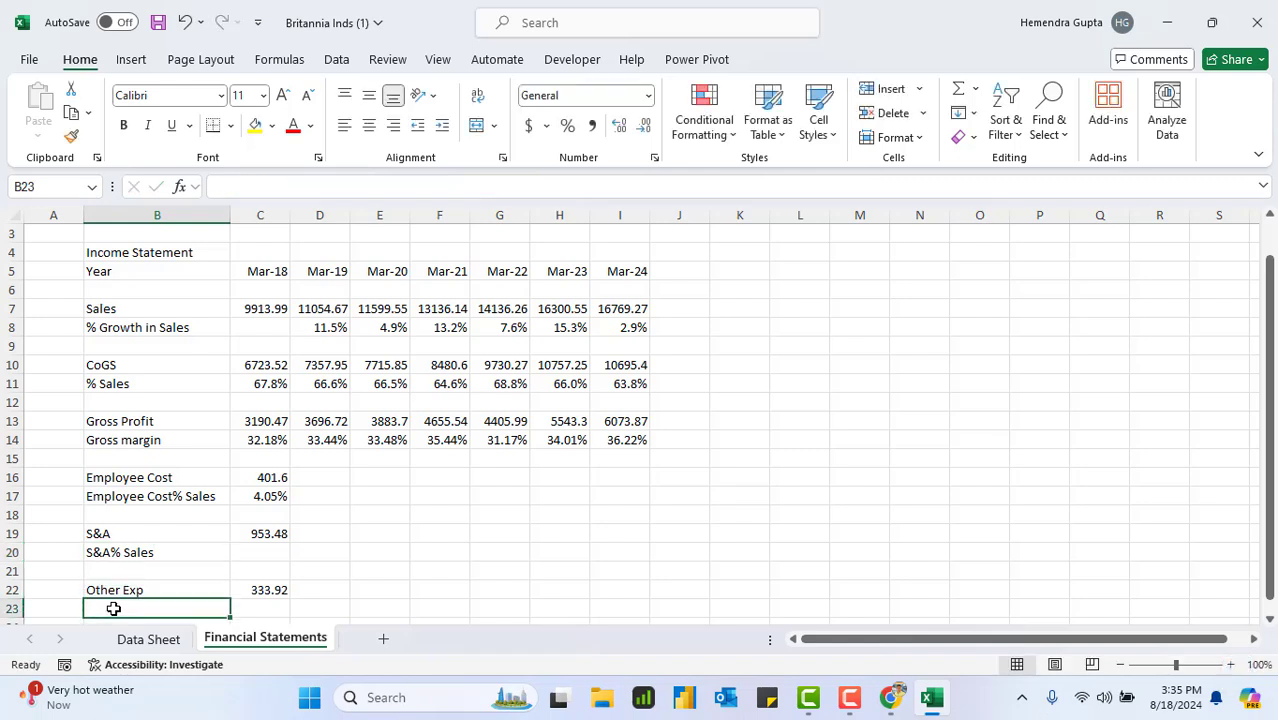
type("Other ")
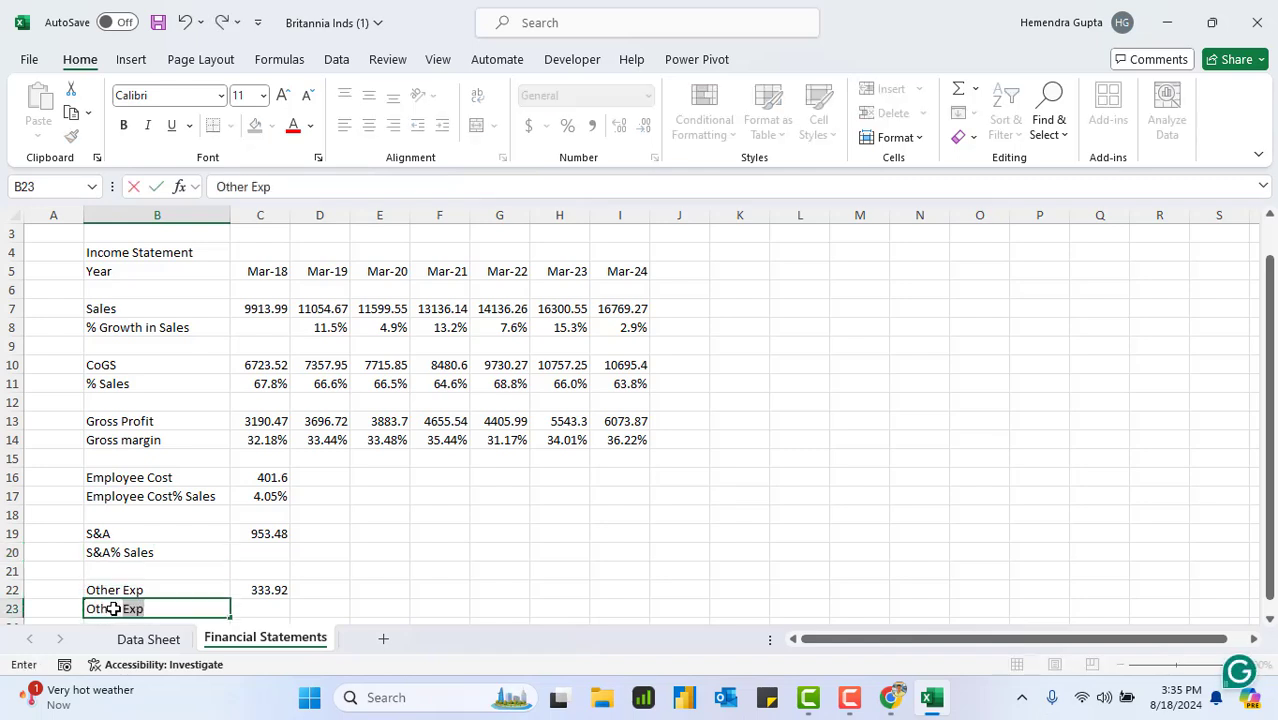
type("Exp%Sale")
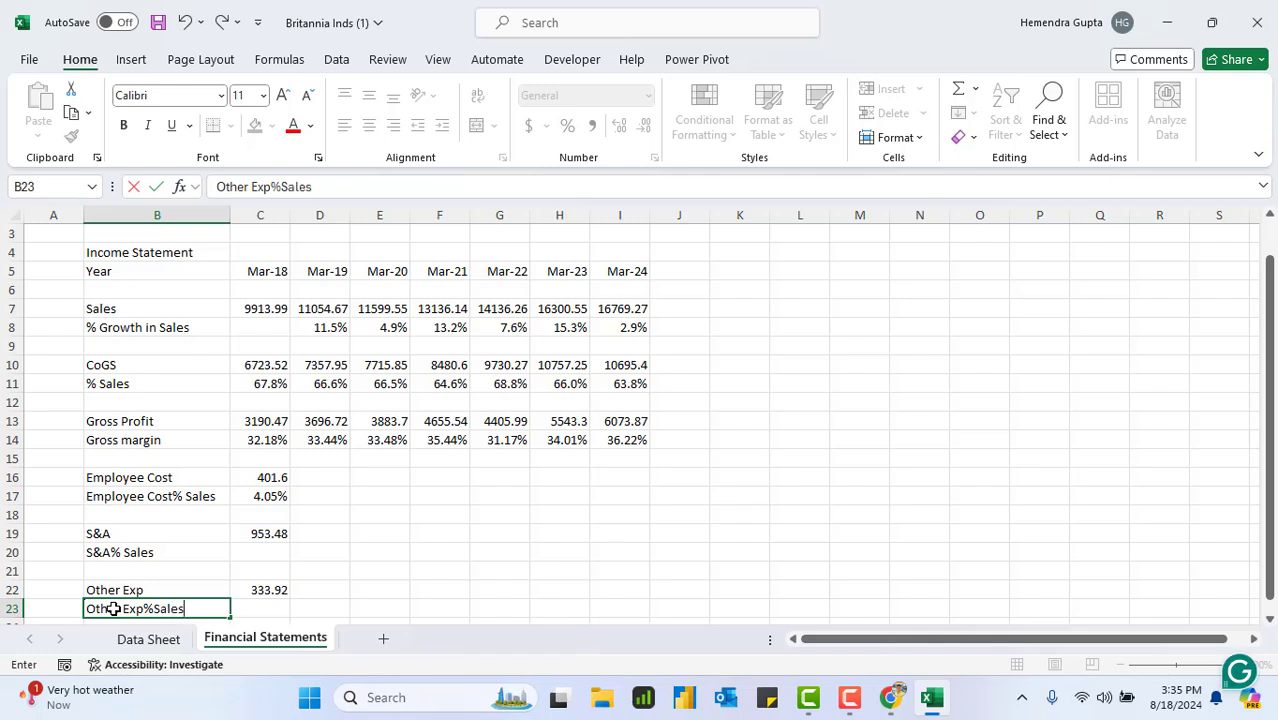
type("s")
Copy the employee cost ratio formula from C17 into C20 and C23 to calculate S&A and other expenses as percentages of sales
left_click(270, 494)
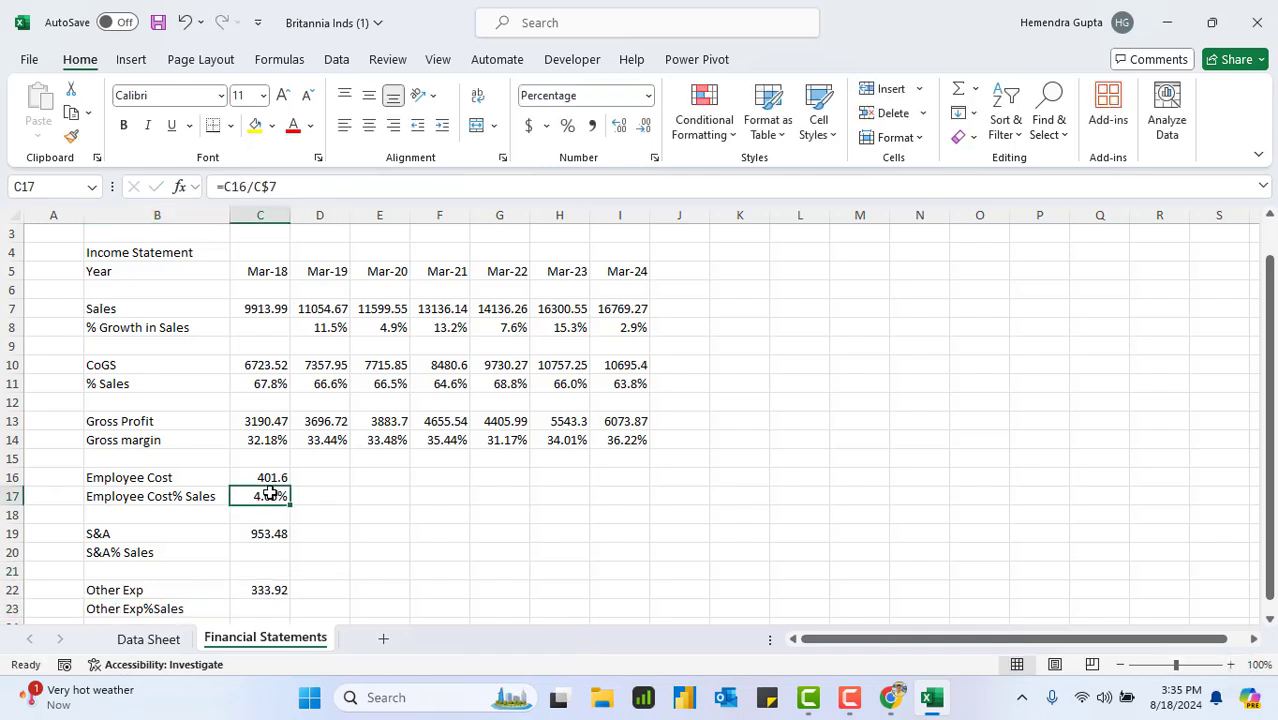
key("ctrl+c")
left_click(251, 533)
left_click(257, 552)
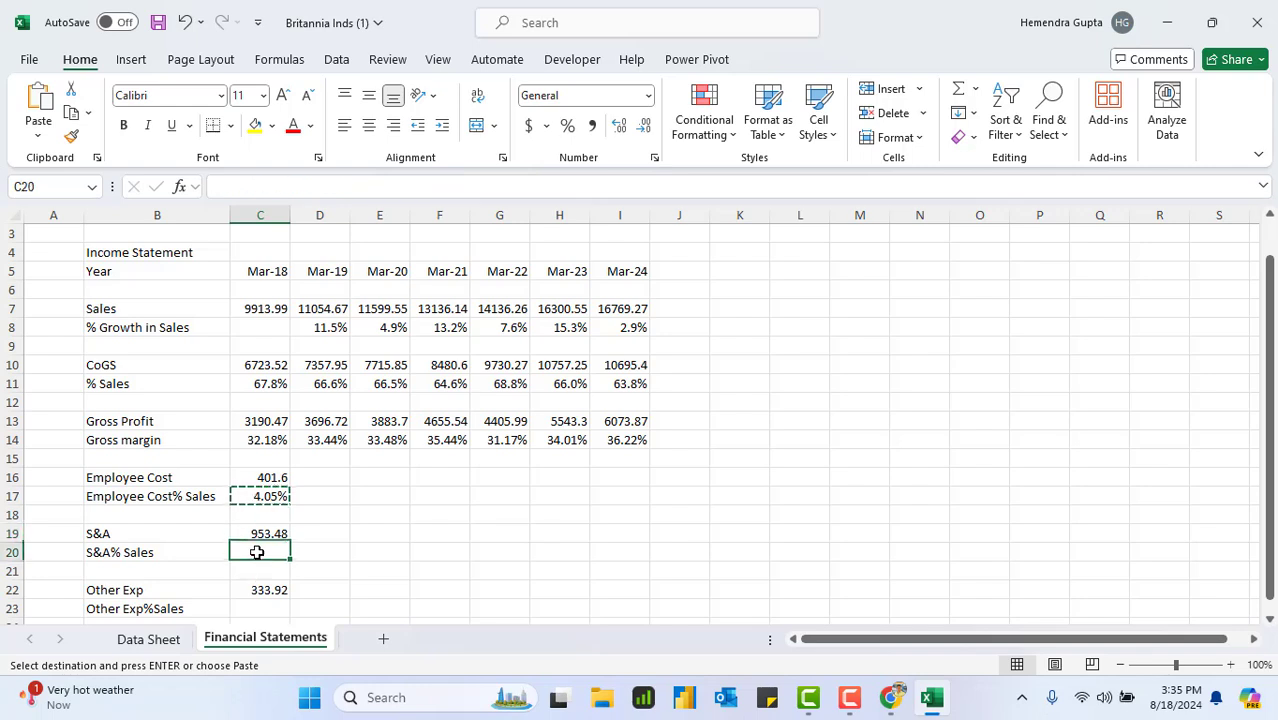
key("ctrl+v")
left_click(274, 609)
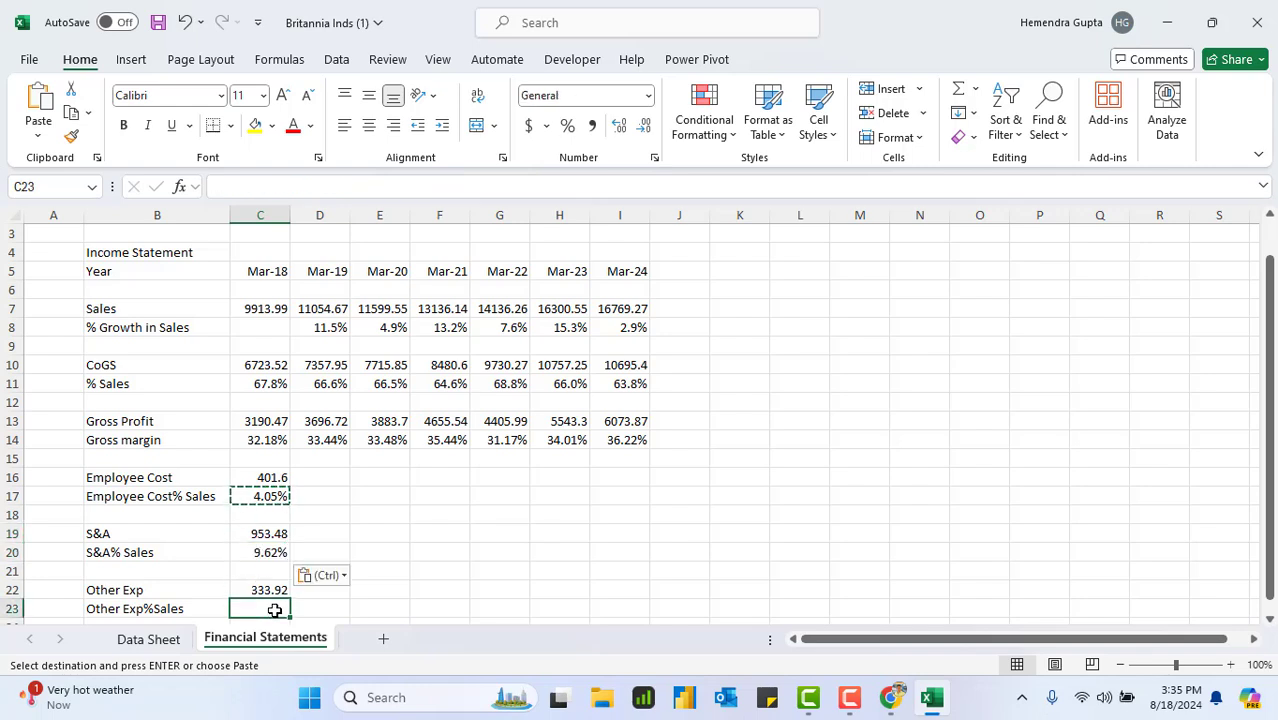
key("ctrl+v")
left_click(318, 517)
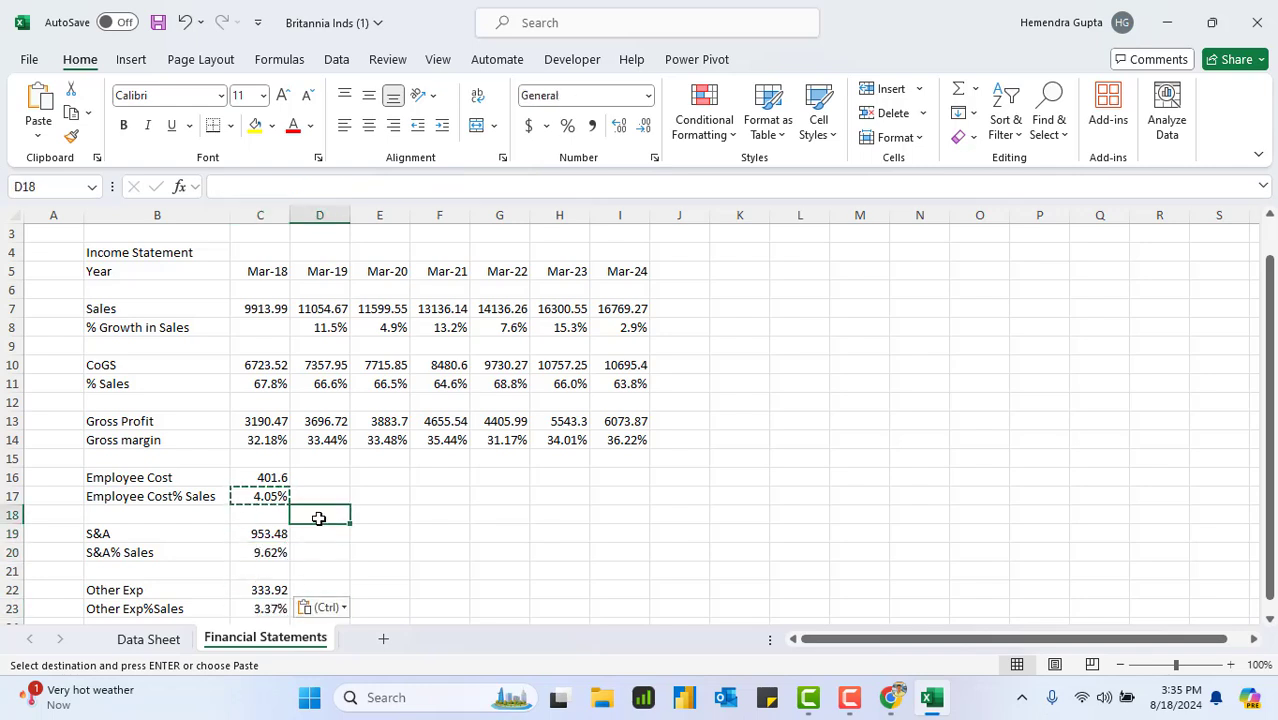
key("Escape")
Fill the expense figures and ratios in C16:C23 across to column I for Mar-19 through Mar-24
left_click(326, 551)
left_click(273, 474)
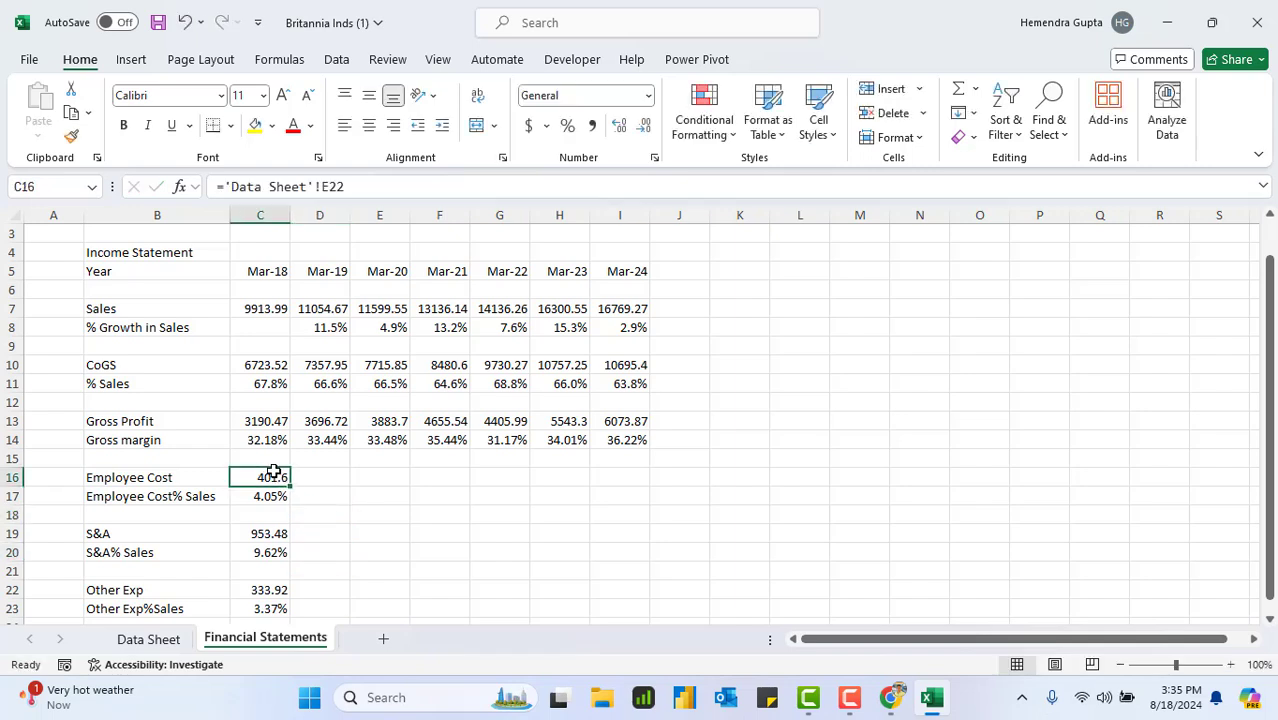
left_click_drag(273, 474, 631, 612)
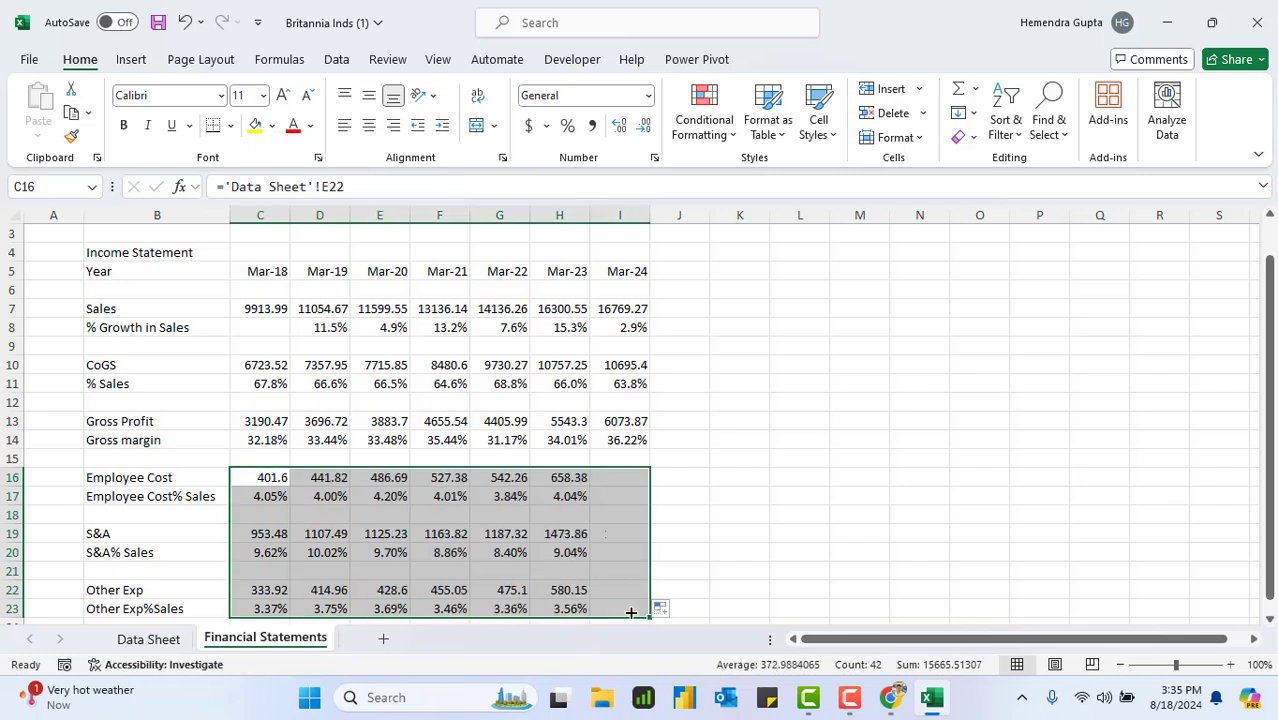
left_click(690, 530)
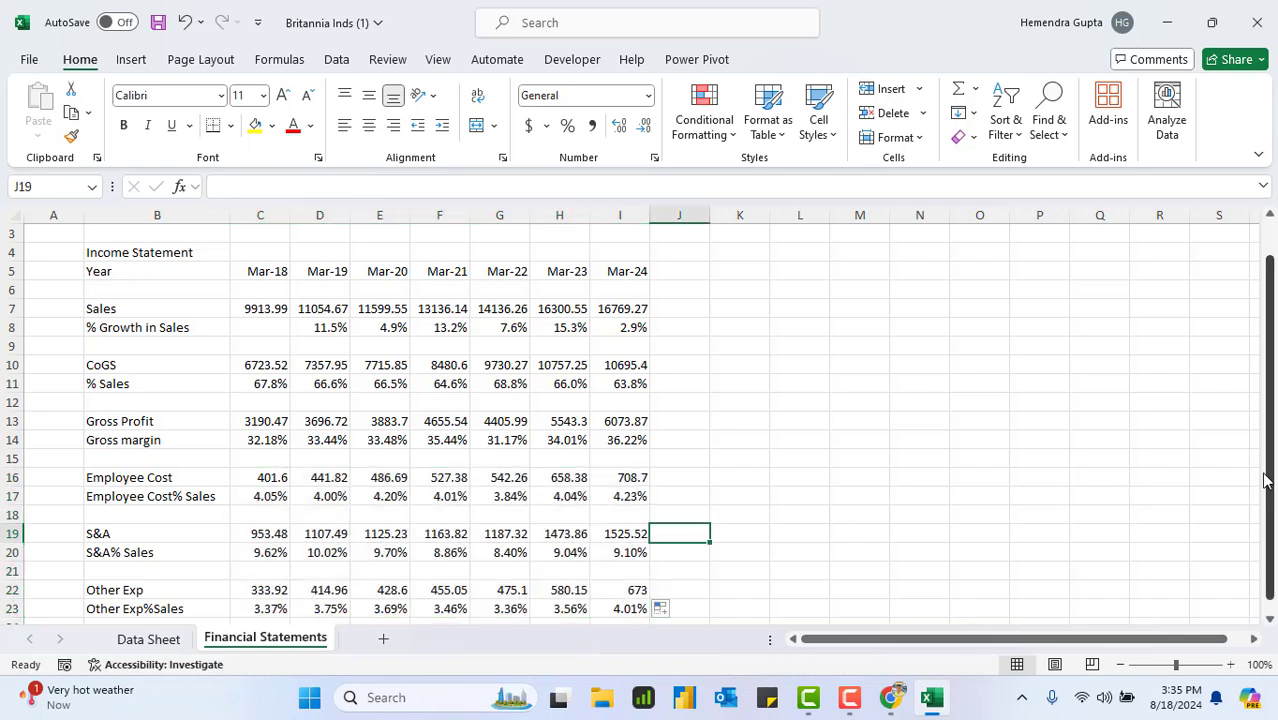
Label cell B25 "EBIDTA" below the other expenses rows
left_click_drag(1265, 478, 1265, 486)
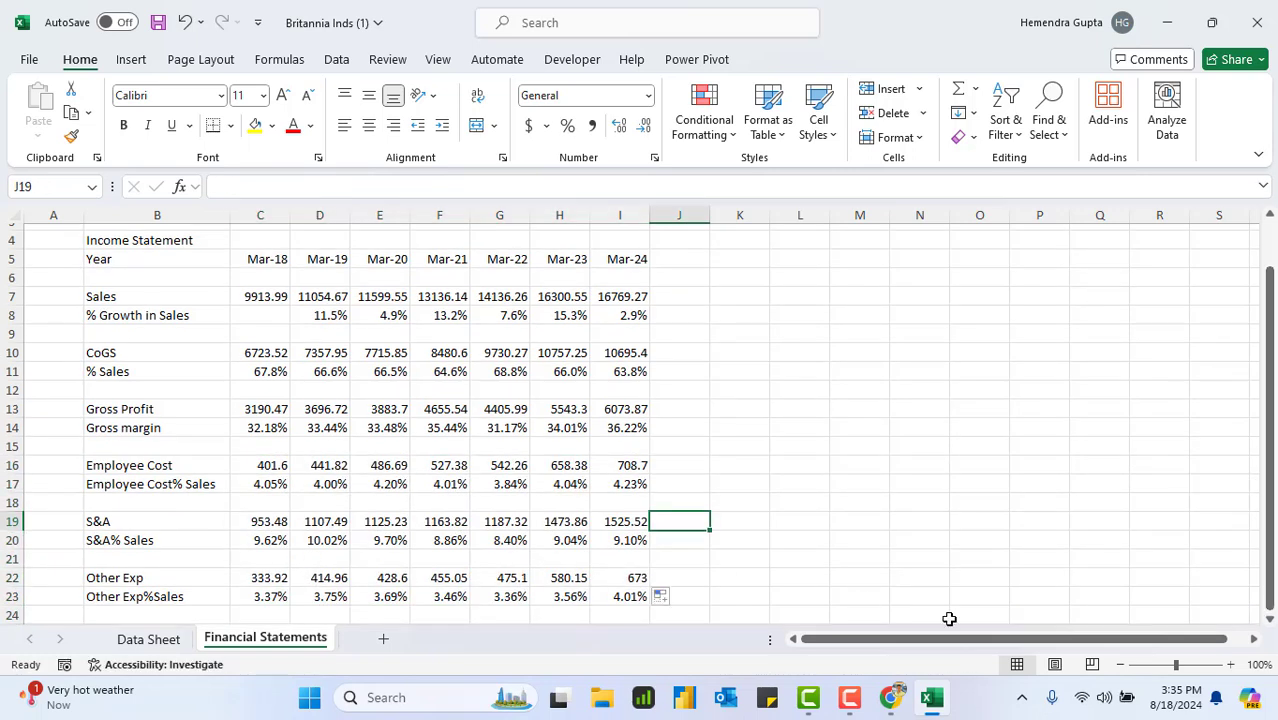
scroll(260, 605, "down", 1)
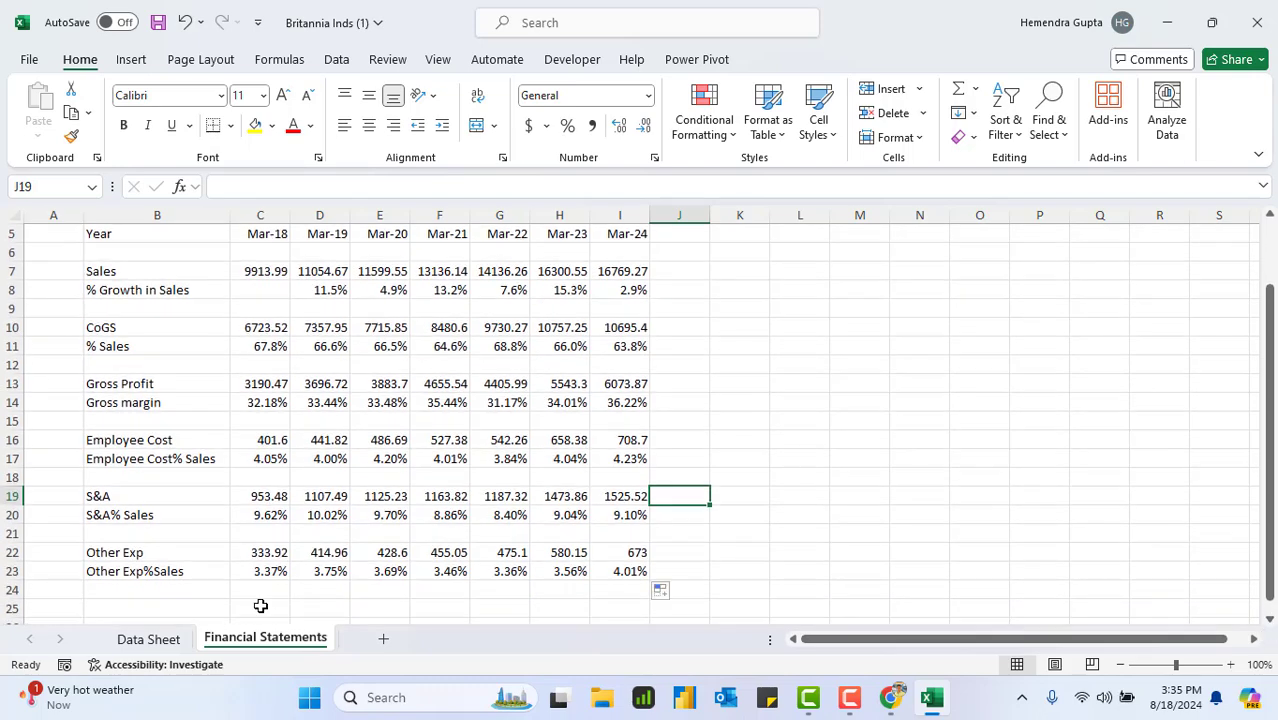
left_click(126, 607)
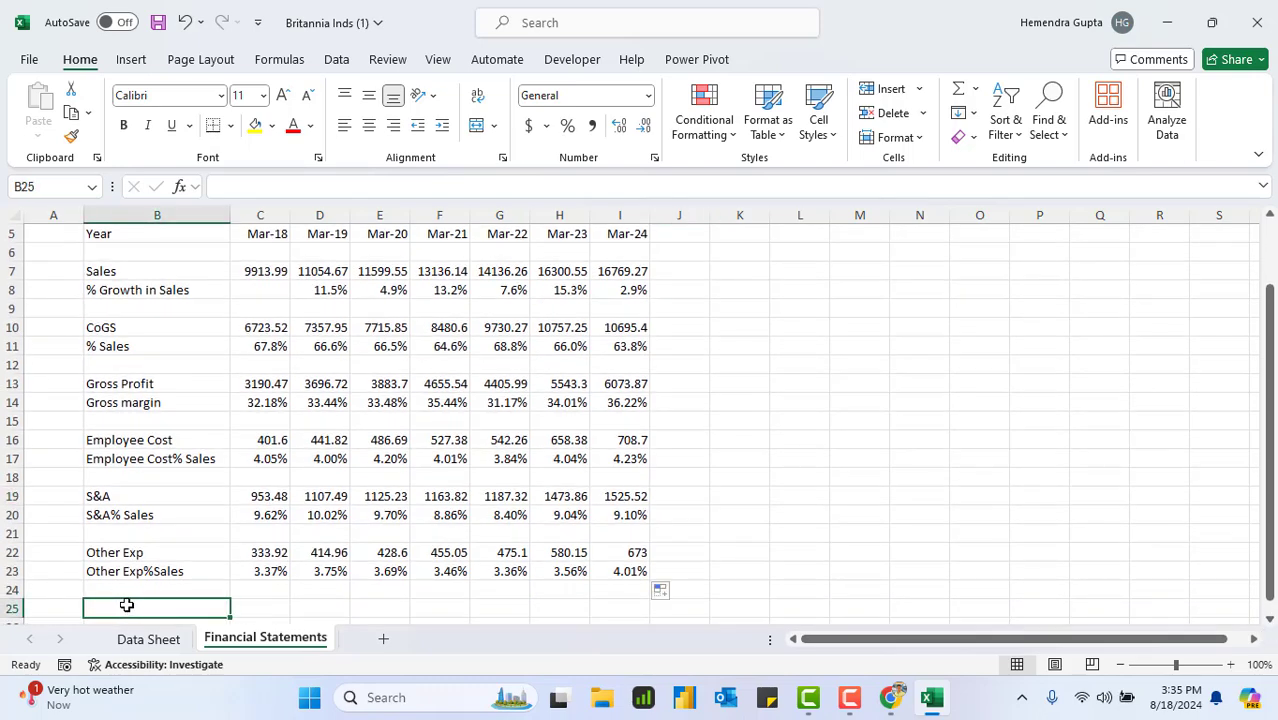
type("EBIDTA")
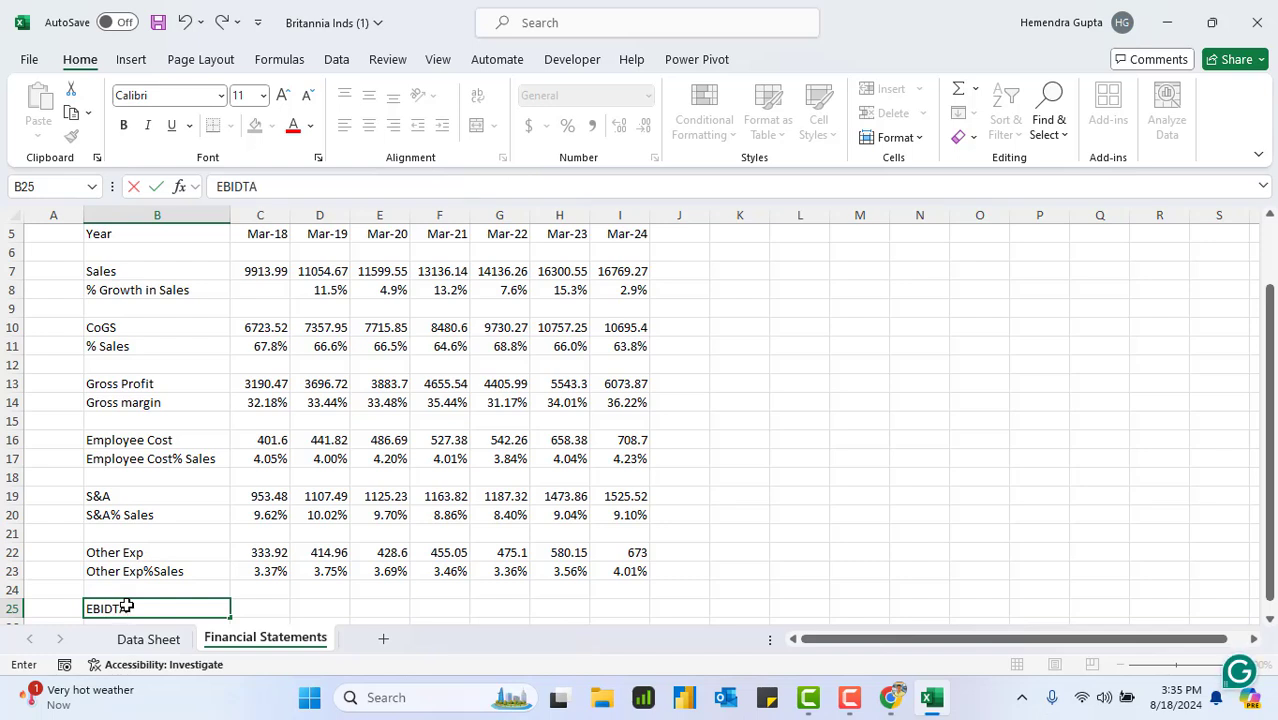
Calculate EBIDTA in C25 with =C13-C16-C19-C22 and fill the formula across to I25
left_click(264, 604)
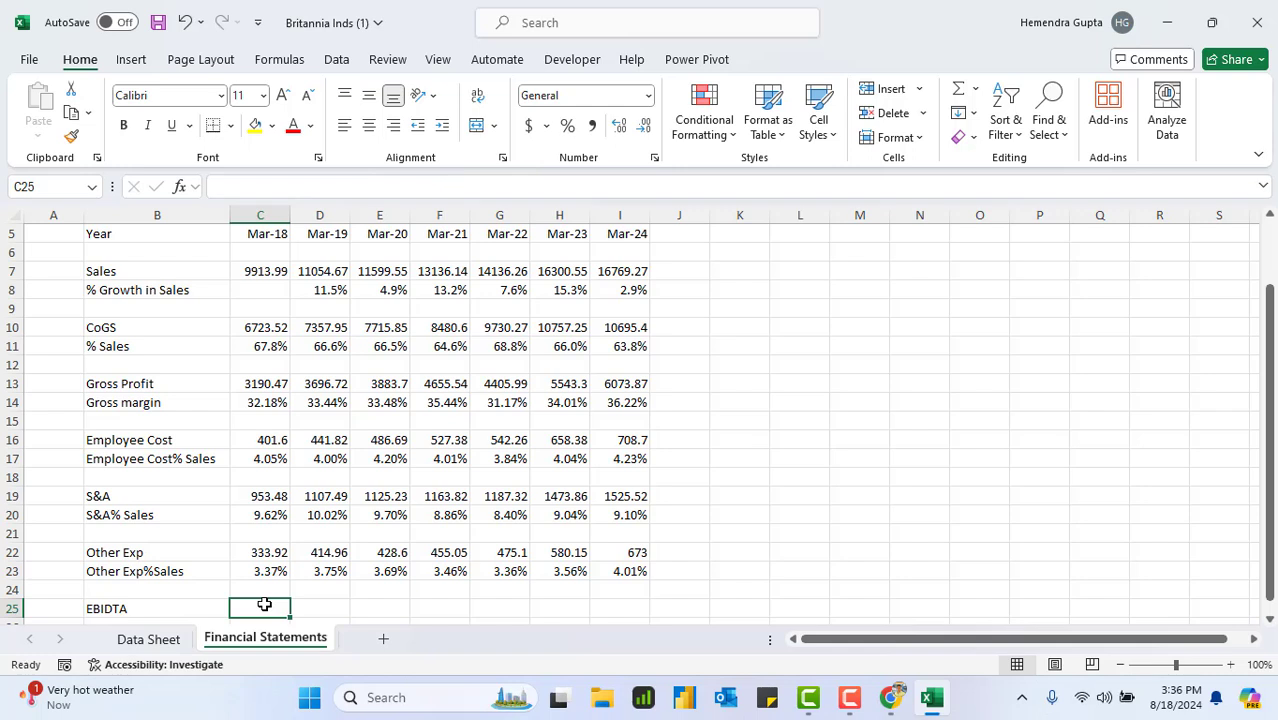
type("=")
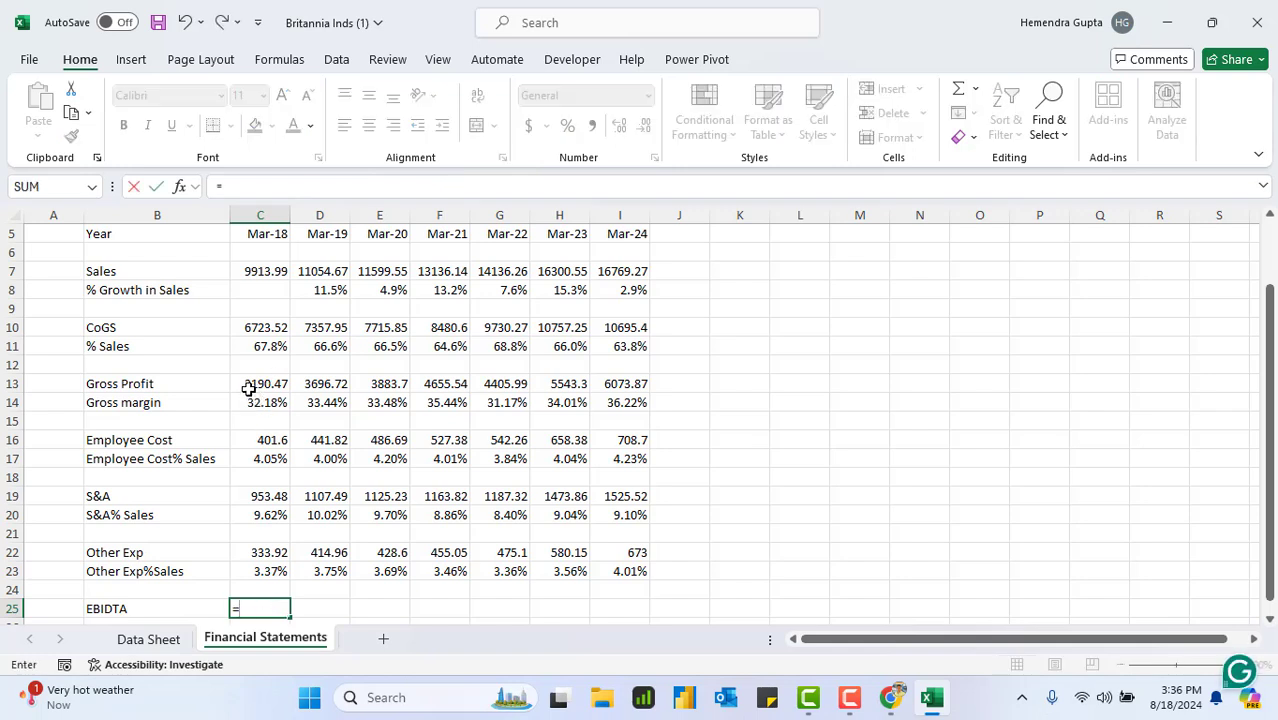
left_click(258, 385)
type("-")
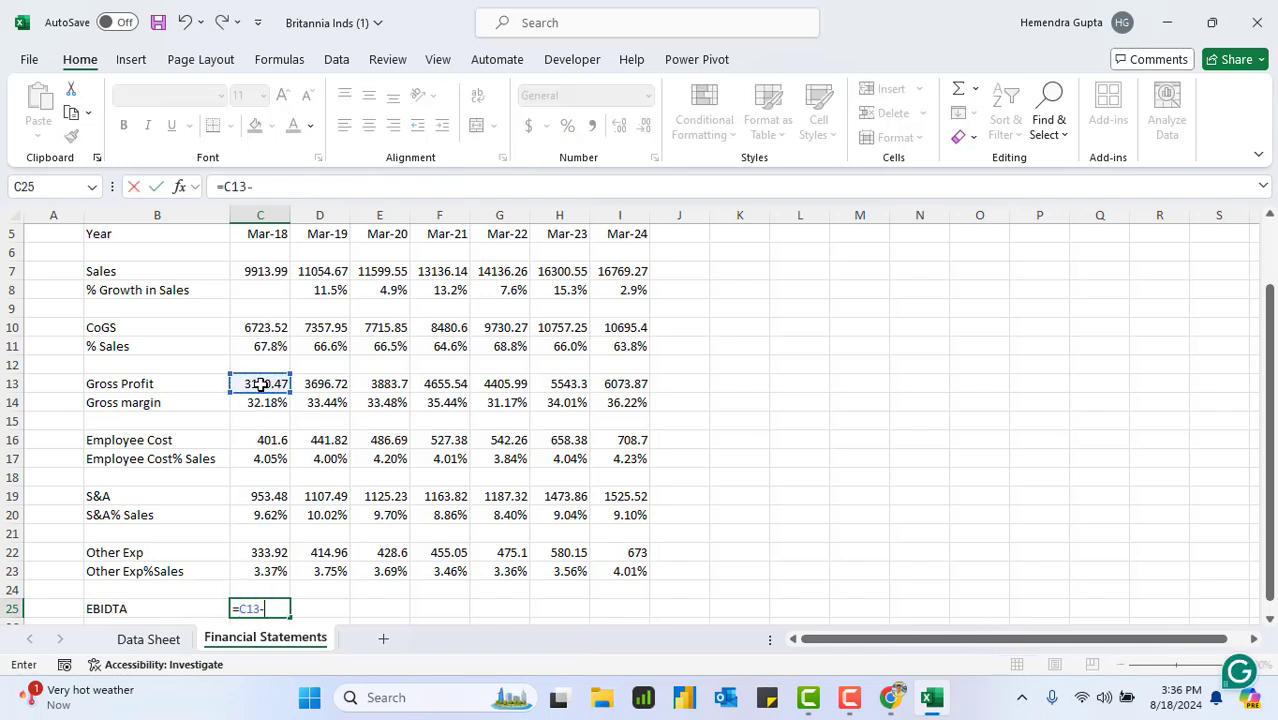
left_click(268, 441)
type("-")
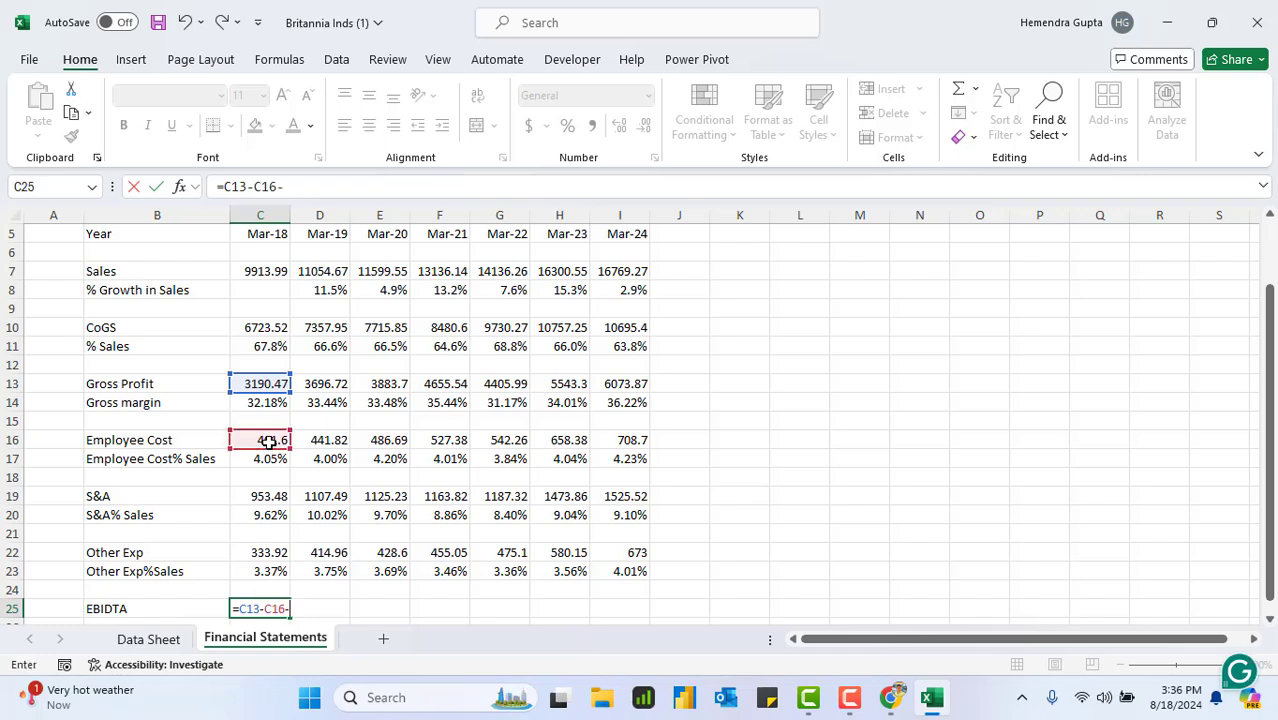
left_click(268, 500)
type("-")
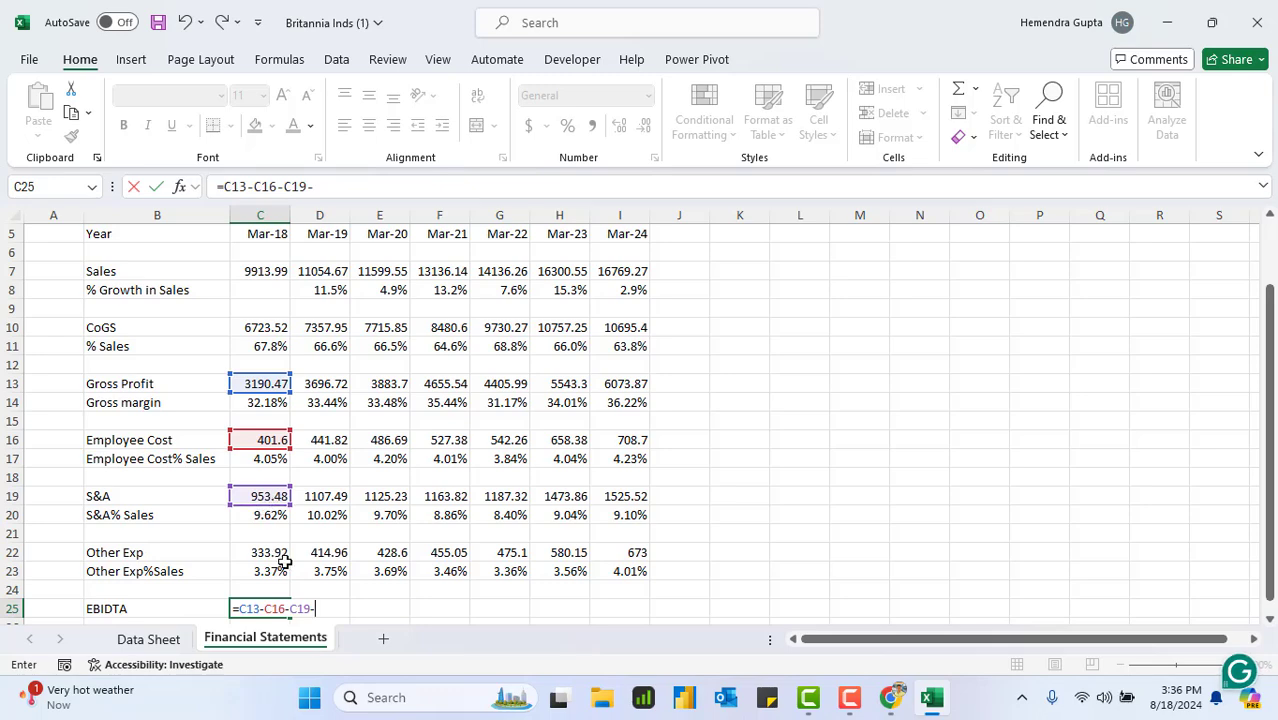
left_click(270, 552)
key("Return")
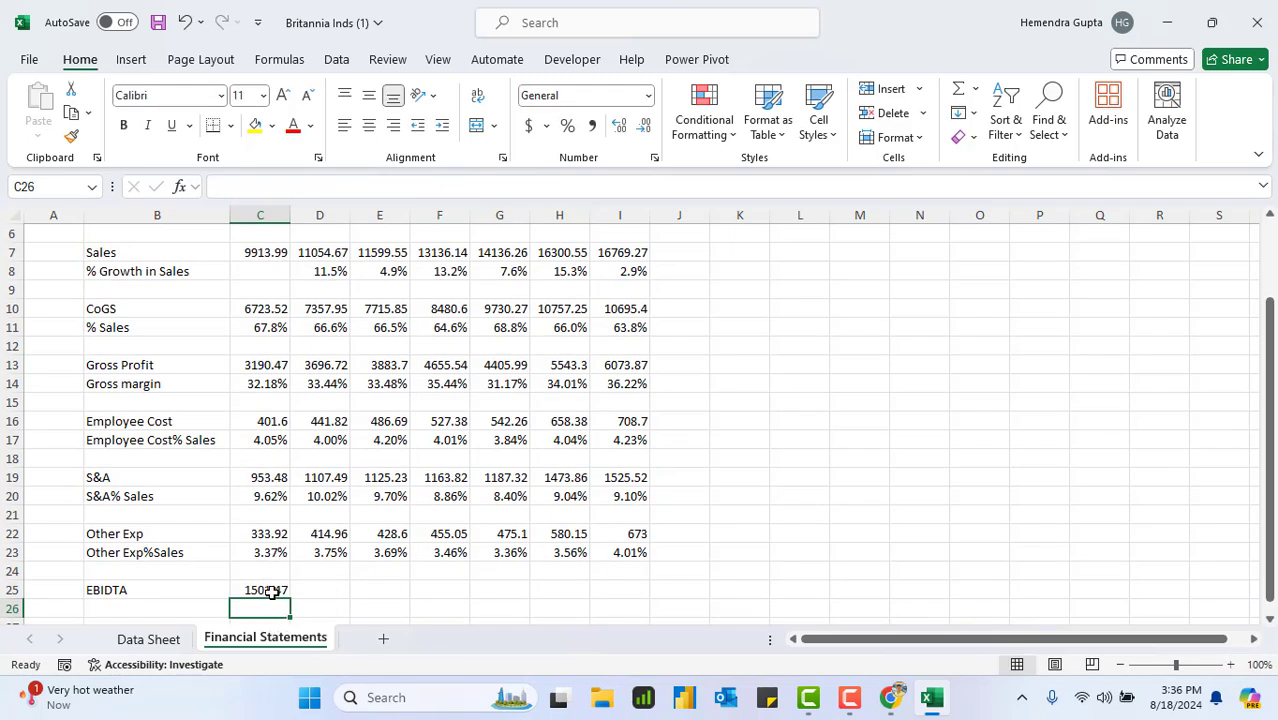
left_click(272, 590)
left_click_drag(291, 598, 640, 596)
Label cell B26 "EBIDTA margin" beneath the EBIDTA row
left_click(124, 606)
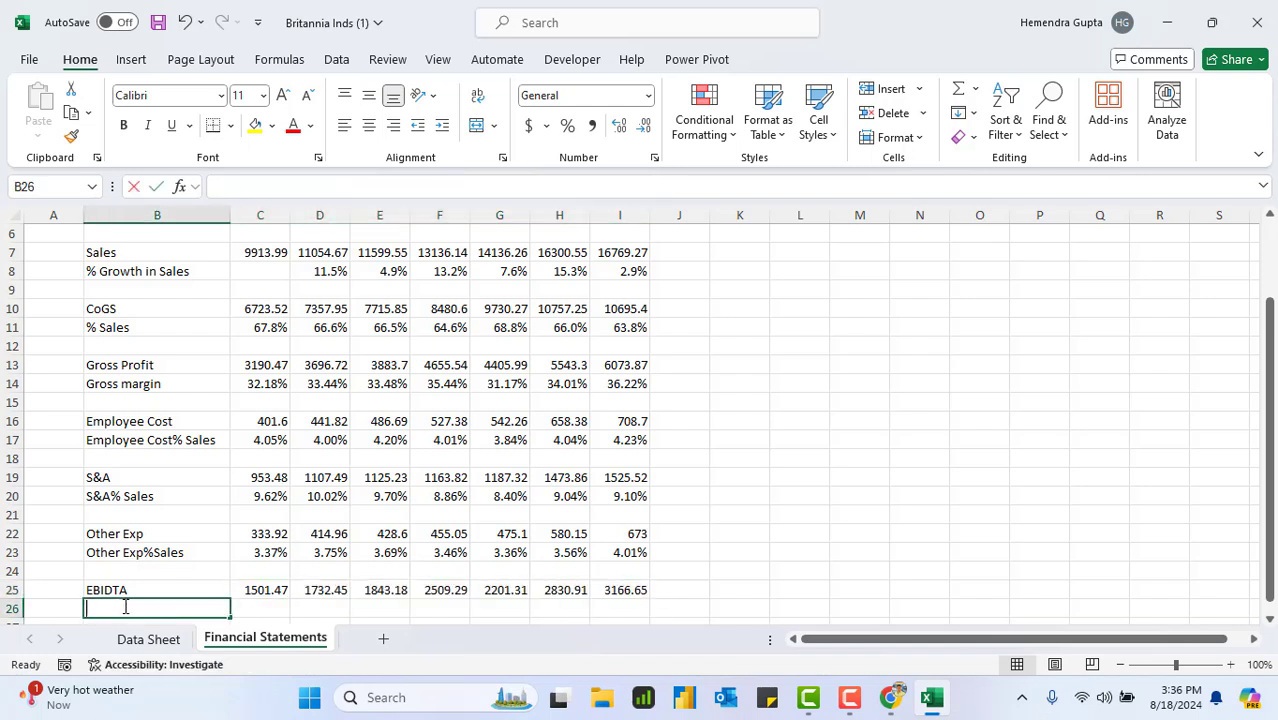
type("EBIDTA")
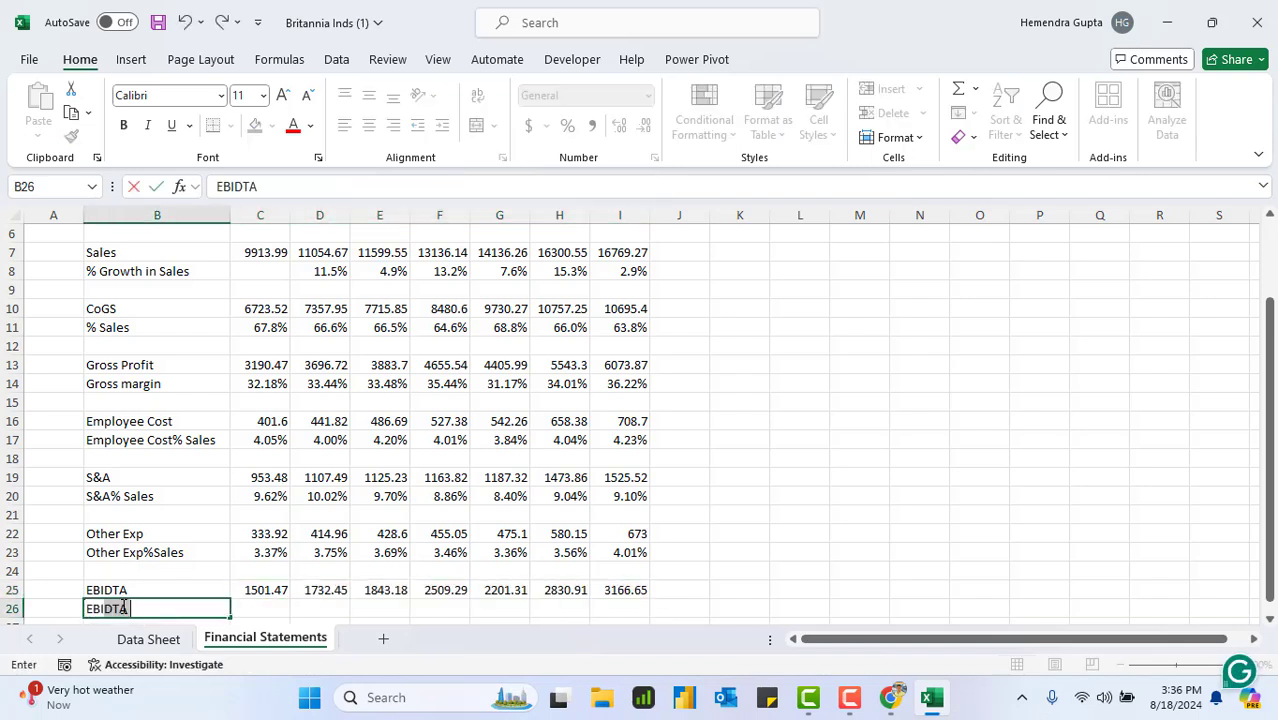
type(" margin")
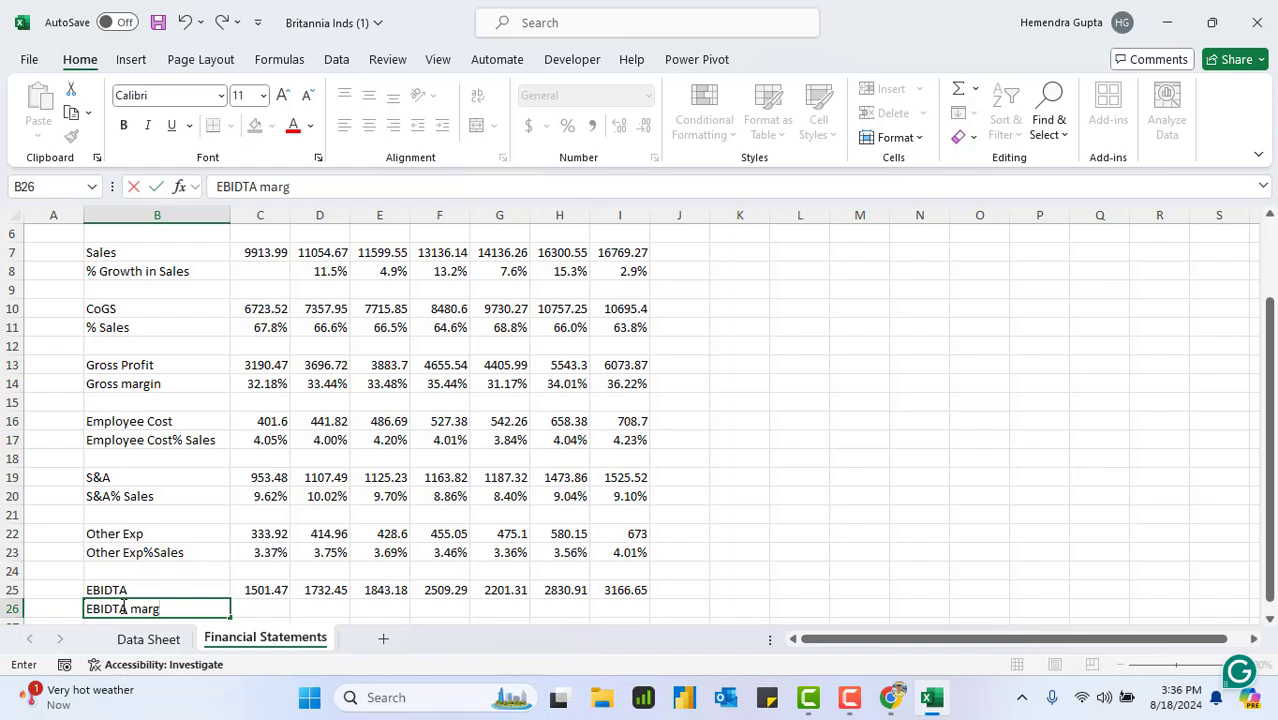
left_click(275, 612)
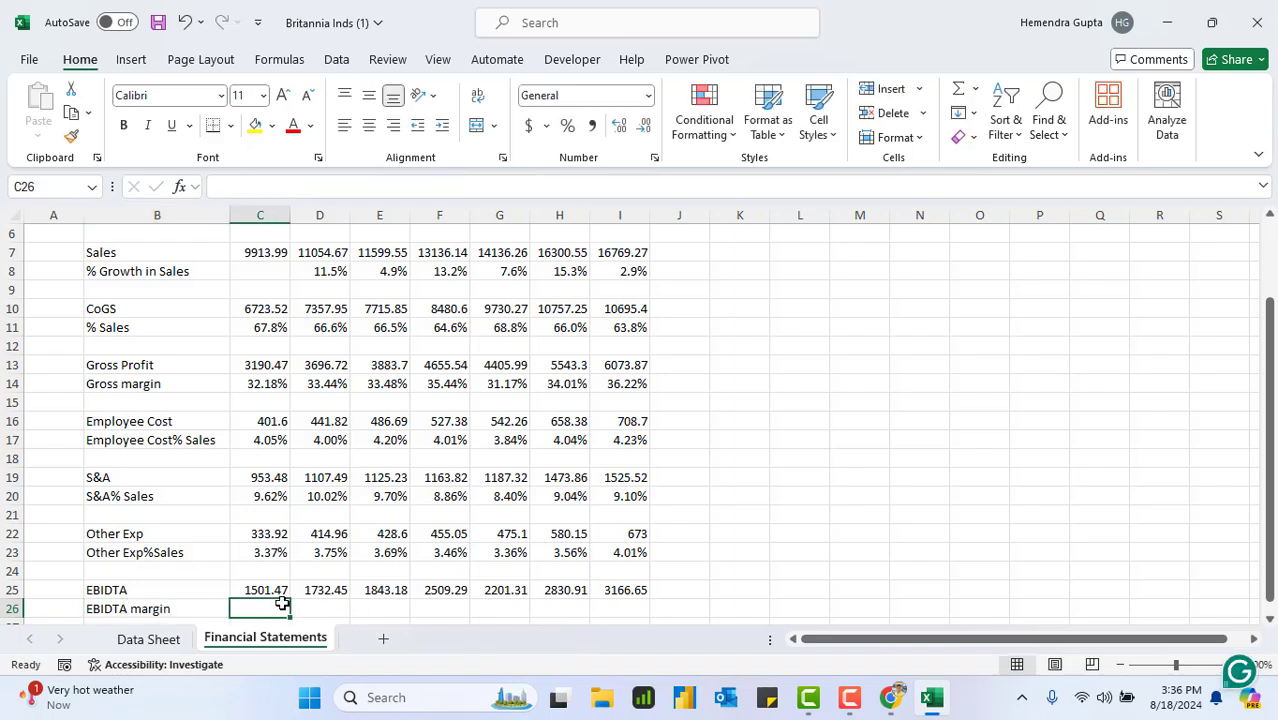
Copy the sales ratio formula from C23 into C26 for the EBIDTA margin and fill it across to I26
left_click(270, 554)
key("ctrl+c")
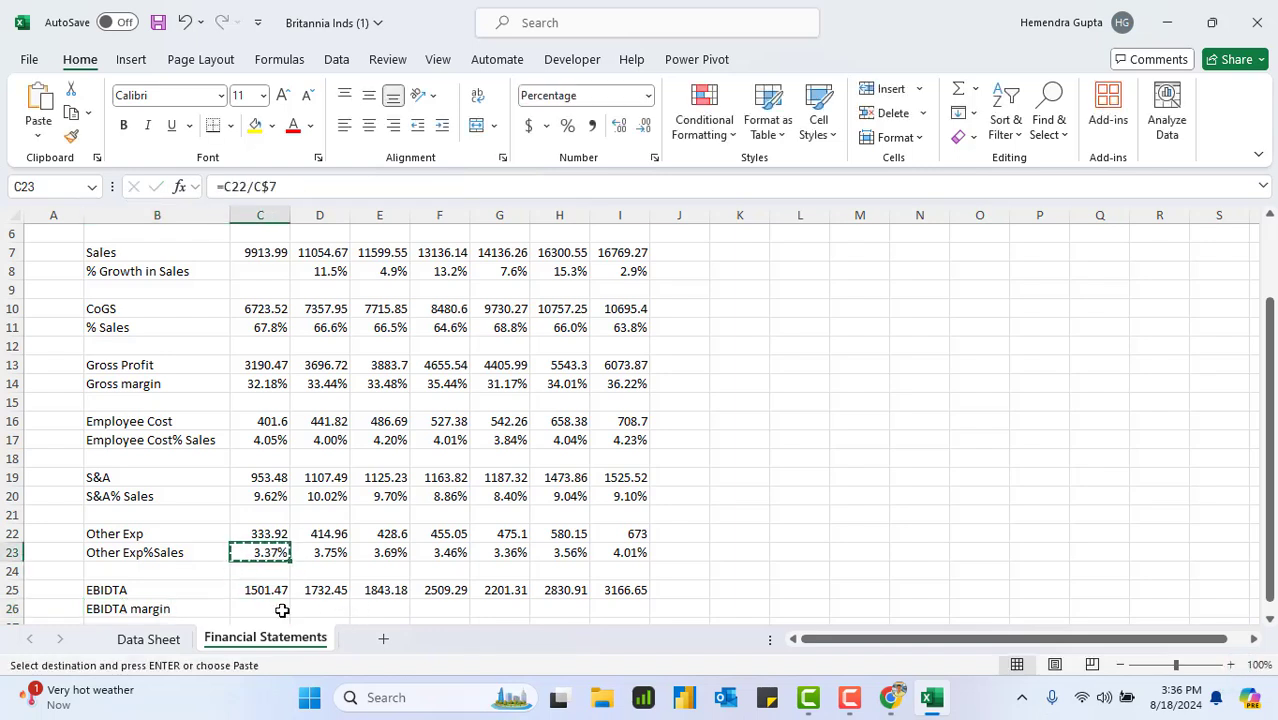
left_click(275, 610)
key("ctrl+v")
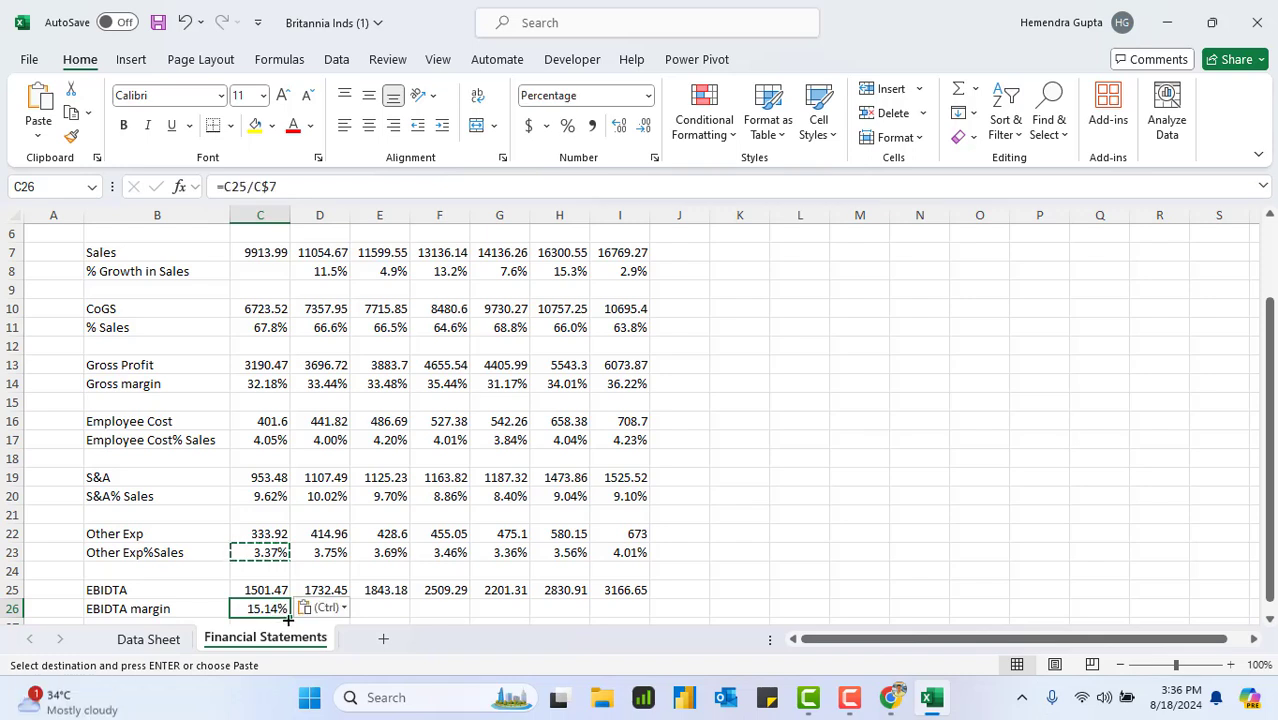
left_click_drag(289, 617, 646, 612)
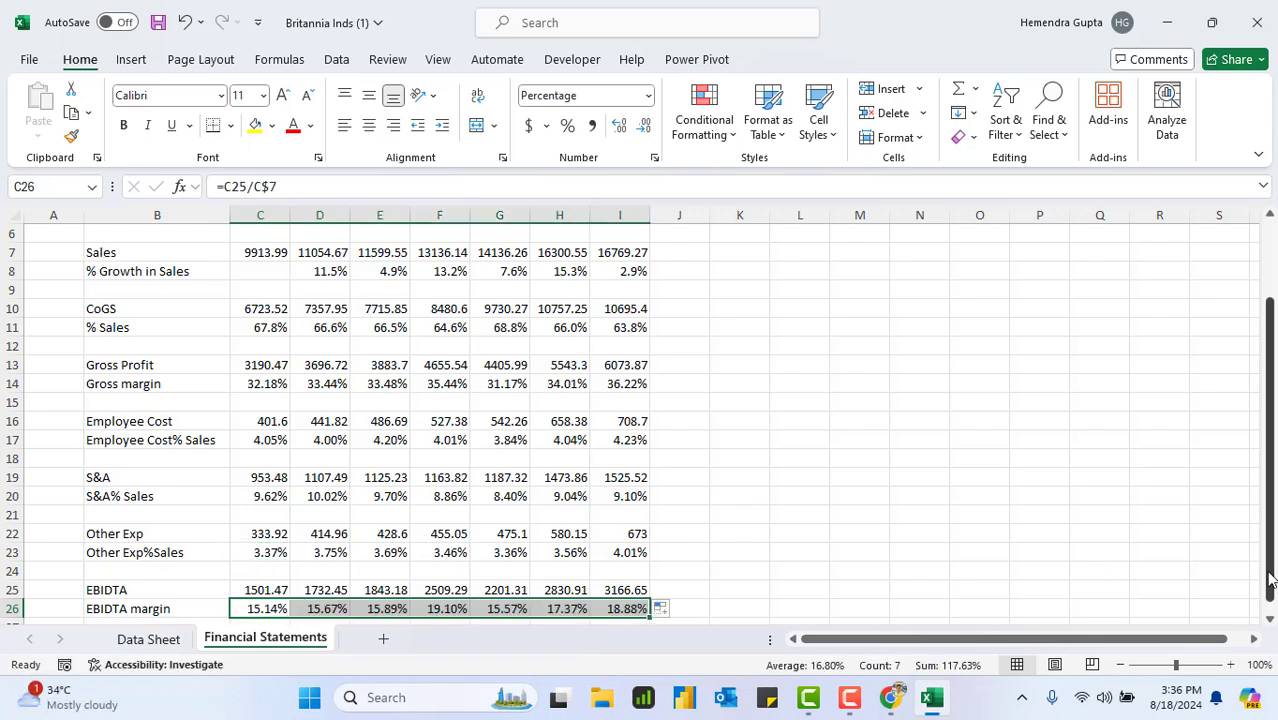
left_click_drag(1269, 572, 1269, 582)
left_click(618, 612)
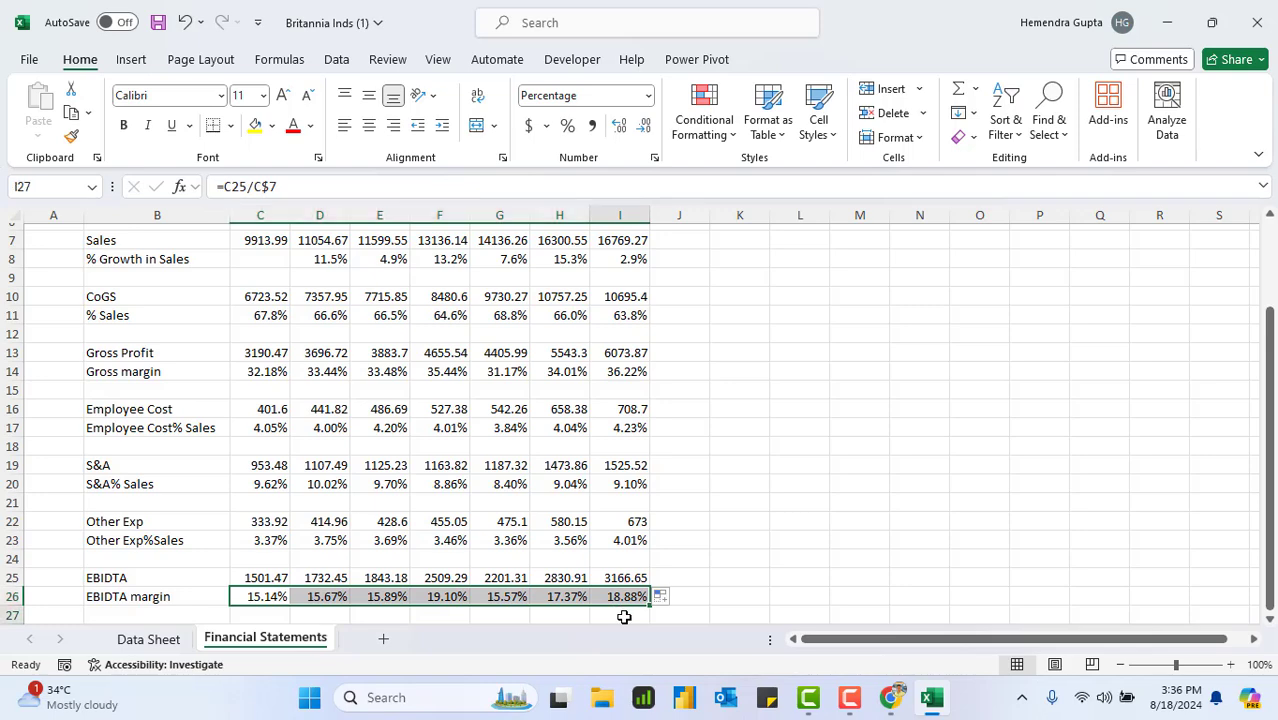
Label cell B28 "Depreciation" below the EBIDTA margin row
left_click(1270, 619)
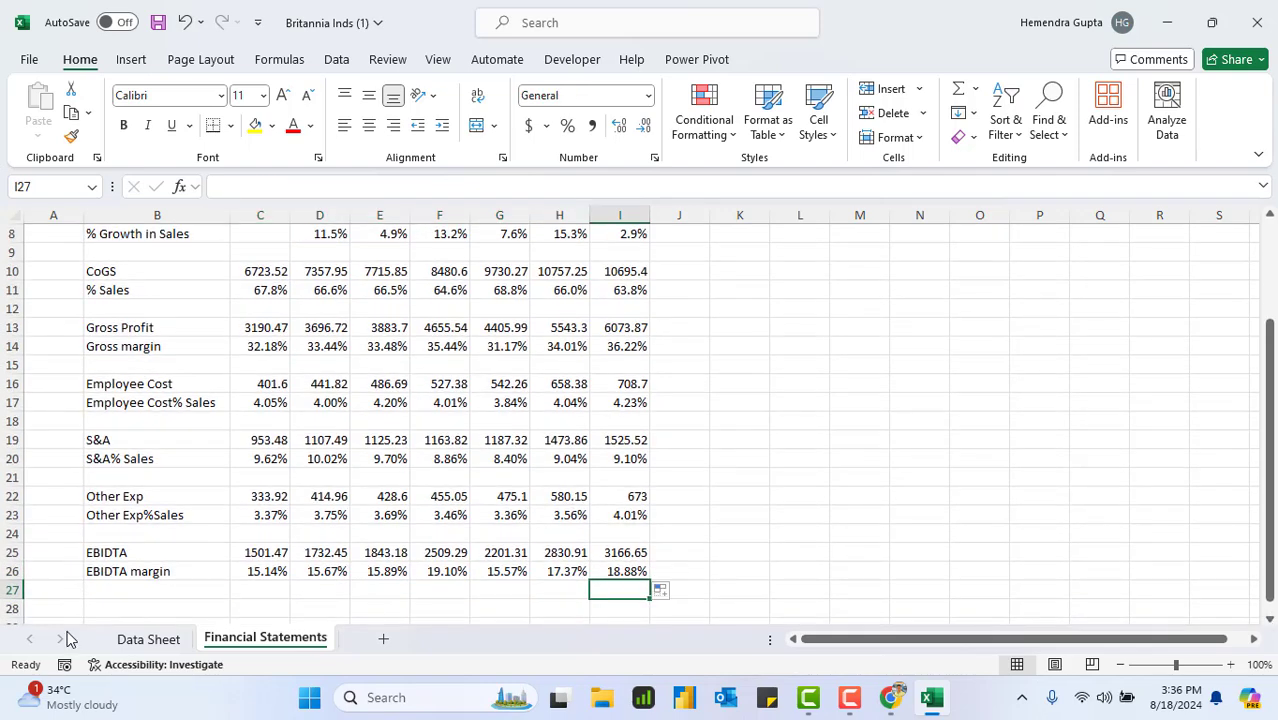
left_click(124, 604)
type("De")
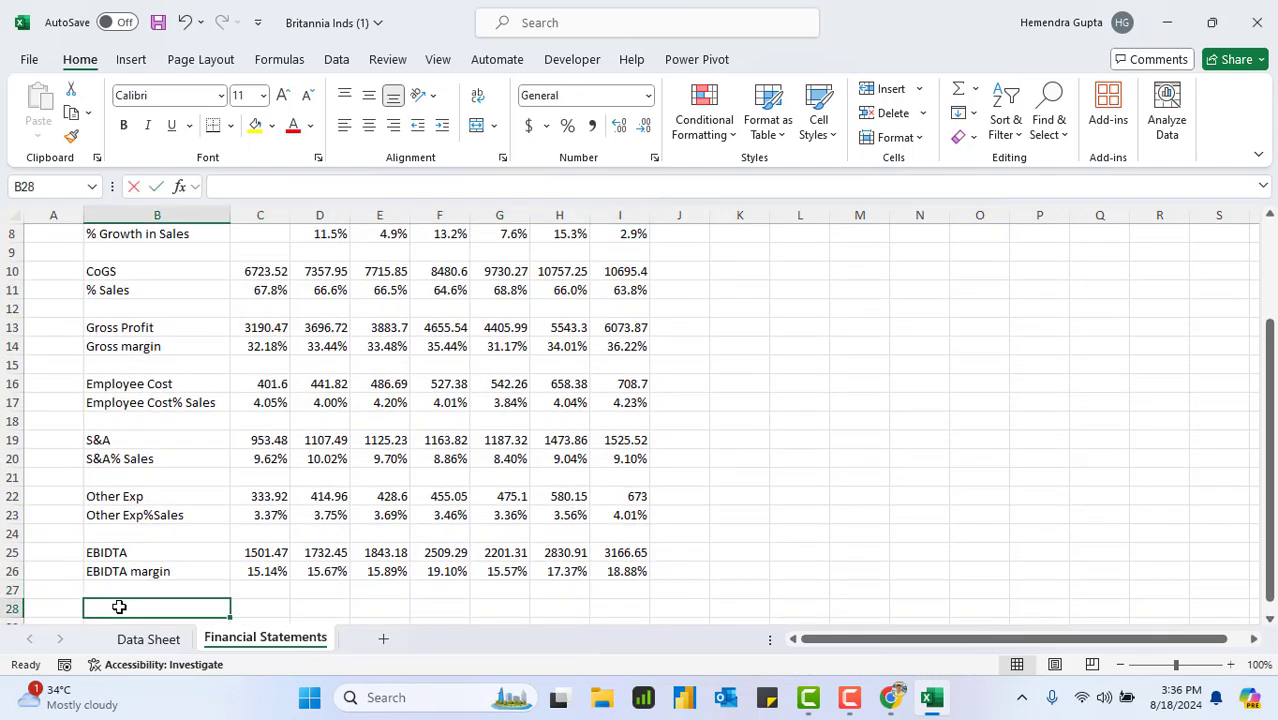
type("preciat")
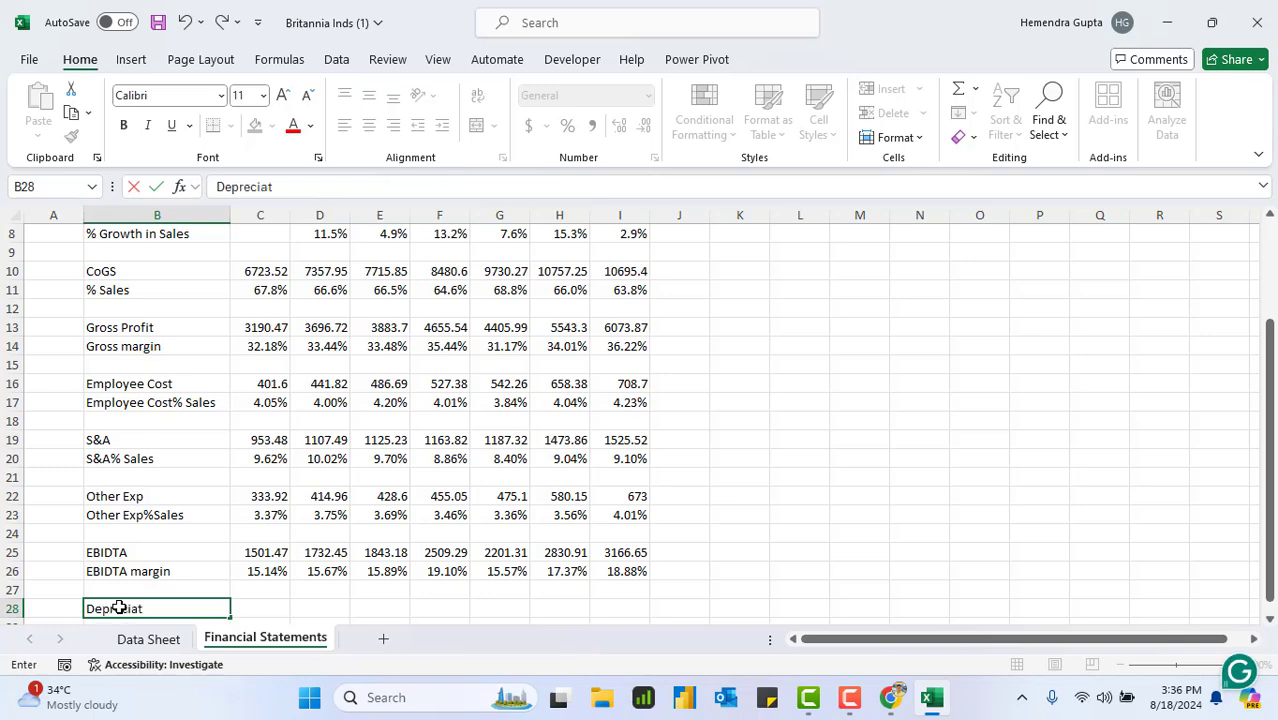
type("ion")
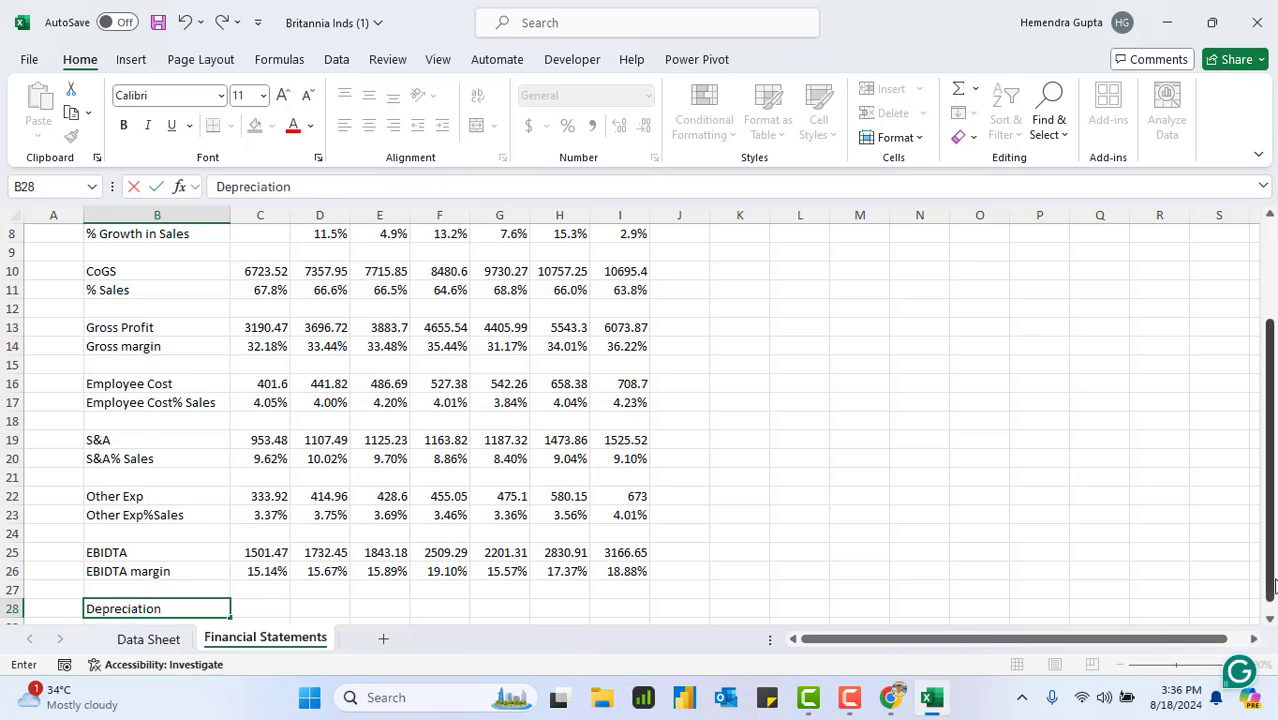
left_click(1269, 619)
left_click(1269, 619)
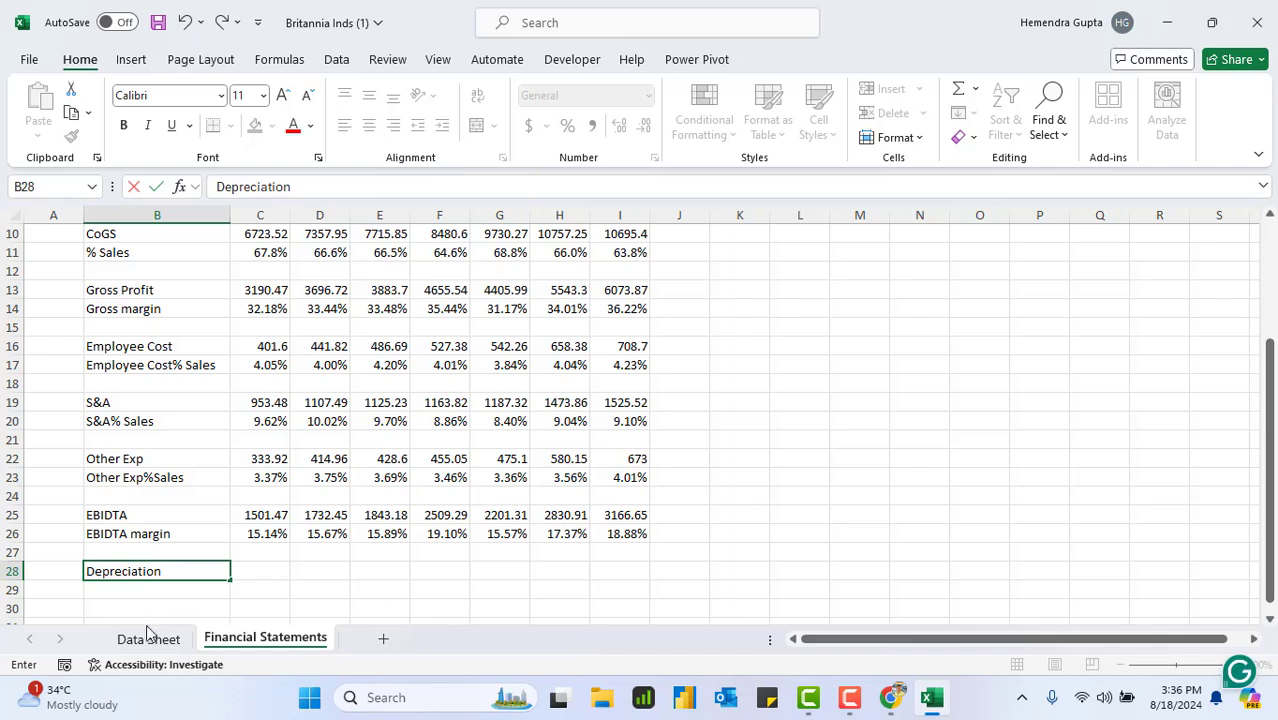
Label cell B29 "Dep % Sales" directly beneath the Depreciation label
double_click(130, 591)
type("Dep")
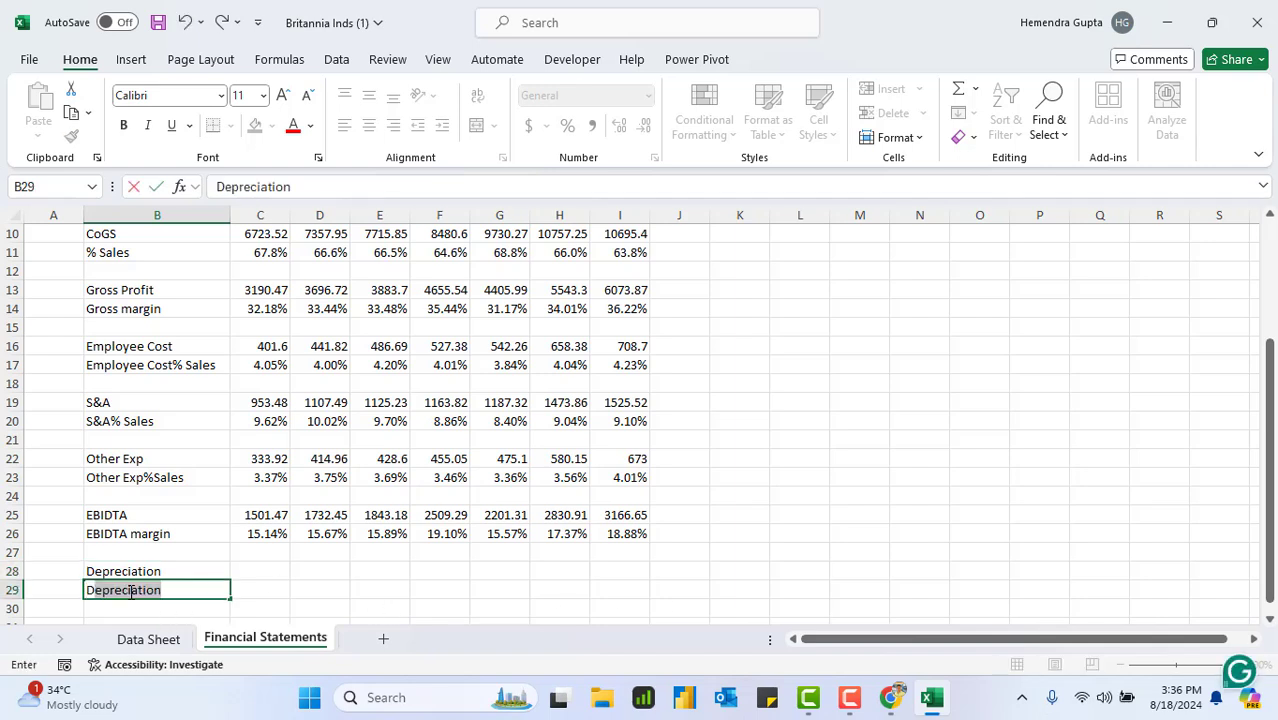
key("BackSpace")
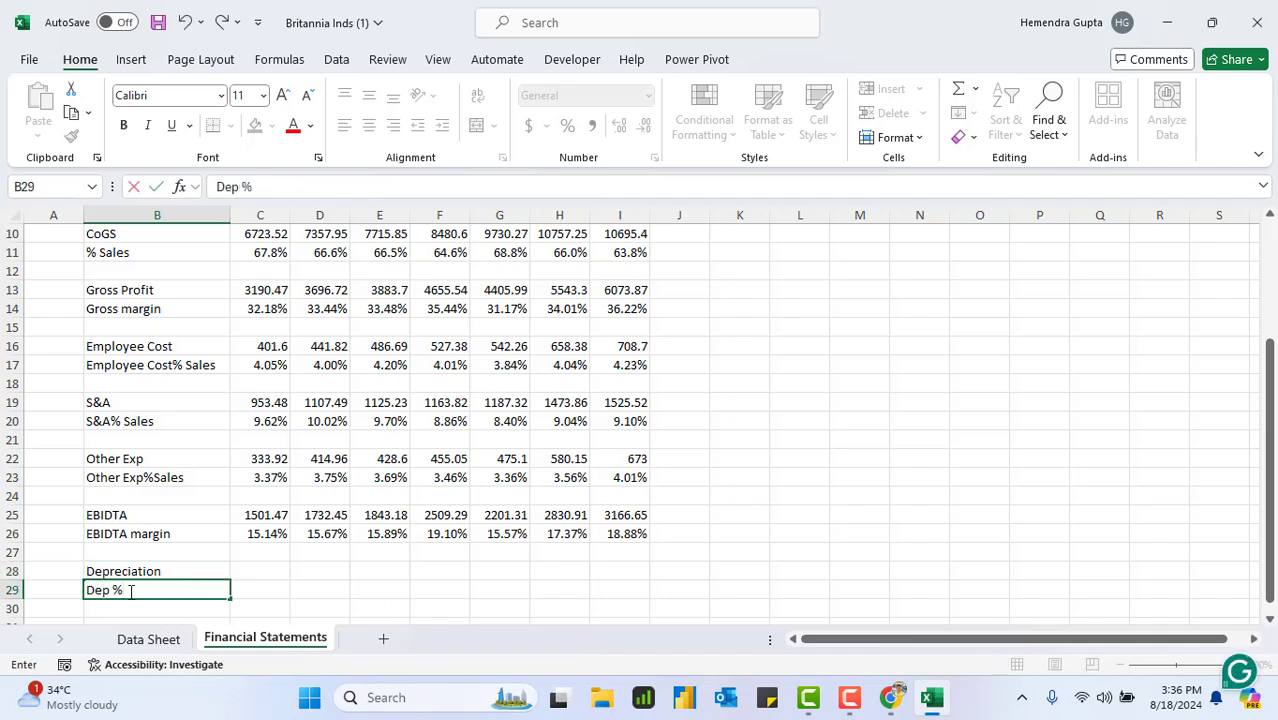
Link the Mar-18 depreciation into C28 with the formula ='Data Sheet'!E26
left_click(254, 570)
type("=")
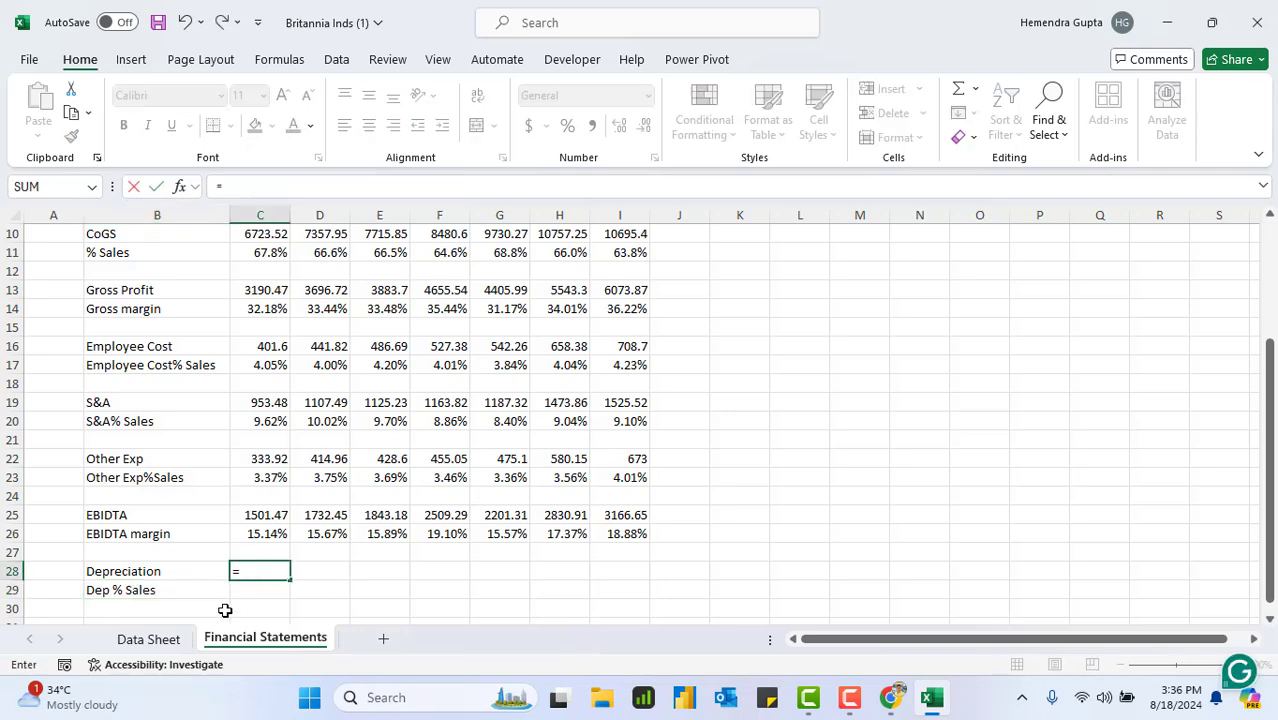
left_click(150, 645)
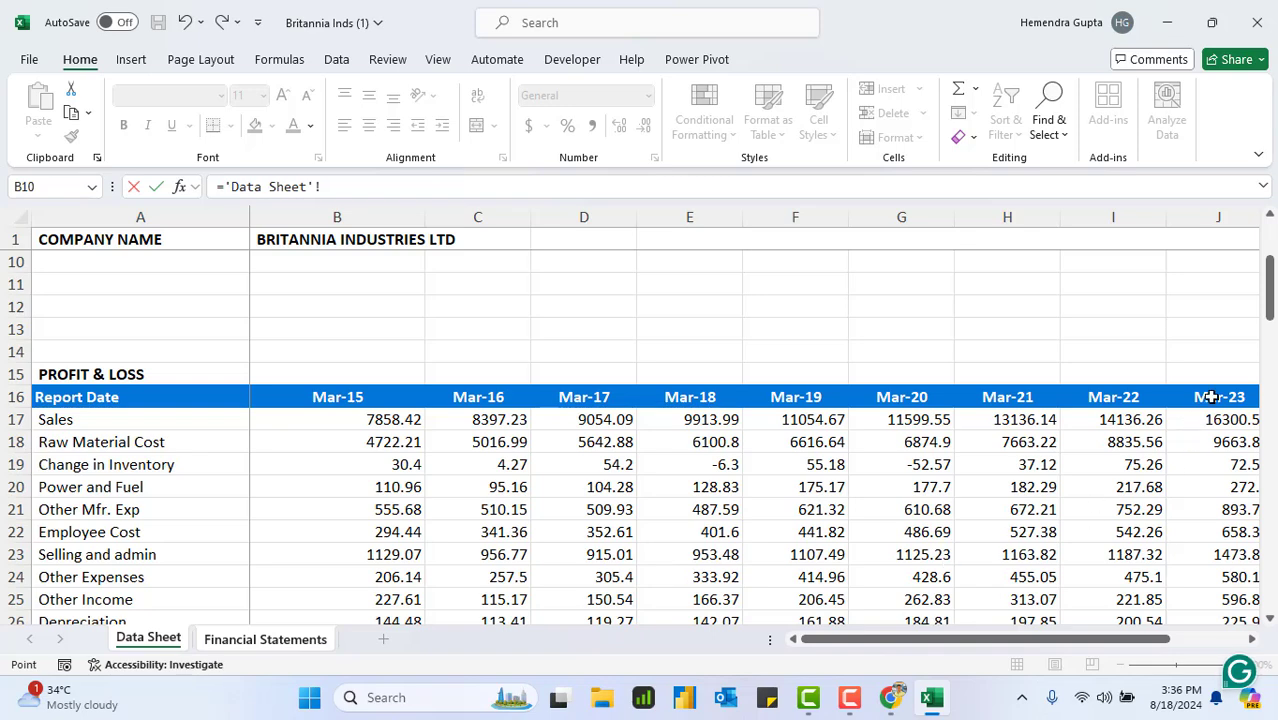
left_click_drag(1268, 300, 1268, 328)
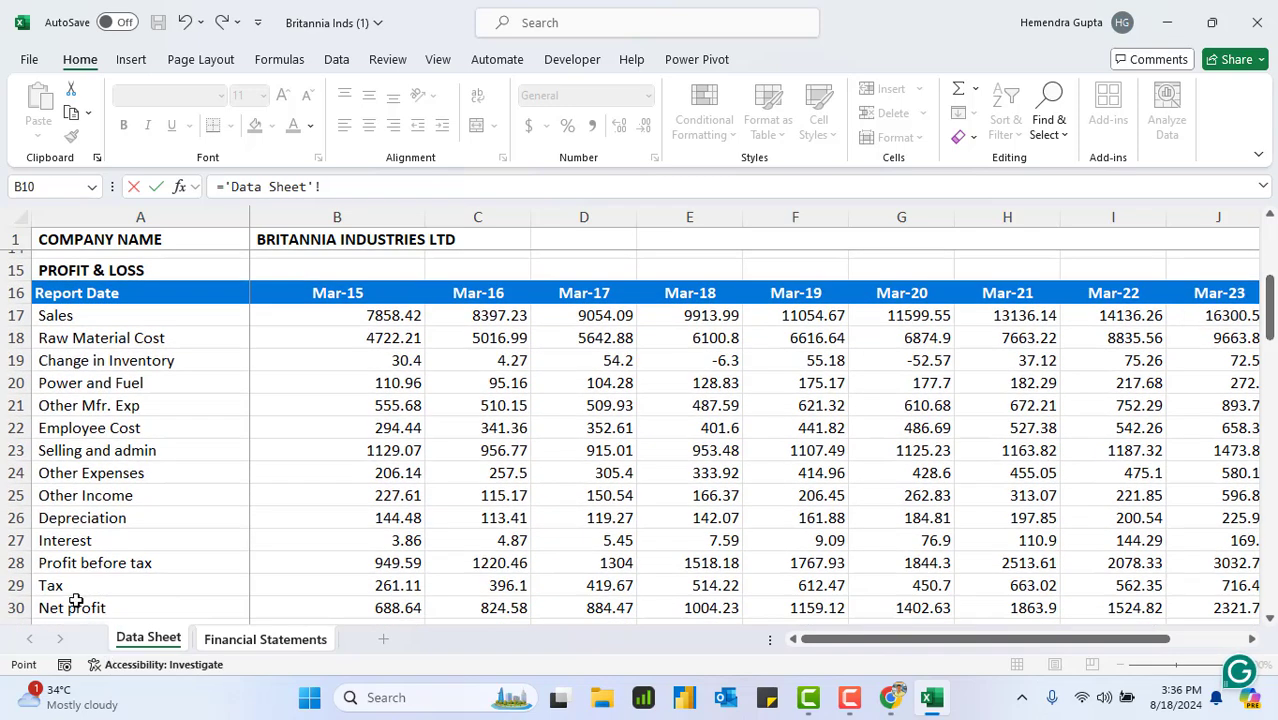
left_click(707, 515)
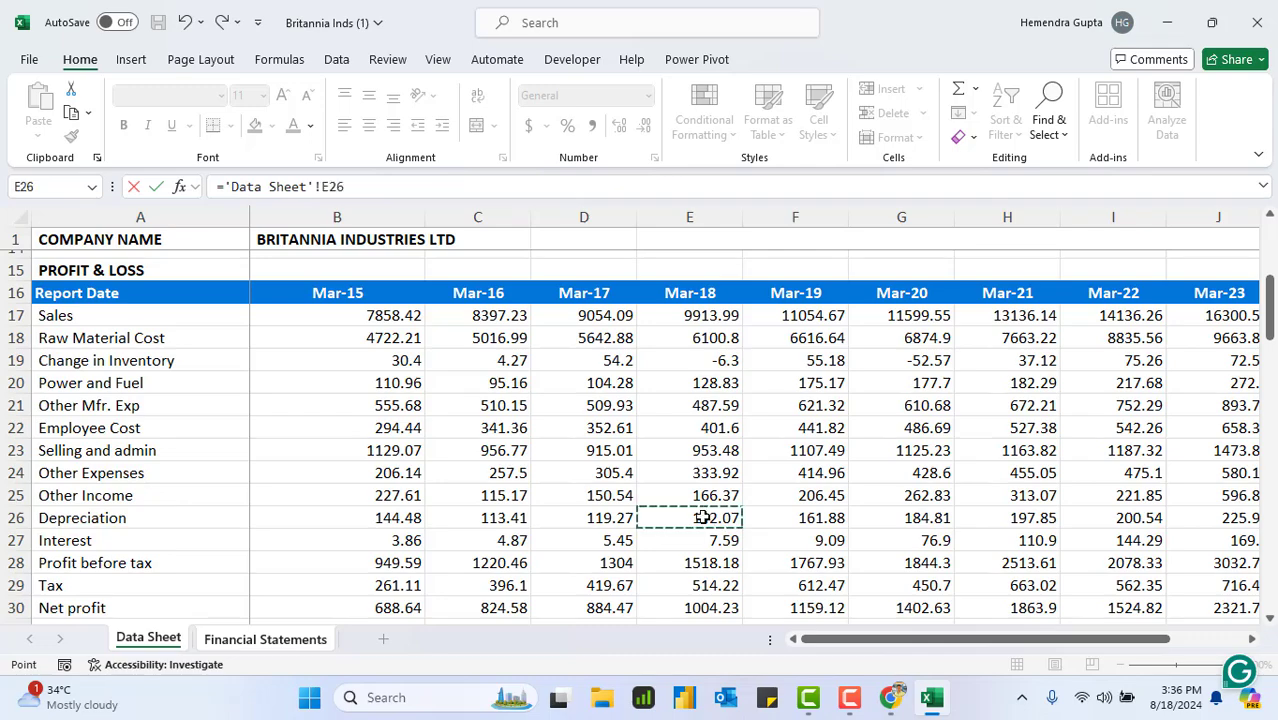
key("Return")
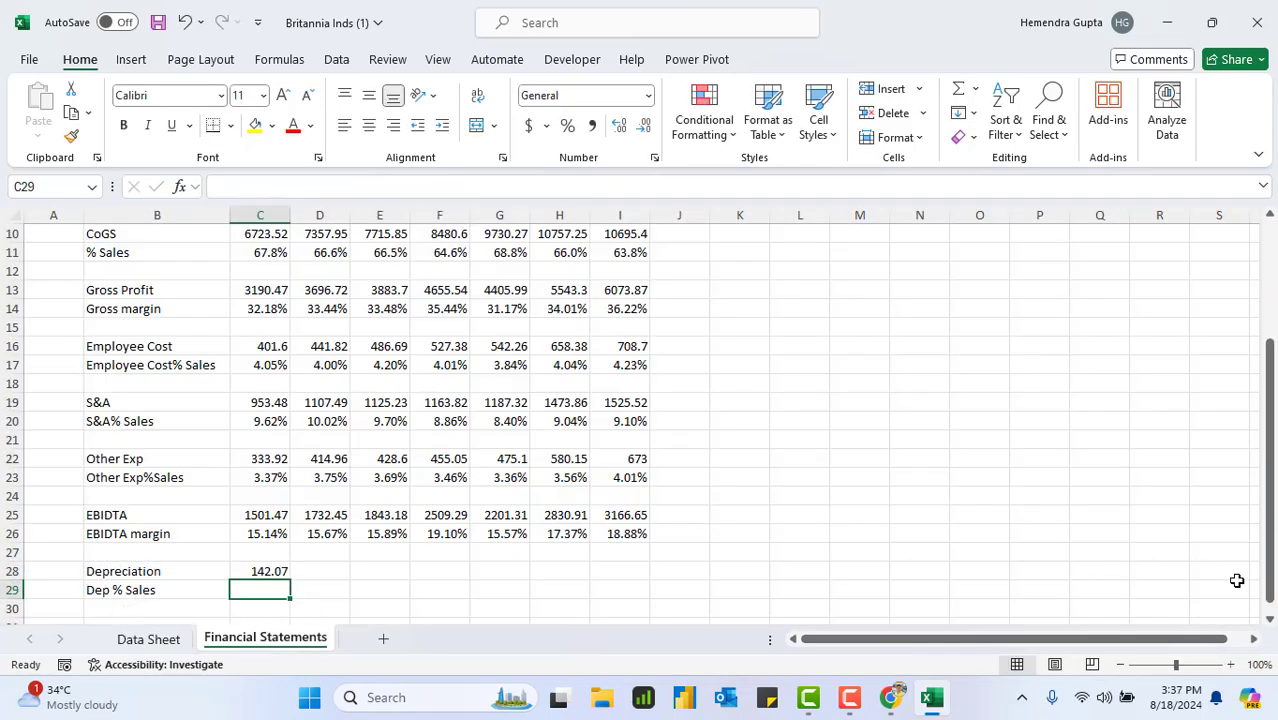
Label cell B31 "PBIT", leaving one blank row below Dep % Sales
scroll(1270, 620, "down", 1)
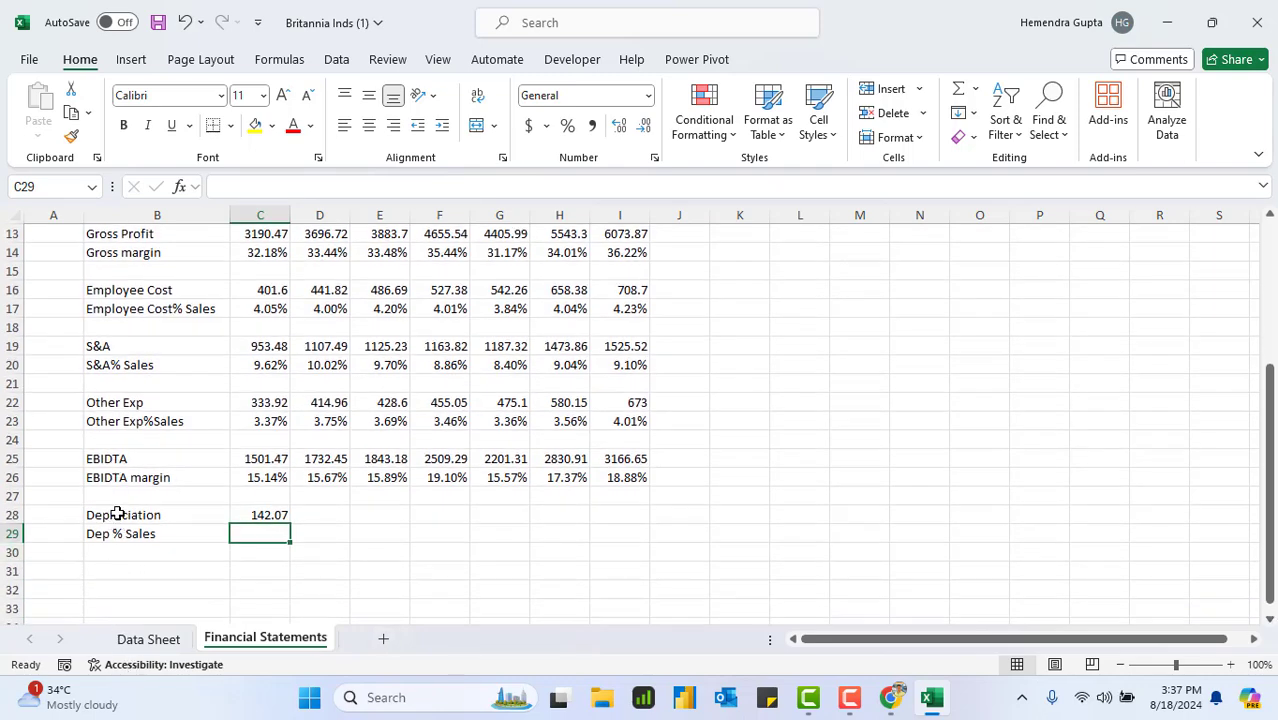
left_click(115, 567)
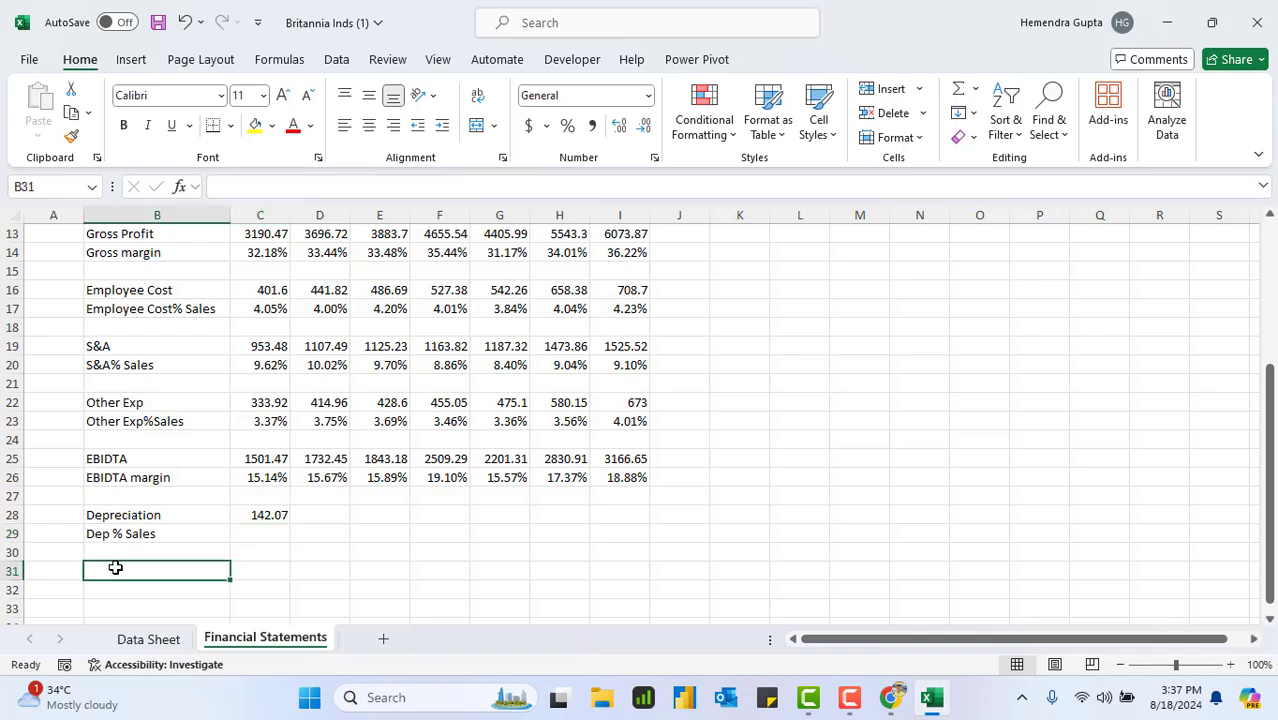
type("PBIT")
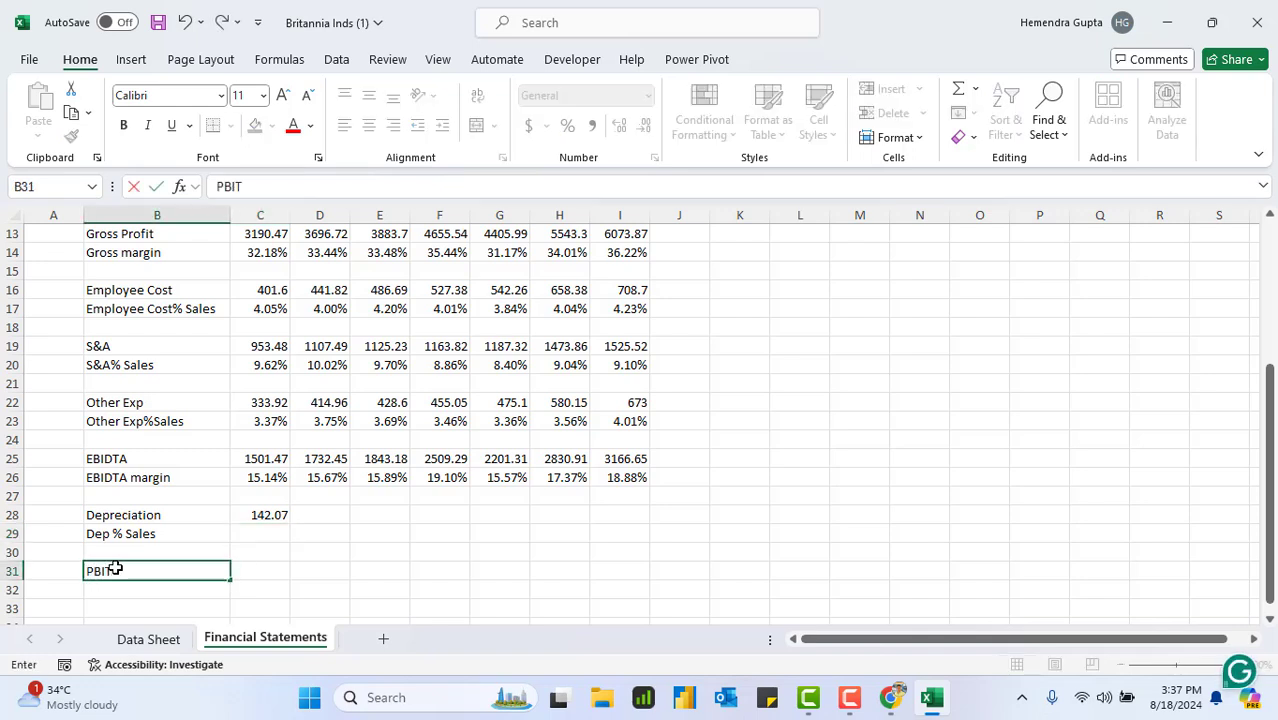
Calculate PBIT in C31 as EBIDTA minus depreciation with =C25-C28
left_click(257, 572)
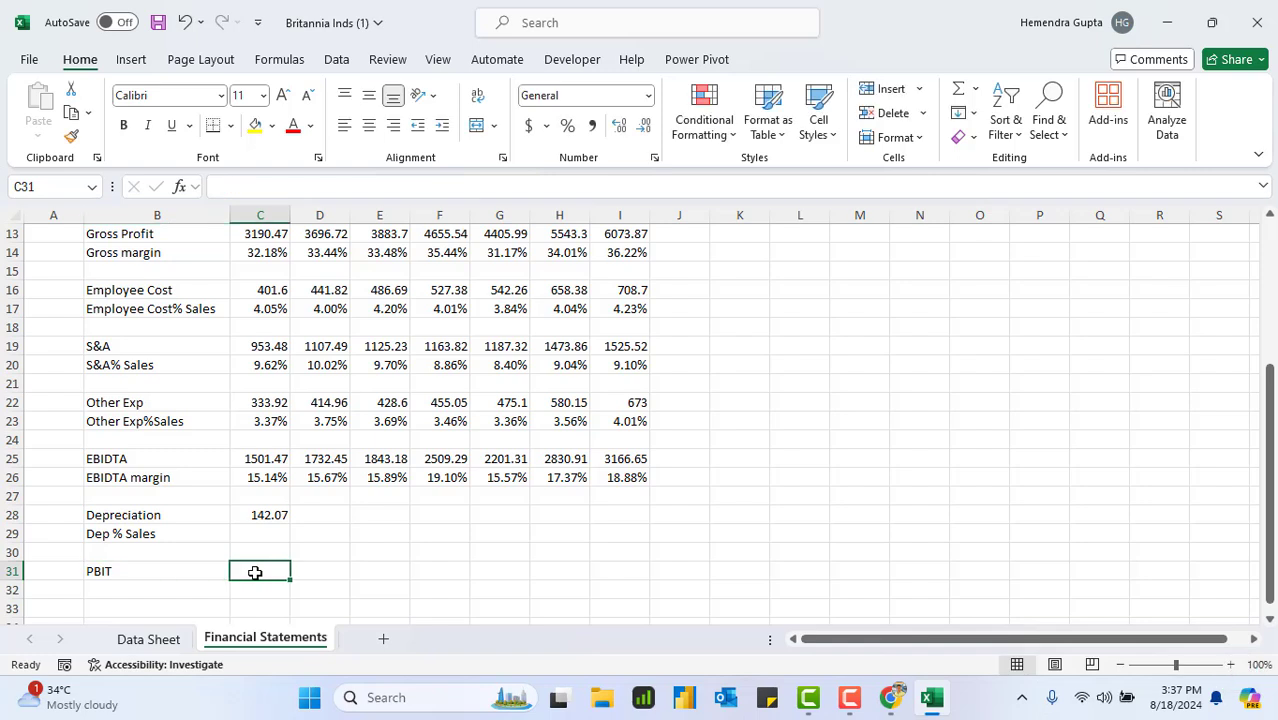
type("=")
left_click(265, 457)
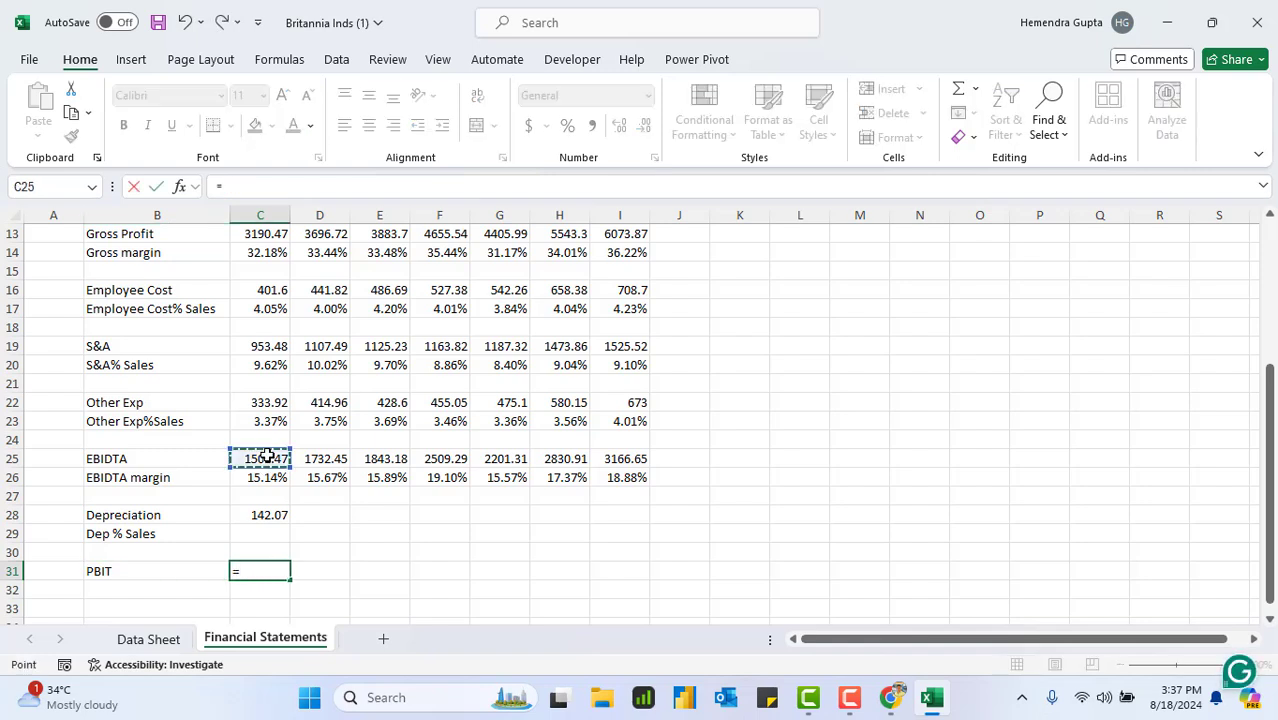
type("-")
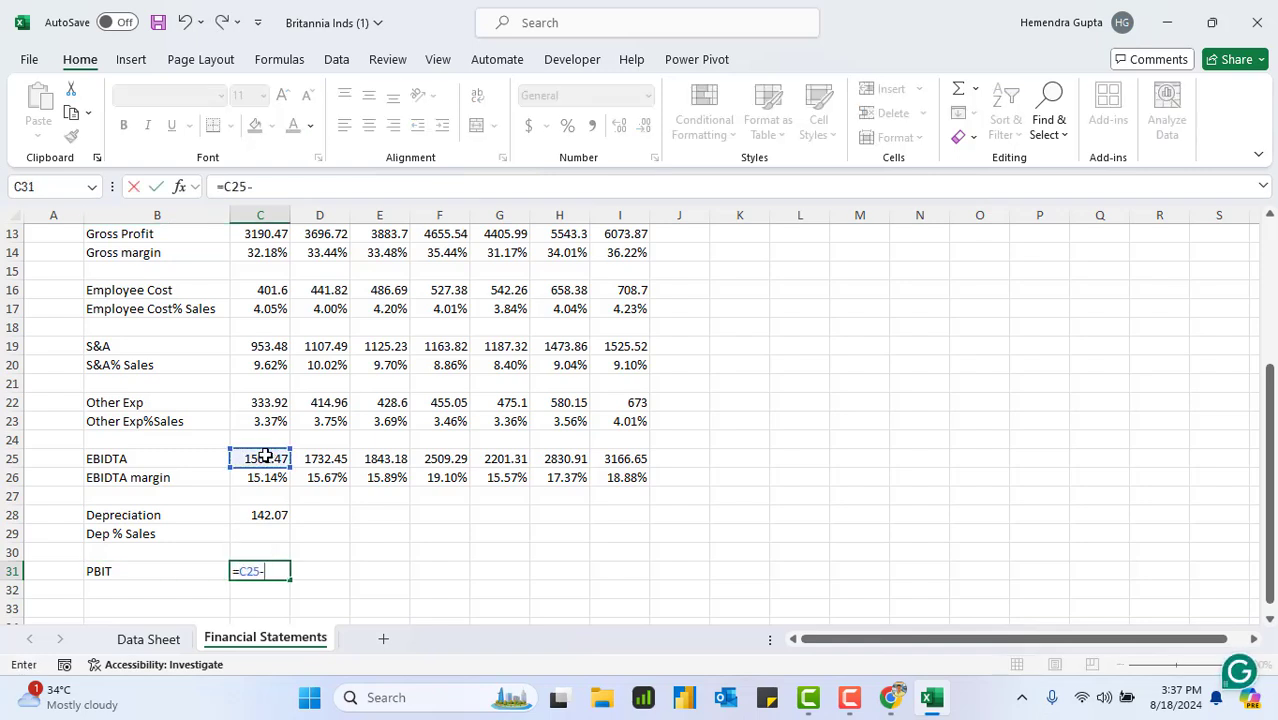
left_click(260, 515)
key("Return")
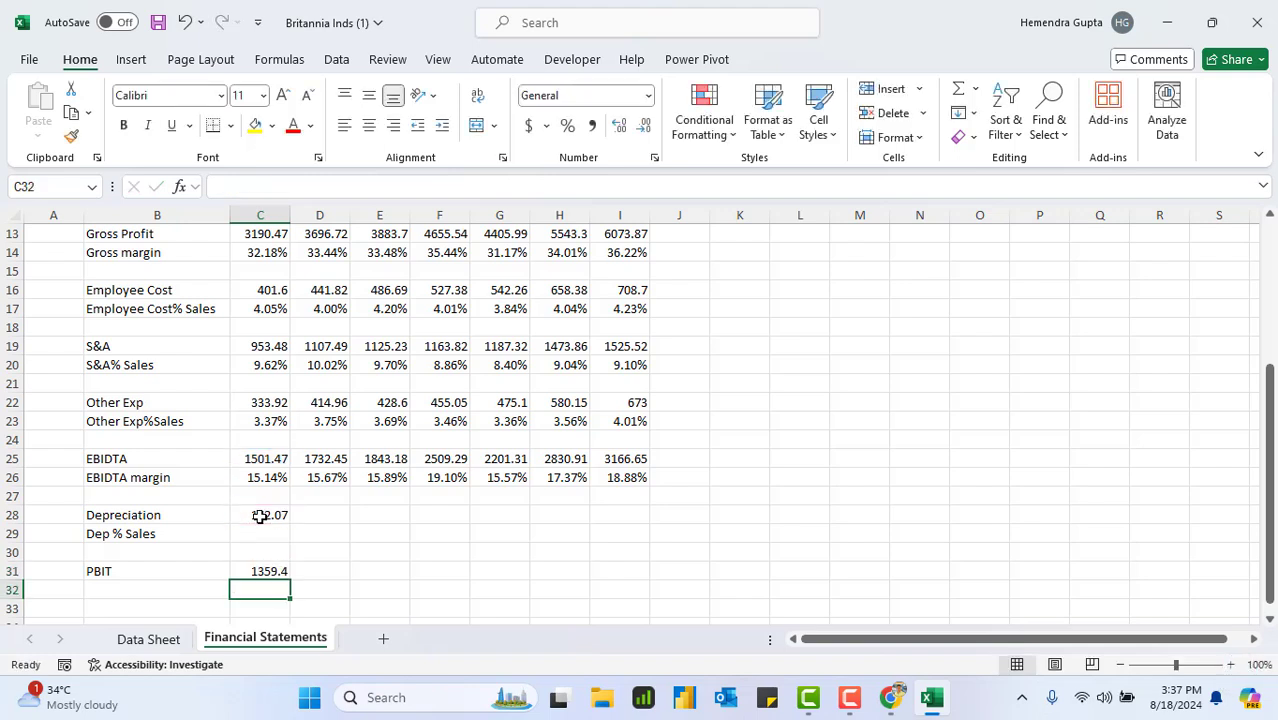
Label cell B32 "Operating Profit Margin" beneath the PBIT label
double_click(113, 589)
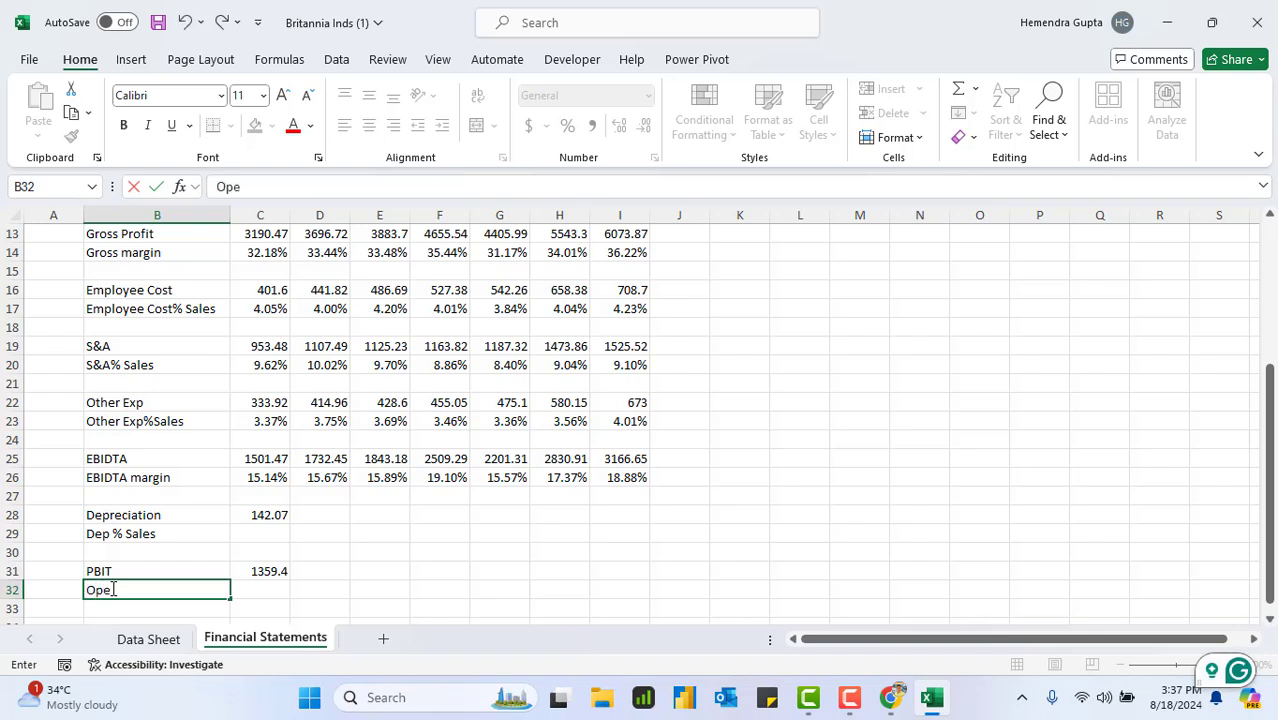
type("Operating")
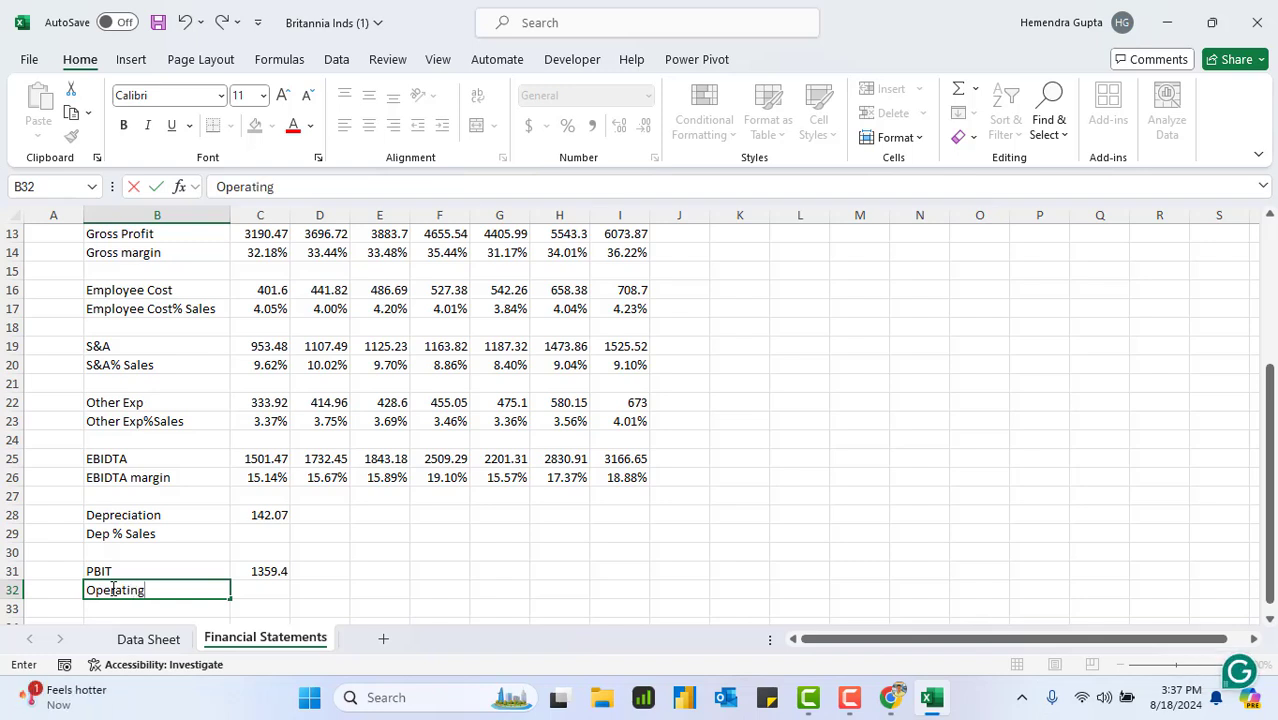
type(" Profit Margin")
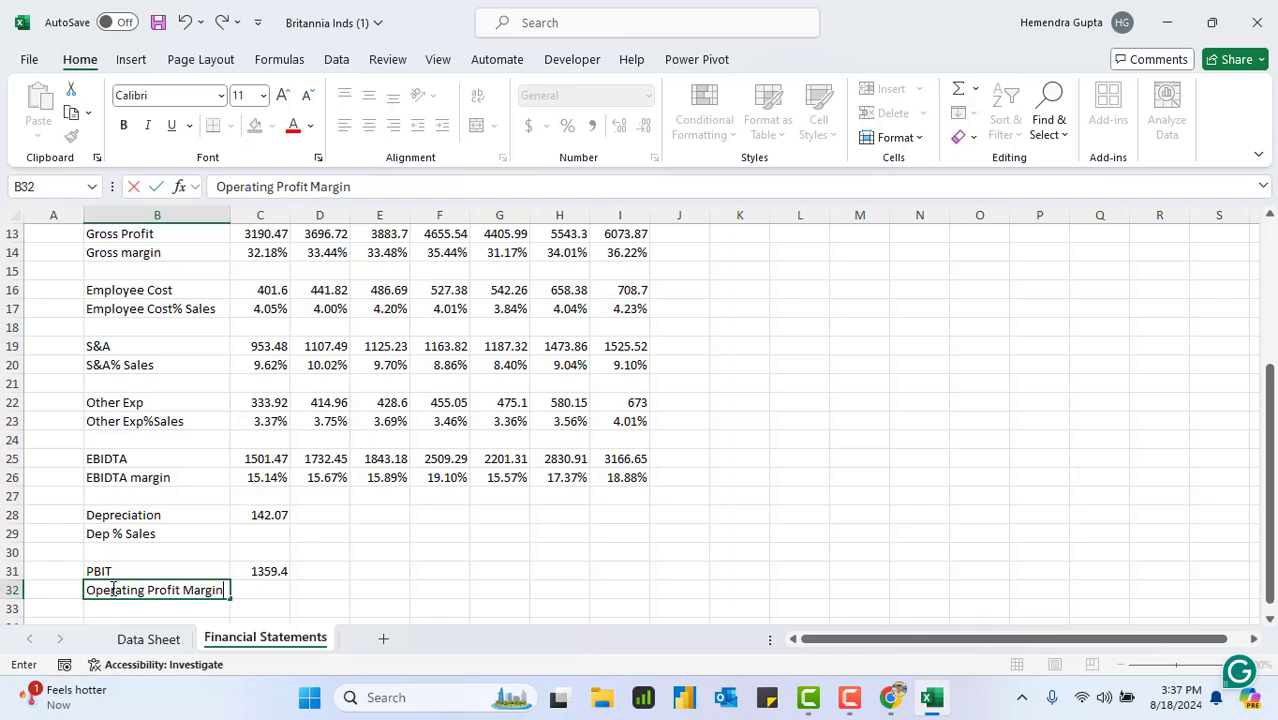
left_click(350, 579)
Copy the EBIDTA margin formula from C26 into C29 for Dep % Sales and C32 for Operating Profit Margin
left_click(265, 480)
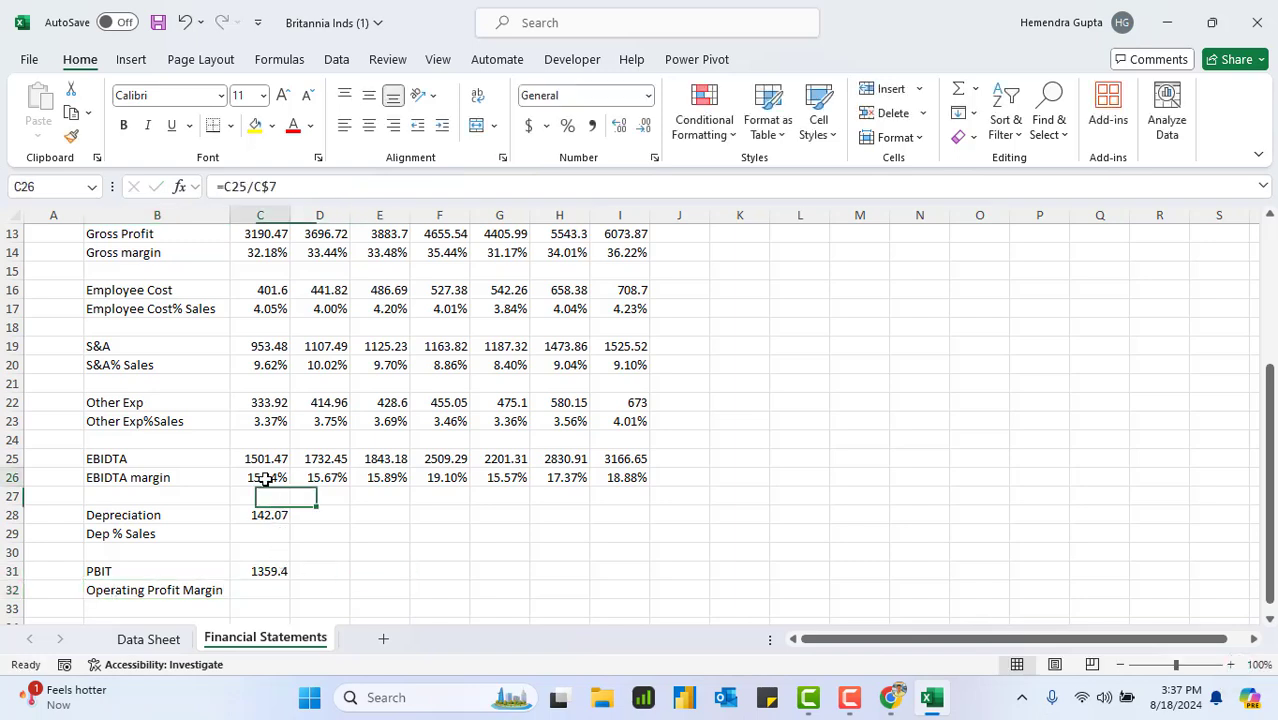
key("ctrl+c")
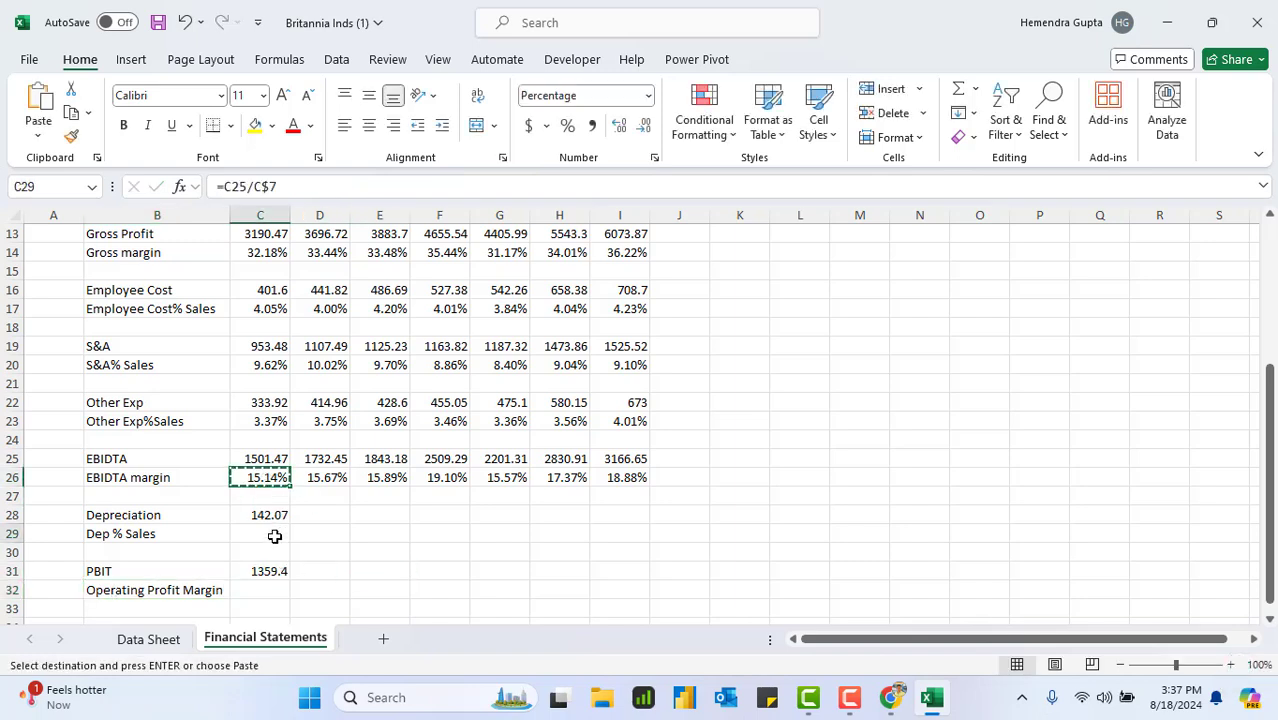
left_click(274, 534)
key("ctrl+v")
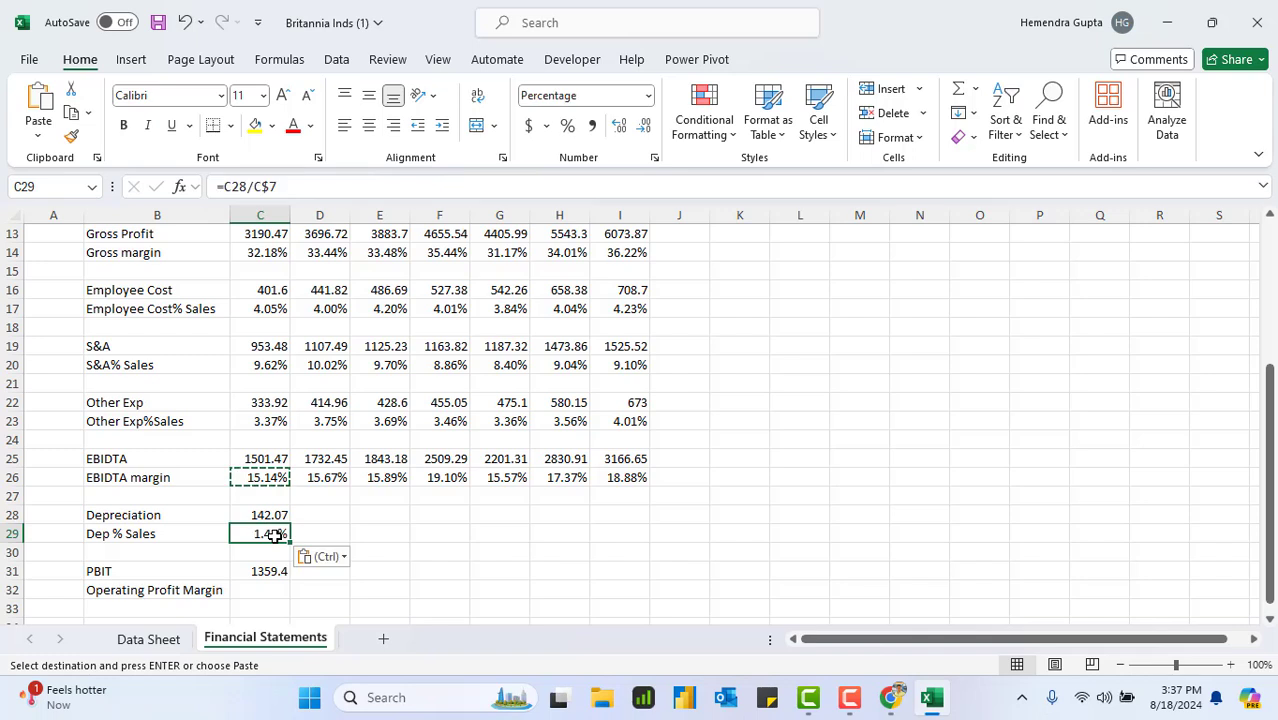
left_click(262, 588)
key("ctrl+v")
double_click(329, 585)
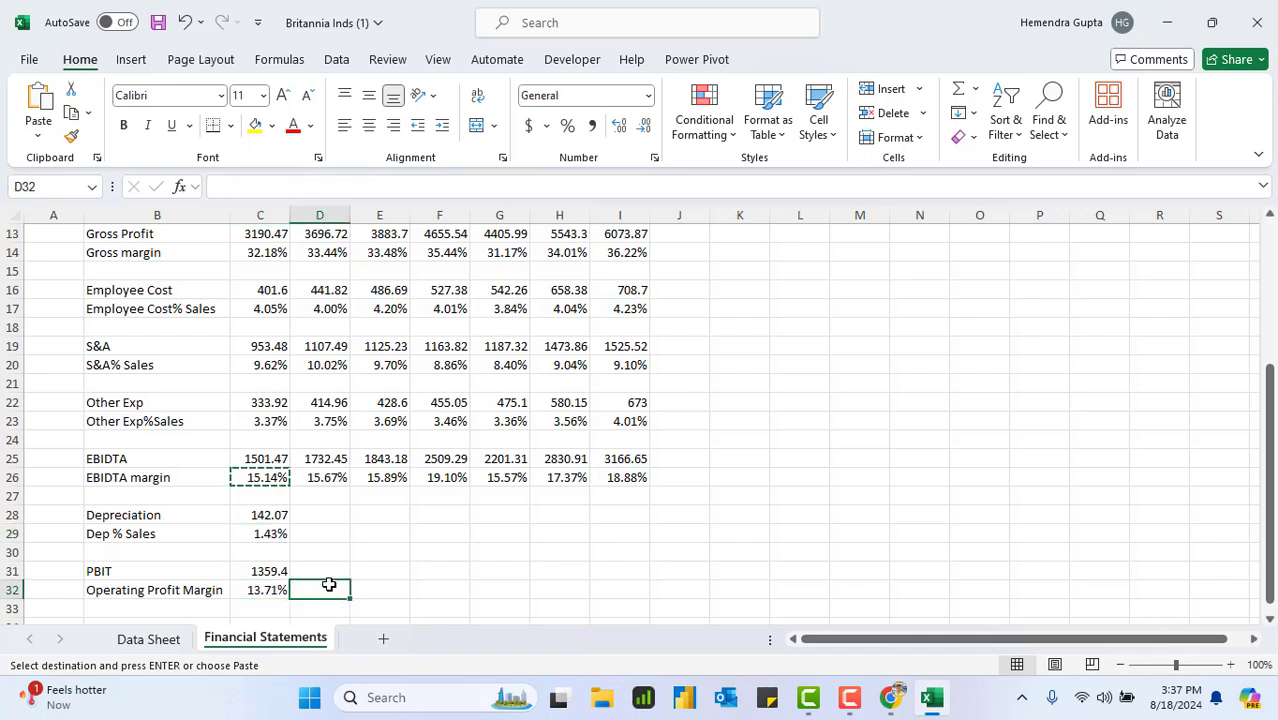
Label cell B34 "Intres" for the interest row below Operating Profit Margin
left_click_drag(1265, 570, 1265, 580)
left_click(116, 611)
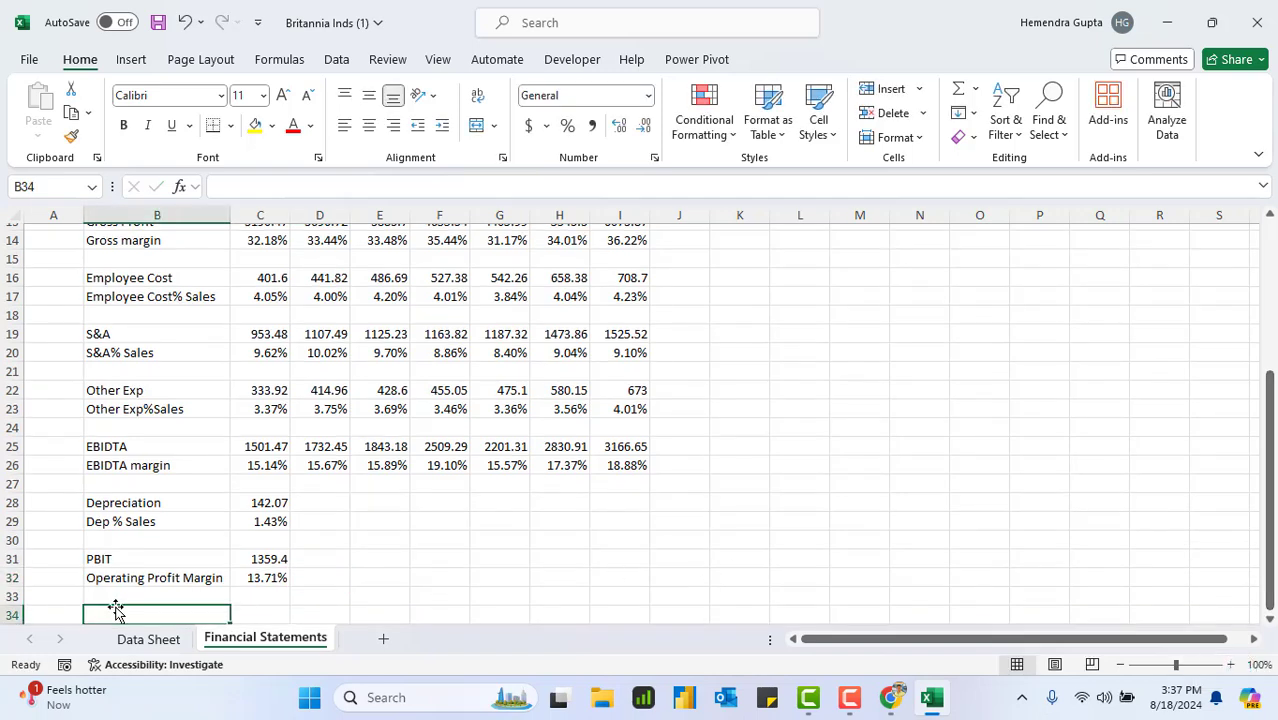
type("Intr")
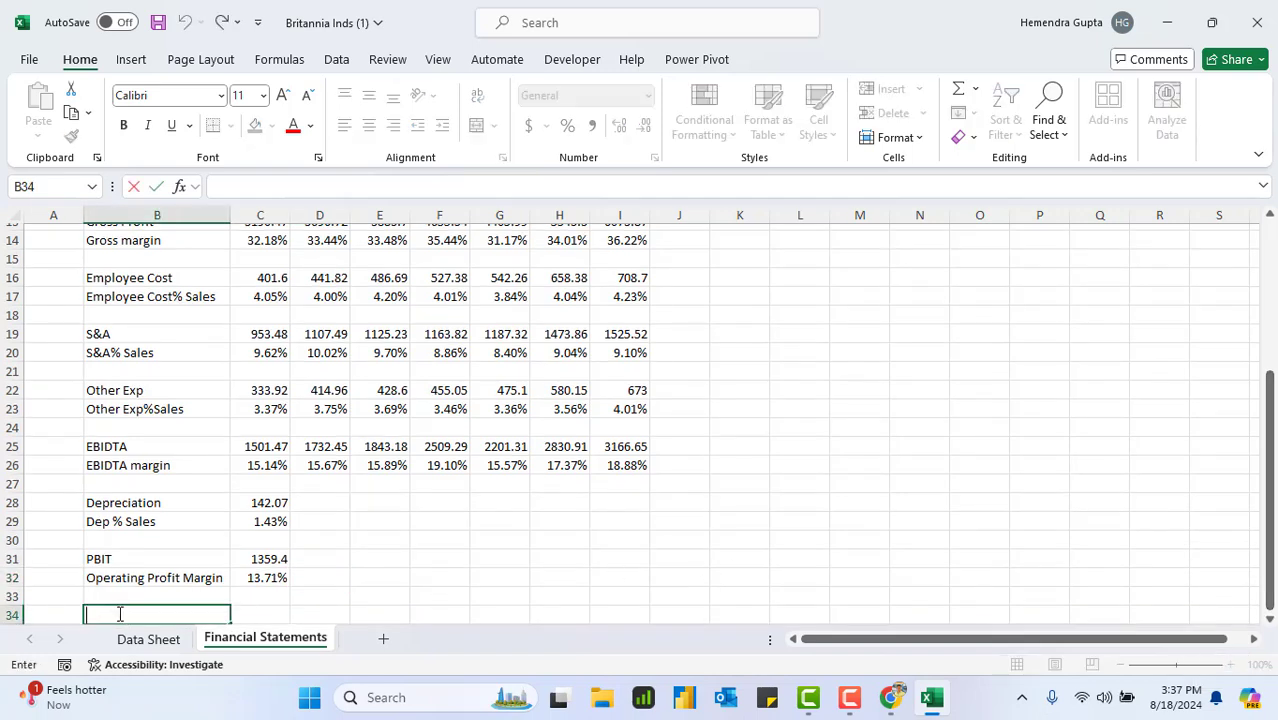
type("es")
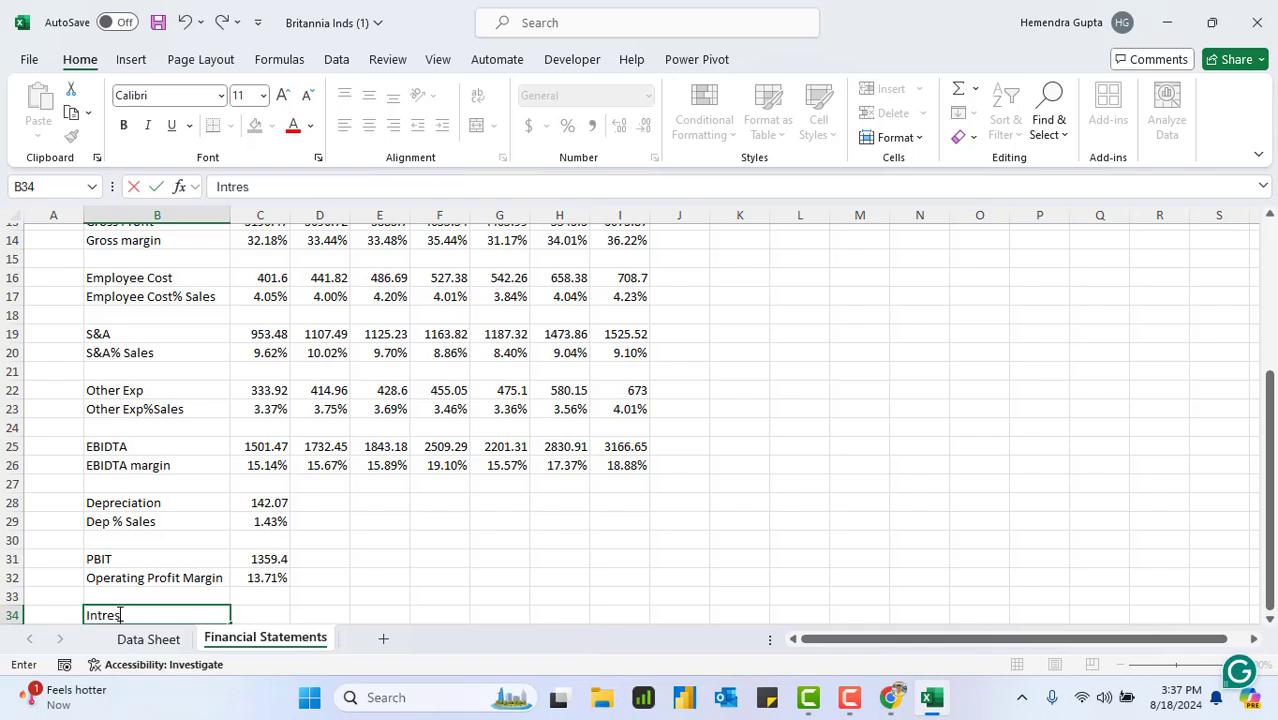
Link the Mar-18 interest into C34 with the formula ='Data Sheet'!E27
left_click(259, 611)
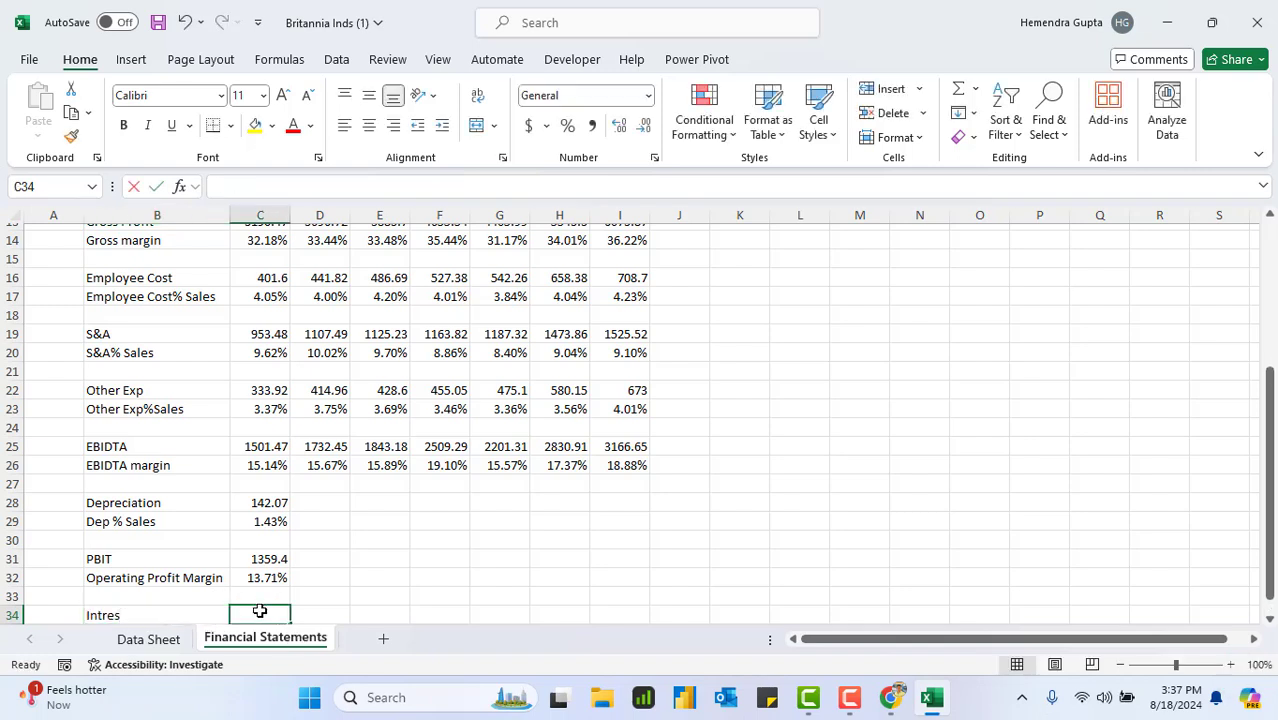
type("=")
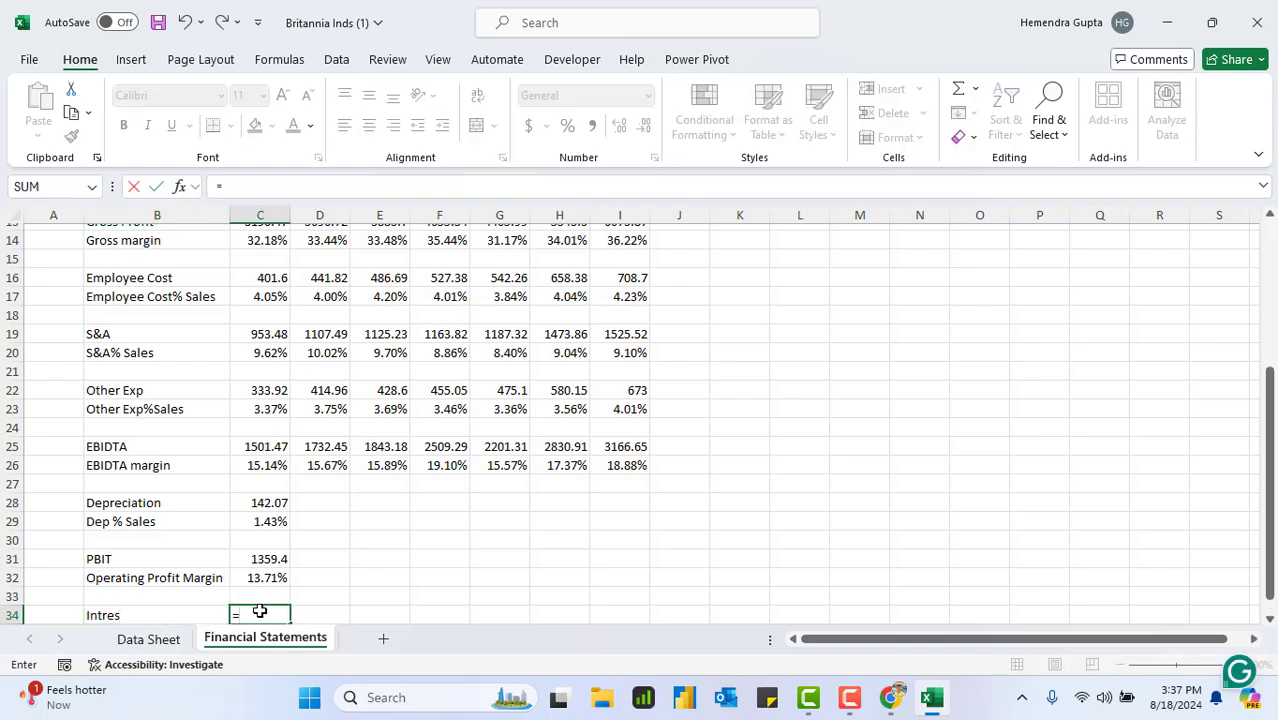
left_click(148, 639)
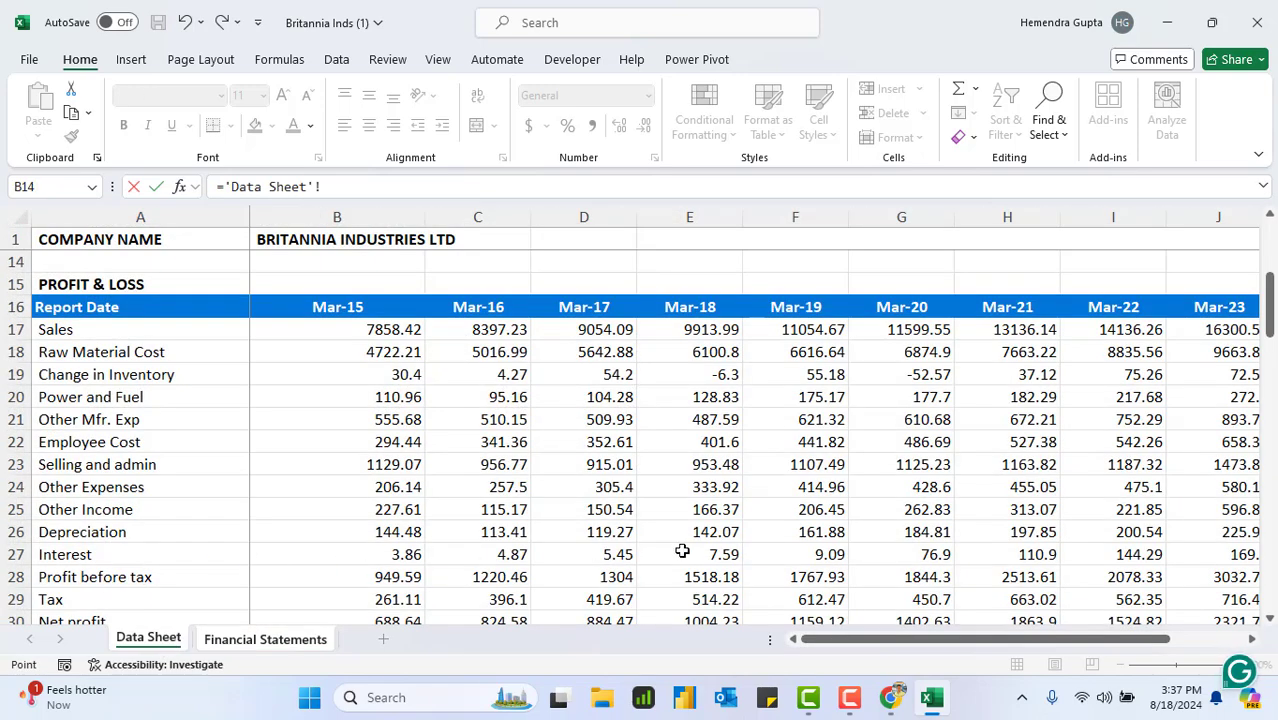
left_click(716, 555)
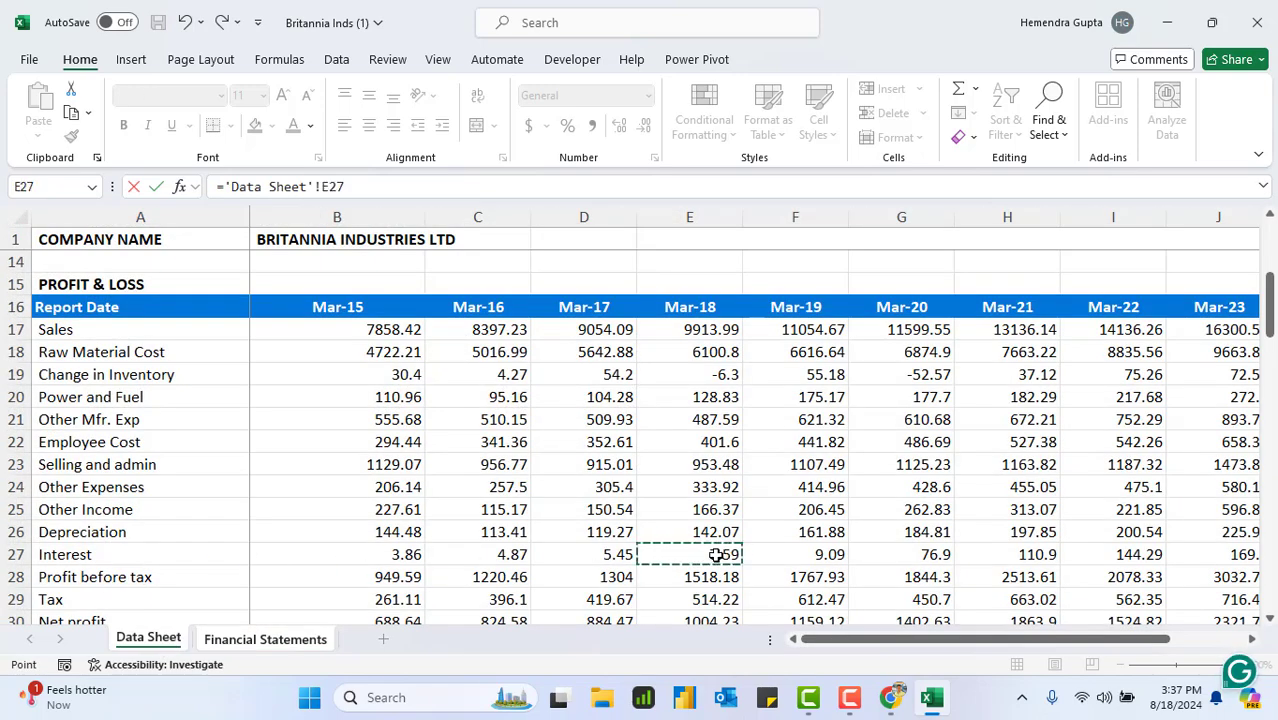
key("Return")
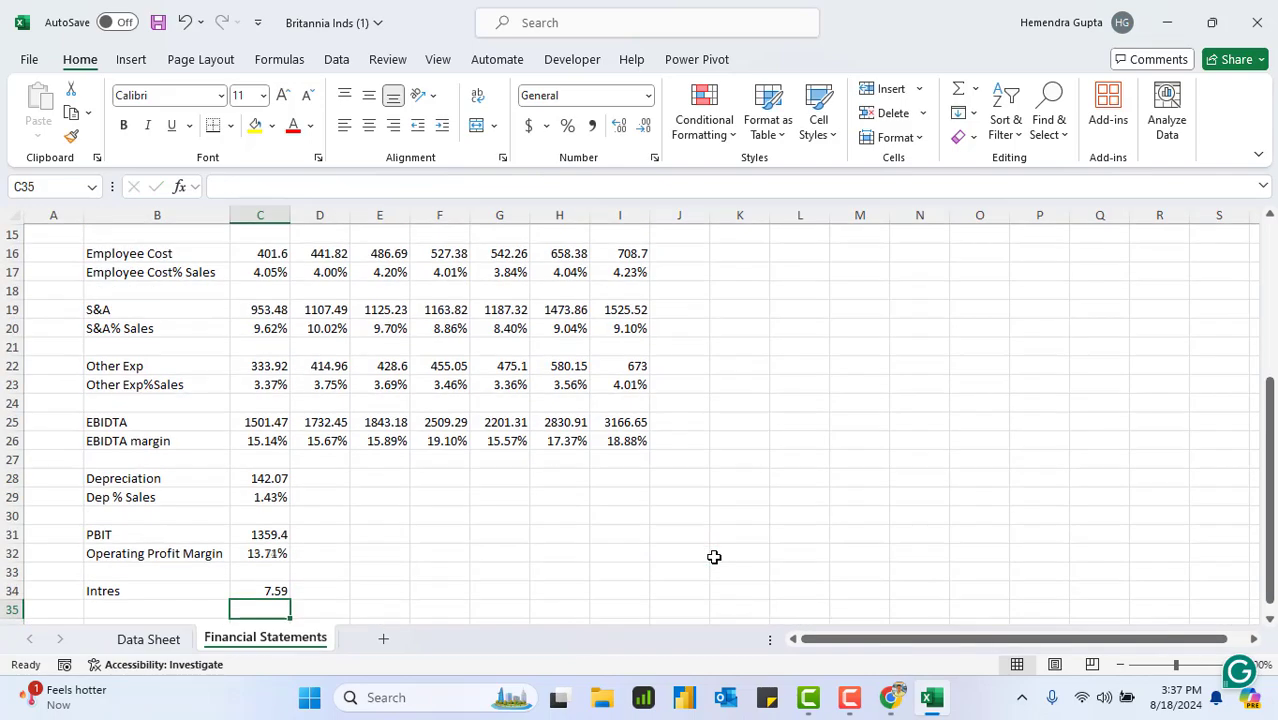
Change the label in cell B34 to "Intrest"
double_click(138, 591)
type("t")
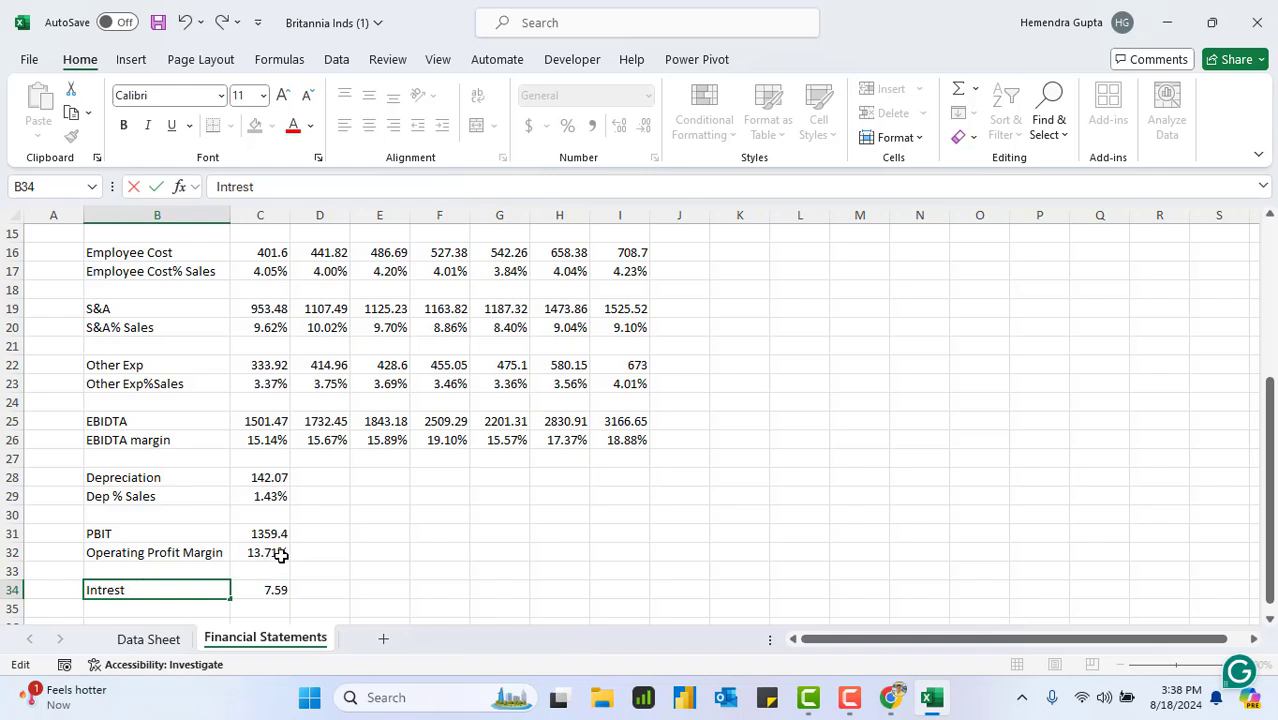
left_click(331, 588)
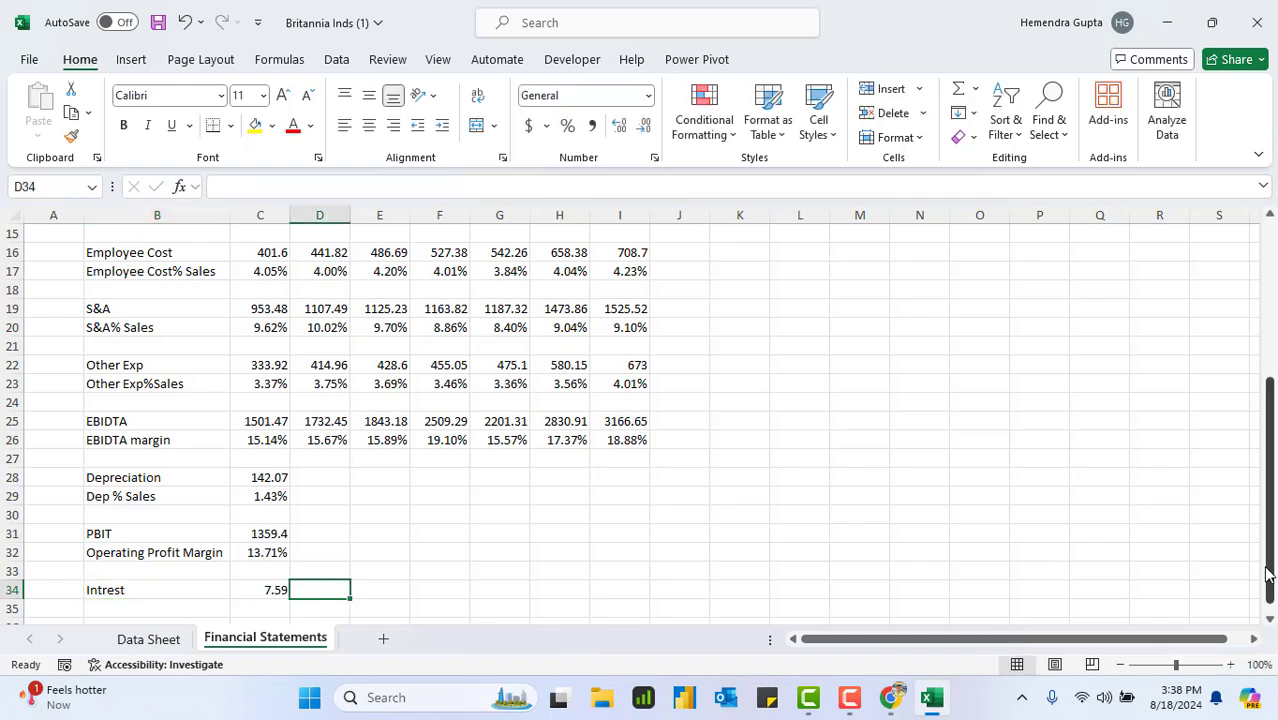
Open cell B35 beneath the Intrest label for entering a row label
left_click_drag(1267, 566, 1267, 580)
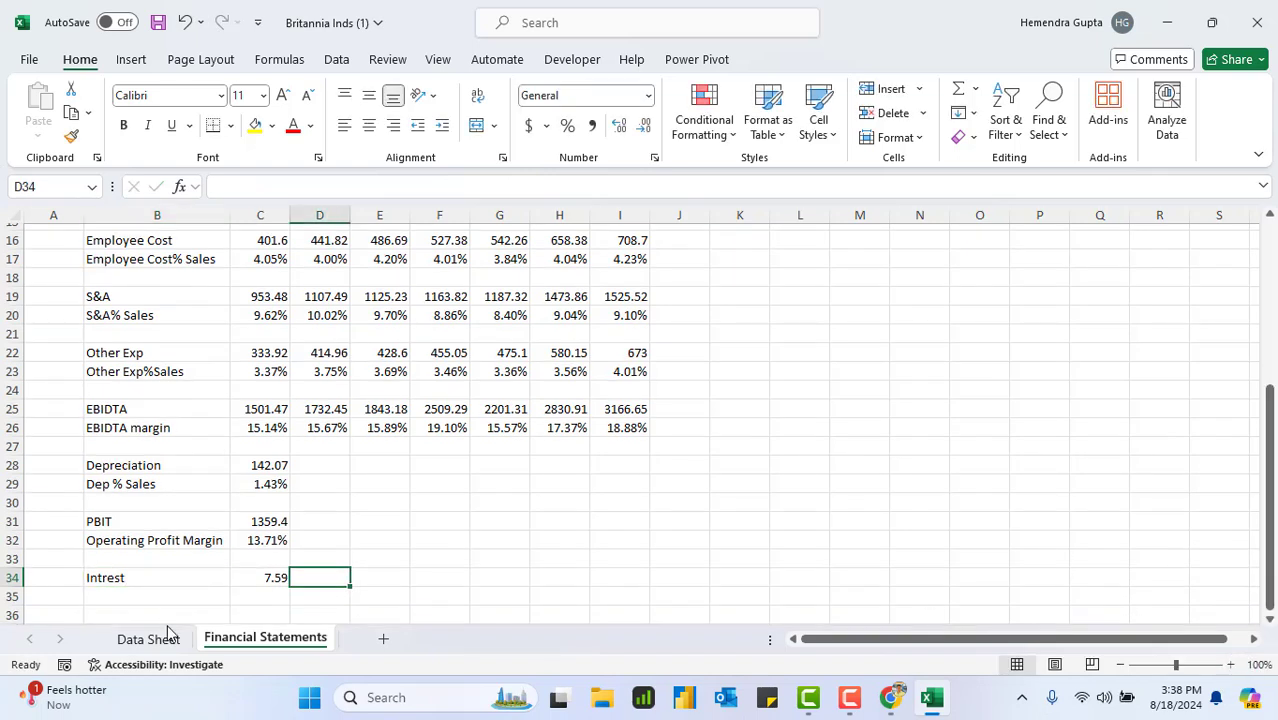
left_click(116, 595)
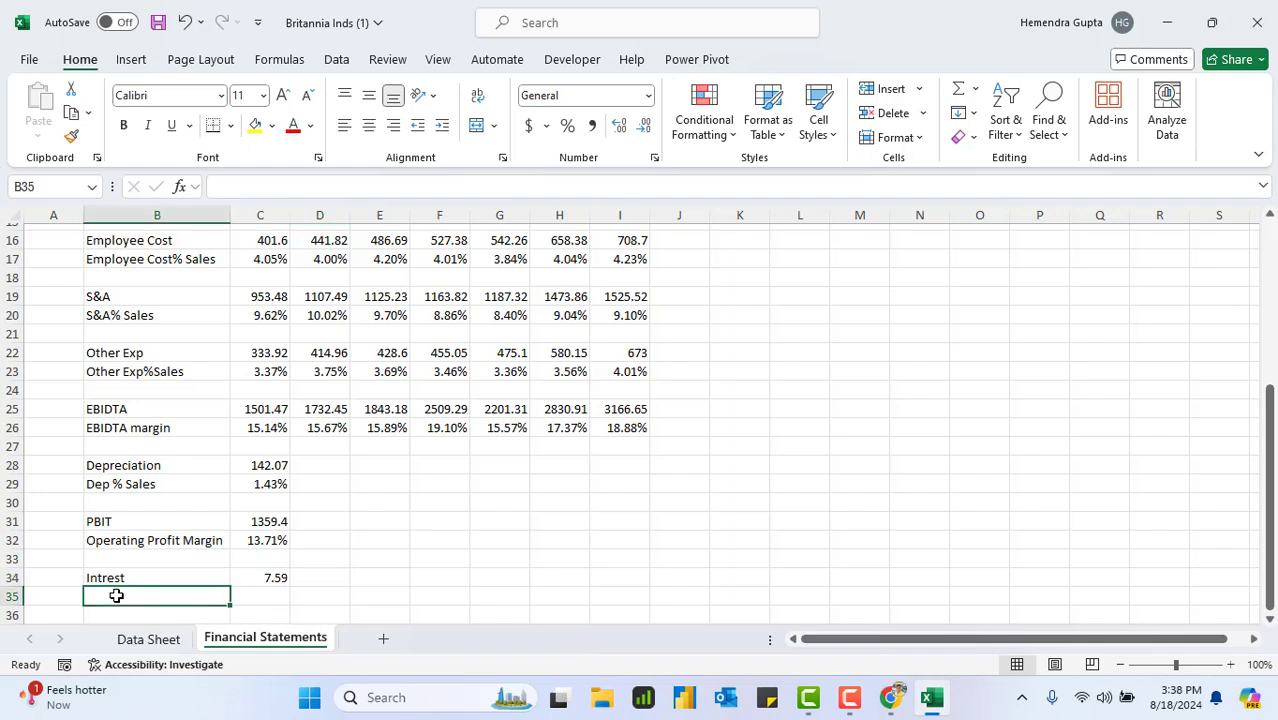
double_click(116, 596)
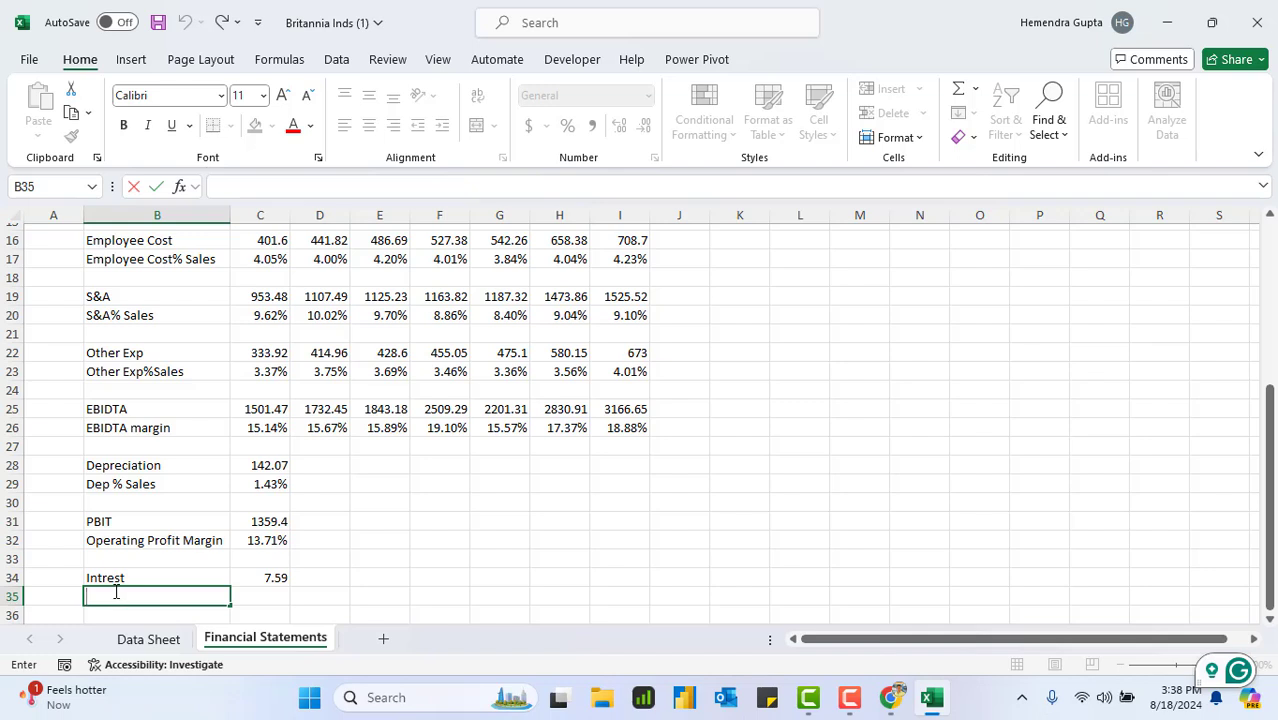
Label cell B35 "Intrest% Sales" beneath the Intrest row
type("Intrest")
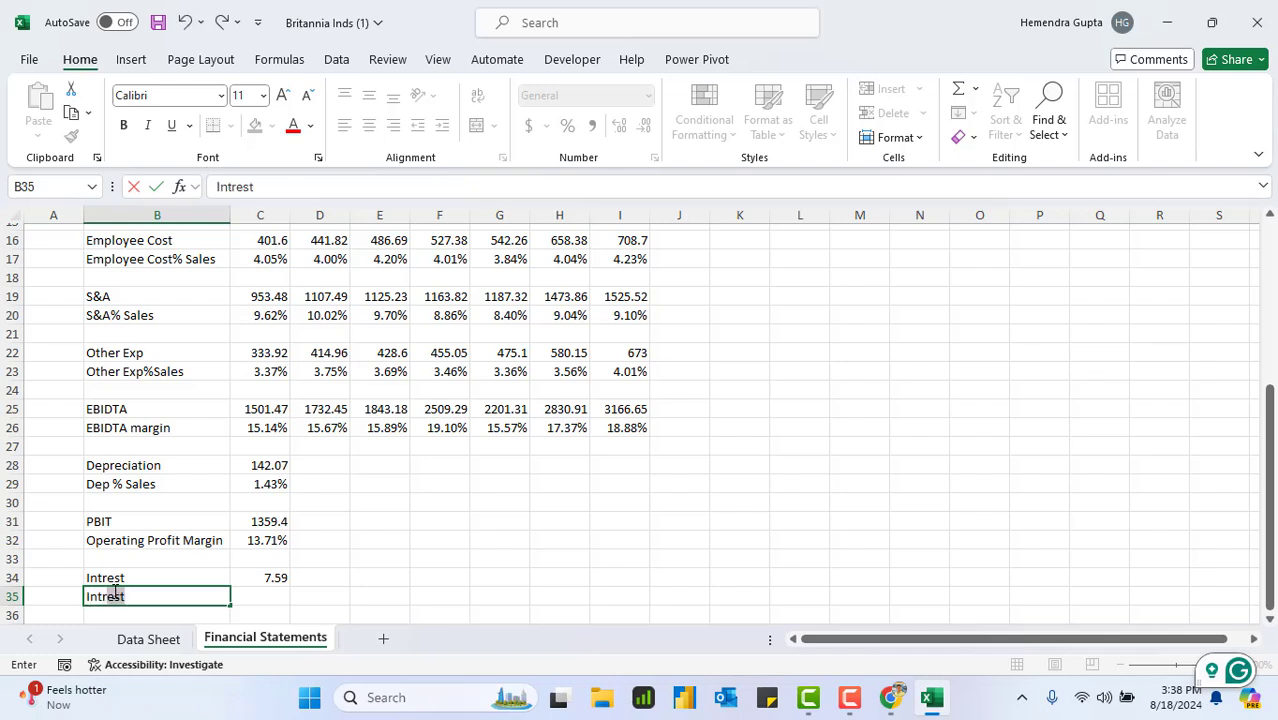
type("% ")
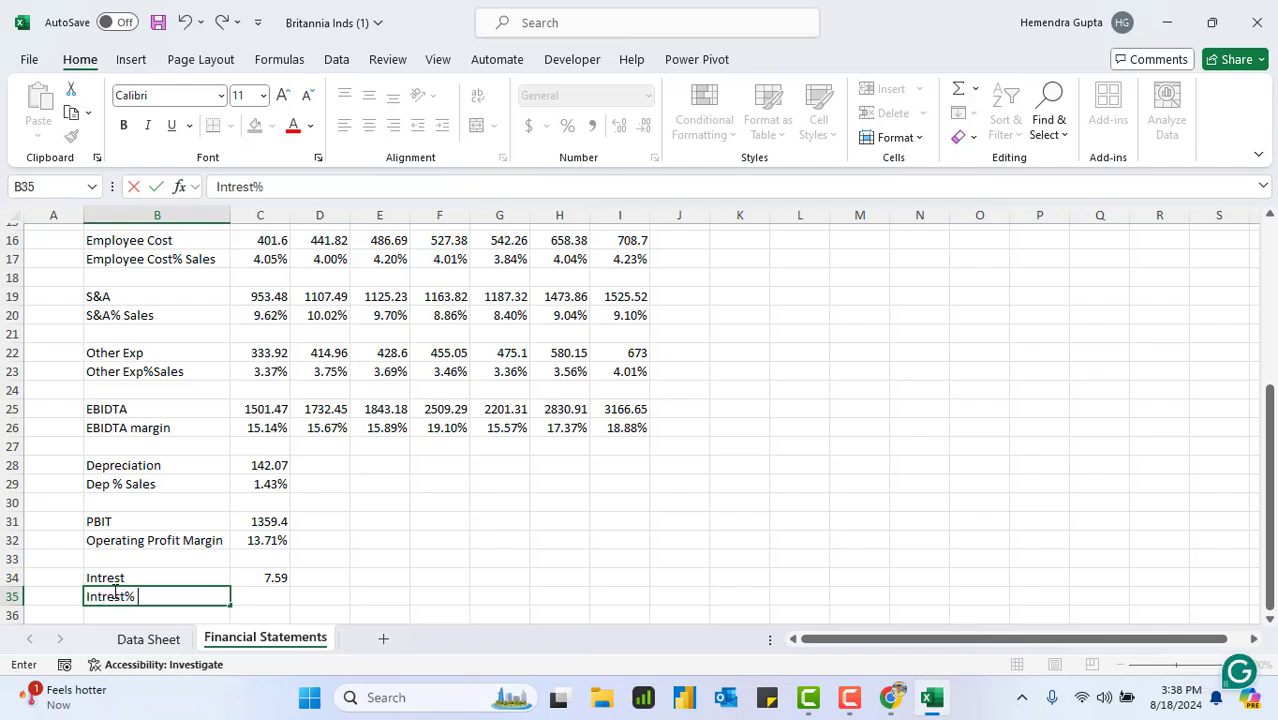
type("Sales")
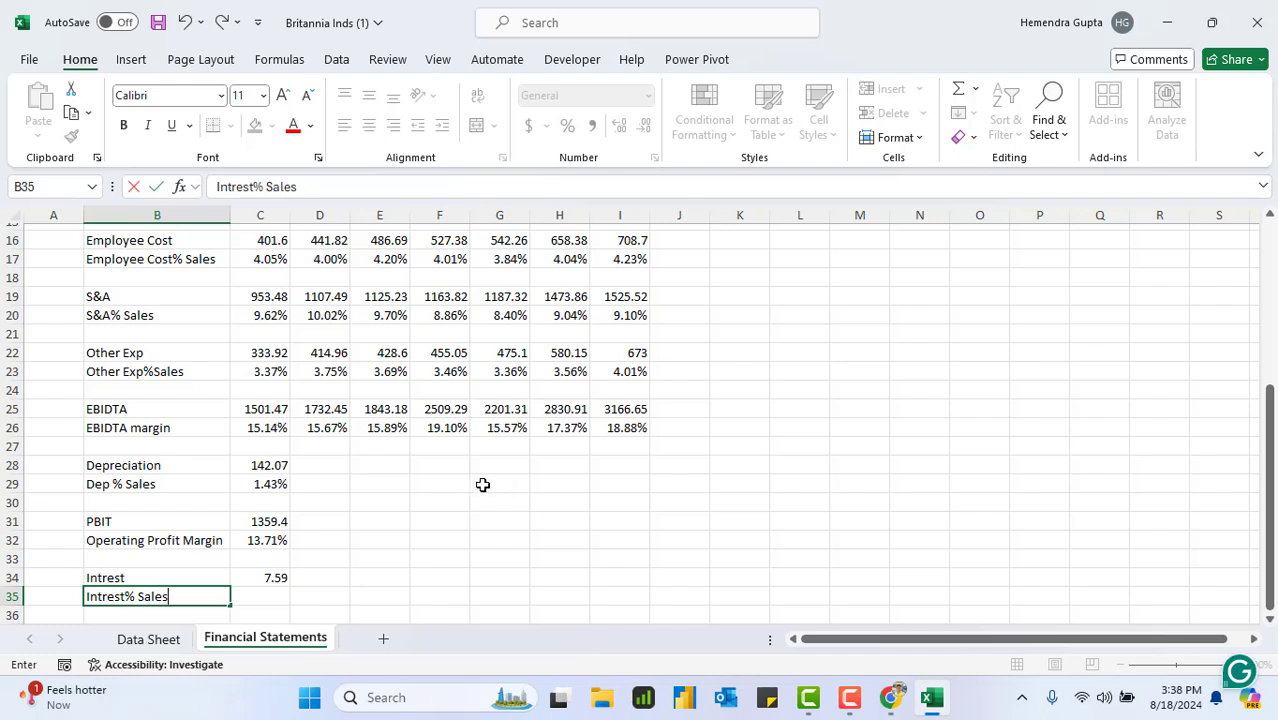
left_click(380, 484)
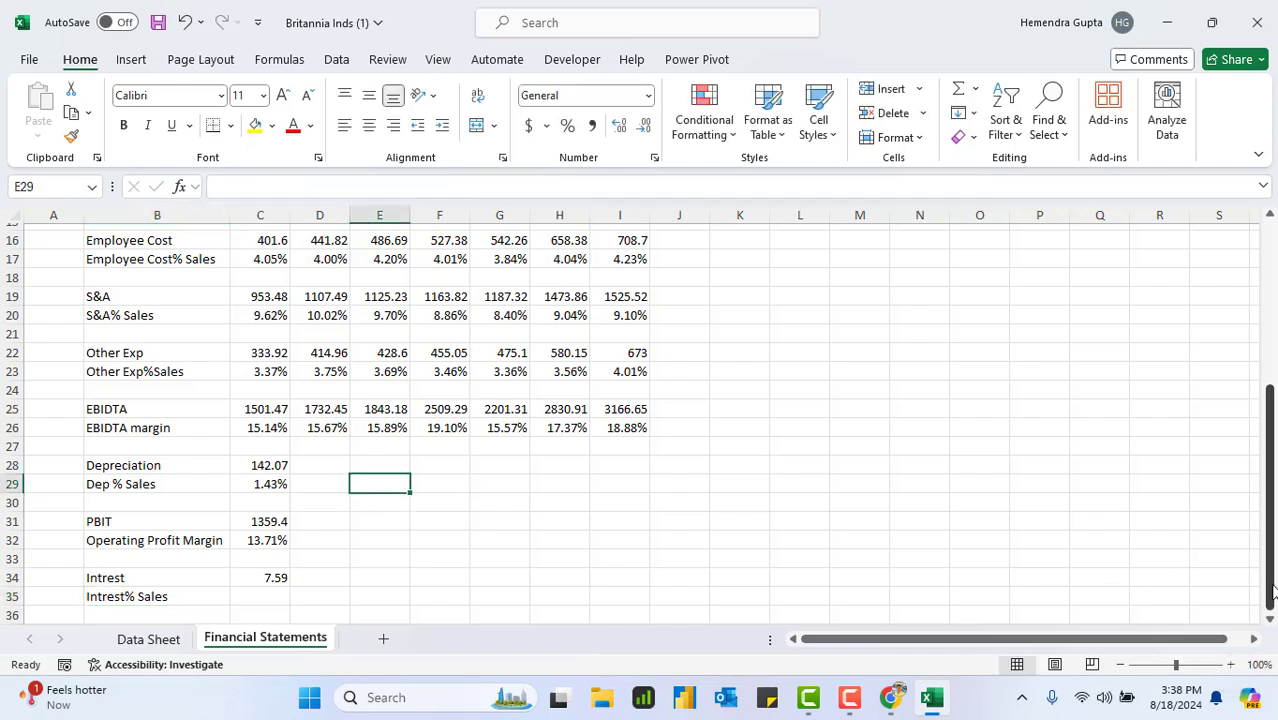
Copy the Operating Profit Margin formula from C32 into C35 so Mar-18 interest is divided by sales (=C34/C$7)
left_click_drag(1272, 593, 1270, 588)
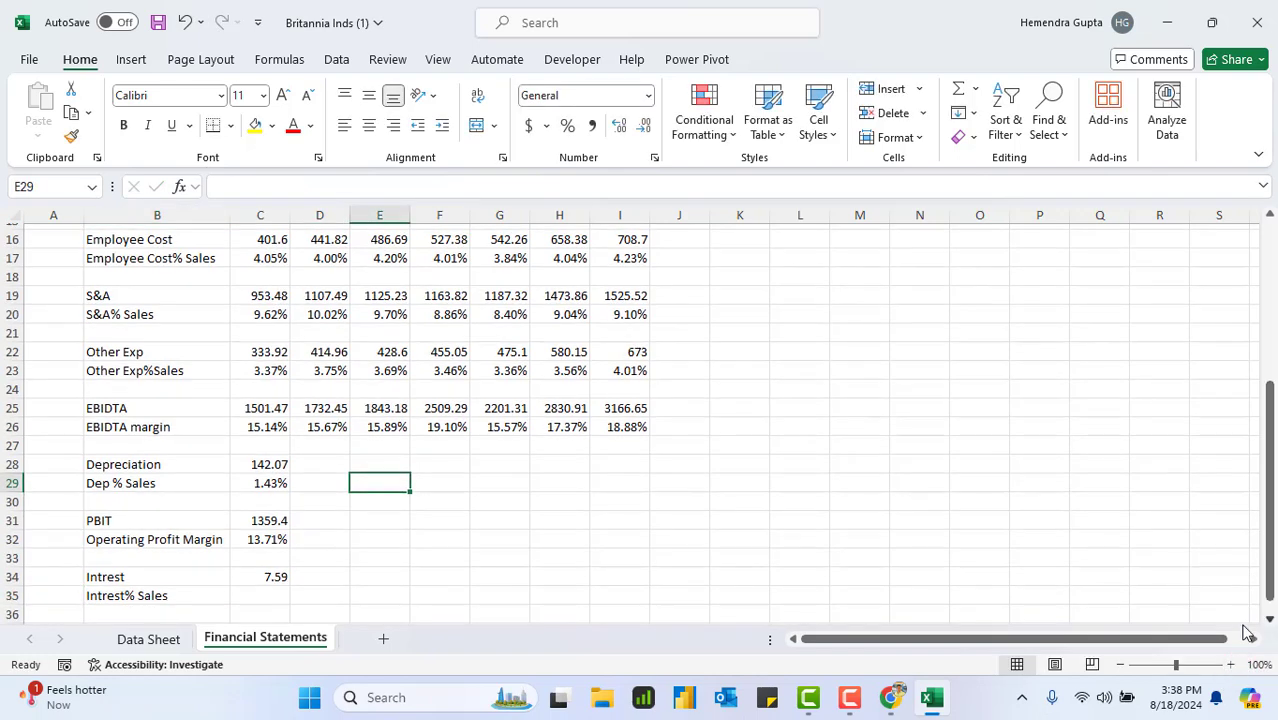
left_click(263, 598)
left_click(257, 612)
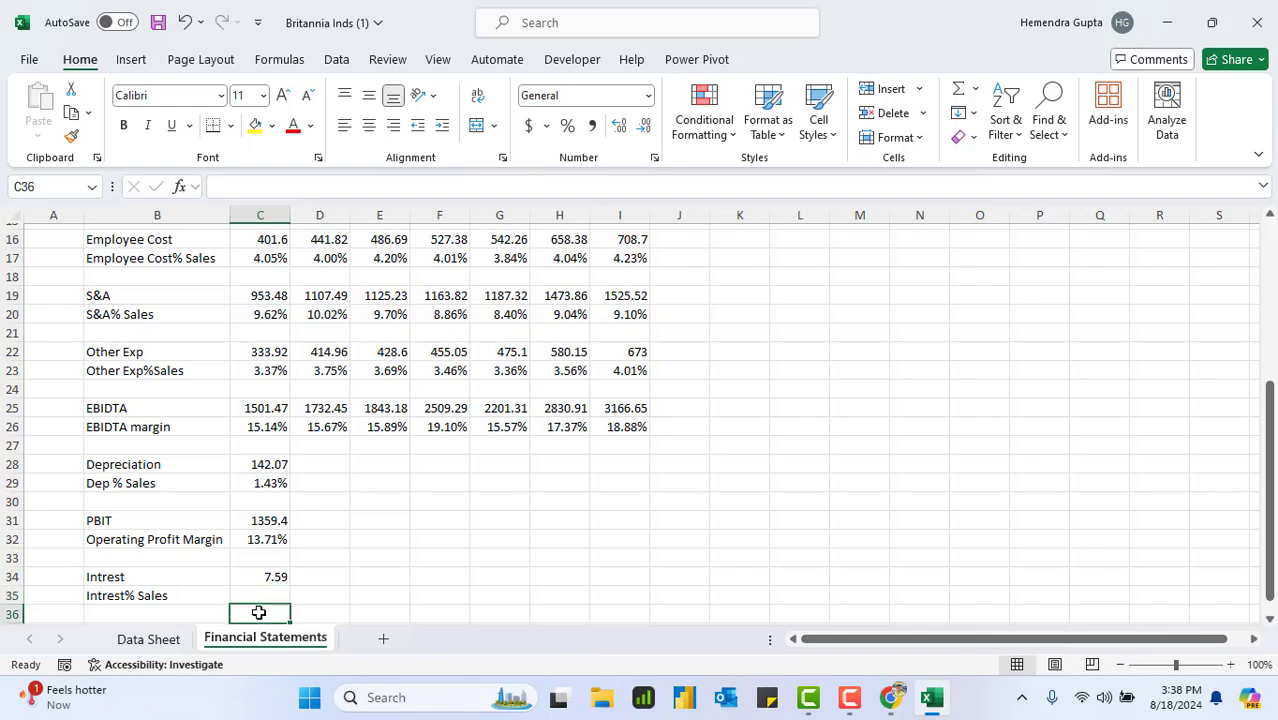
left_click(269, 537)
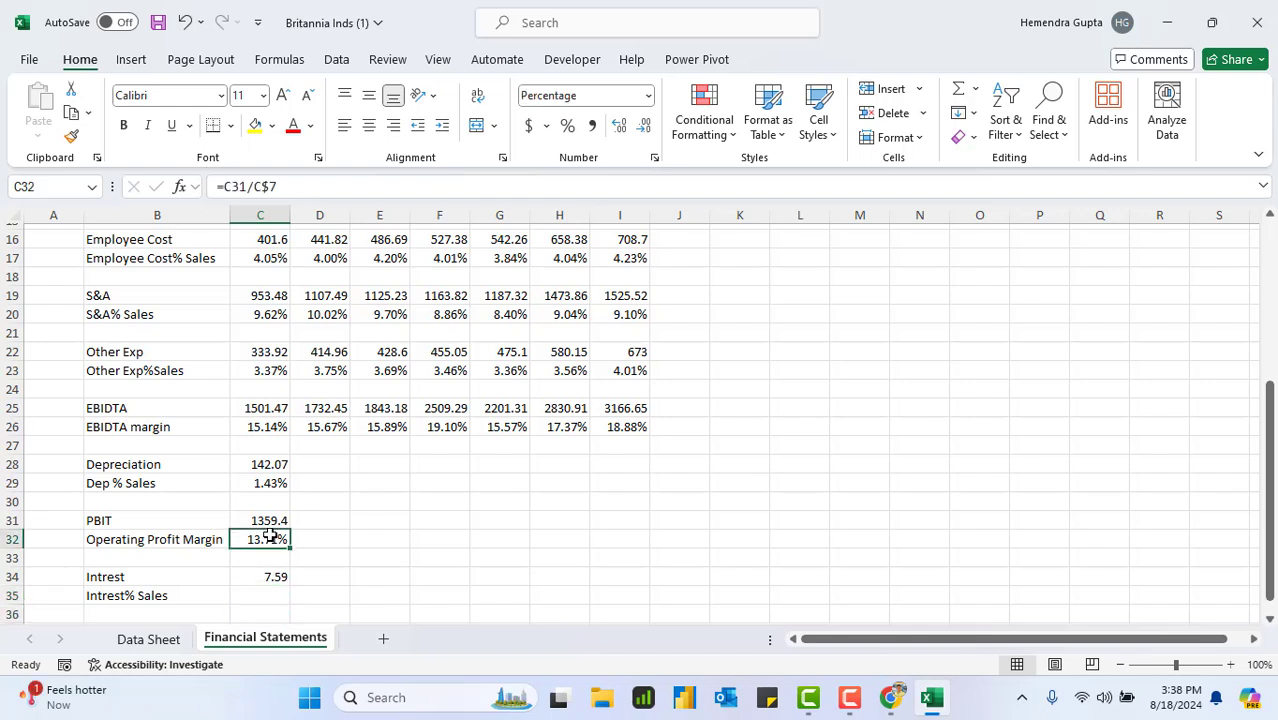
key("ctrl+c")
left_click(263, 594)
key("ctrl+v")
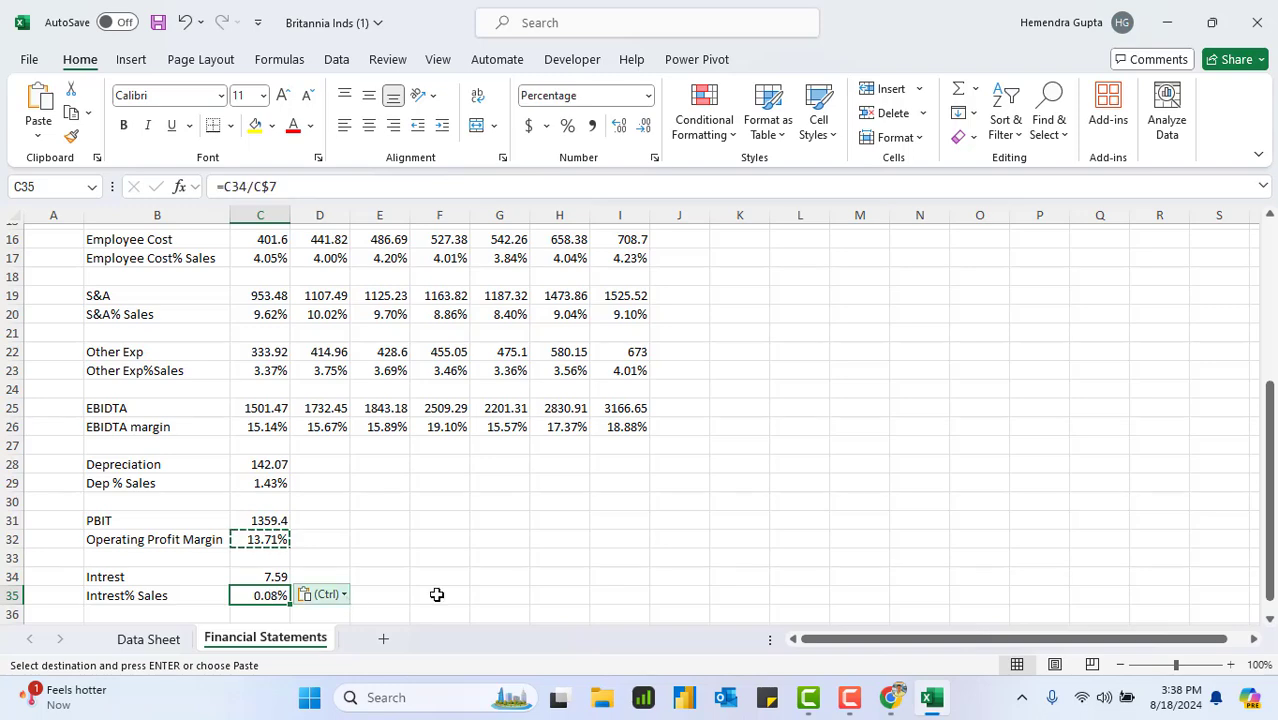
left_click(381, 595)
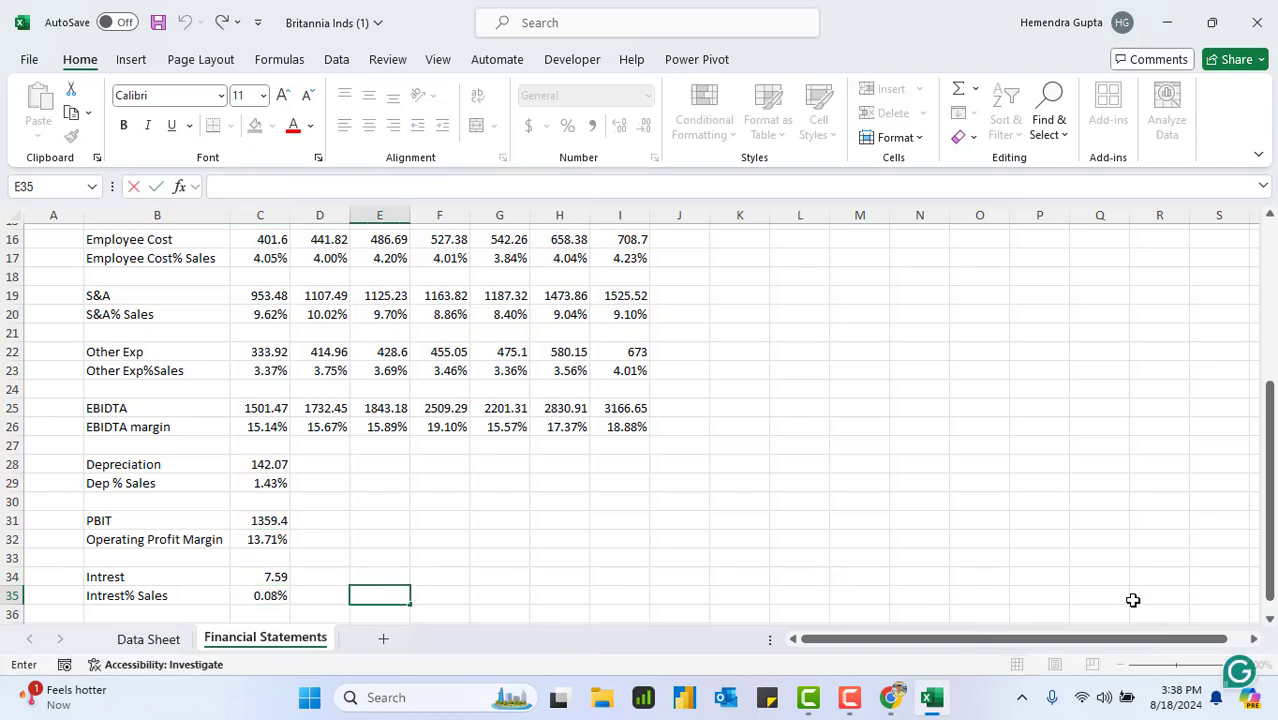
Check the next profit and loss items on the Data Sheet, and label cell B37 of Financial Statements "Other Income"
left_click(157, 643)
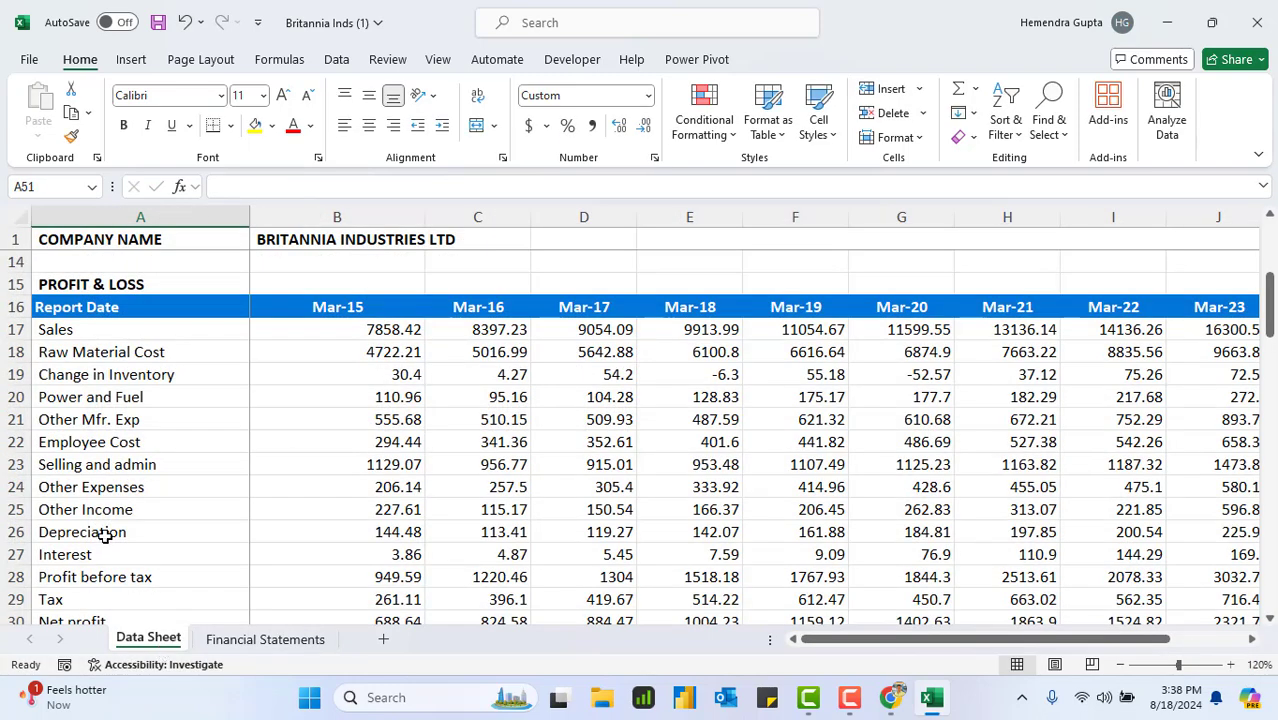
left_click(262, 640)
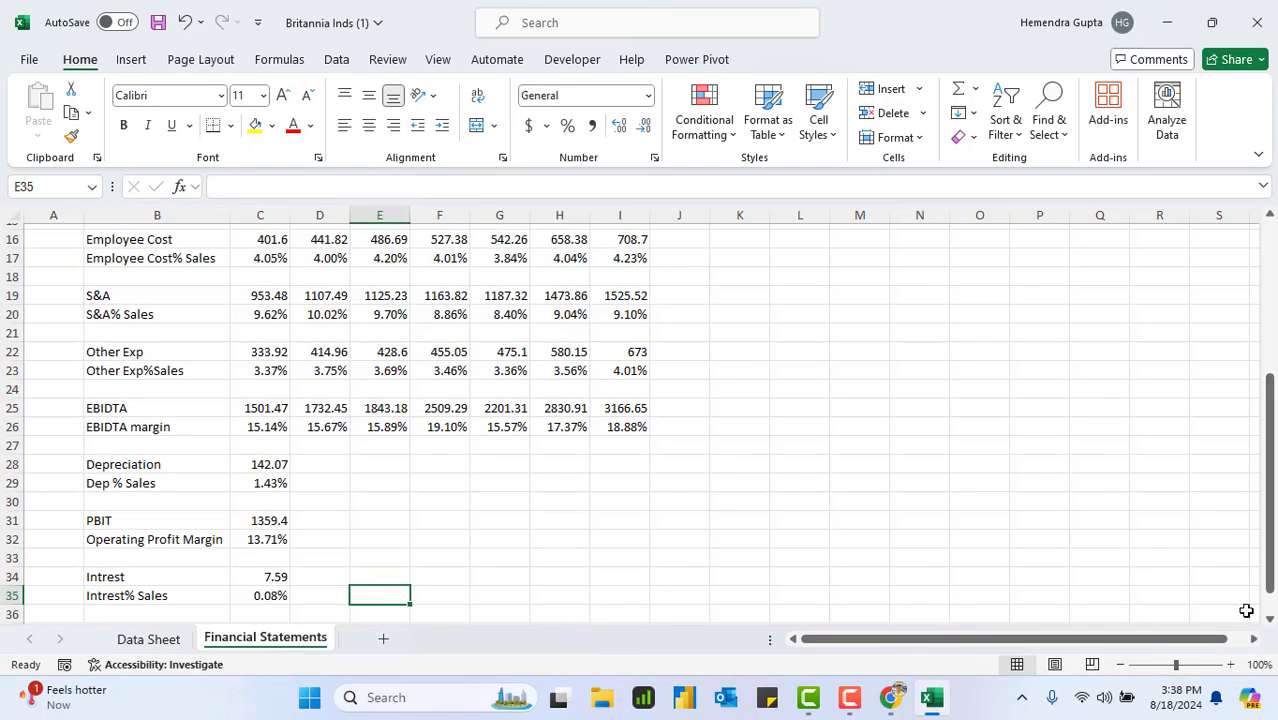
left_click_drag(1263, 567, 1263, 586)
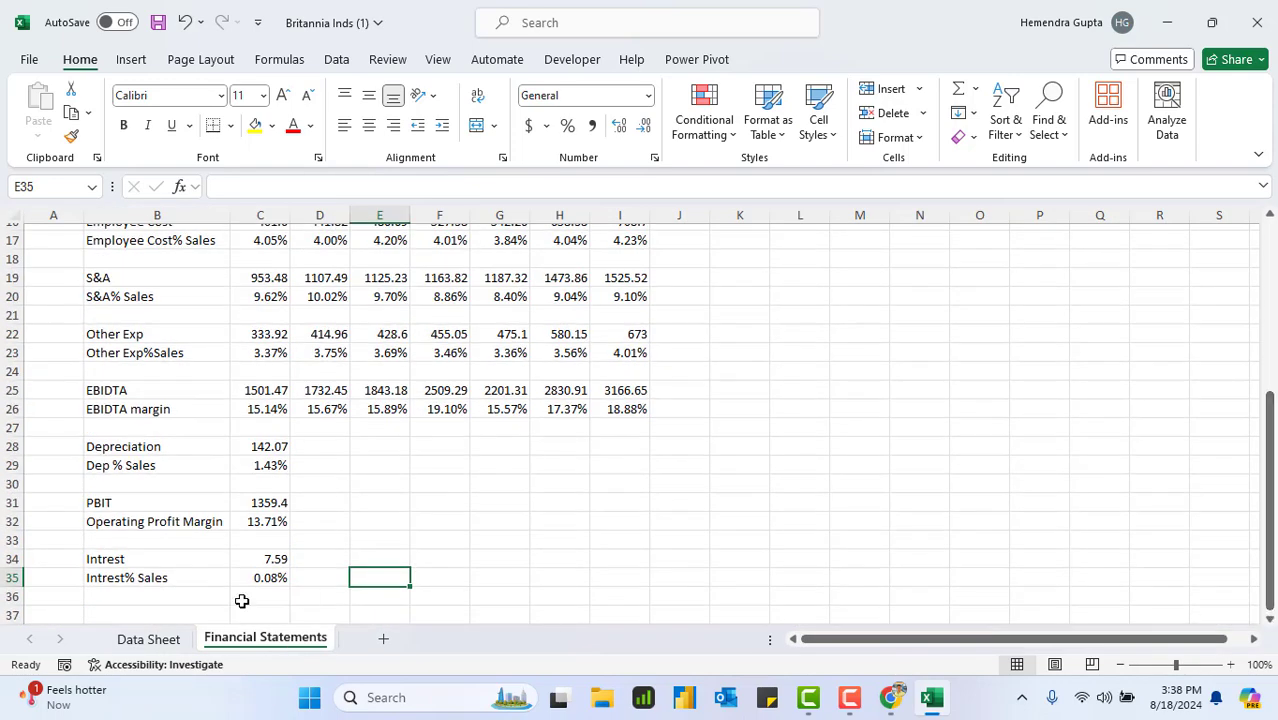
left_click(133, 610)
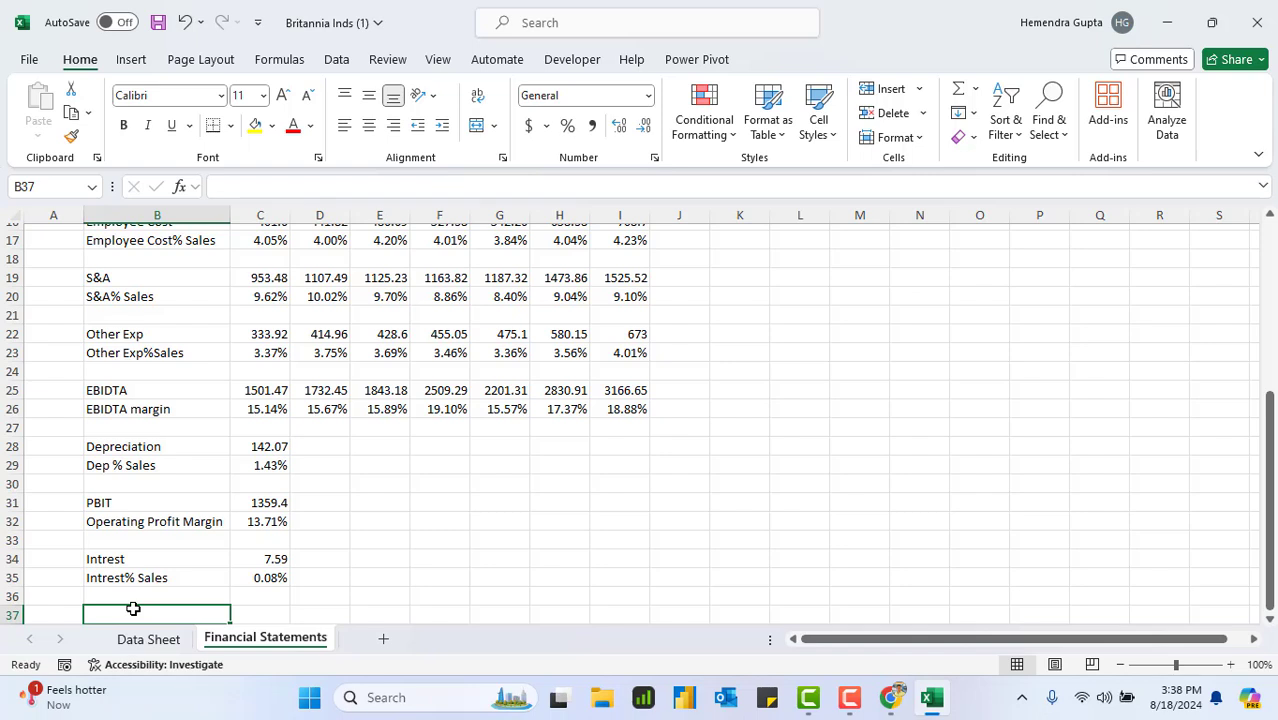
type("Oth")
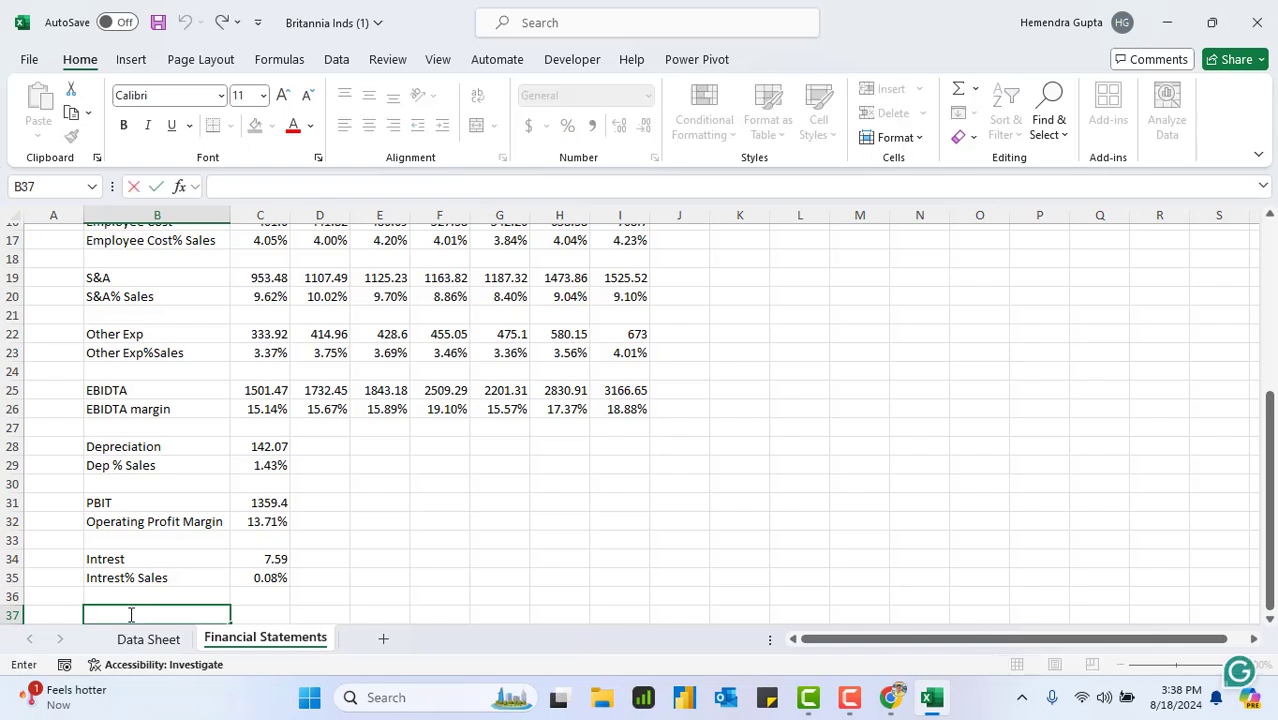
type("er I")
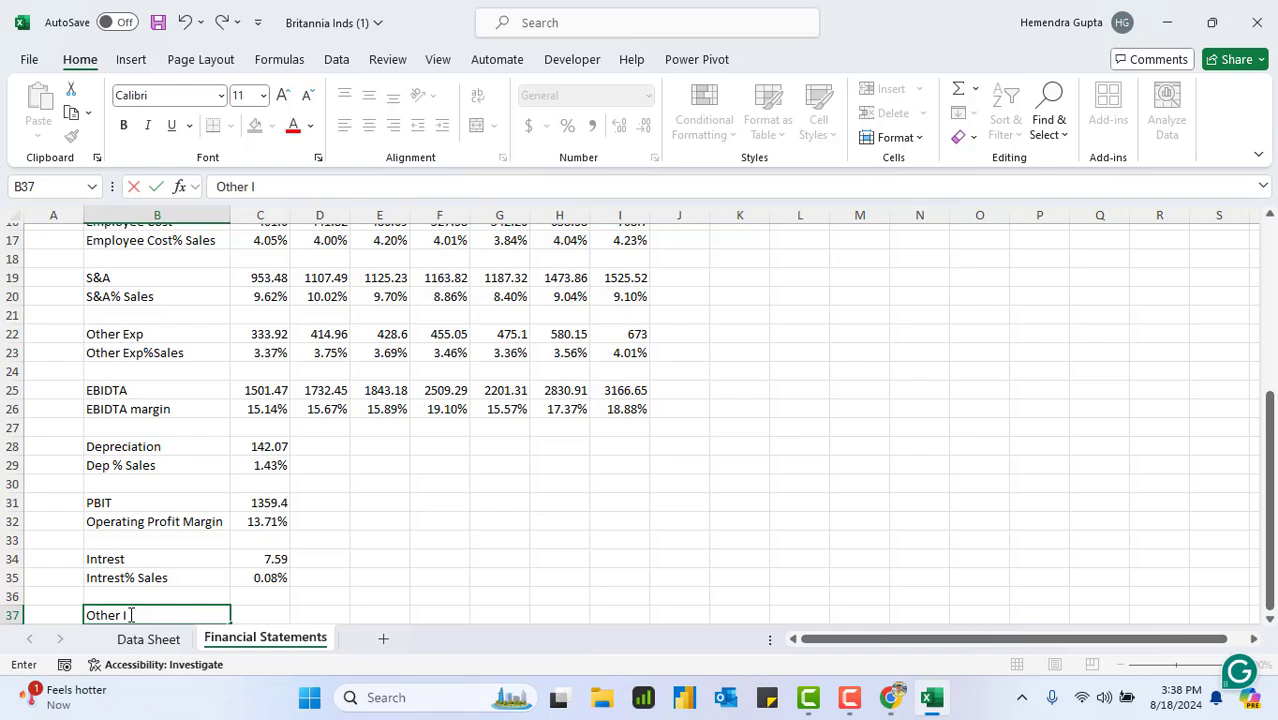
type("ncome")
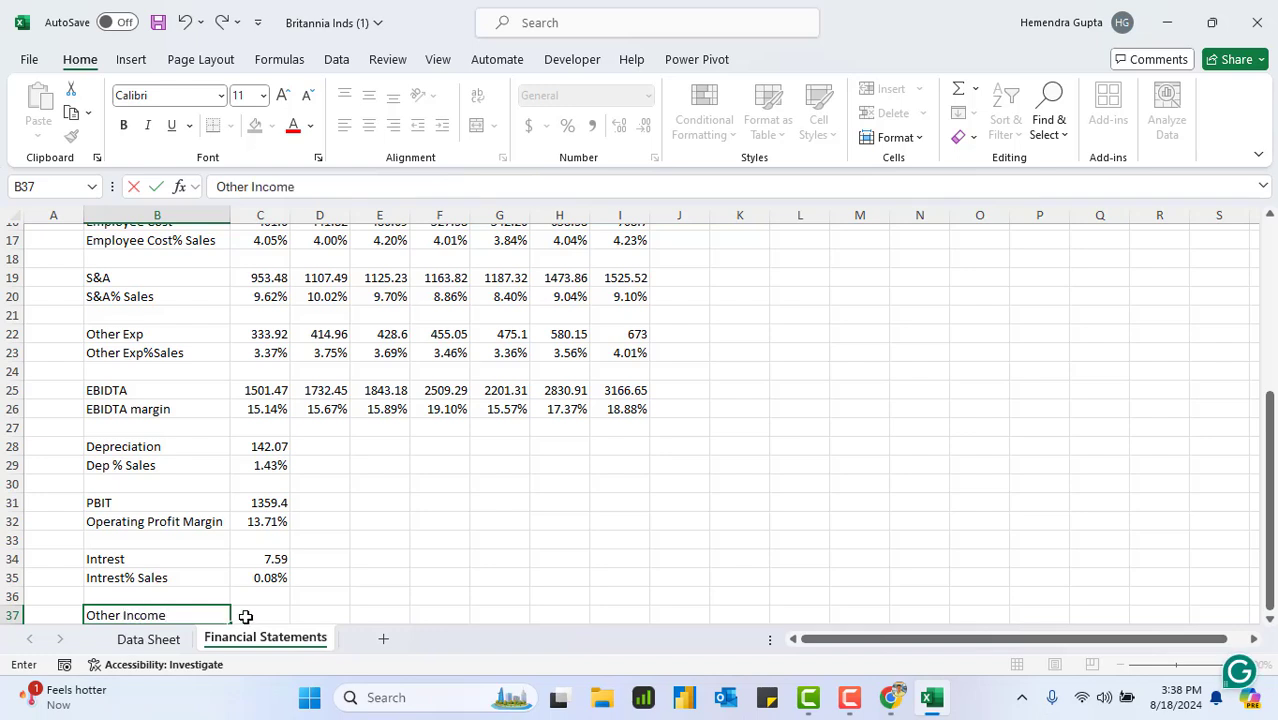
Link the Mar-18 other income into C37 with the formula ='Data Sheet'!E25
left_click(246, 616)
type("=")
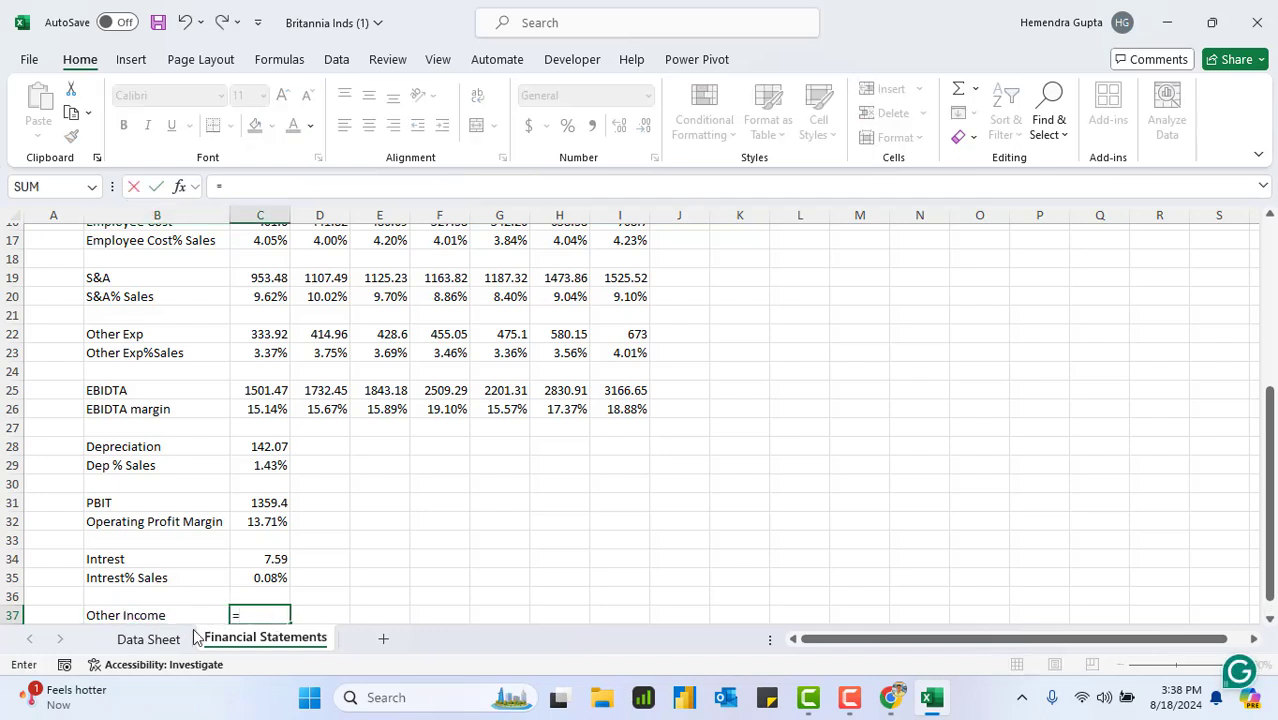
left_click(150, 639)
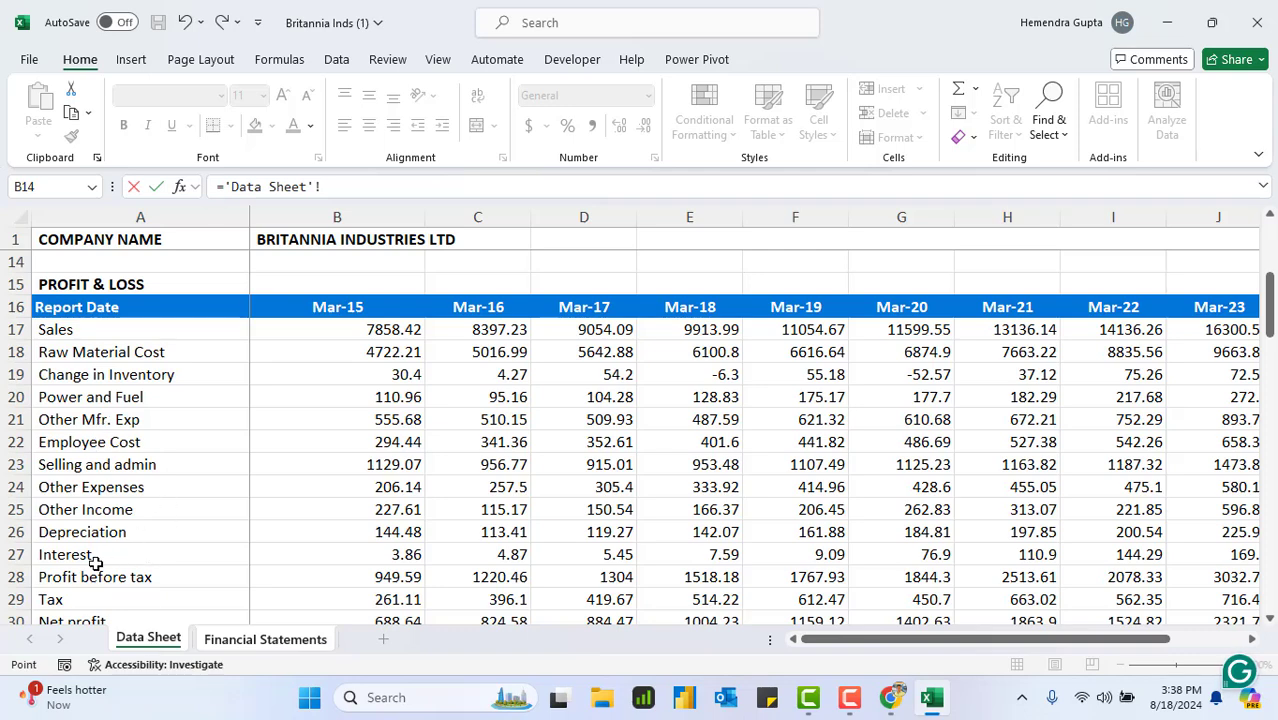
left_click(710, 511)
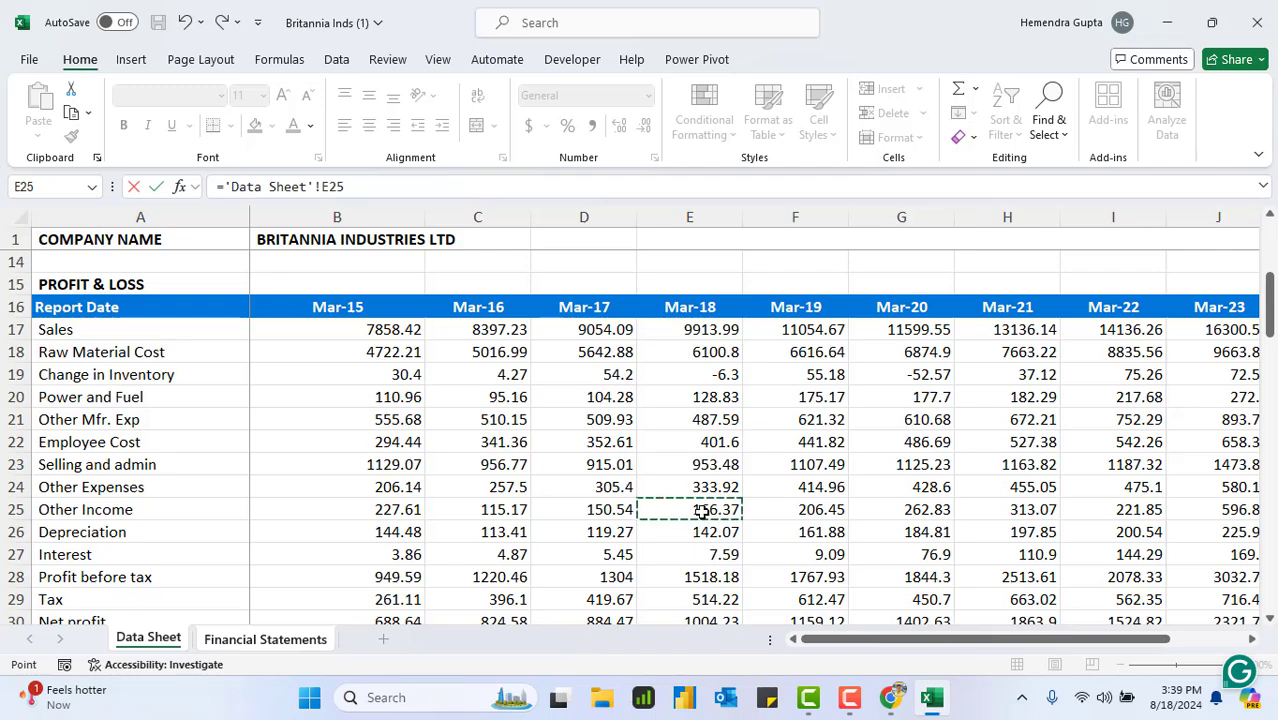
key("Return")
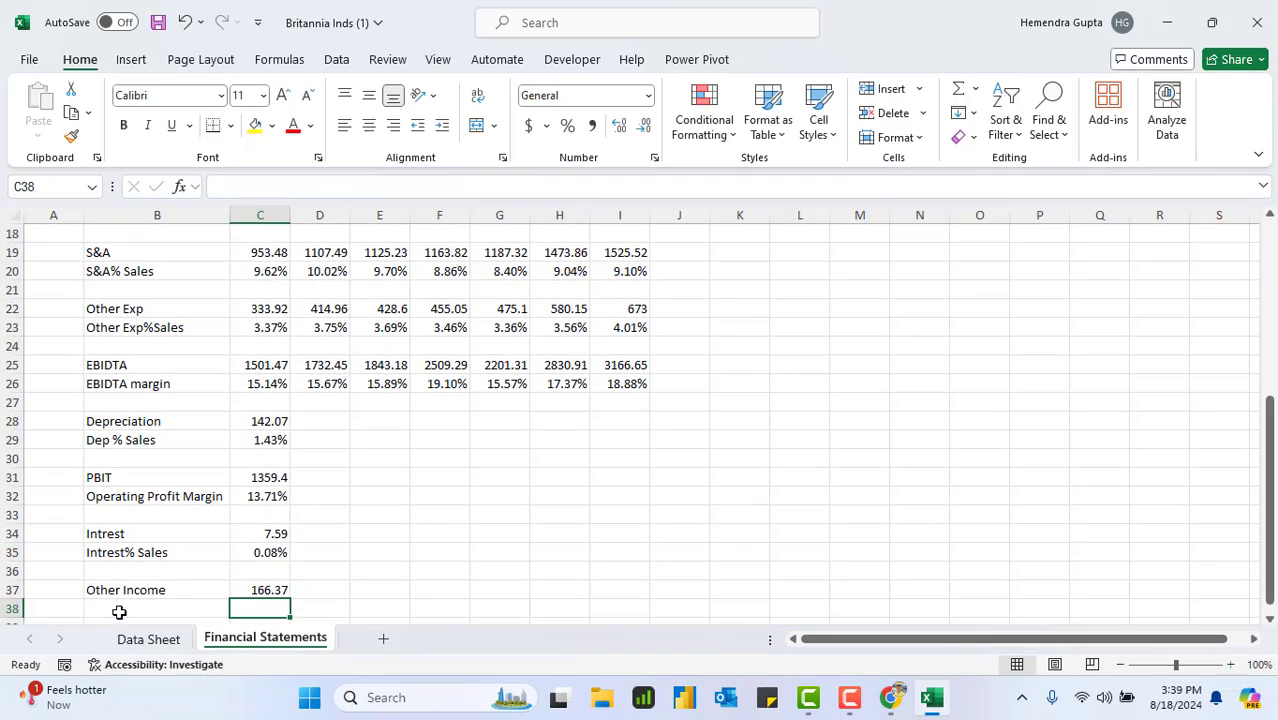
Label cell B38 "Other Income% Sales" beneath the Other Income row
left_click(118, 612)
type("OI")
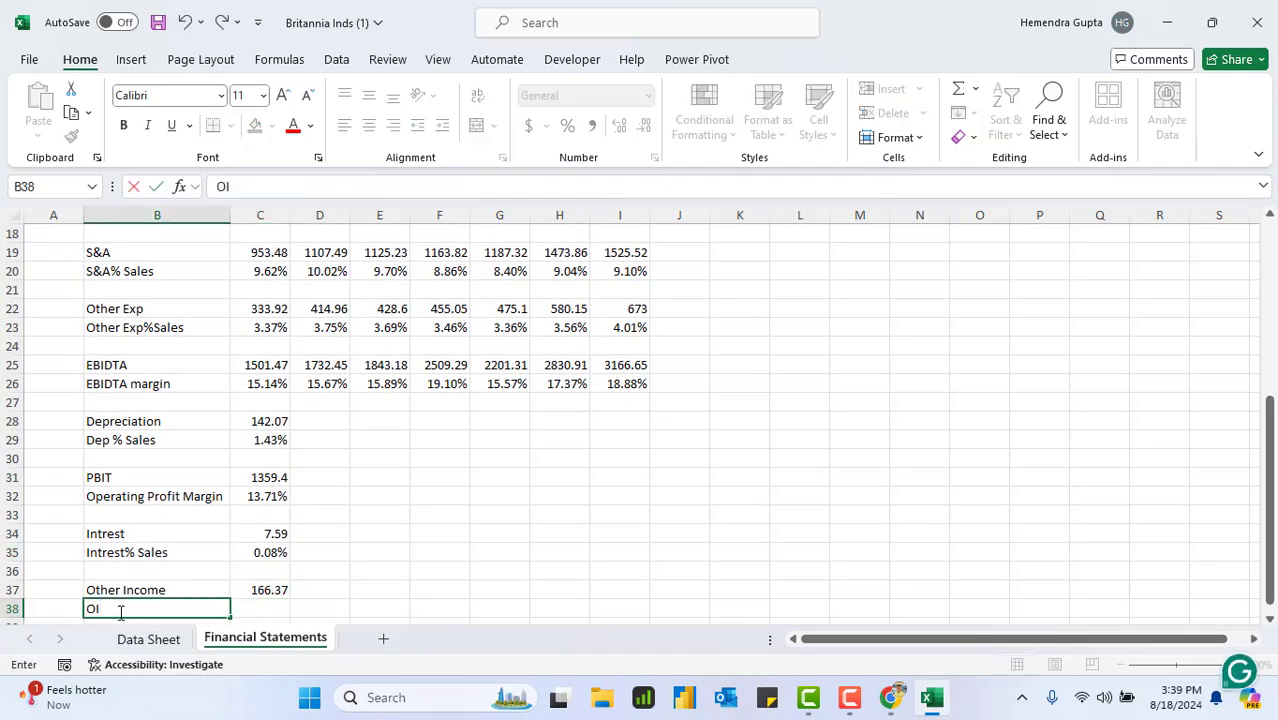
type("ther")
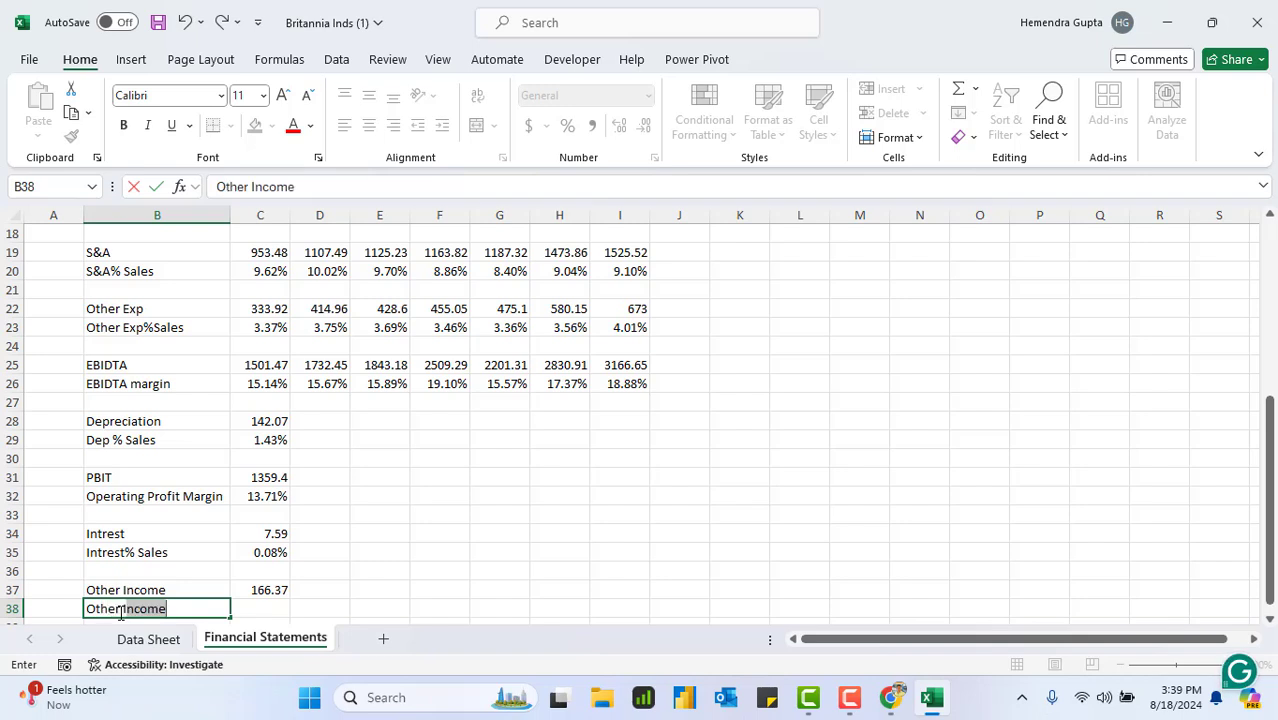
type(" Income%")
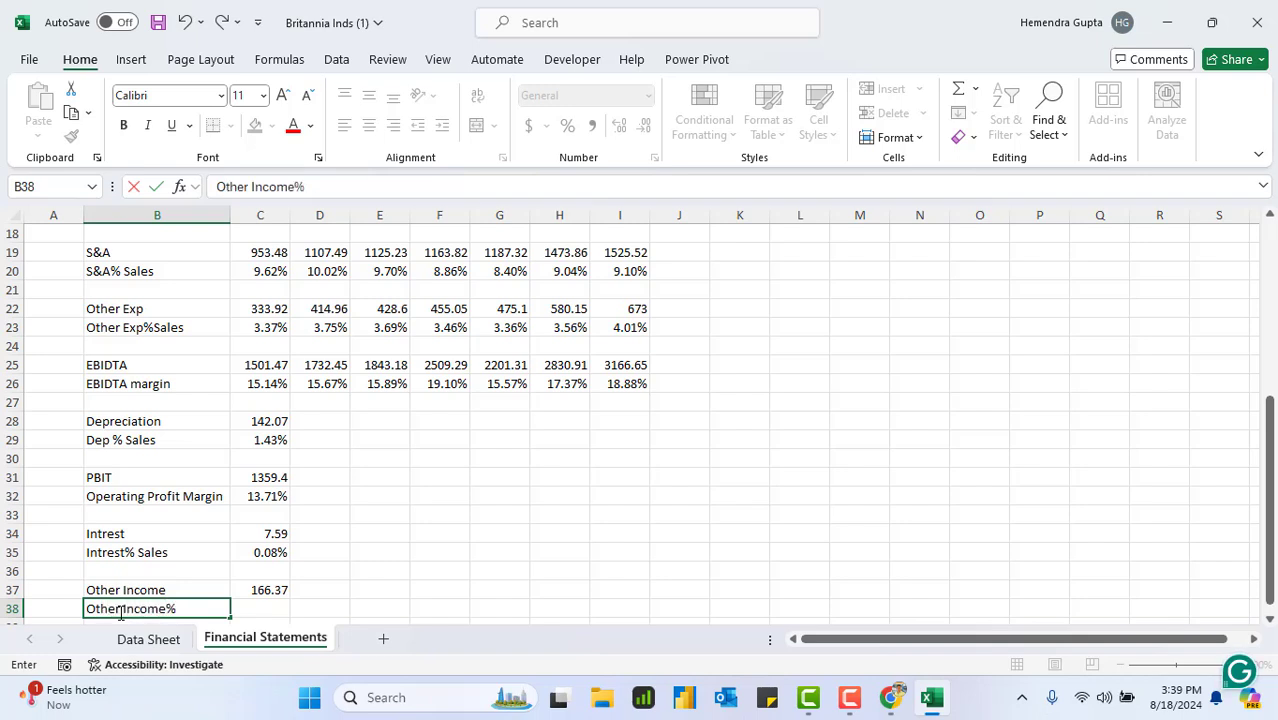
type(" Sales")
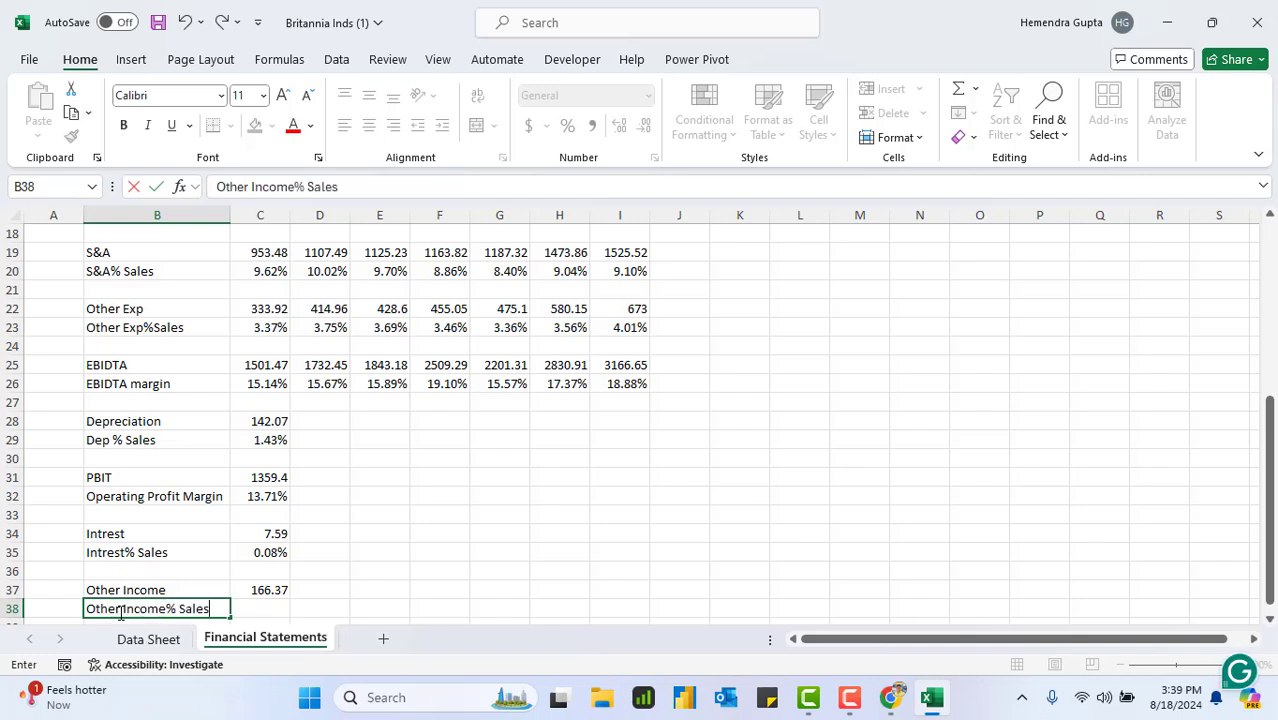
Copy the interest-to-sales formula from C35 into C38 to get other income as a share of sales (=C37/C$7)
left_click(273, 608)
left_click(268, 553)
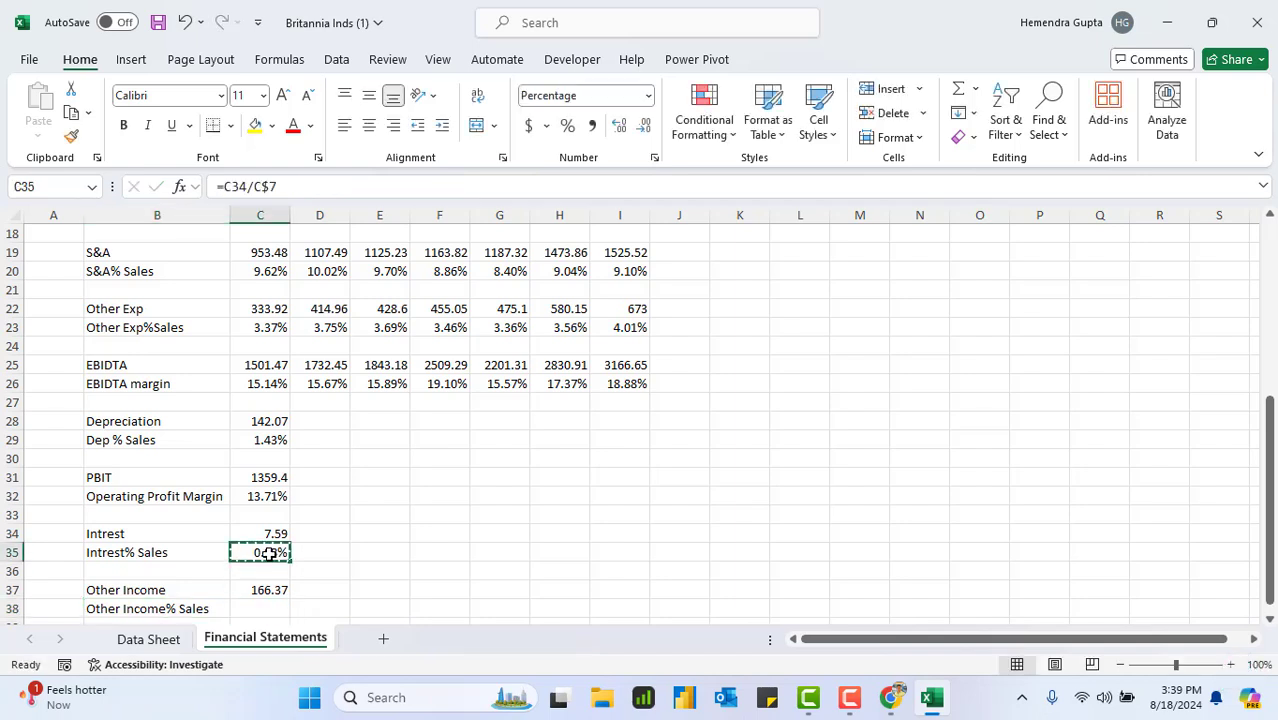
key("ctrl+c")
left_click(271, 608)
key("ctrl+v")
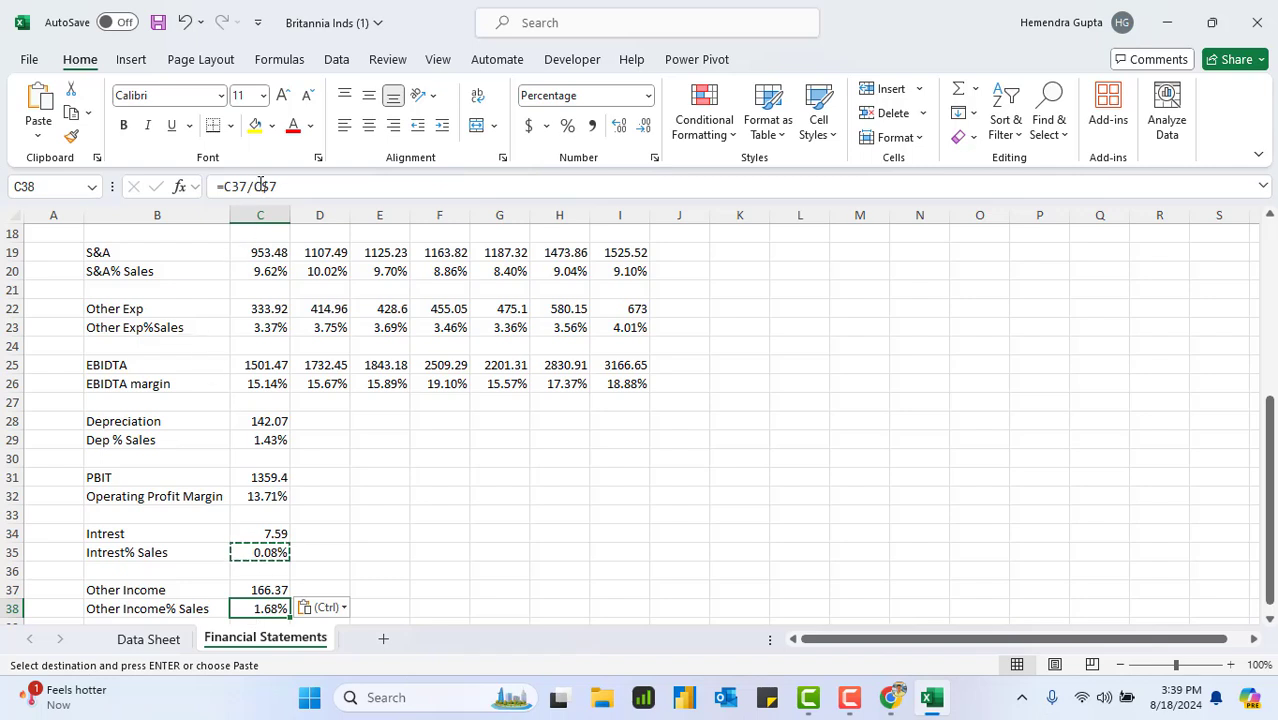
left_click_drag(1266, 466, 1266, 480)
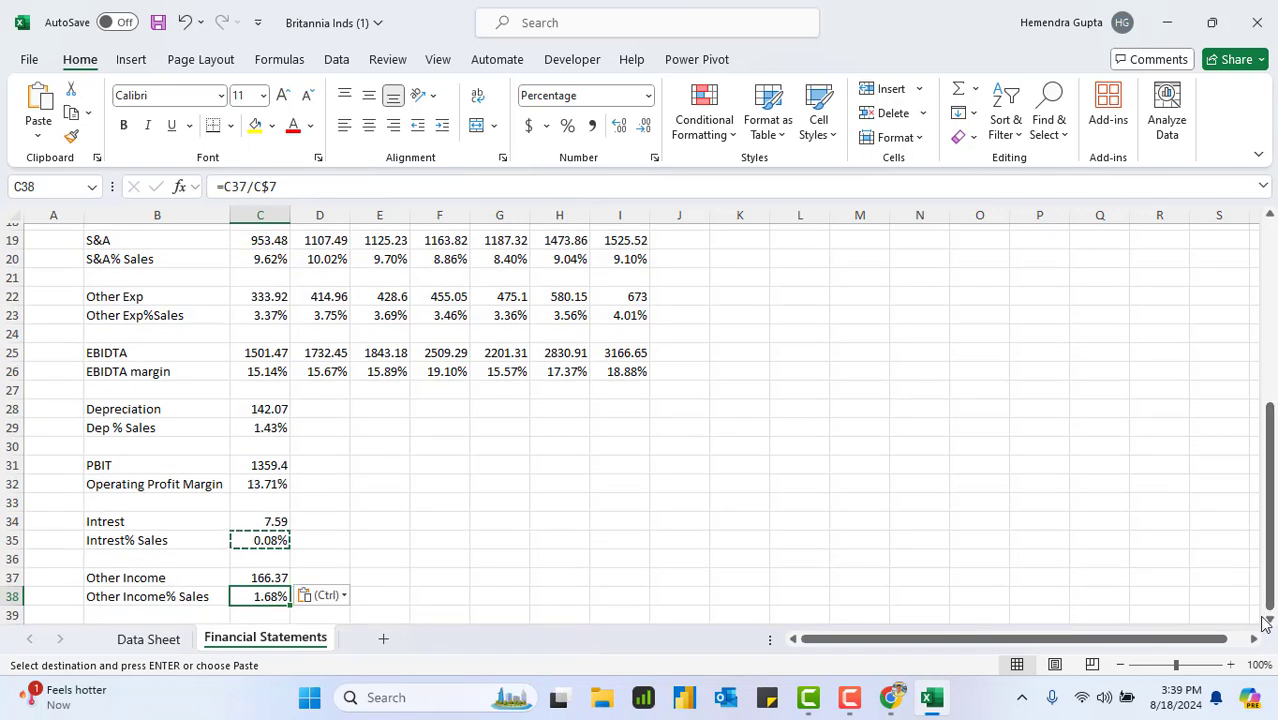
left_click(493, 613)
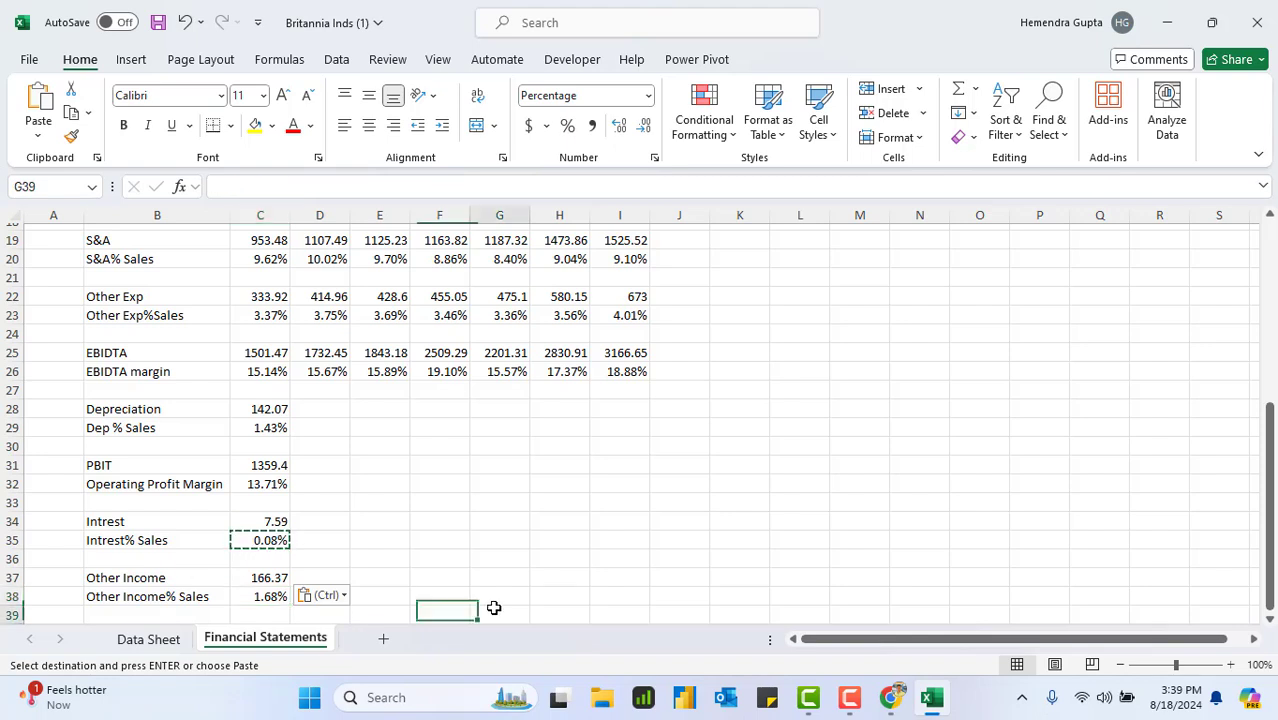
Label cell B40 "PBT", leaving row 39 blank below the other income ratio
left_click(1269, 619)
left_click(121, 619)
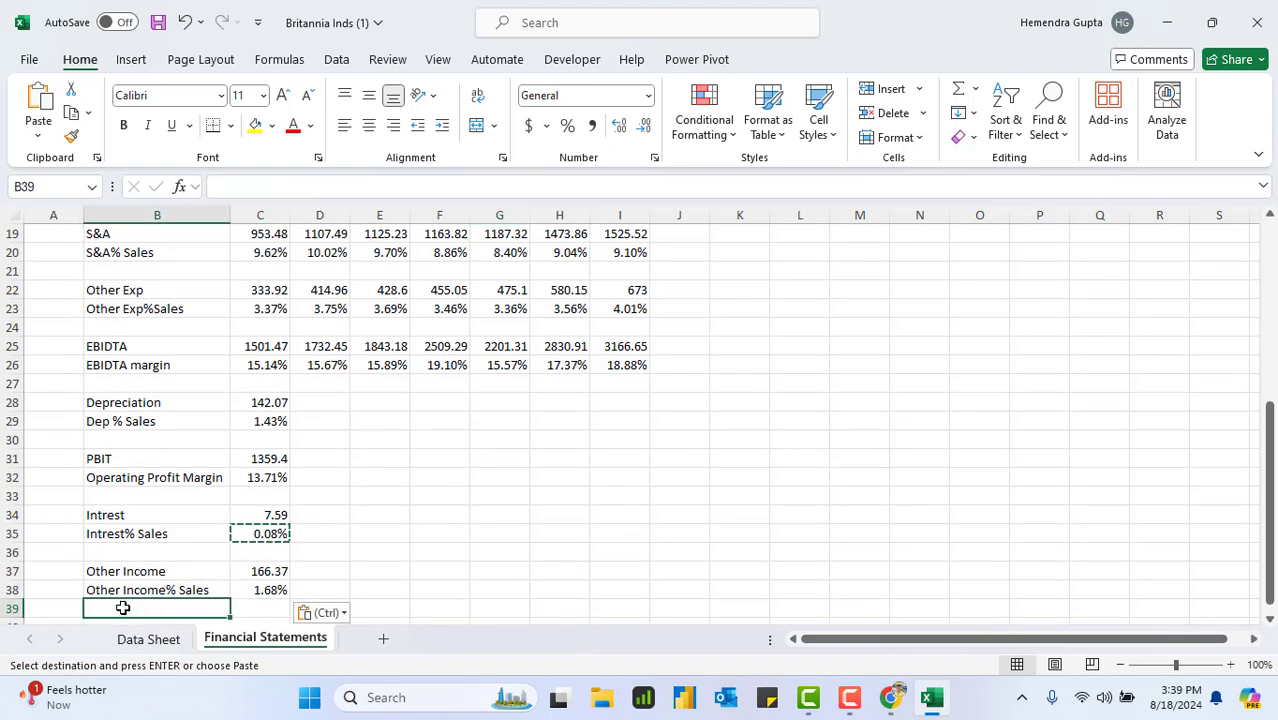
type("PBT")
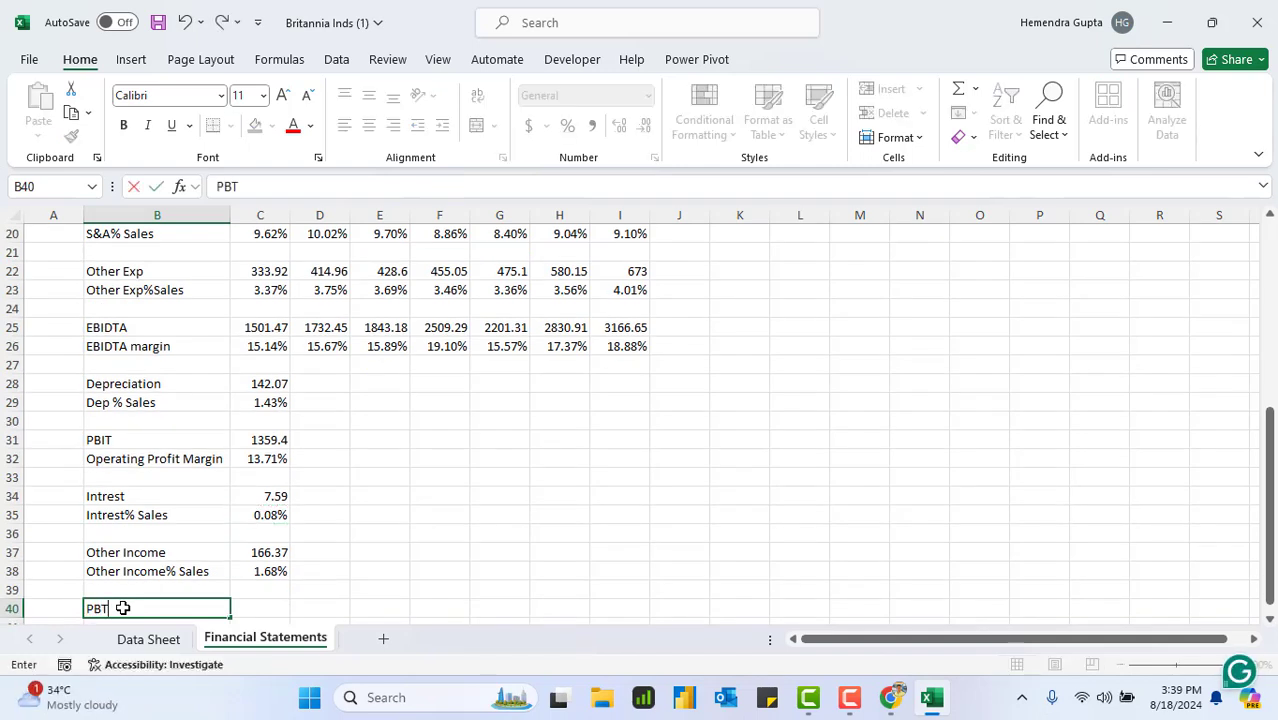
Calculate the Mar-18 PBT in C40 as PBIT minus interest plus other income, using =C31-C34+C37
left_click(241, 606)
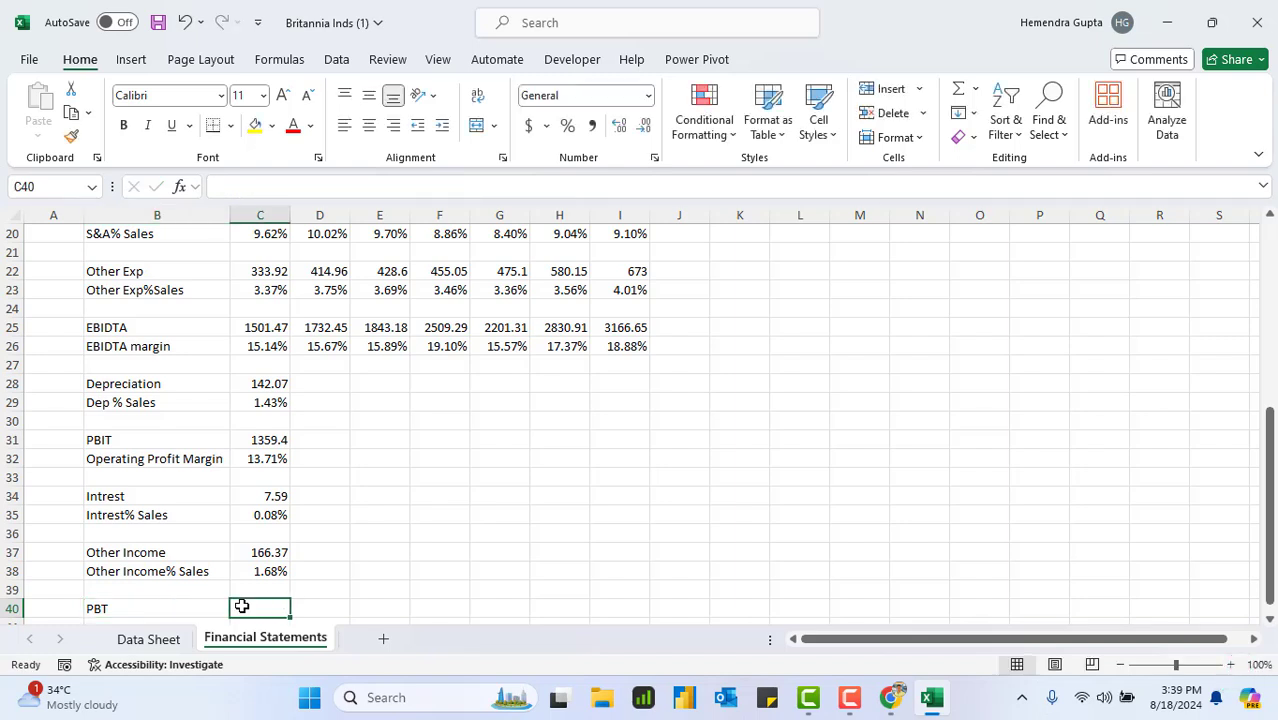
type("=")
left_click(266, 438)
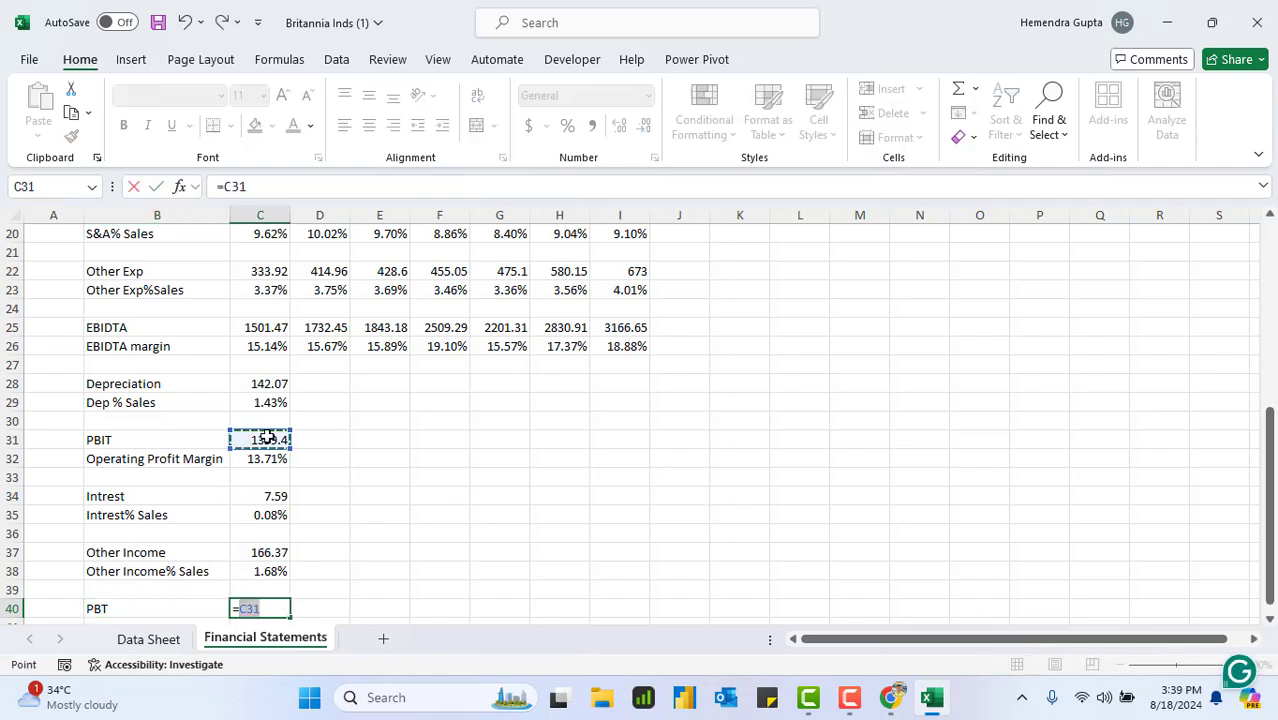
type("-")
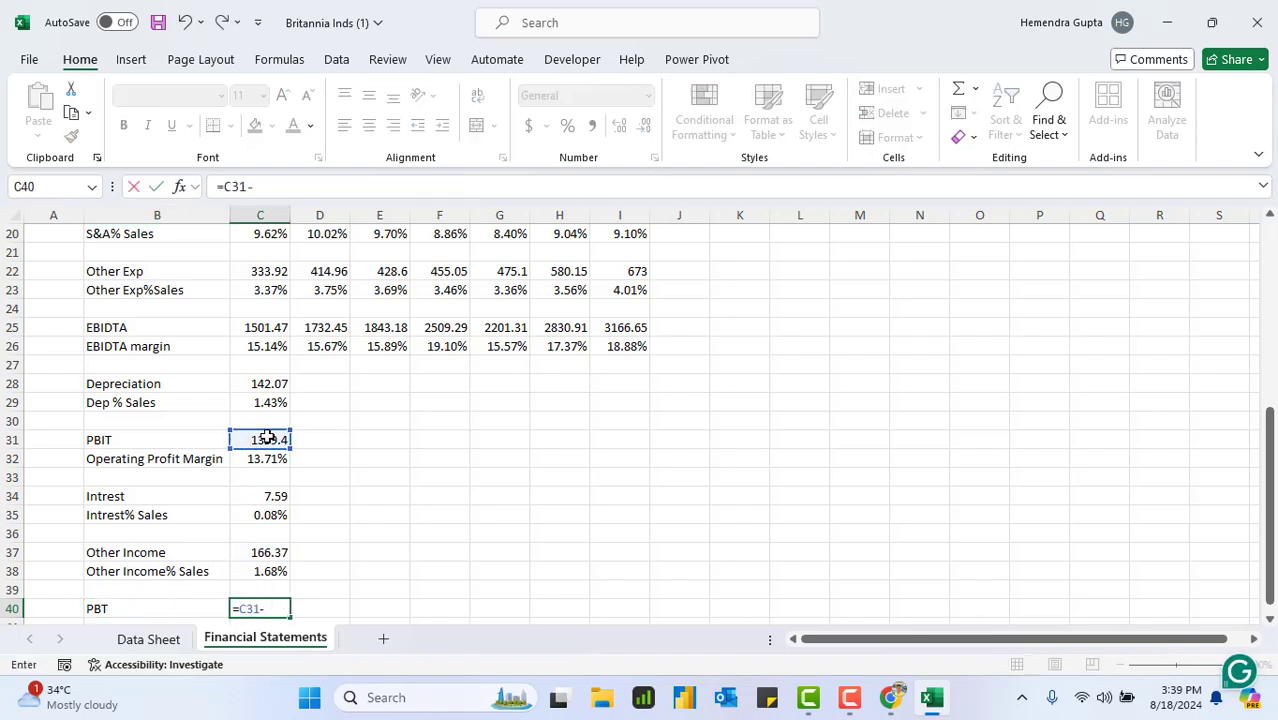
left_click(268, 497)
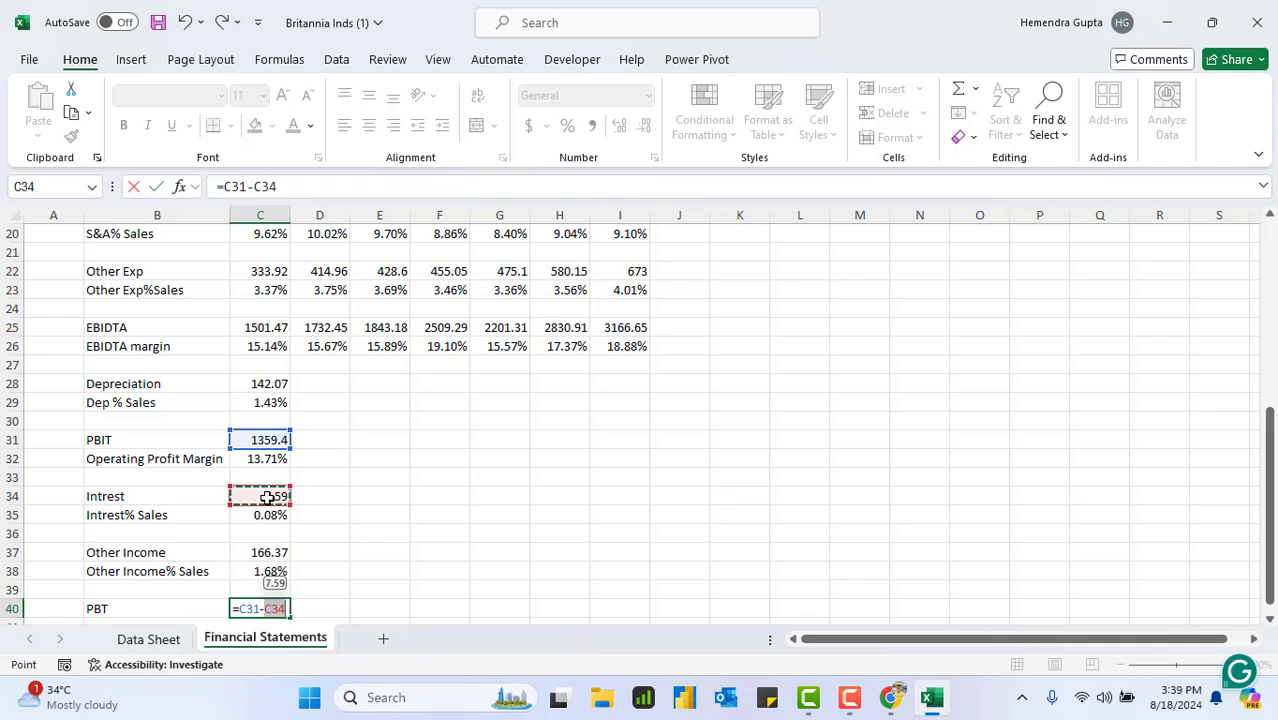
left_click(294, 186)
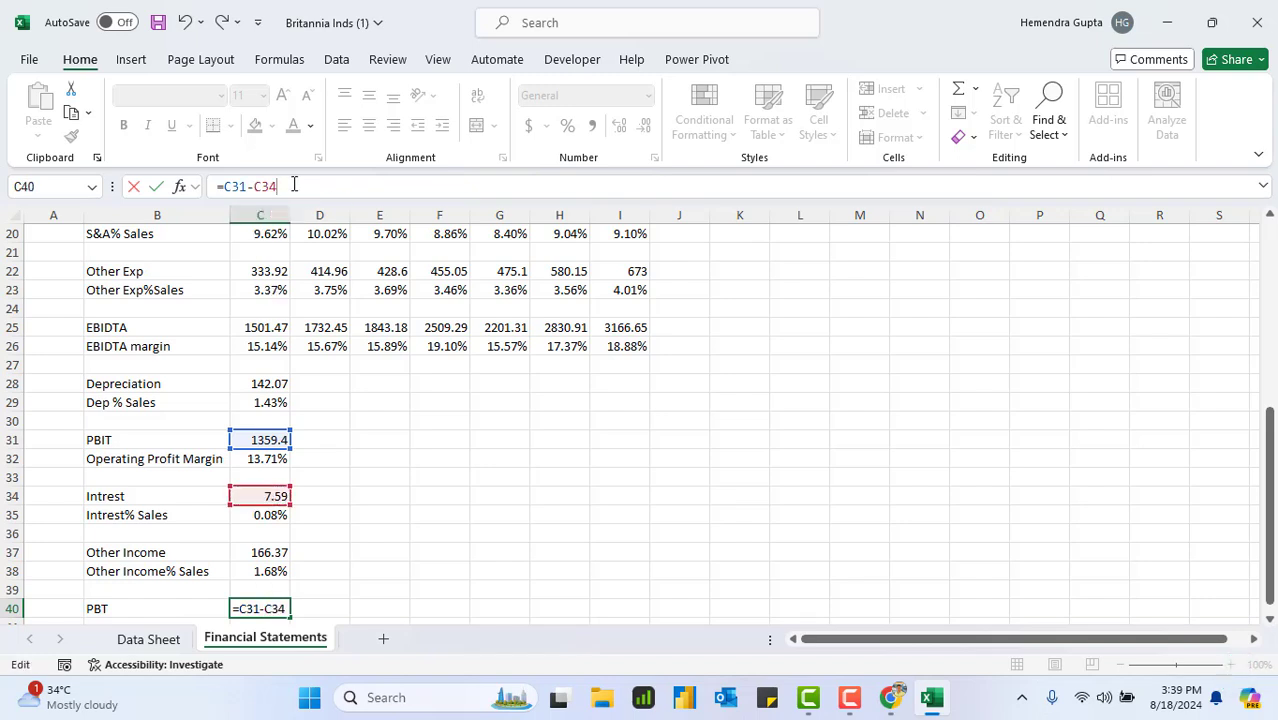
left_click(272, 553)
key("Return")
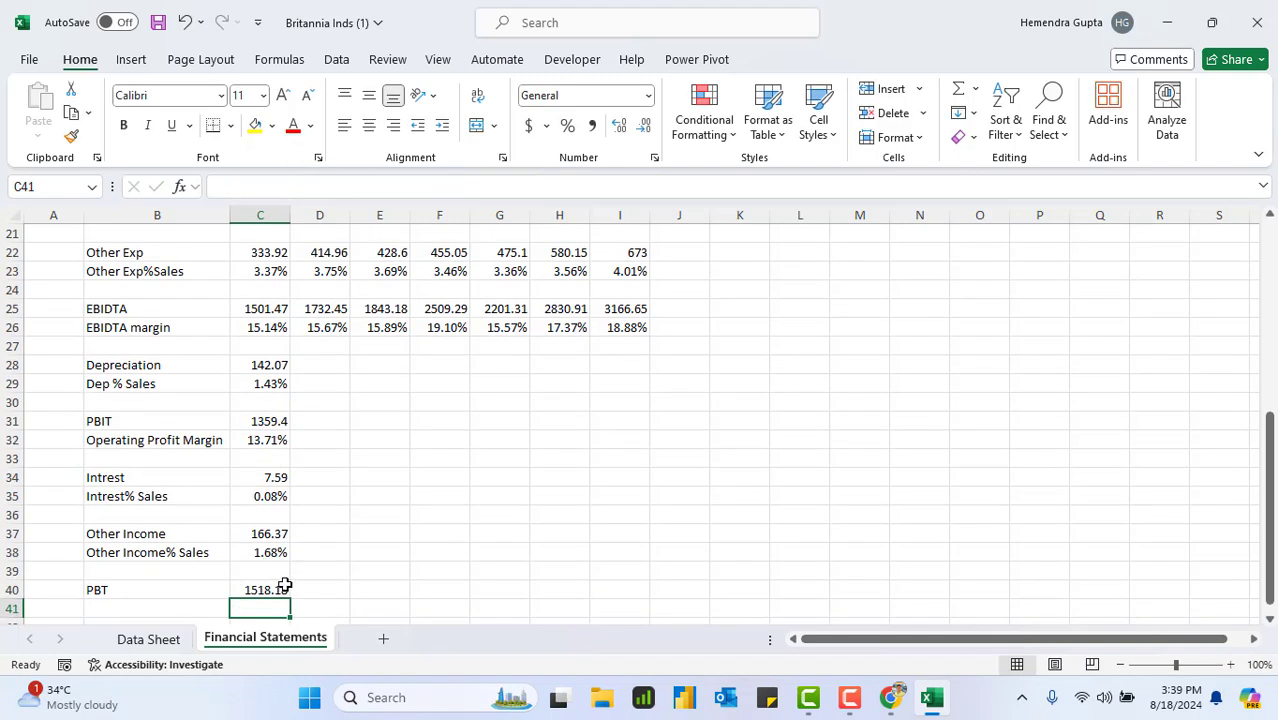
Label cell B41 "PBT Margin" directly beneath the PBT row
left_click(105, 605)
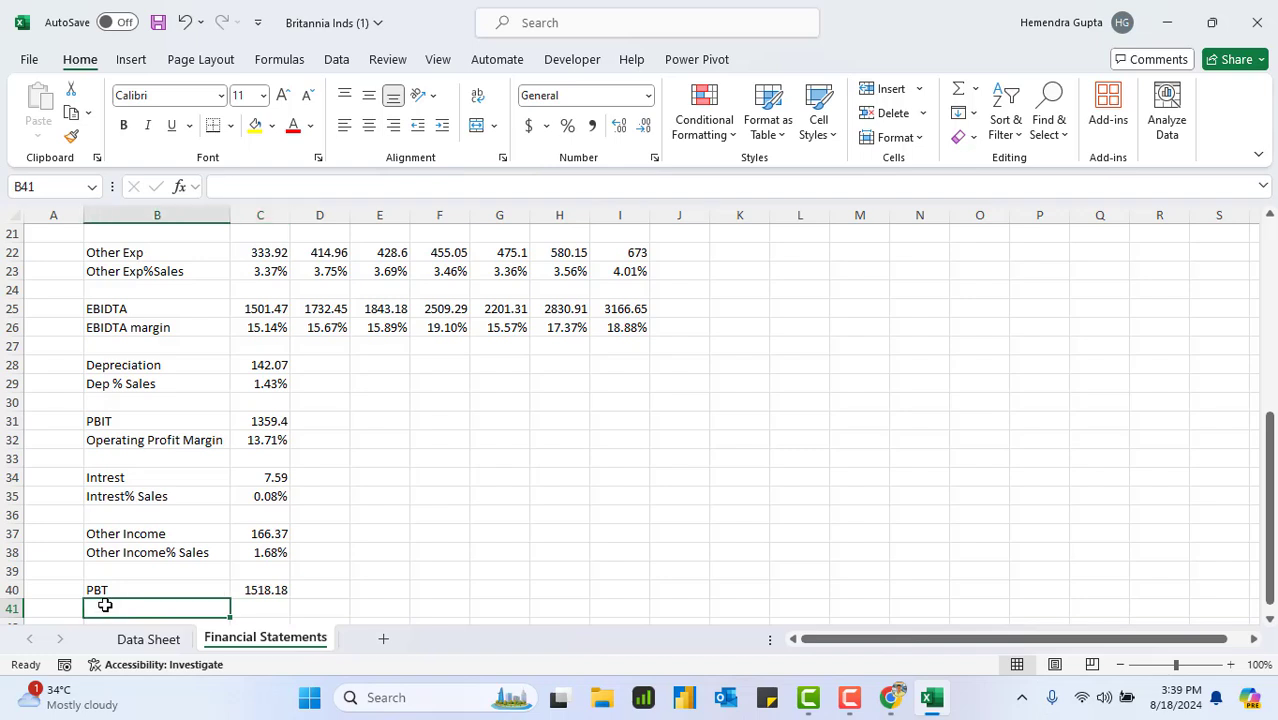
type("PBT")
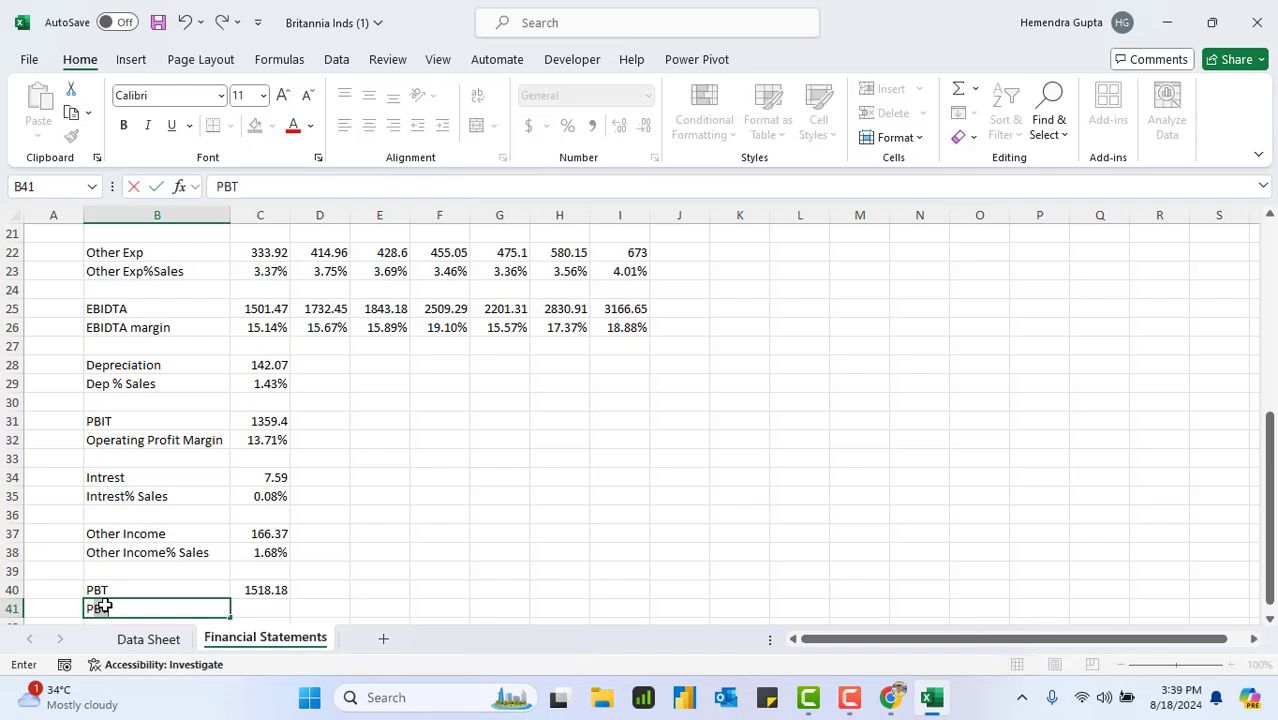
type(" Margin")
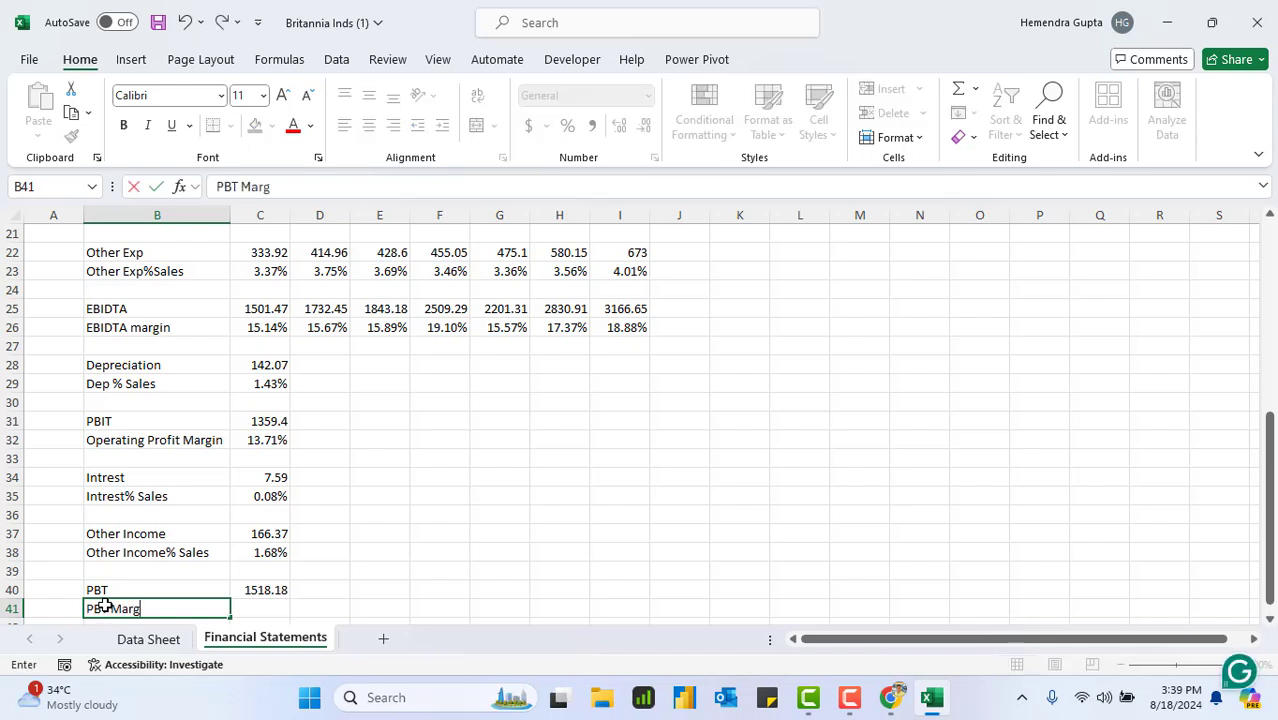
Calculate the Mar-18 PBT margin in C41 as =C40/C7 and format it as a percentage with one decimal
left_click(276, 608)
type("=")
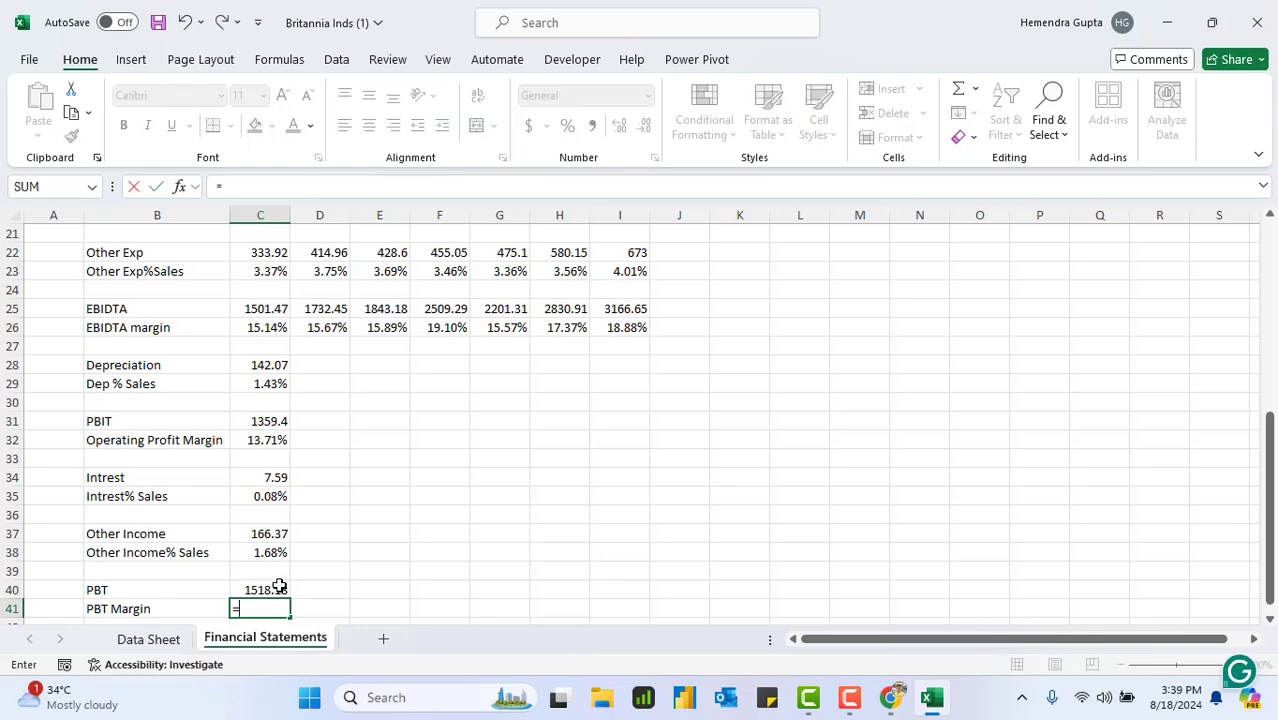
left_click(268, 590)
type("/")
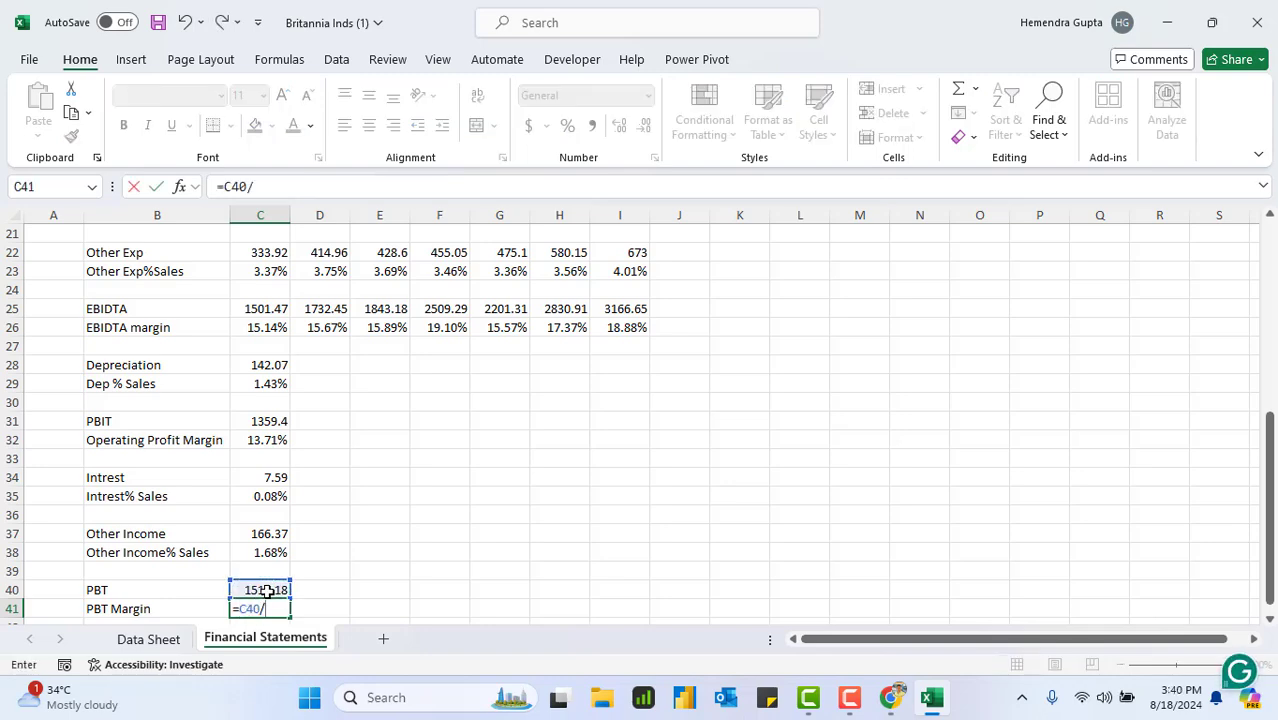
scroll(266, 592, "up", 7)
left_click(252, 345)
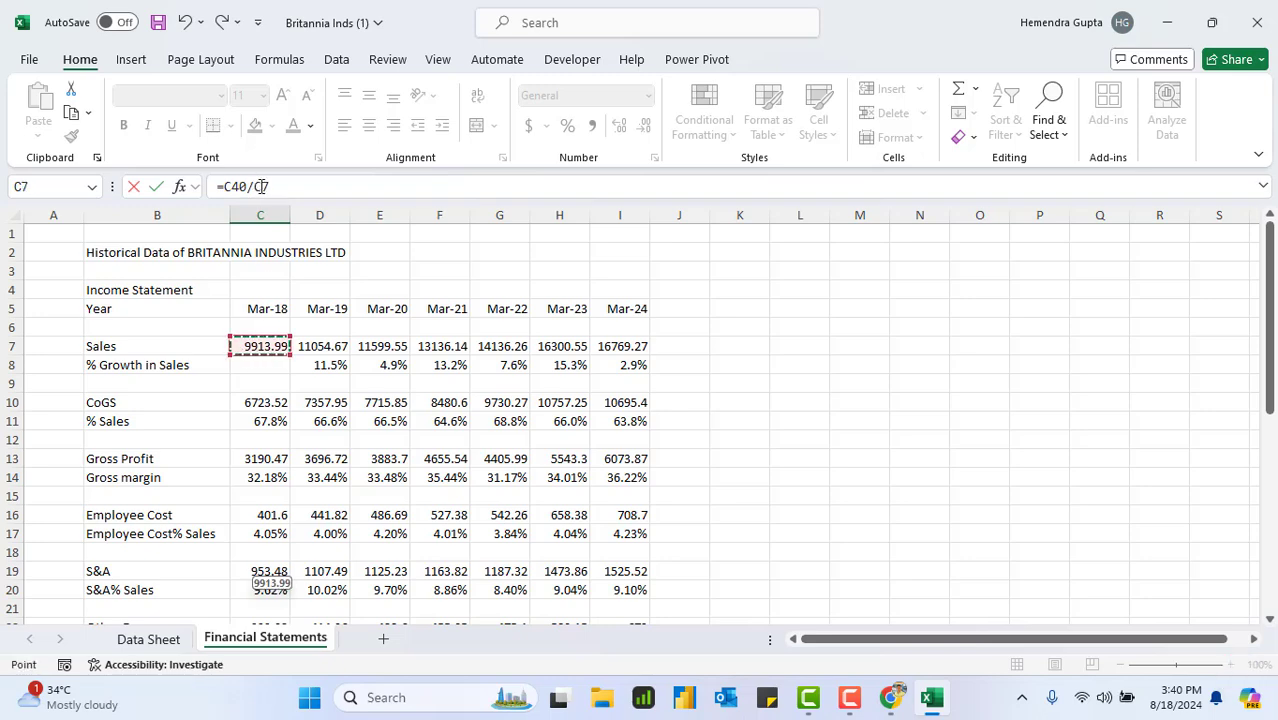
left_click(294, 186)
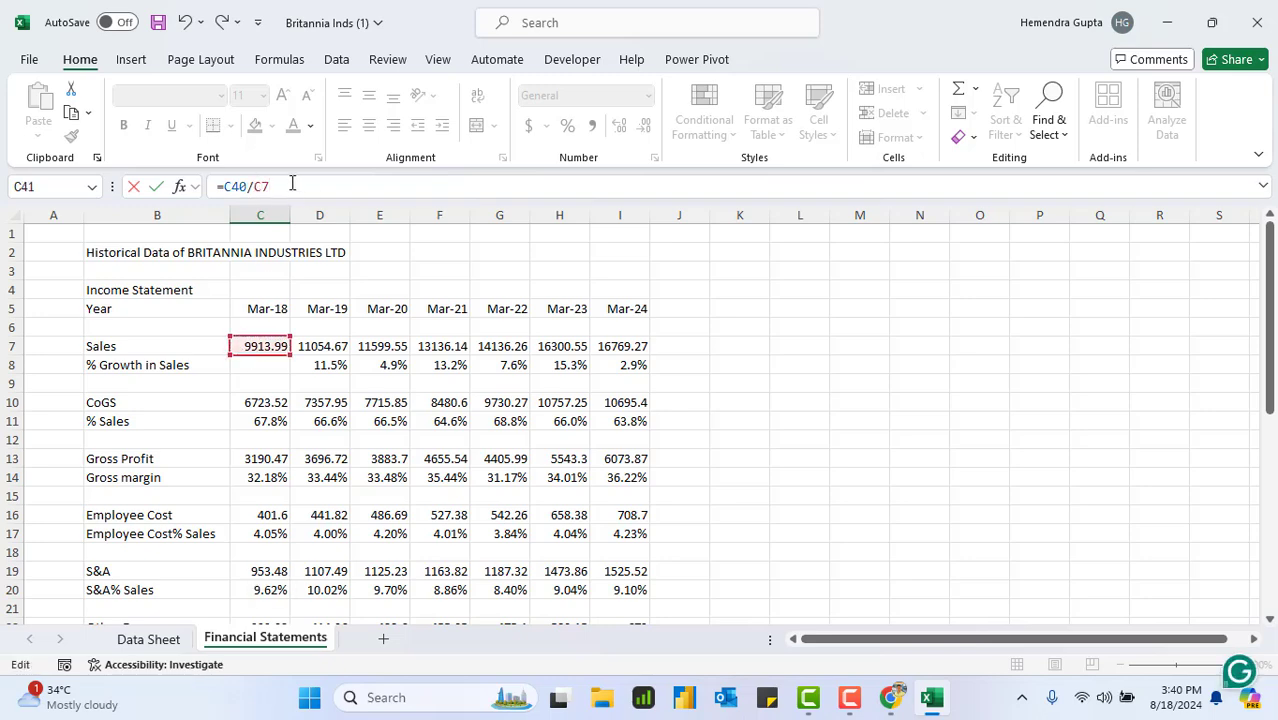
key("Return")
left_click(274, 591)
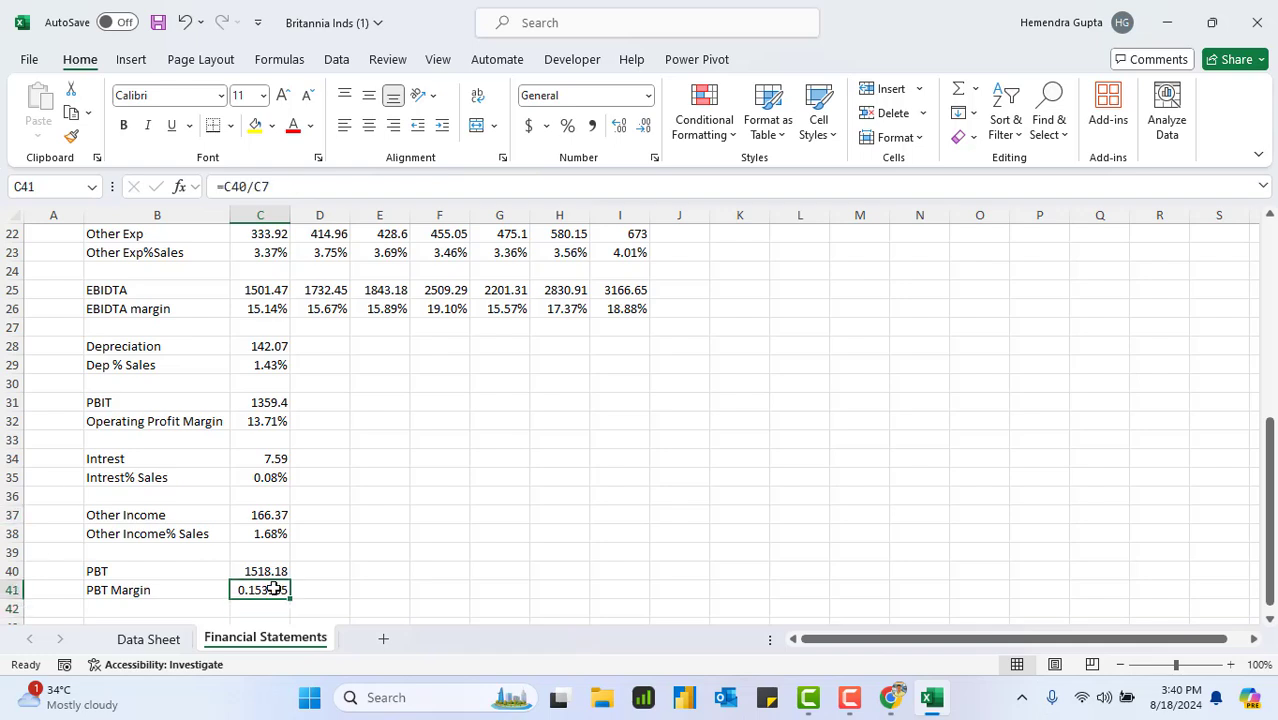
left_click(568, 126)
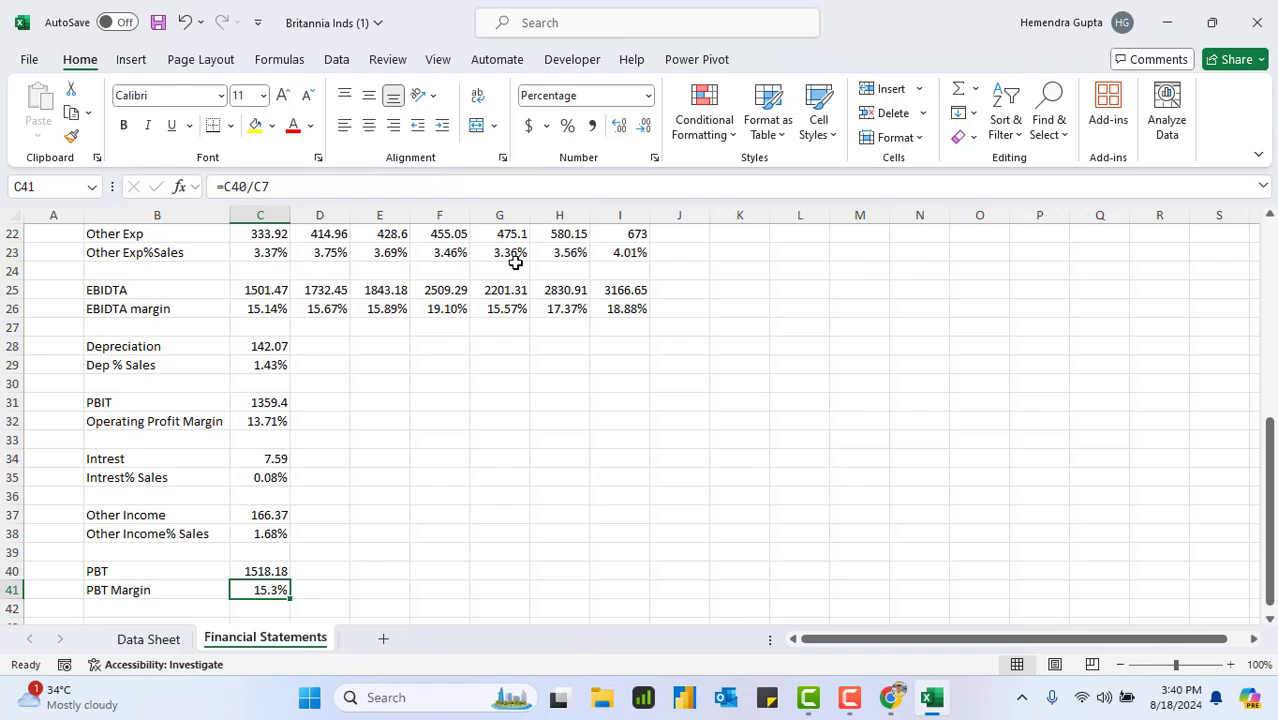
Label cell B43 "Tax" and link the Mar-18 tax into C43 with ='Data Sheet'!E29
left_click(1269, 618)
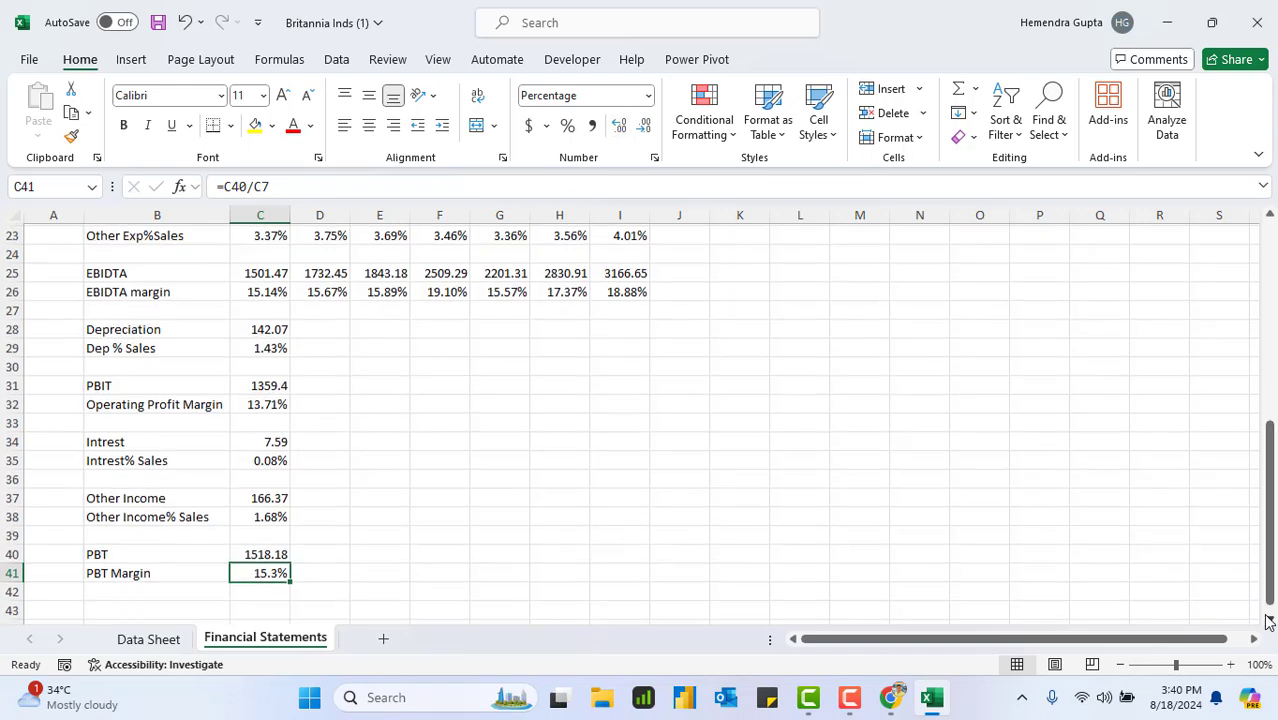
left_click(1269, 618)
left_click(164, 585)
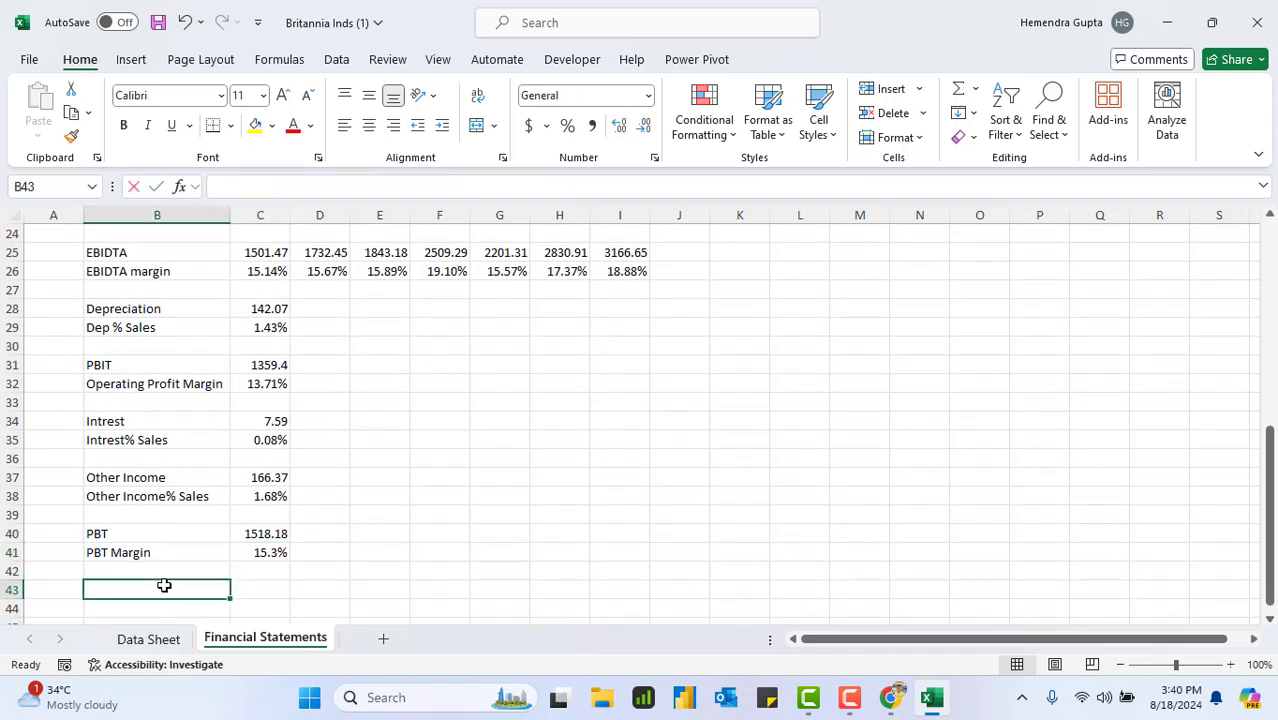
type("Tax")
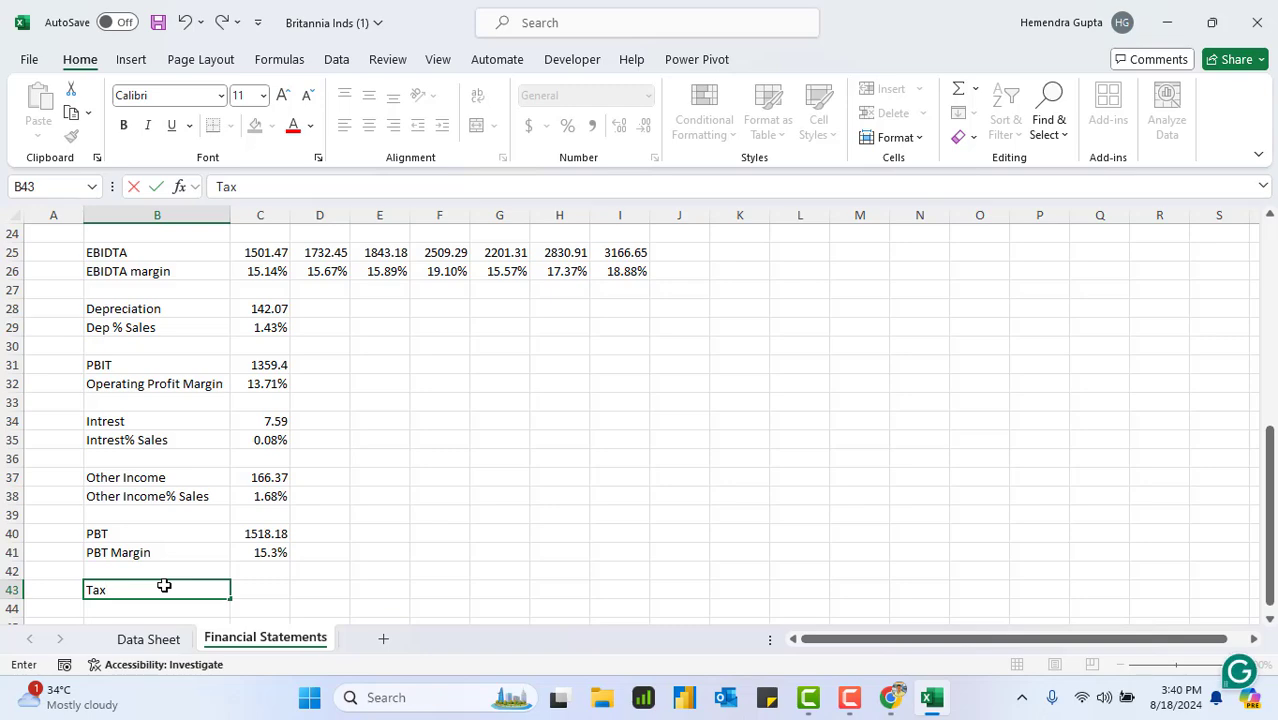
left_click(262, 589)
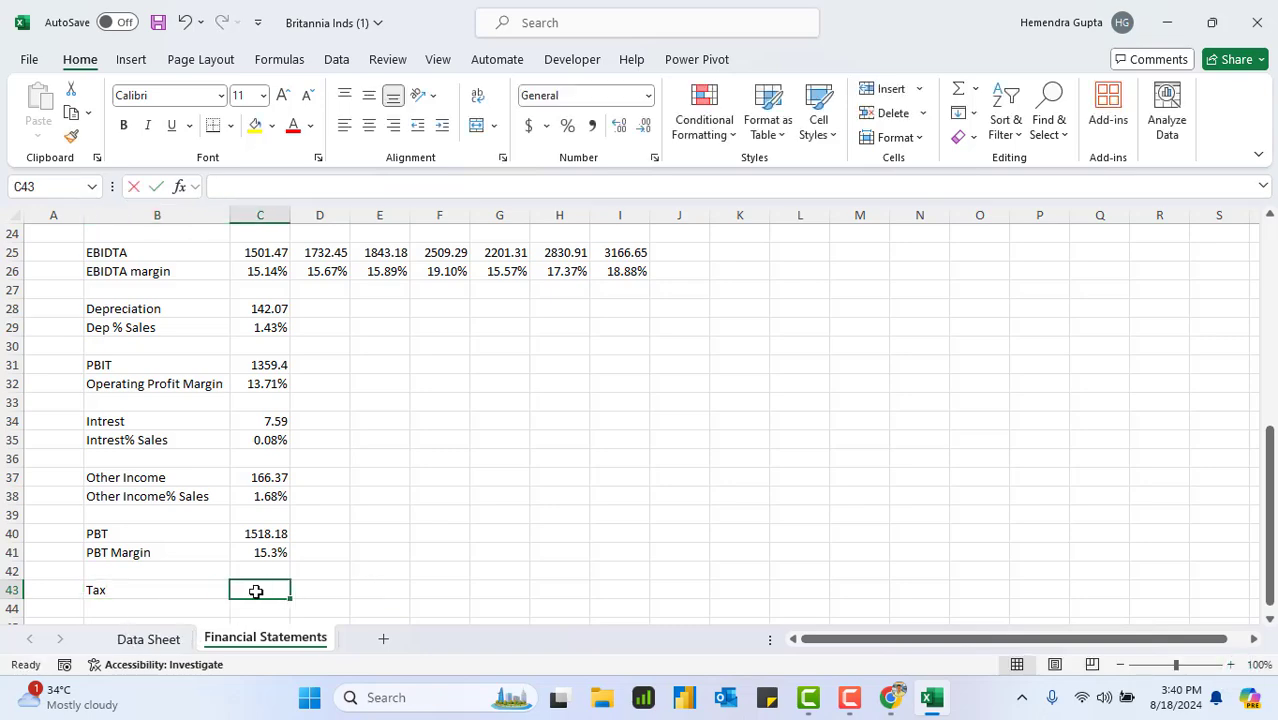
type("=")
left_click(163, 639)
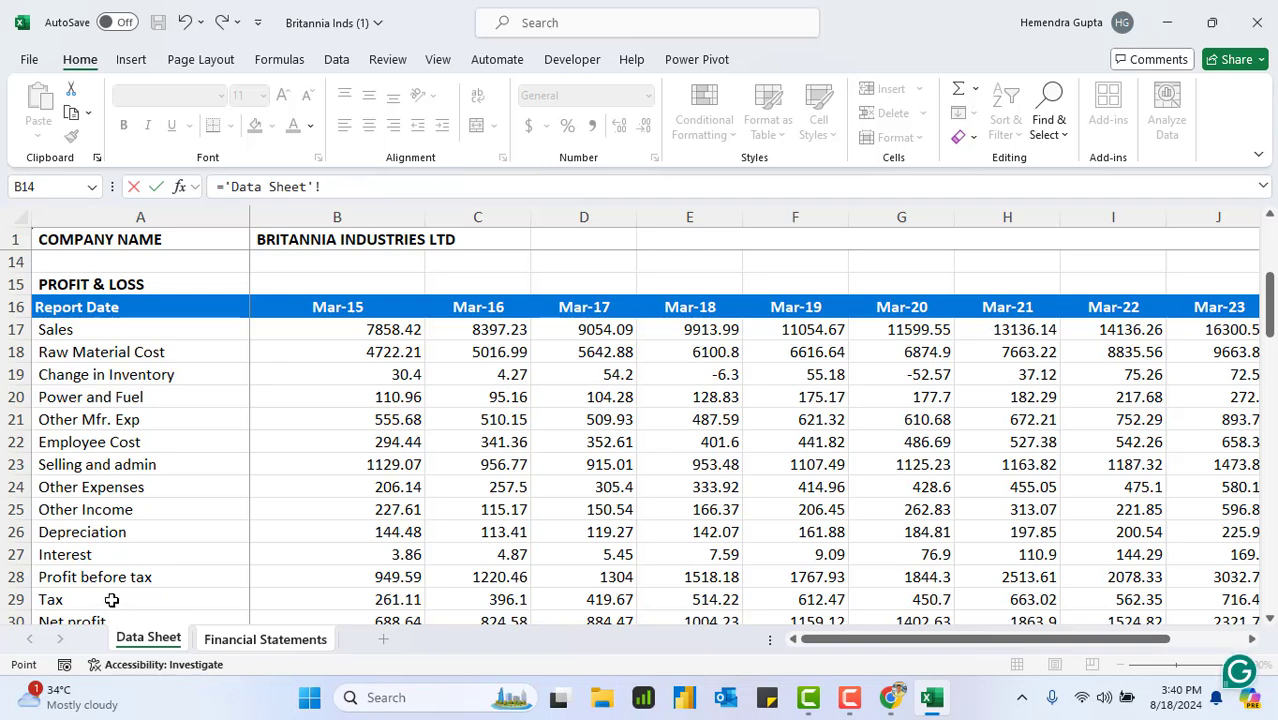
left_click(714, 601)
key("Return")
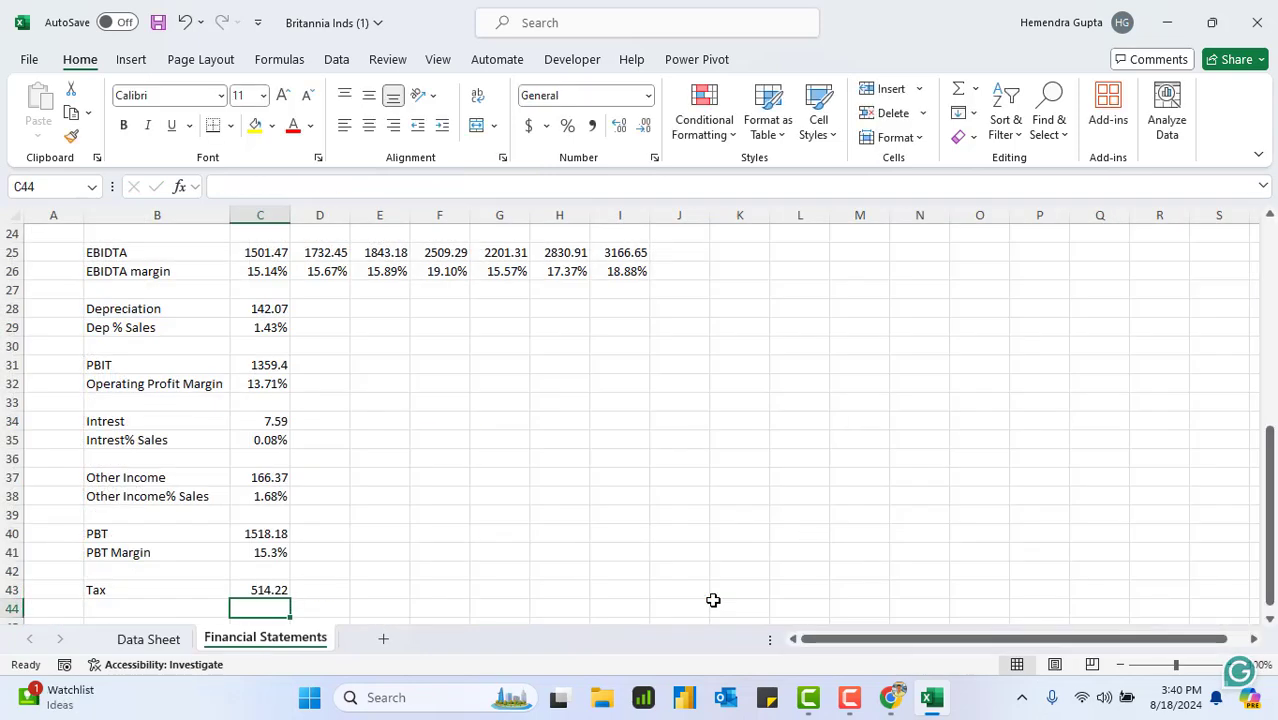
Label cell B44 "Effective Tax Rate" beneath the Tax row
double_click(115, 606)
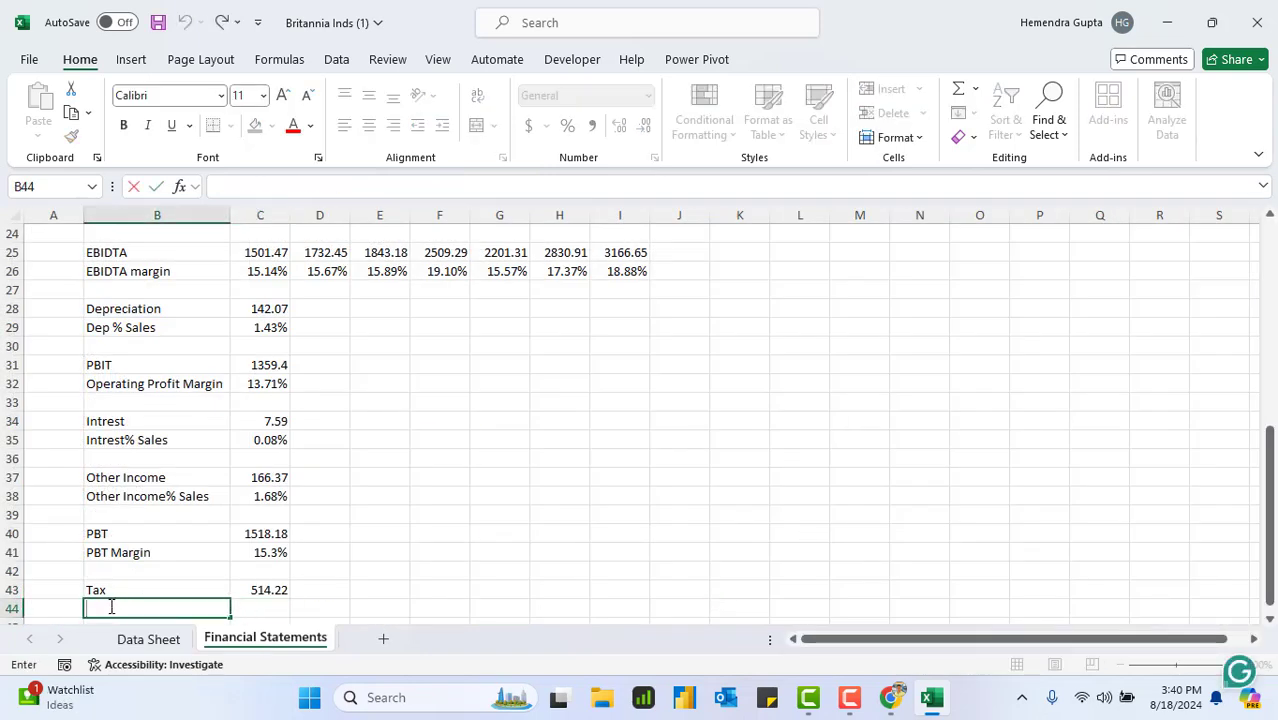
type("Effe")
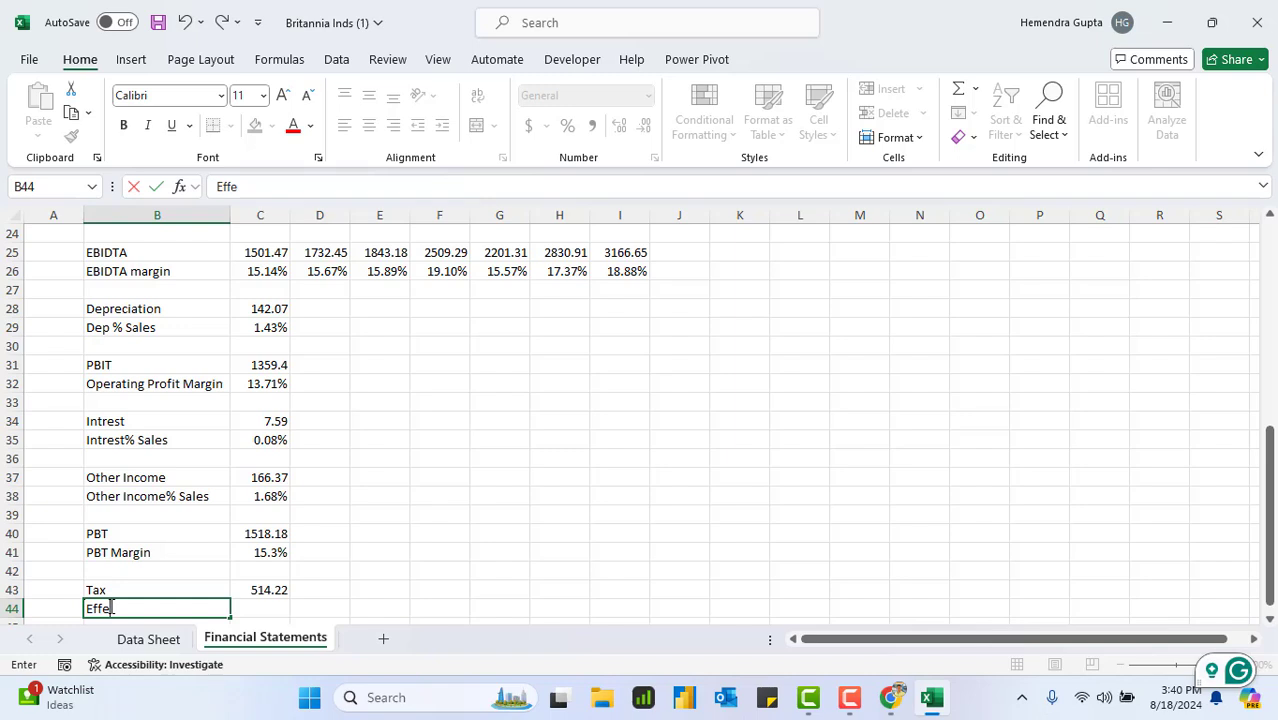
type("ctive Tax")
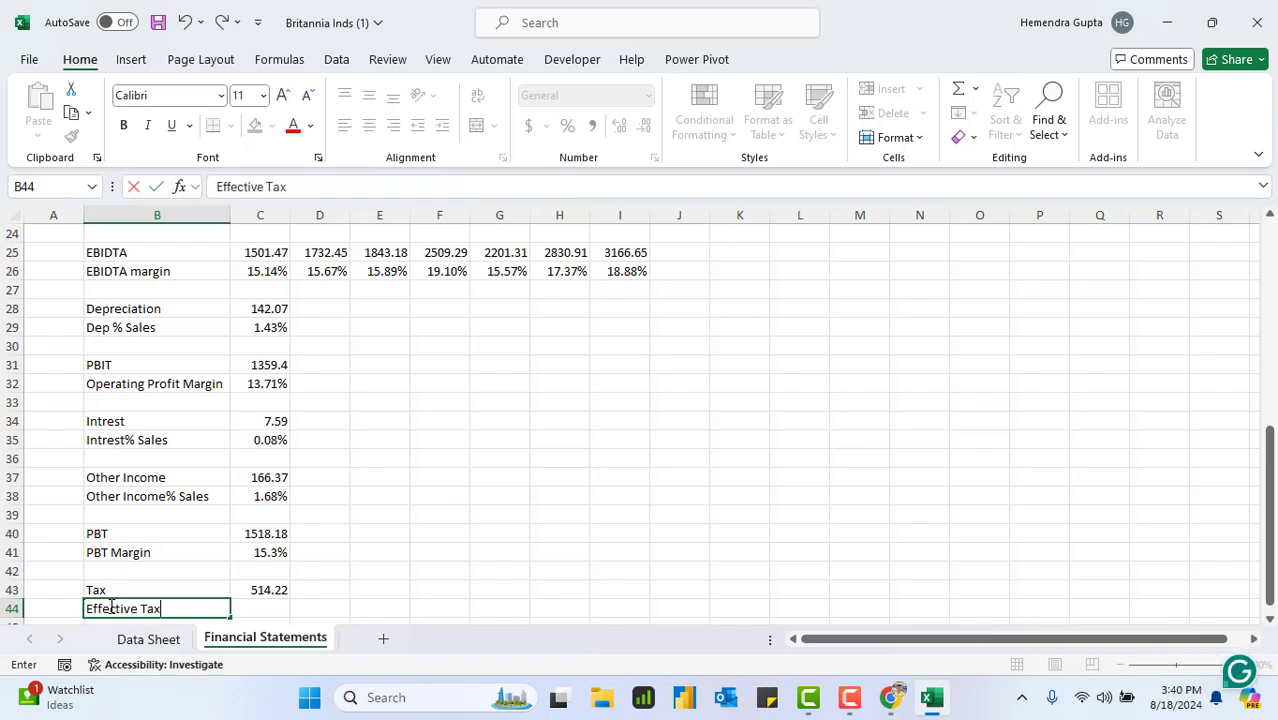
type(" Rate")
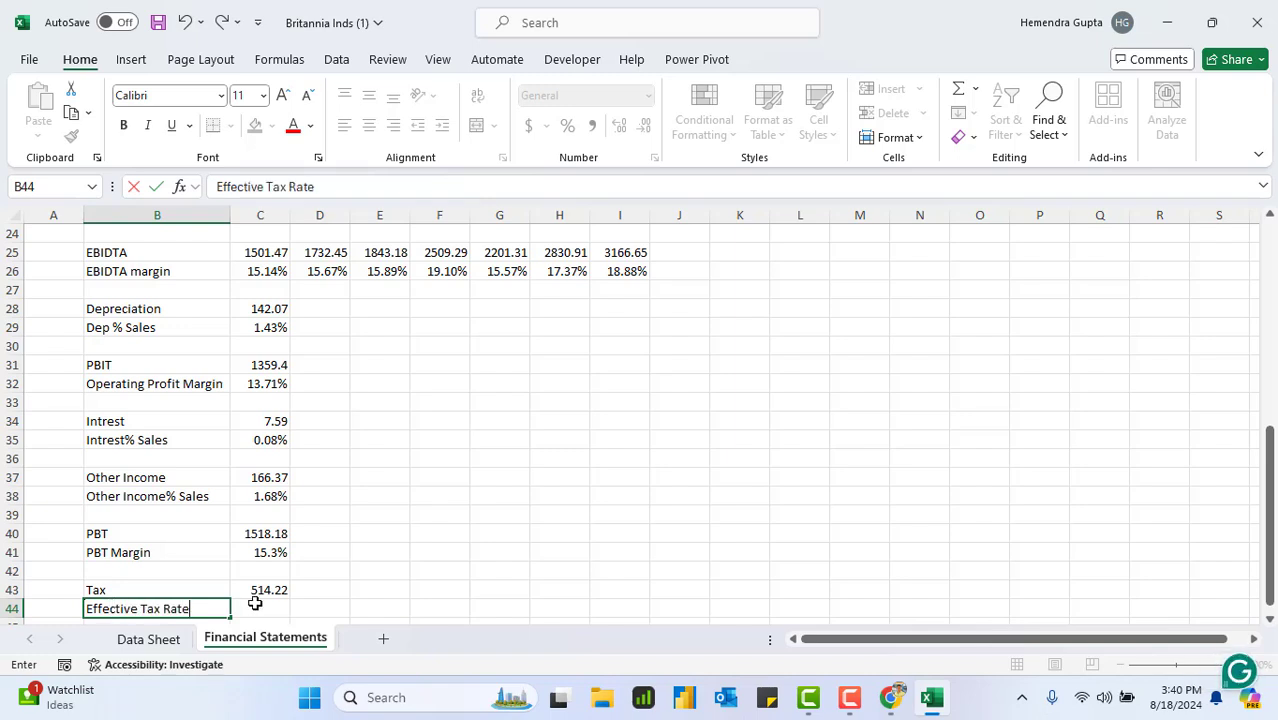
Calculate the Mar-18 effective tax rate in C44 as tax divided by PBT, using =C43/C40
left_click(255, 603)
type("=")
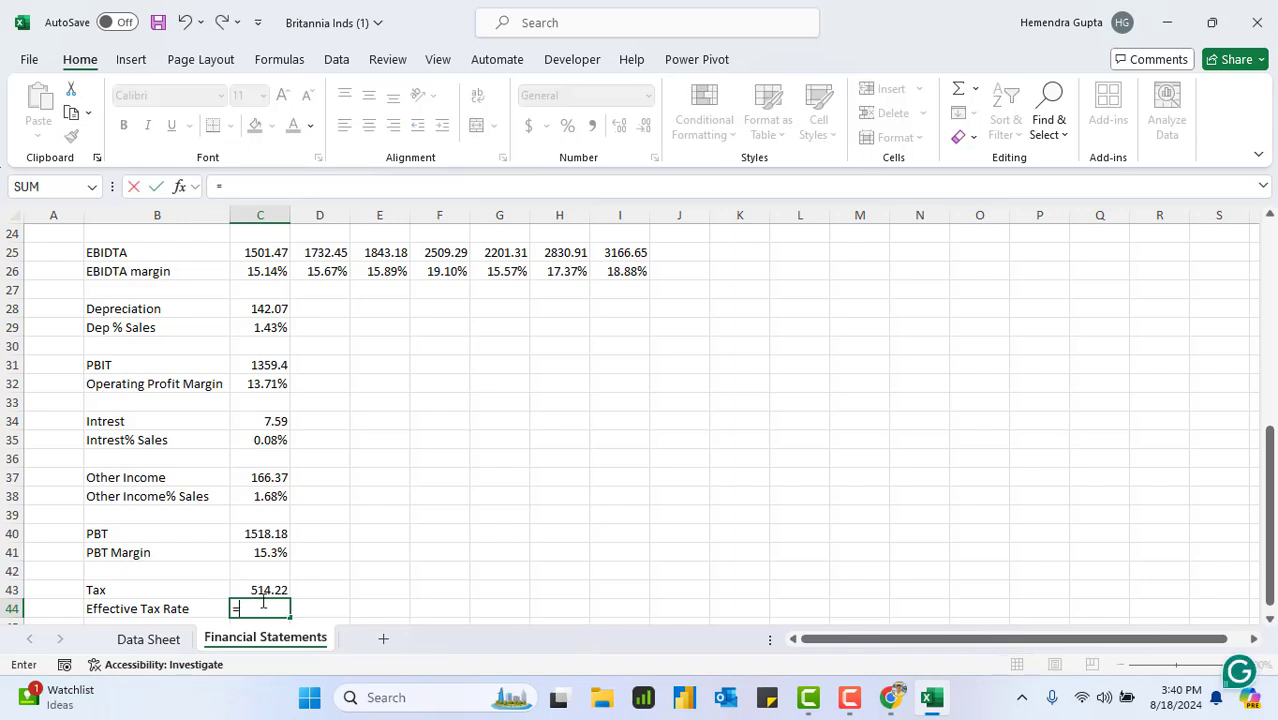
left_click(262, 590)
type("/")
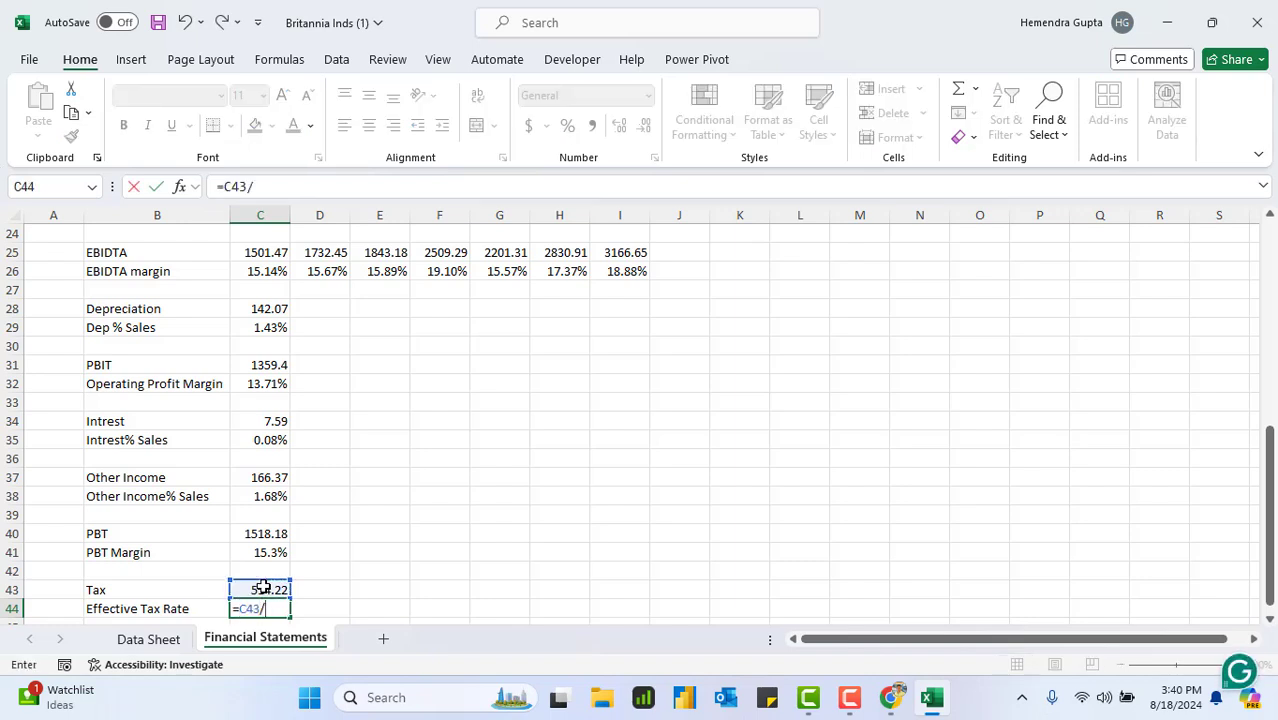
left_click(266, 532)
key("Return")
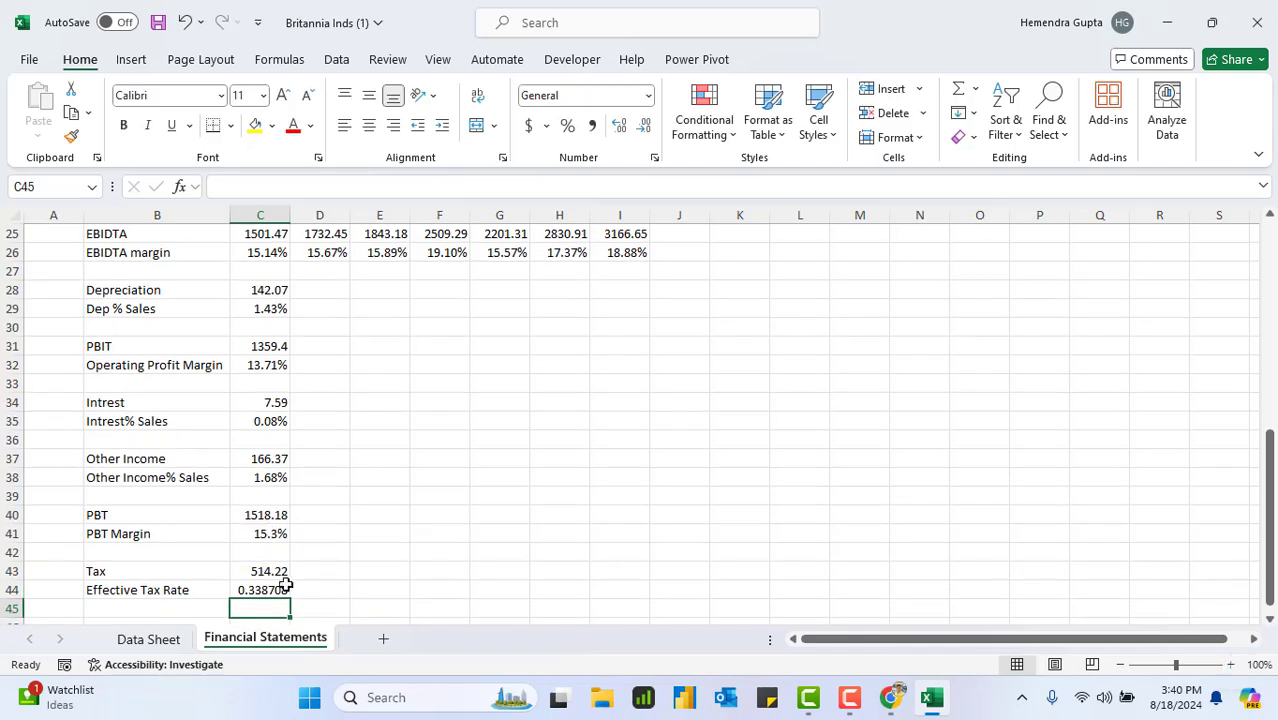
Format the effective tax rate in C44 as a percentage with two decimals
left_click(243, 589)
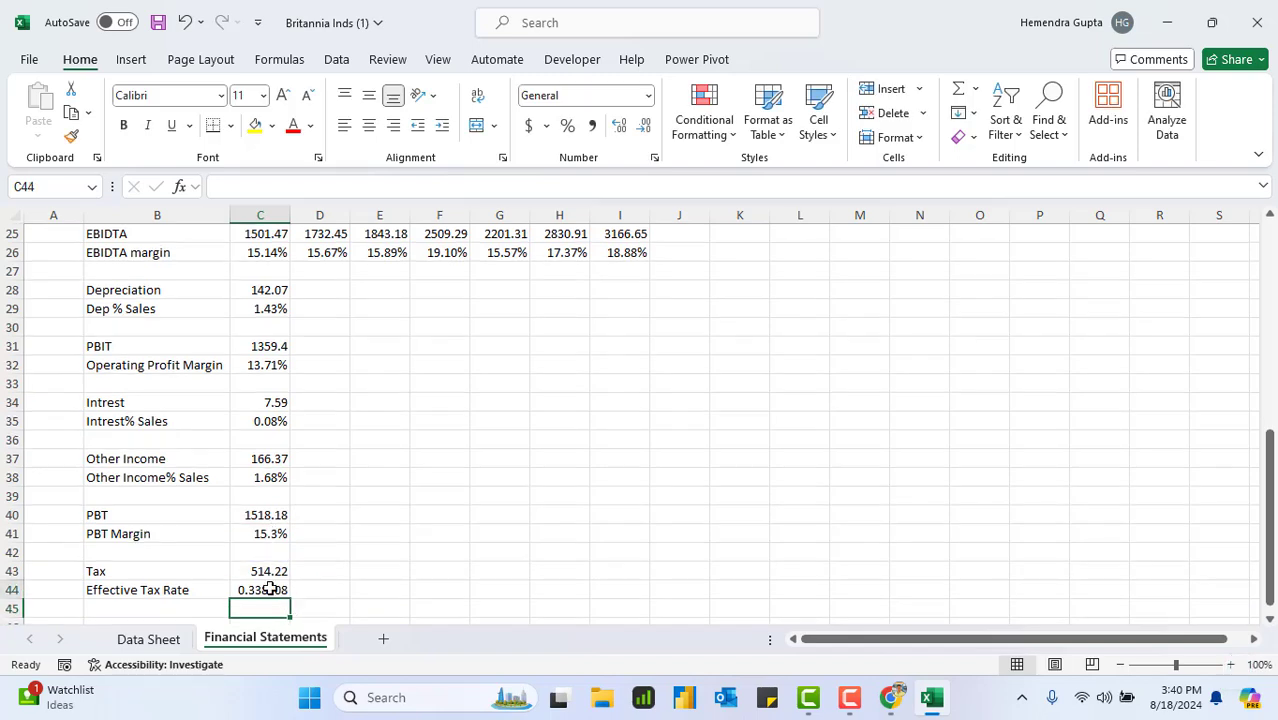
left_click(566, 127)
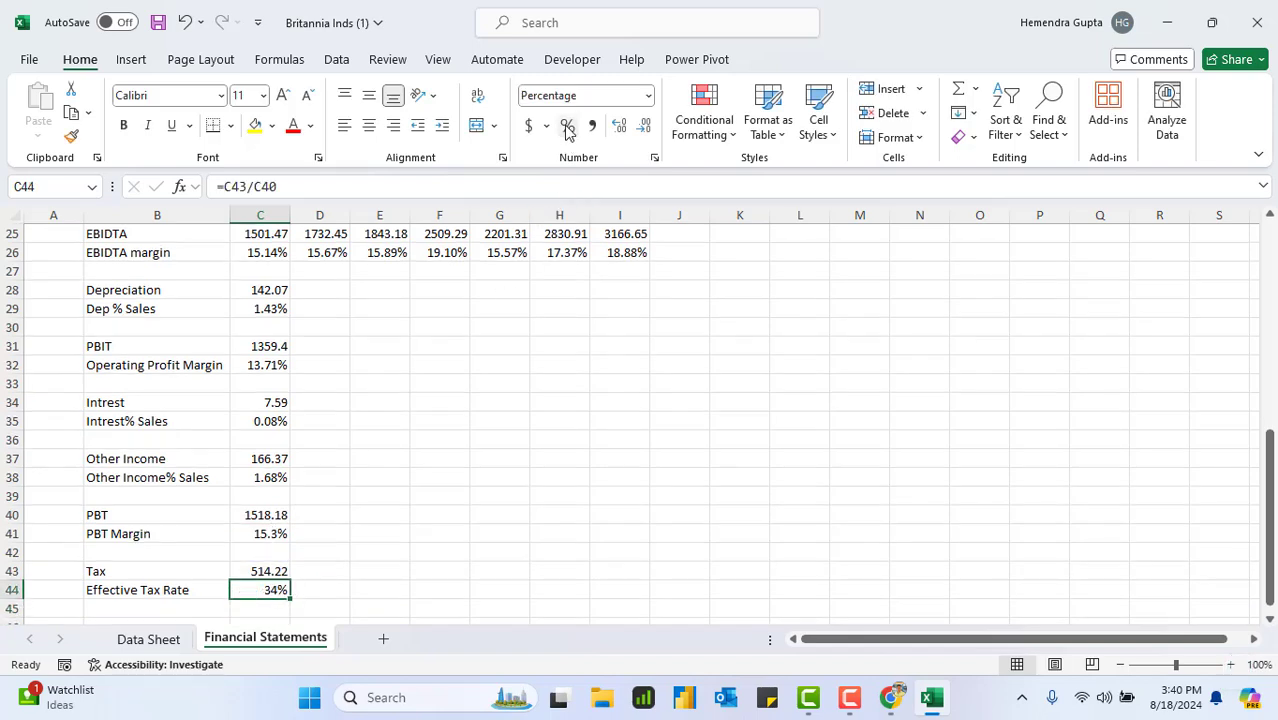
left_click(620, 132)
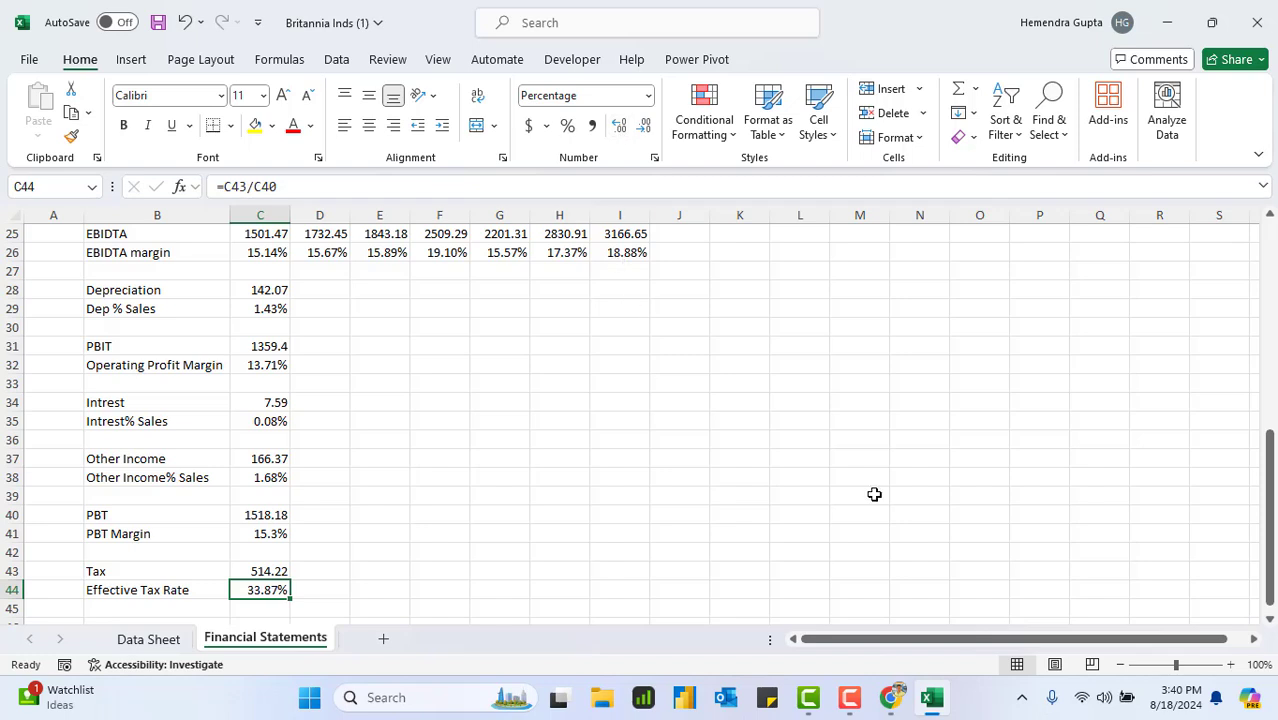
Label cell B46 "PAT", leaving row 45 blank below the effective tax rate
left_click(1270, 620)
left_click(1270, 620)
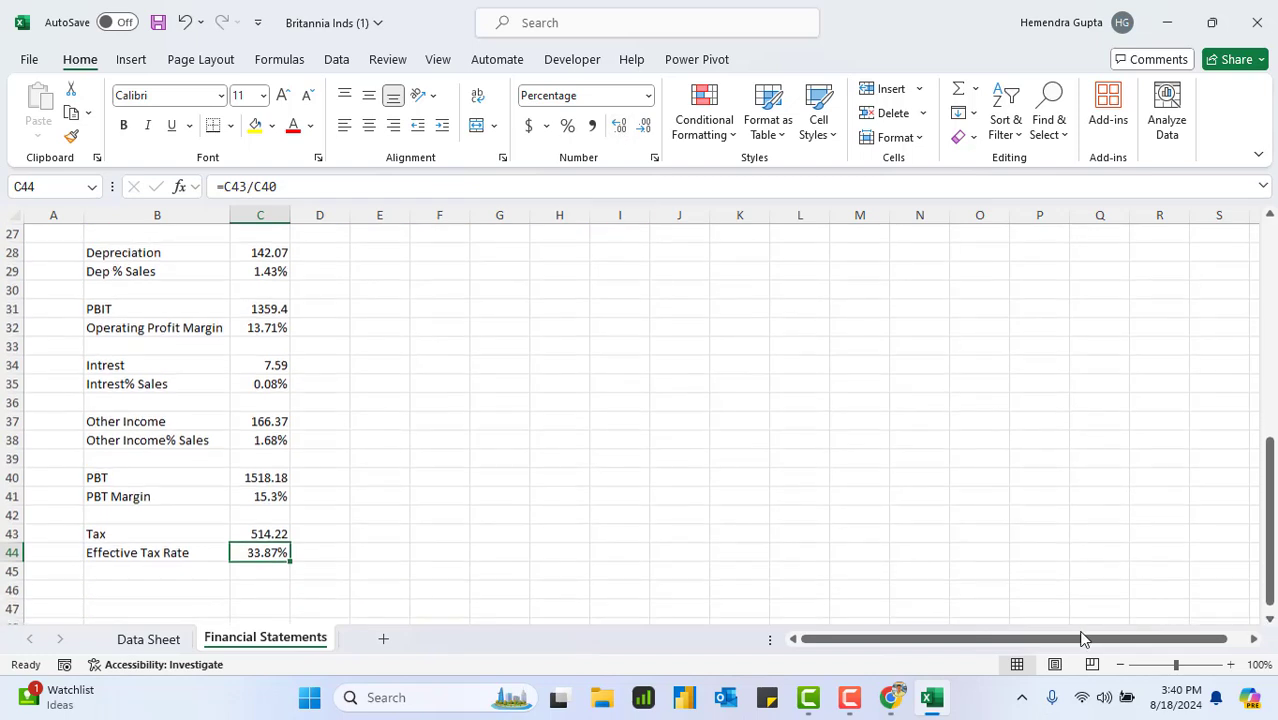
left_click(122, 587)
type("PAT")
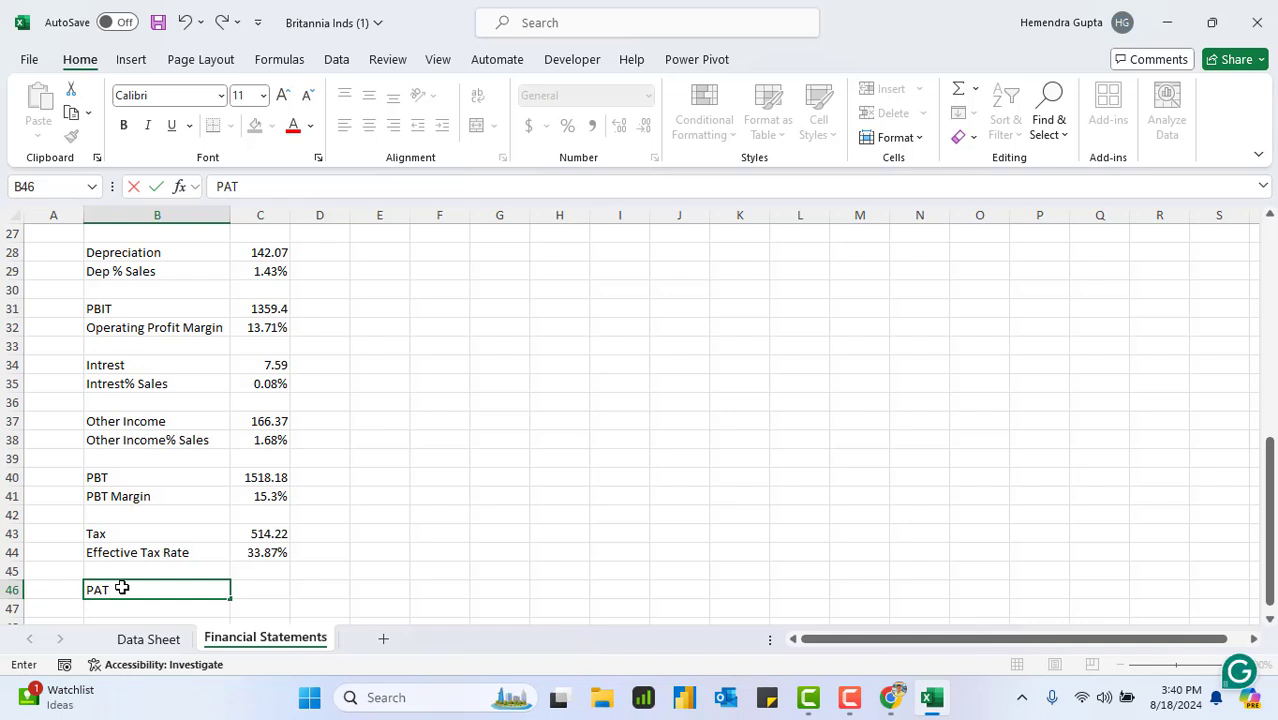
Calculate the Mar-18 PAT in C46 as PBT minus tax, using =C40-C43, and label cell B47 "Net profit Margin"
left_click(252, 594)
type("=")
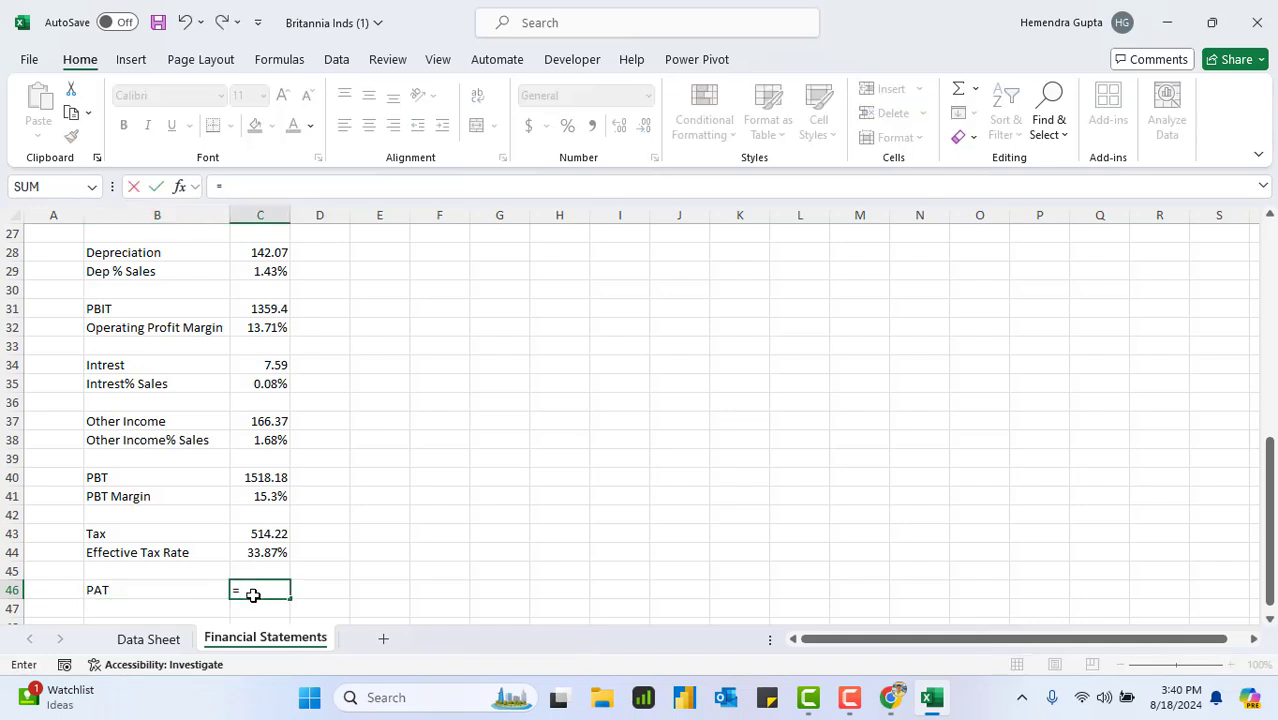
left_click(259, 477)
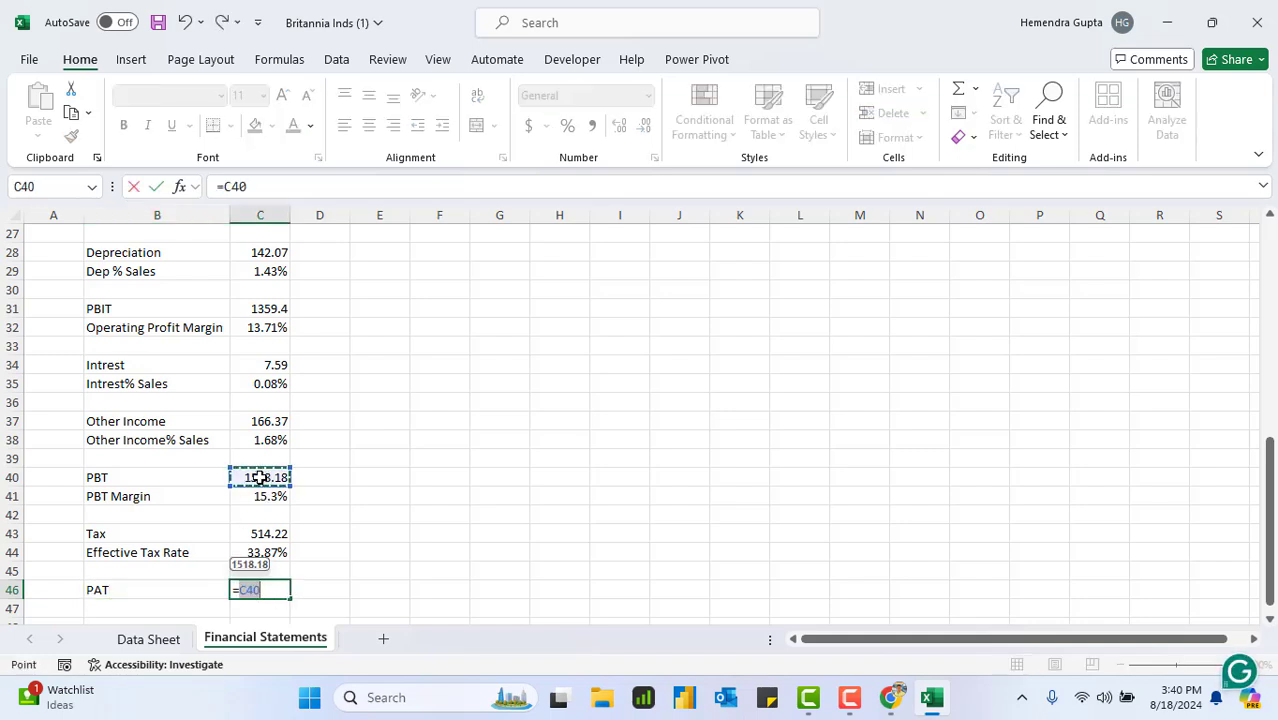
type("-")
left_click(275, 536)
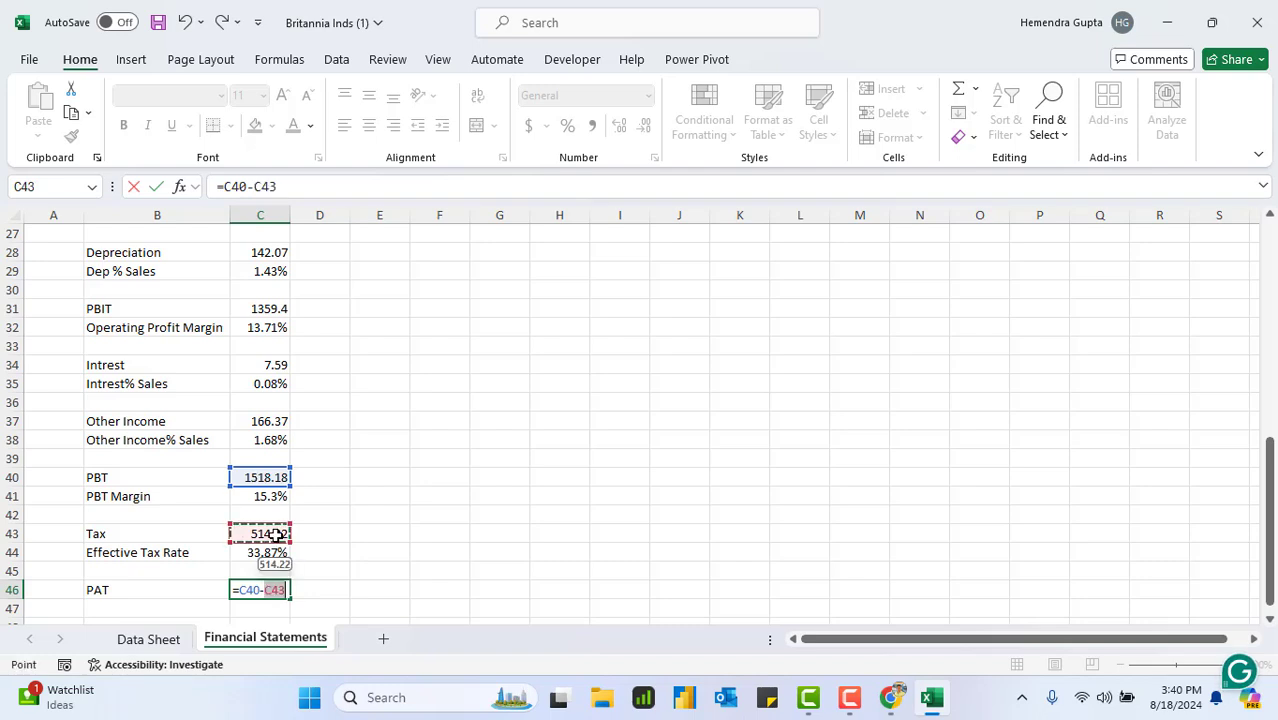
key("Return")
left_click(127, 609)
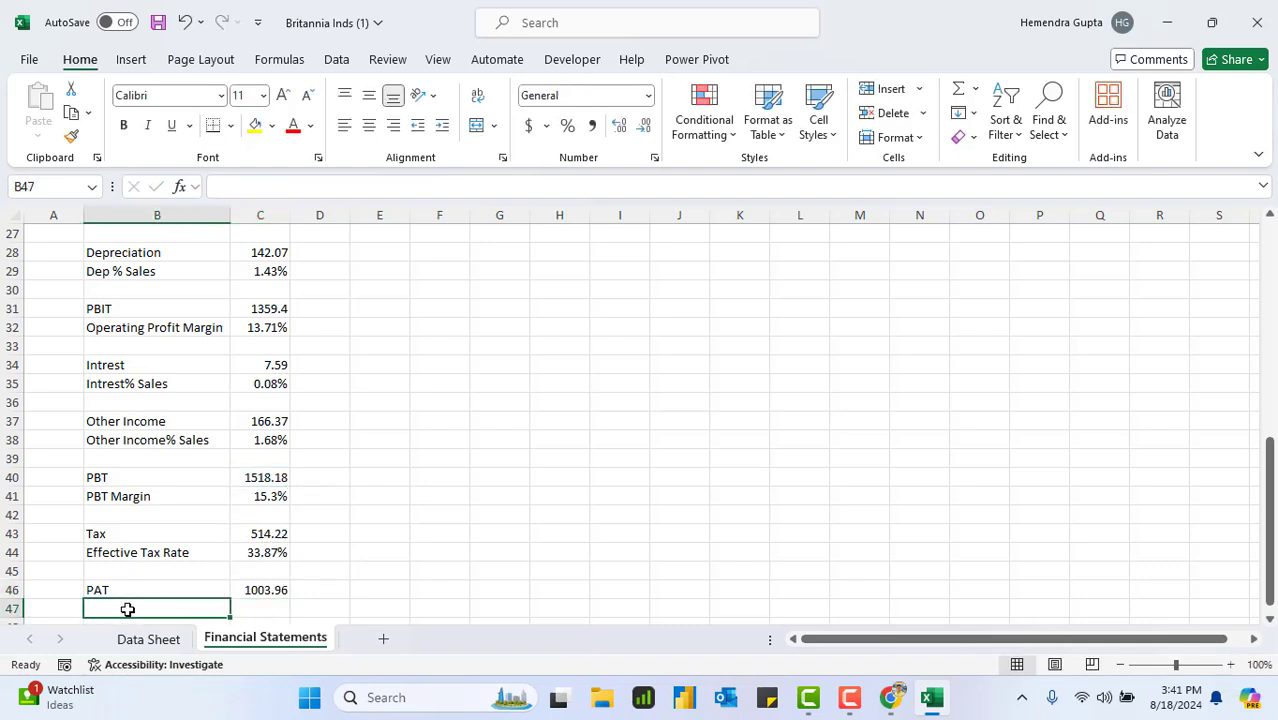
type("Net profit Margin")
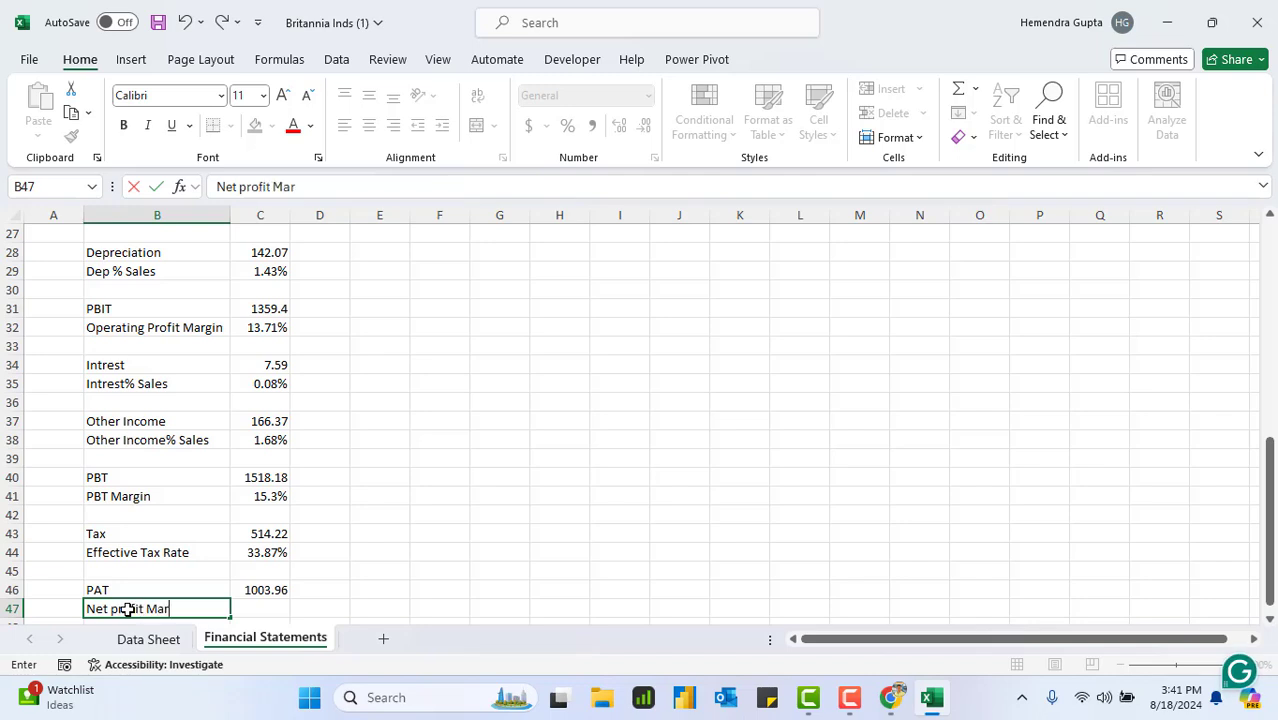
left_click(256, 614)
type("=")
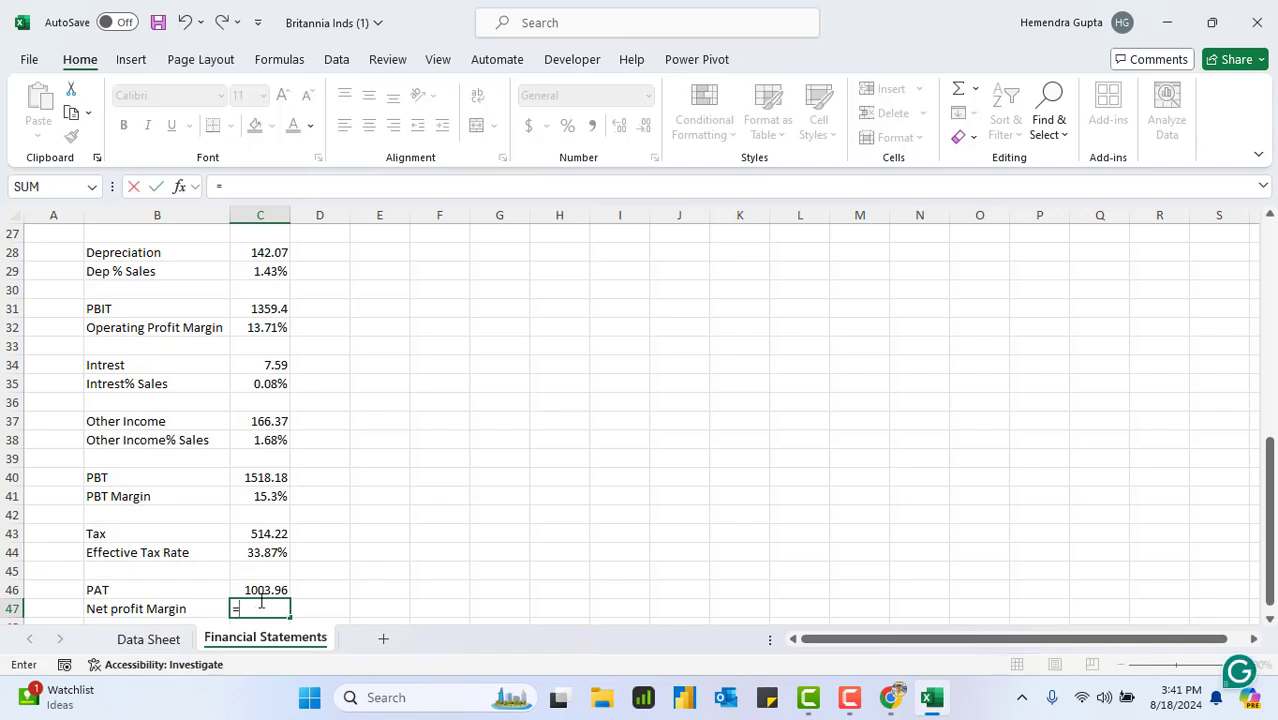
left_click(259, 592)
type("/")
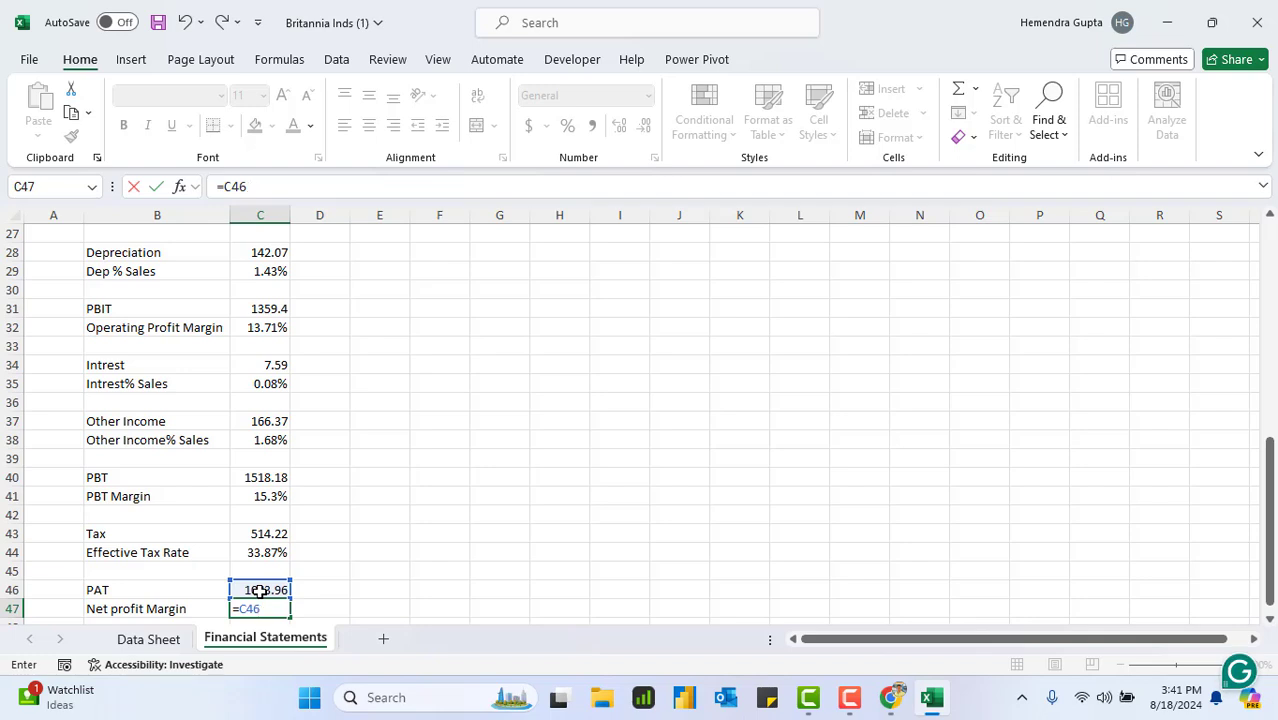
key("BackSpace")
key("BackSpace")
key("BackSpace")
key("BackSpace")
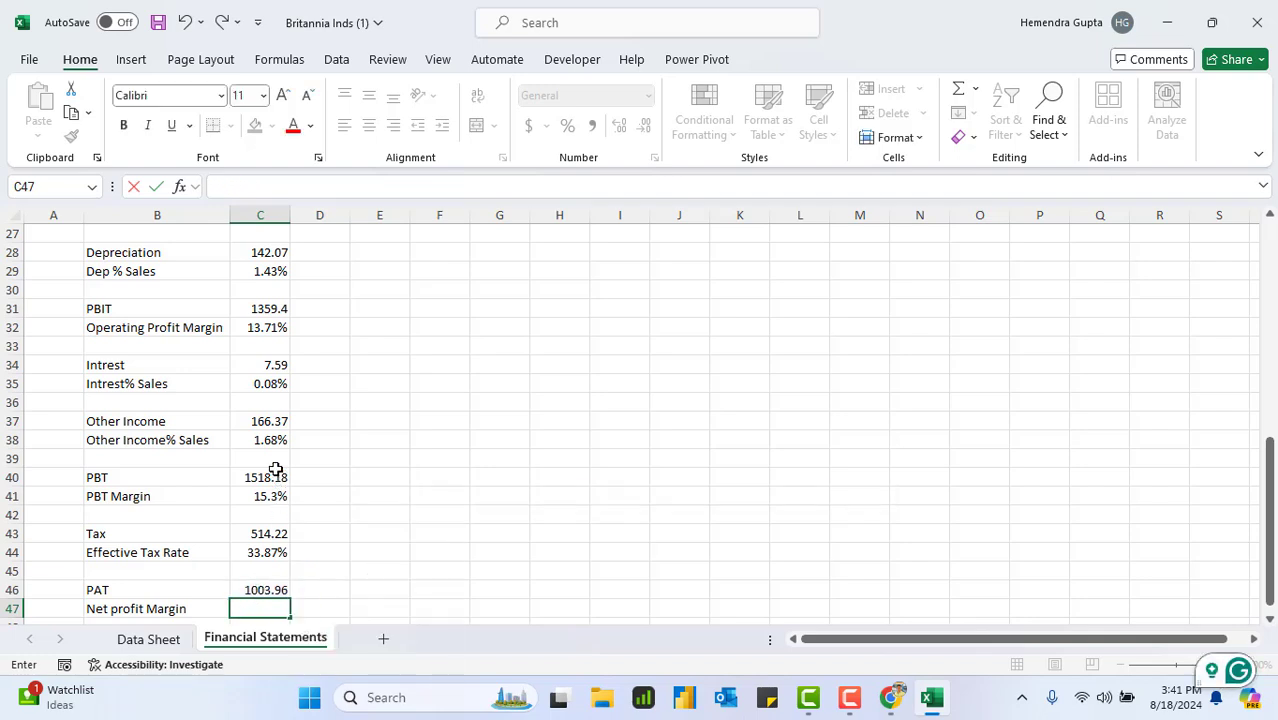
Copy the Other Income% Sales formula from C38 into C47 to compute the Mar-18 net profit margin
left_click(272, 441)
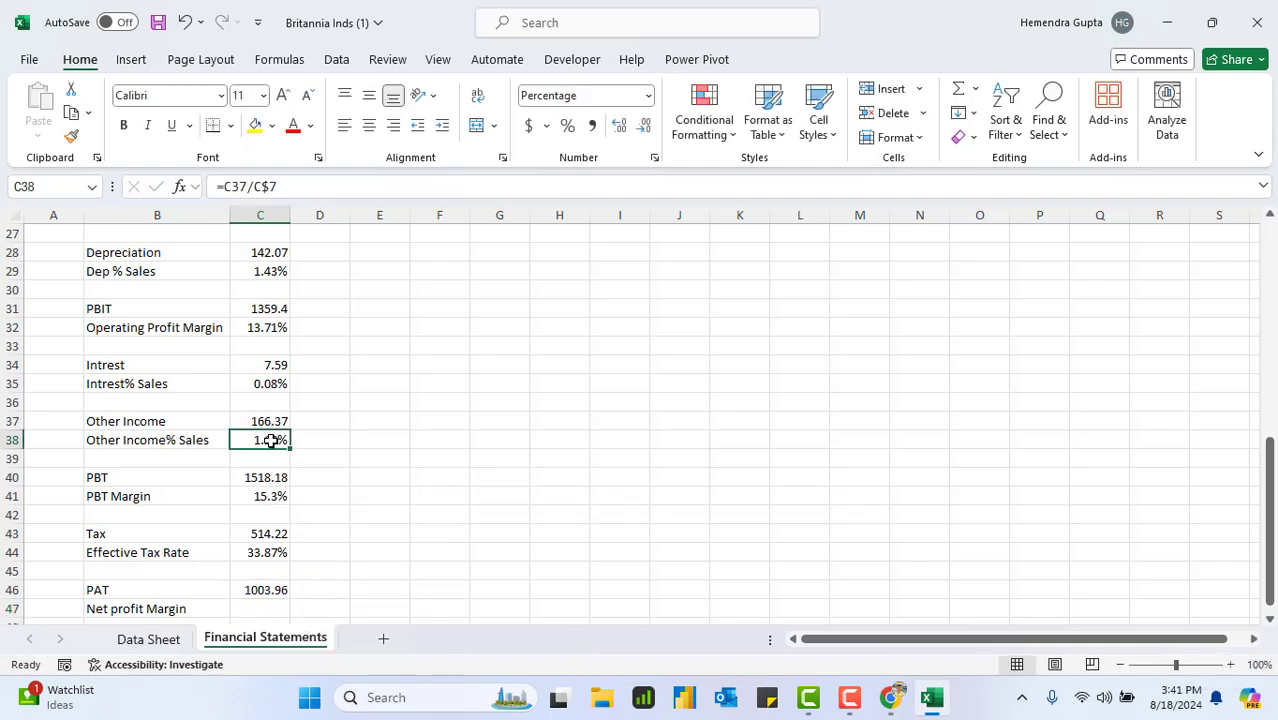
key("ctrl+c")
left_click(268, 609)
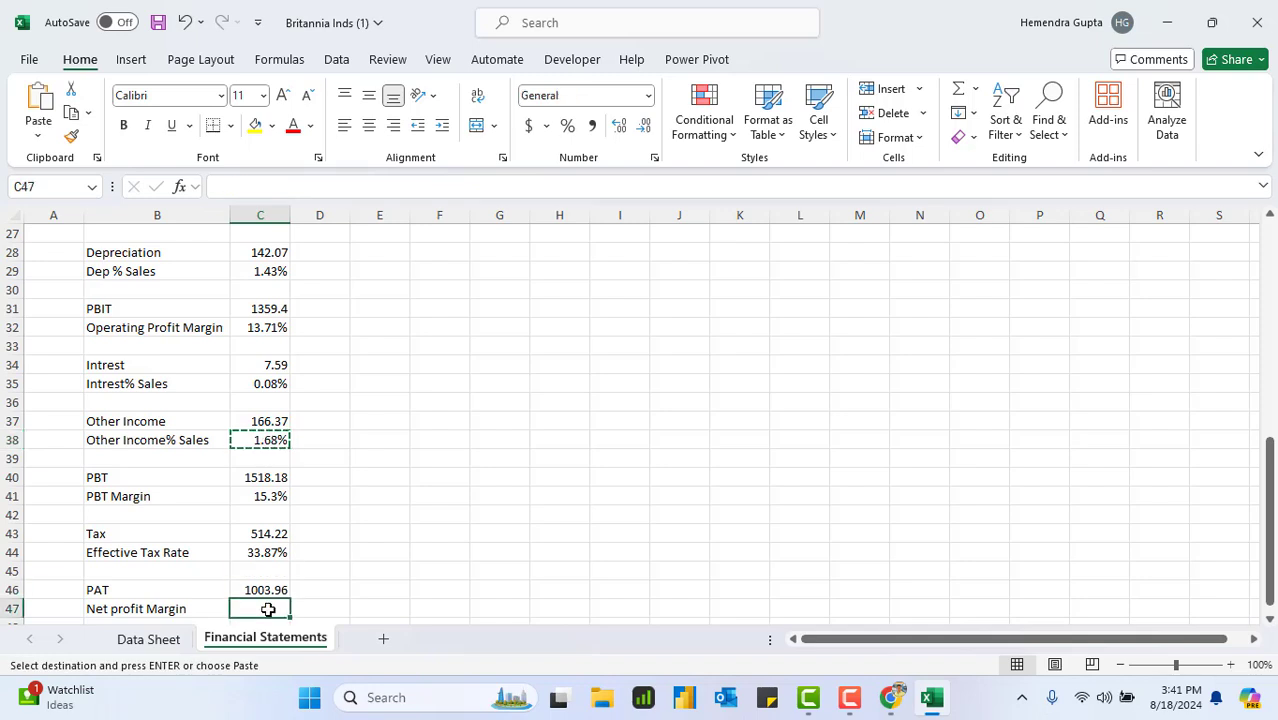
key("ctrl+v")
double_click(379, 606)
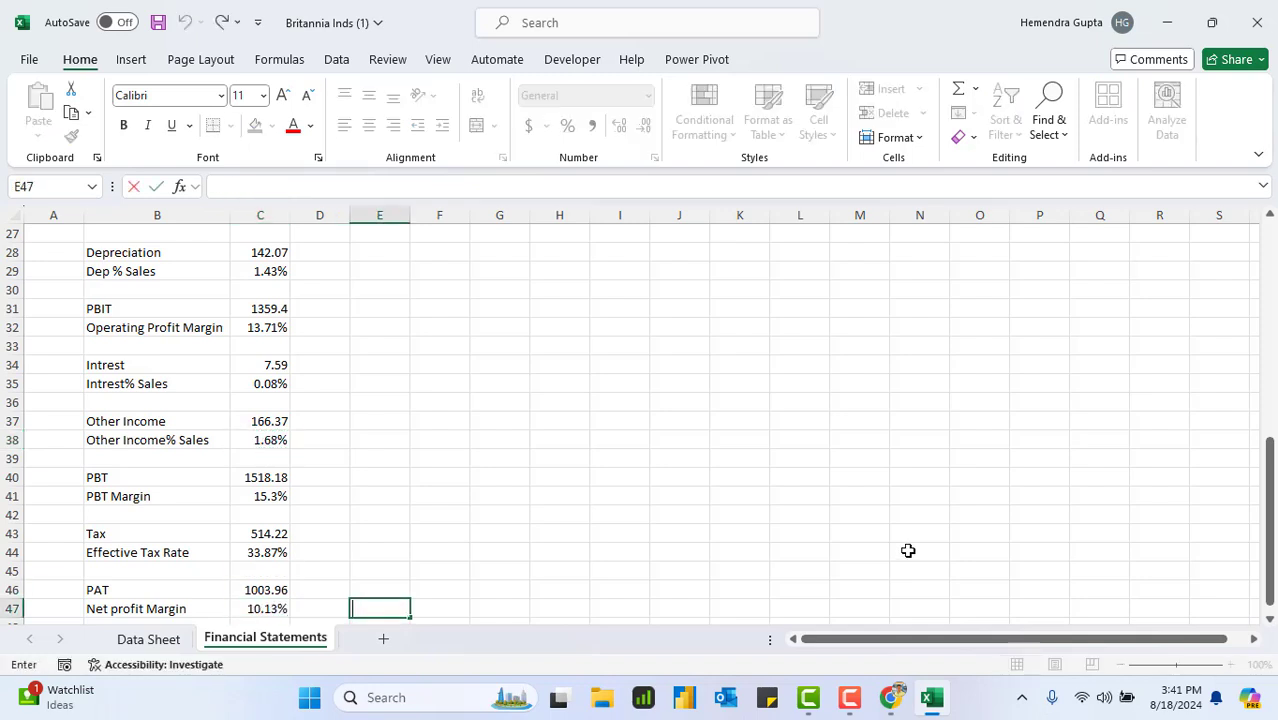
left_click_drag(1270, 560, 1273, 505)
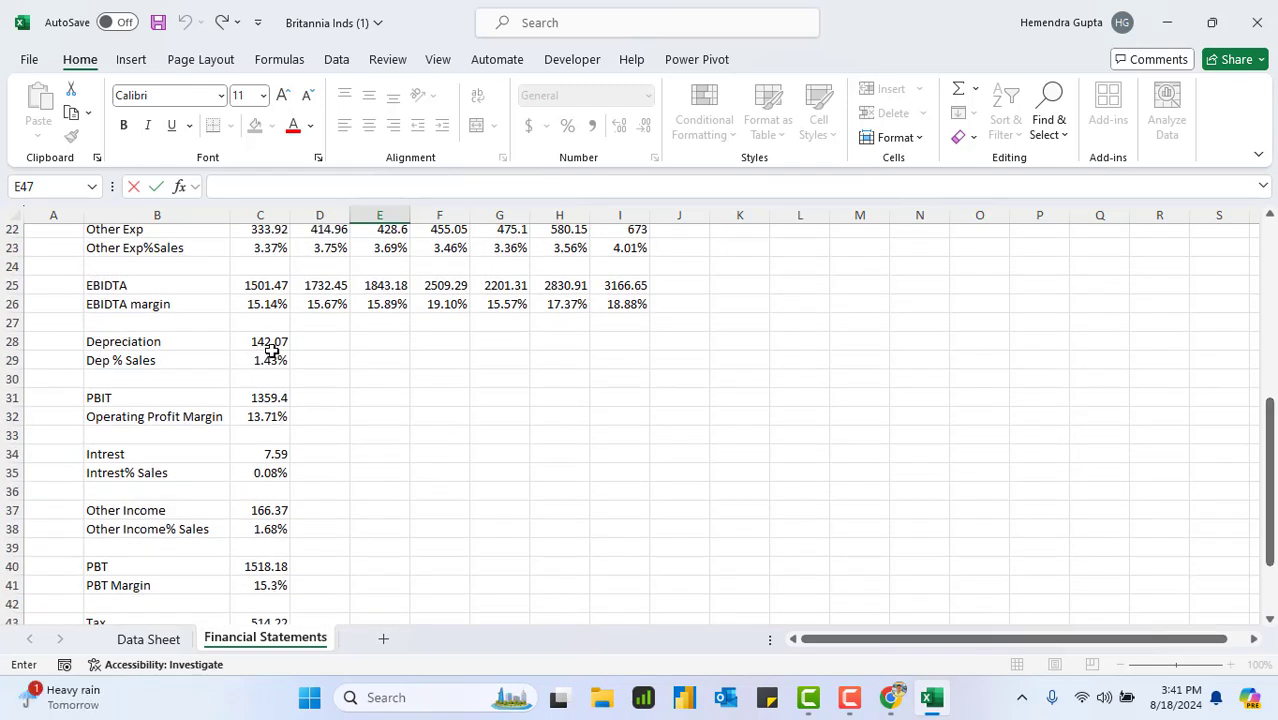
left_click_drag(279, 342, 261, 587)
key("Escape")
scroll(350, 476, "up", 9)
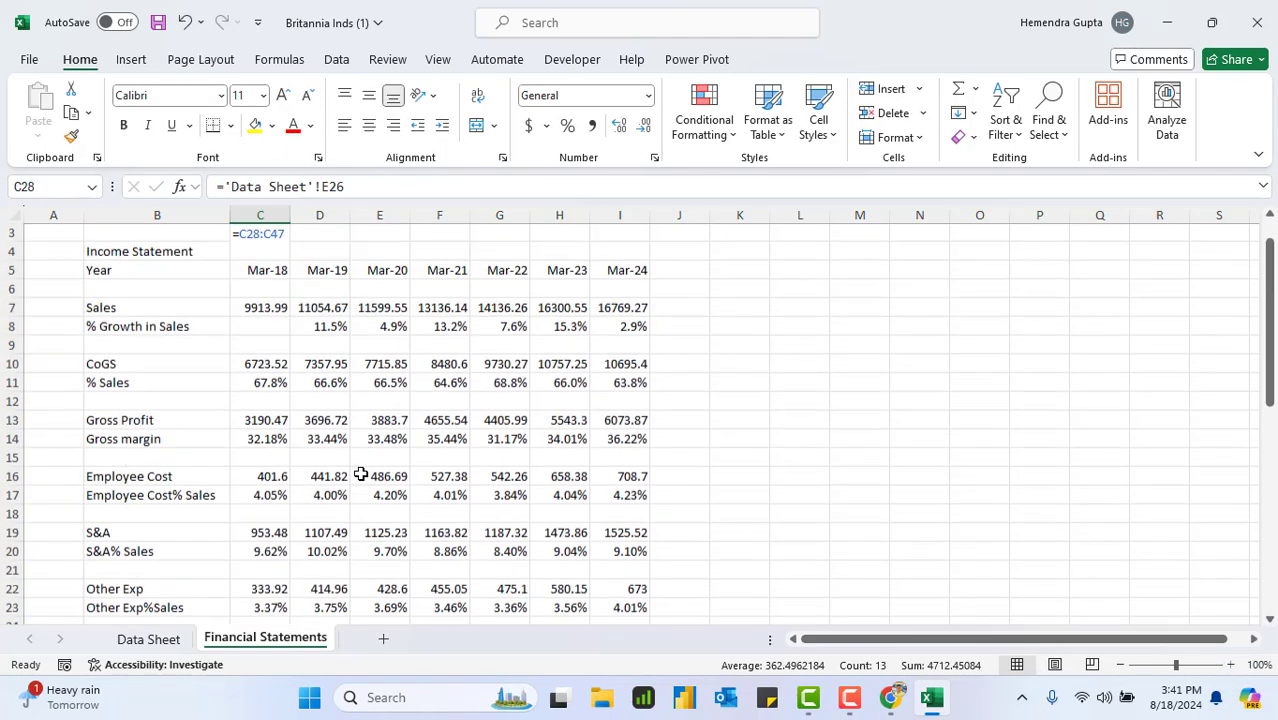
left_click(855, 378)
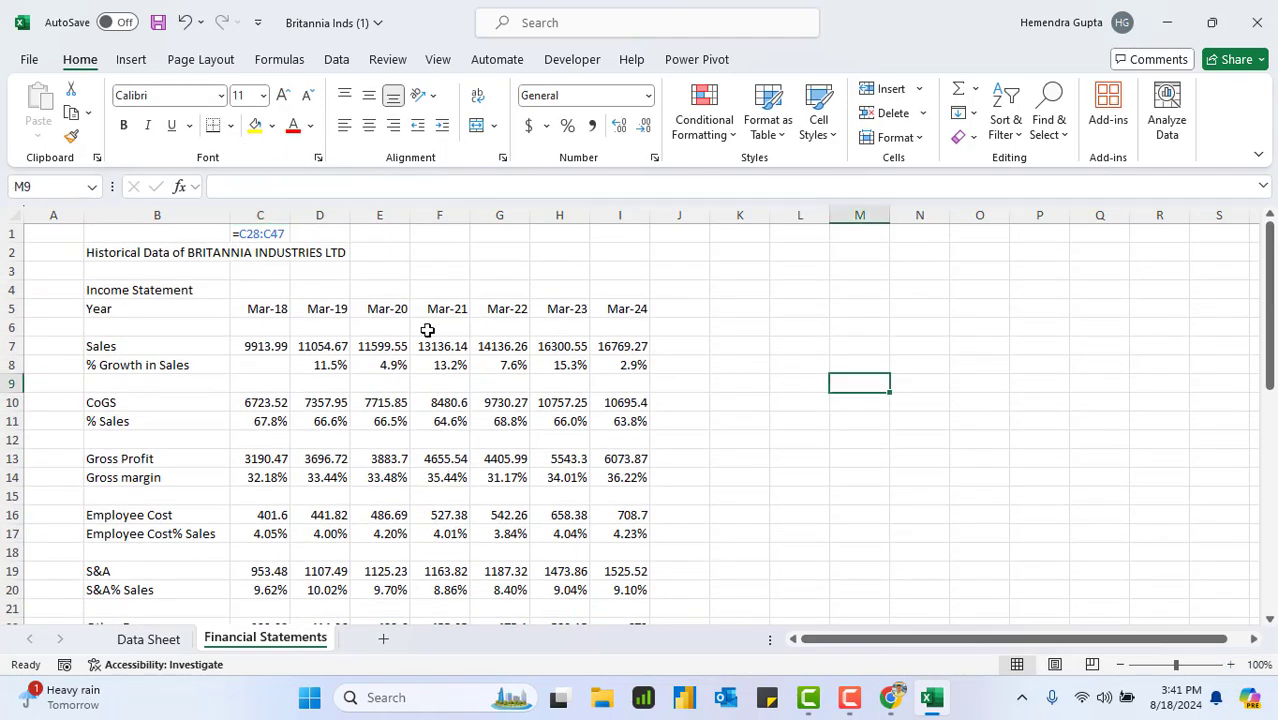
double_click(278, 232)
scroll(330, 319, "down", 3)
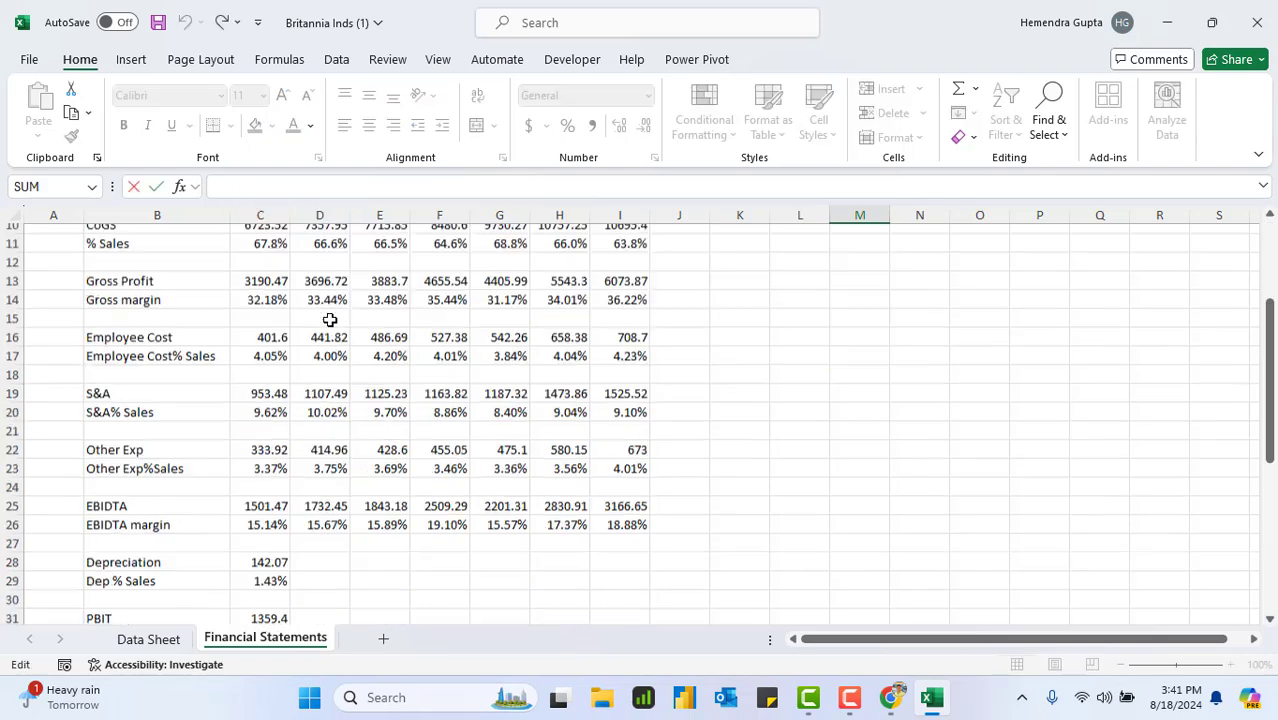
scroll(365, 385, "down", 6)
left_click(365, 385)
scroll(365, 385, "up", 9)
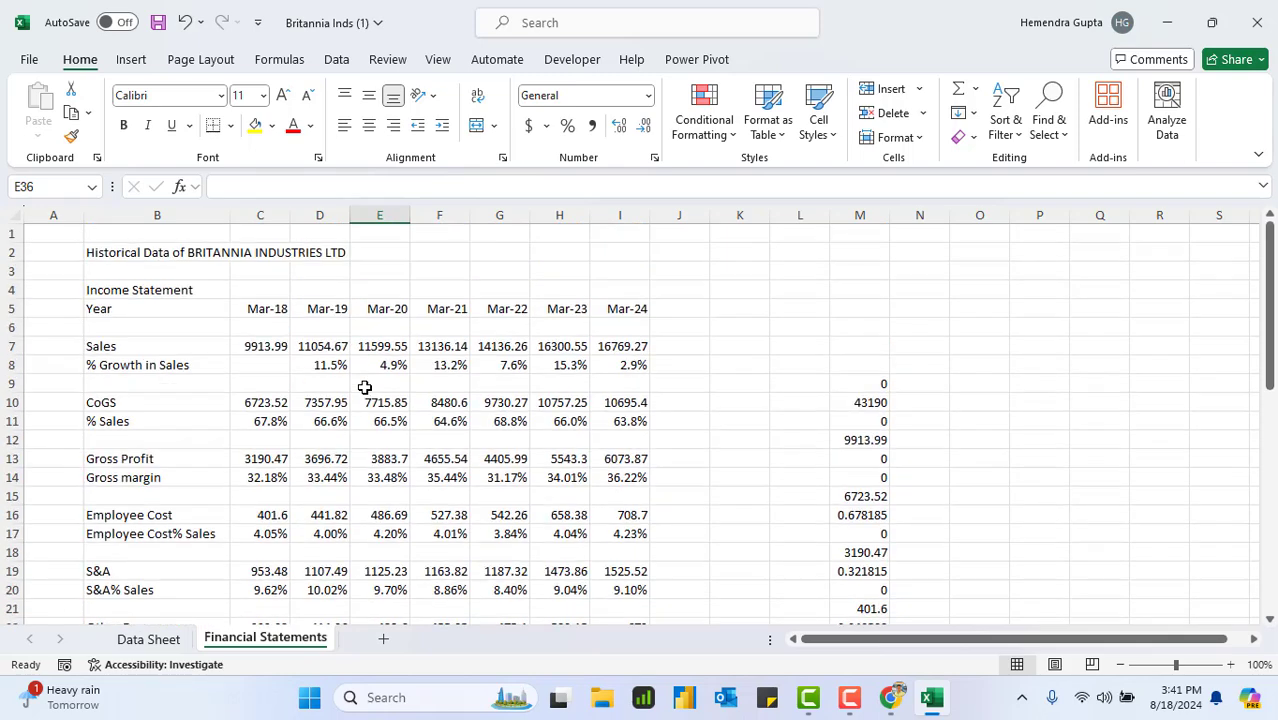
key("ctrl+z")
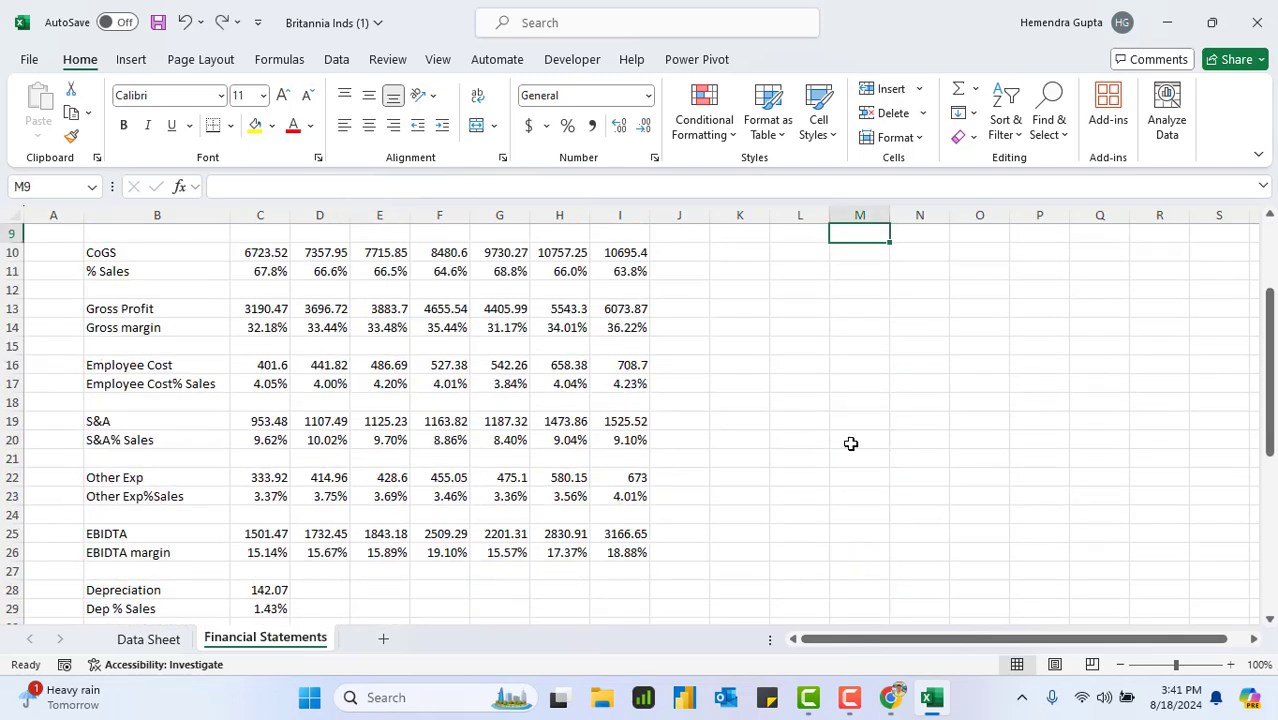
Fill the Mar-18 formulas in C28:C47, from Depreciation to Net profit Margin, across through column J
scroll(850, 443, "up", 3)
scroll(817, 440, "down", 9)
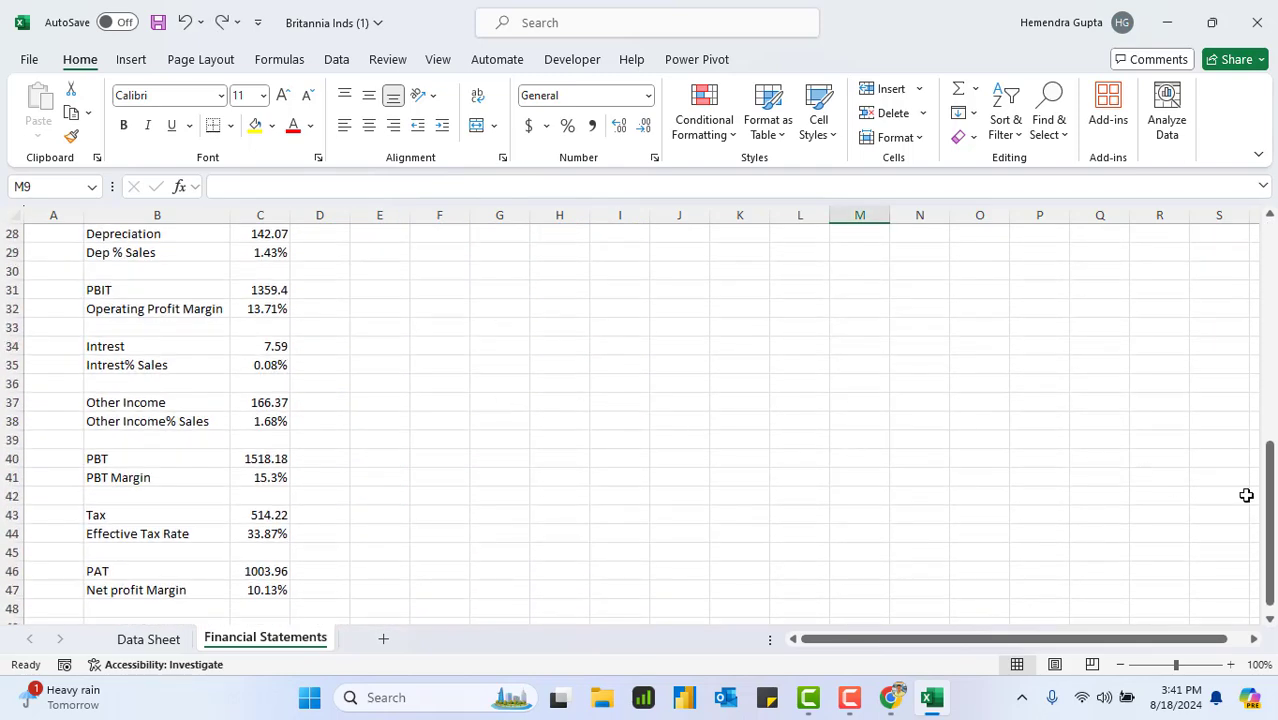
left_click_drag(1270, 506, 1272, 497)
left_click(261, 267)
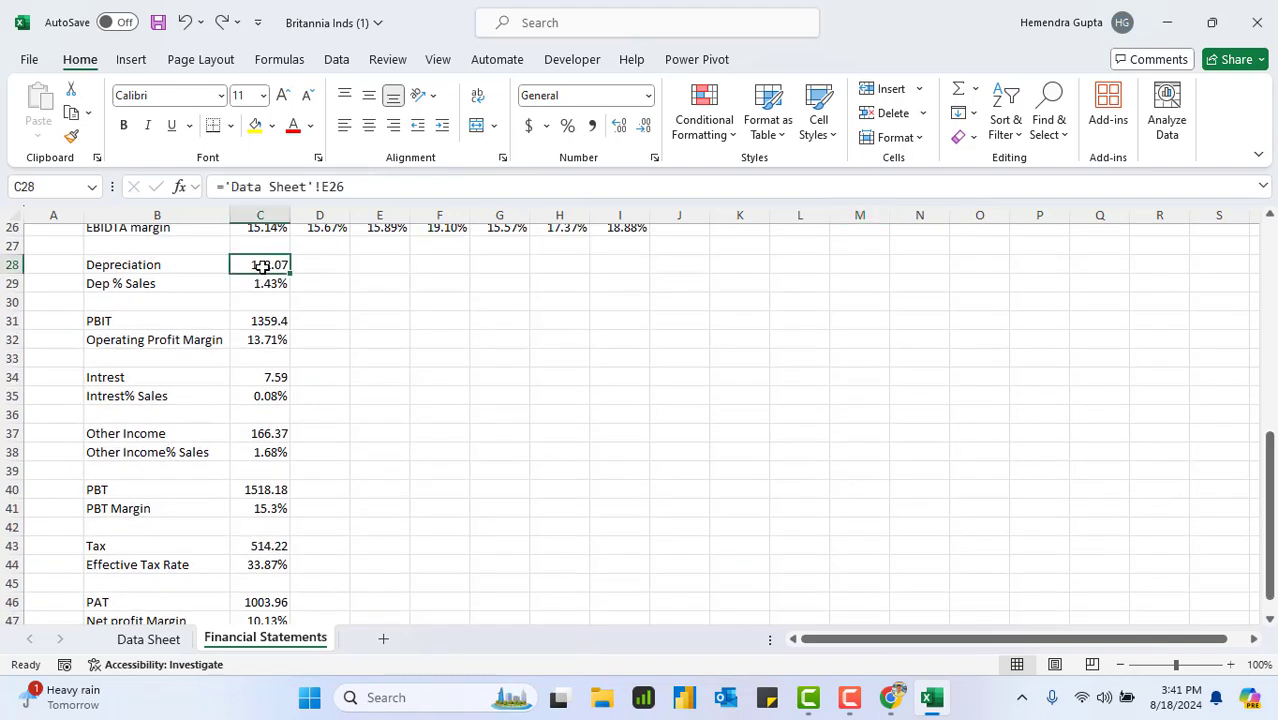
key("shift+Down")
key("shift+Down")
key("shift+Down")
key("shift+Down")
key("shift+Down")
key("shift+Down")
key("shift+Down")
key("shift+Down")
key("shift+Down")
key("shift+Down")
key("shift+Down")
key("shift+Down")
key("shift+Down")
key("shift+Down")
key("shift+Down")
key("shift+Down")
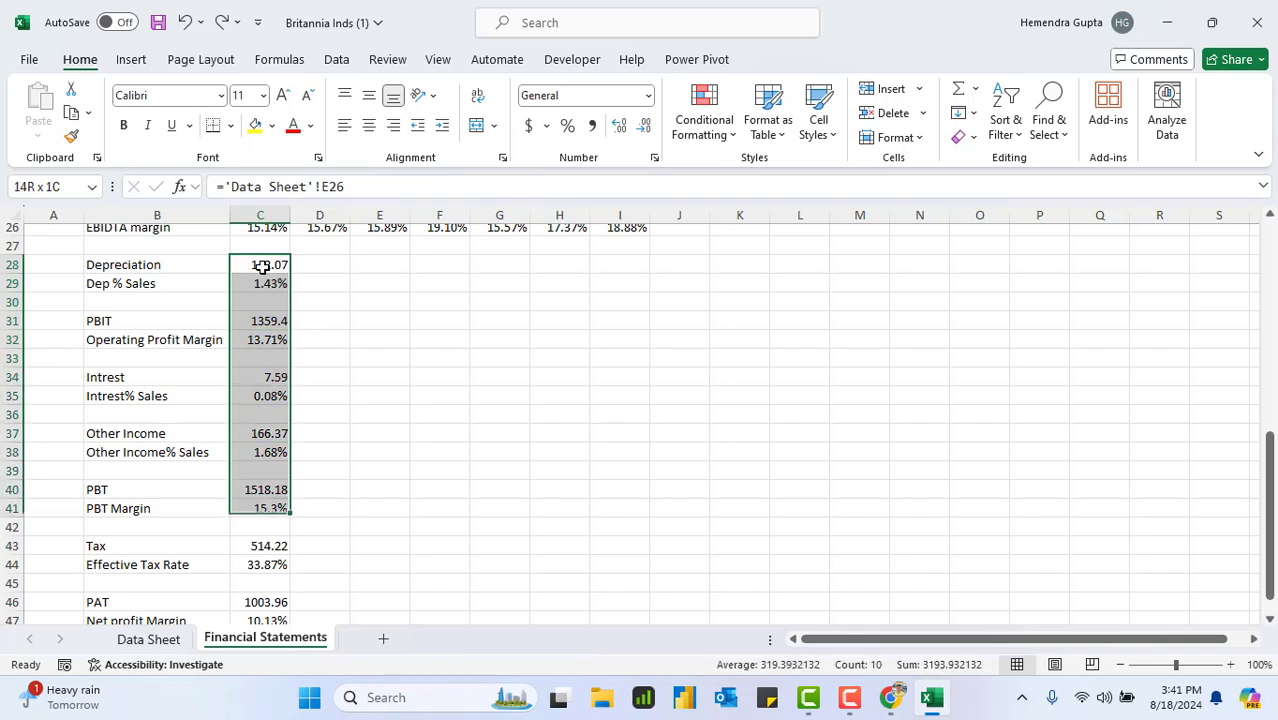
key("shift+Down")
key("shift+Down")
key("shift+Down")
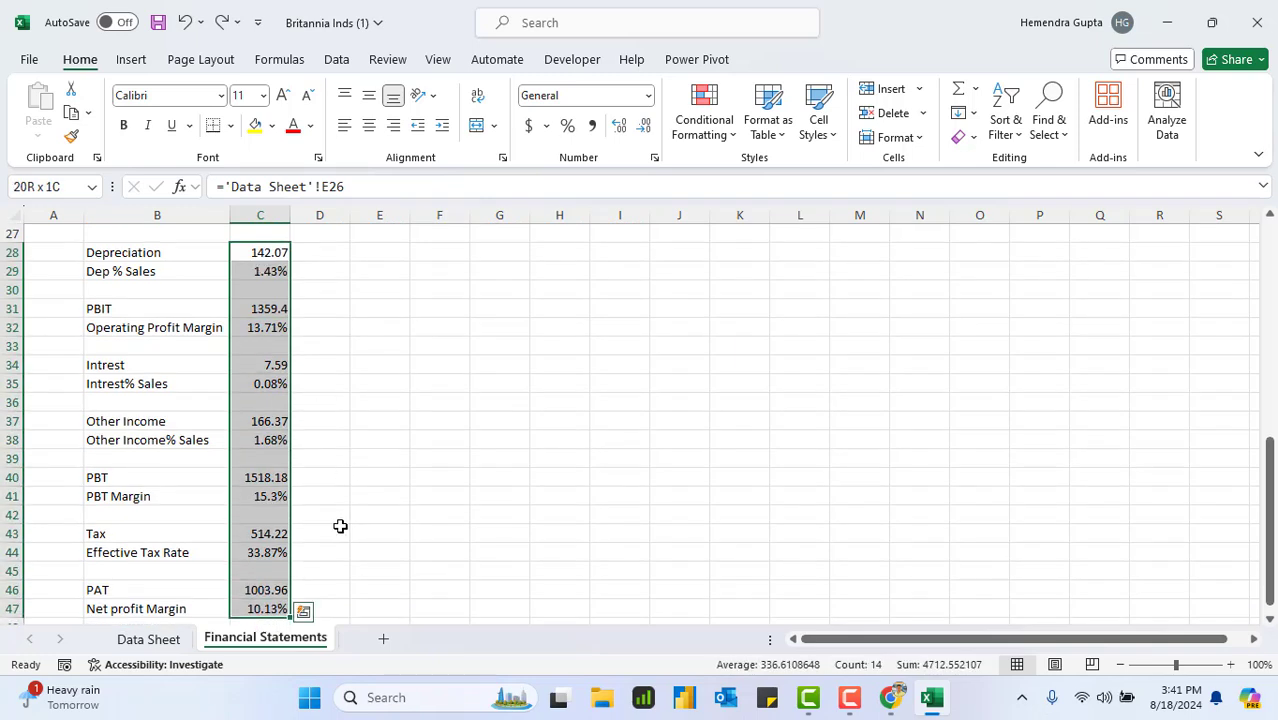
left_click_drag(290, 616, 685, 597)
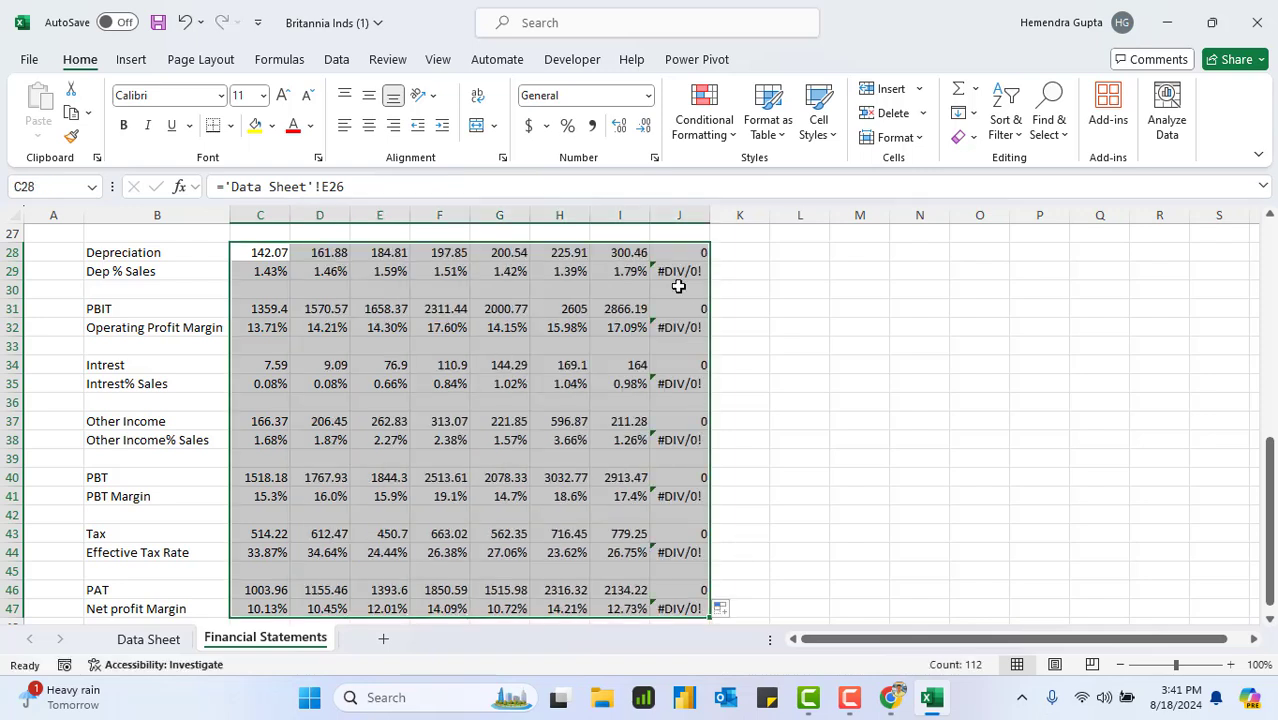
Clear the surplus formulas in J28:J47, beyond the Mar-24 column
left_click_drag(687, 256, 687, 606)
key("Delete")
scroll(780, 528, "up", 9)
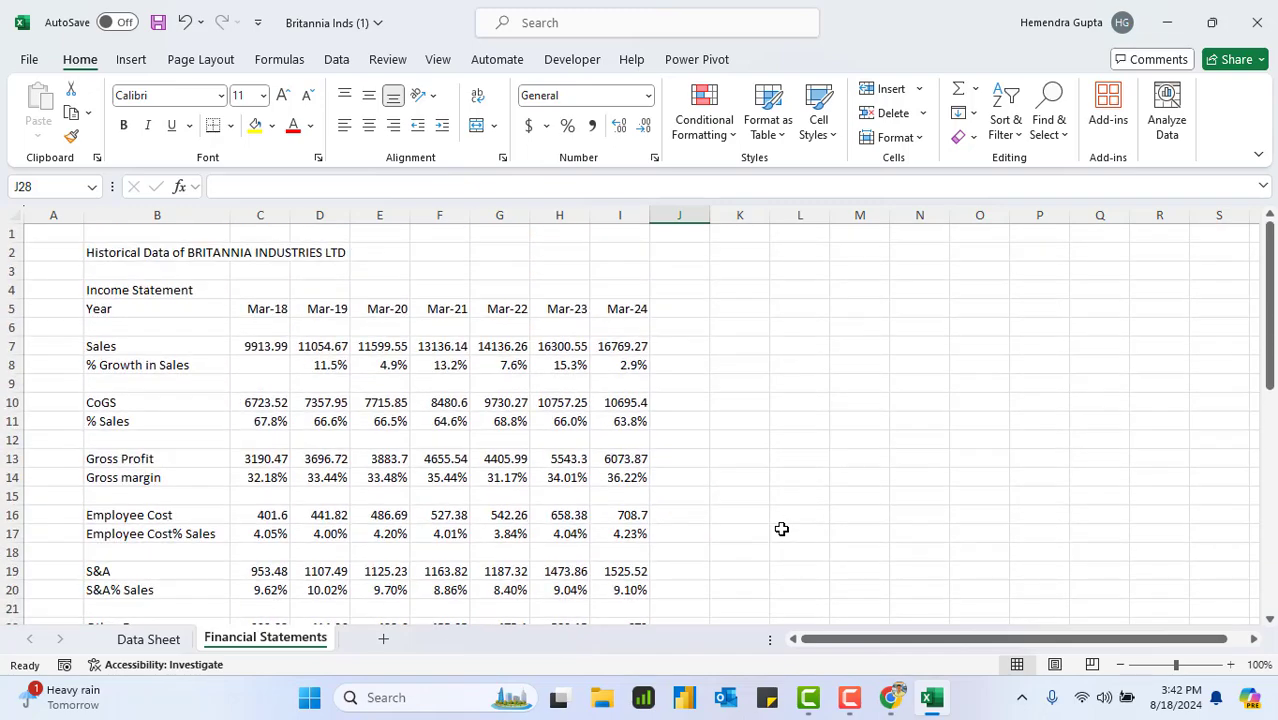
Freeze the panes at C6 so the year header rows and the label columns stay in view
scroll(780, 528, "down", 5)
scroll(780, 528, "up", 5)
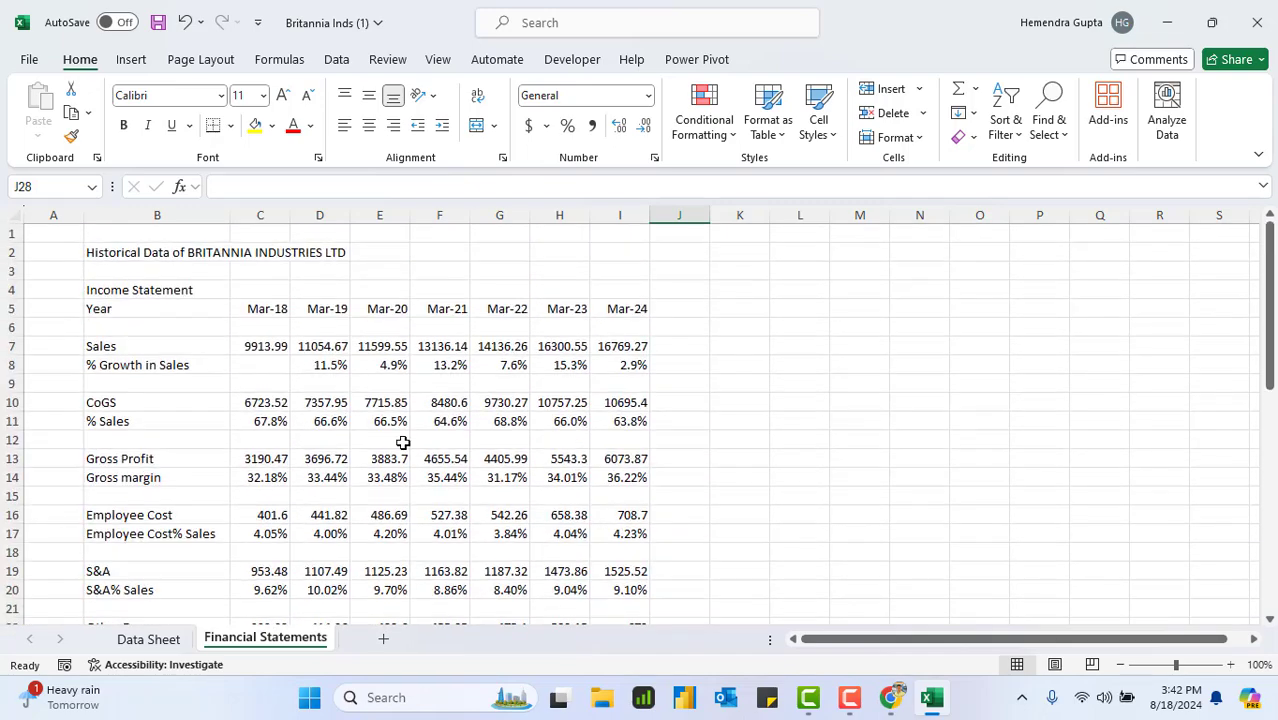
left_click(246, 333)
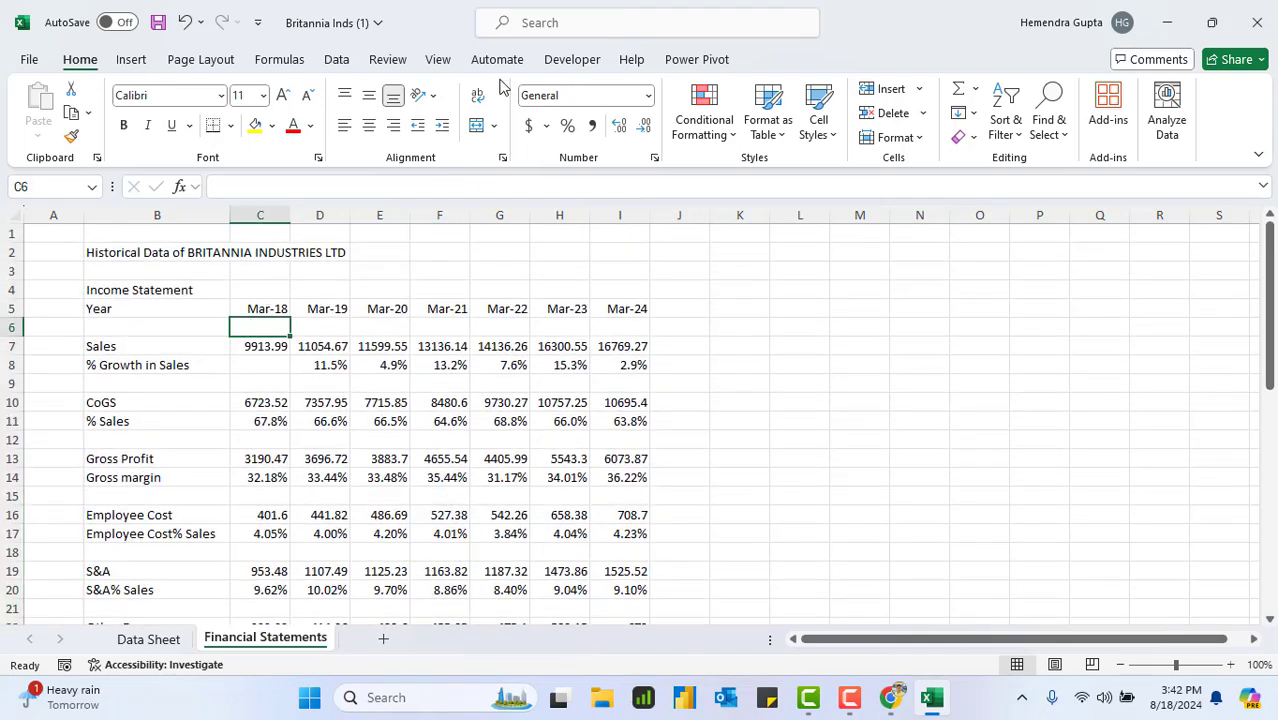
left_click(437, 62)
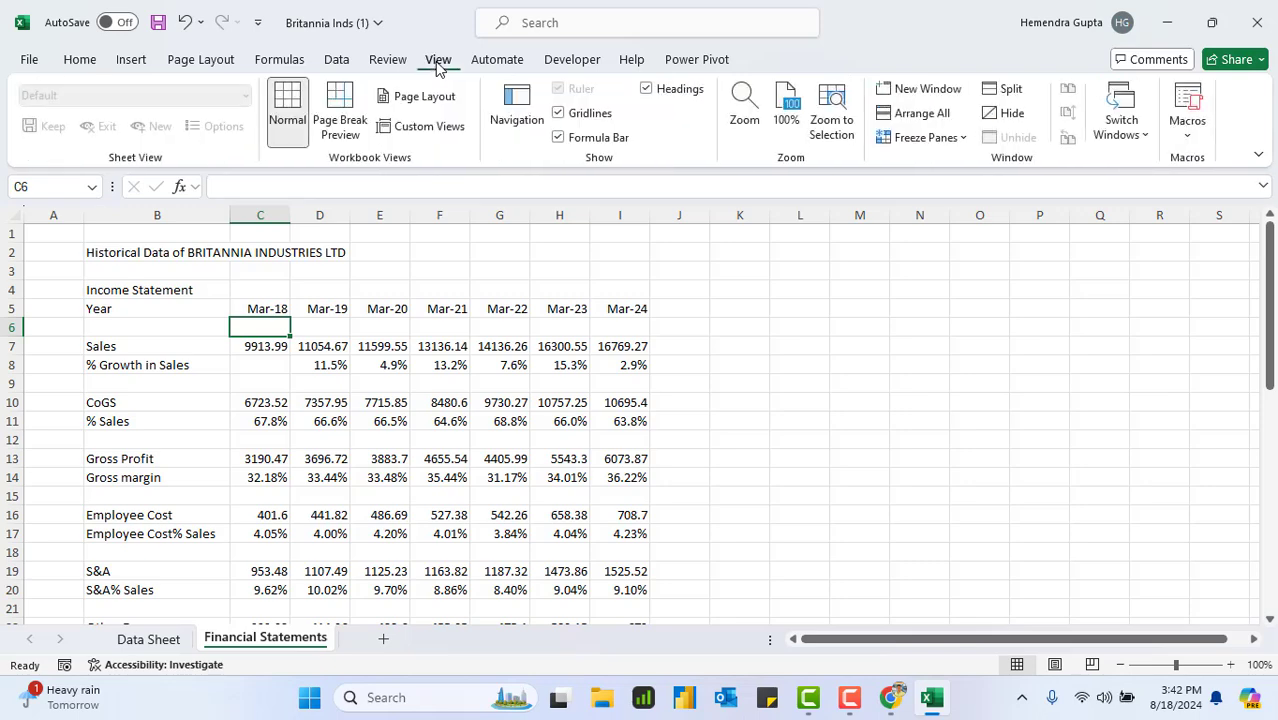
left_click(925, 137)
left_click(940, 175)
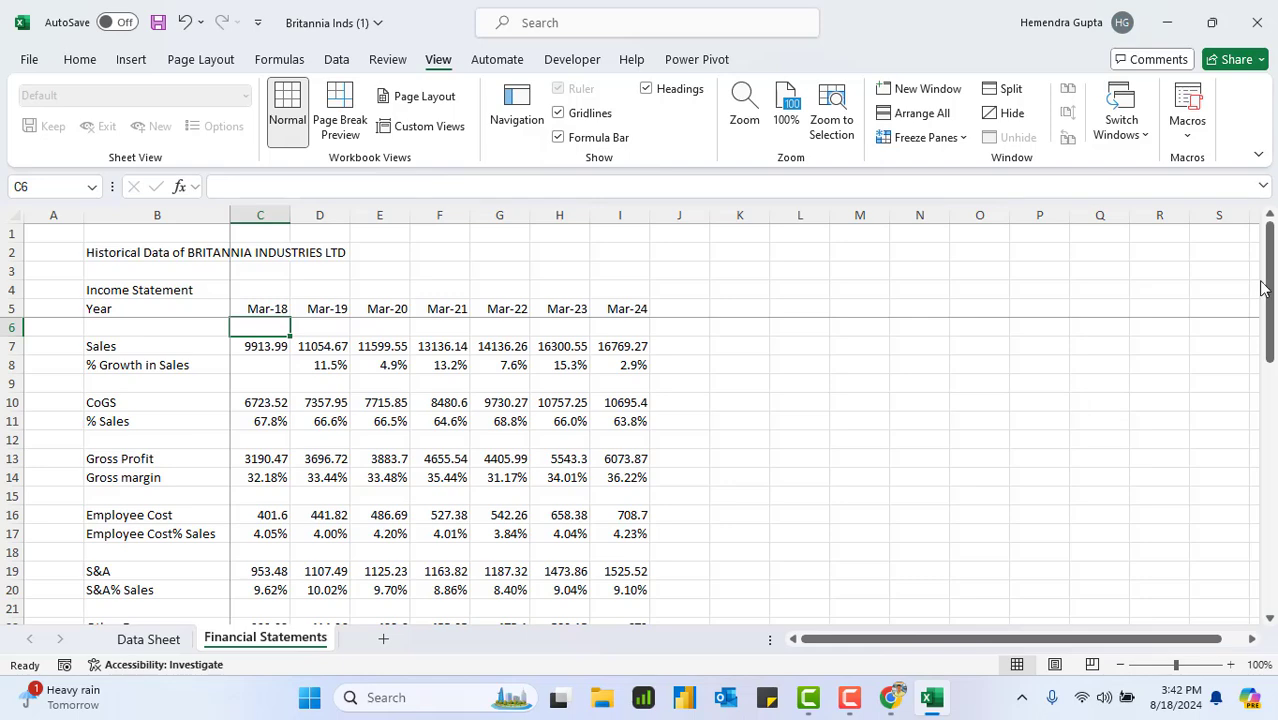
Label cell B49 "No.of Eq Shares", leaving row 48 blank below the net profit margin
left_click_drag(1262, 288, 1270, 573)
left_click(1270, 621)
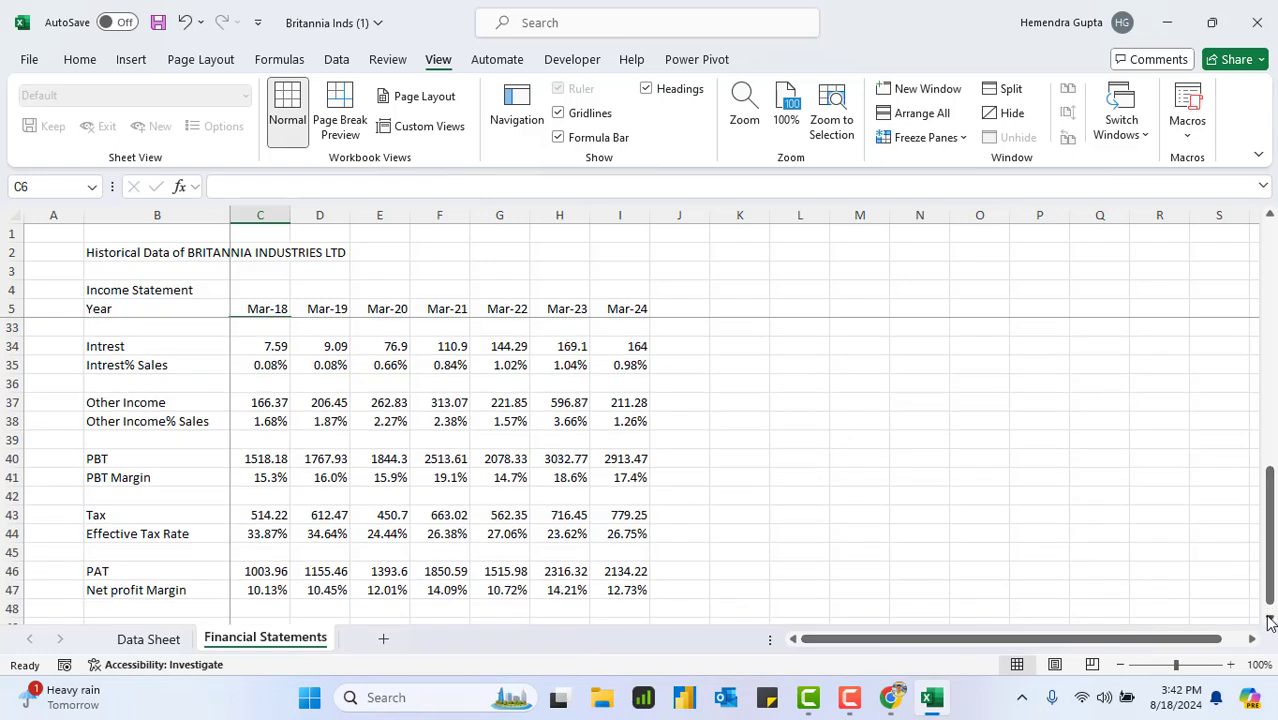
left_click(1270, 621)
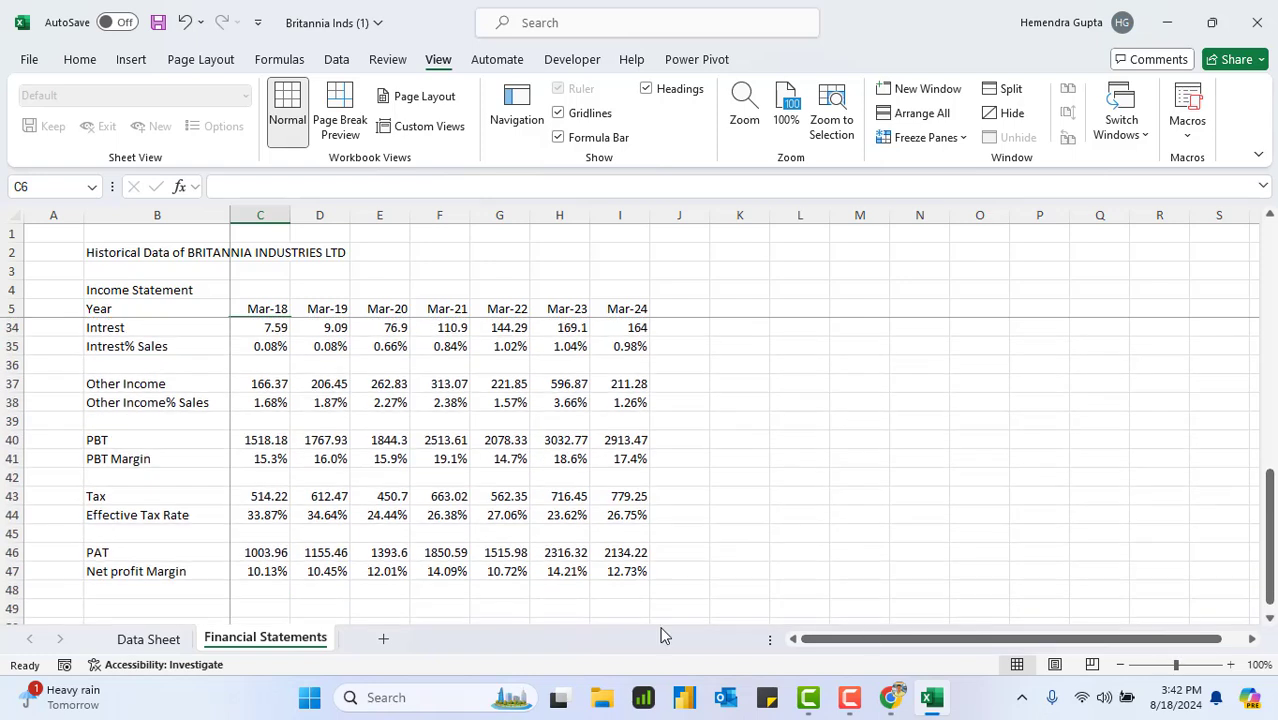
left_click(111, 610)
type("No.")
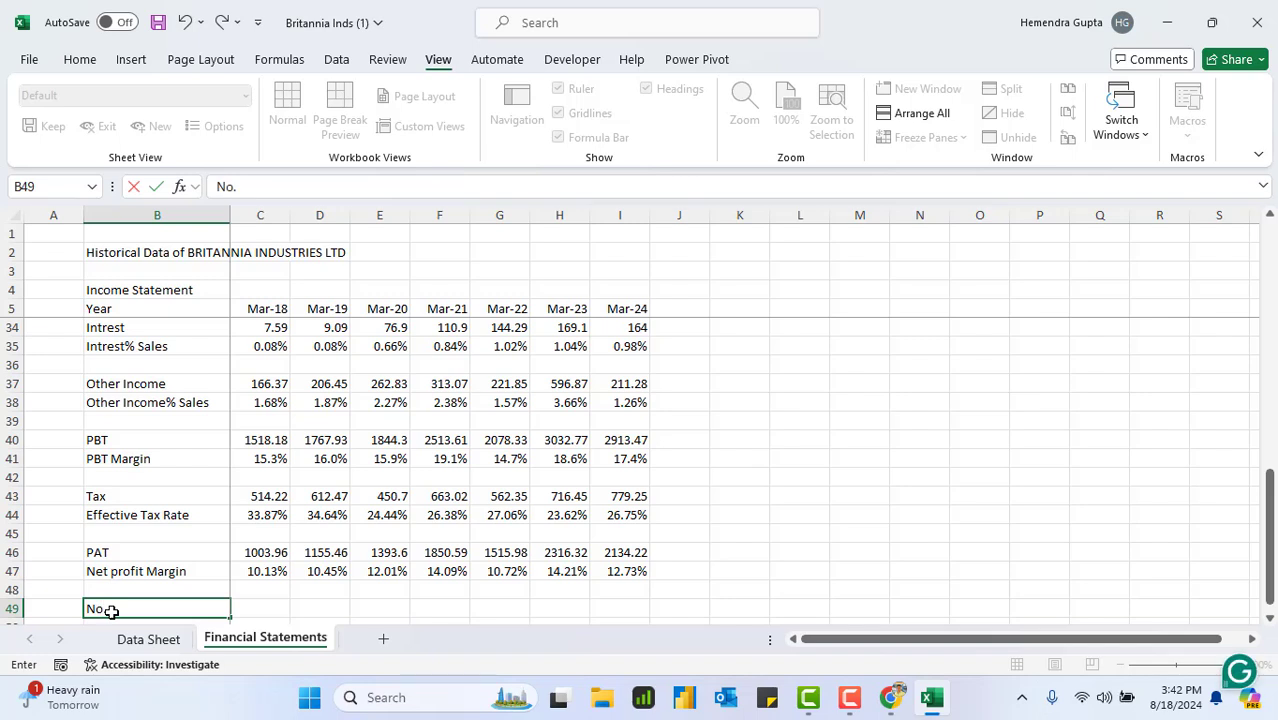
type("of Eq Sahres")
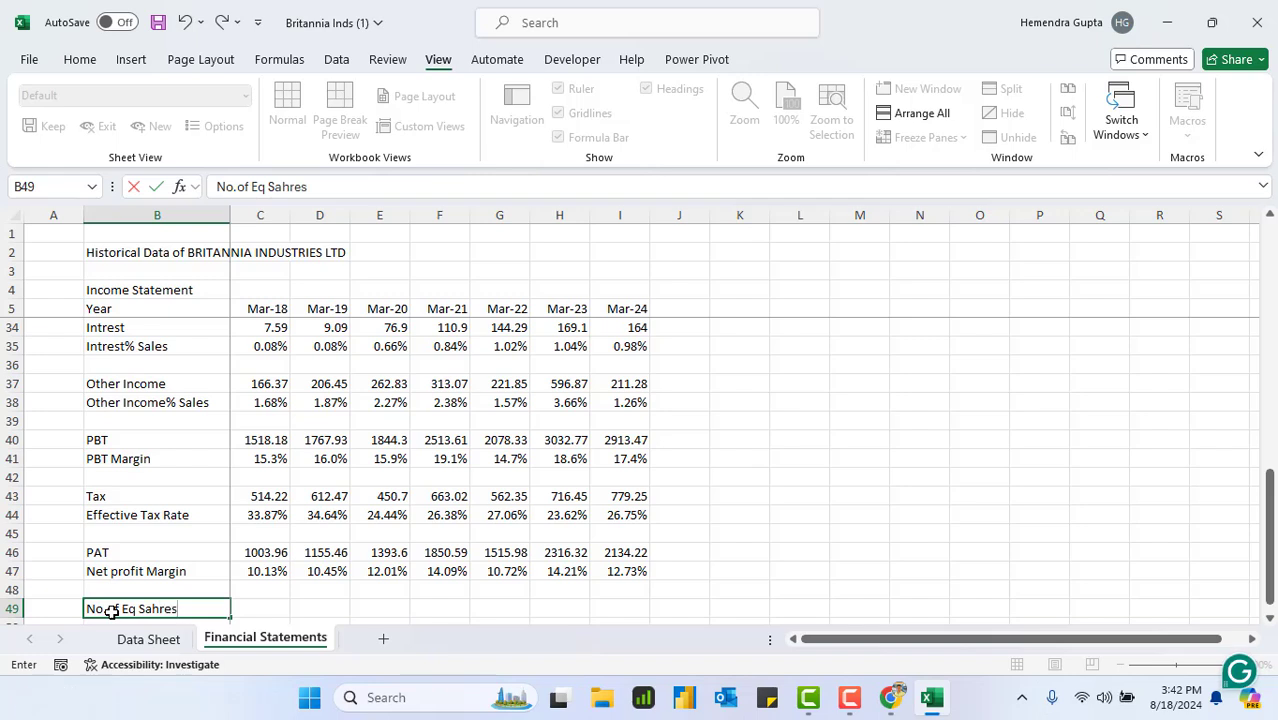
key("BackSpace")
key("BackSpace")
key("BackSpace")
key("BackSpace")
key("BackSpace")
type("hares")
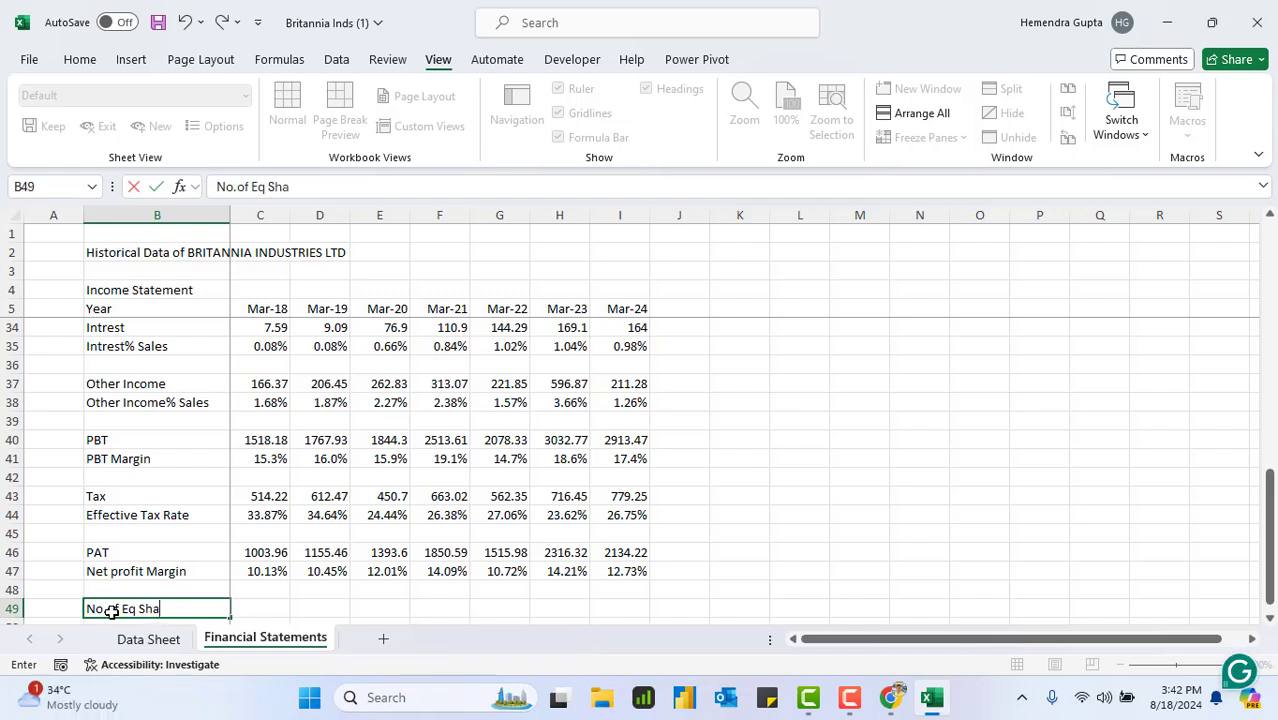
left_click(274, 603)
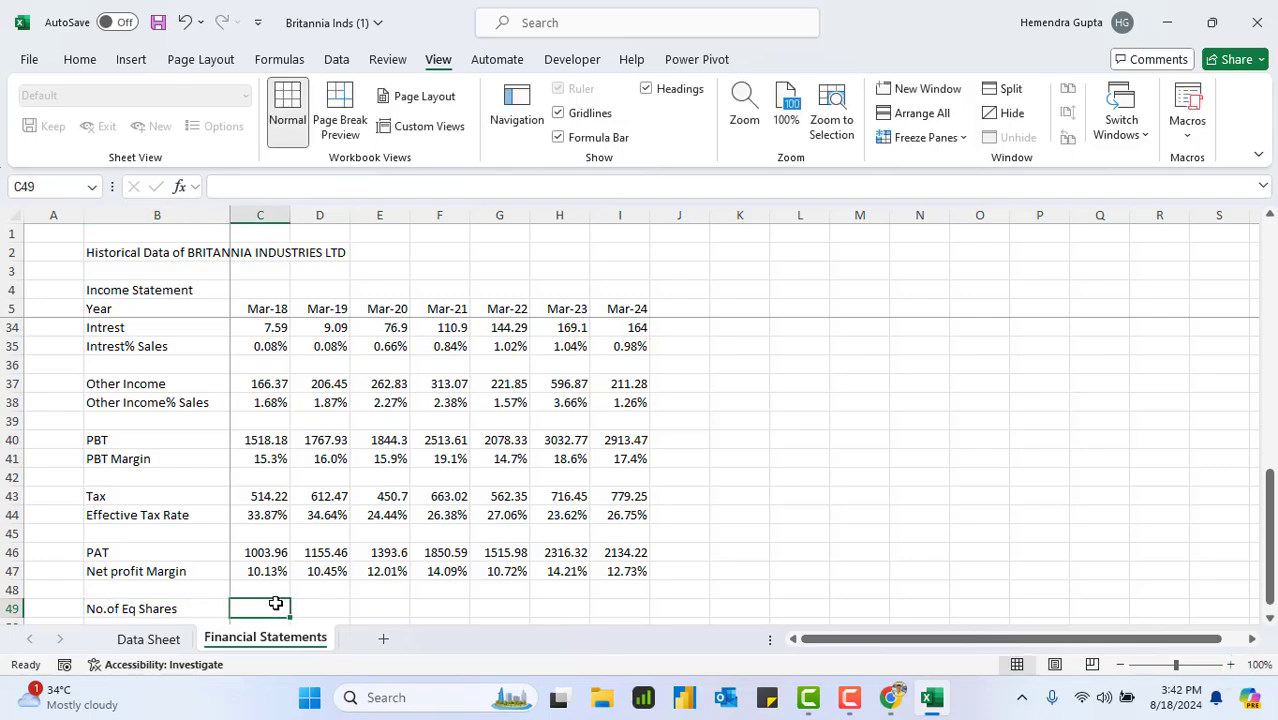
Look through the Data Sheet for the number of shares, up to the META section
left_click(172, 639)
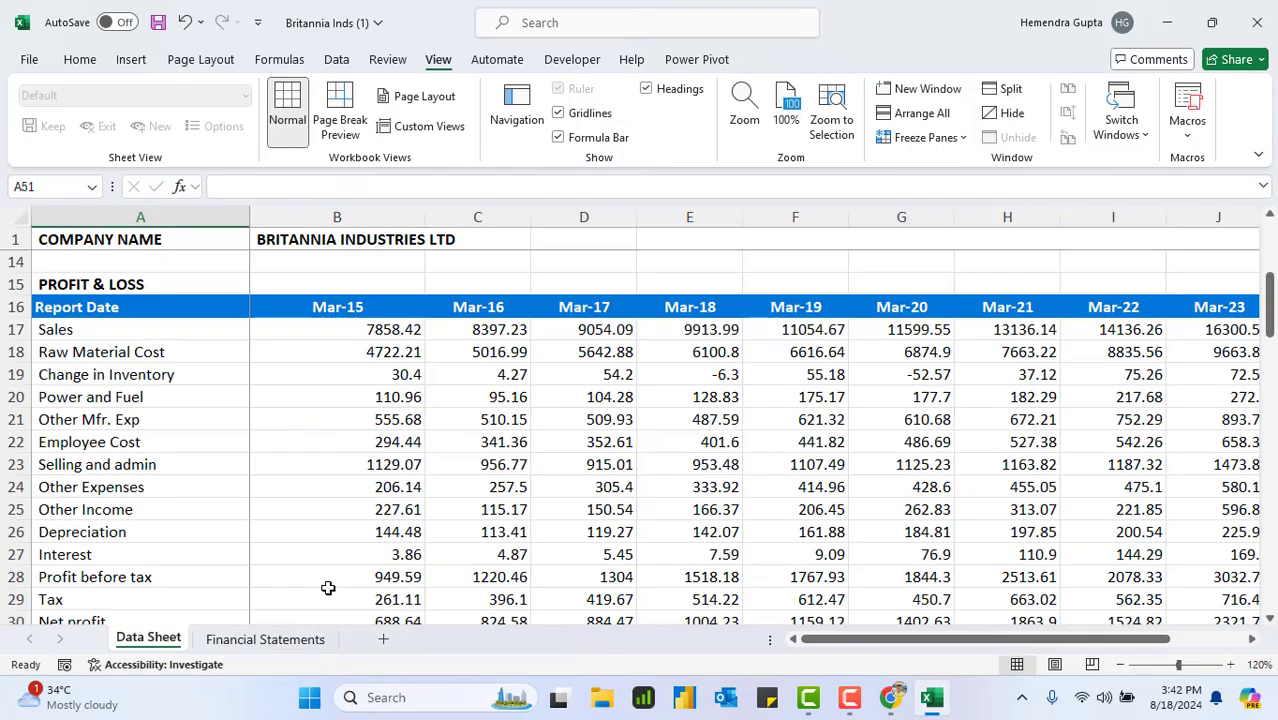
scroll(696, 501, "up", 4)
scroll(696, 501, "down", 9)
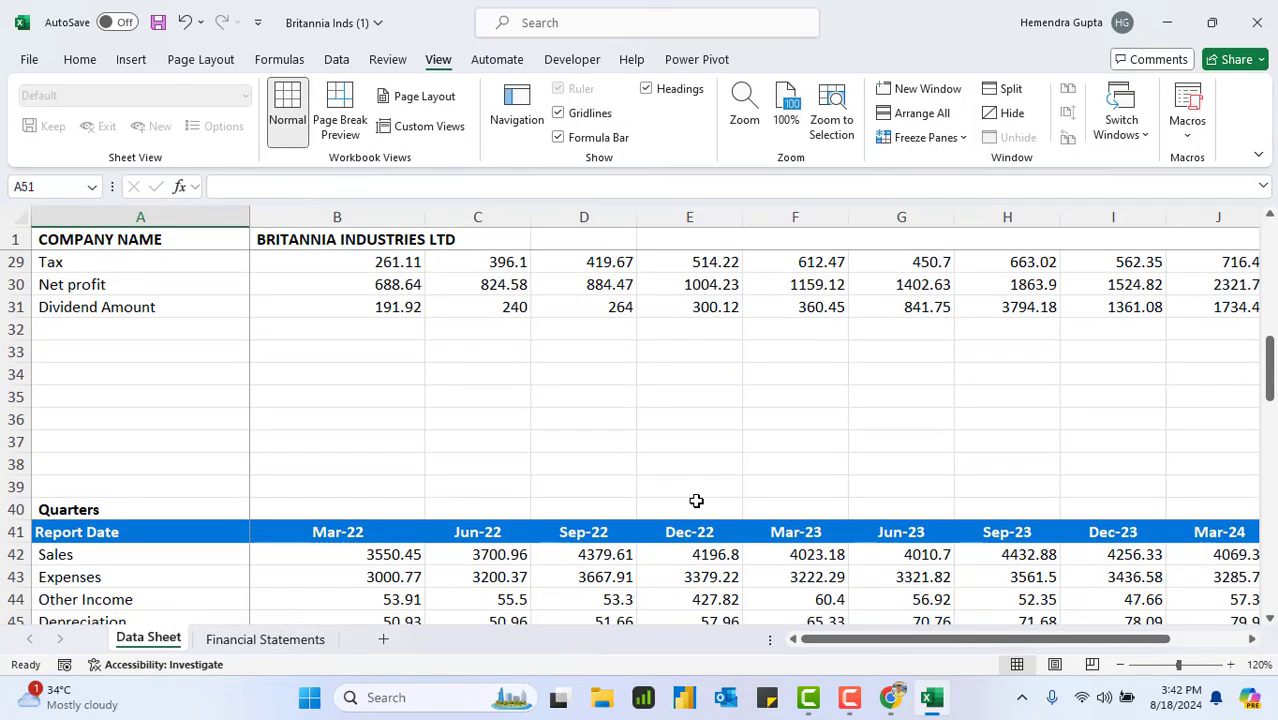
left_click_drag(1268, 400, 1272, 270)
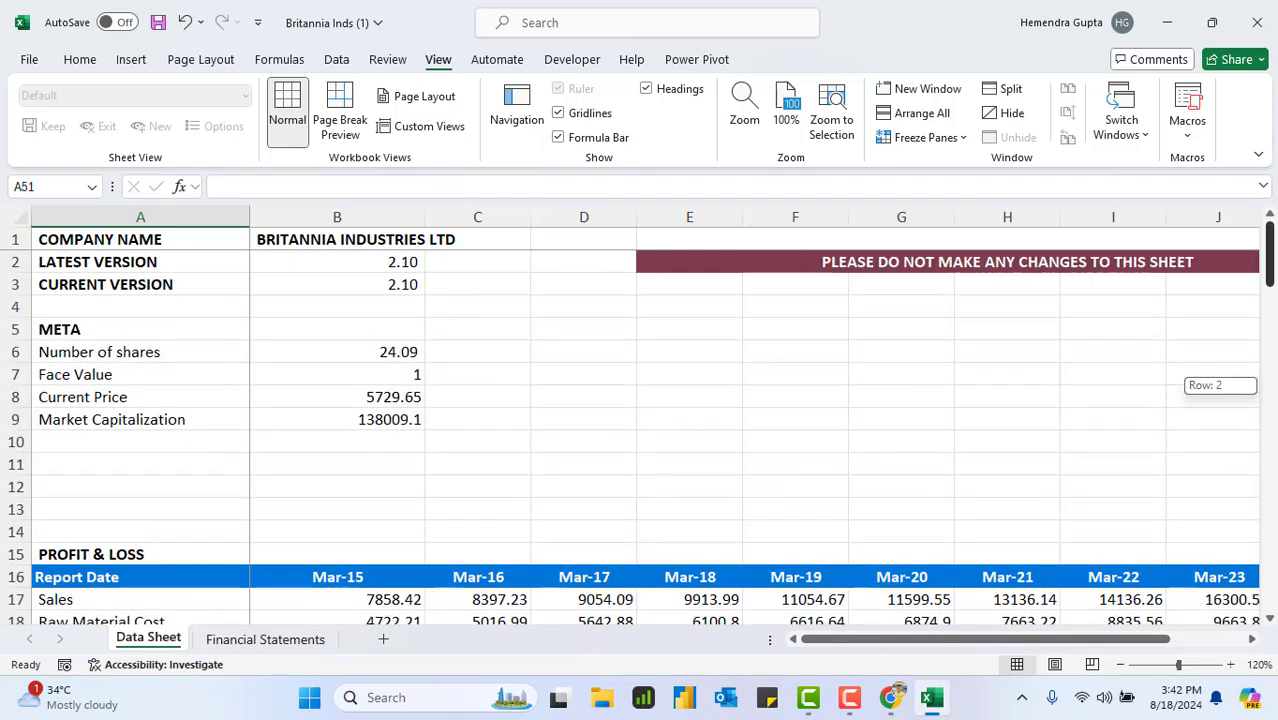
Link C49 to the Mar-18 Adjusted Equity Shares on the Data Sheet ('Data Sheet'!E93) and fill the row across to Mar-24
left_click(369, 356)
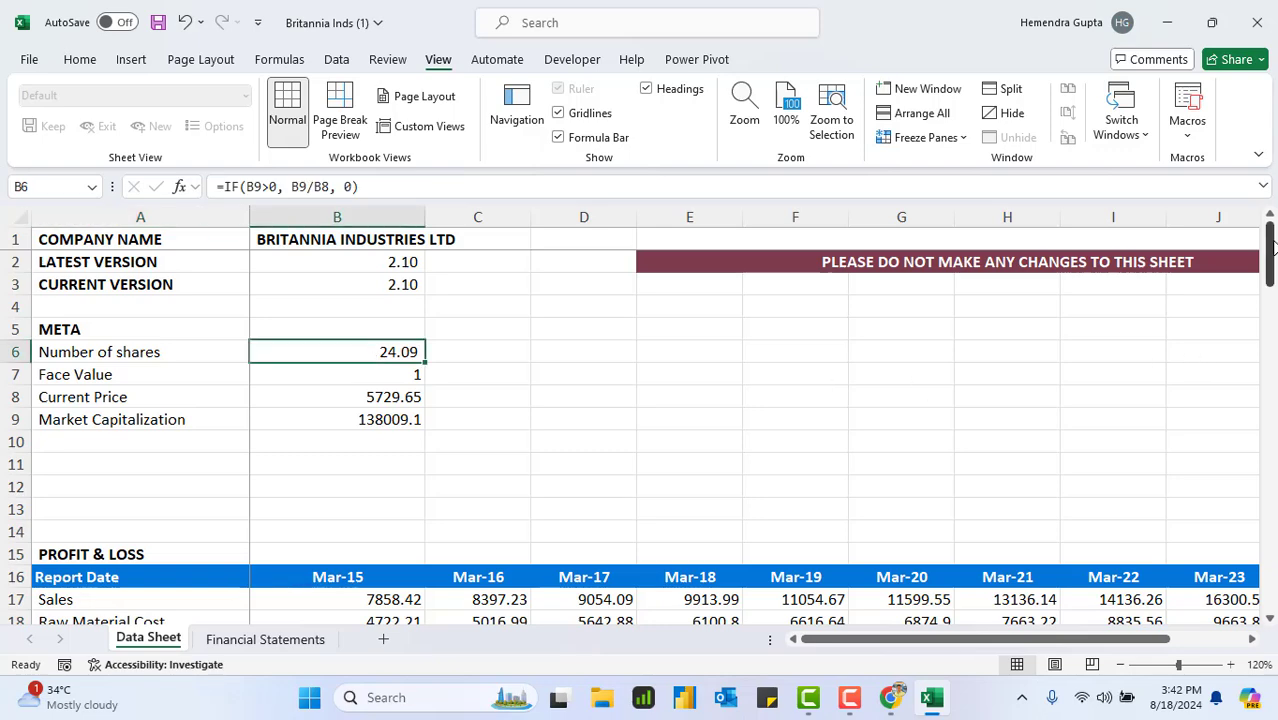
left_click_drag(1272, 258, 1262, 612)
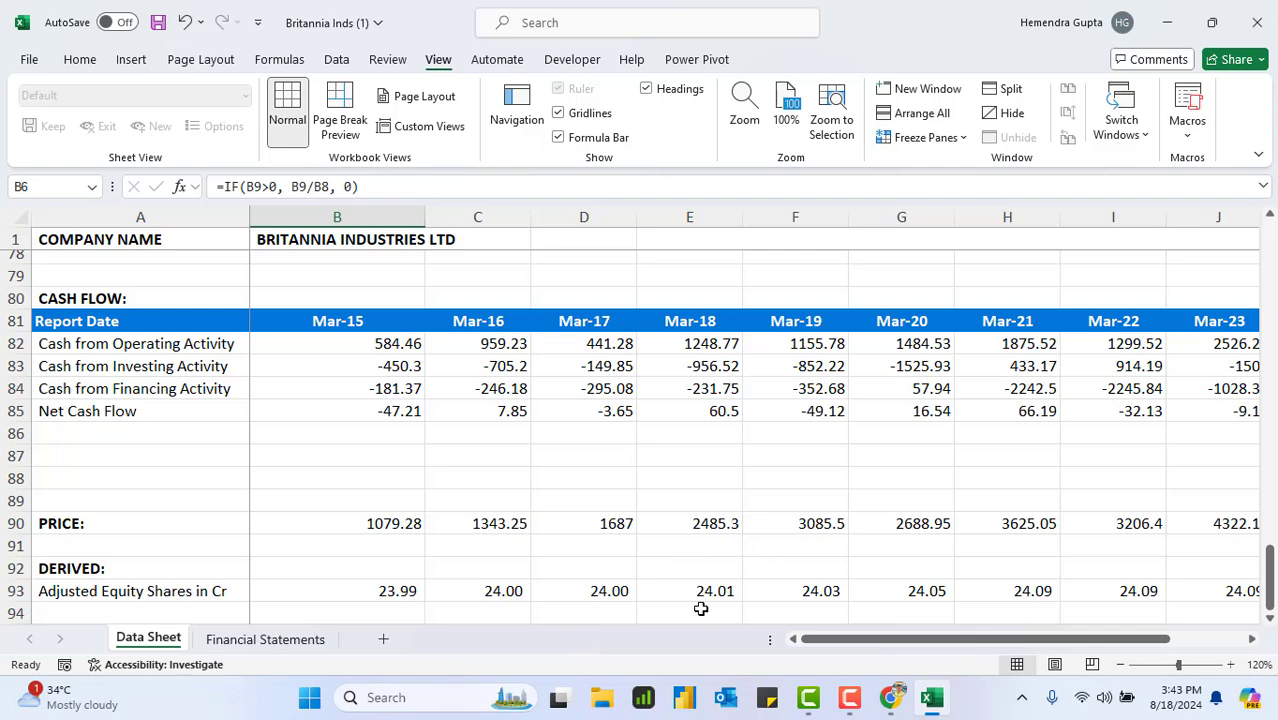
left_click(268, 639)
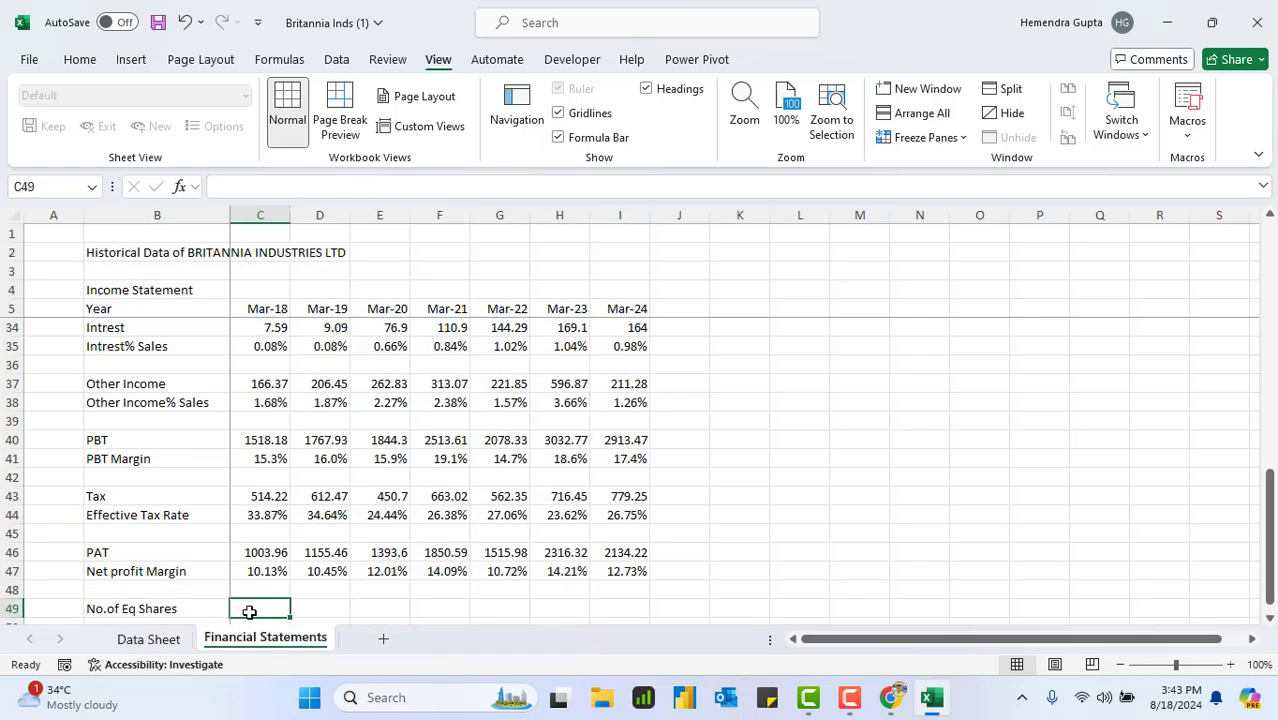
type("=")
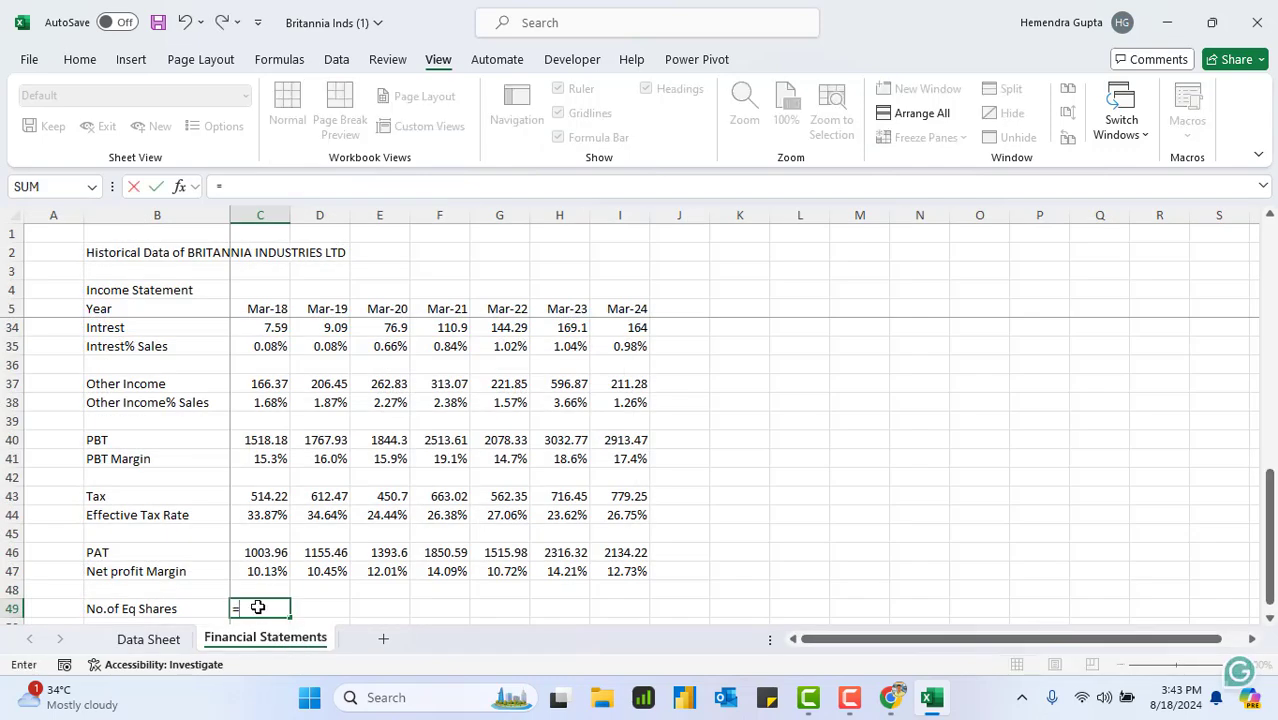
left_click(162, 639)
left_click(705, 599)
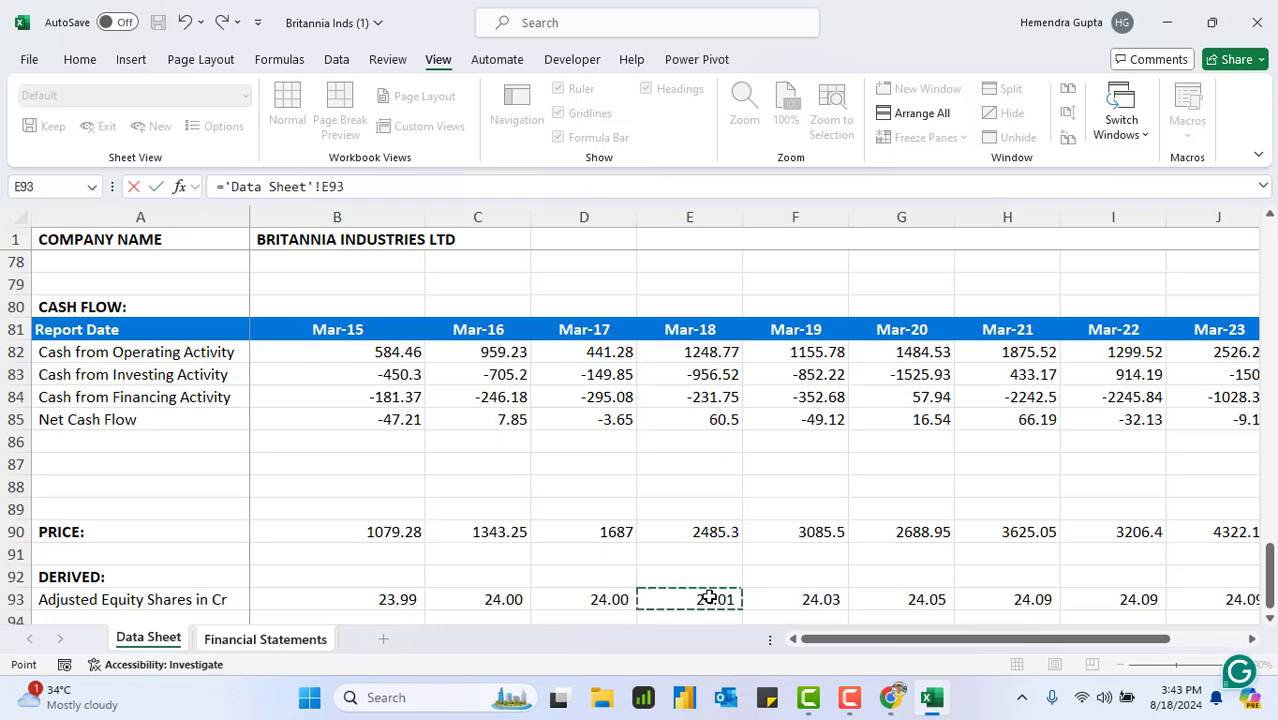
key("ctrl+Return")
key("Return")
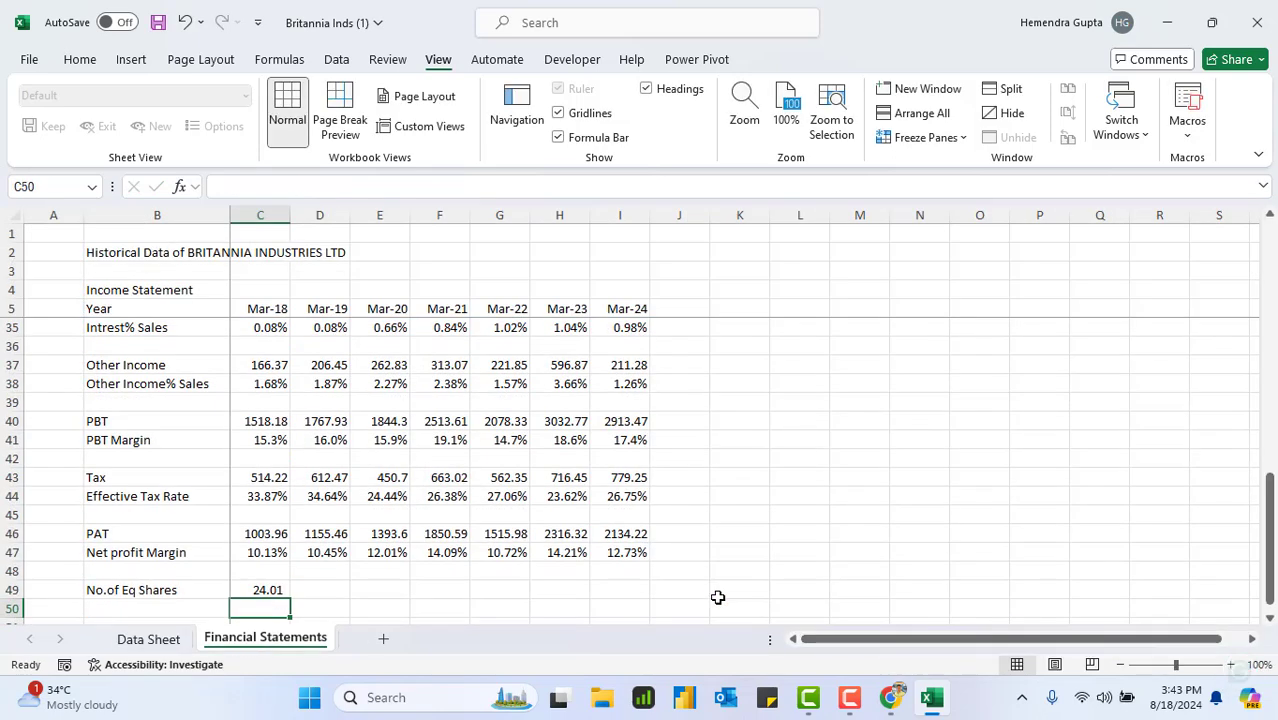
left_click(256, 590)
left_click_drag(290, 598, 637, 597)
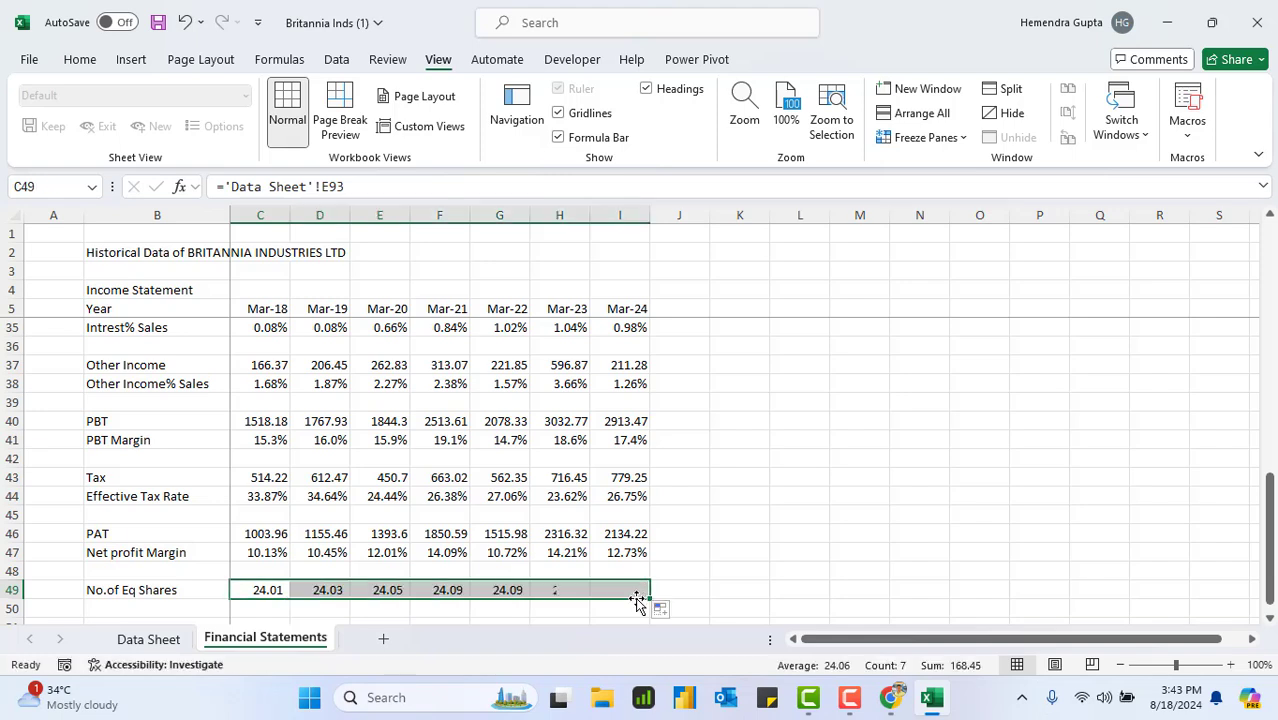
Add an "EPS" row in row 51 that divides PAT by the number of equity shares (=C46/C49), filled from Mar-18 to Mar-24
double_click(1270, 620)
left_click(124, 587)
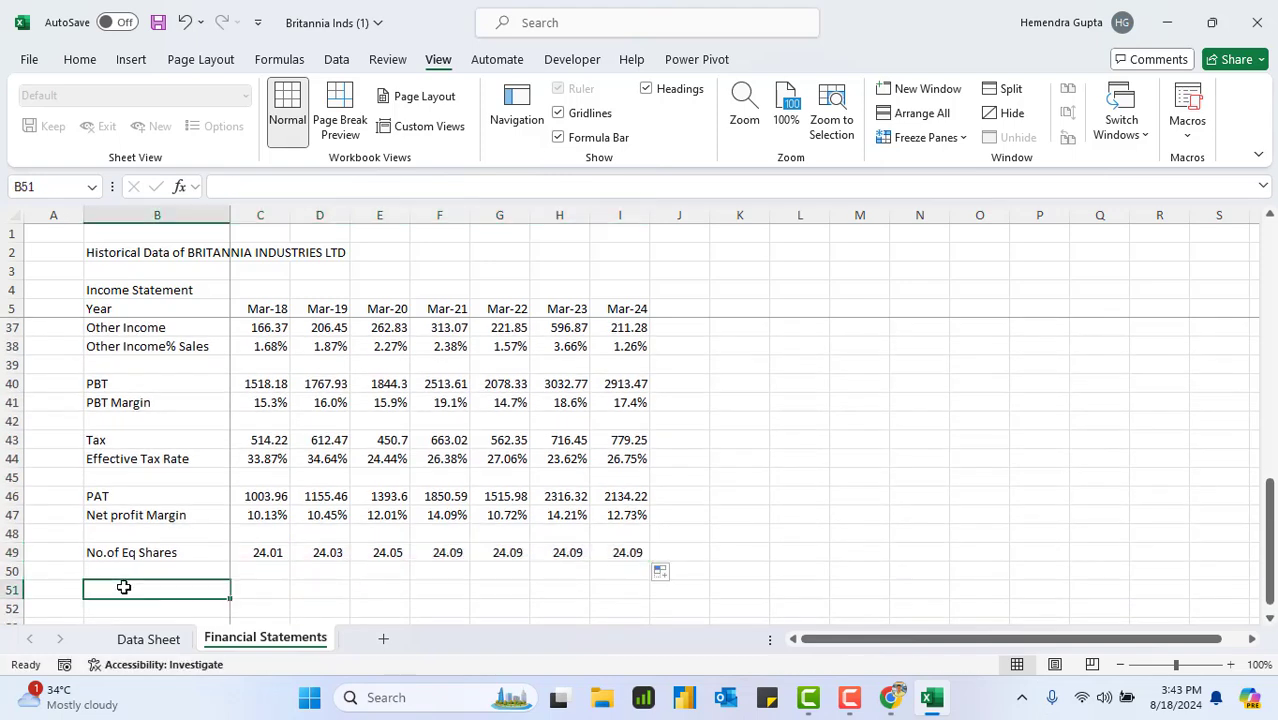
type("EPS")
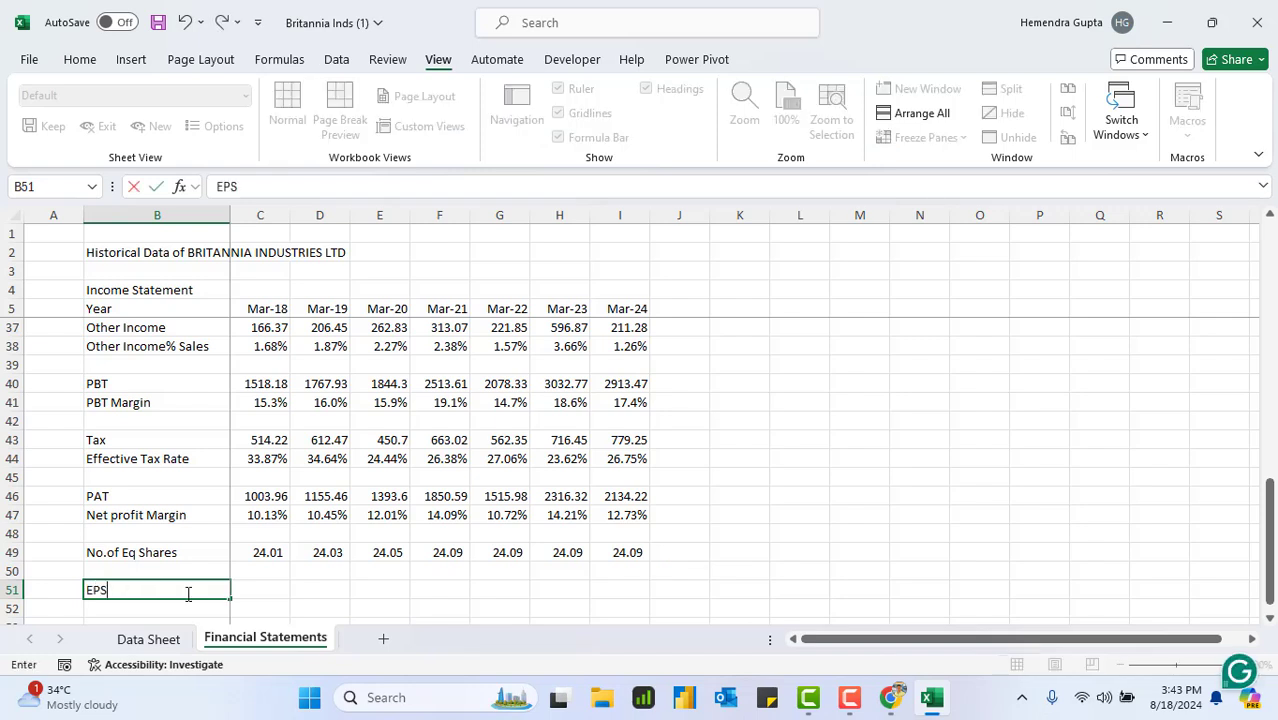
left_click(270, 587)
type("=")
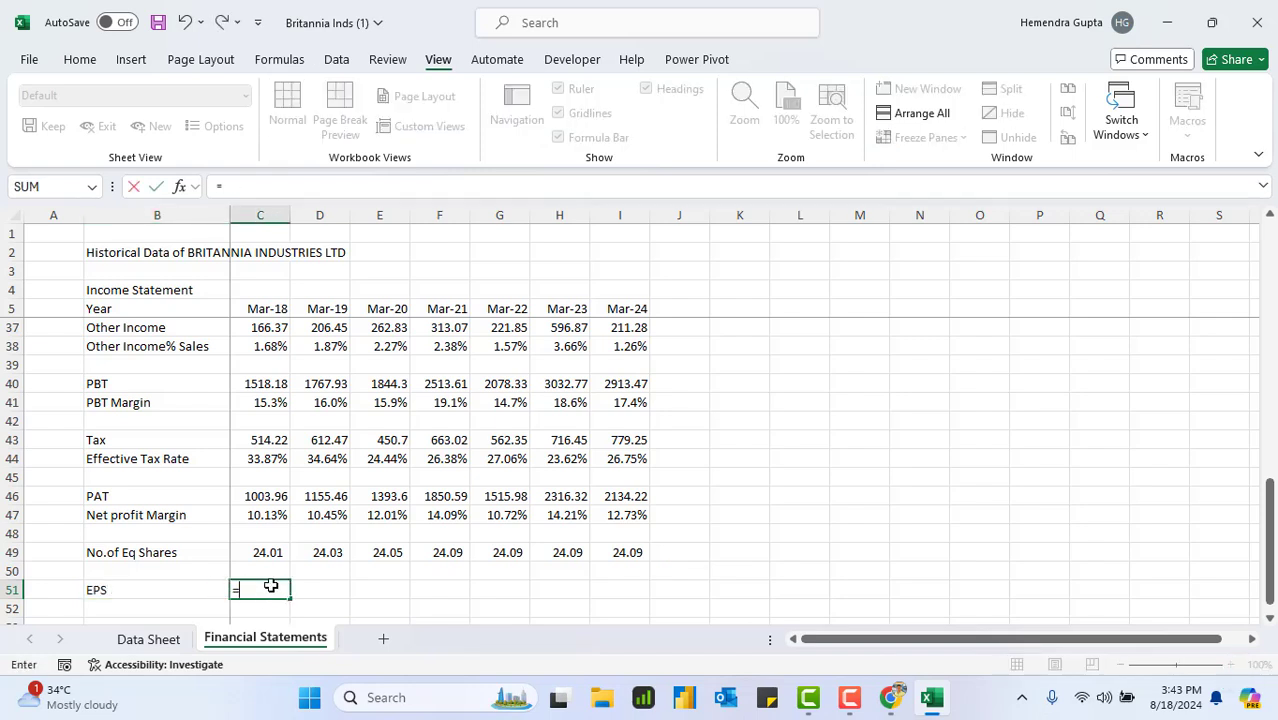
left_click(263, 496)
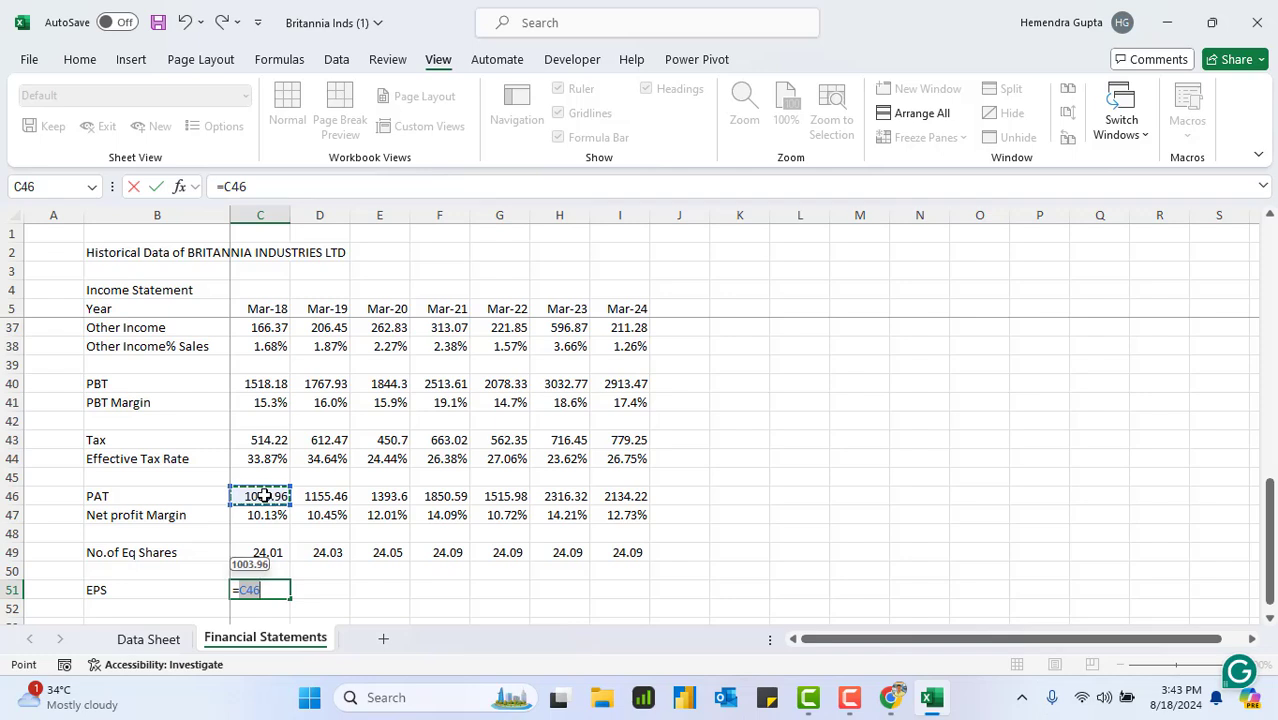
type("/")
left_click(262, 552)
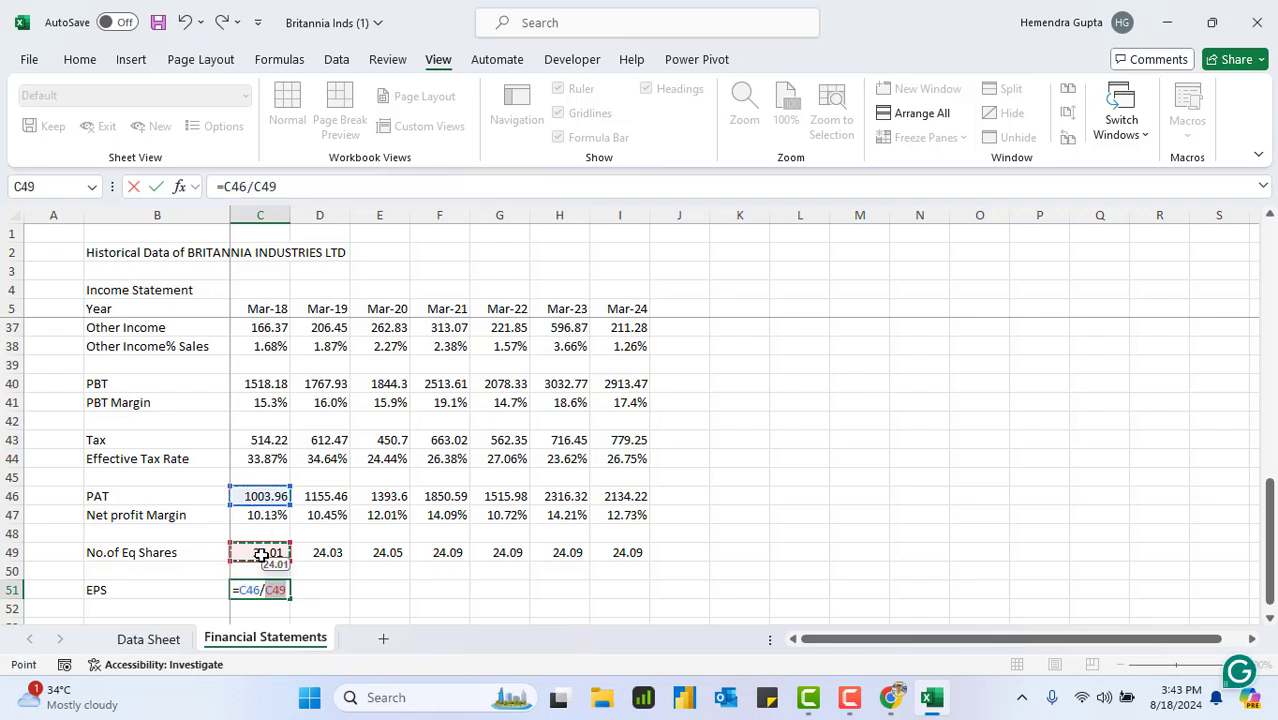
key("Return")
left_click(265, 591)
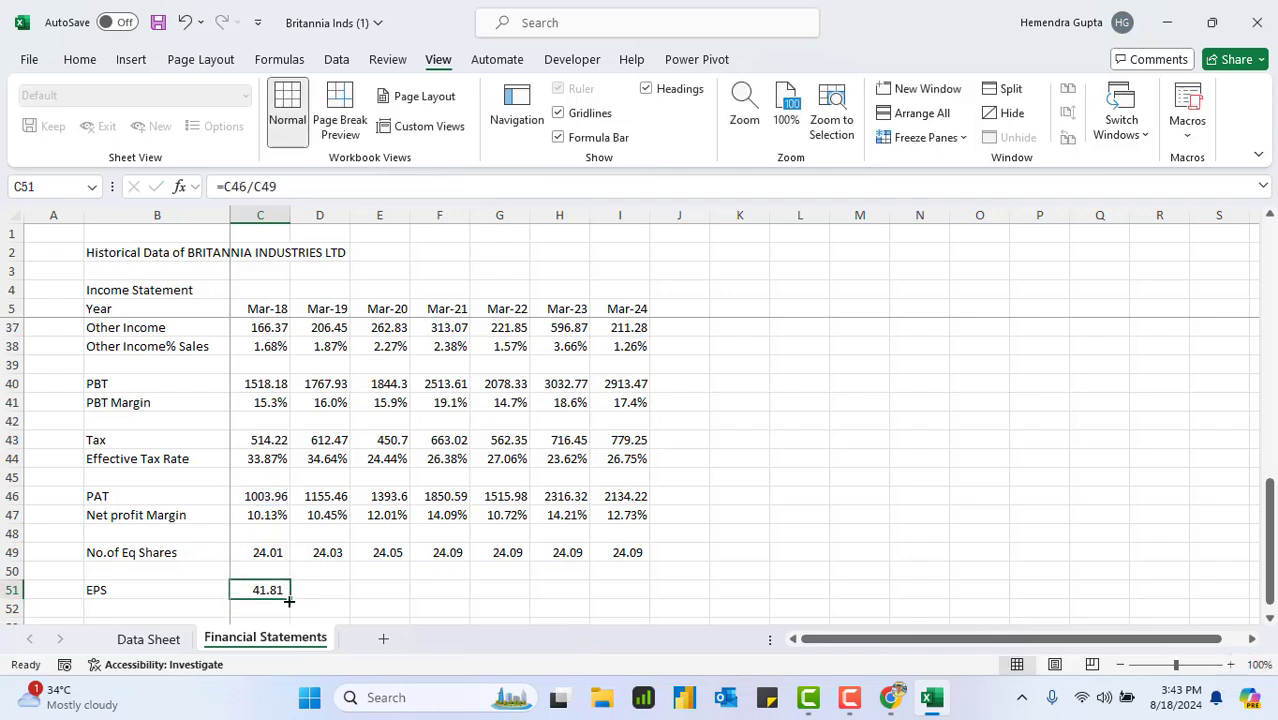
left_click_drag(290, 599, 628, 598)
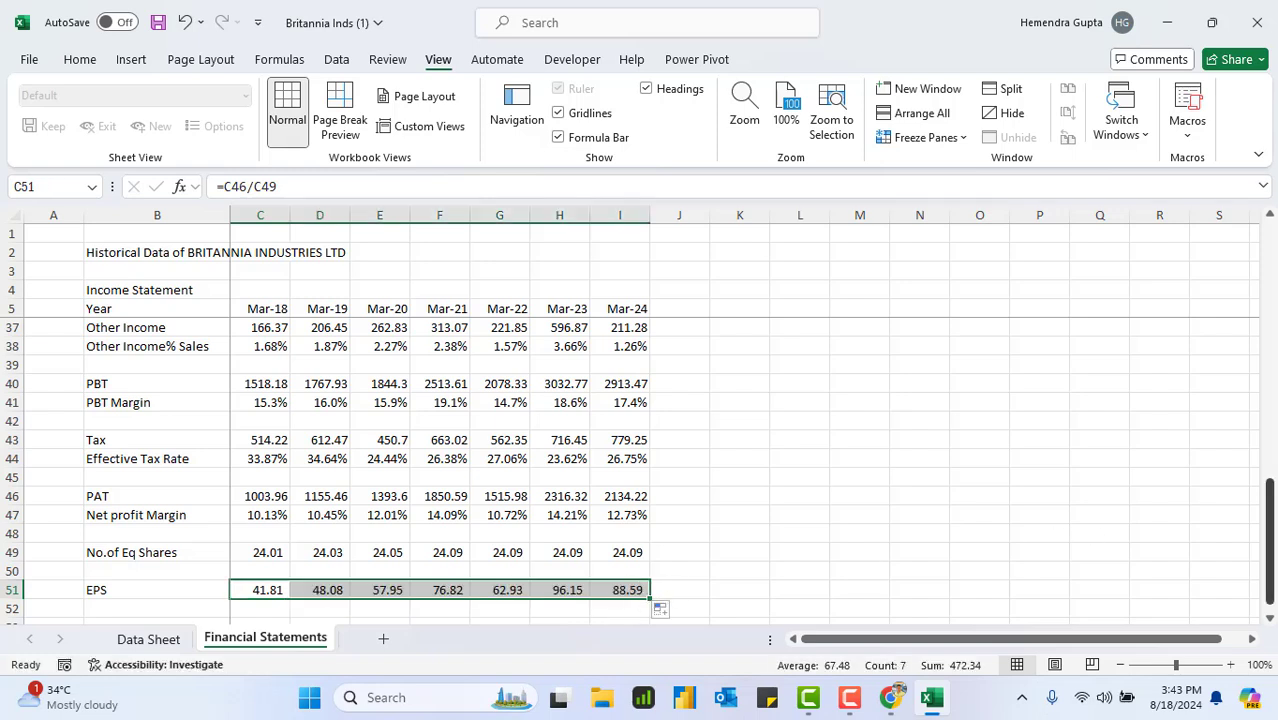
Find the dividend line in the Data Sheet's Profit & Loss section and label B53 "Dividend Paid", leaving row 52 blank
scroll(1270, 537, "down", 1)
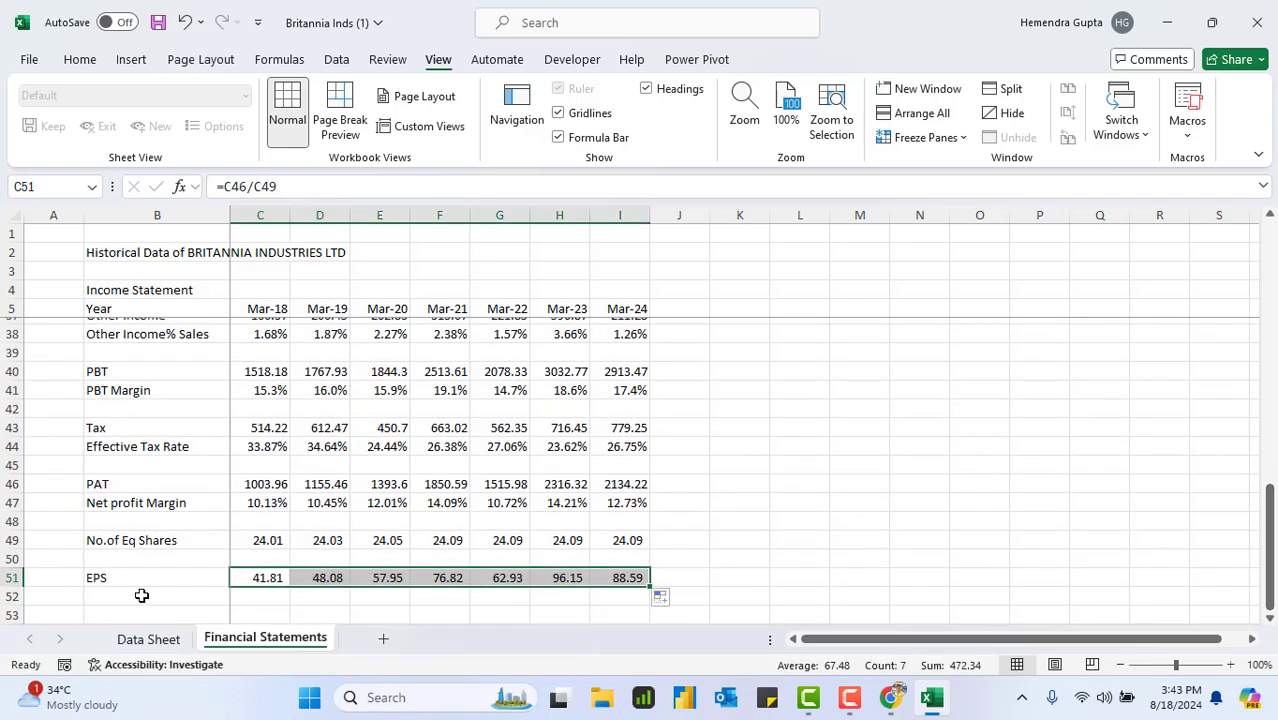
left_click(142, 596)
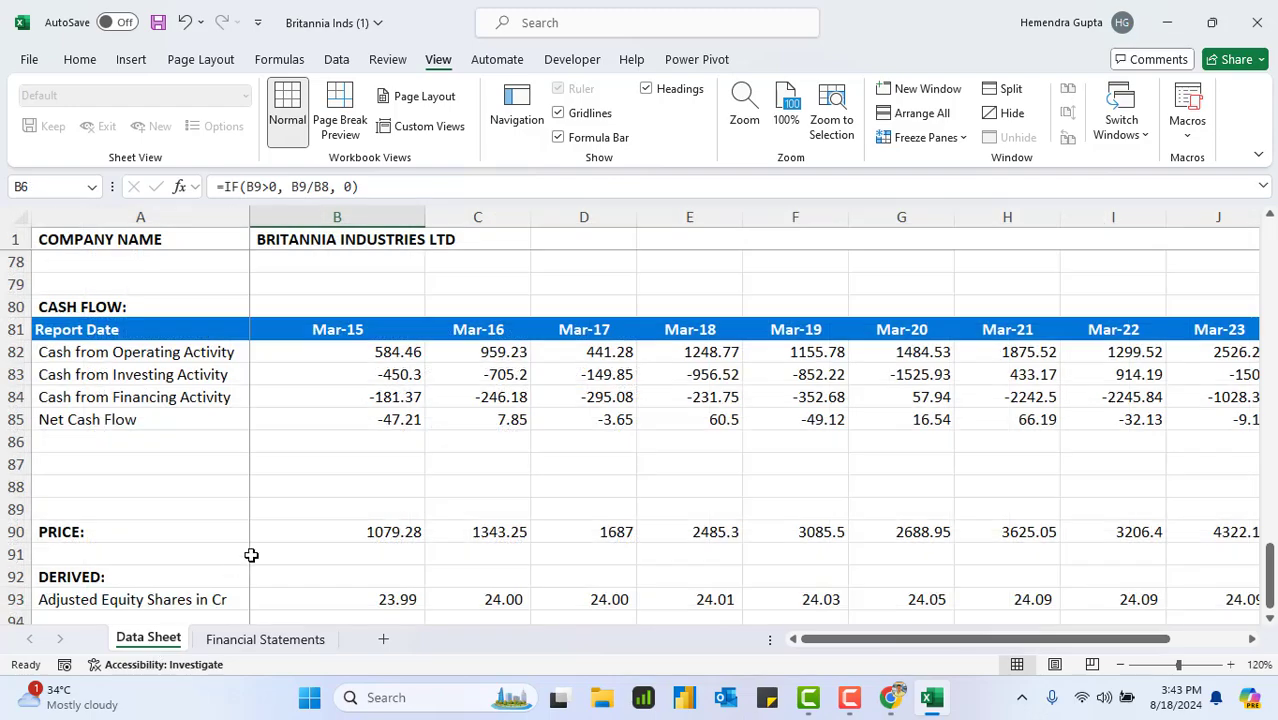
scroll(251, 556, "up", 9)
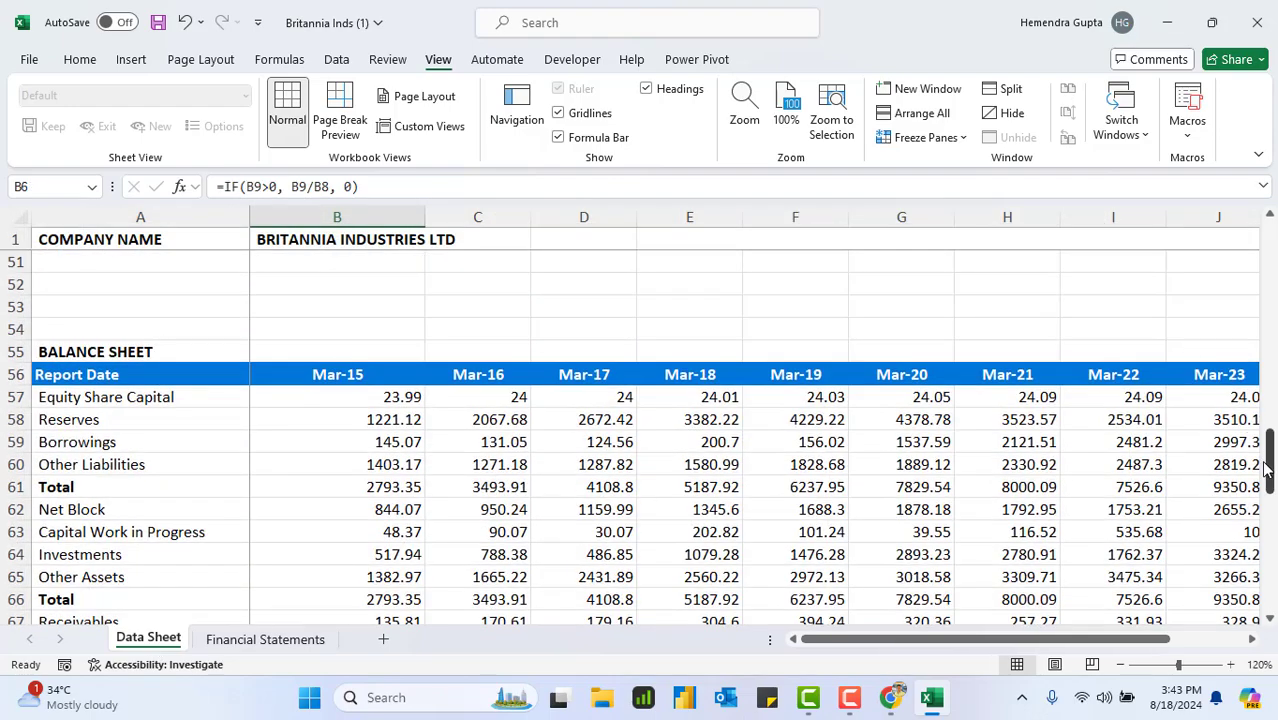
left_click_drag(1268, 478, 1270, 331)
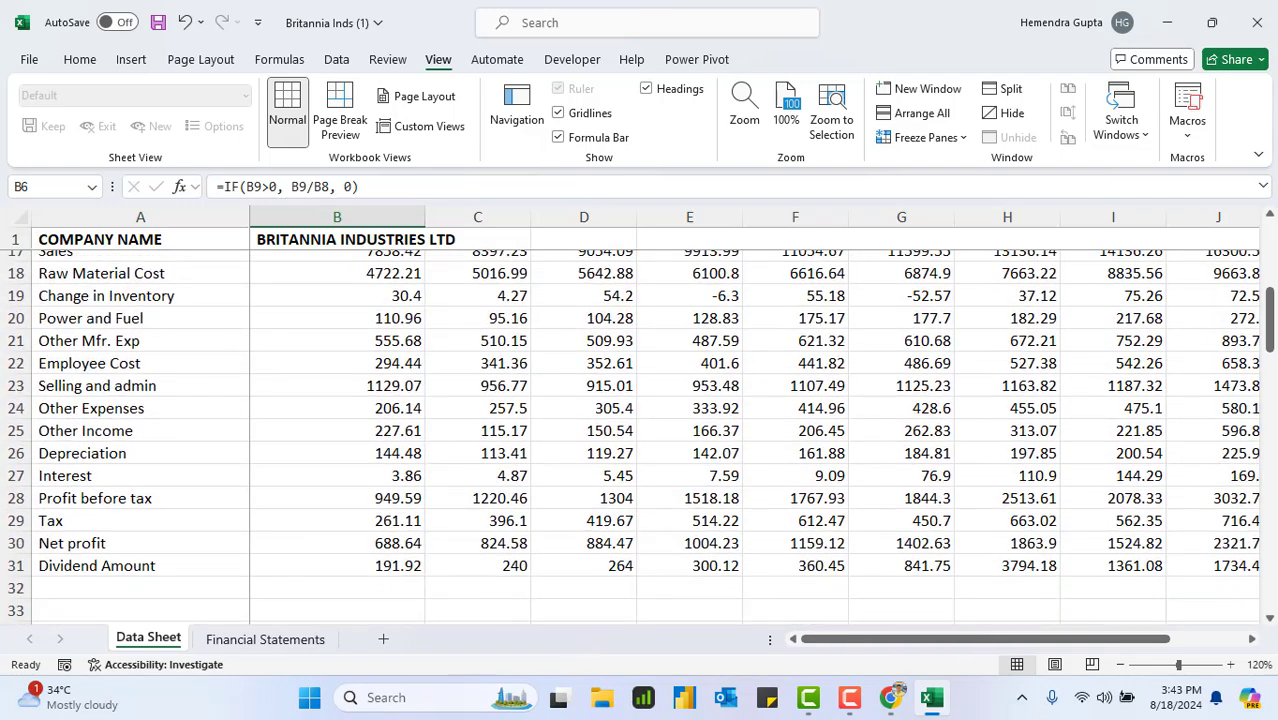
left_click(265, 639)
double_click(118, 599)
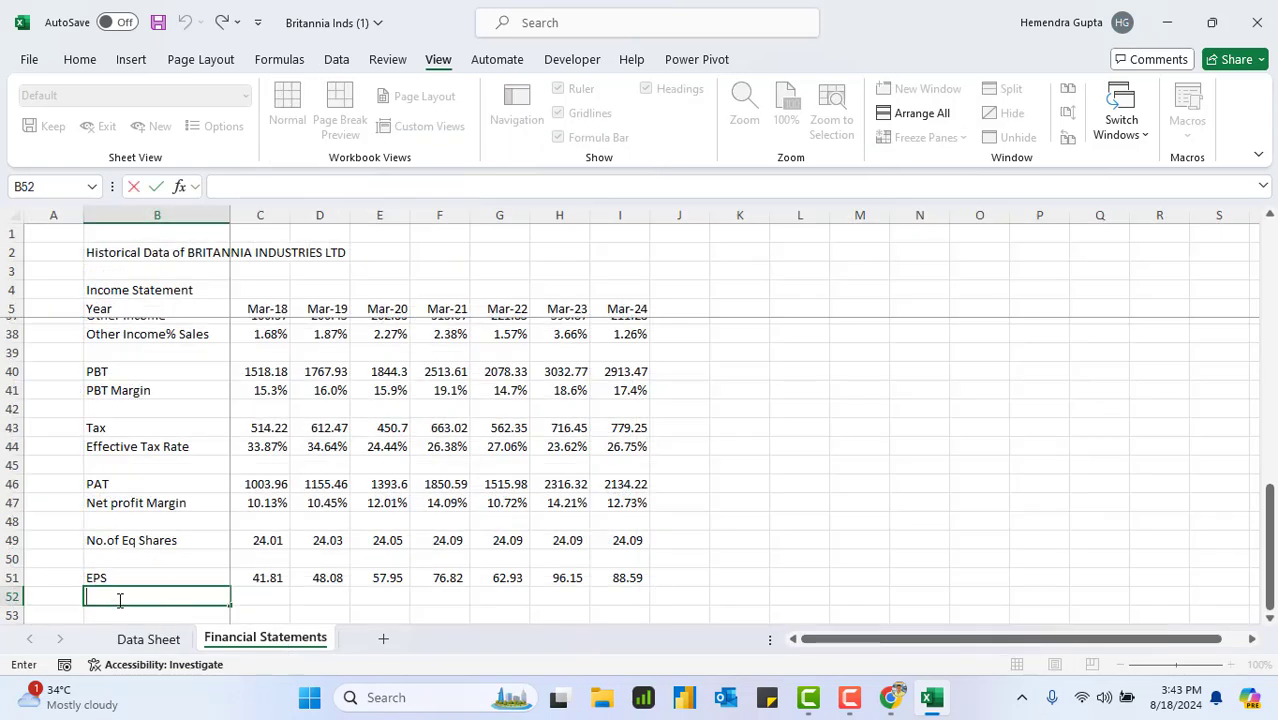
type("T")
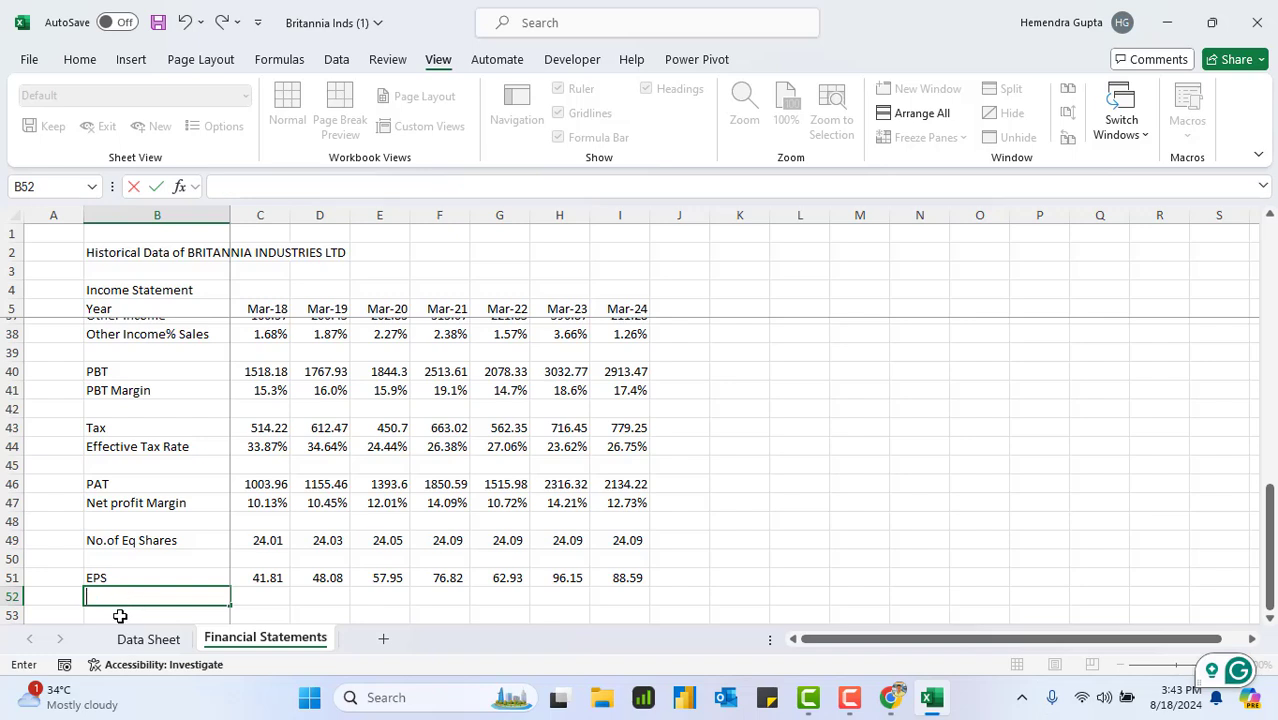
key("Return")
type("T")
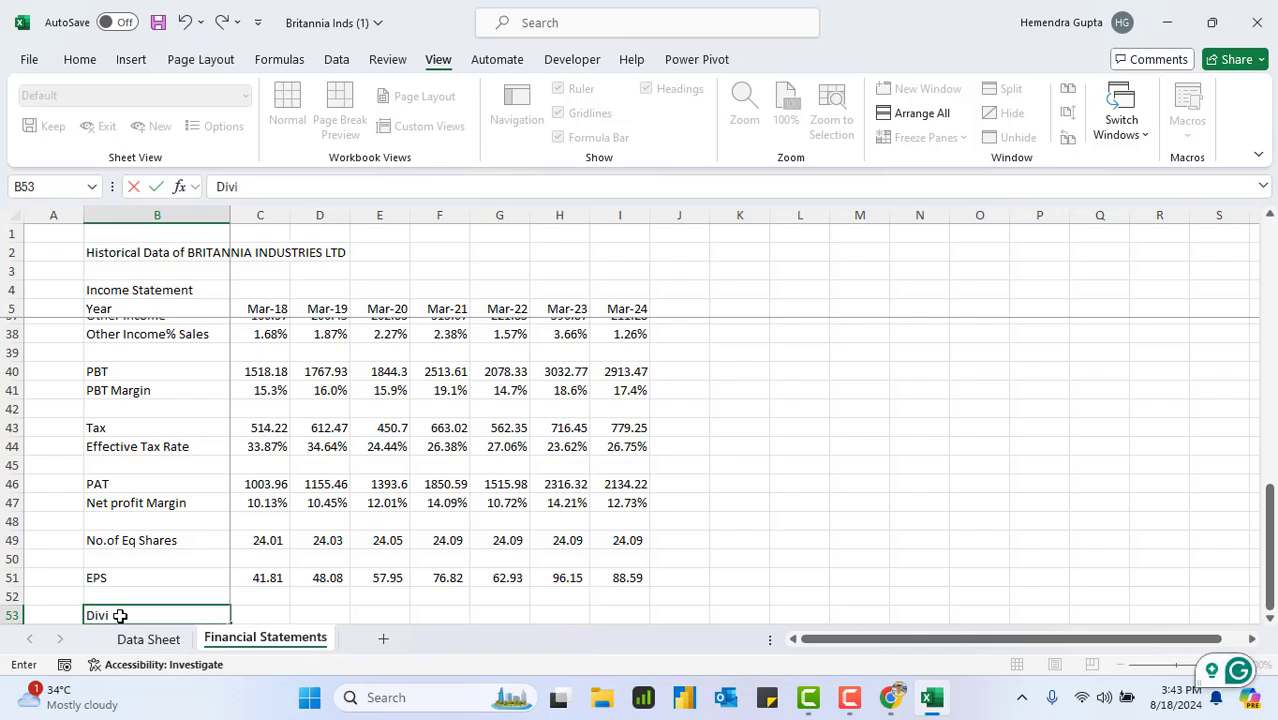
type("Dividend Paid")
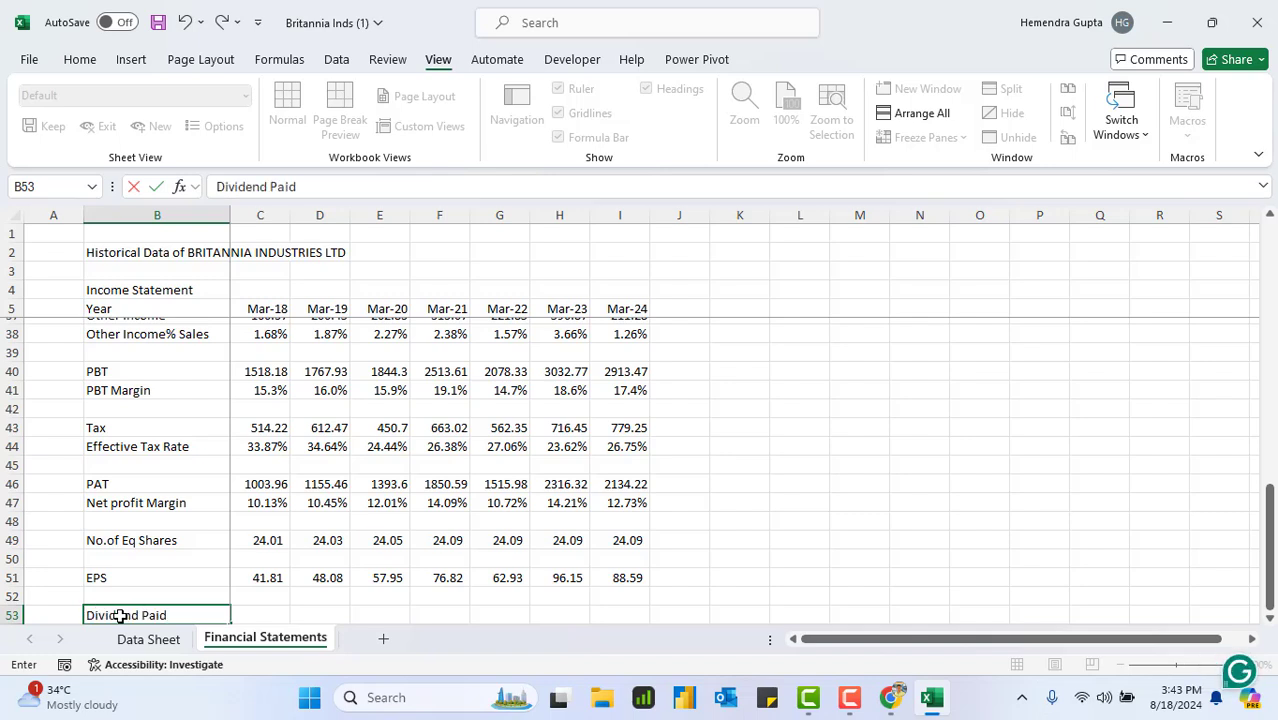
Link C53 to the Mar-18 Dividend Amount on the Data Sheet ('Data Sheet'!E31) and fill the row across to Mar-24
left_click(253, 615)
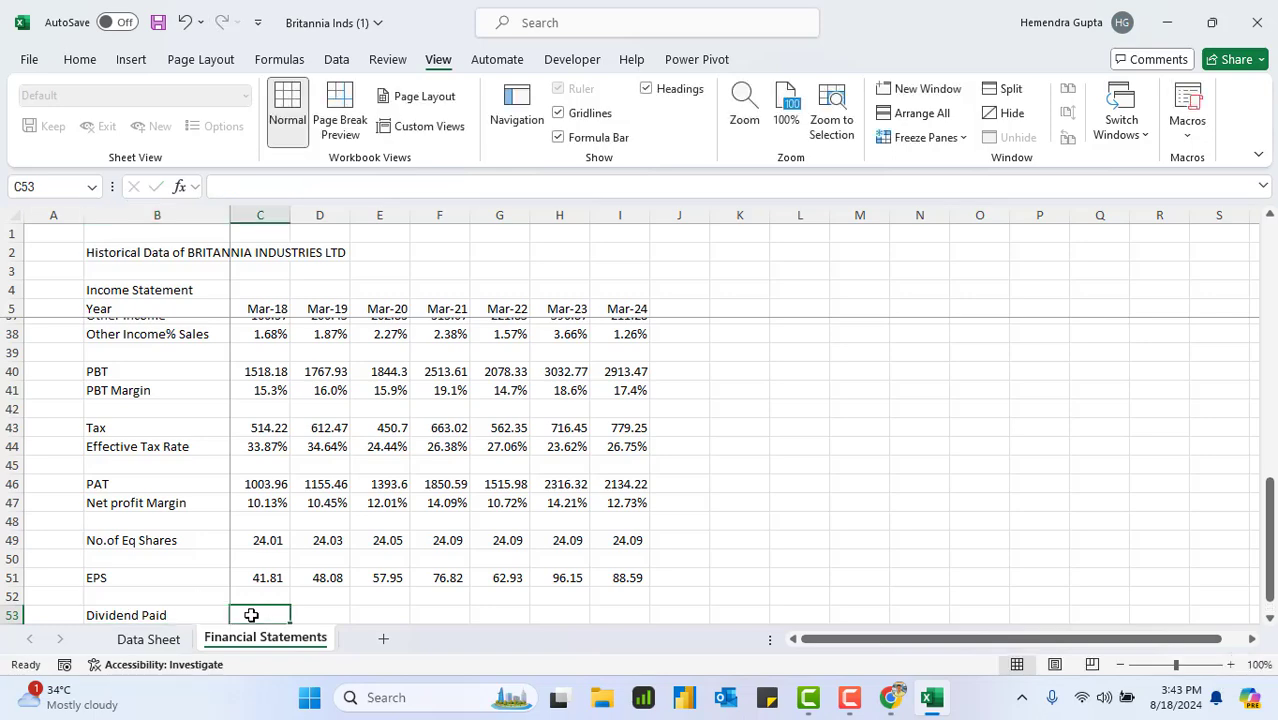
type("=")
left_click(160, 640)
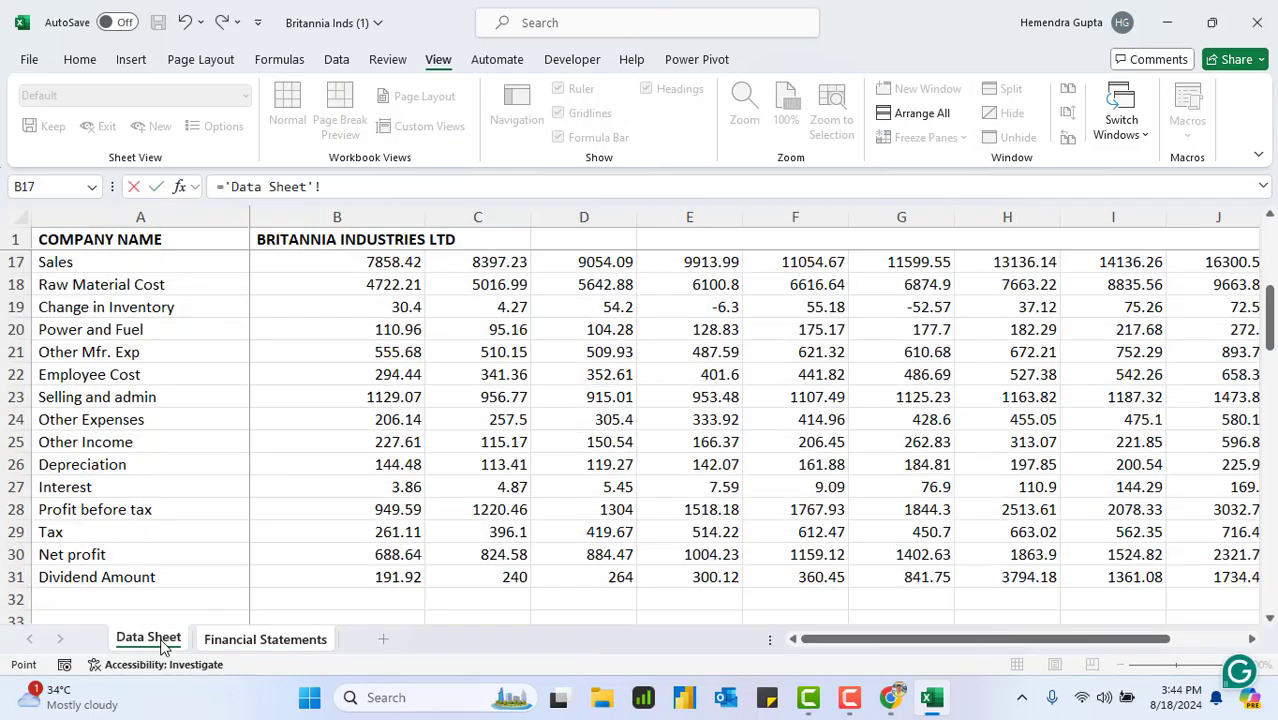
scroll(1014, 456, "up", 5)
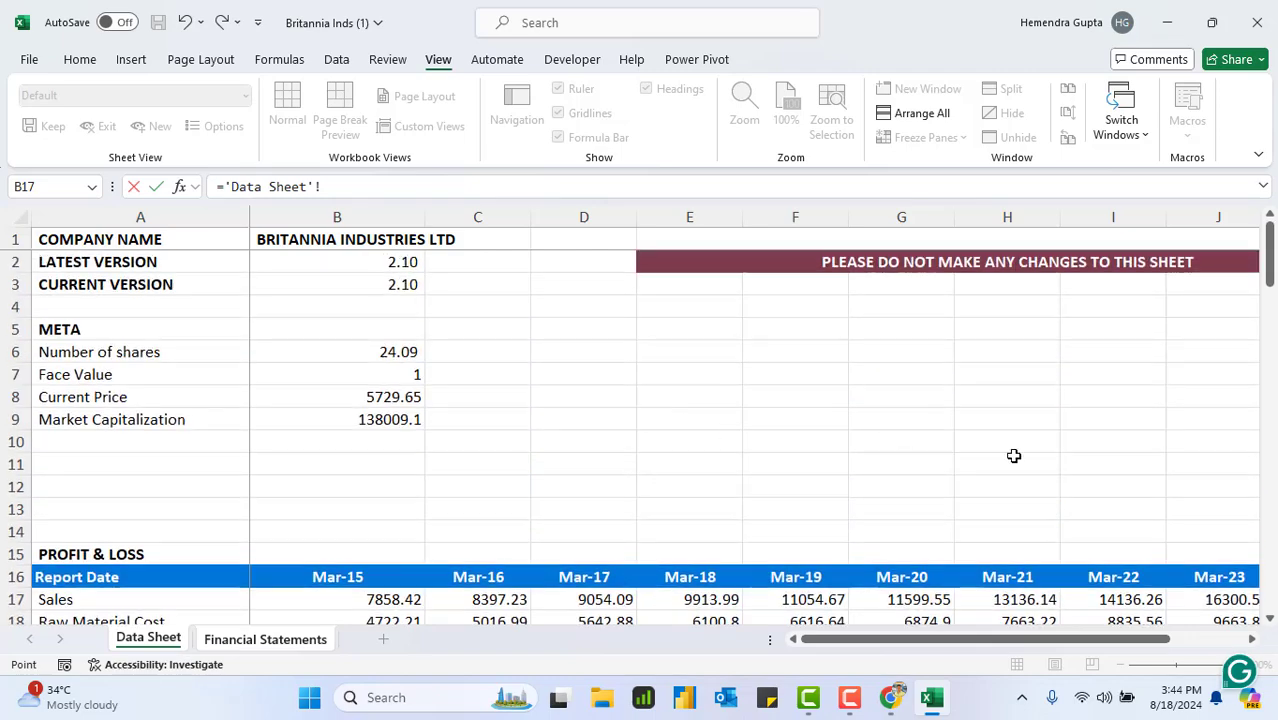
left_click_drag(1271, 262, 1271, 325)
left_click(712, 595)
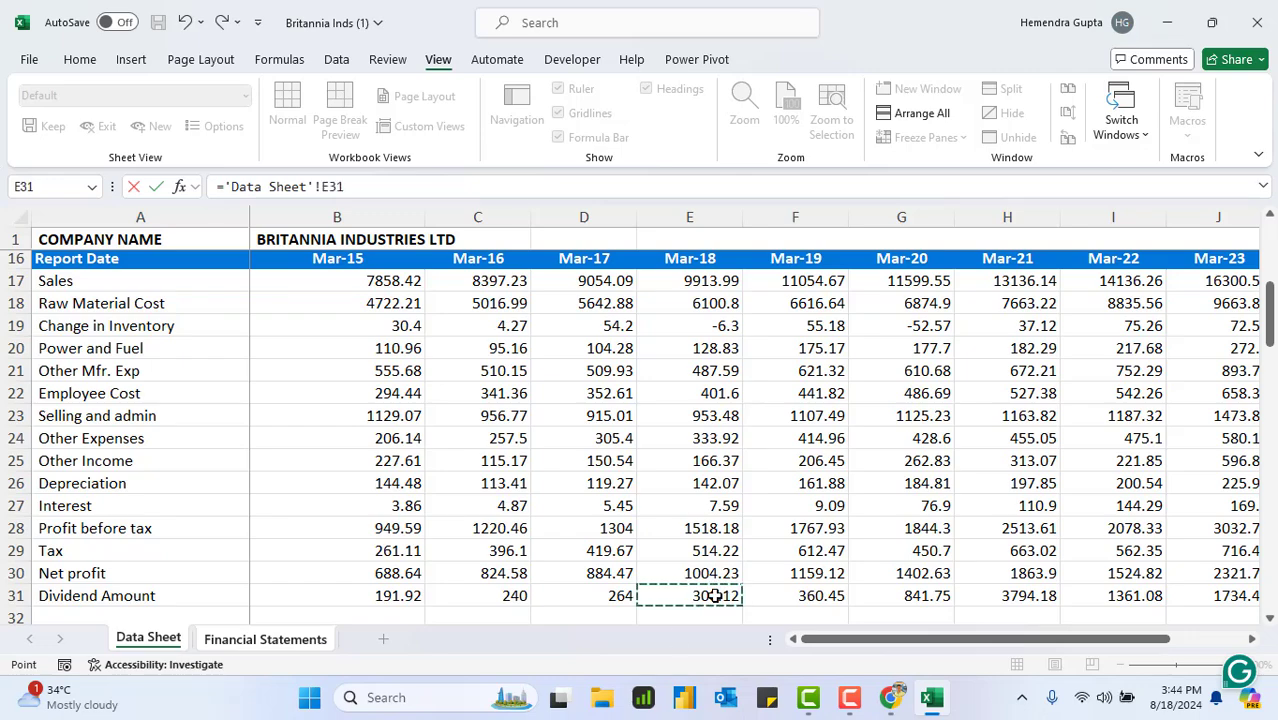
key("Return")
left_click(272, 590)
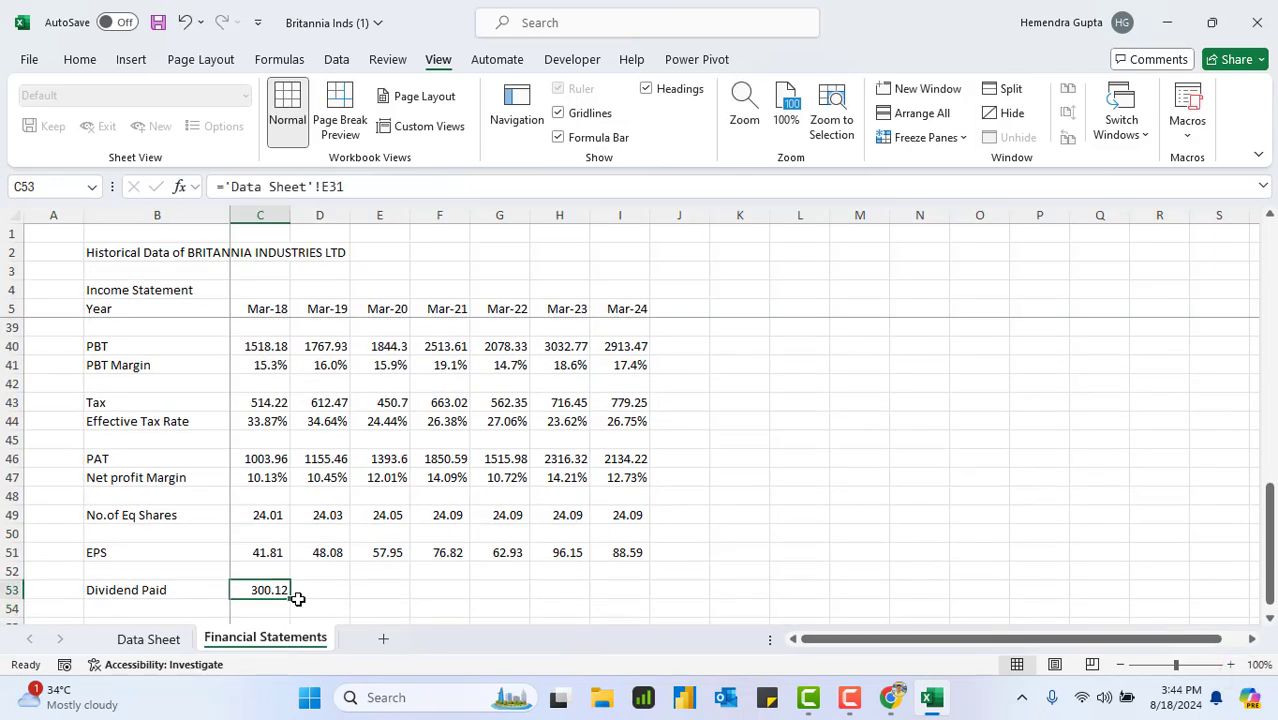
left_click_drag(288, 599, 648, 599)
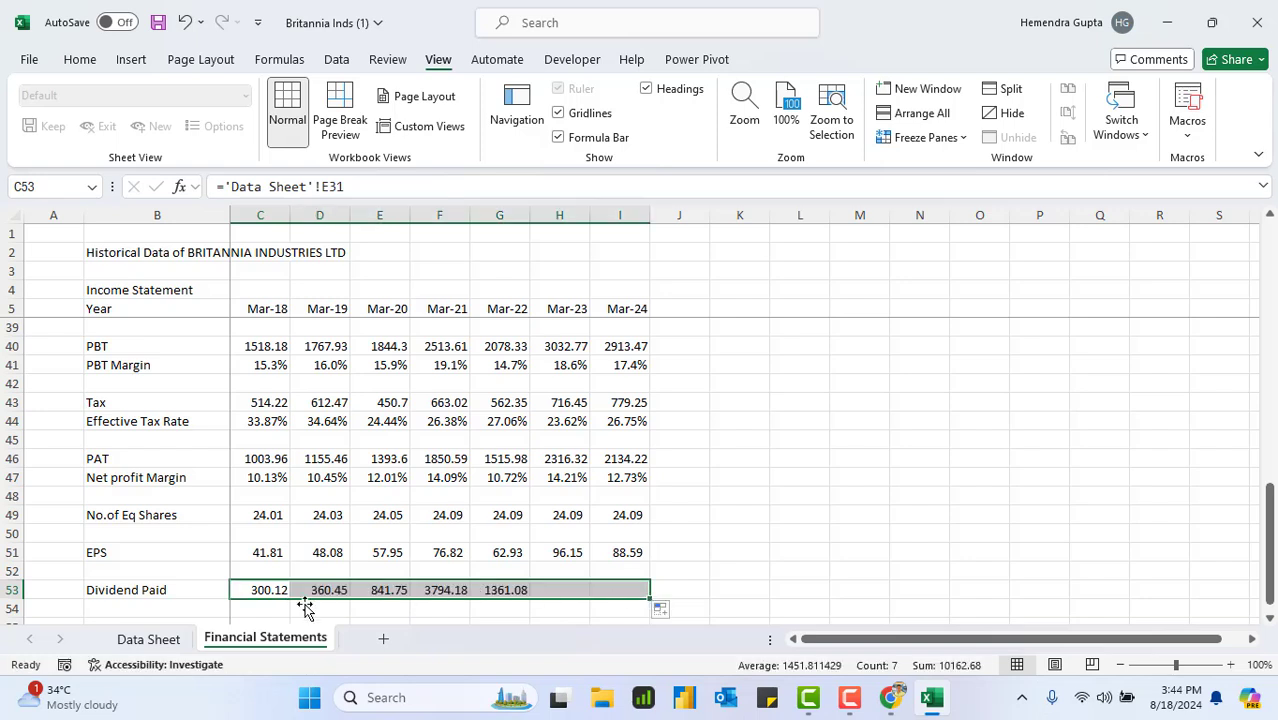
Add a "DPS" row in row 54 that divides dividend paid by the number of equity shares (=C53/C49), filled from Mar-18 to Mar-24
left_click(128, 608)
type("DPS")
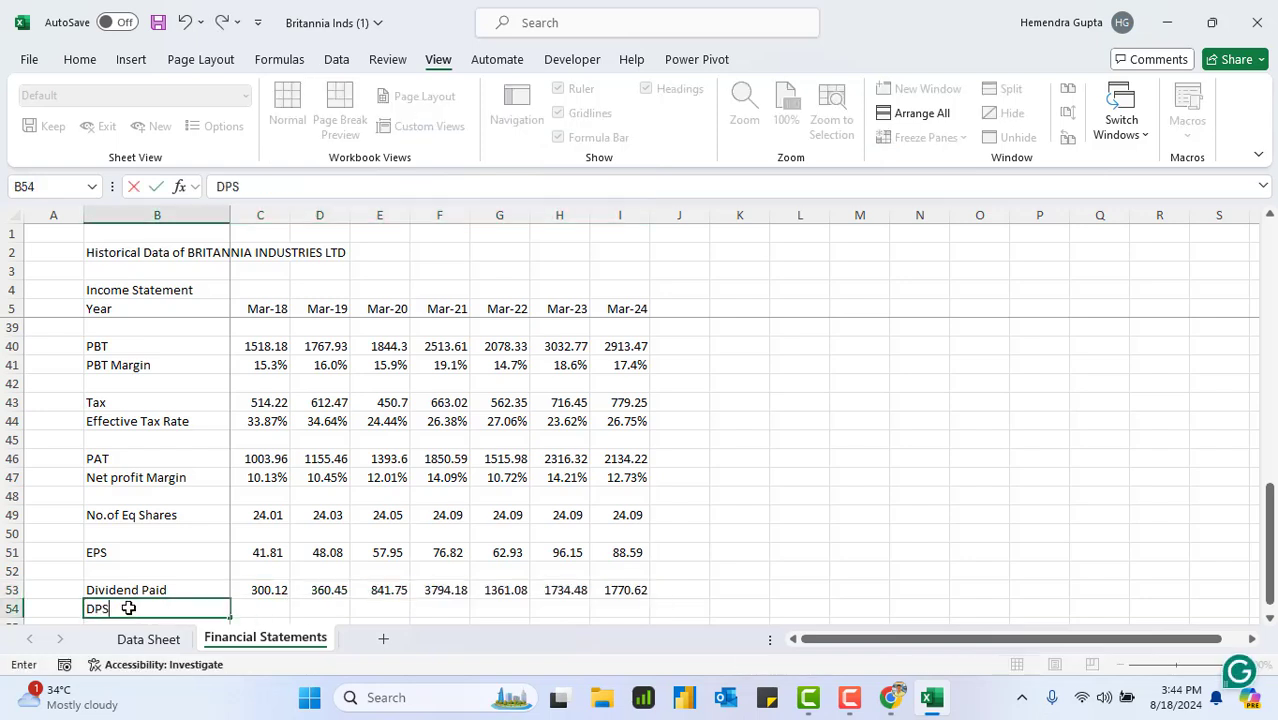
left_click(265, 607)
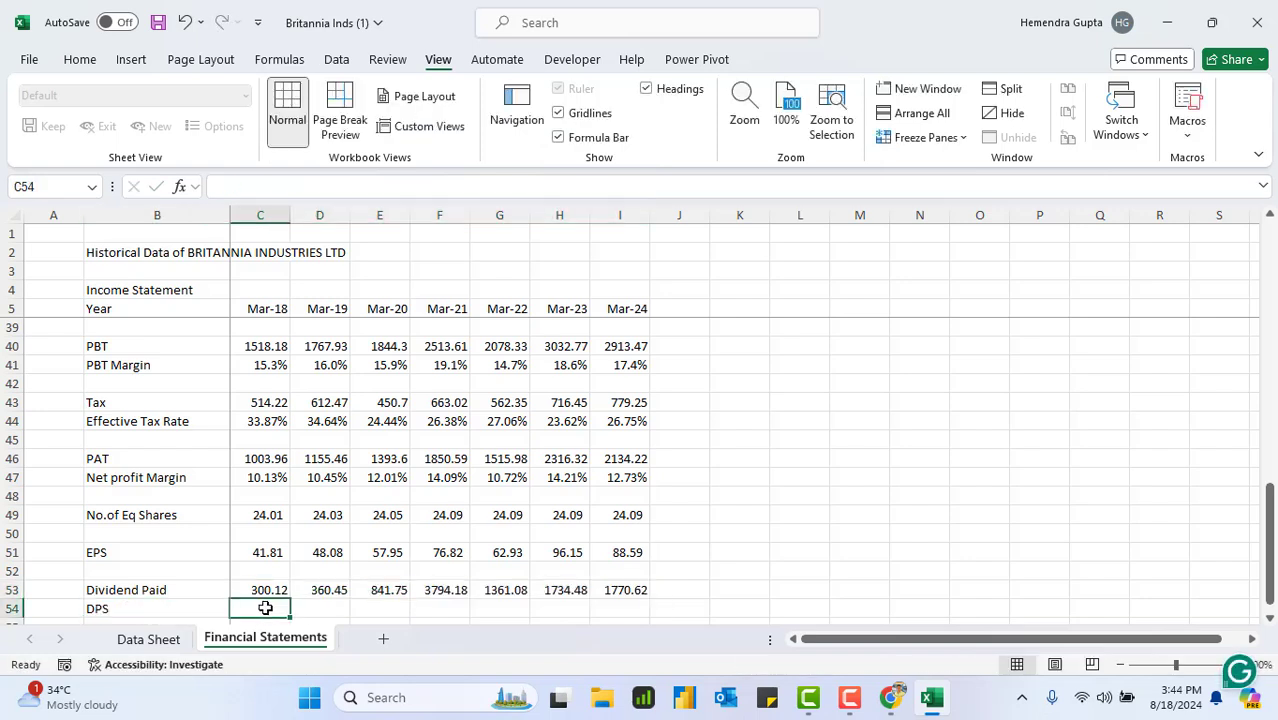
type("=")
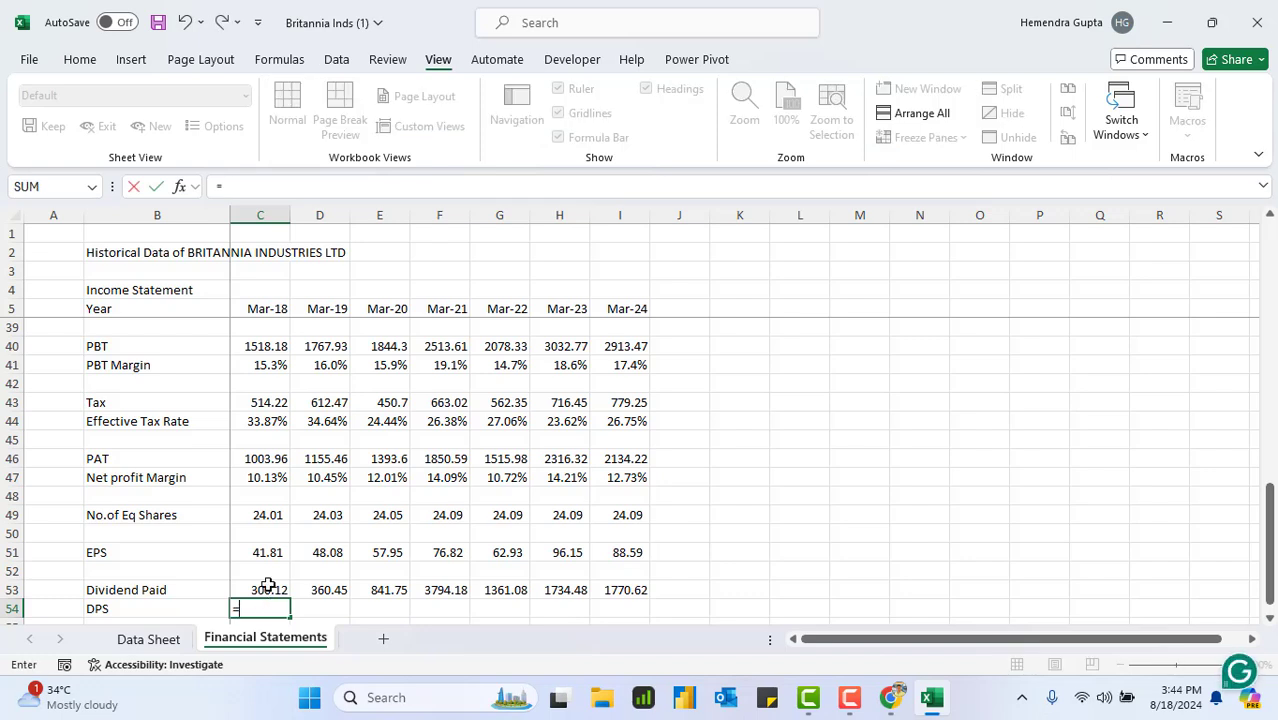
left_click(265, 589)
type("/")
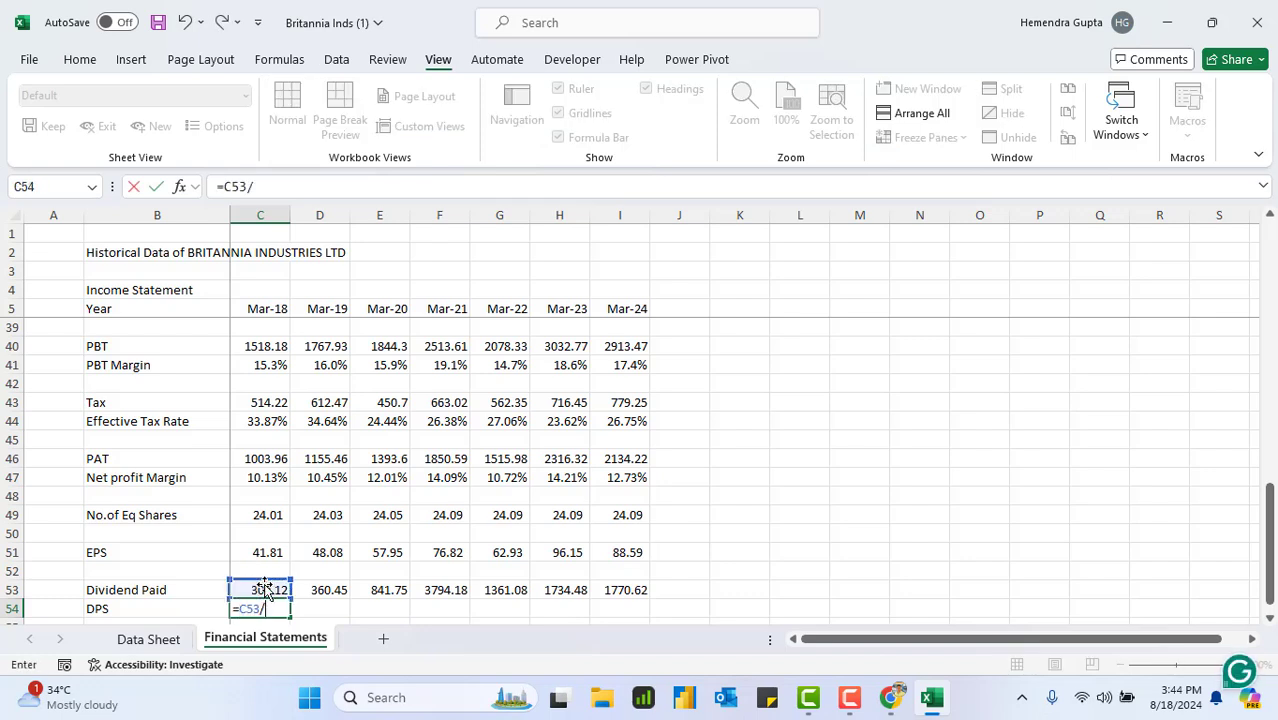
left_click(262, 514)
key("Return")
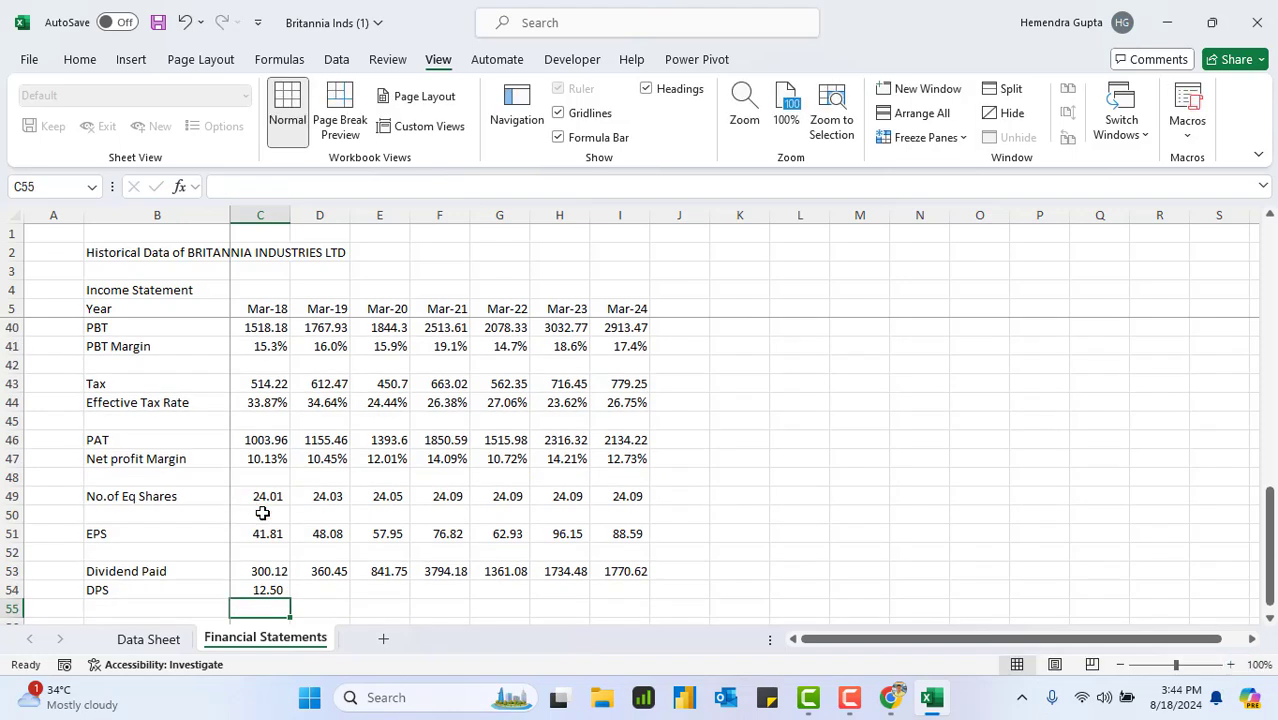
left_click(284, 594)
left_click_drag(286, 597, 641, 598)
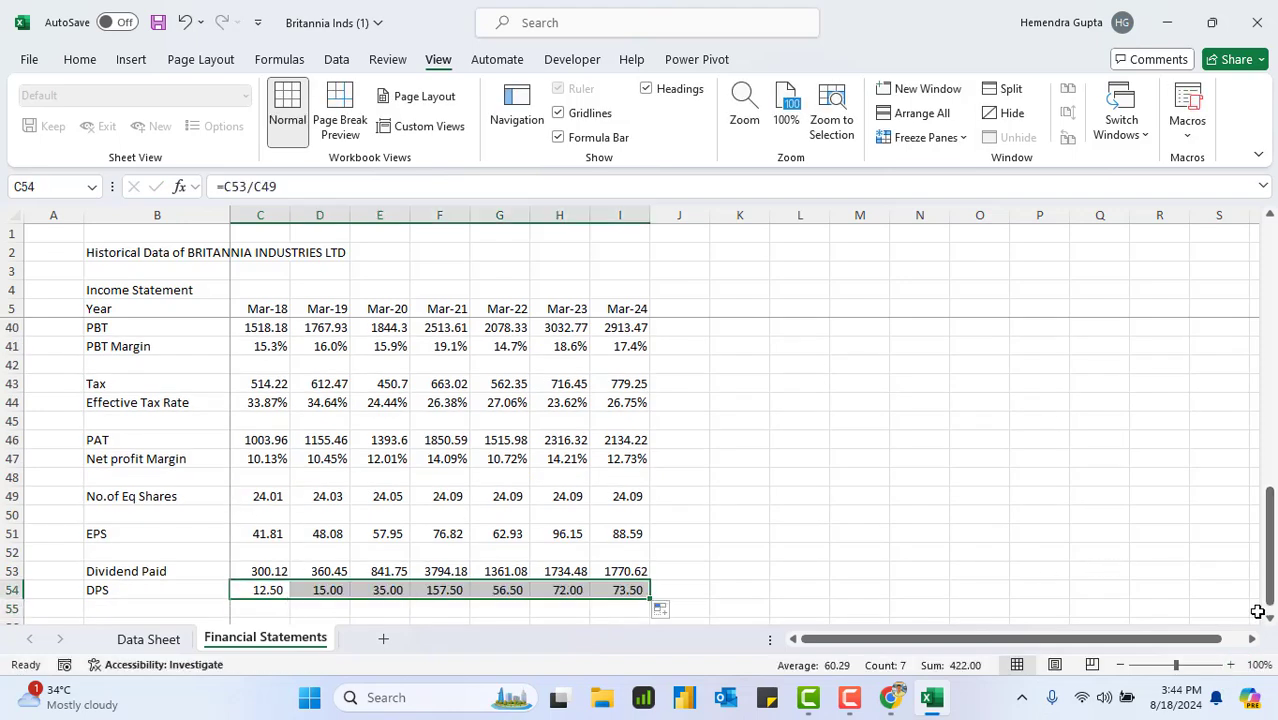
scroll(1273, 625, "down", 2)
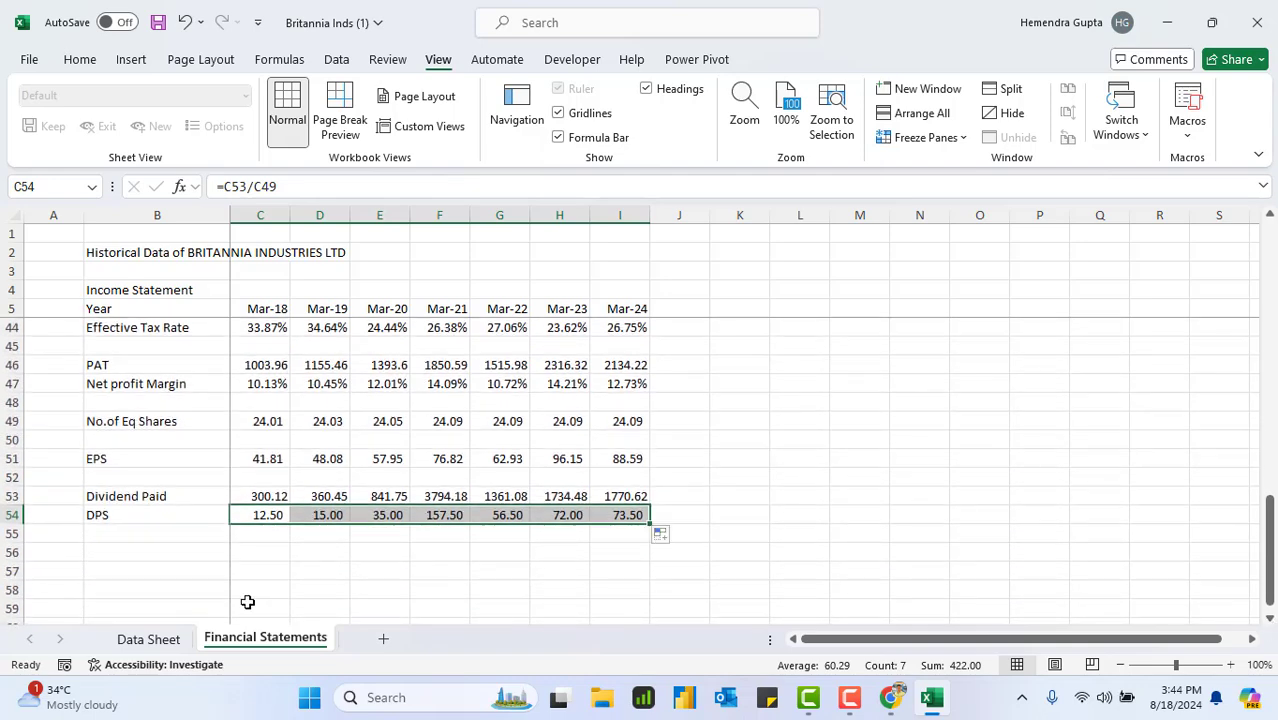
Add a "D/P" row in row 56 that divides DPS by EPS (=C54/C51), filled from Mar-18 to Mar-24
left_click(116, 552)
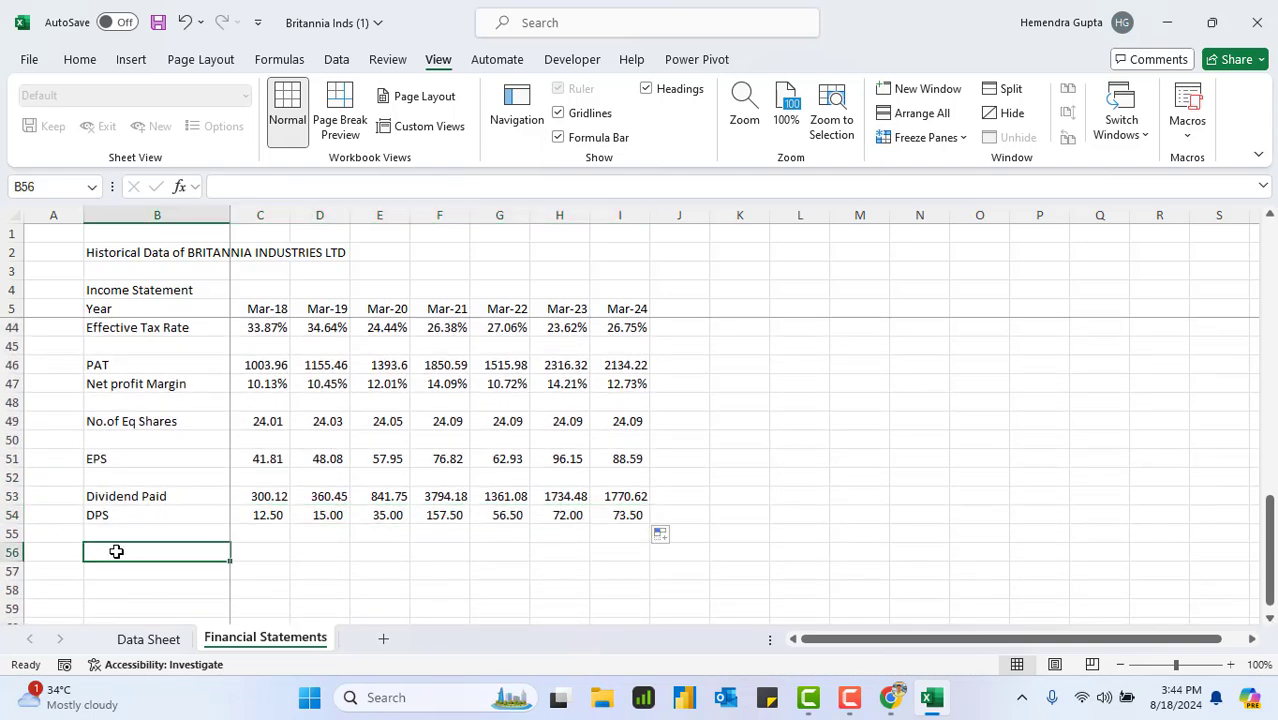
type("D/")
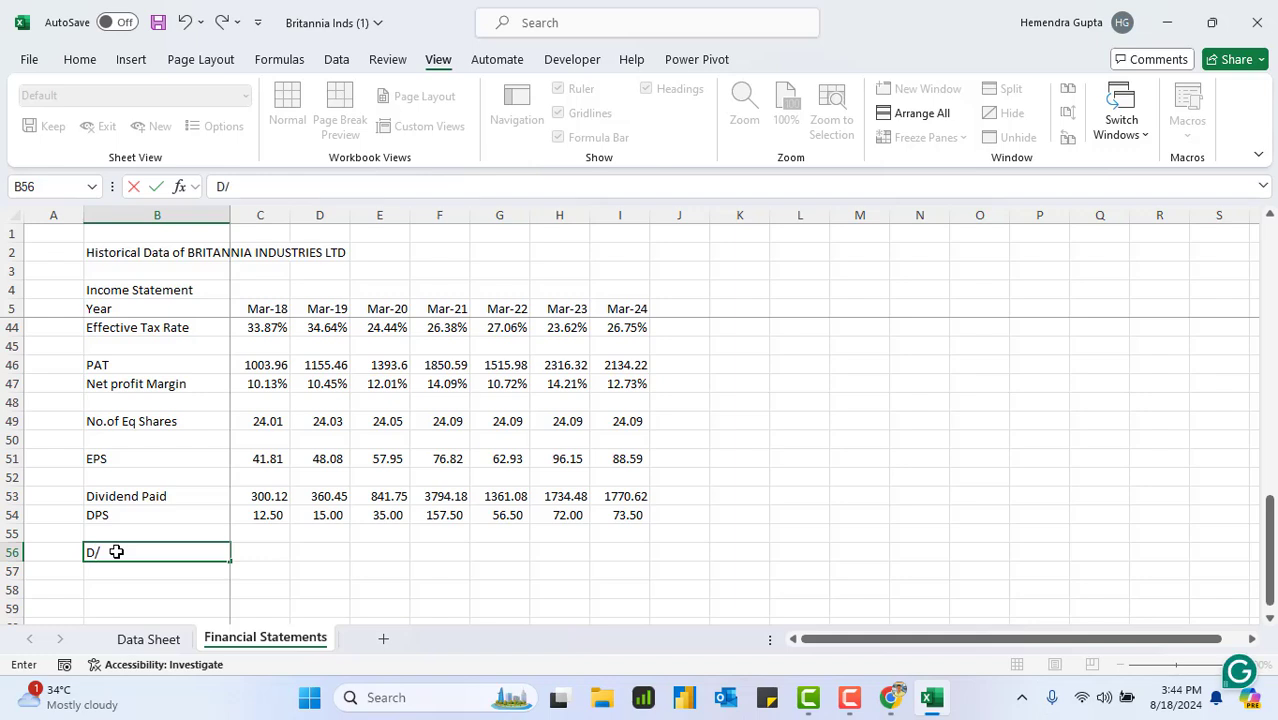
type("P")
left_click(257, 553)
type("=")
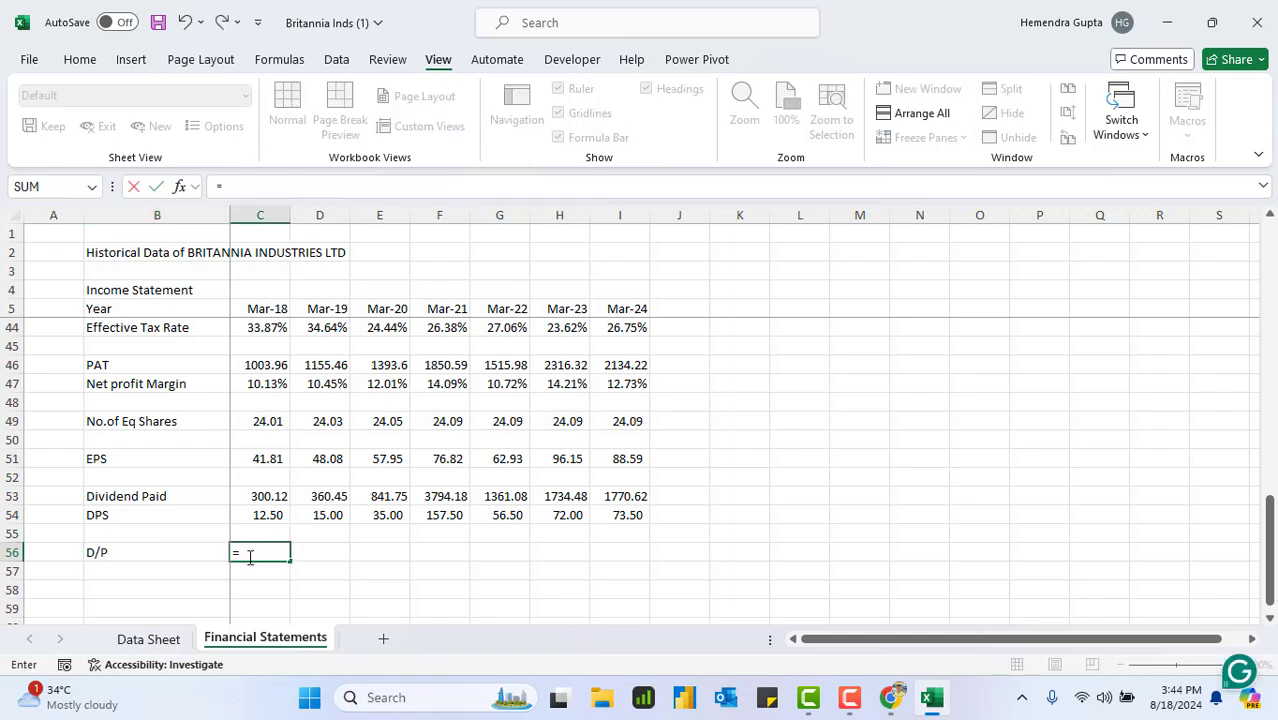
left_click(264, 512)
type("/")
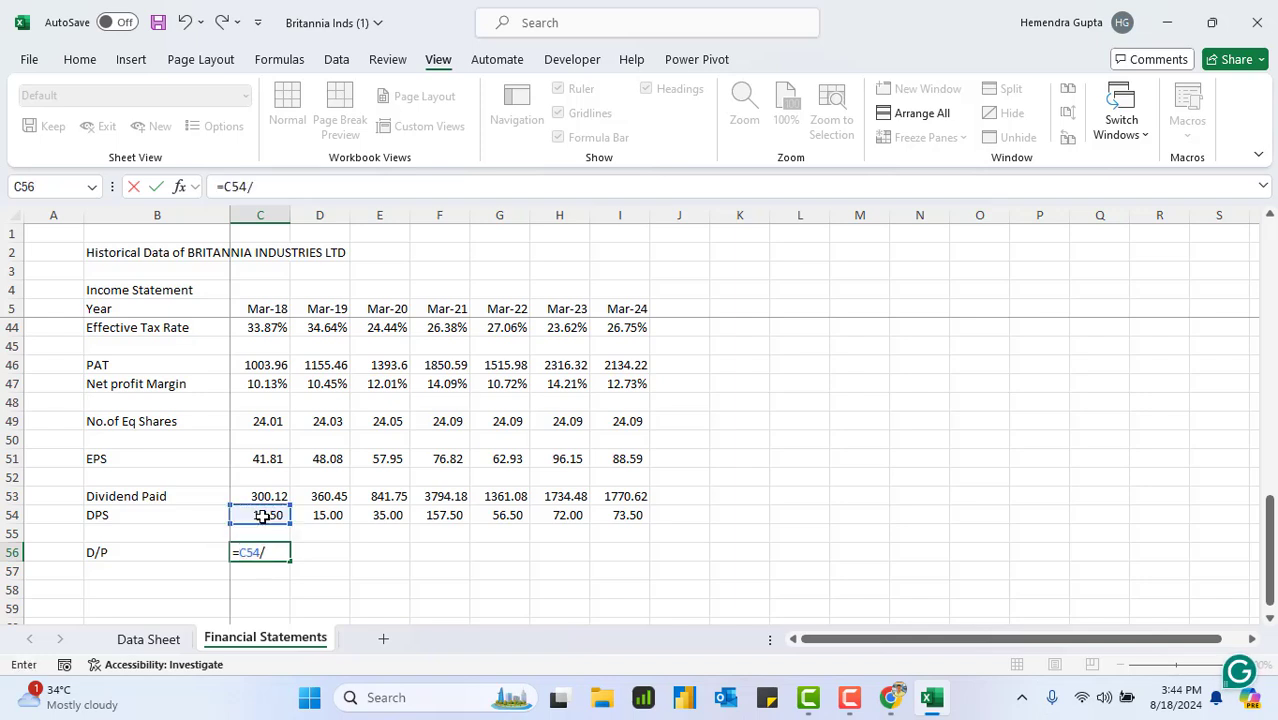
left_click(259, 459)
key("Return")
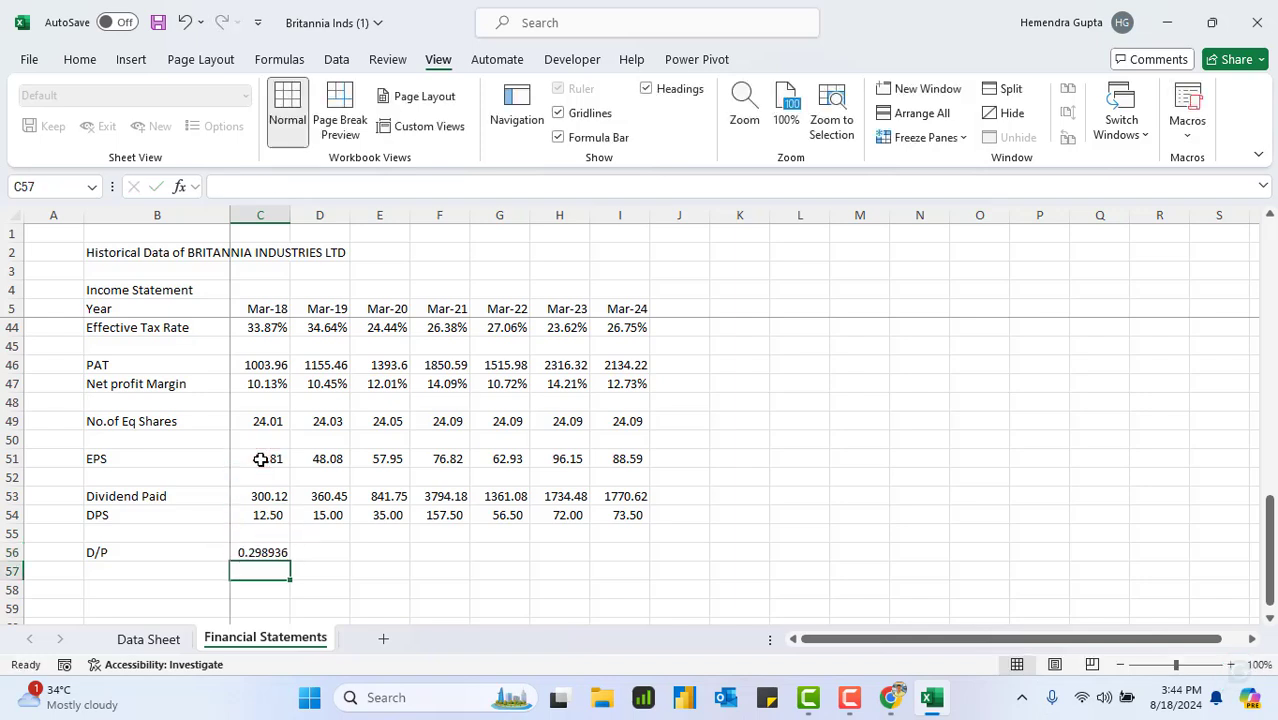
left_click(267, 555)
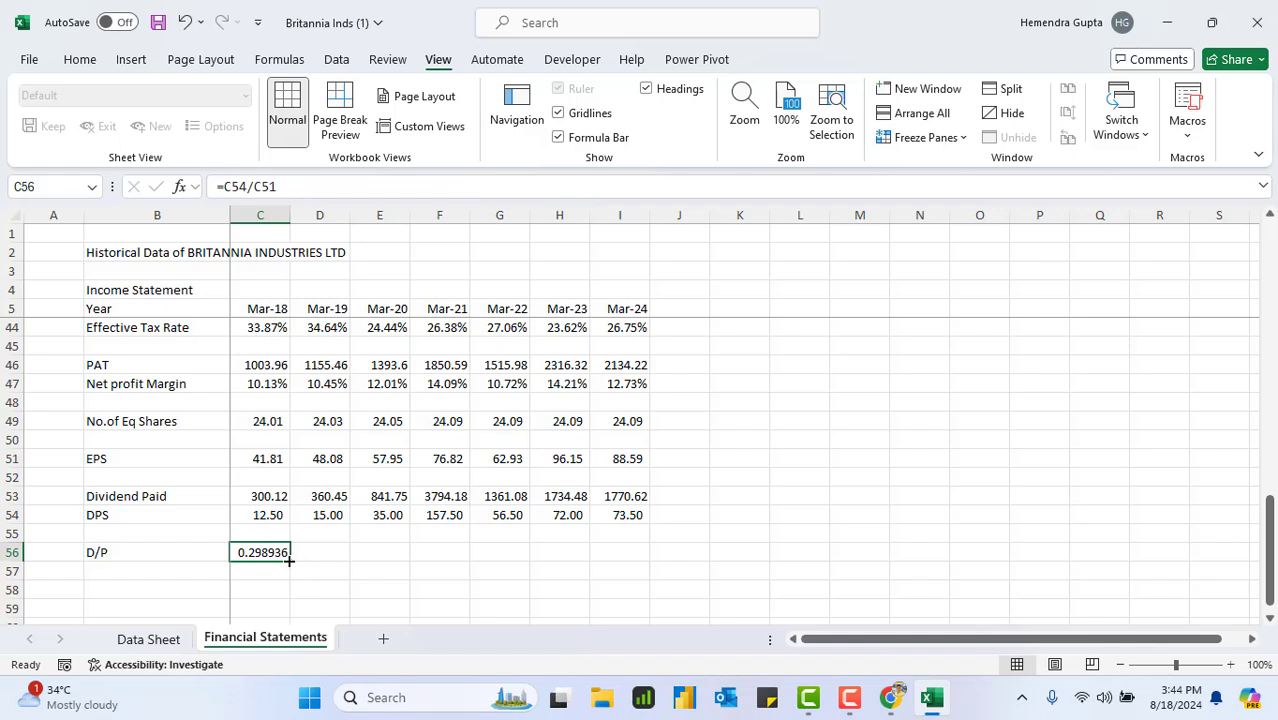
left_click_drag(289, 561, 665, 558)
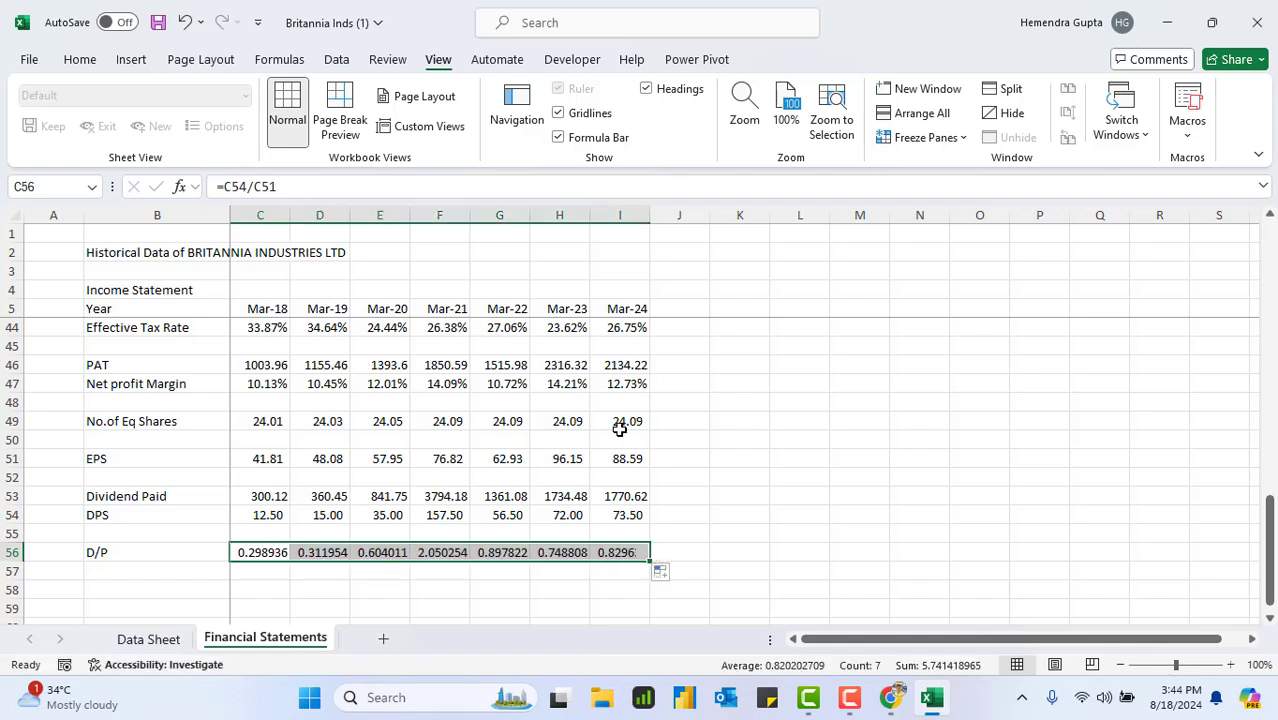
Format the D/P values in C56:I56 as percentages with one decimal place
left_click(80, 62)
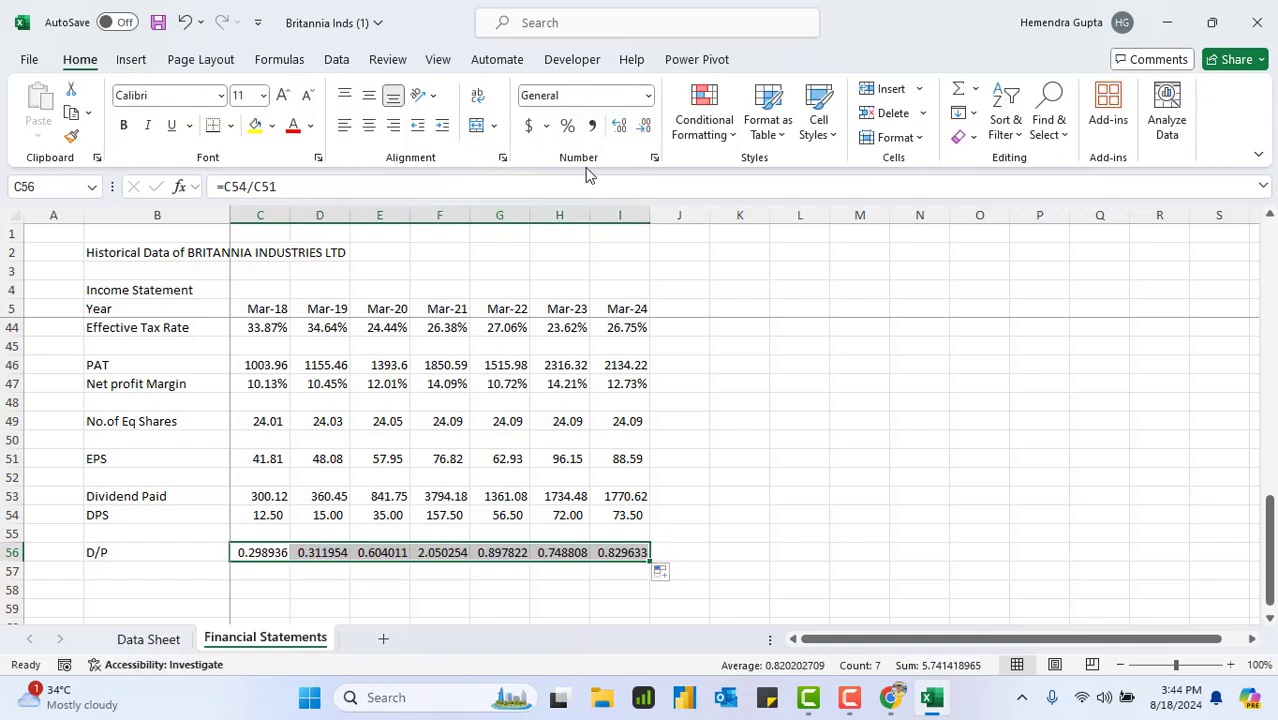
left_click(567, 126)
left_click(622, 127)
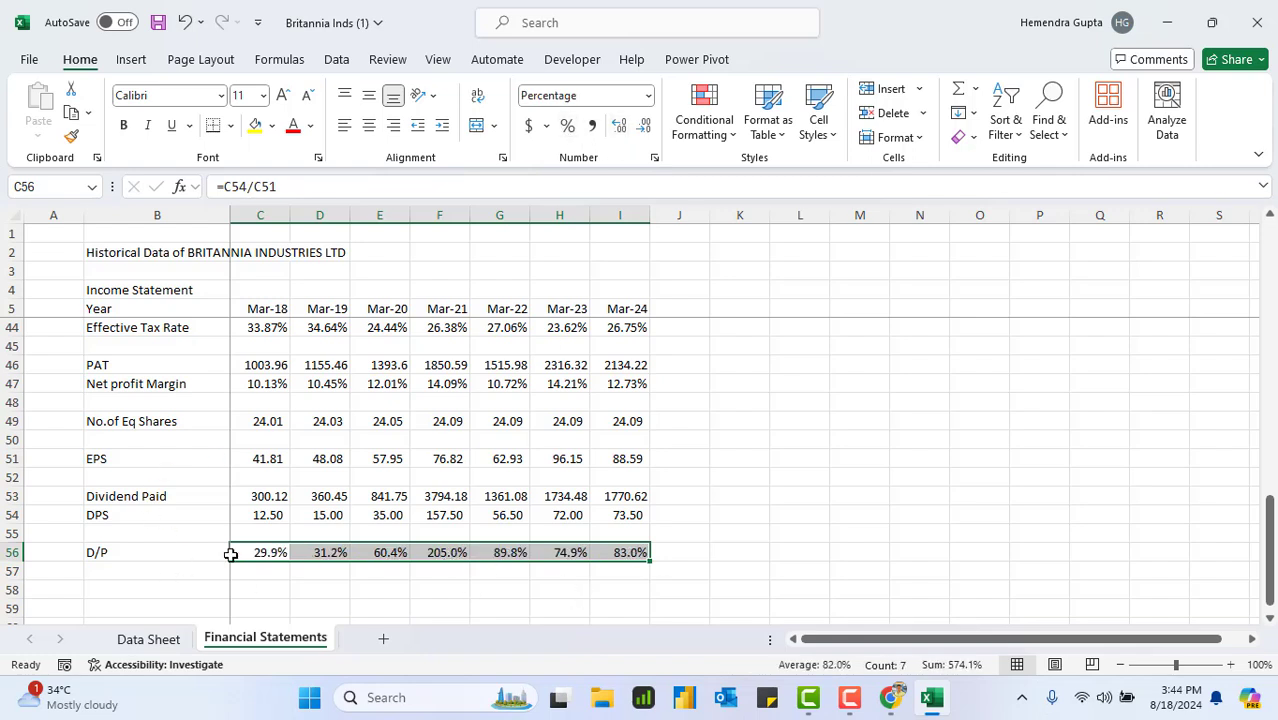
Add a "Retention ratio" row in row 57 calculated as one minus D/P (=1-C56), filled from Mar-18 to Mar-24
left_click(110, 569)
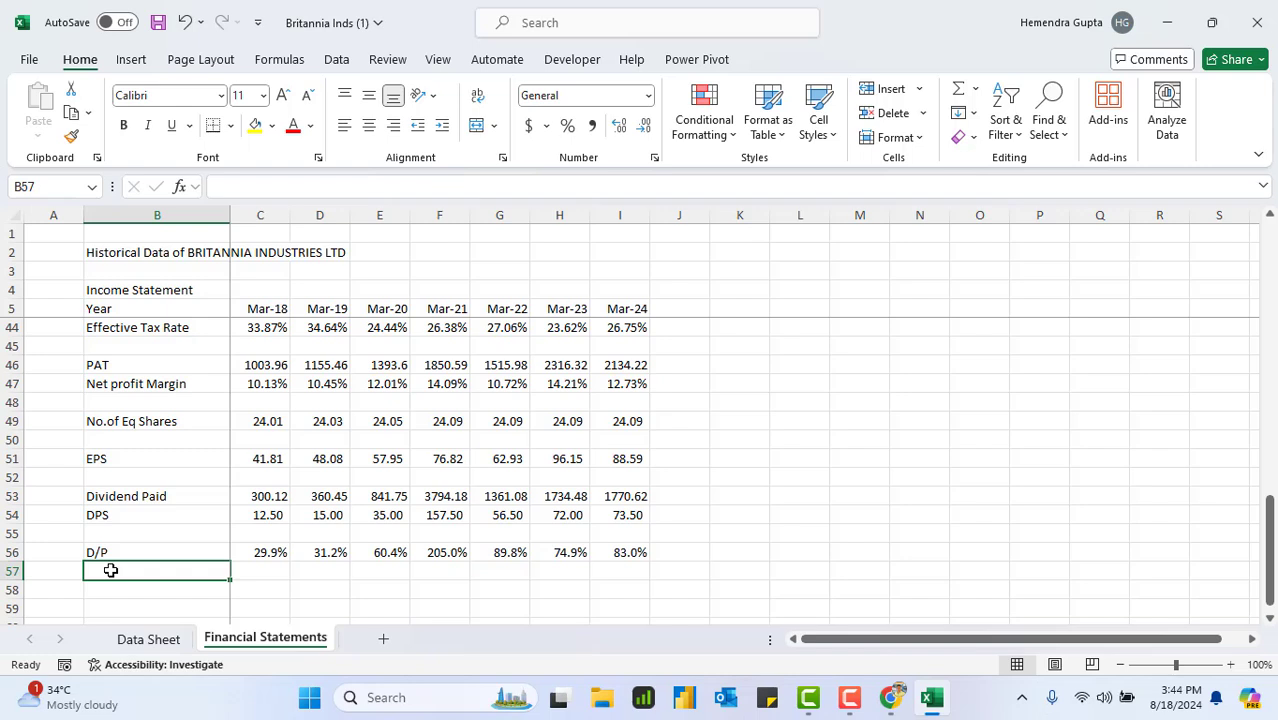
type("Ret")
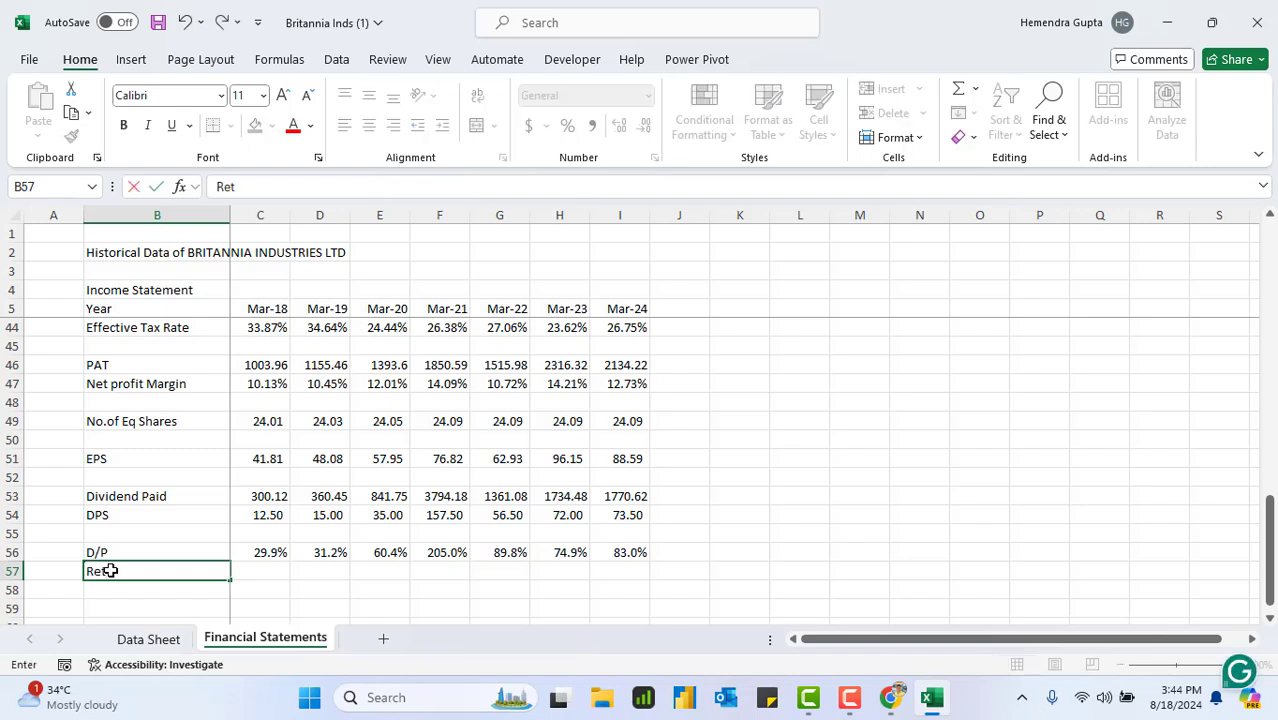
type("ention ratio")
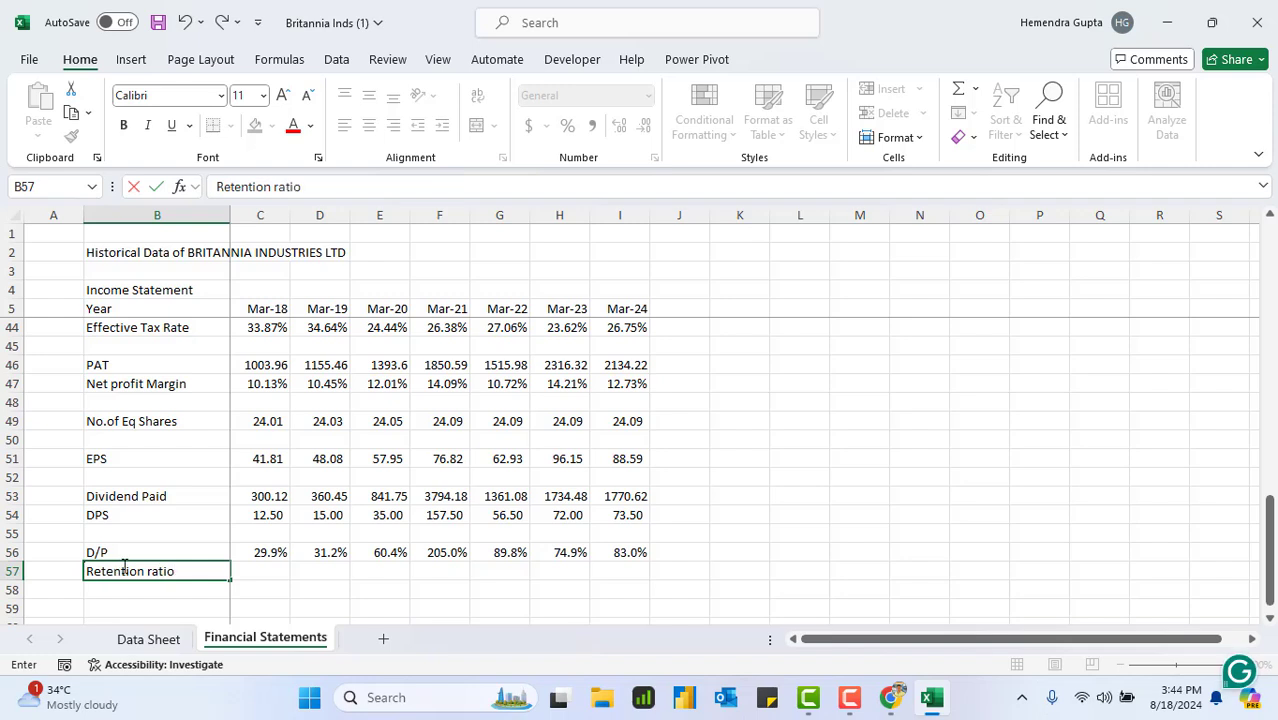
left_click(270, 571)
type("=")
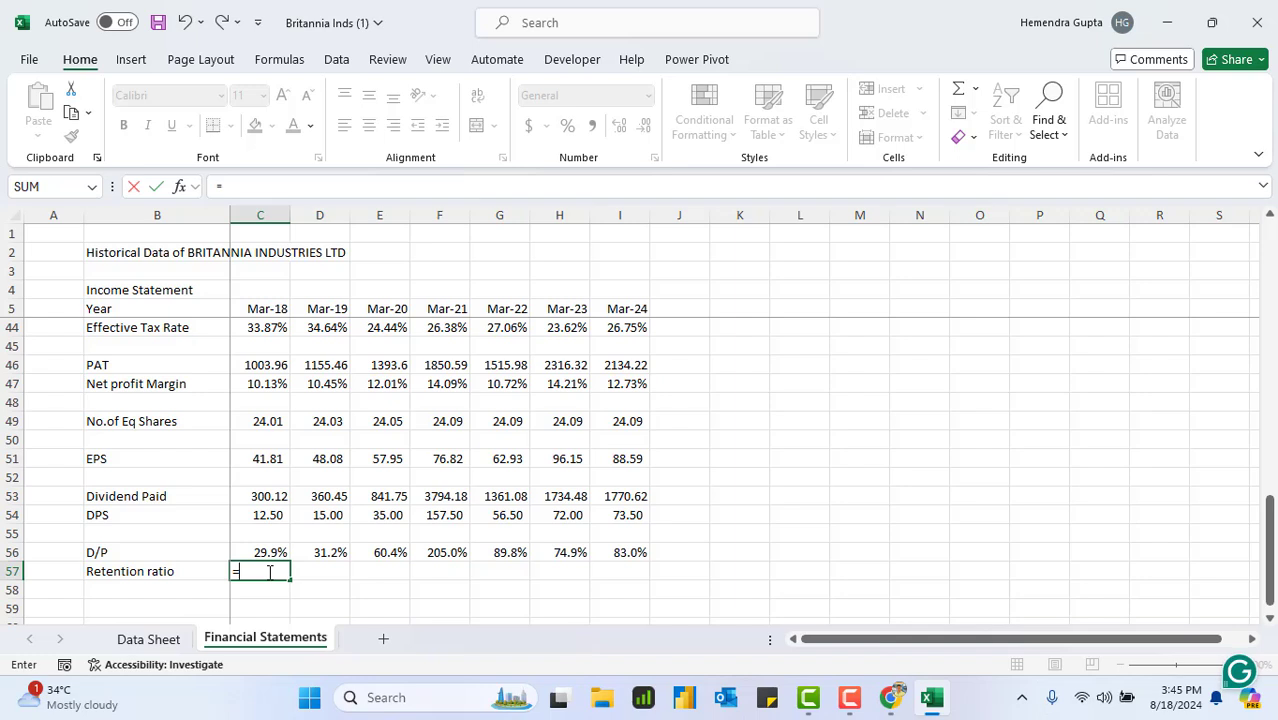
type("1-")
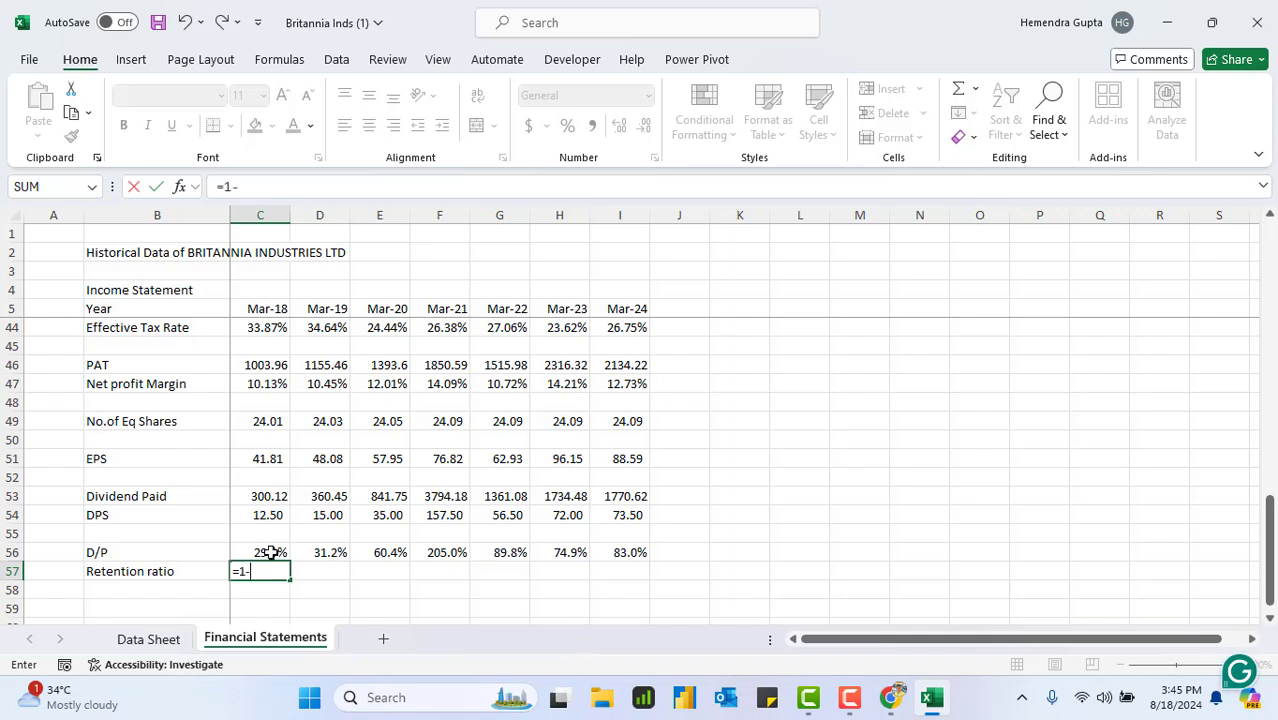
left_click(270, 554)
key("Return")
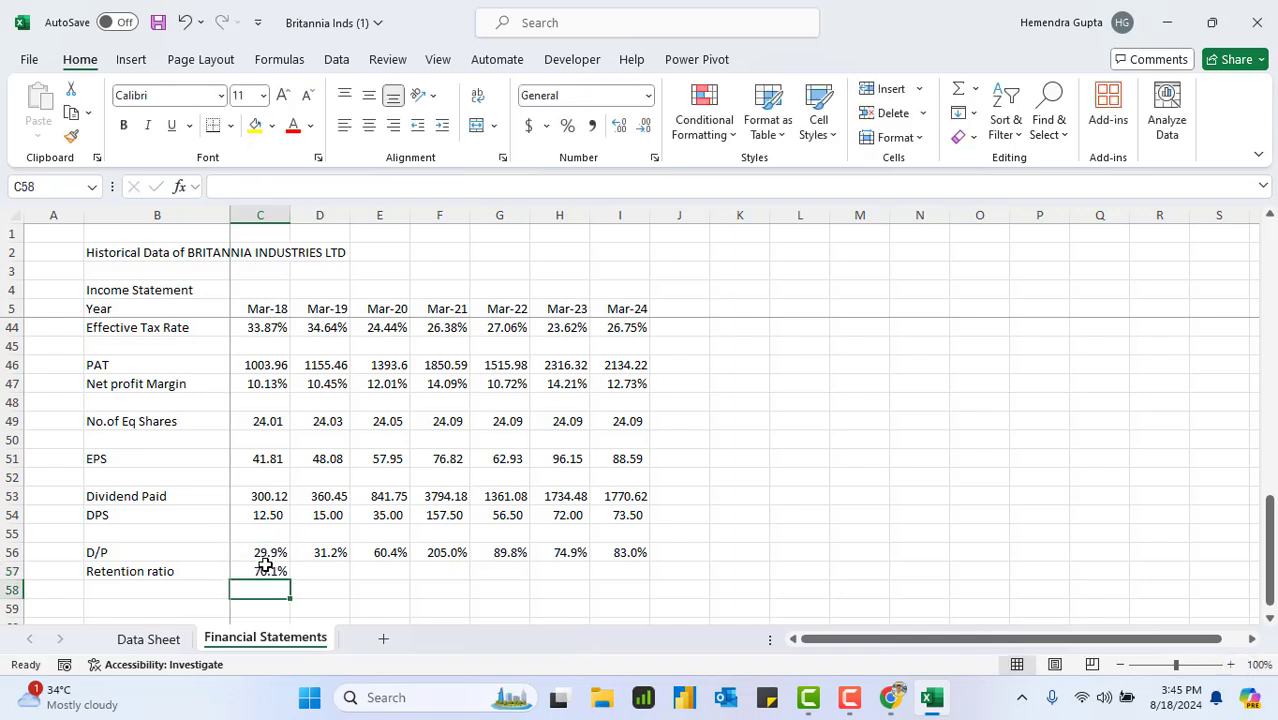
left_click(266, 566)
left_click_drag(289, 579, 650, 586)
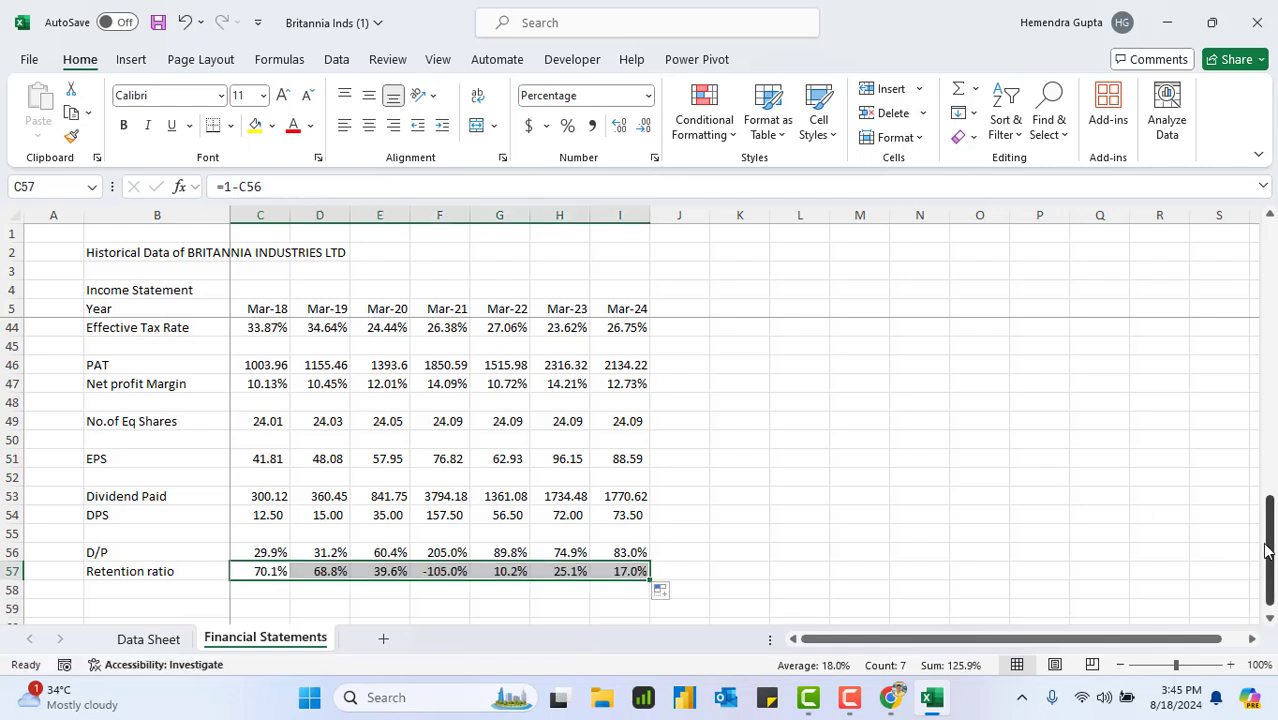
Review the lower Income Statement rows, from interest to the retention ratio, and the empty rows beneath them
mouse_move(1271, 553)
left_mouse_down()
mouse_move(1272, 286)
mouse_move(1274, 558)
left_mouse_up()
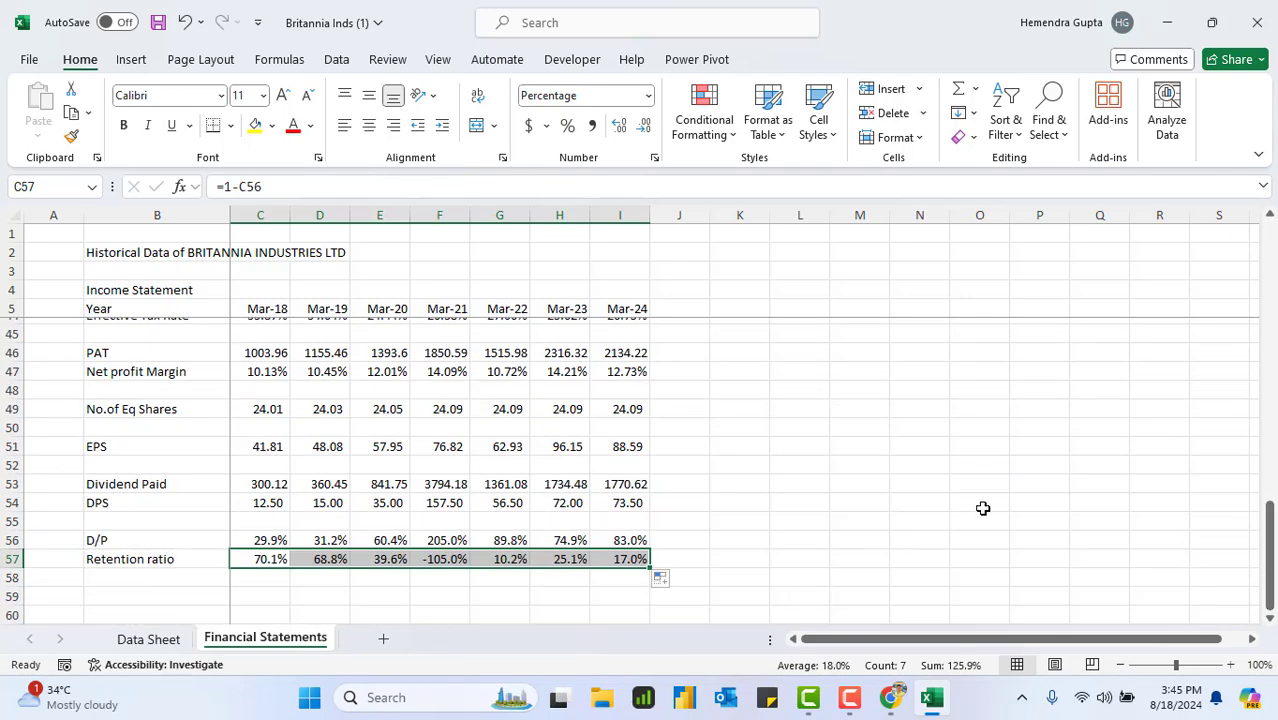
scroll(983, 508, "up", 13)
scroll(985, 508, "down", 20)
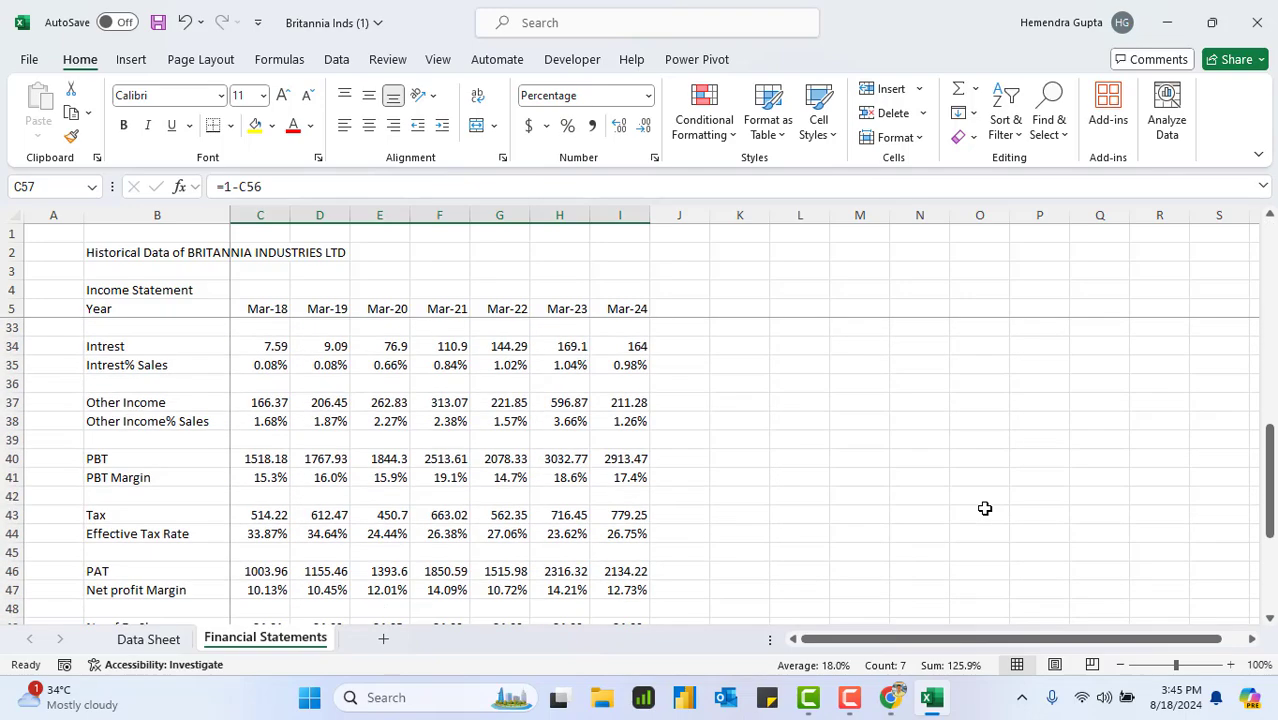
scroll(985, 508, "up", 18)
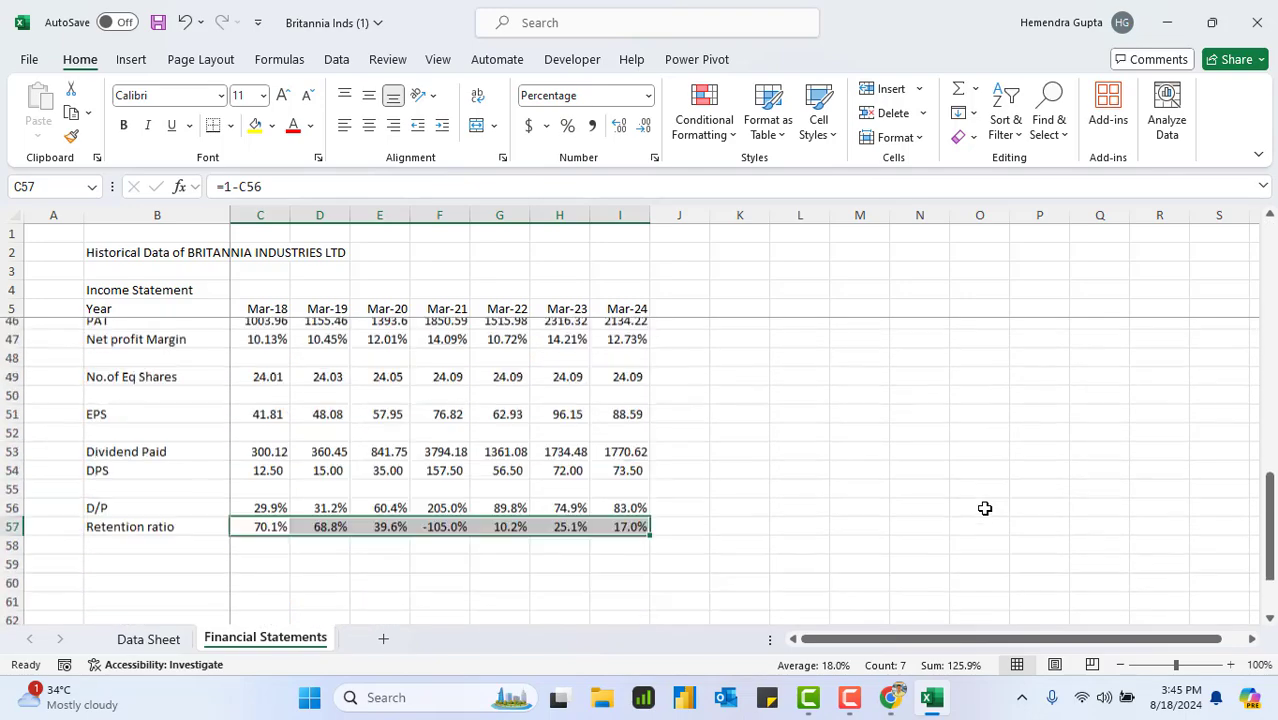
scroll(985, 508, "down", 9)
scroll(985, 508, "down", 1)
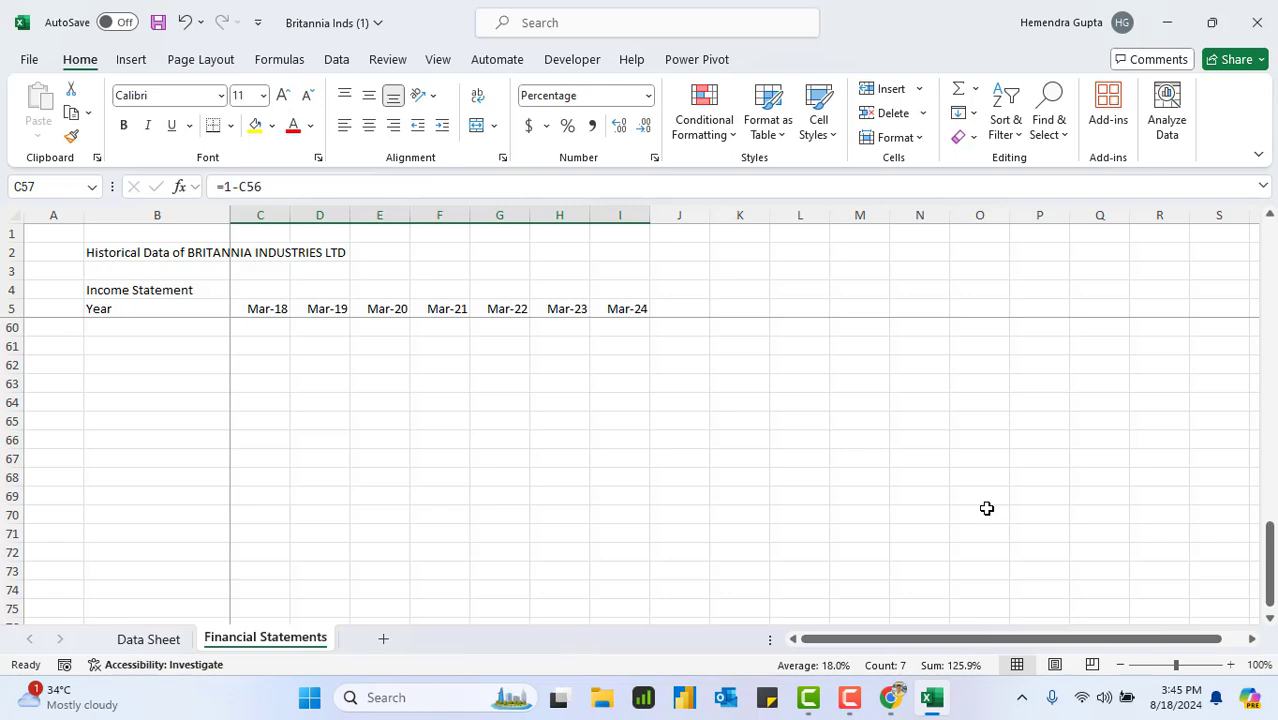
scroll(985, 508, "up", 17)
scroll(985, 508, "down", 17)
left_click_drag(1270, 575, 1270, 568)
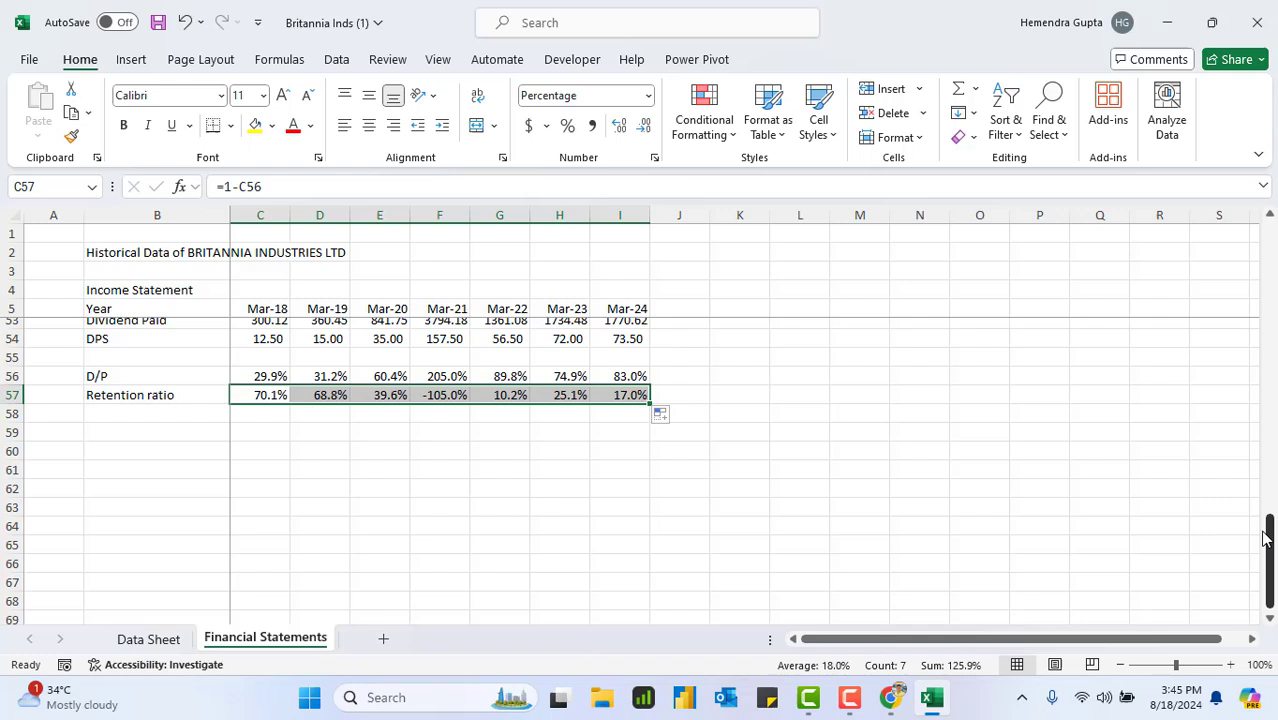
Start a new section in row 61 with "#" in A61 and the heading "Balance Sheet" in B61
left_click(45, 466)
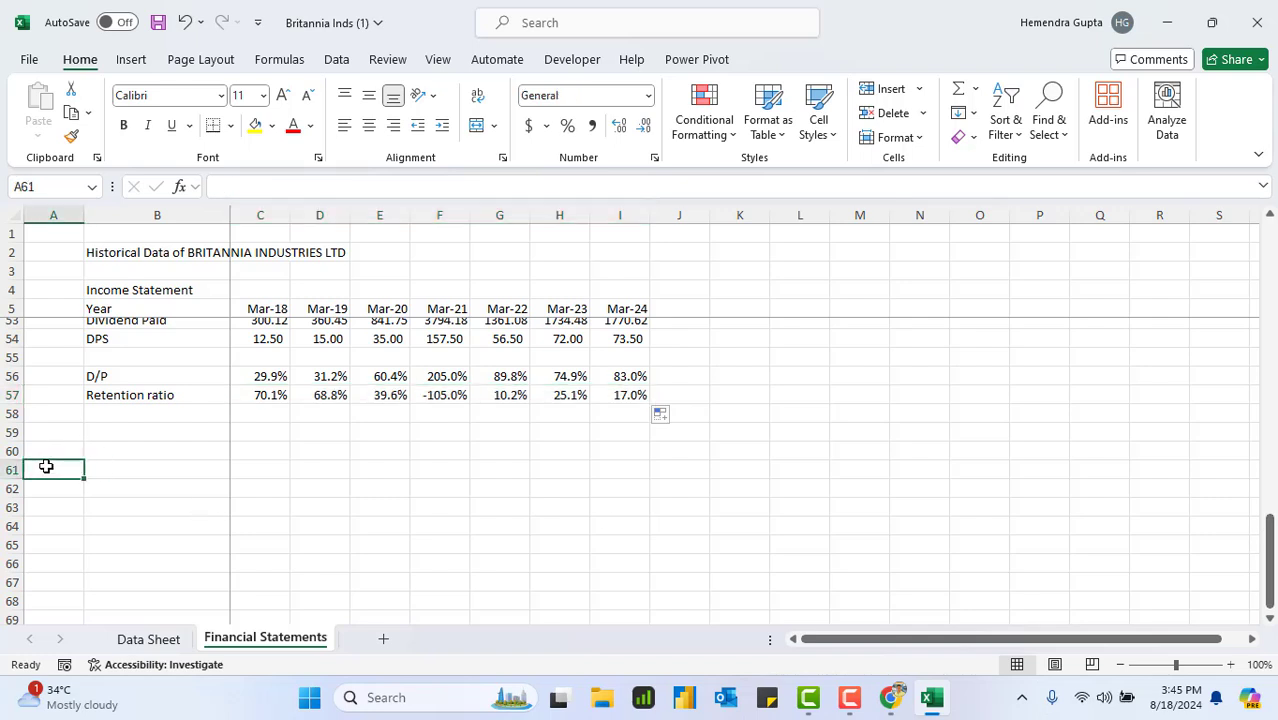
type("#")
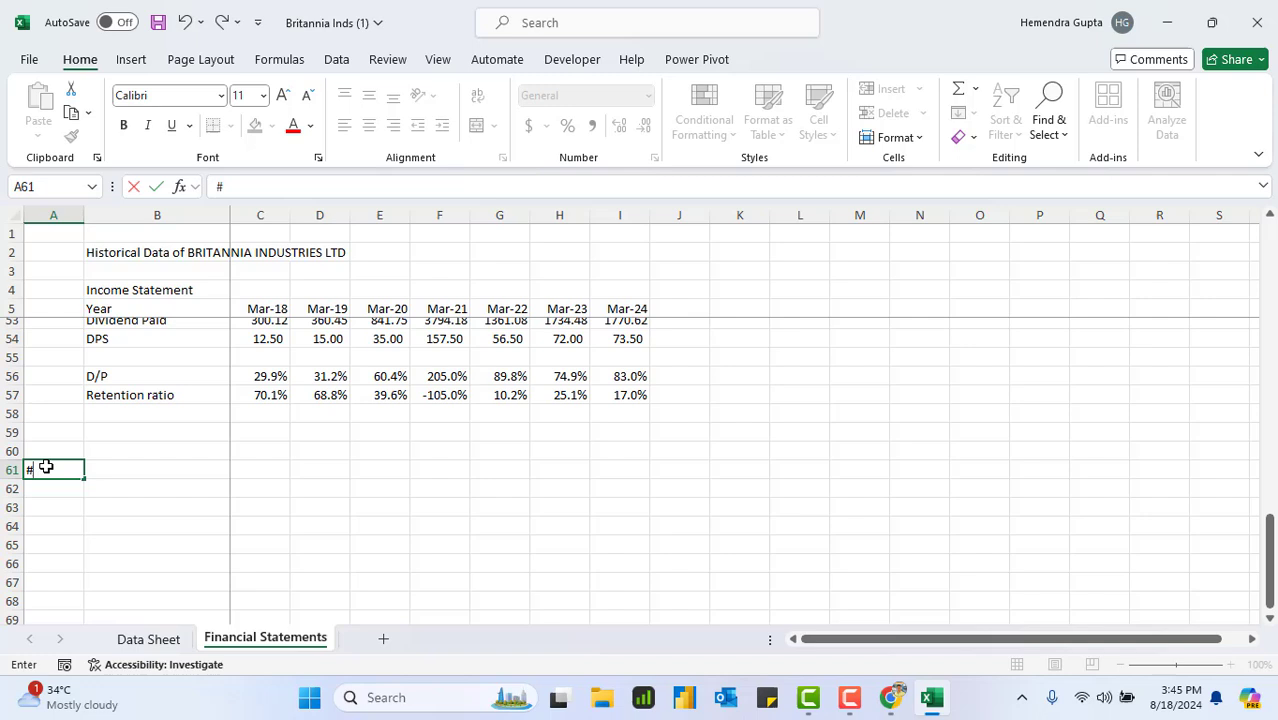
left_click(119, 470)
type("Balan")
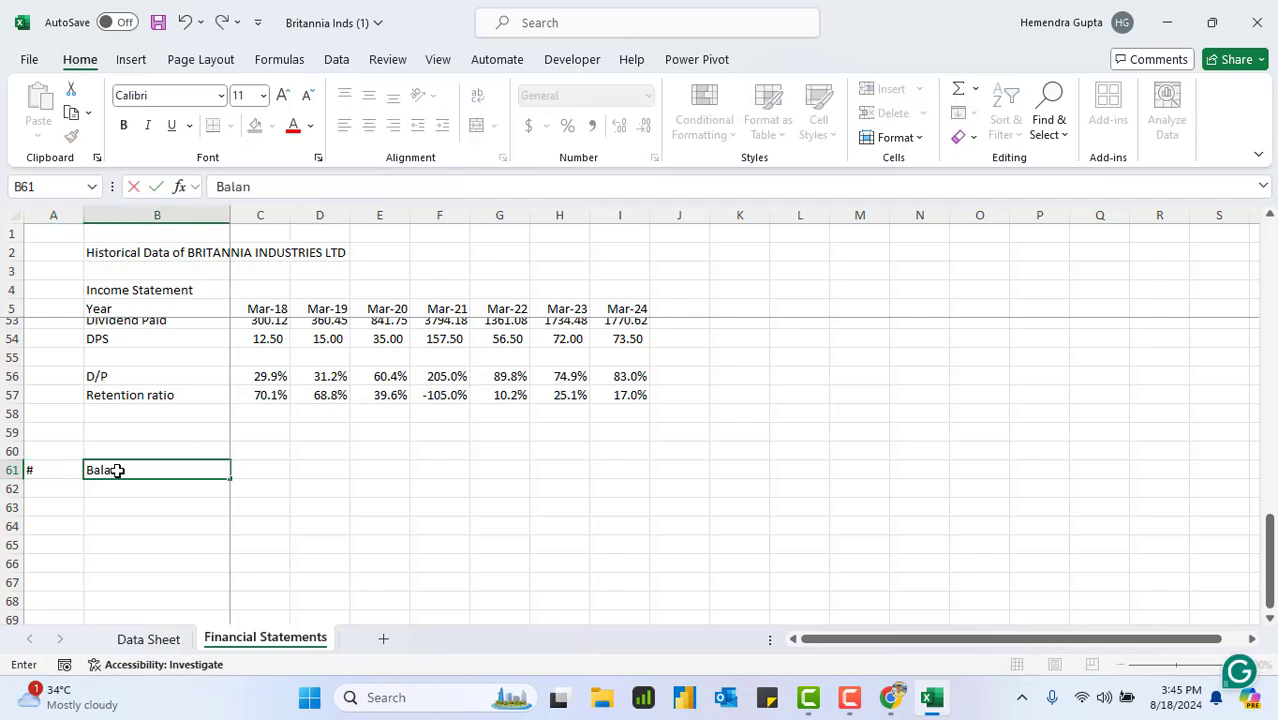
type("ce Sheet")
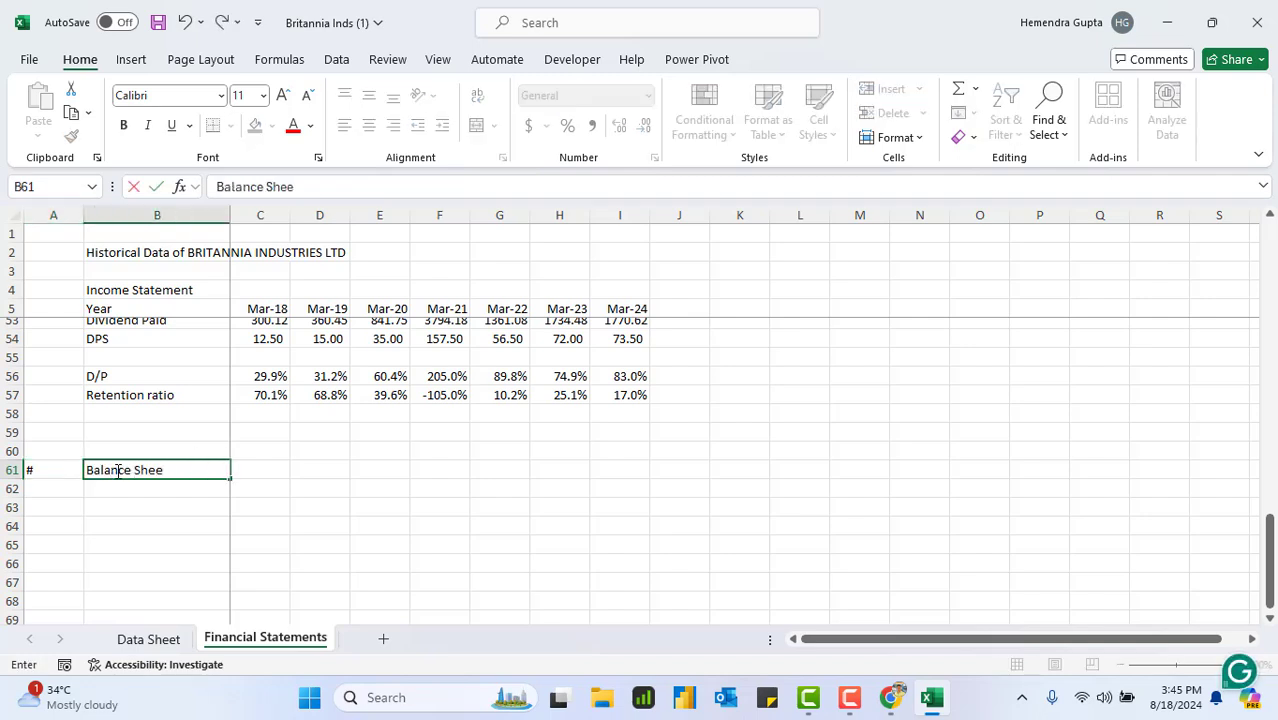
Add a "Year" row in row 62 linked to the Income Statement's year headers (=C5), filled from Mar-18 to Mar-24
left_click(140, 489)
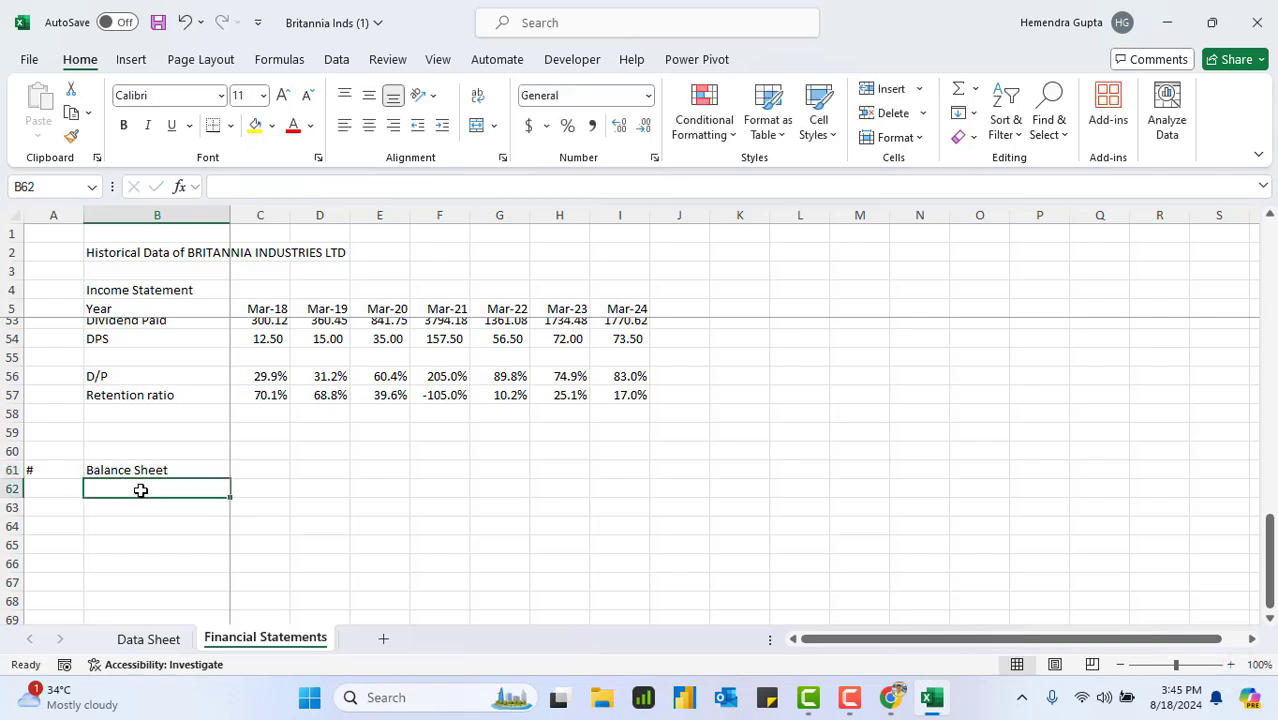
type("Year")
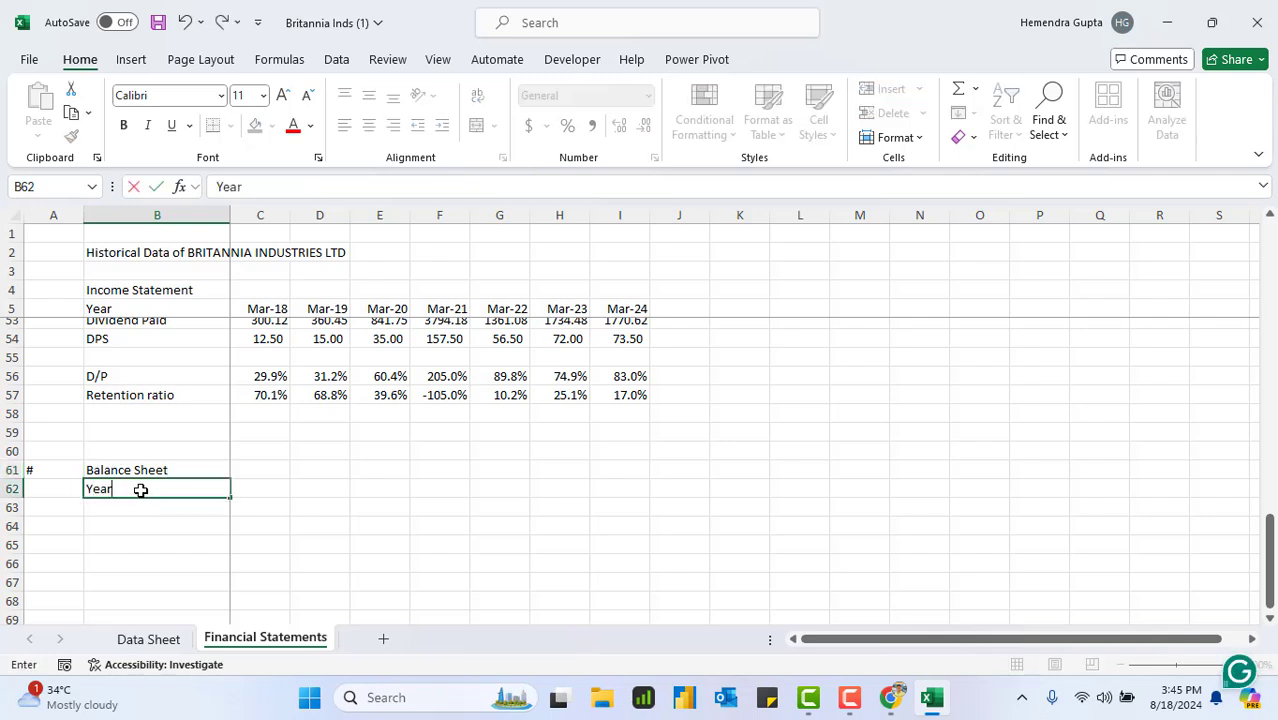
left_click(267, 484)
type("=")
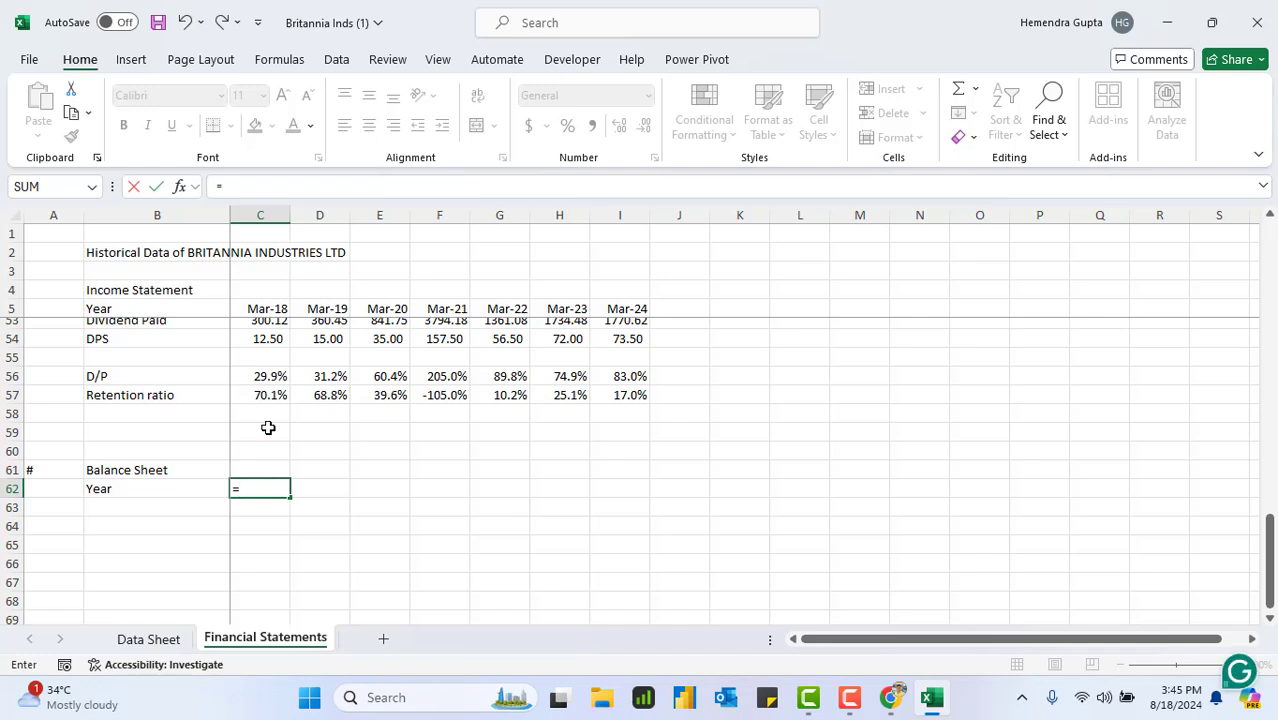
left_click(272, 311)
key("Return")
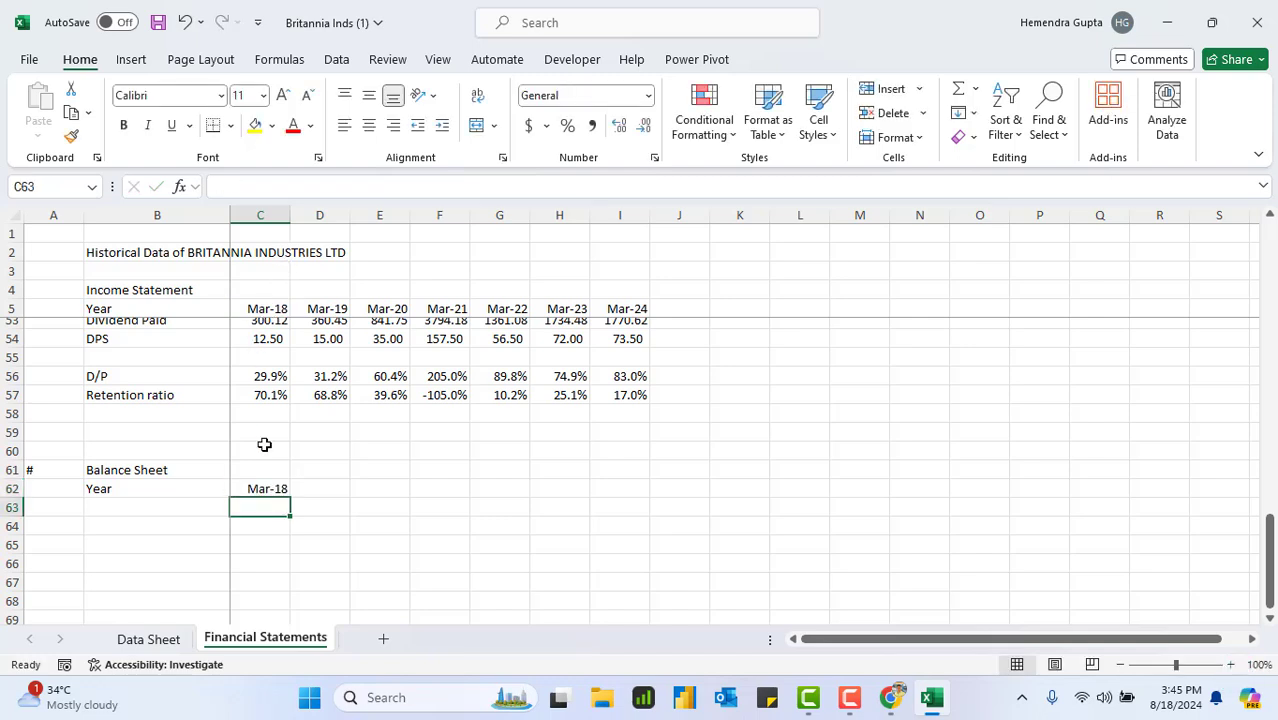
left_click(270, 487)
left_click_drag(289, 497, 634, 497)
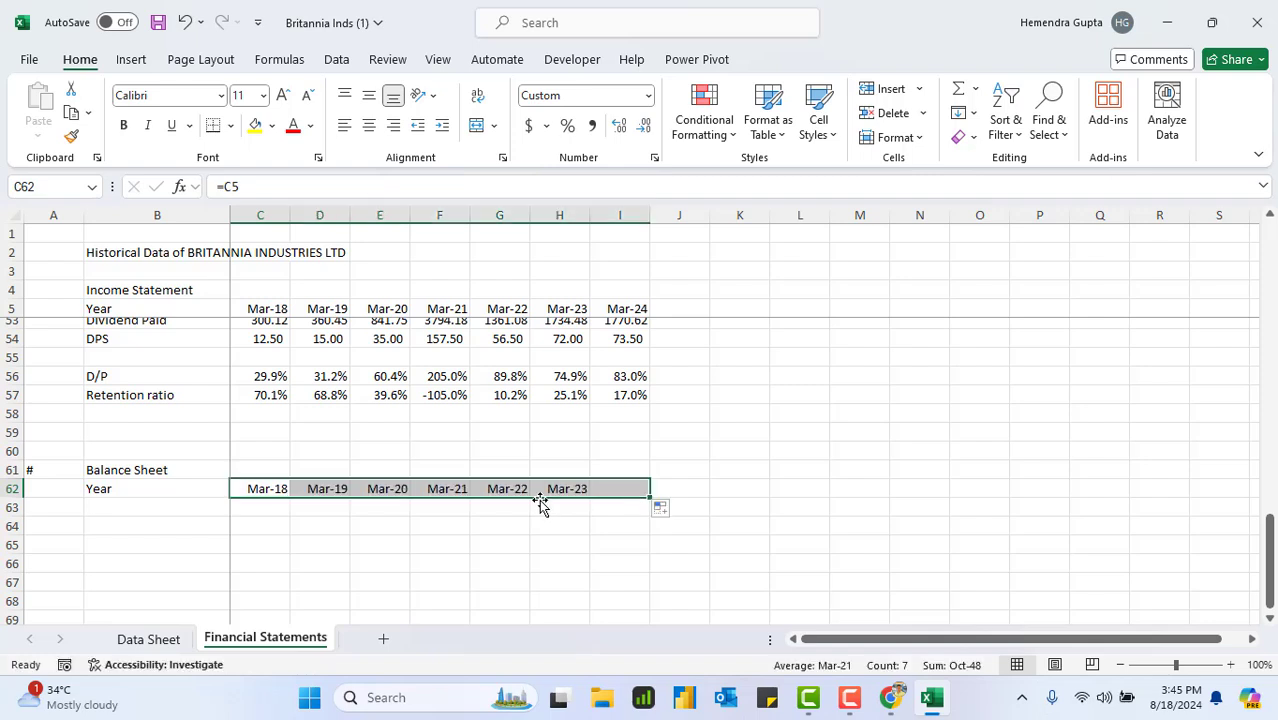
left_click(377, 506)
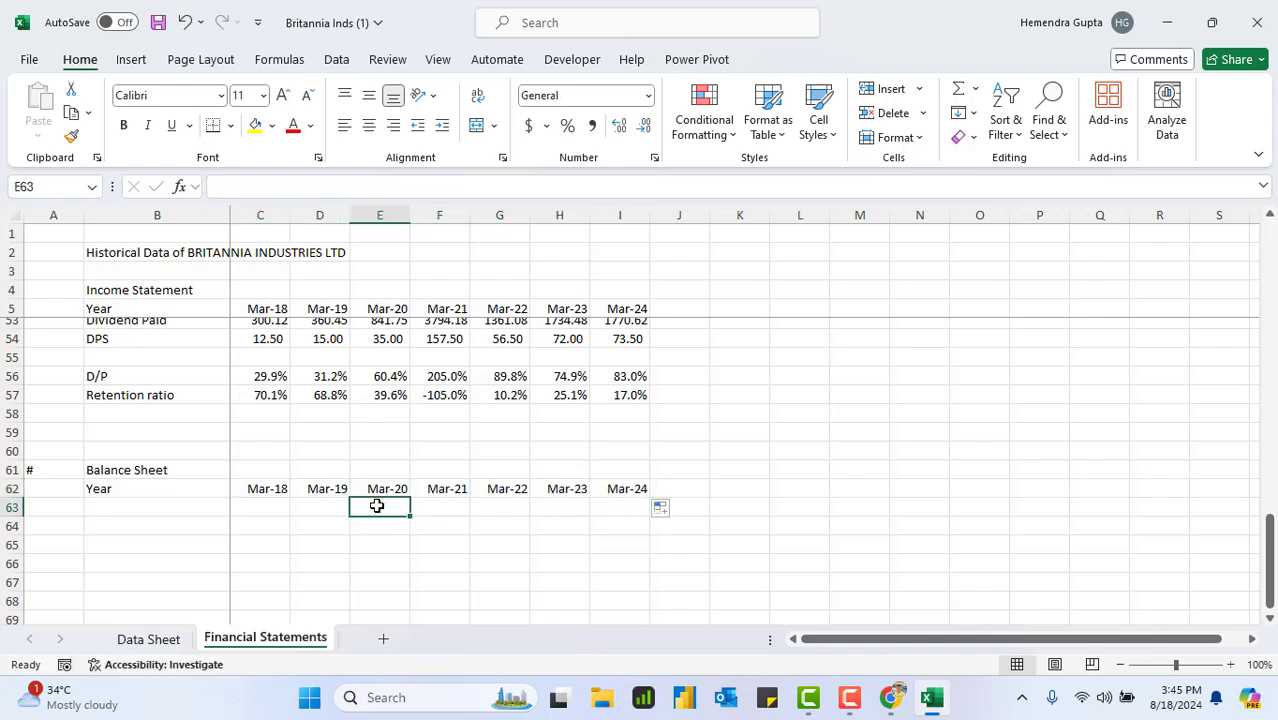
Add a "Share Capital" row in row 64, linking its Mar-18 value to the Data Sheet's Equity Share Capital (='Data Sheet'!E57)
left_click(122, 528)
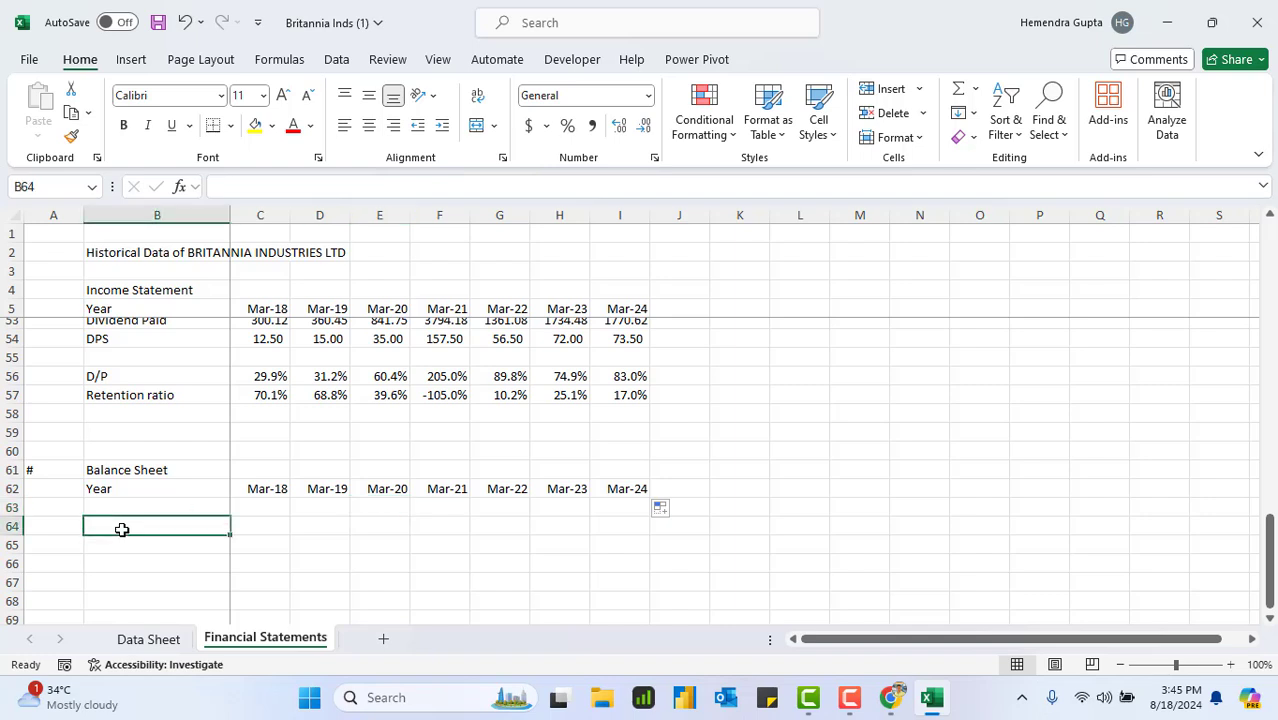
type("Share Ca")
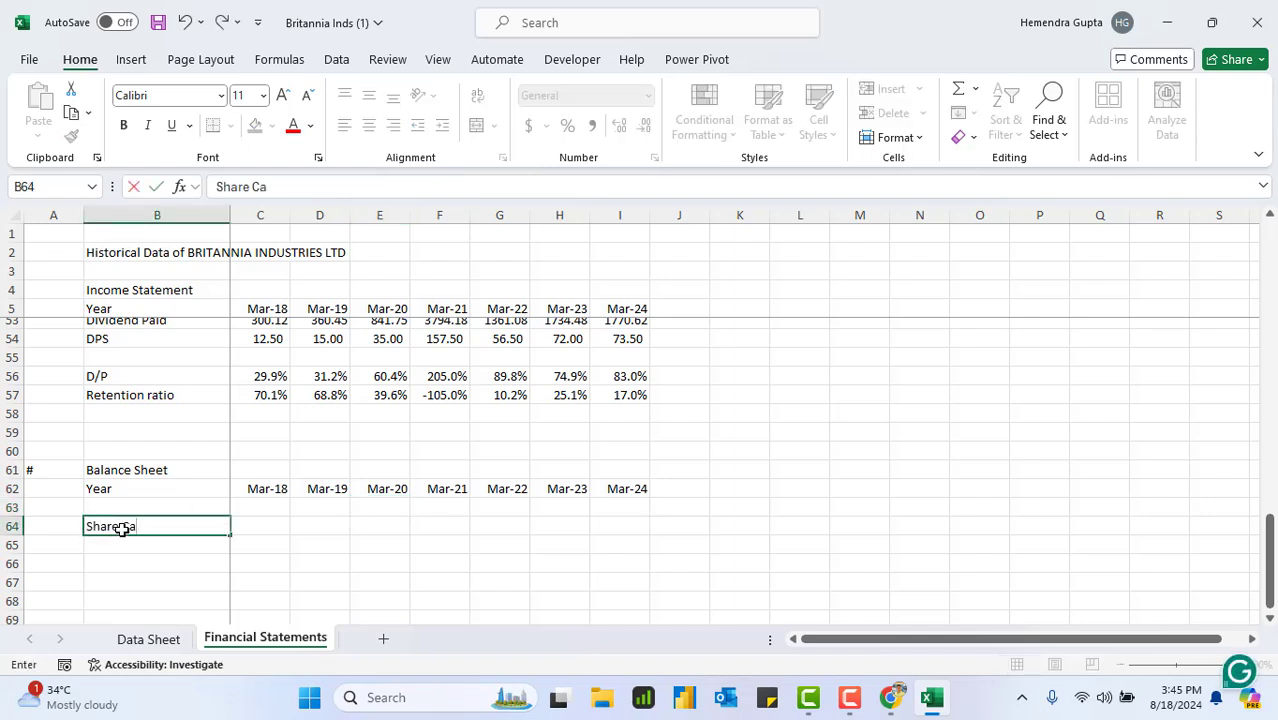
type("pital")
left_click(261, 529)
type("=")
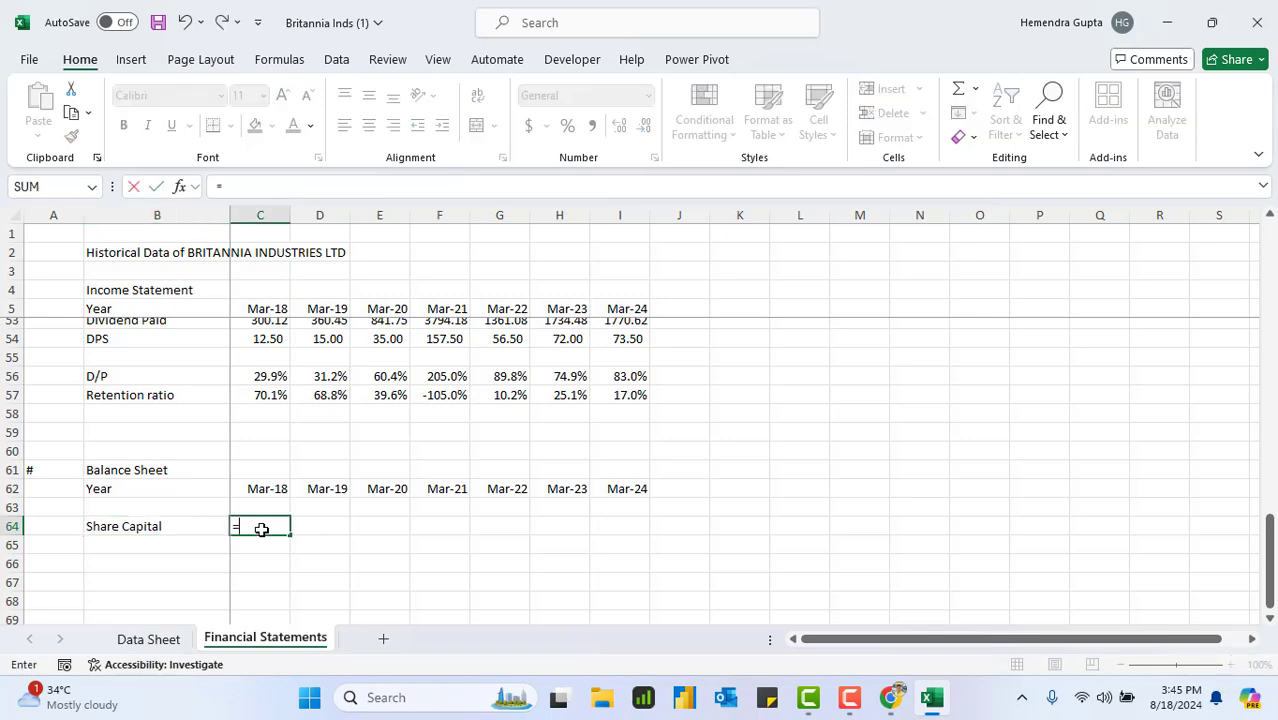
left_click(150, 639)
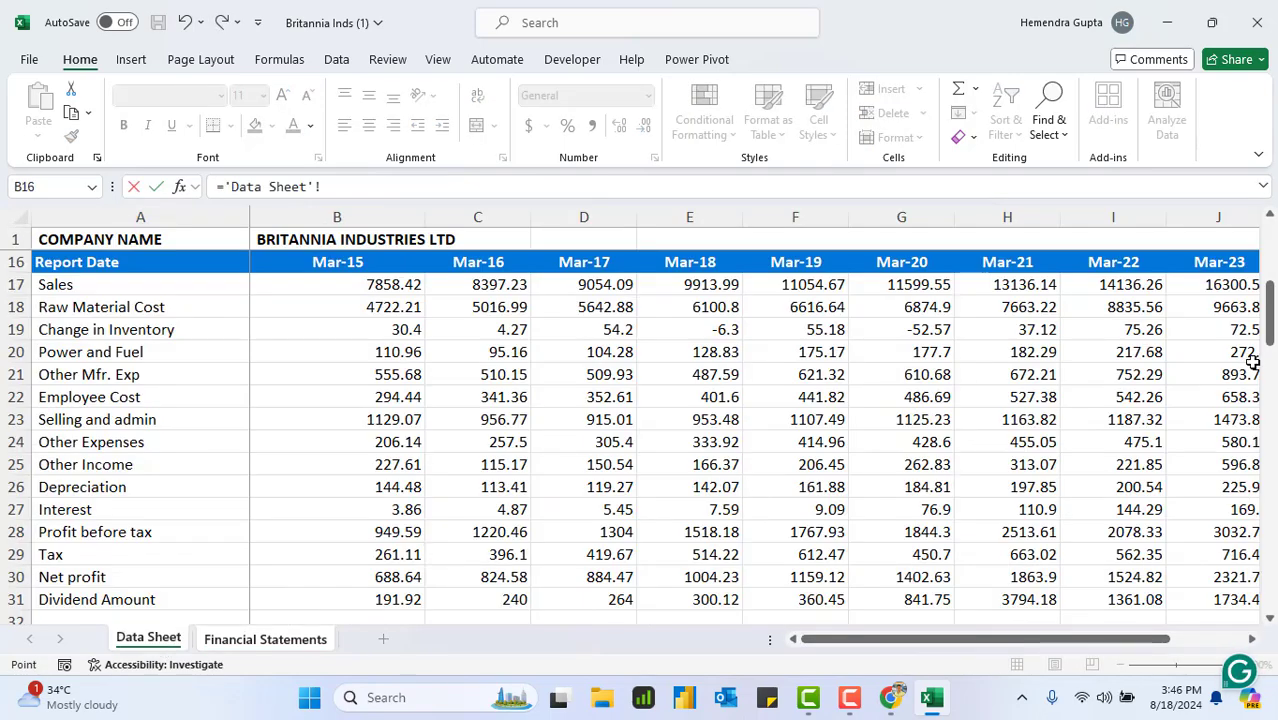
left_click_drag(1270, 335, 1272, 440)
left_click(718, 443)
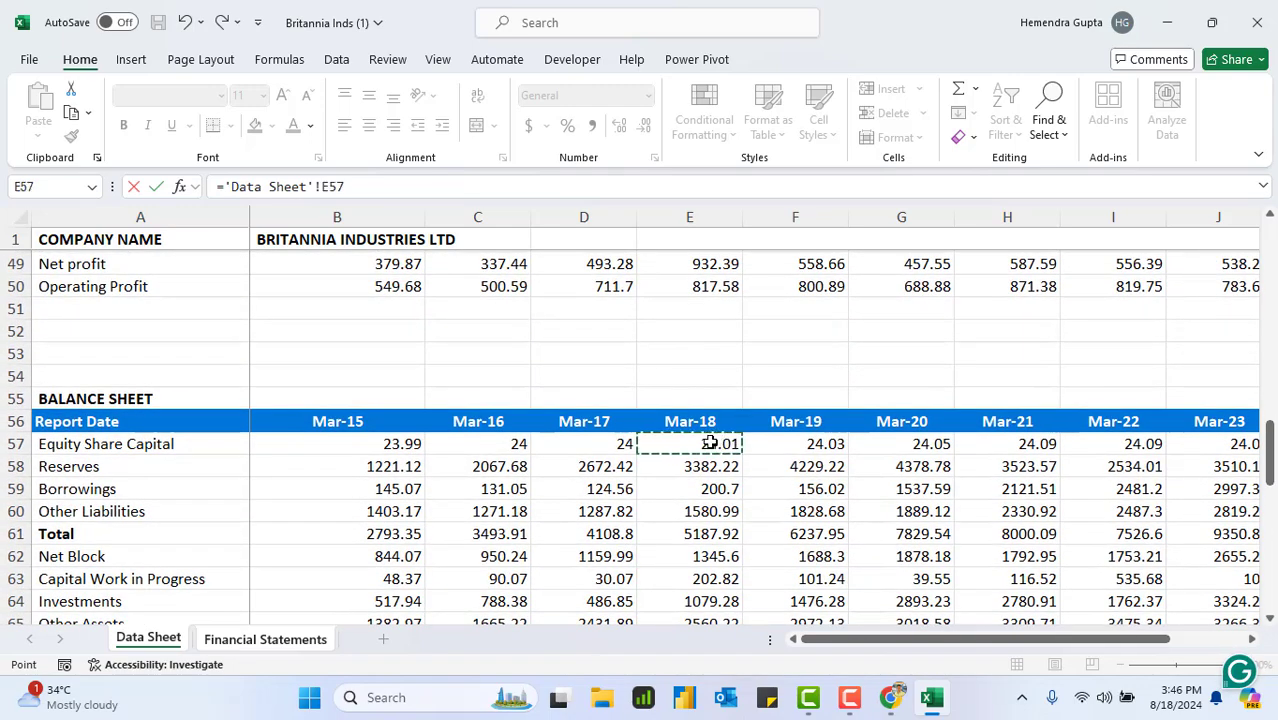
key("Return")
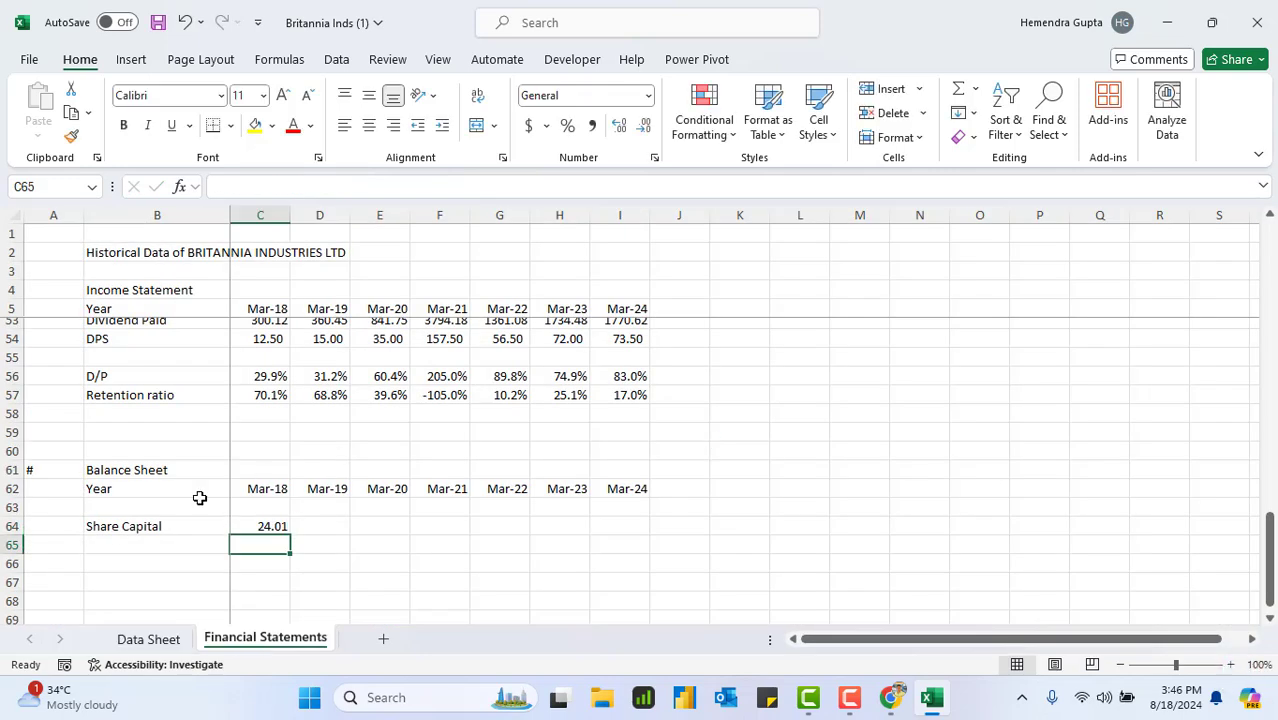
Label row 65 "Reserve" and fill the Share Capital link in C64 across both rows from Mar-18 to Mar-24
left_click(125, 546)
double_click(126, 547)
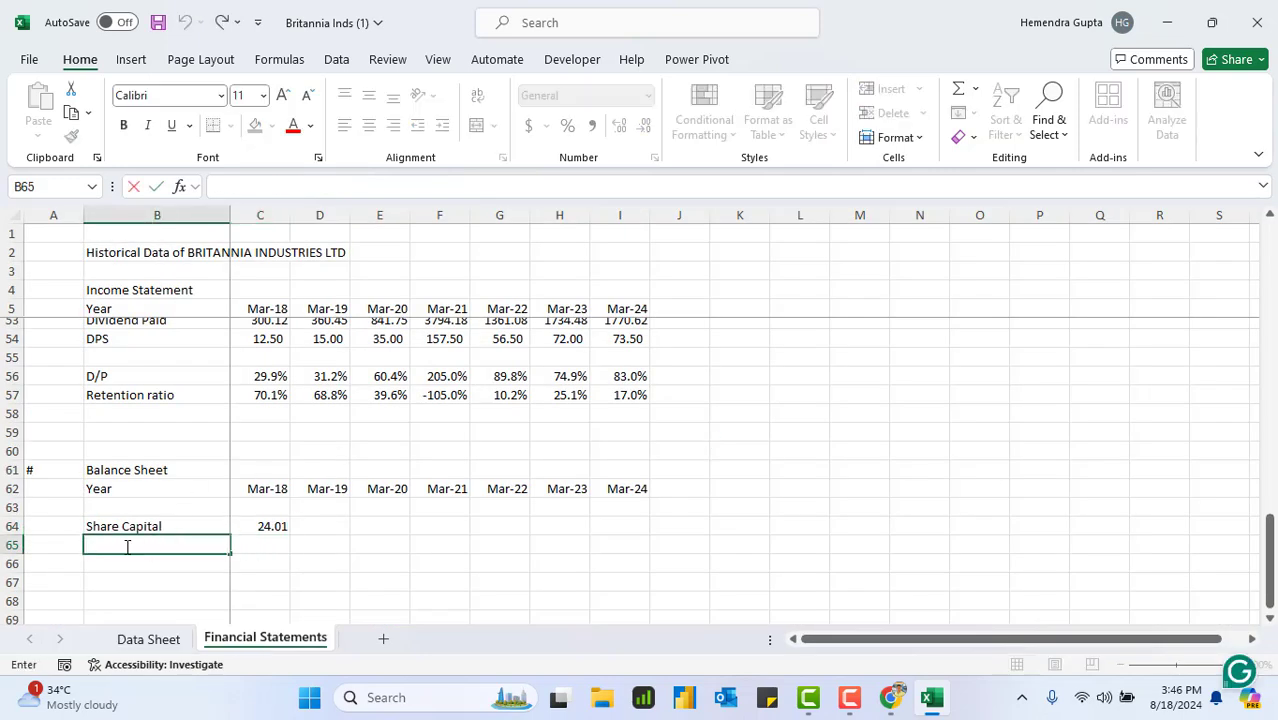
type("Reser")
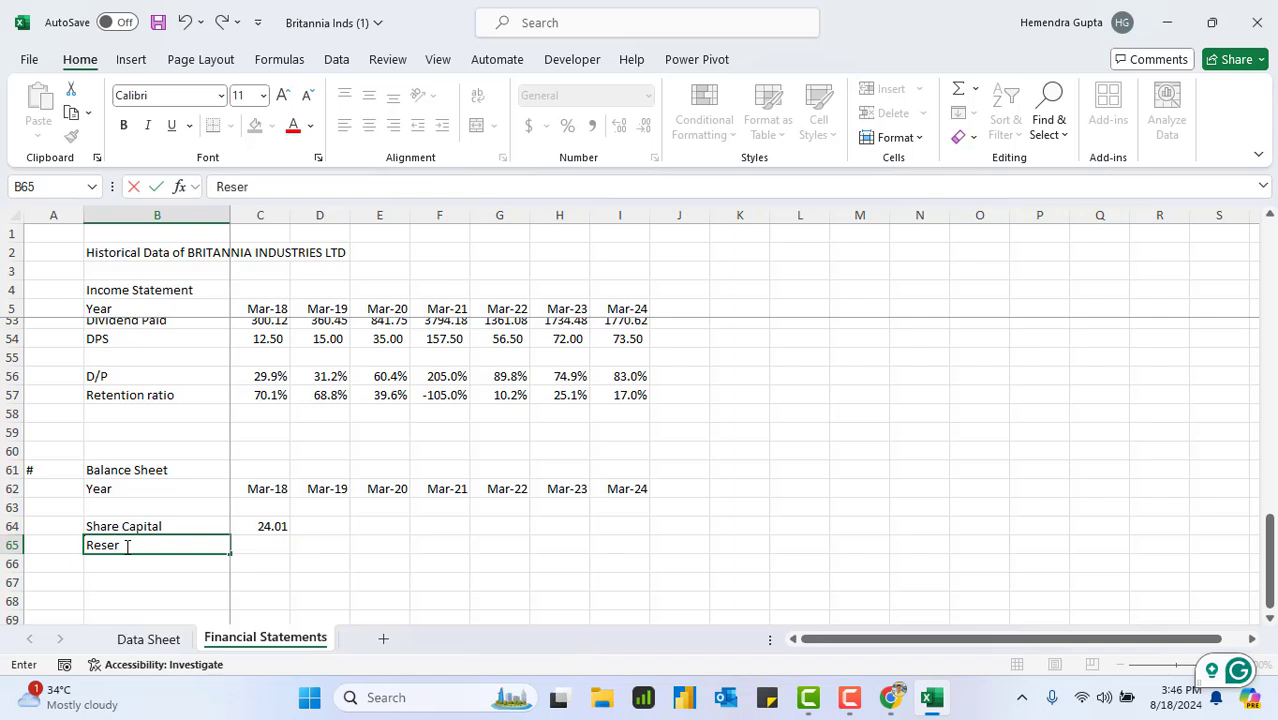
type("ve")
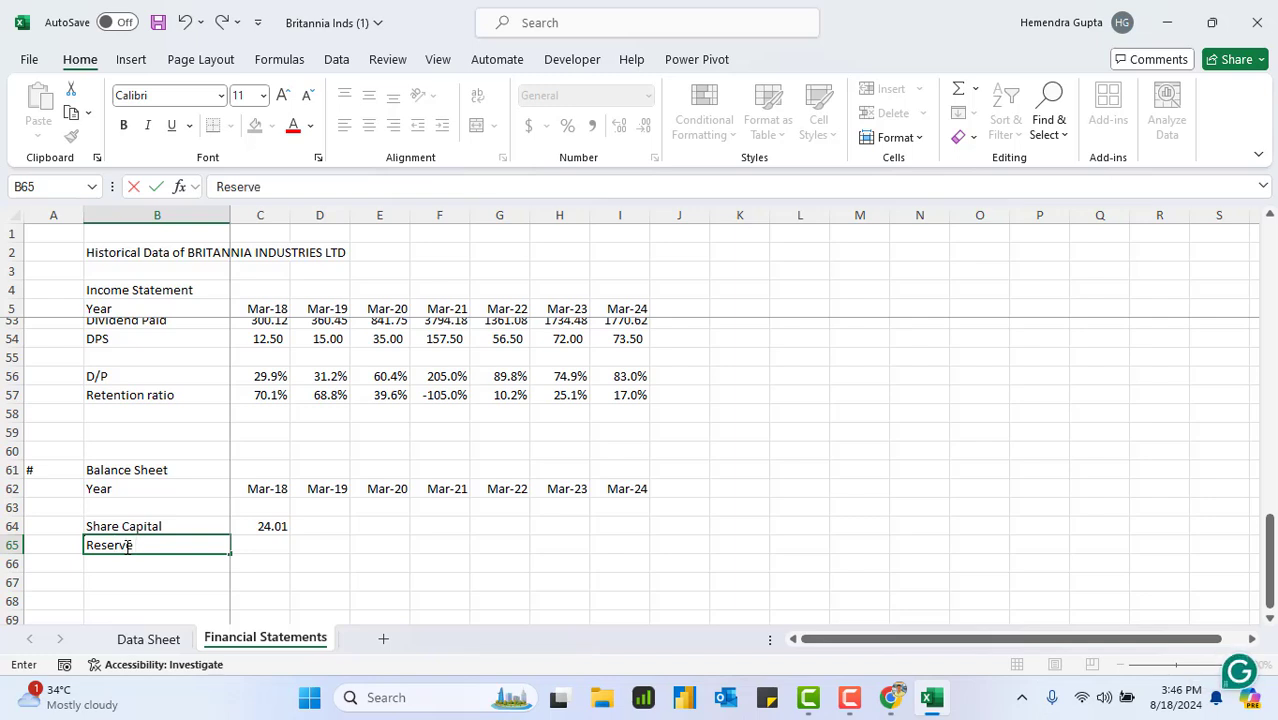
left_click(273, 544)
type("=")
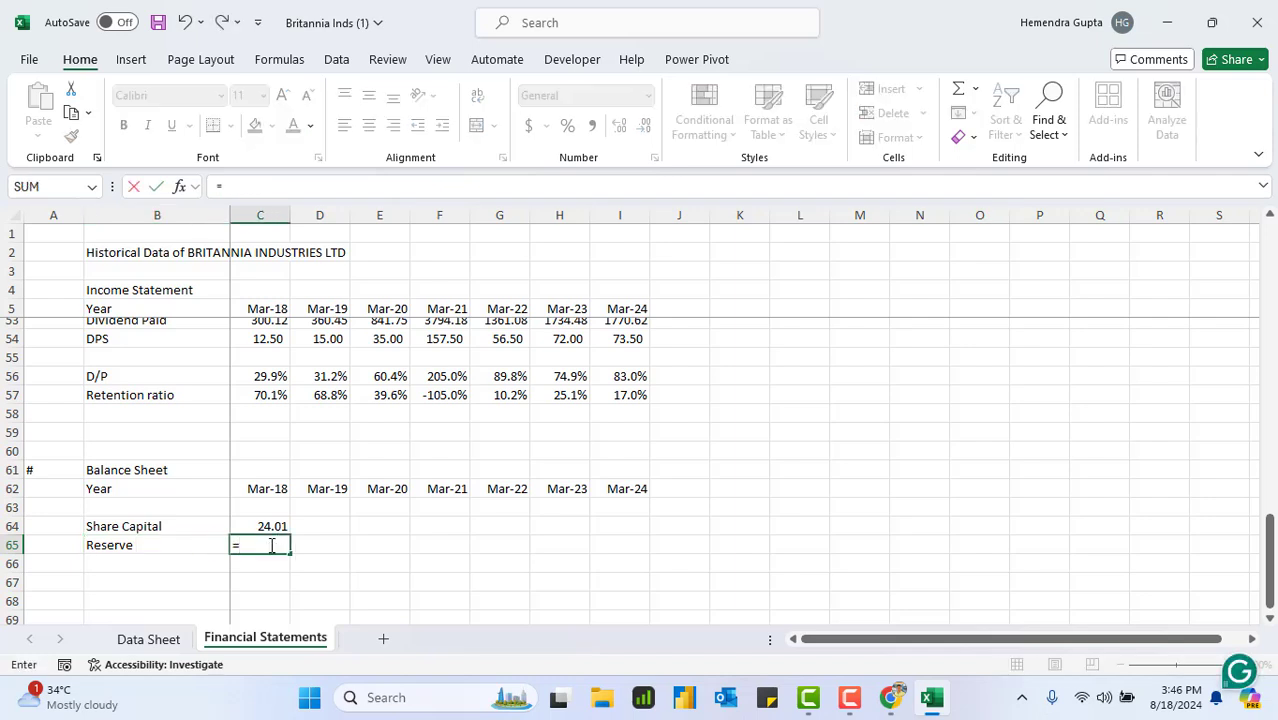
key("Escape")
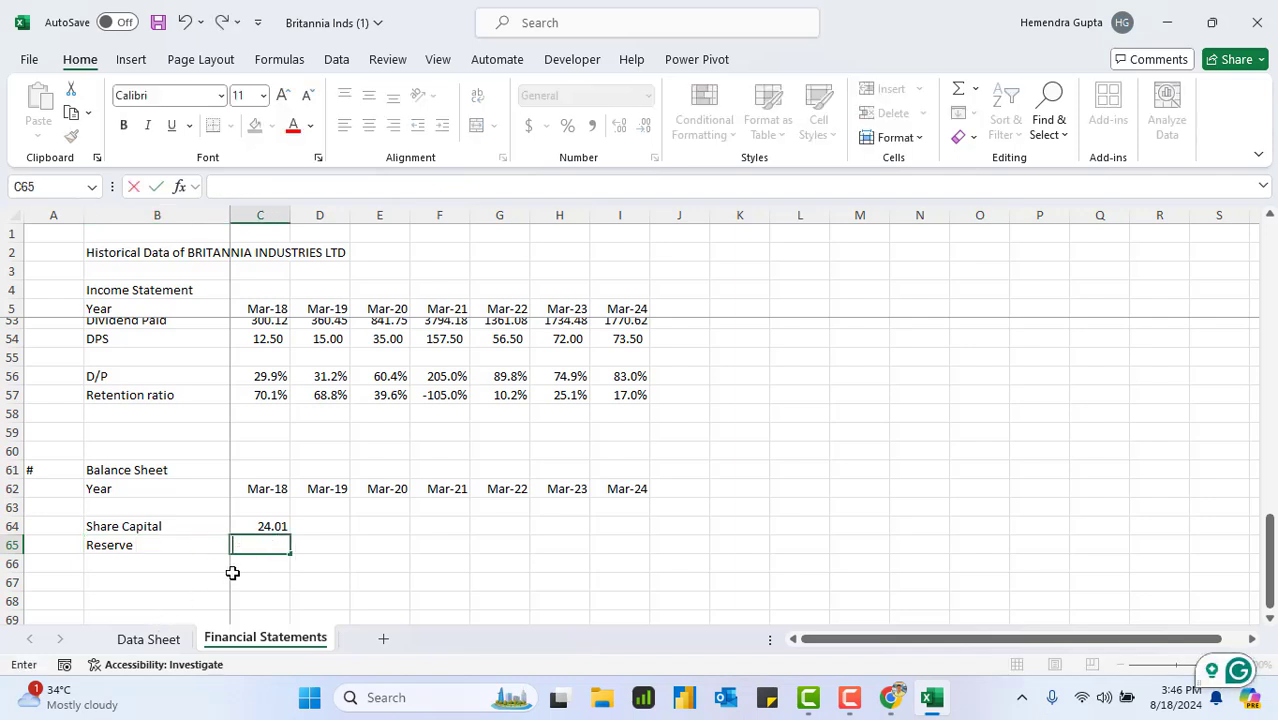
left_click(287, 527)
left_click_drag(291, 535, 662, 566)
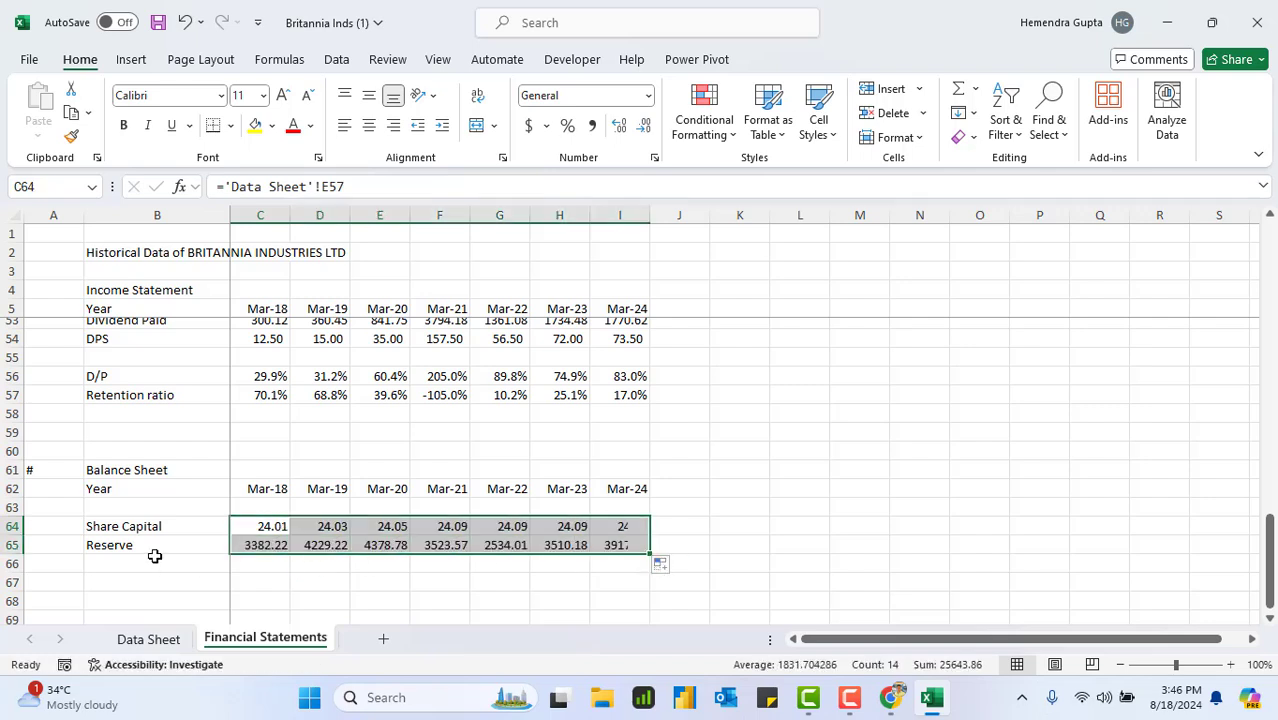
Add a "Net Worth" row in row 66 summing Share Capital and Reserve (=C64+C65), filled from Mar-18 to Mar-24
left_click(134, 567)
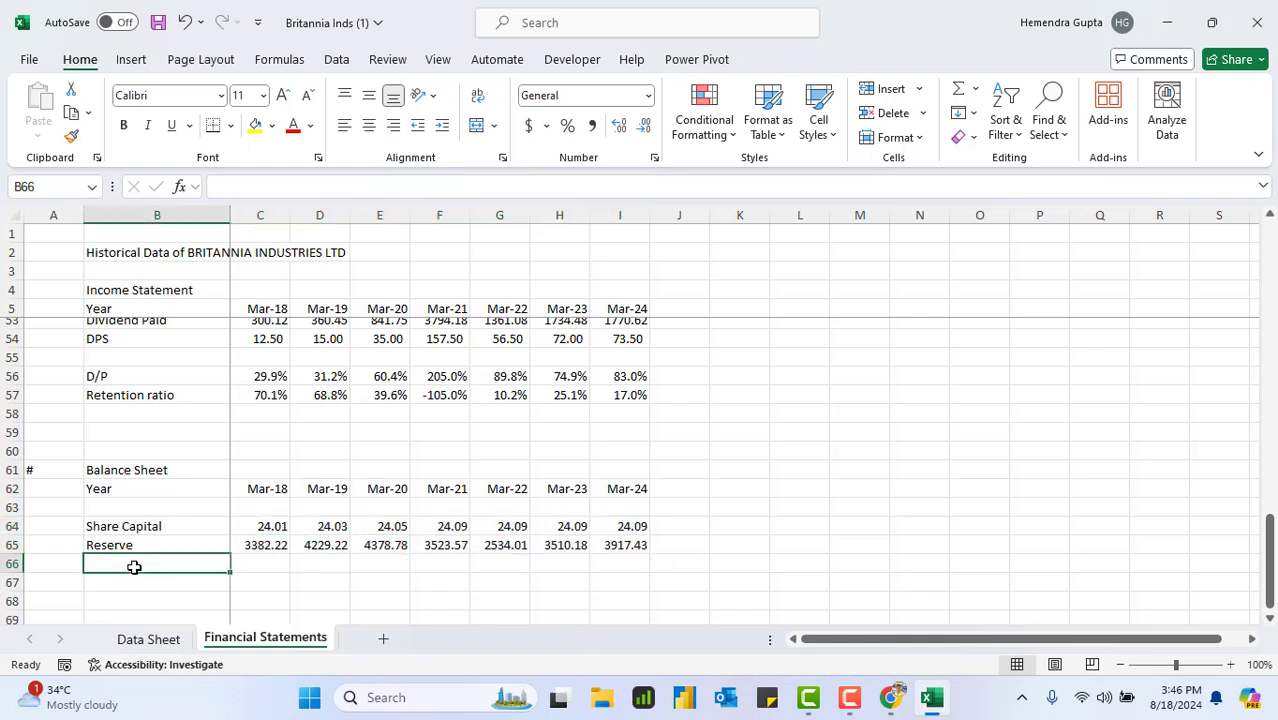
type("Net Wo")
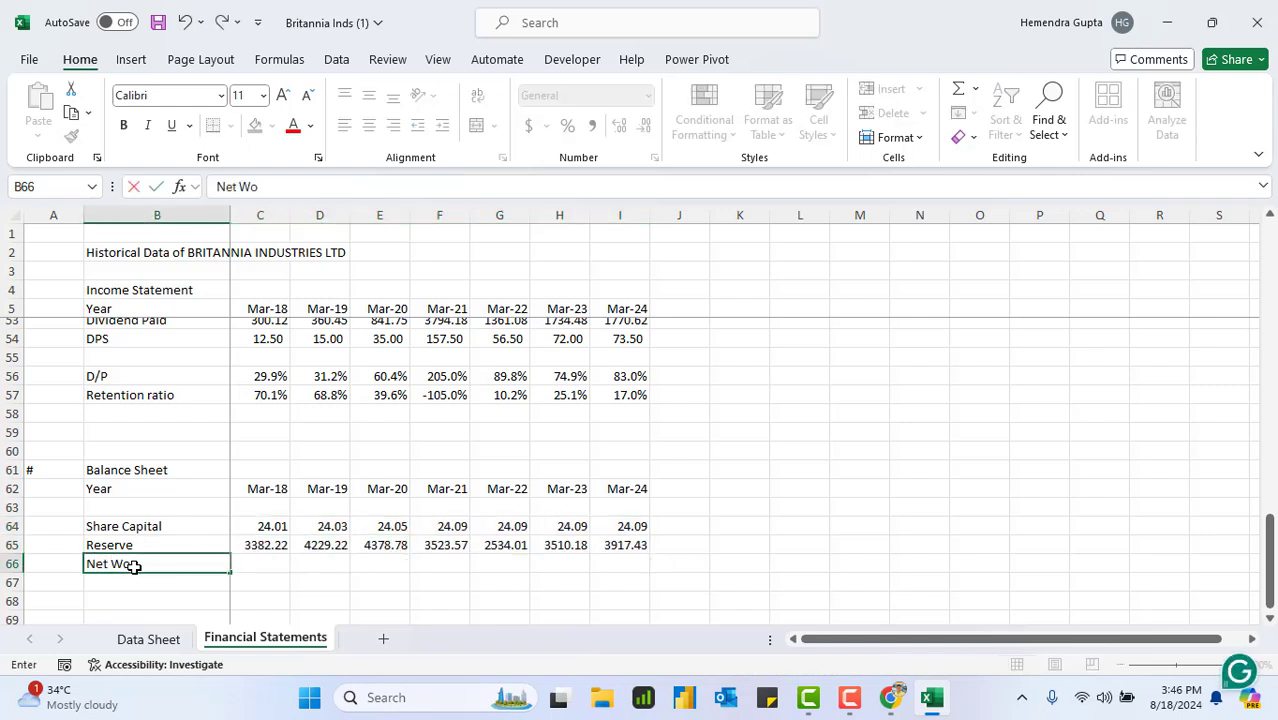
type("rth")
left_click(265, 563)
type("=")
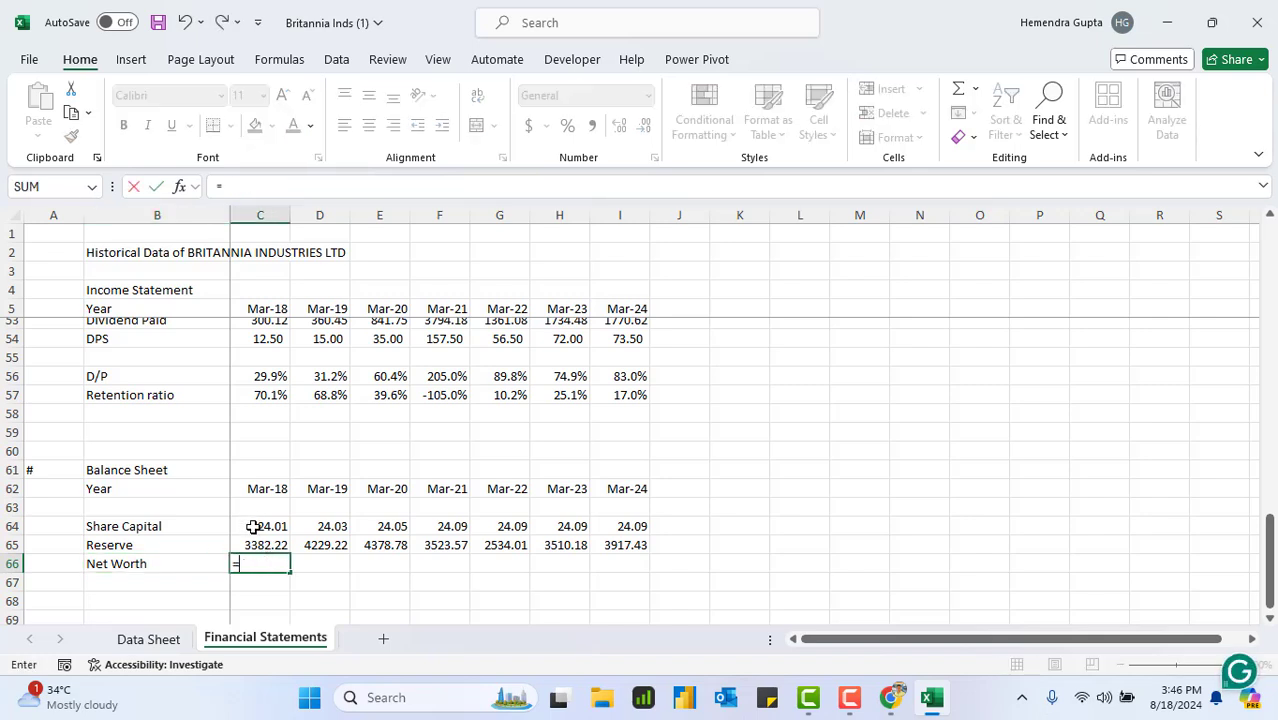
left_click(255, 526)
type("+")
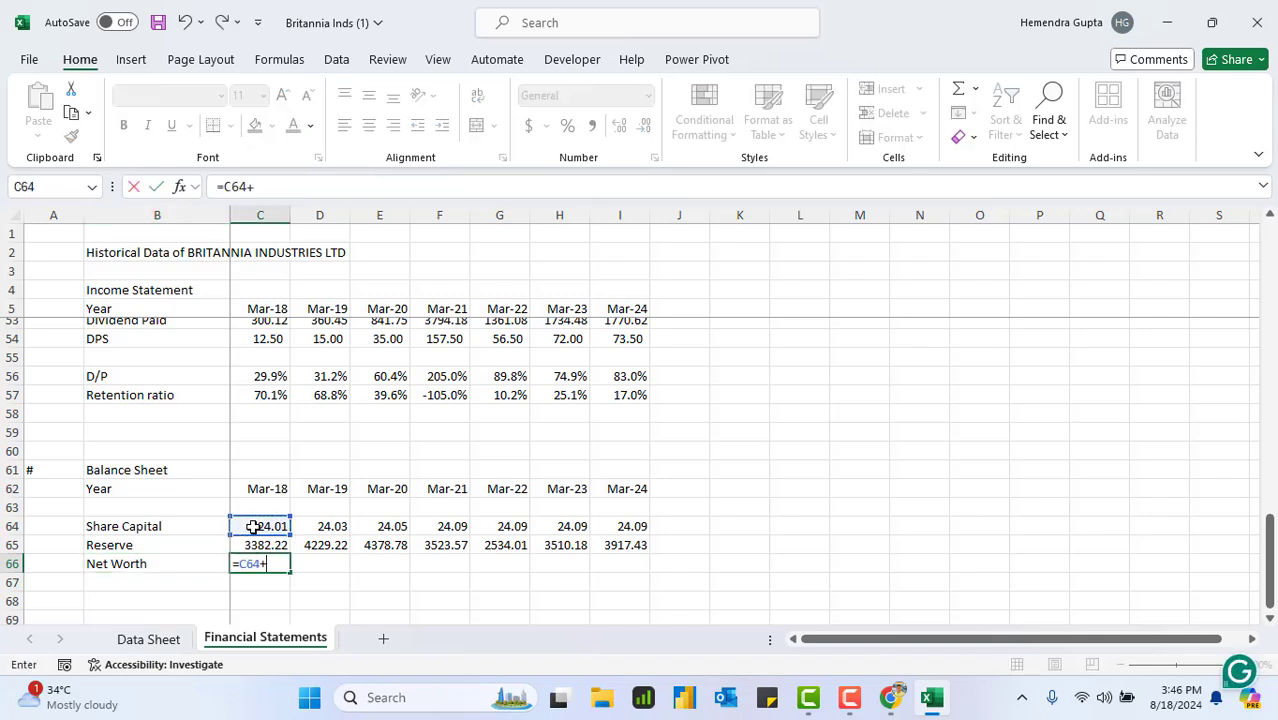
left_click(261, 545)
key("Return")
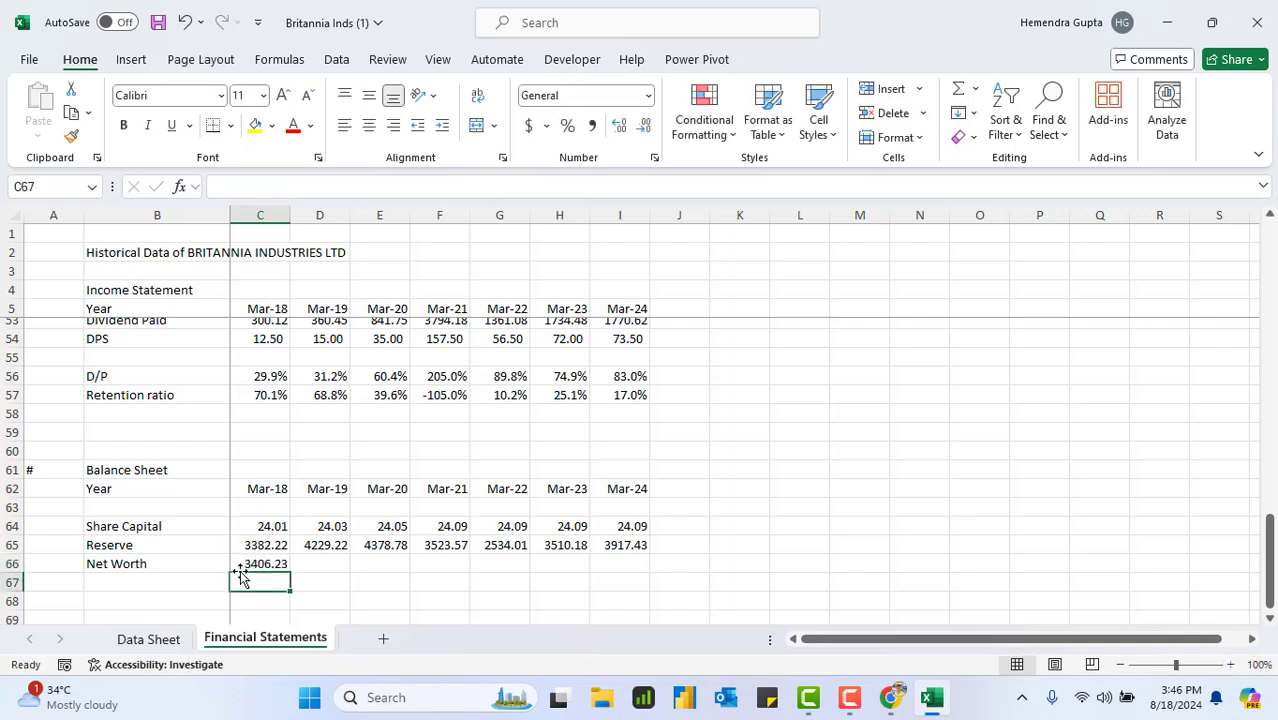
left_click(270, 566)
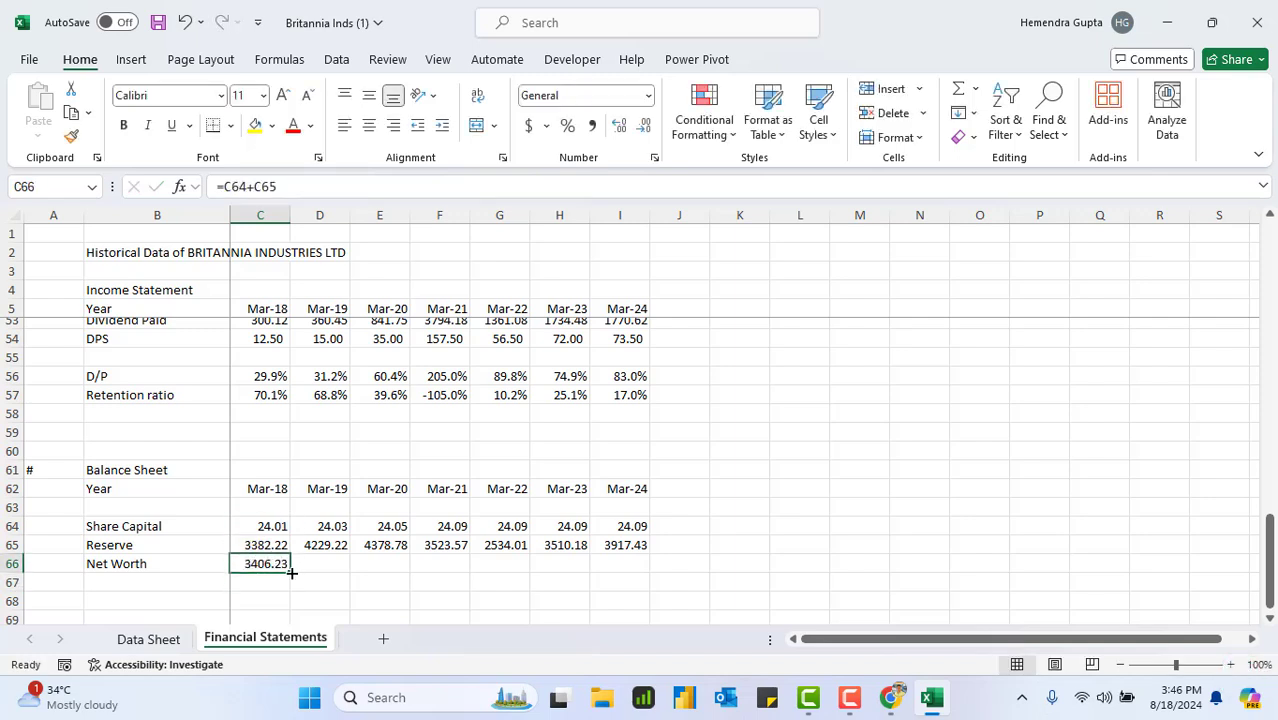
left_click_drag(291, 571, 679, 576)
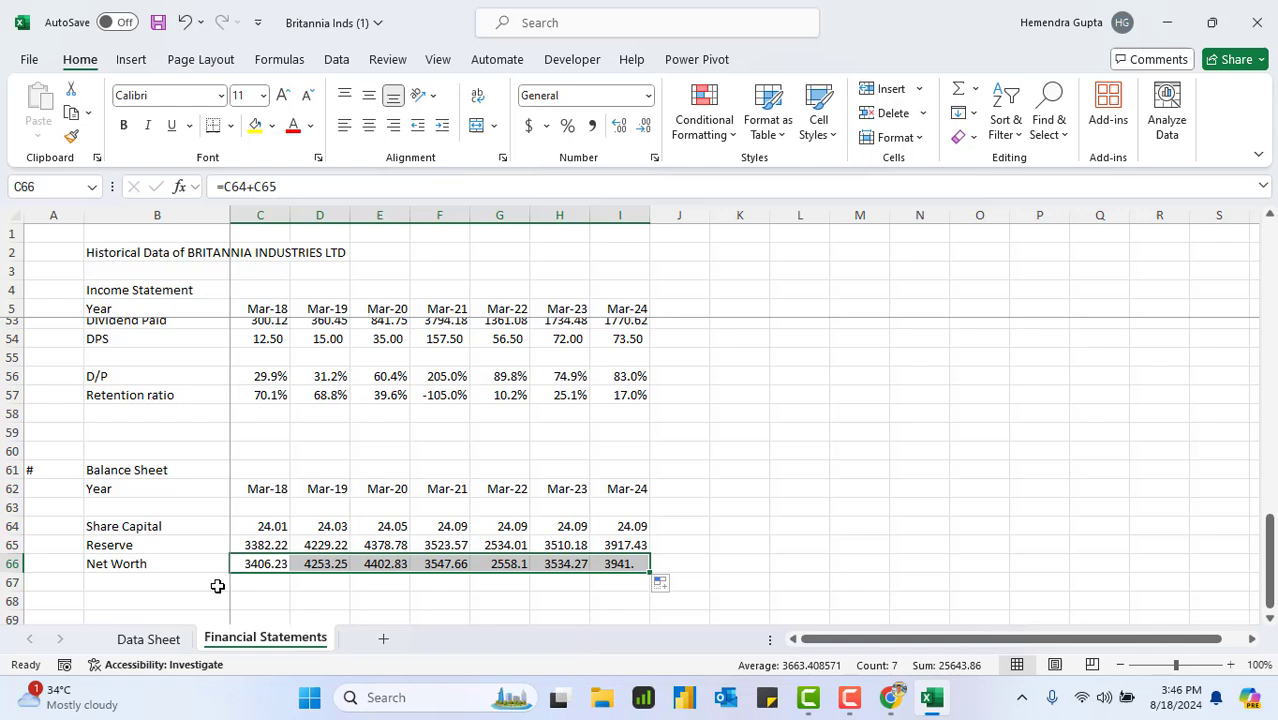
Enter the row labels "Borrowings" in B68 and "Current Liability" in B69
left_click(119, 602)
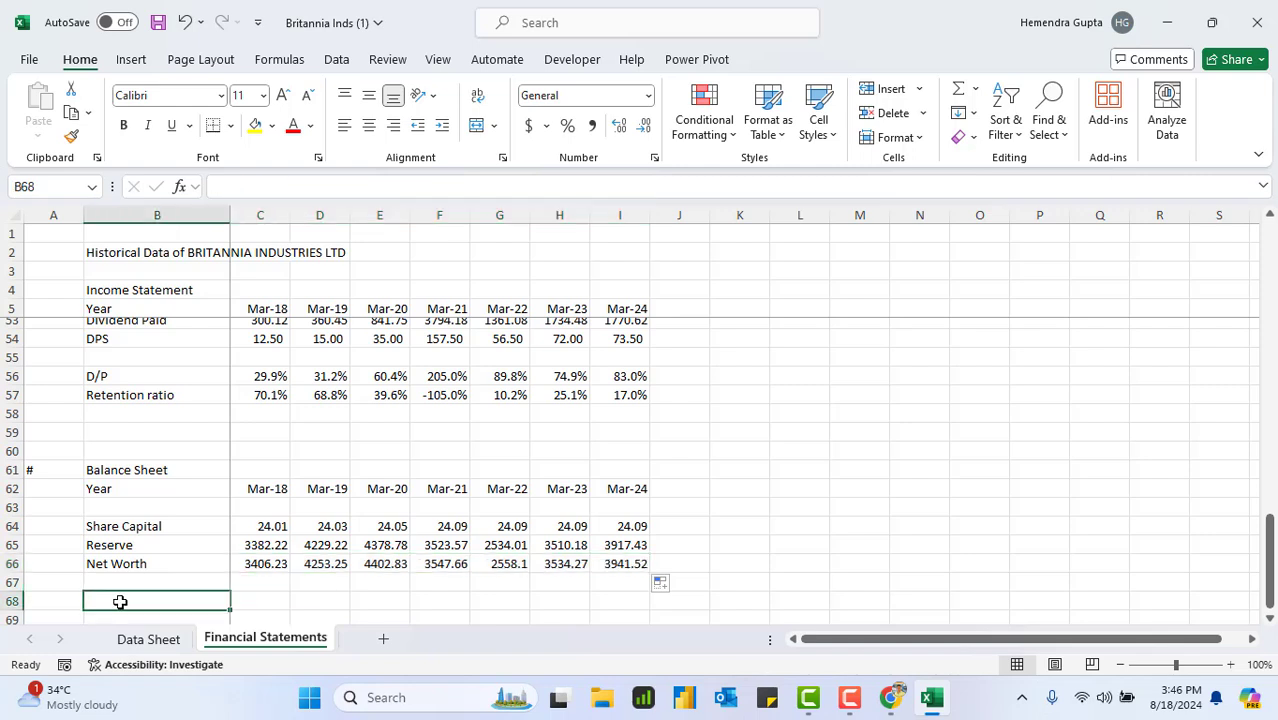
type("Bo")
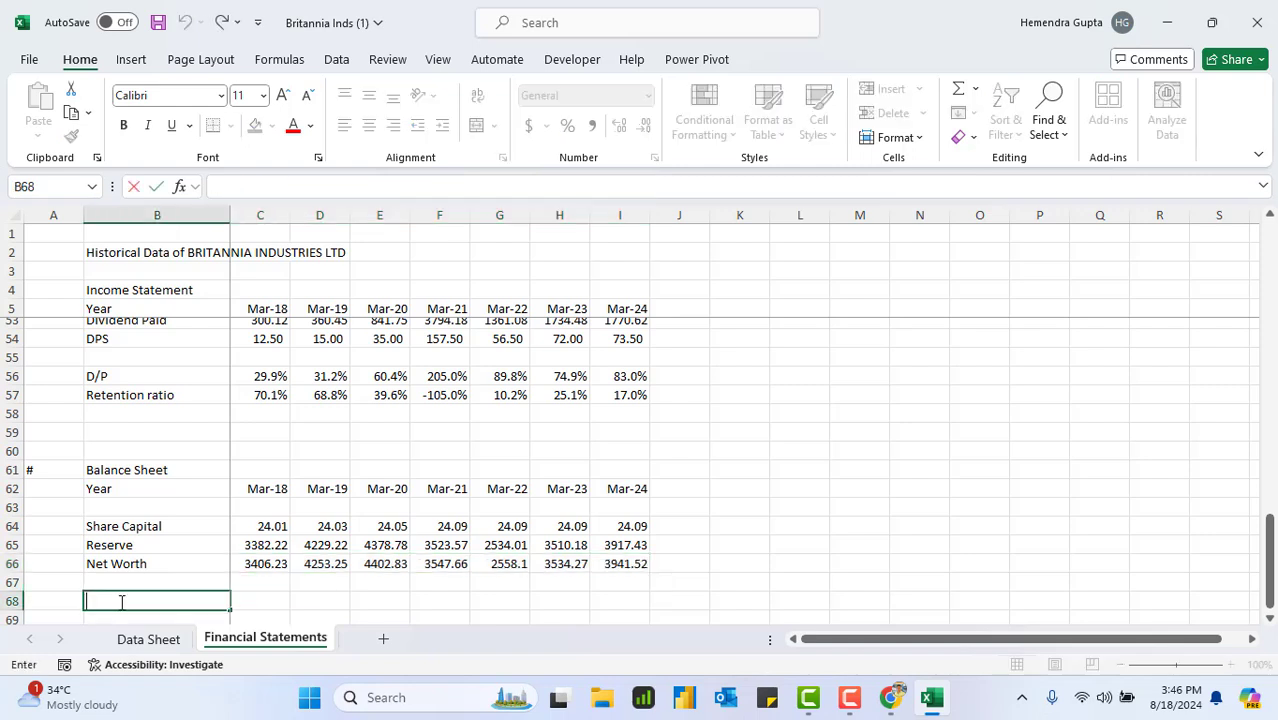
type("rrowings")
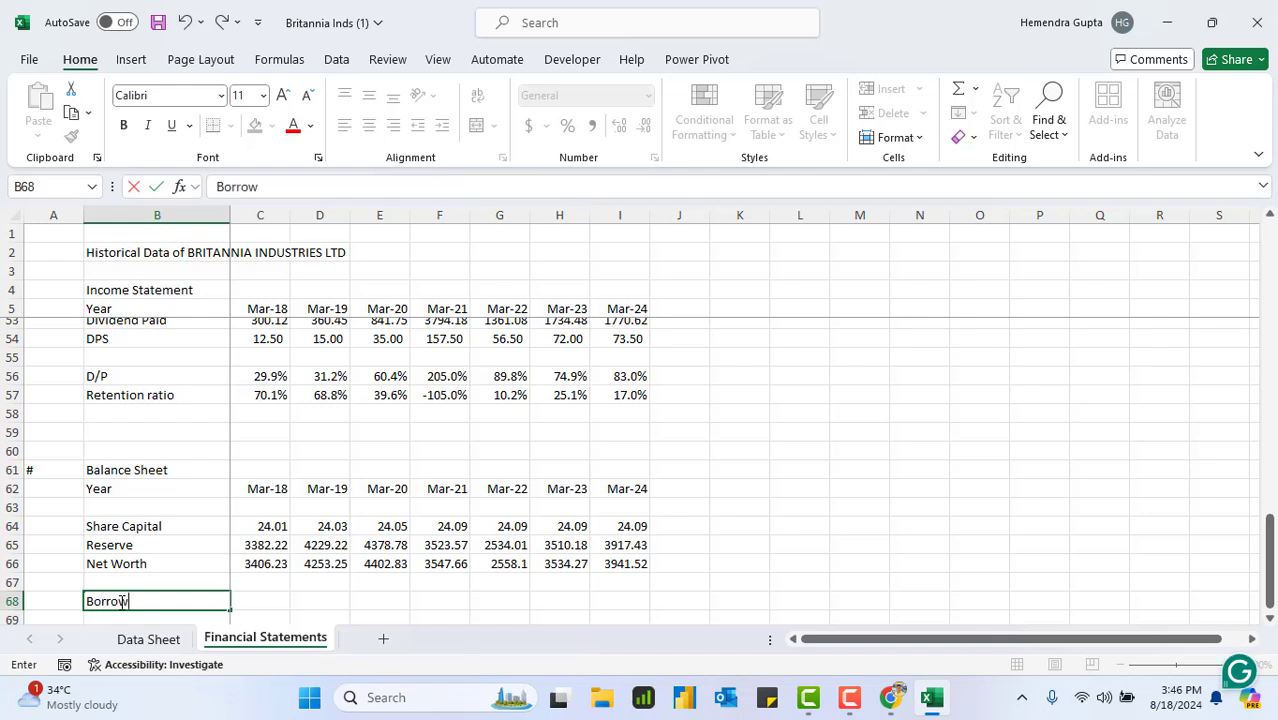
left_click(260, 598)
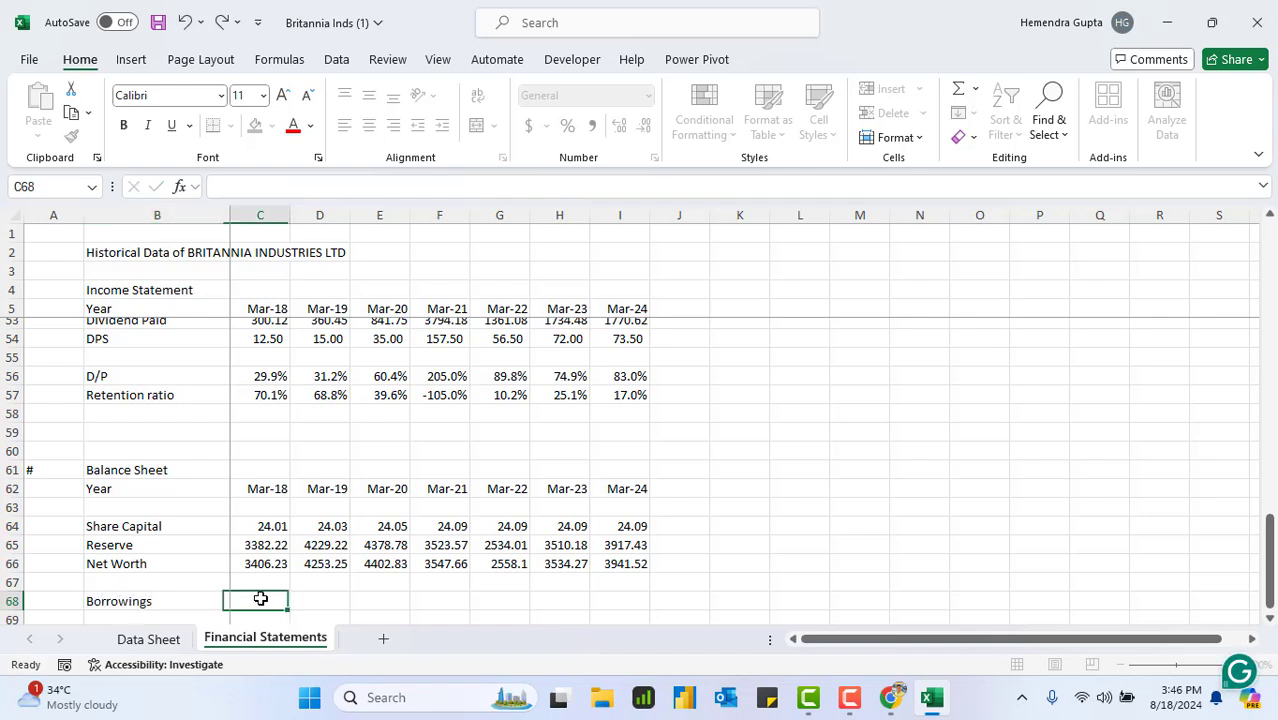
left_click(1270, 622)
left_click(1270, 622)
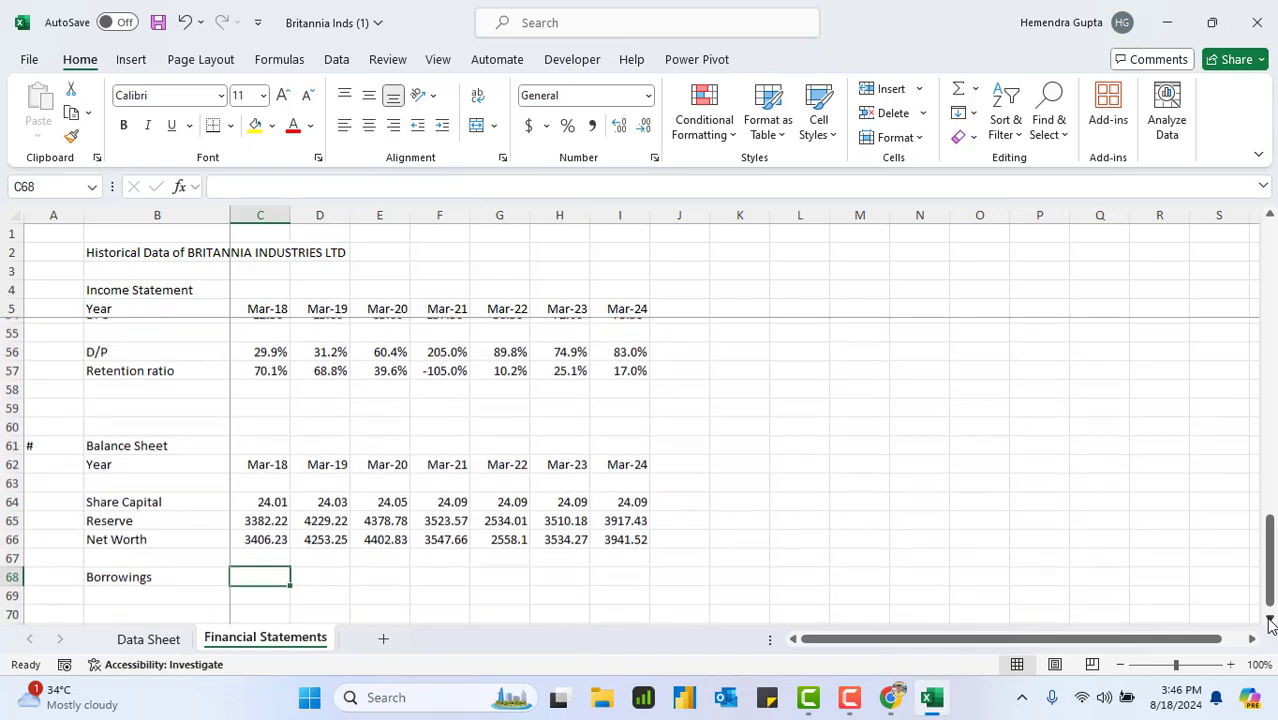
left_click(122, 590)
type("Current")
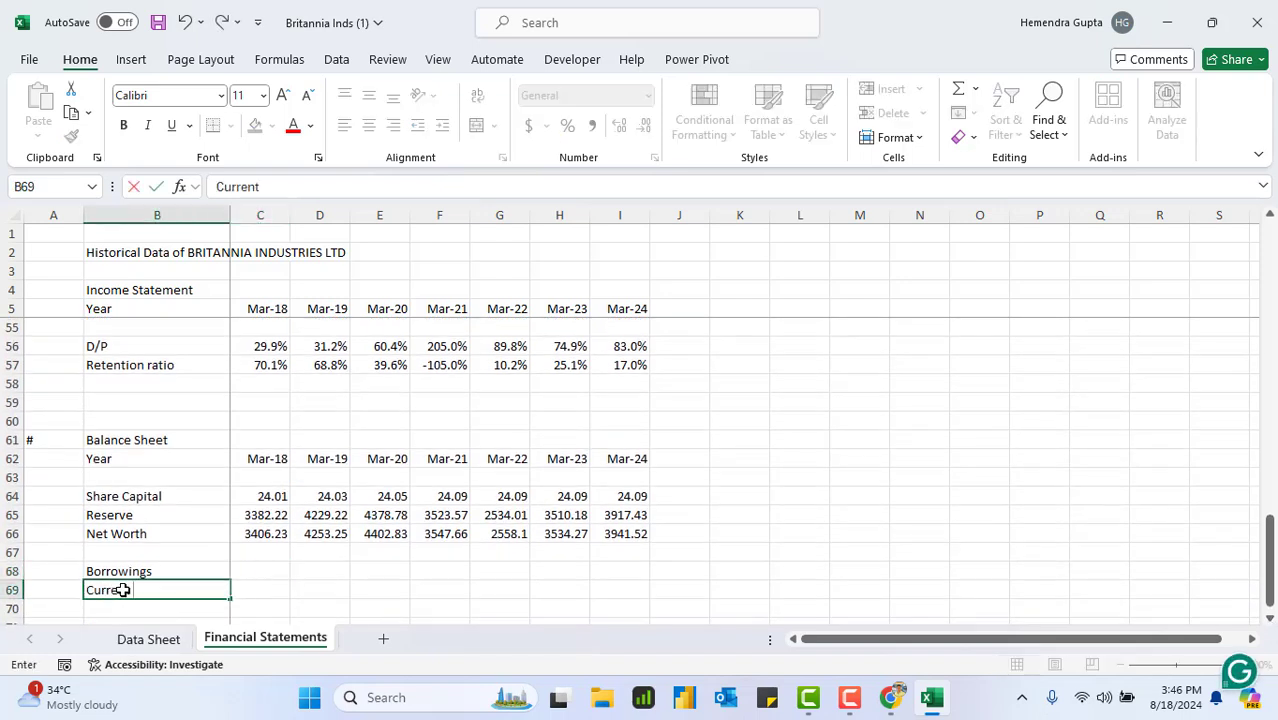
type(" Liab")
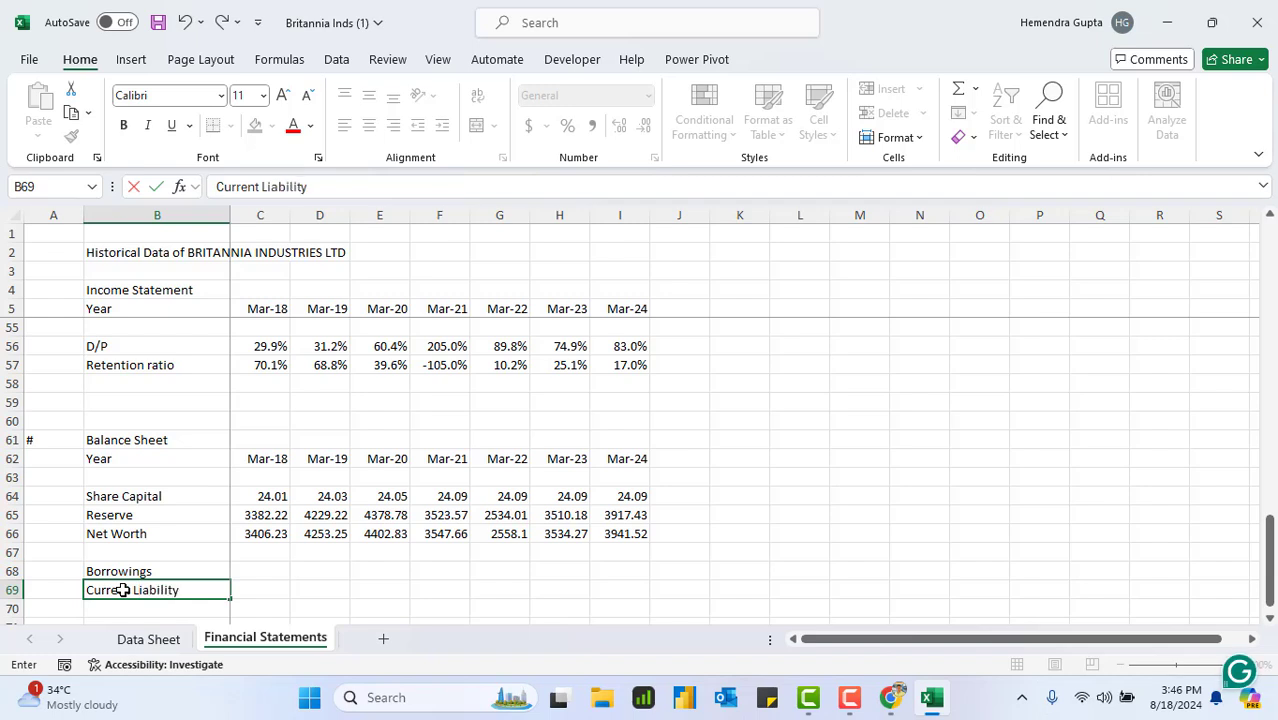
type("ility")
left_click(269, 569)
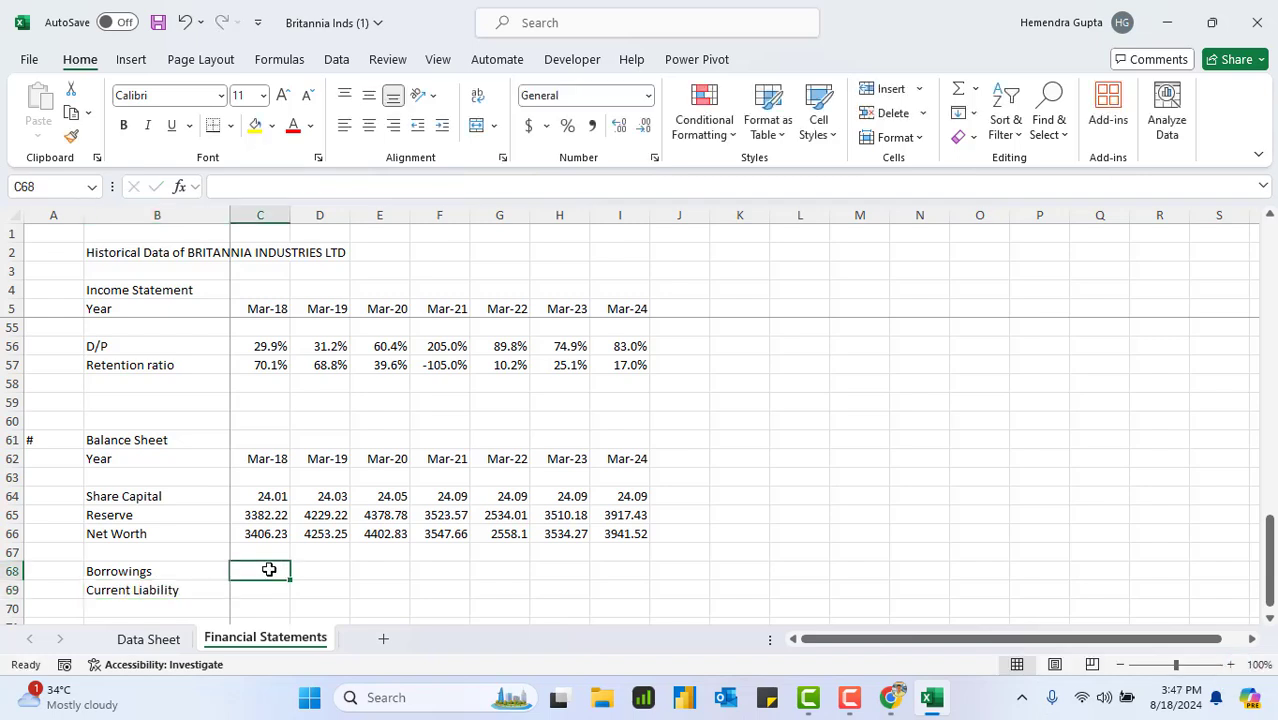
type("=")
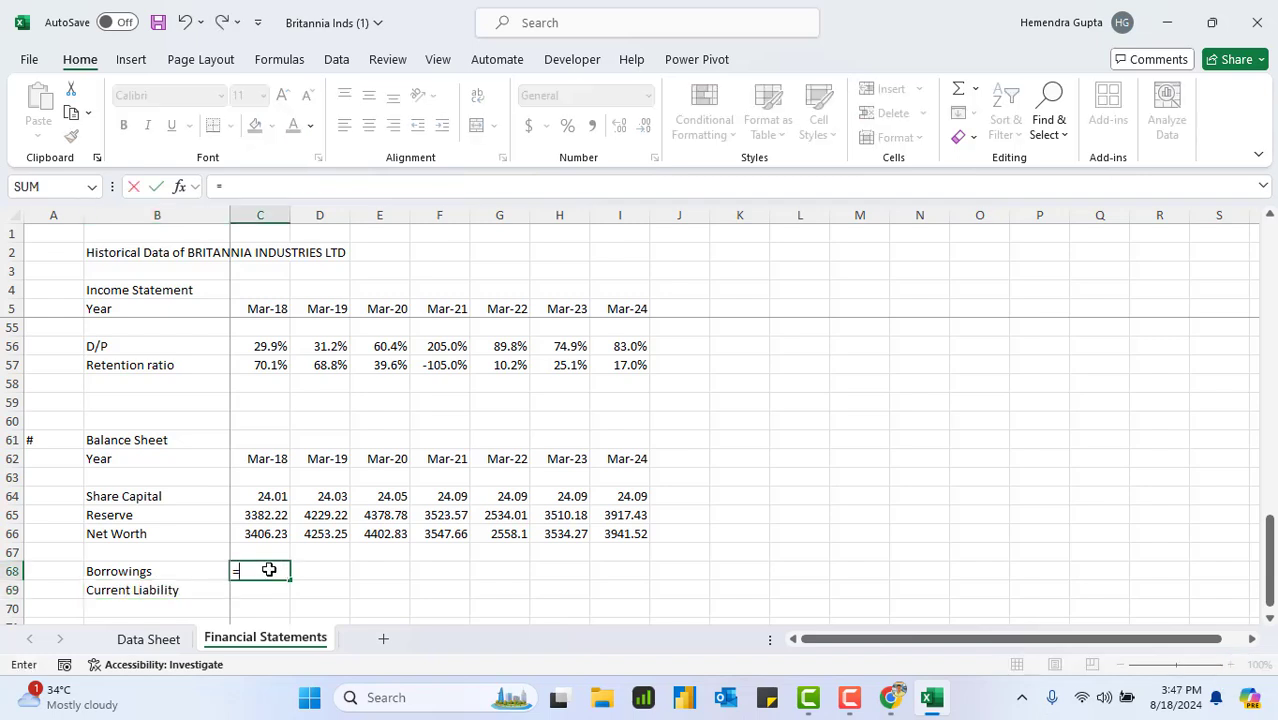
left_click(176, 638)
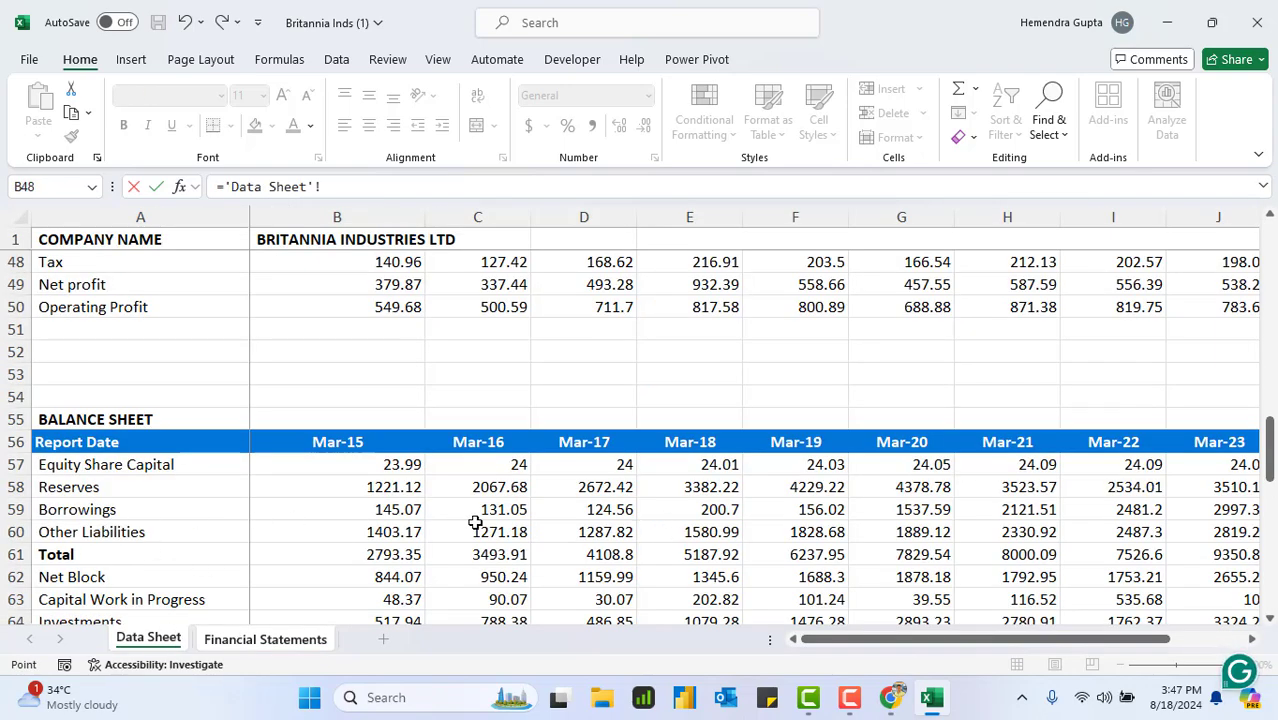
left_click(716, 535)
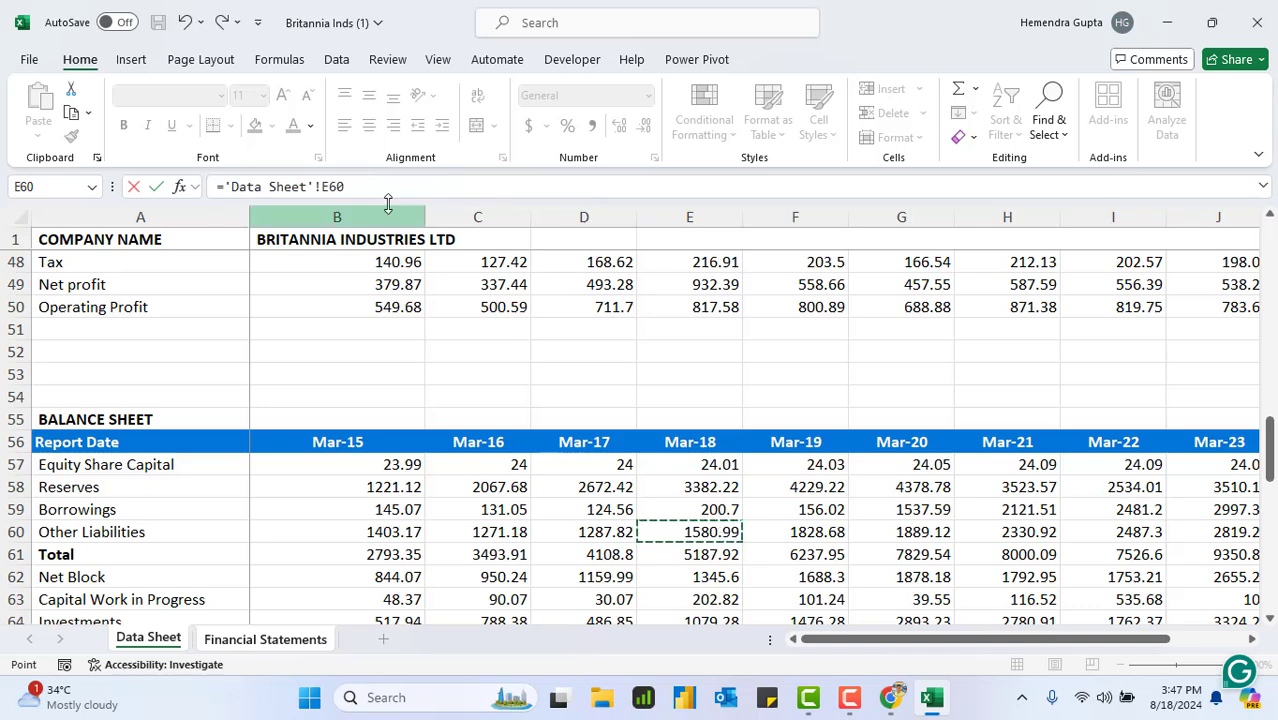
left_click(371, 190)
key("BackSpace")
key("BackSpace")
key("BackSpace")
key("BackSpace")
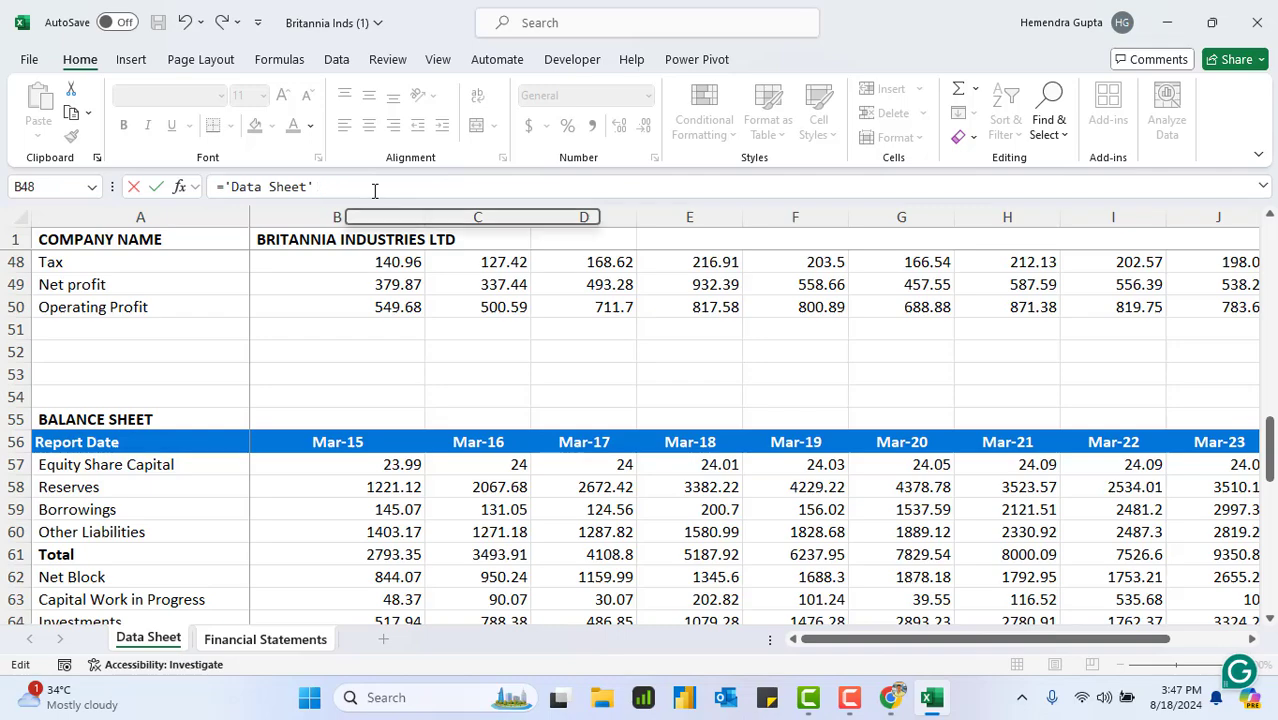
key("Escape")
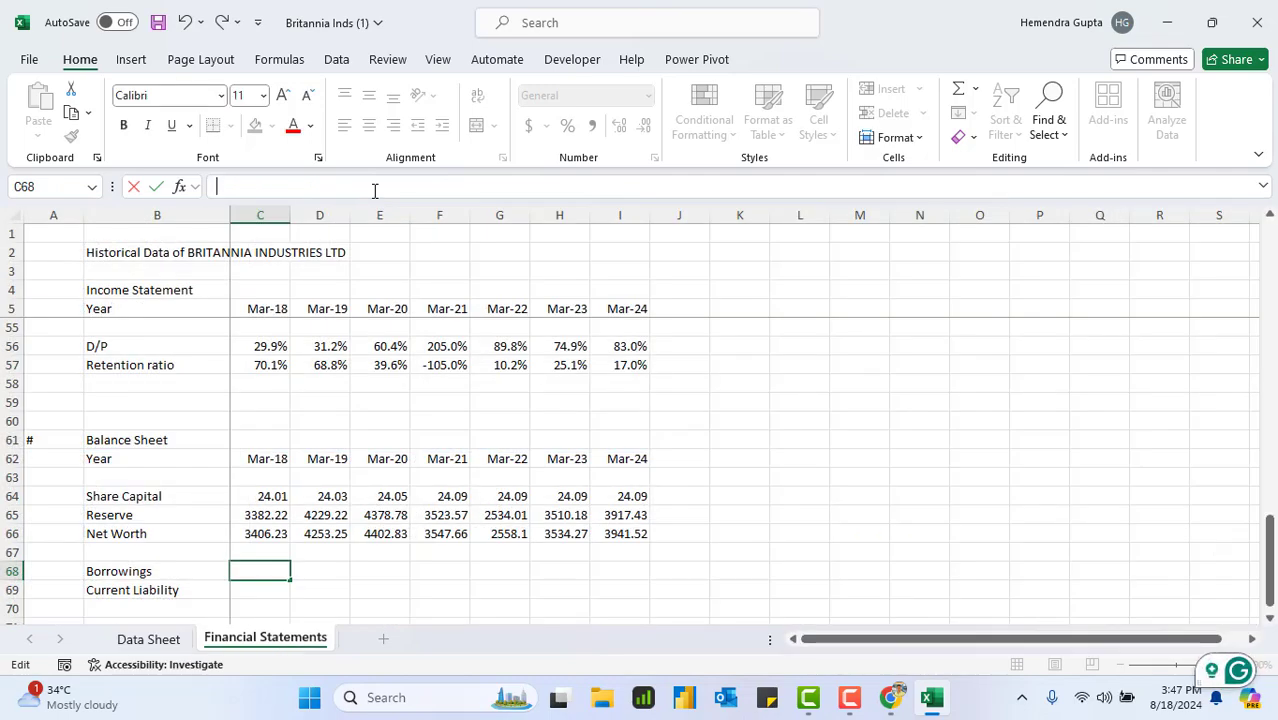
Link the Mar-18 Borrowings value in C68 to the Data Sheet's Borrowings (='Data Sheet'!E59)
type("=")
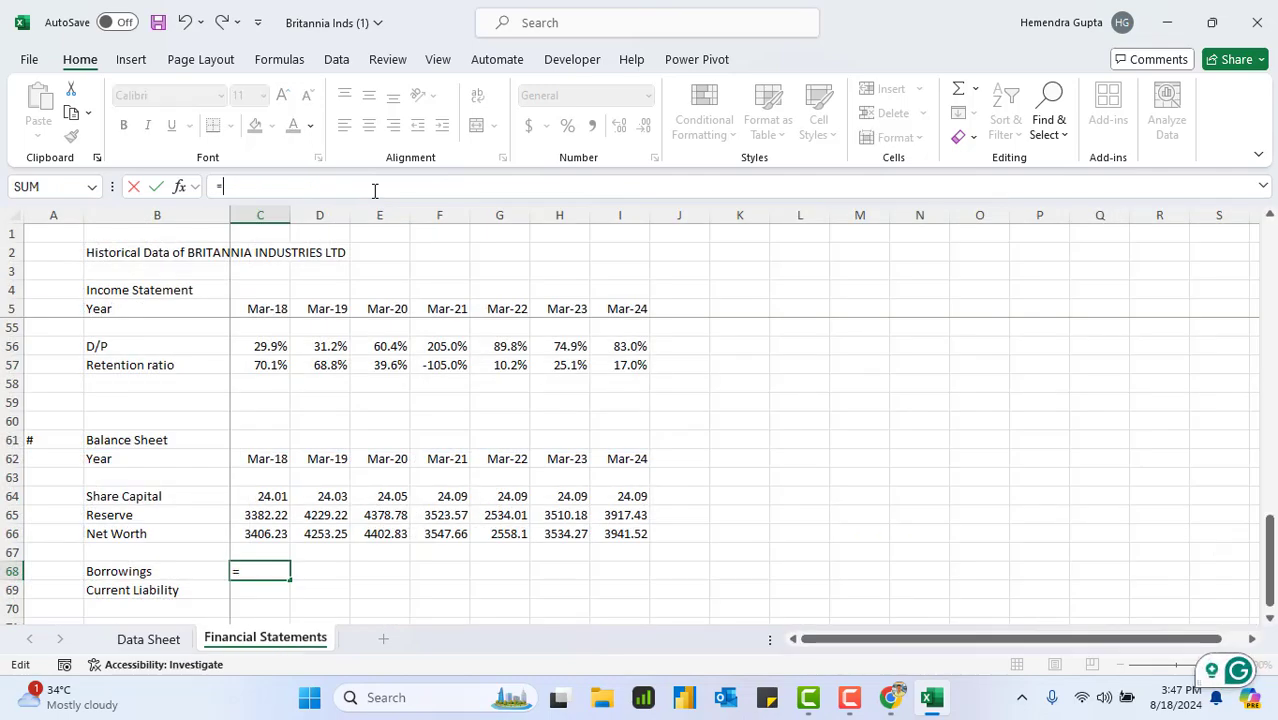
left_click(160, 640)
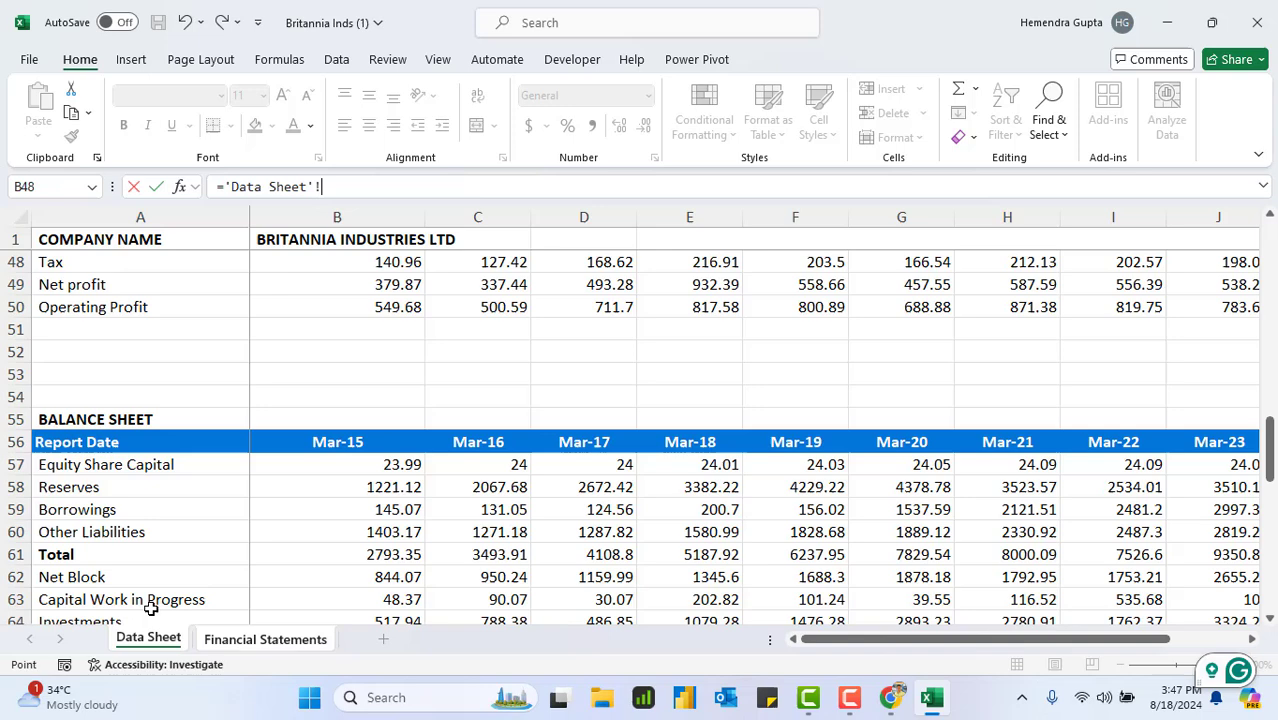
left_click(718, 510)
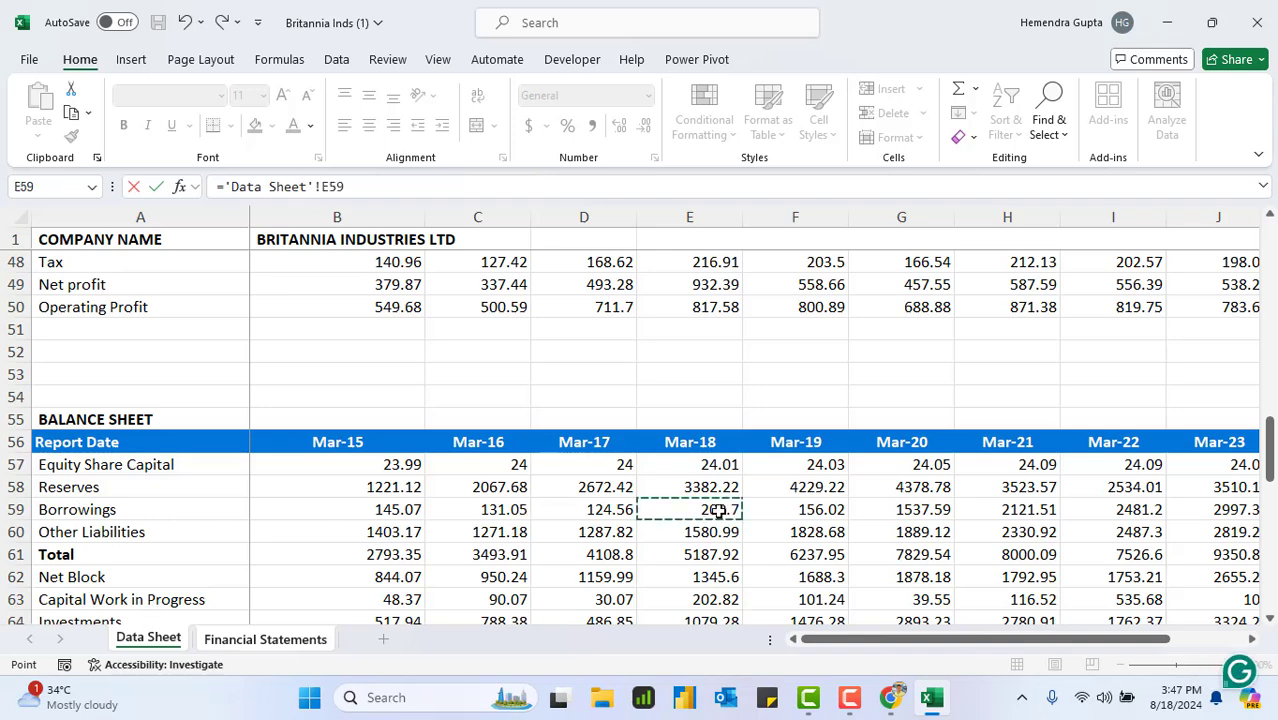
key("Return")
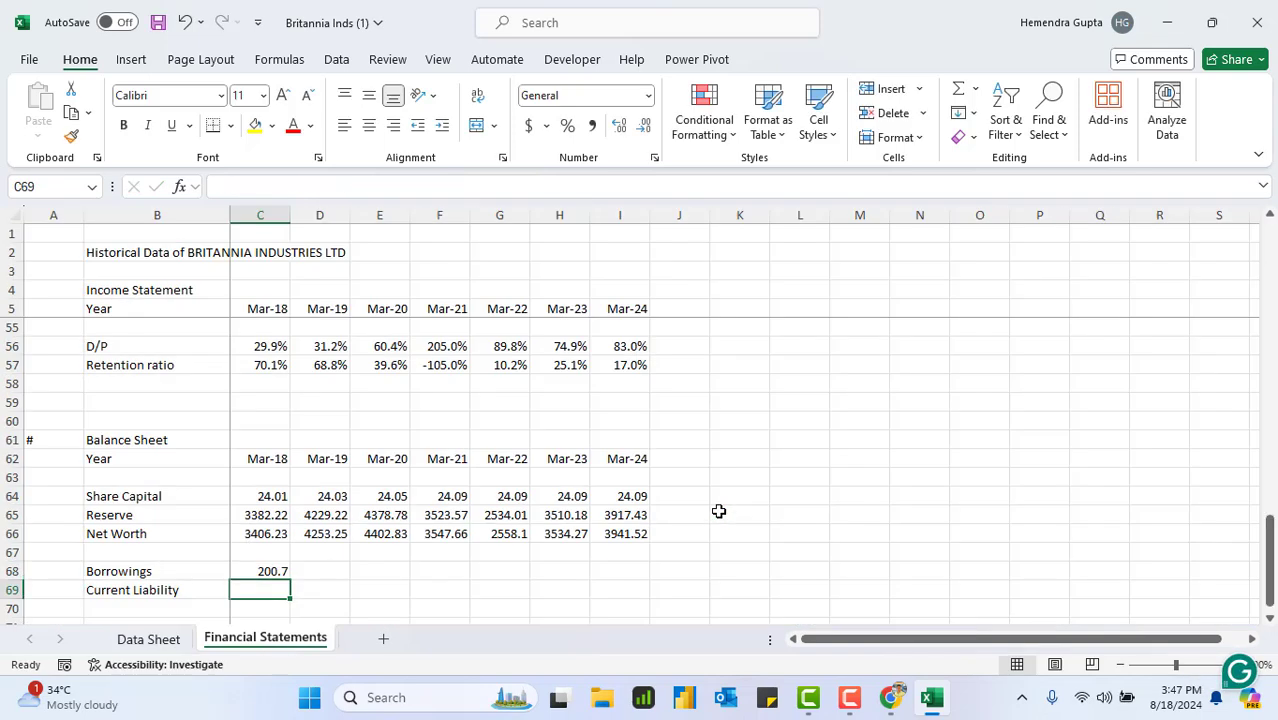
Fill the C68 link across the Borrowings and Current Liability rows from Mar-18 to Mar-24, and check it against the Data Sheet
left_click(278, 566)
left_click_drag(289, 580, 638, 598)
left_click(152, 640)
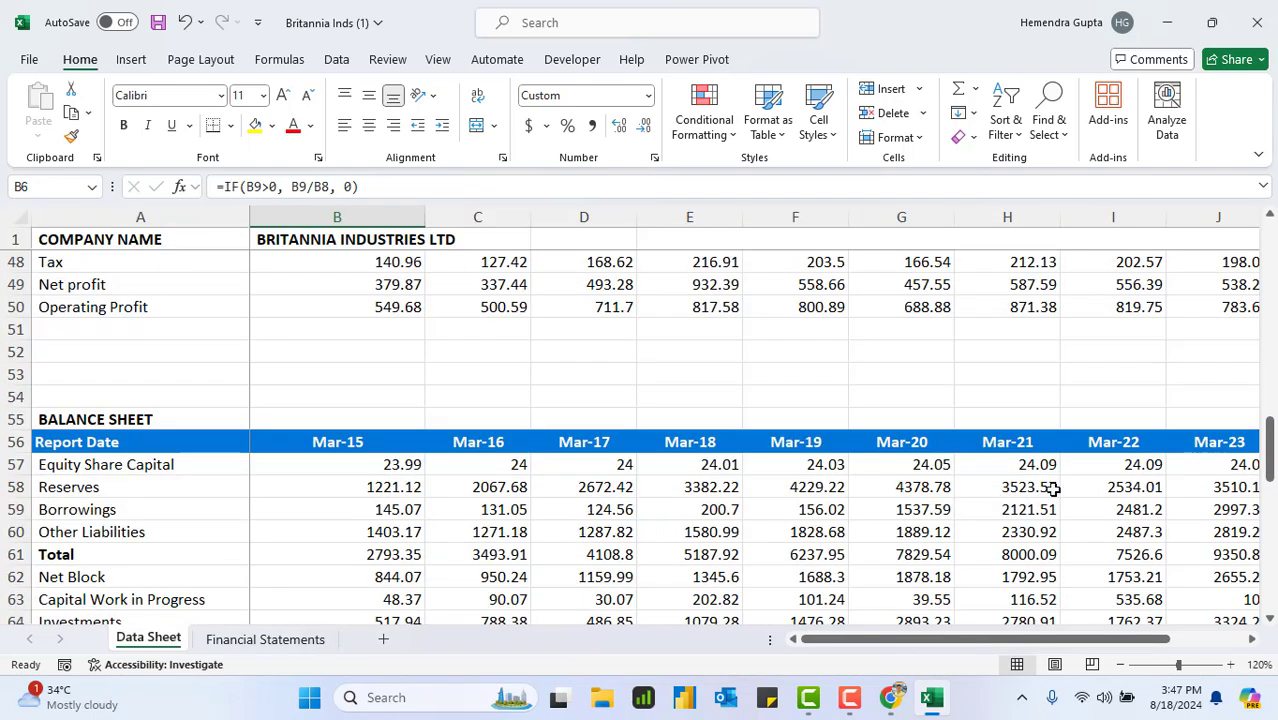
left_click(266, 639)
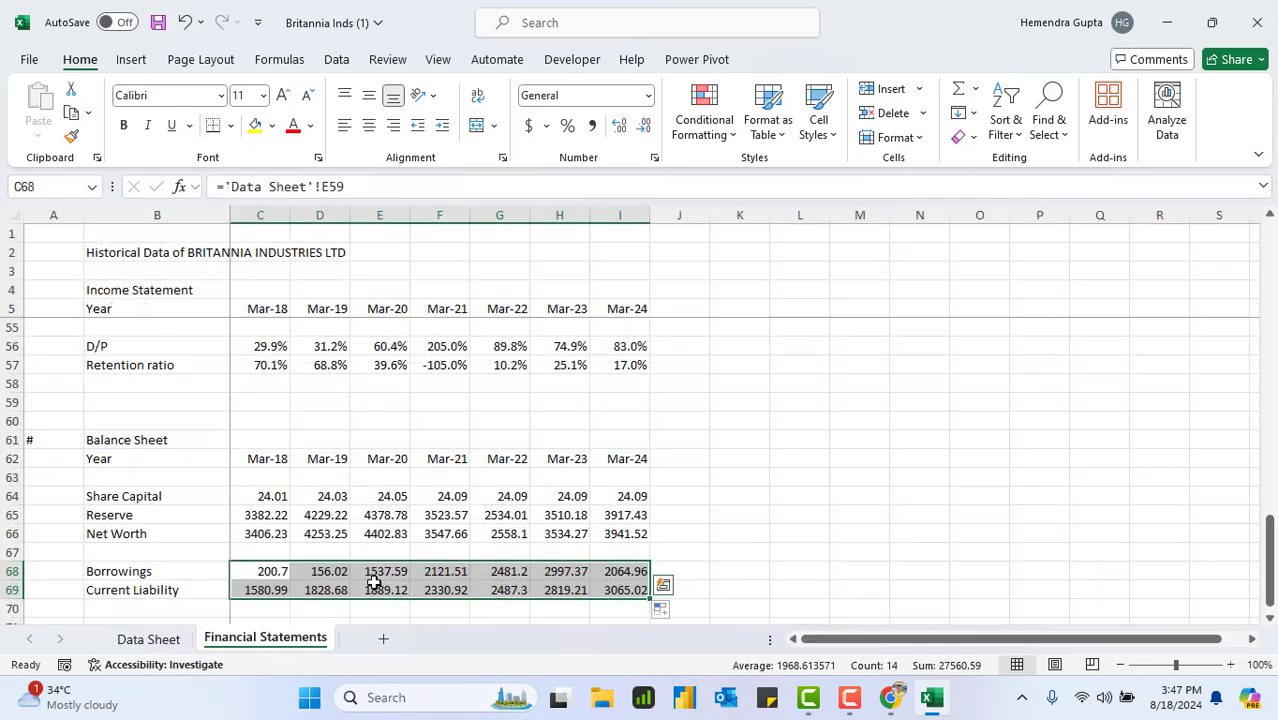
Enter the row label "Total Equity & Liability" in B71, below Current Liability
scroll(1270, 626, "down", 1)
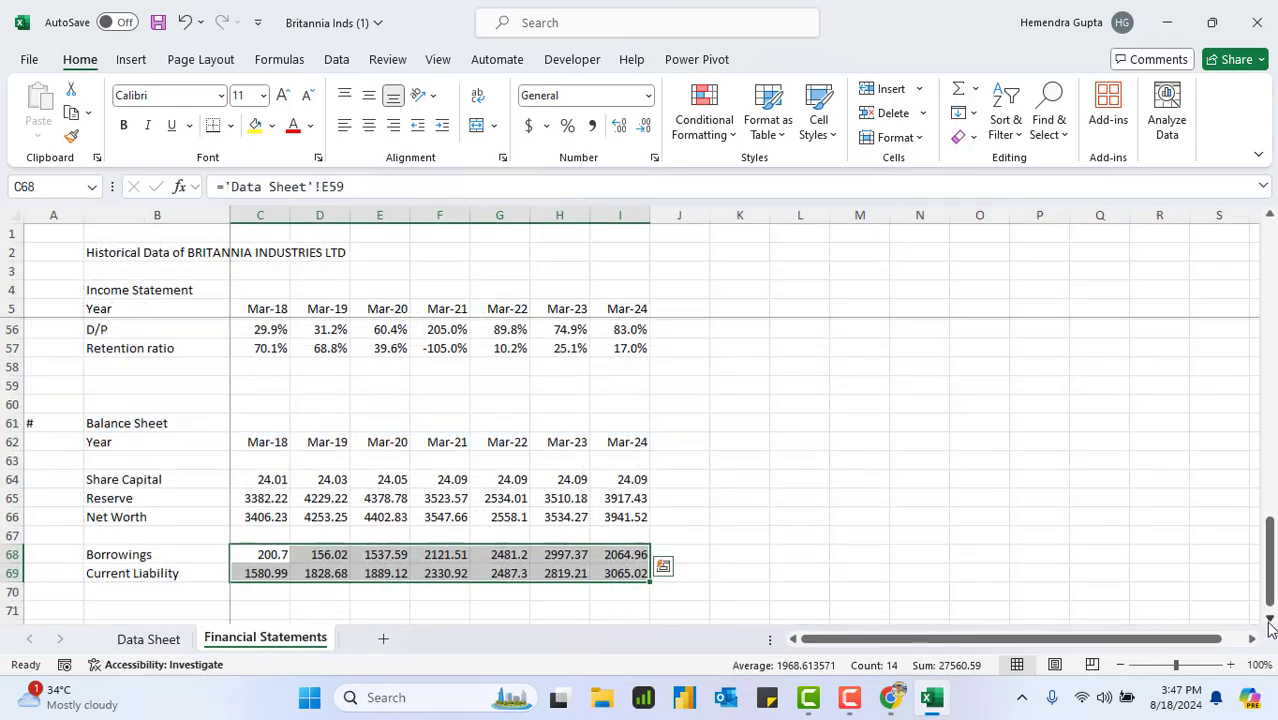
left_click(127, 587)
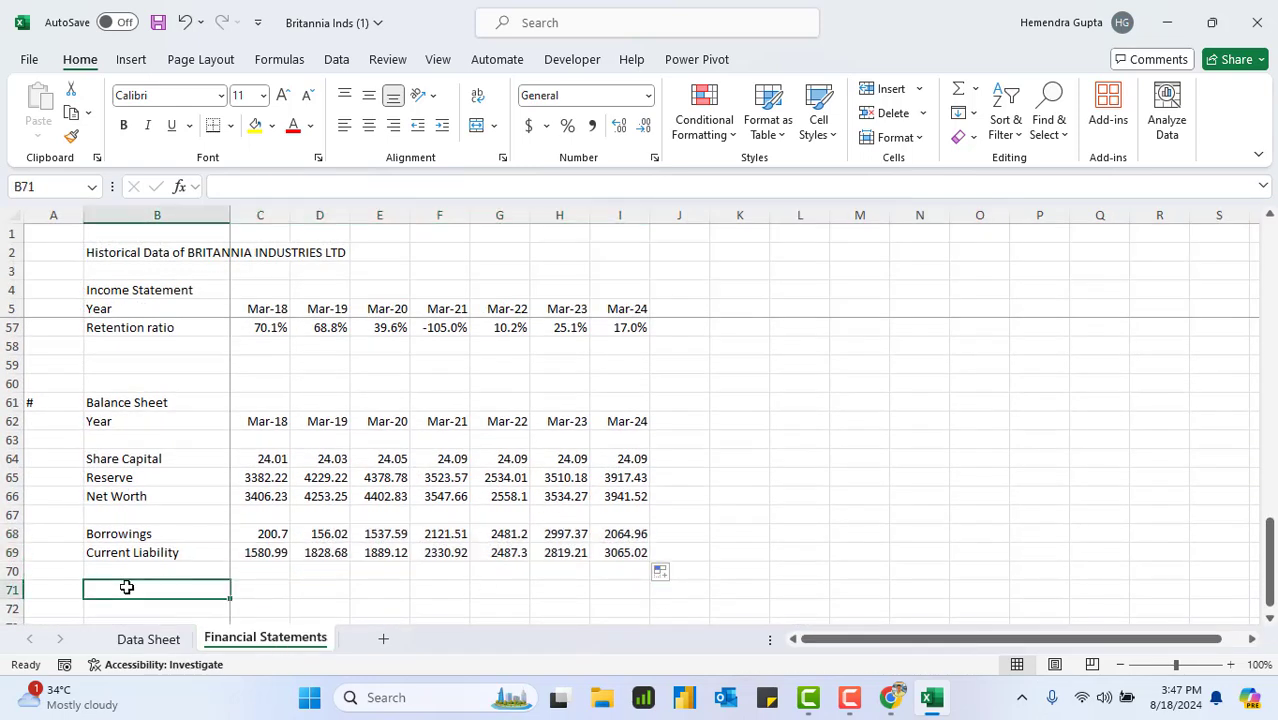
type("Total Equ")
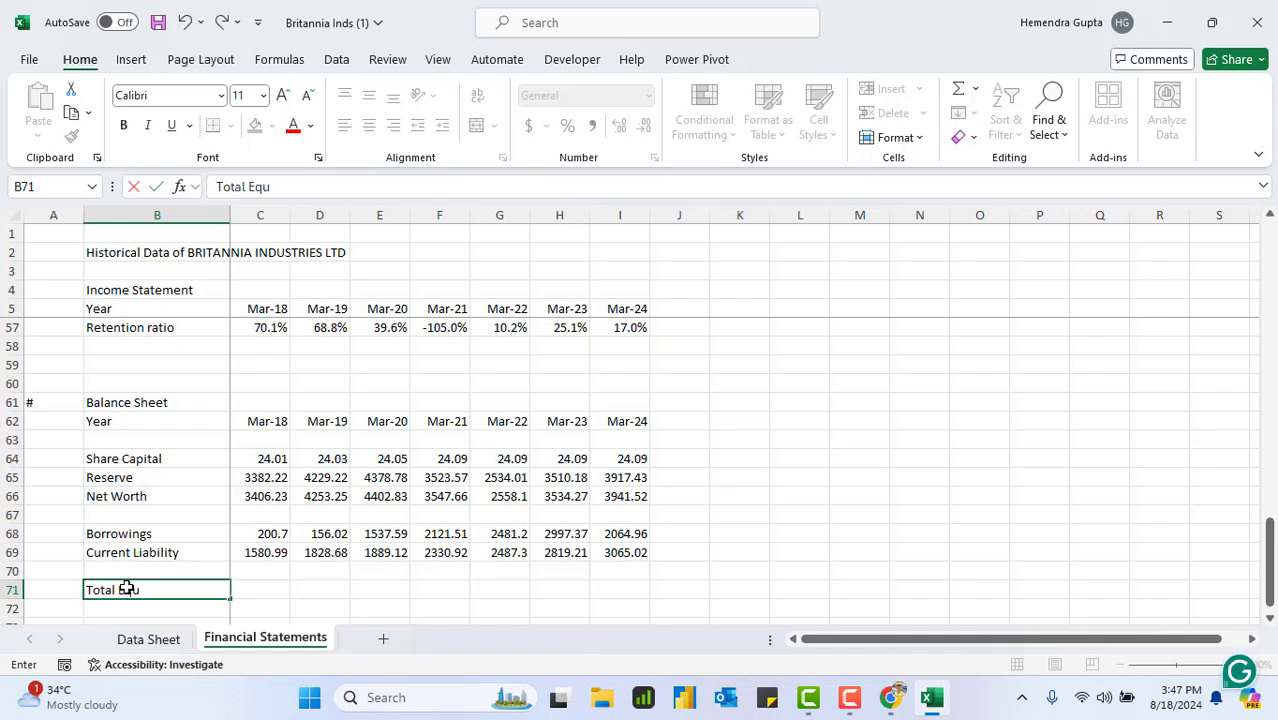
type("ity & Liability")
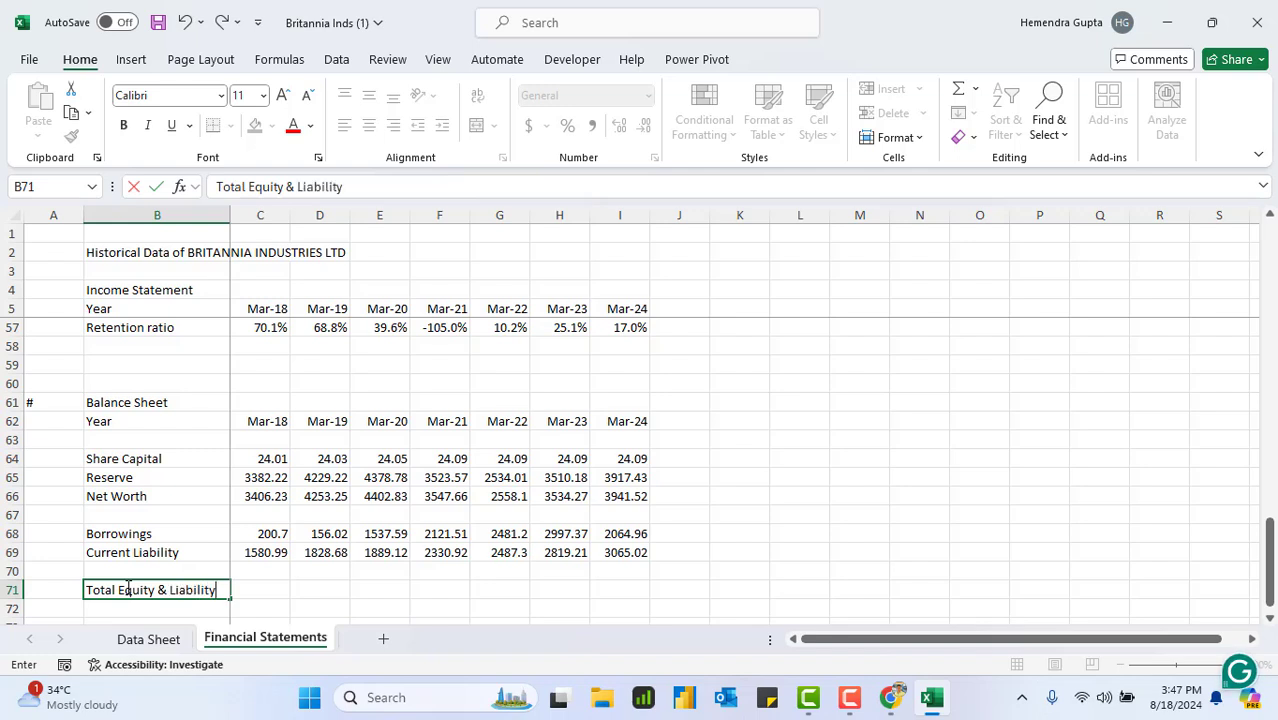
Sum Net Worth, Borrowings and Current Liability in C71 (=C66+C68+C69) and fill the formula from Mar-18 to Mar-24
left_click(260, 589)
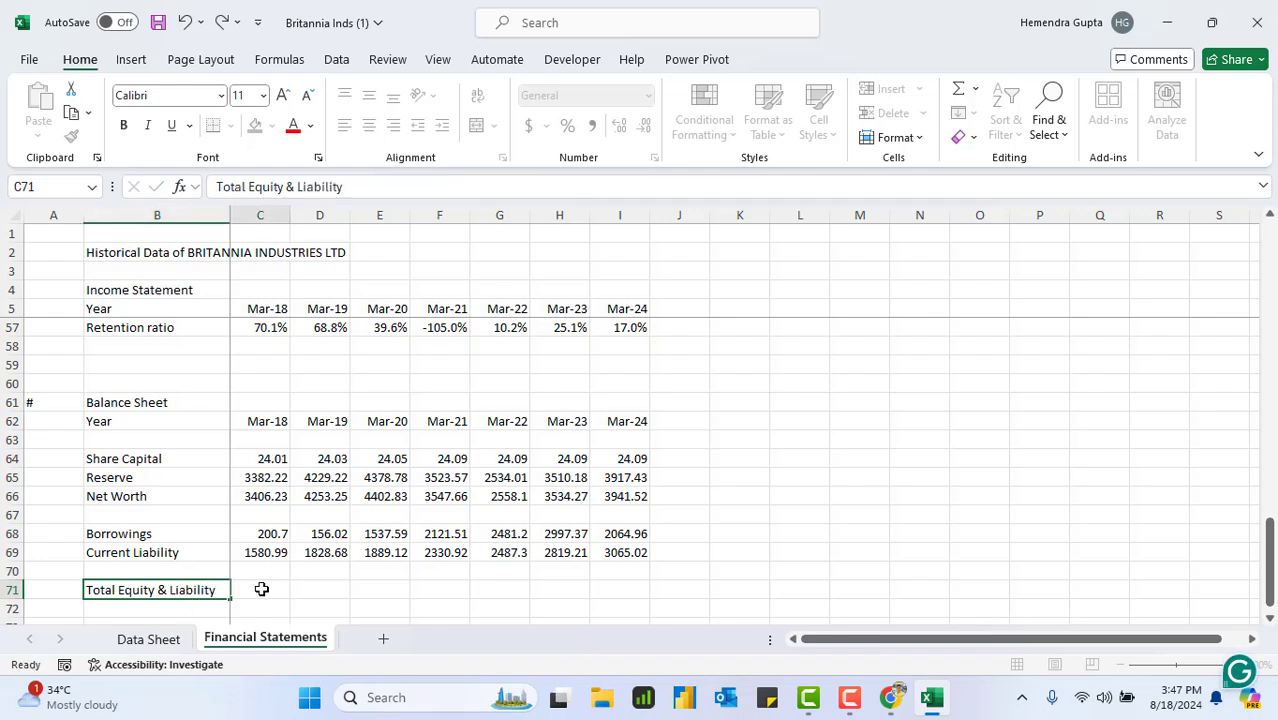
type("=")
left_click(260, 496)
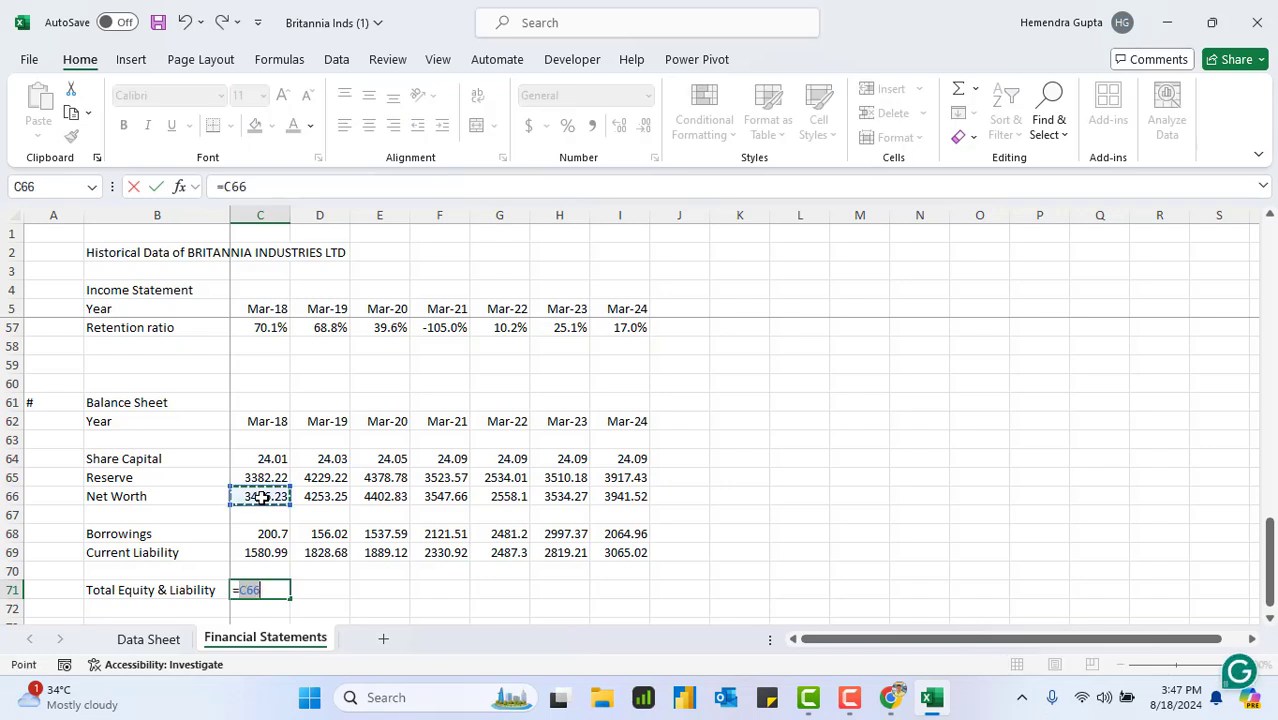
type("+")
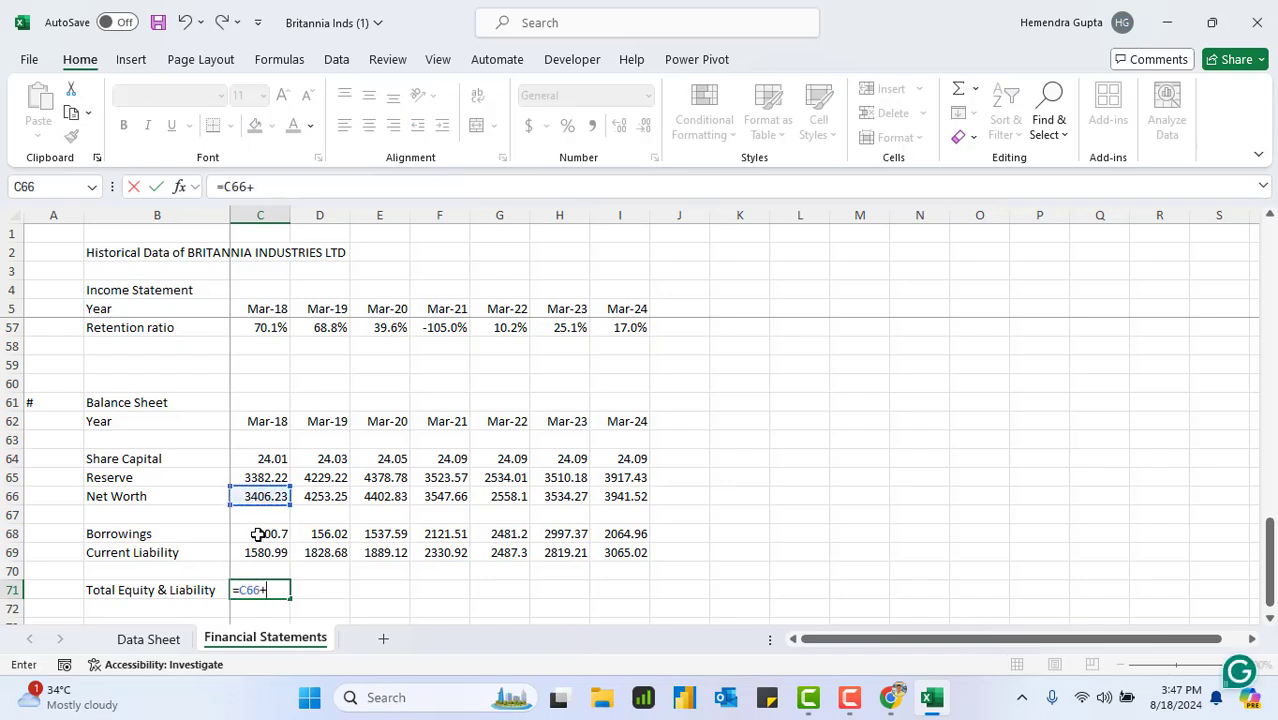
left_click(258, 533)
type("+")
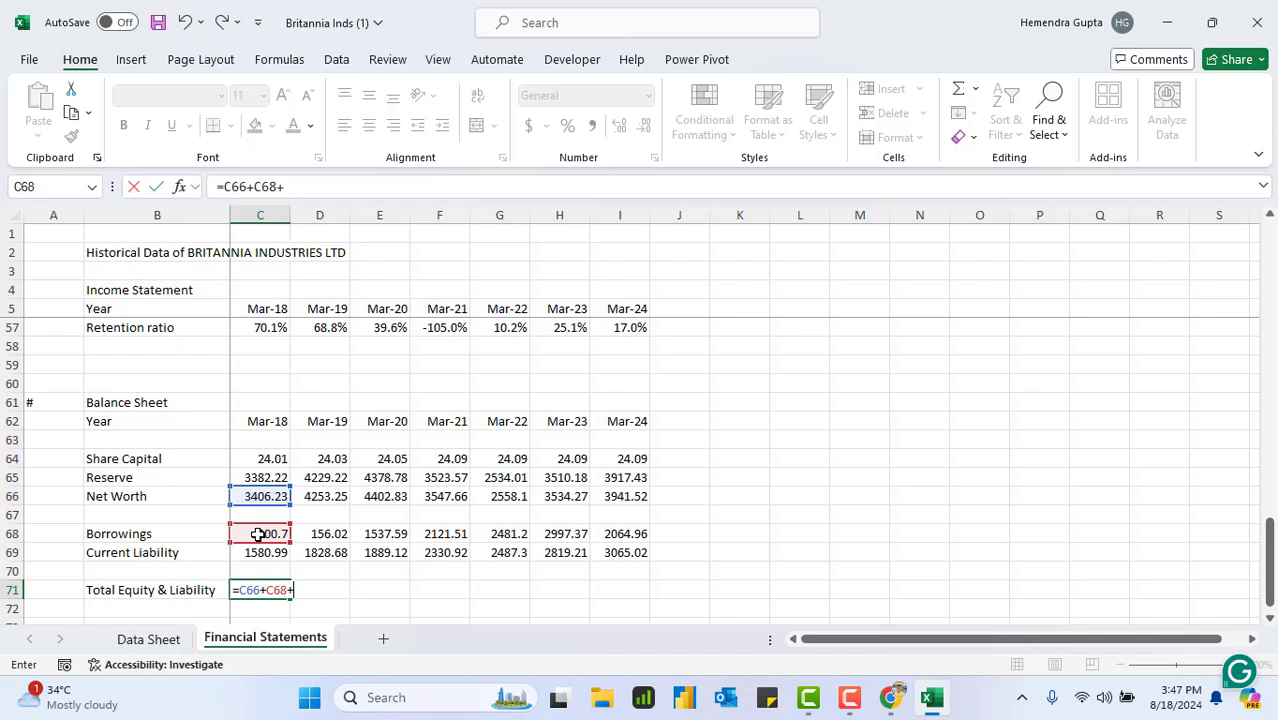
left_click(263, 552)
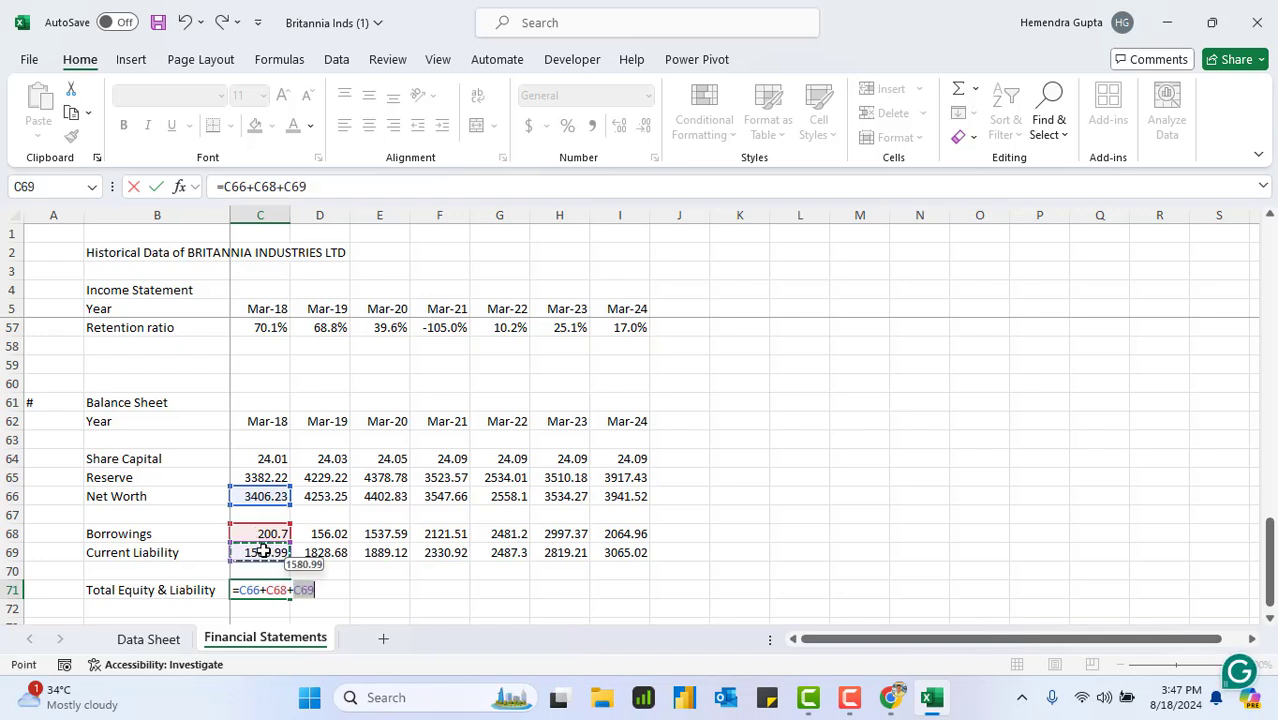
key("Return")
left_click(265, 590)
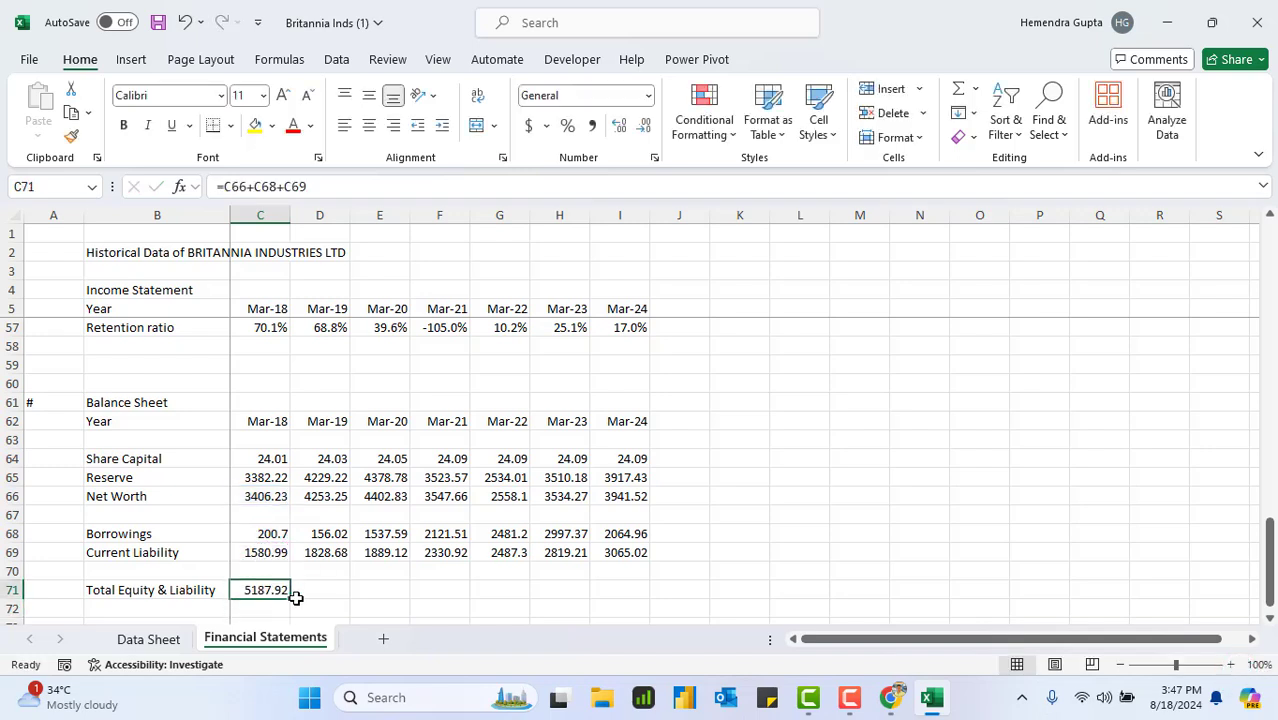
left_click_drag(295, 597, 640, 598)
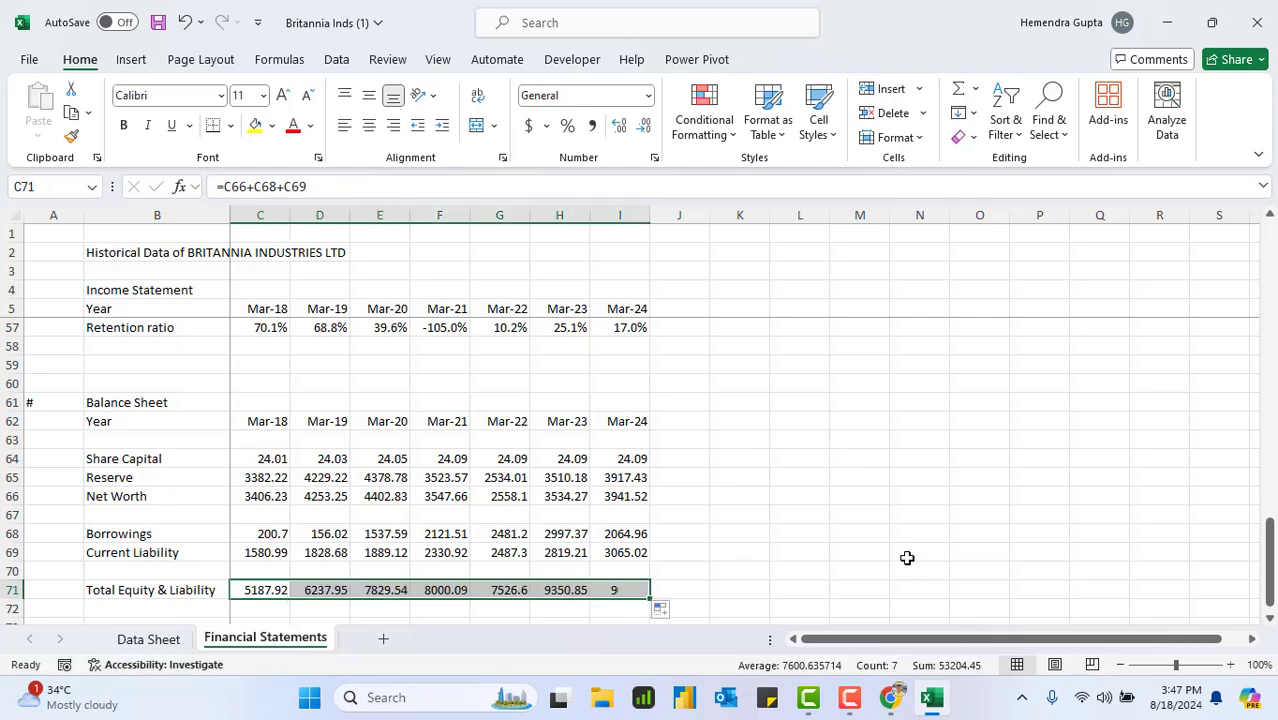
Enter the row label "Long Term Assets" in B74, below the Total Equity & Liability row
left_click(1270, 620)
left_click(1270, 620)
left_click(1270, 620)
left_click(1270, 620)
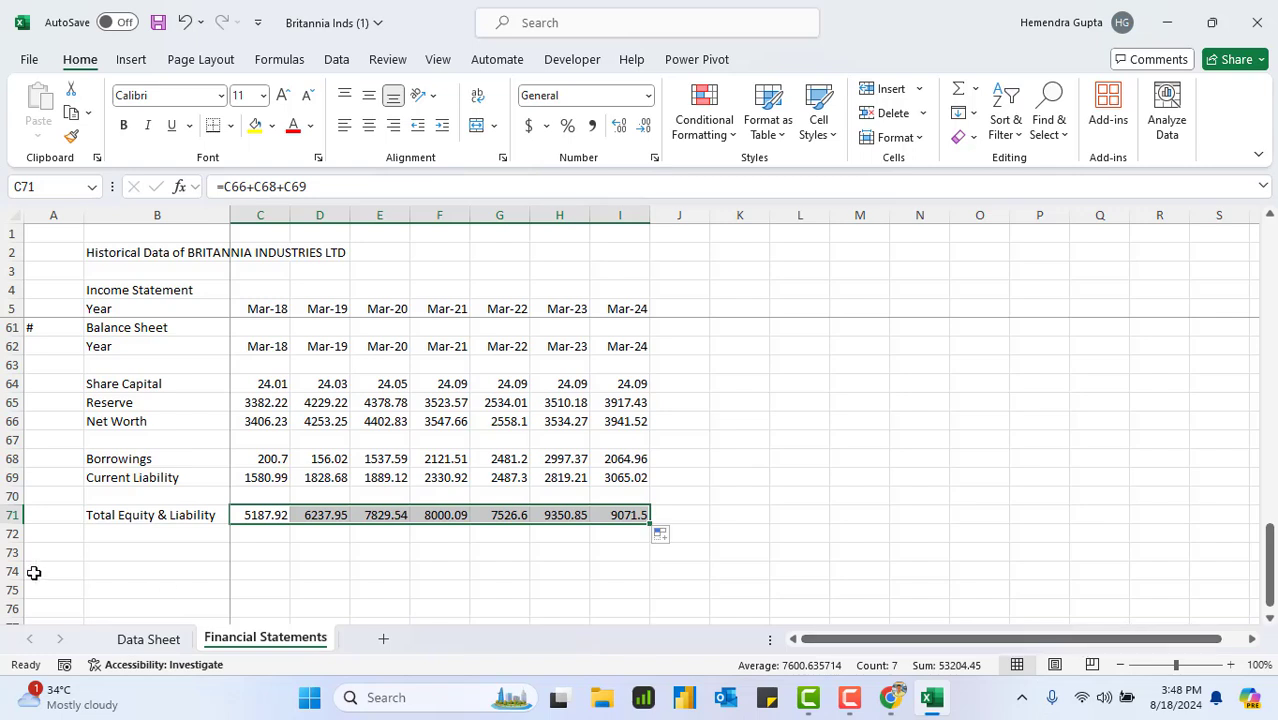
left_click(97, 566)
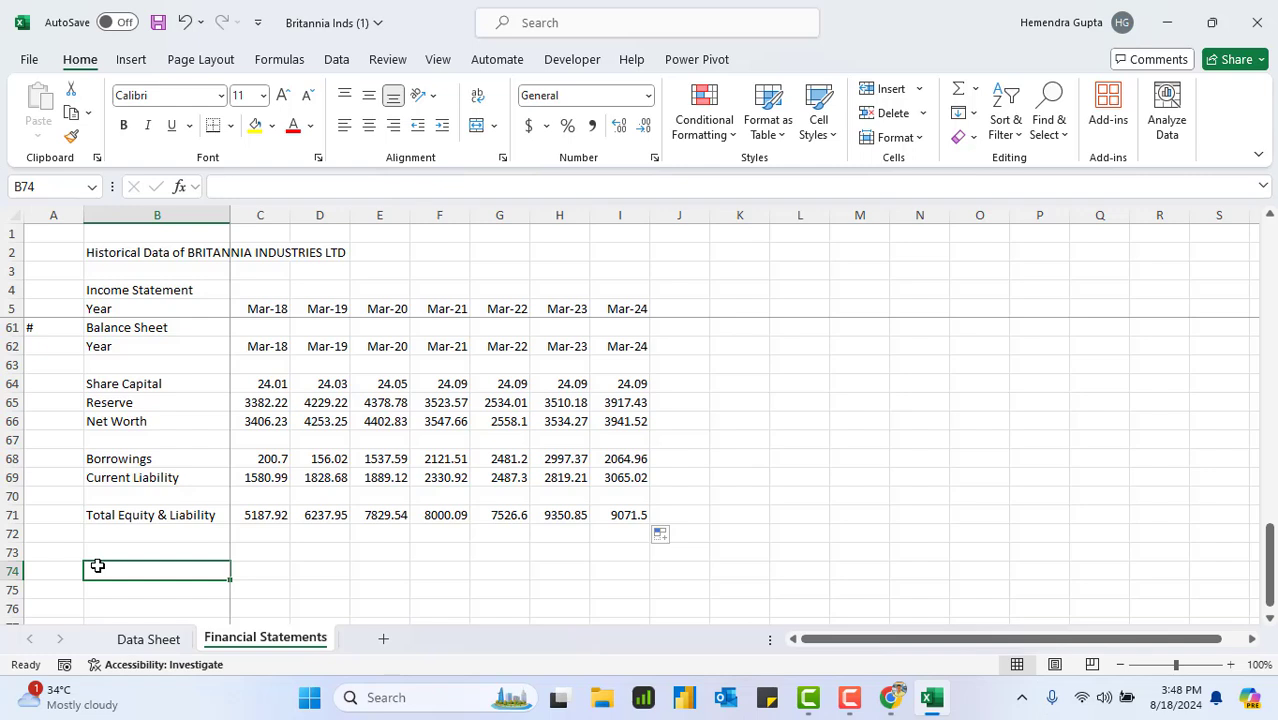
type("Long Term Assets")
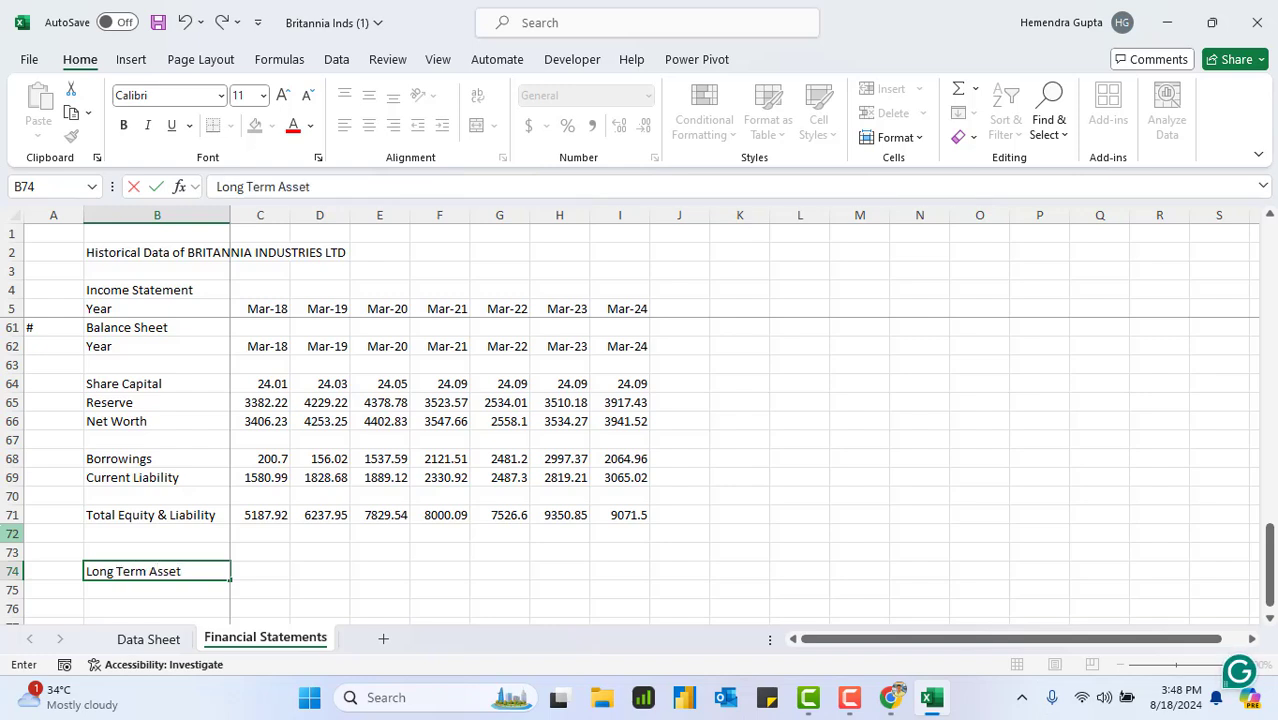
Start the Mar-18 Long Term Assets formula in C74 with a reference to the Data Sheet's balance sheet asset rows
left_click(245, 565)
type("=")
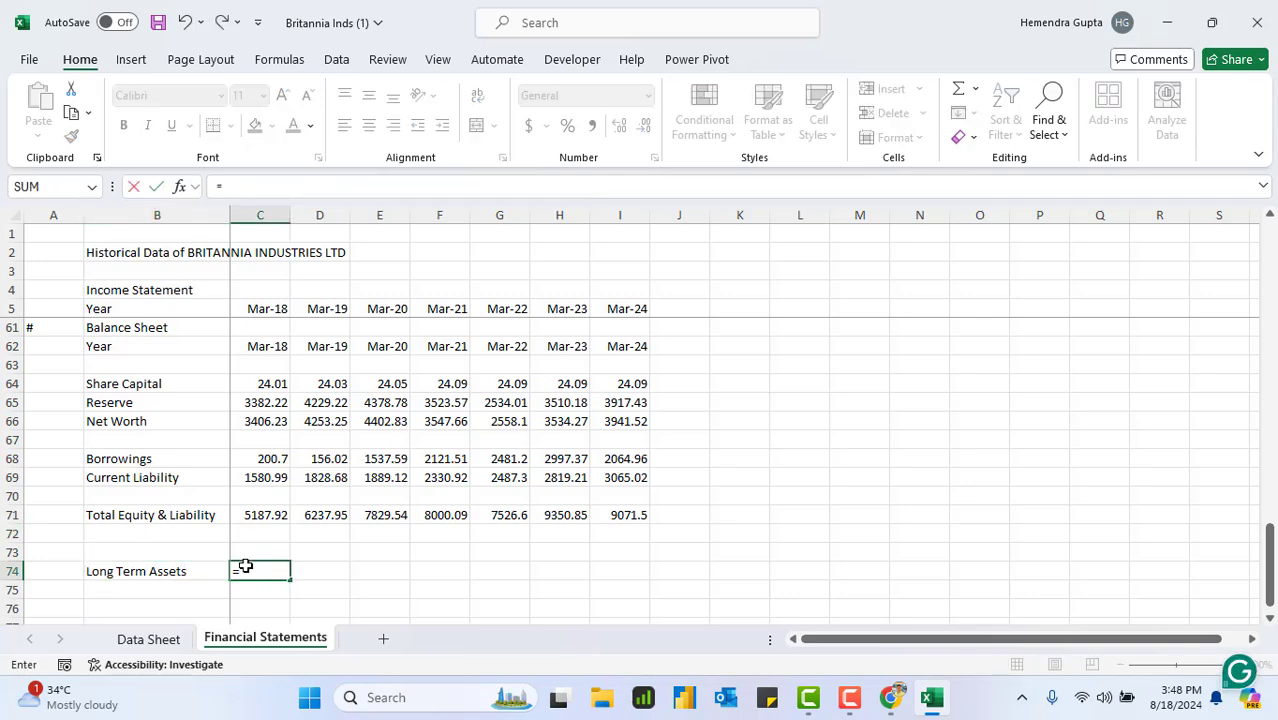
left_click(152, 639)
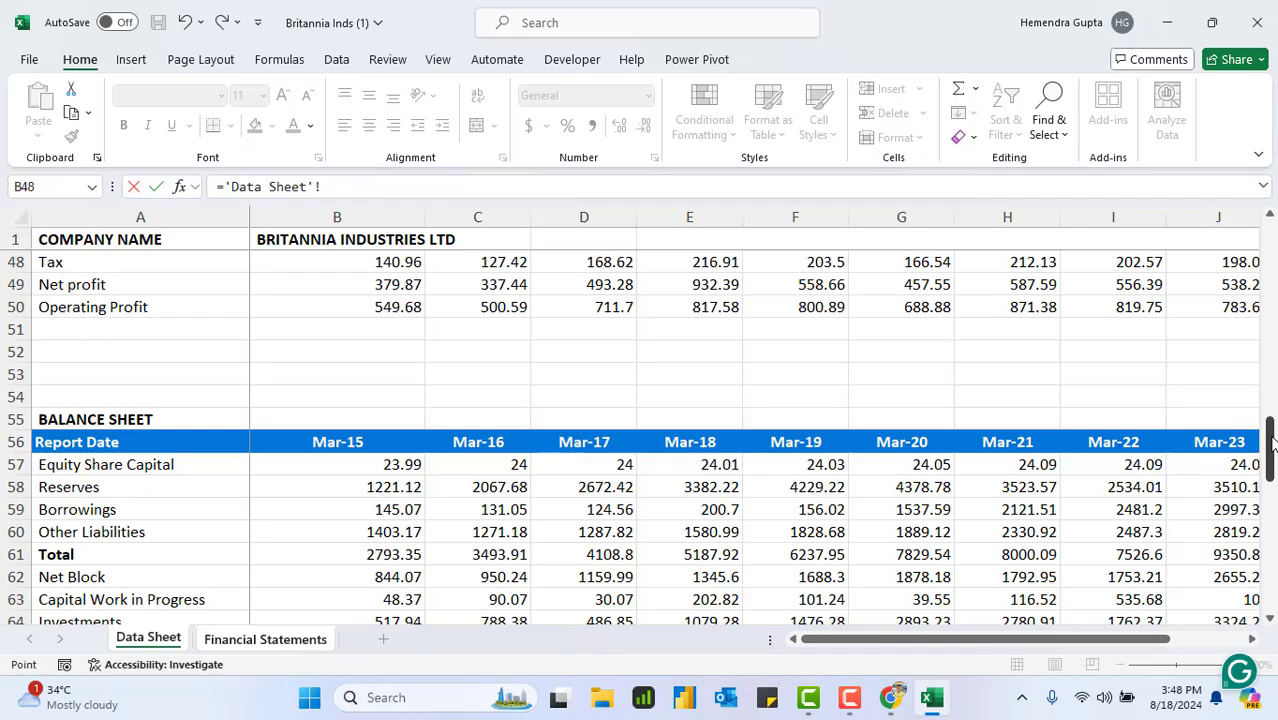
left_click_drag(1268, 458, 1272, 478)
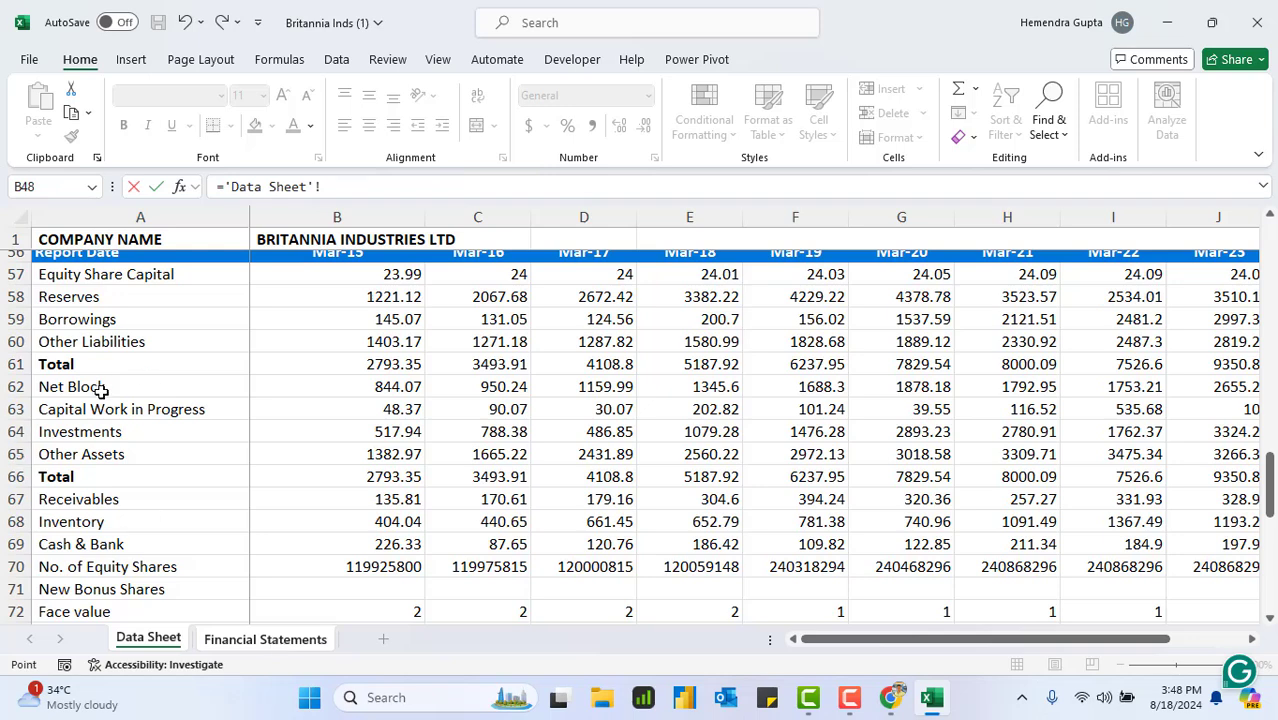
Complete the Mar-18 formula in C74 as the sum of the Data Sheet's Net Block and Capital Work in Progress (E62+E63)
left_click(719, 386)
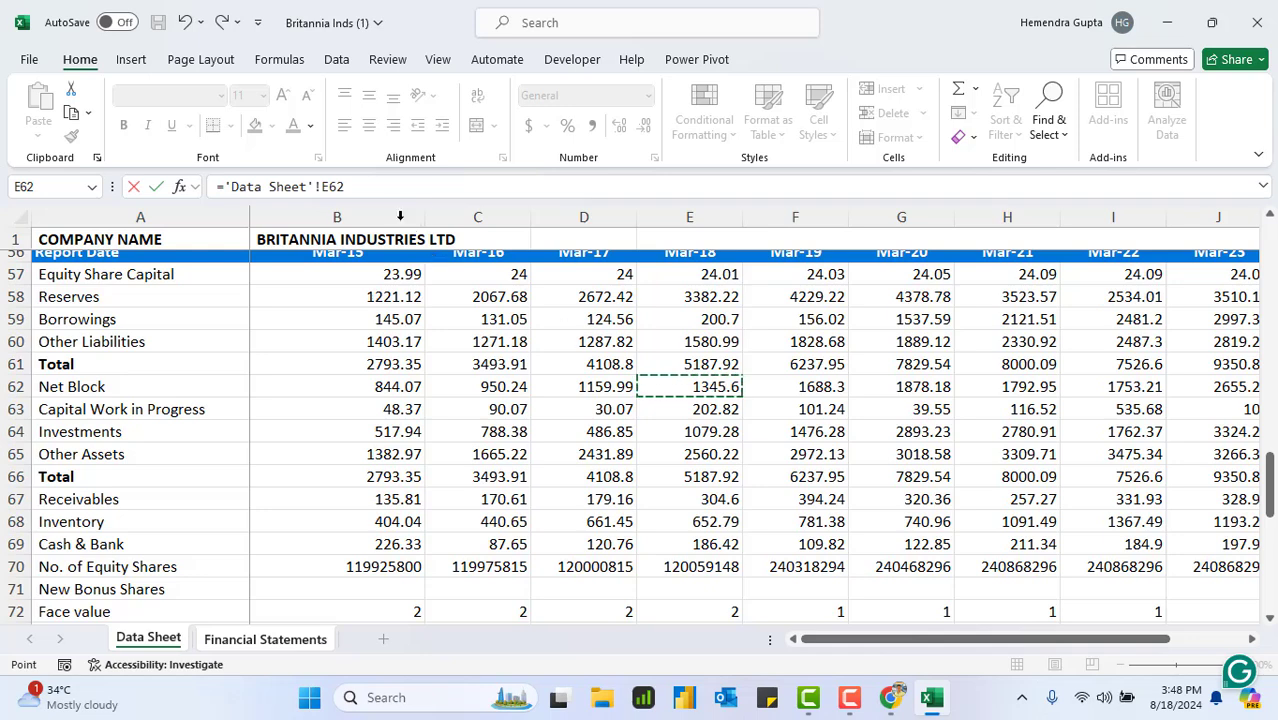
left_click(361, 186)
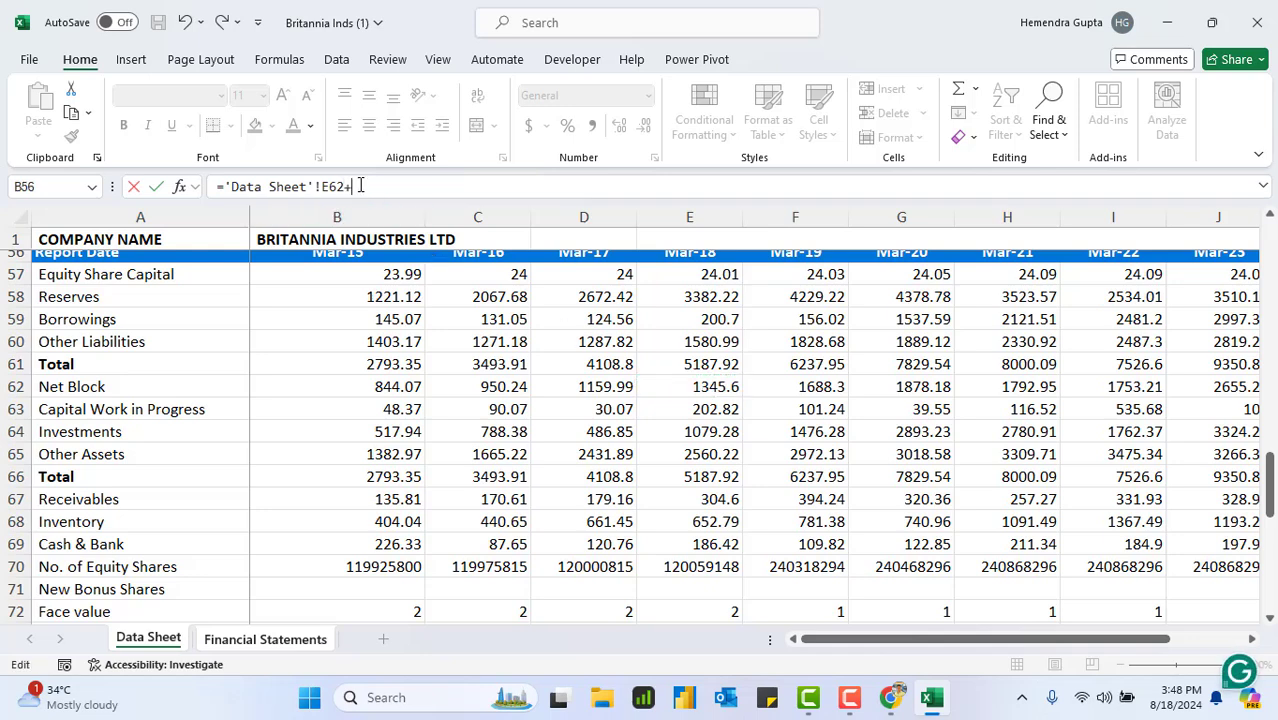
type("+")
left_click(727, 413)
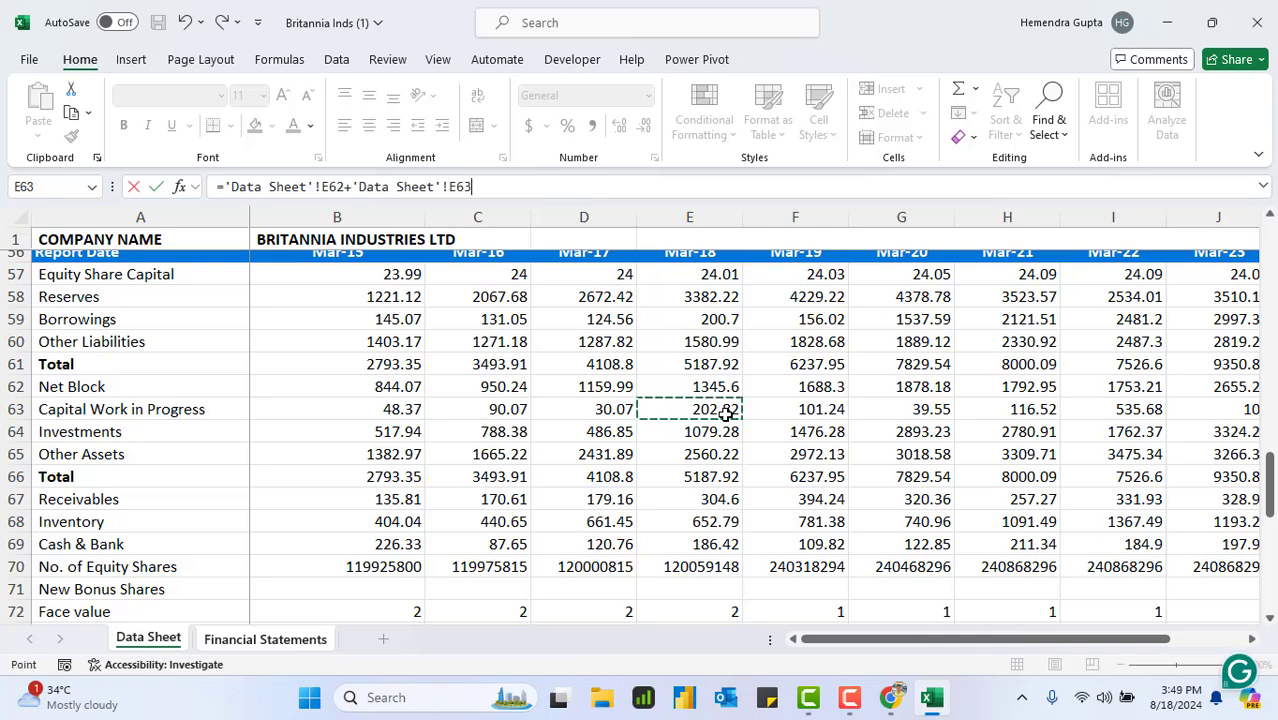
key("Return")
Replace the row label in B74 with "Fixed Assets"
left_click(149, 574)
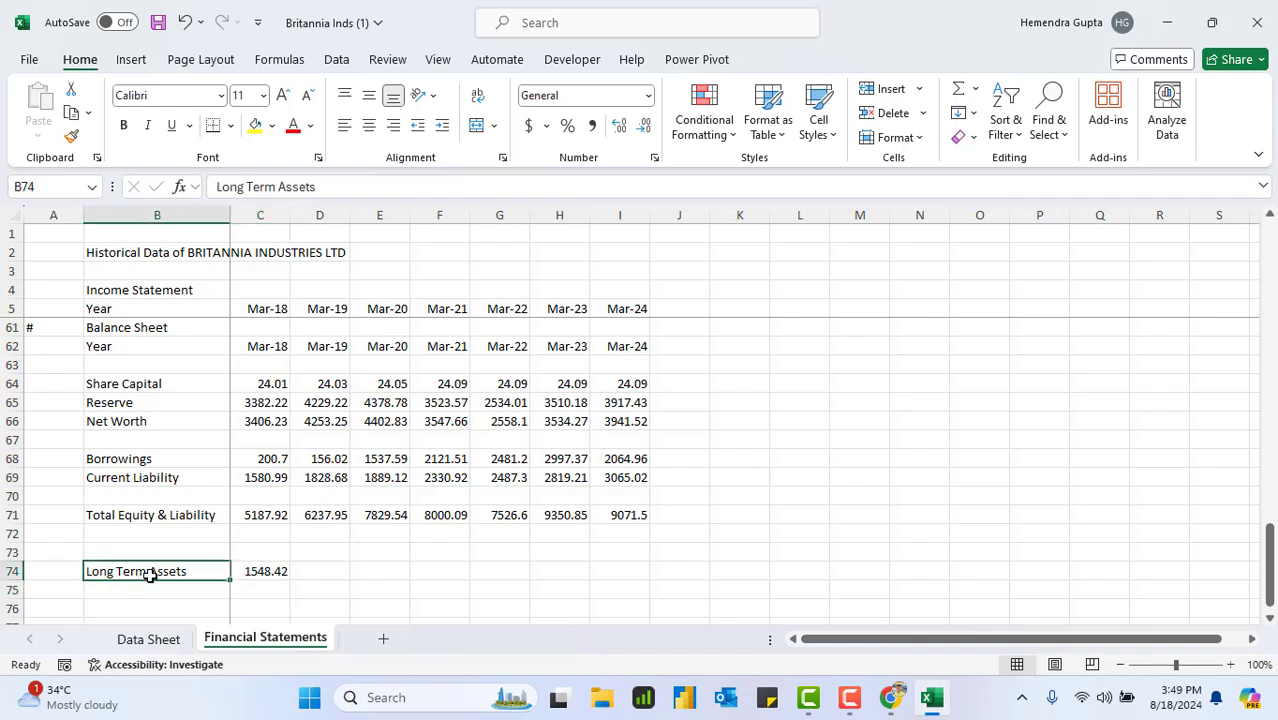
left_click(324, 186)
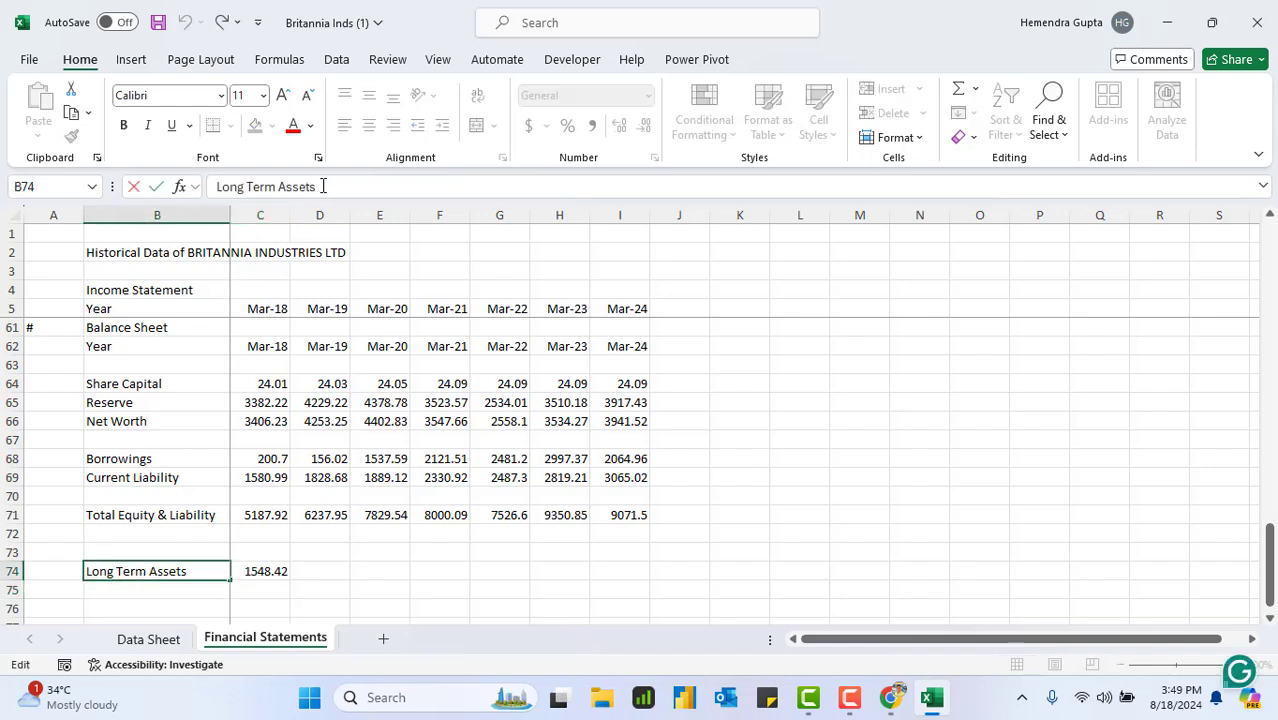
key("BackSpace")
key("BackSpace")
key("BackSpace")
key("BackSpace")
key("BackSpace")
key("BackSpace")
key("BackSpace")
key("BackSpace")
key("BackSpace")
key("BackSpace")
key("BackSpace")
key("BackSpace")
key("BackSpace")
key("BackSpace")
key("BackSpace")
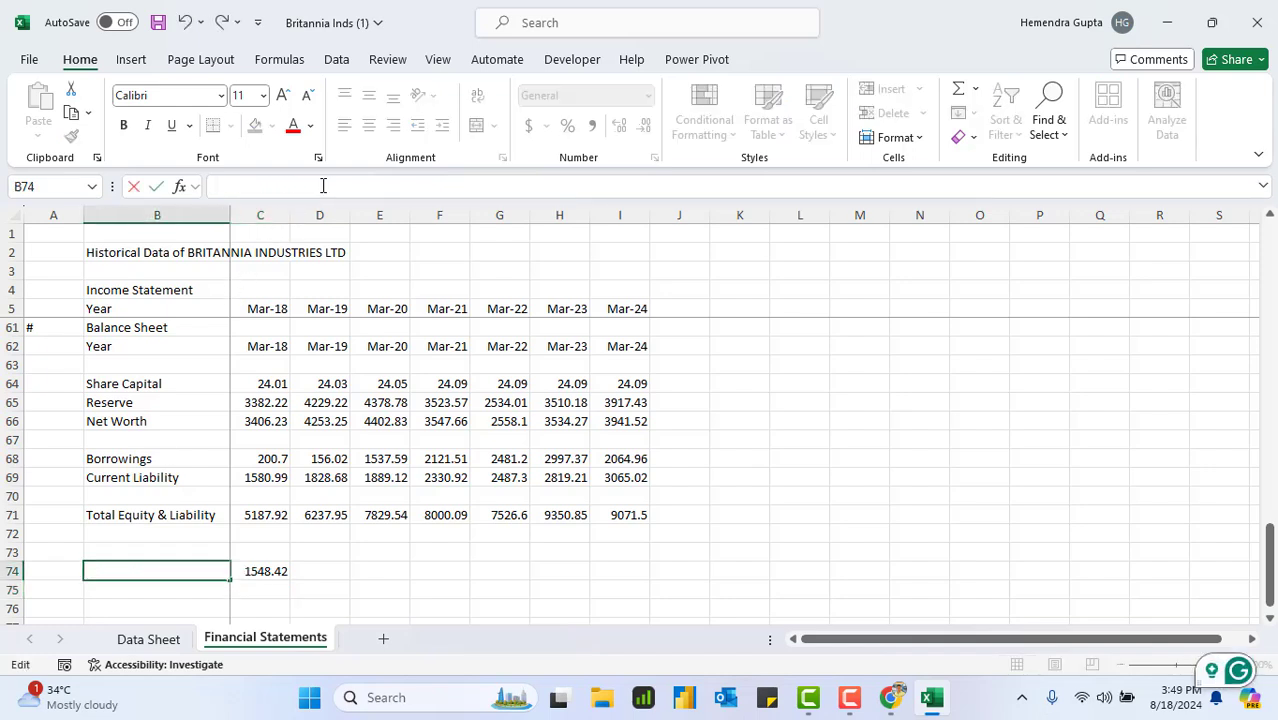
type("Fixed Assets")
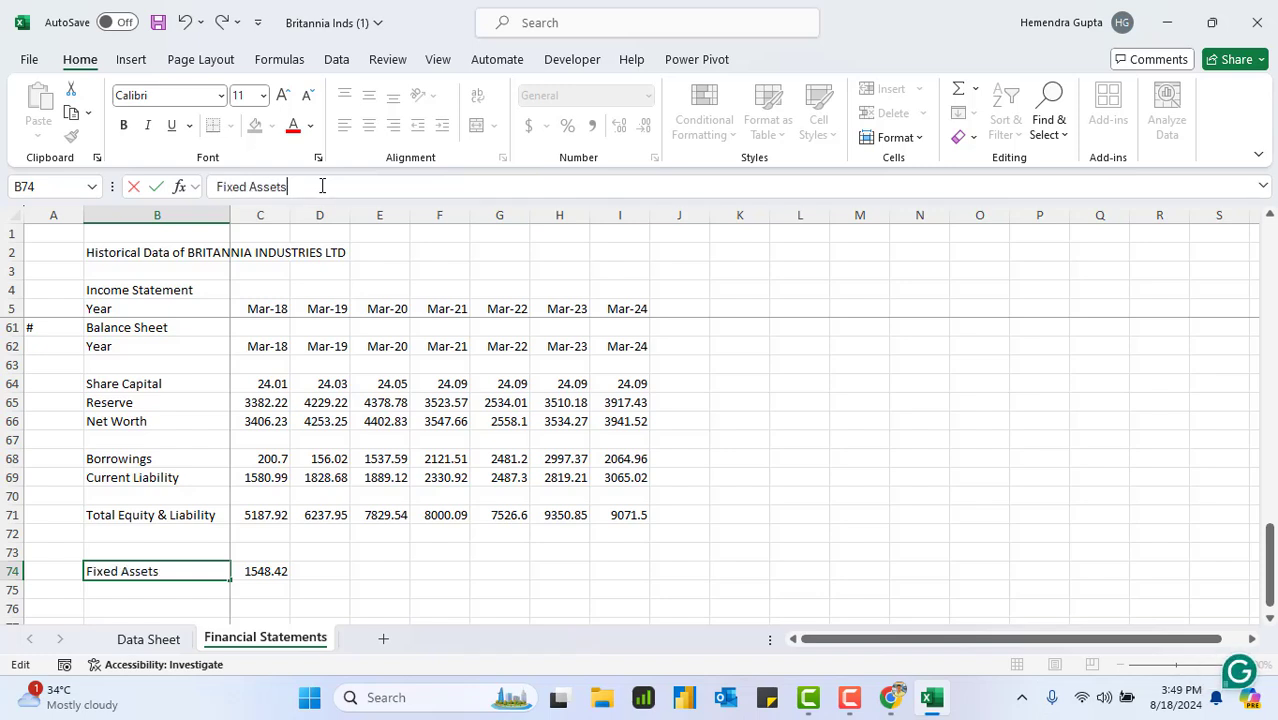
left_click(322, 570)
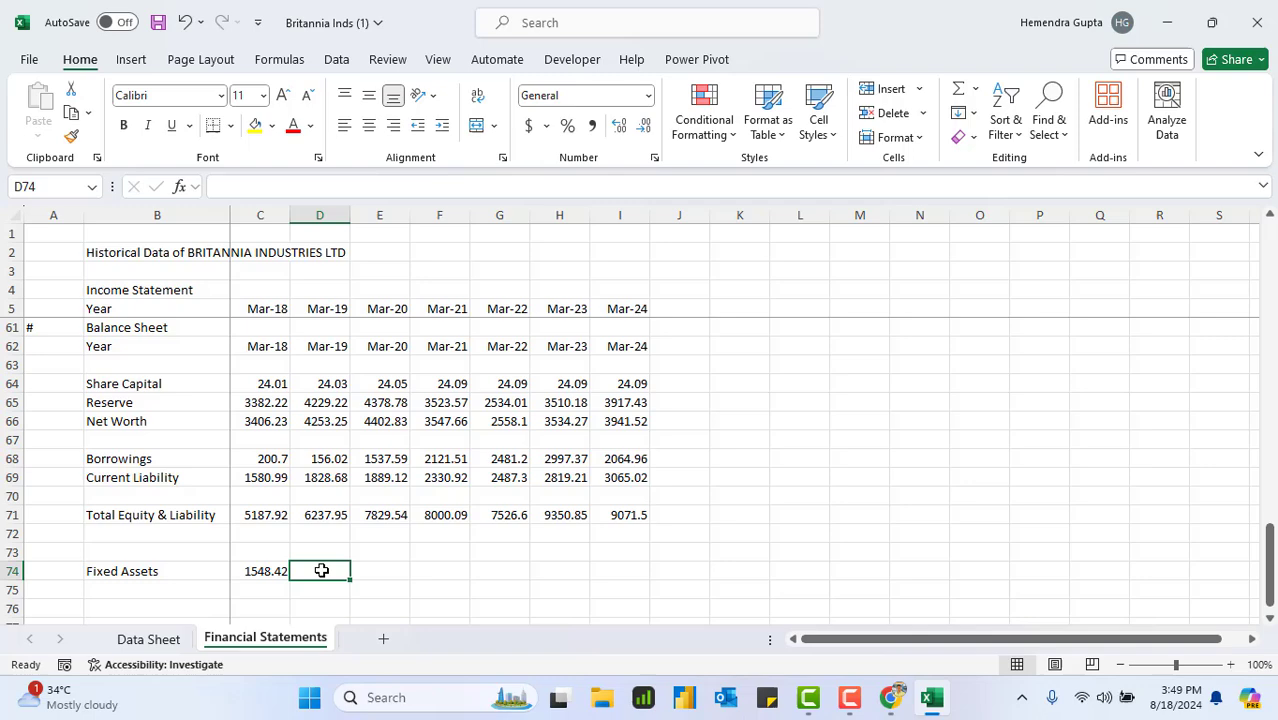
left_click(260, 572)
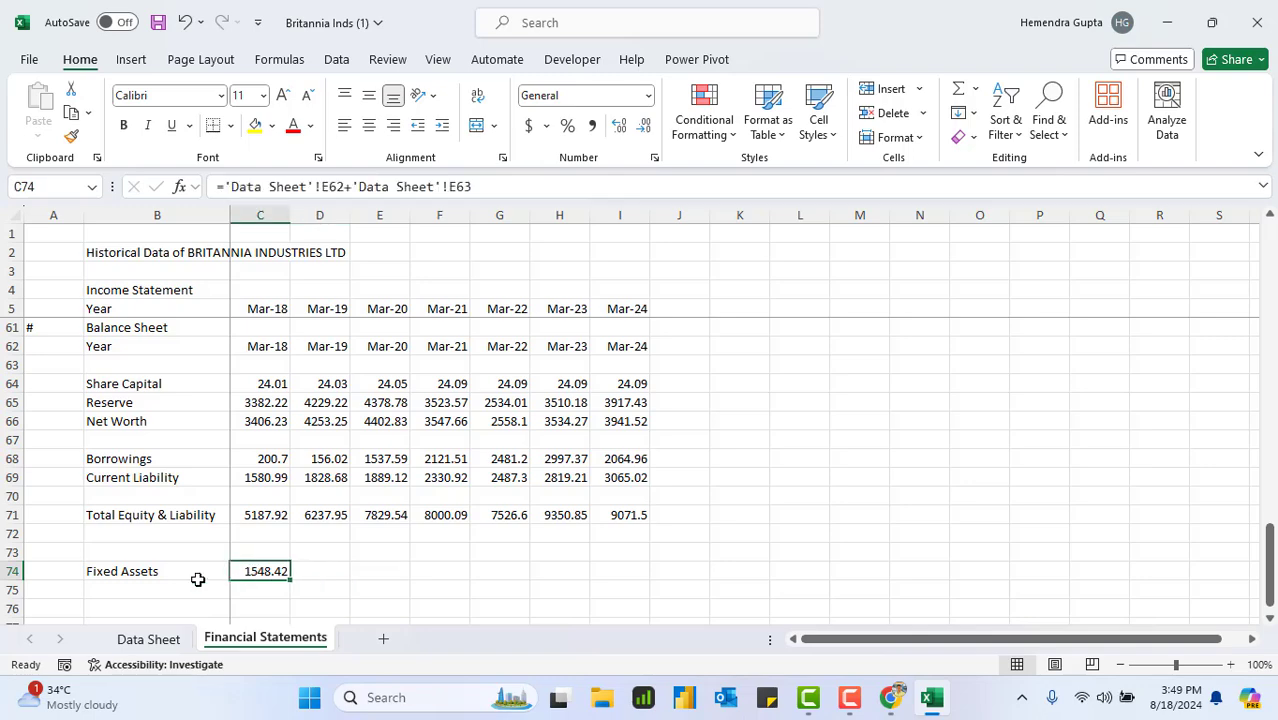
Check the next asset item on the Data Sheet and enter the row label "Investments" in B75, below Fixed Assets
left_click(150, 640)
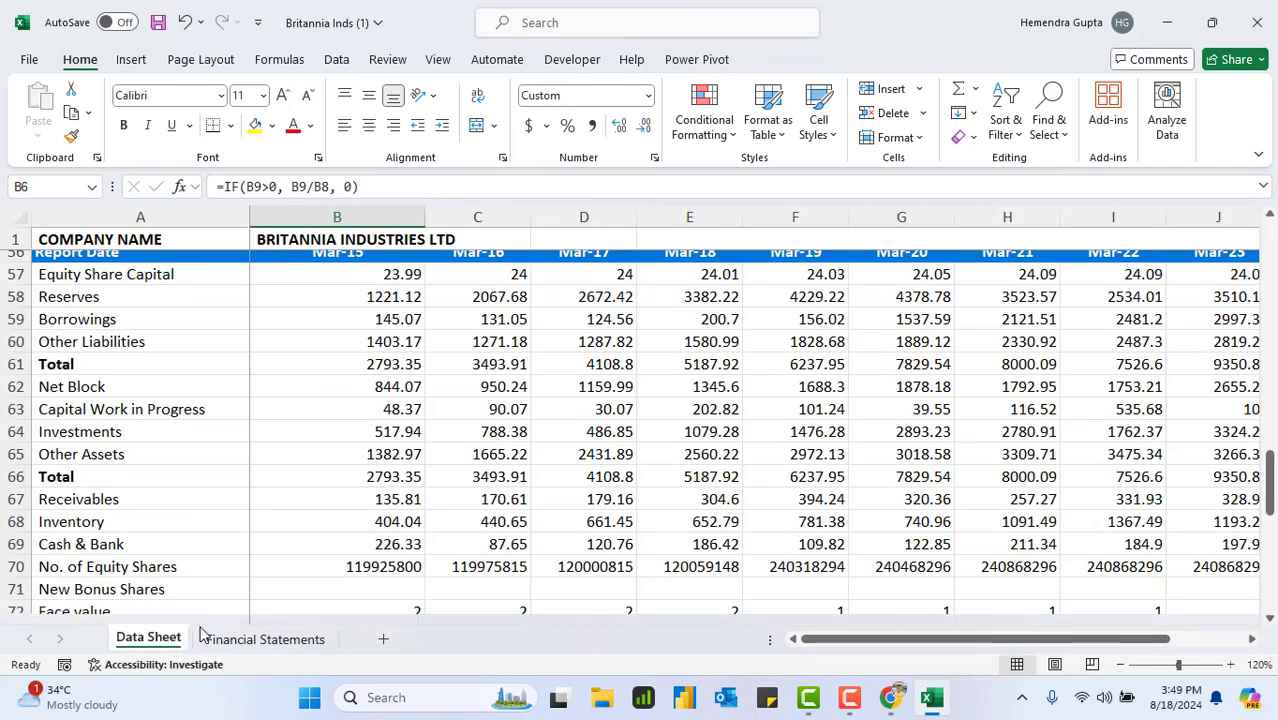
left_click(252, 642)
left_click(121, 589)
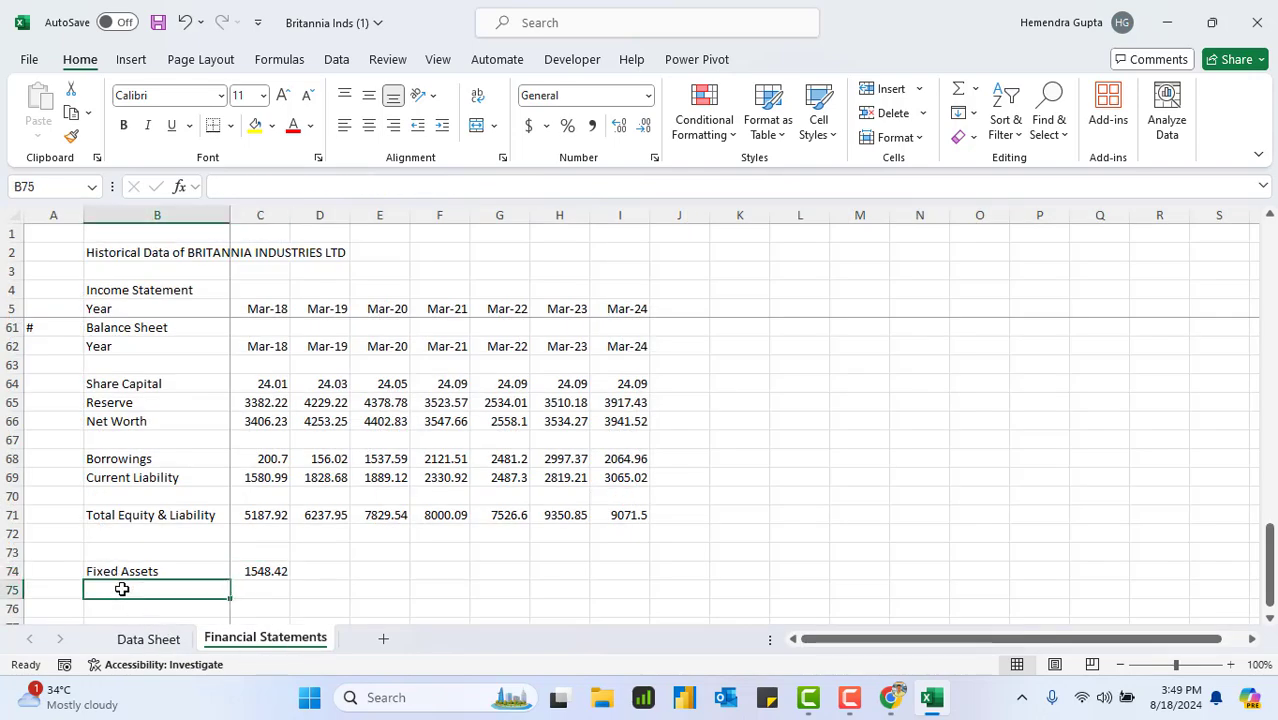
type("Investments")
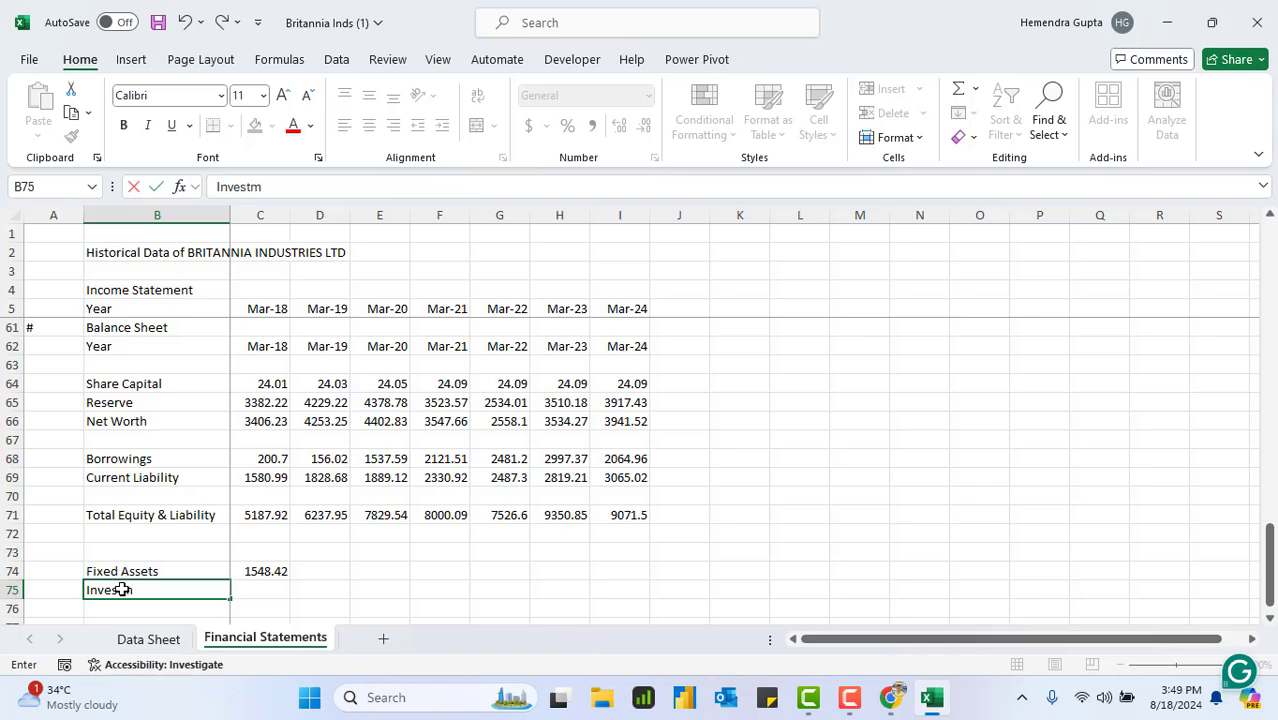
Link Mar-18 Investments in C75 to Data Sheet E64, and fill the Fixed Assets and Investments formulas across to Mar-24
left_click(262, 584)
type("=")
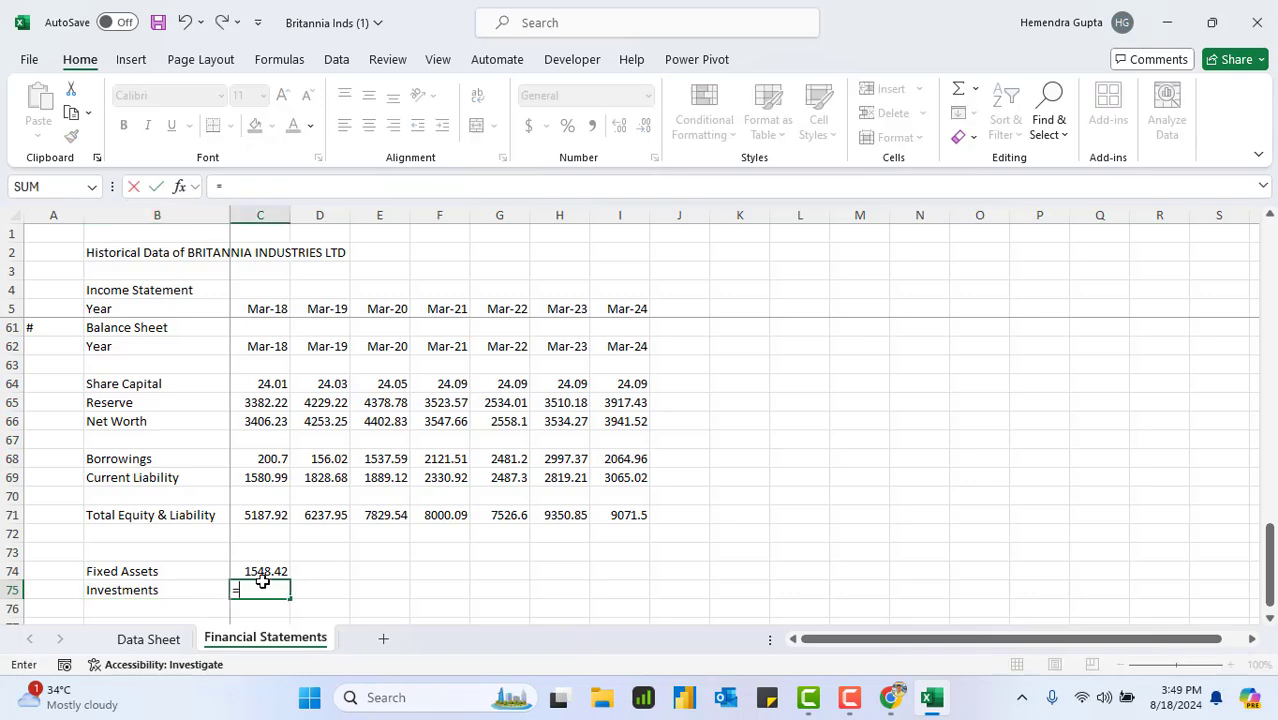
left_click(150, 639)
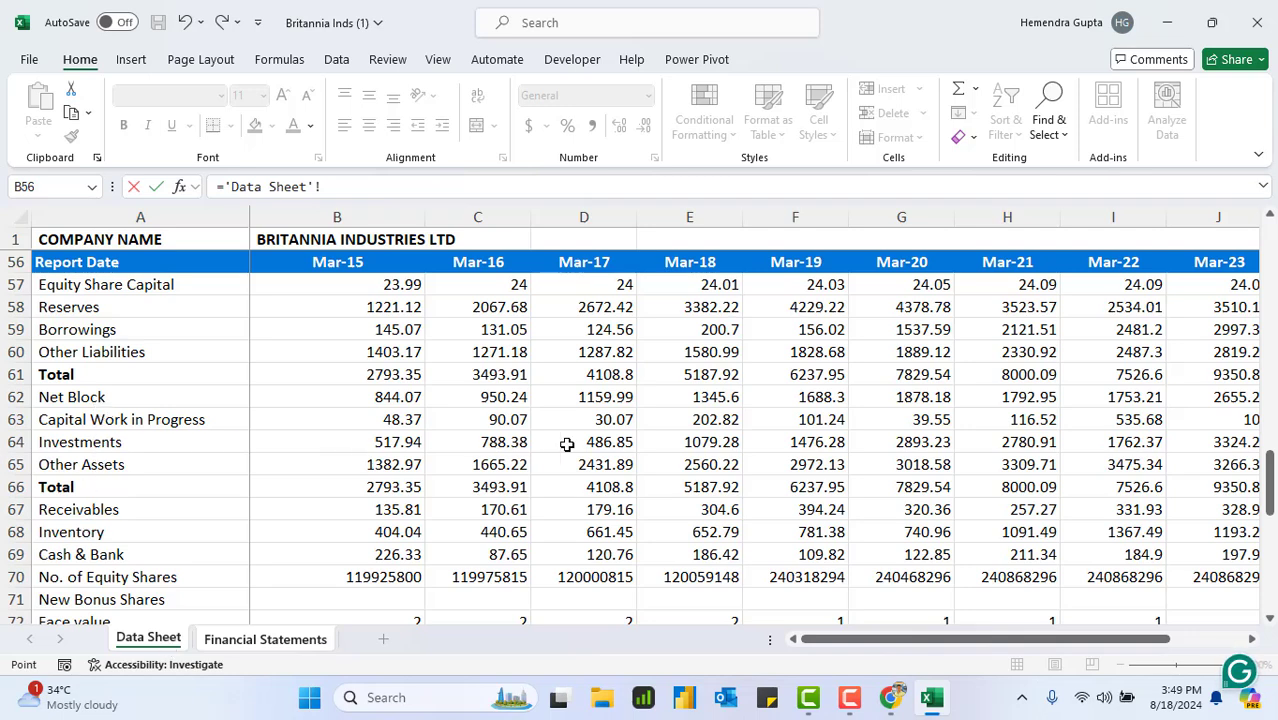
left_click(713, 441)
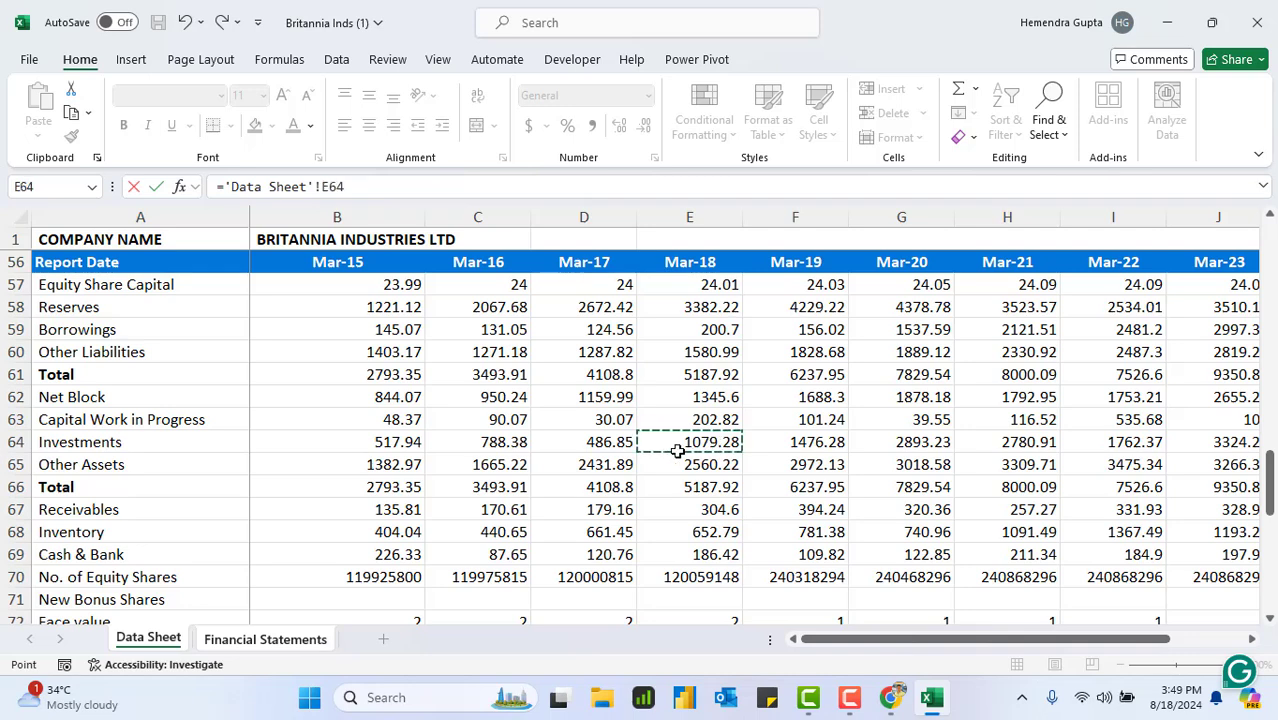
key("Return")
left_click_drag(255, 570, 645, 591)
left_click(736, 558)
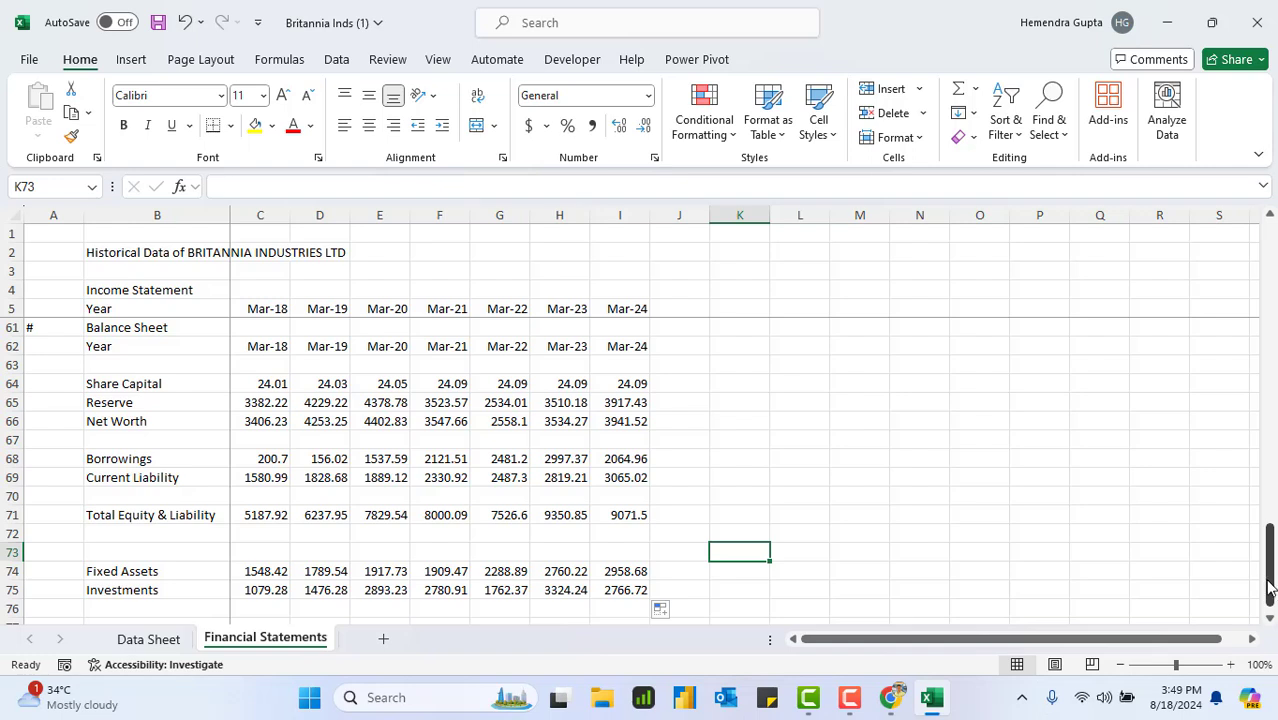
Check the Data Sheet's remaining asset item and enter the row label "Other Assets" in B76, below Investments
left_click_drag(1270, 588, 1270, 600)
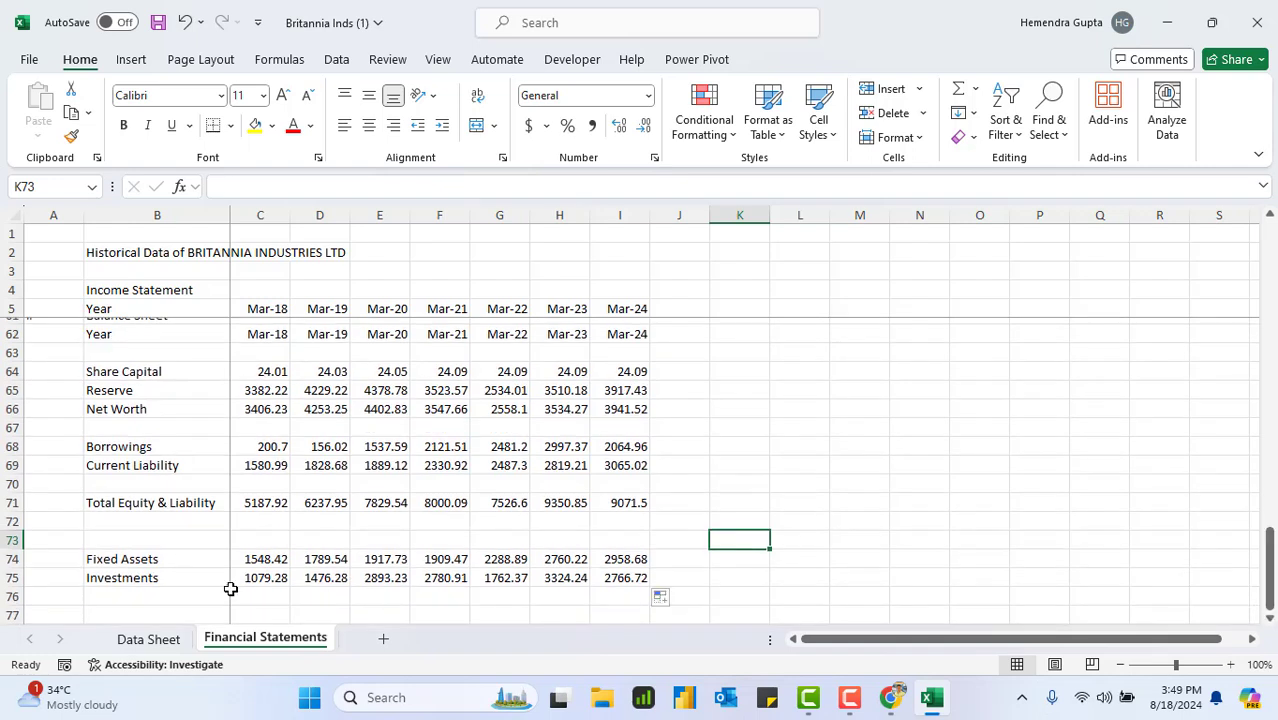
left_click(128, 595)
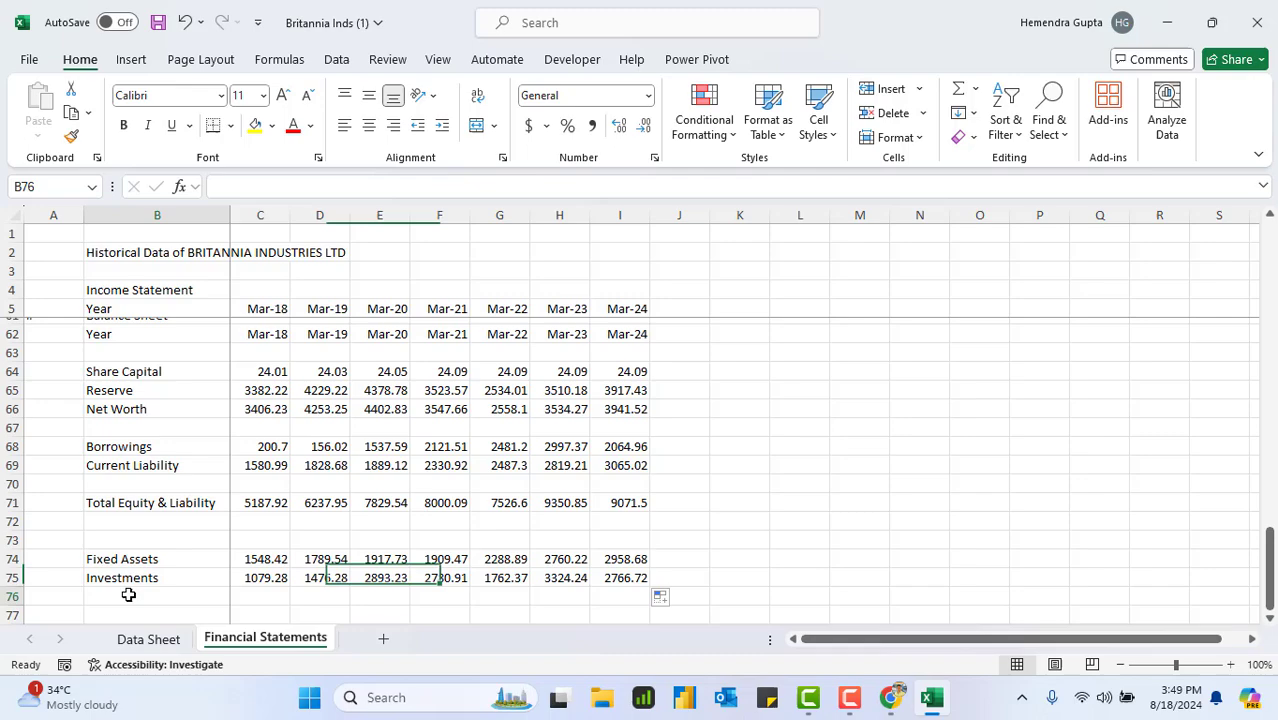
left_click(150, 640)
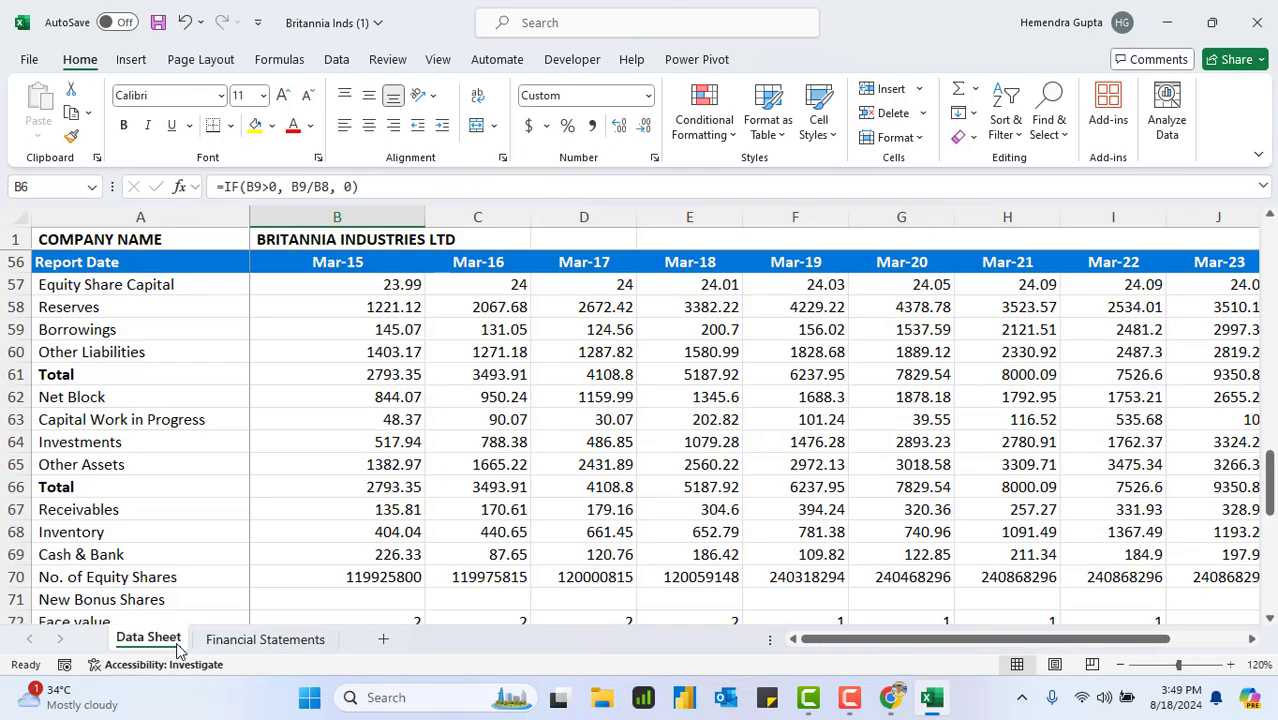
left_click(265, 639)
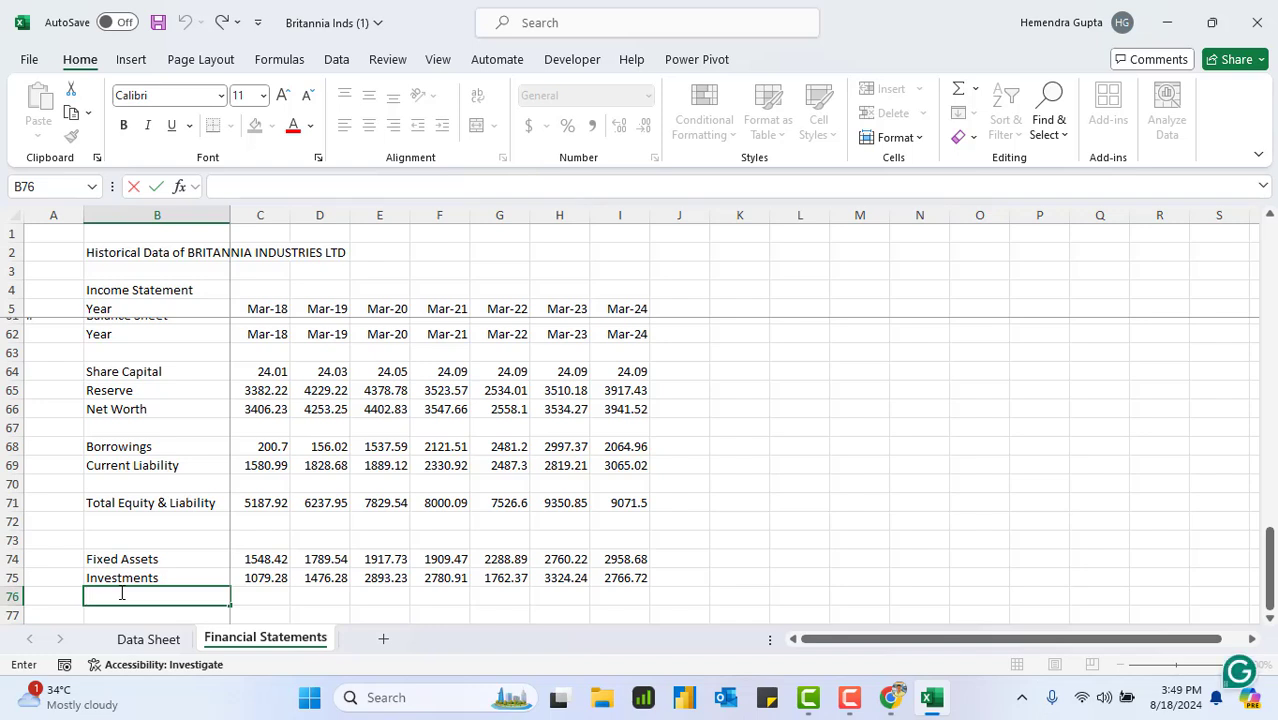
type("Other Assets")
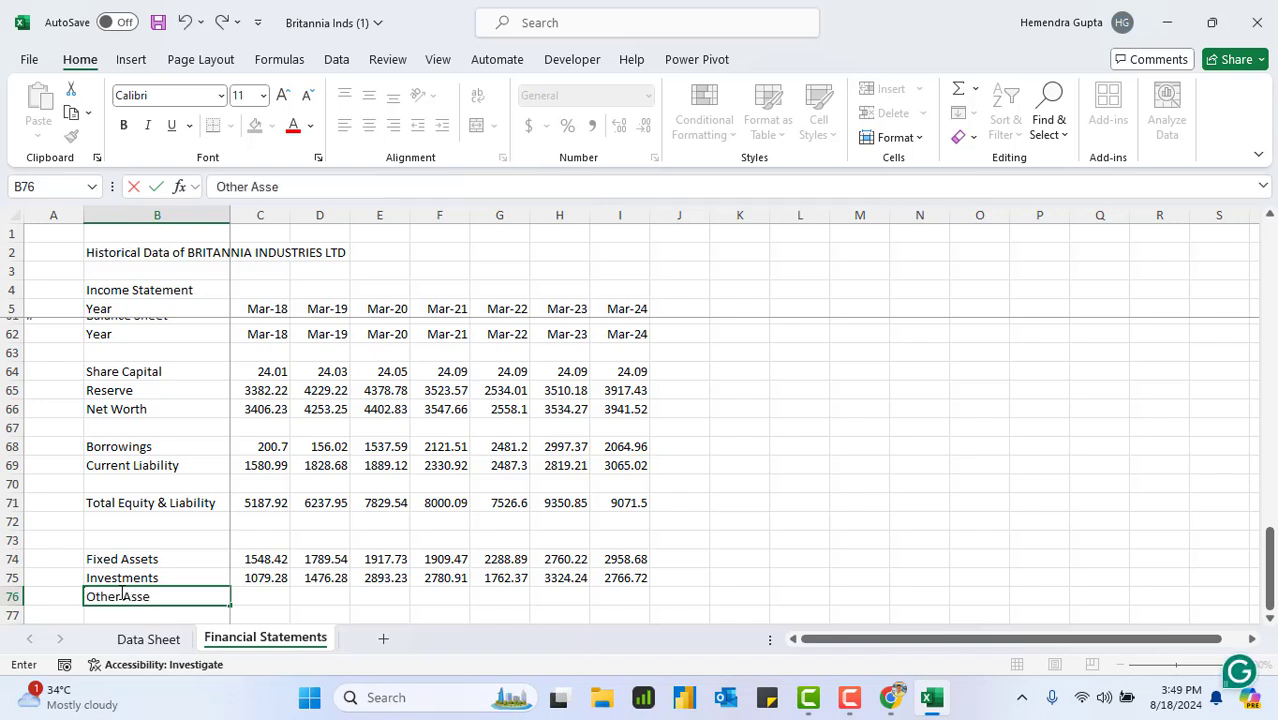
Link Mar-18 Other Assets in C76 to Data Sheet E65 and fill the formula across to Mar-24
left_click(270, 596)
type("=")
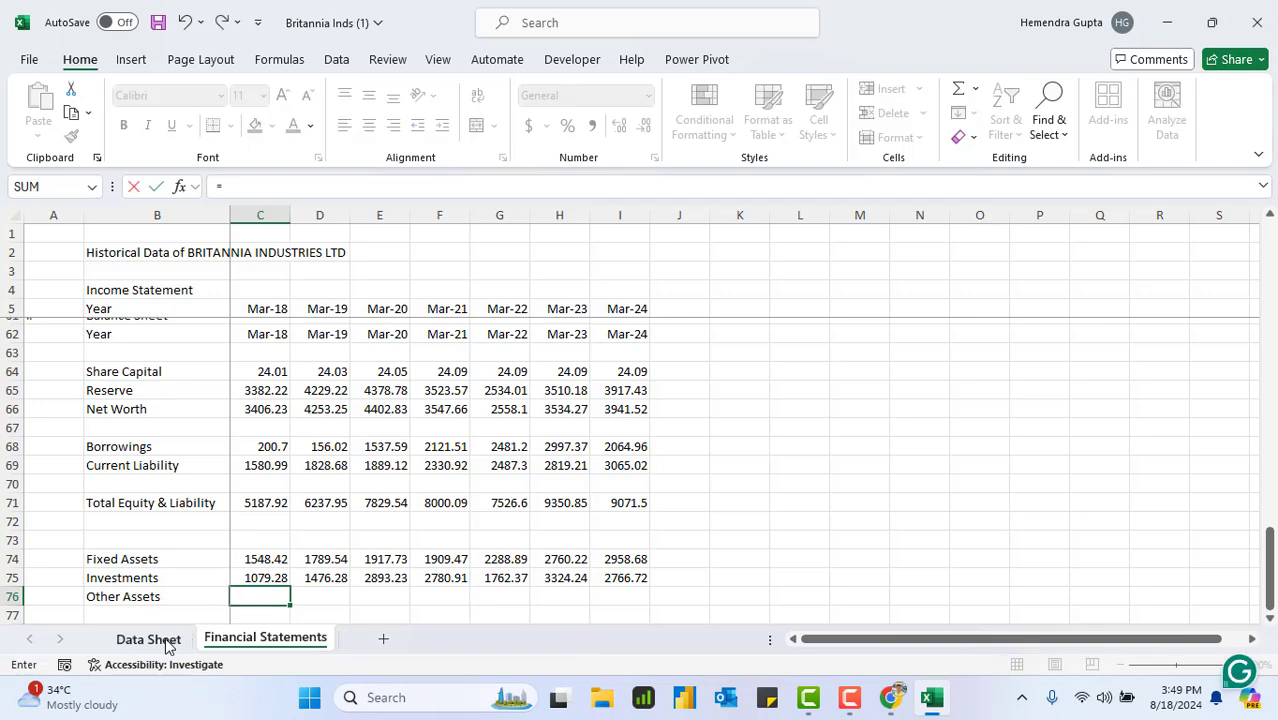
left_click(160, 640)
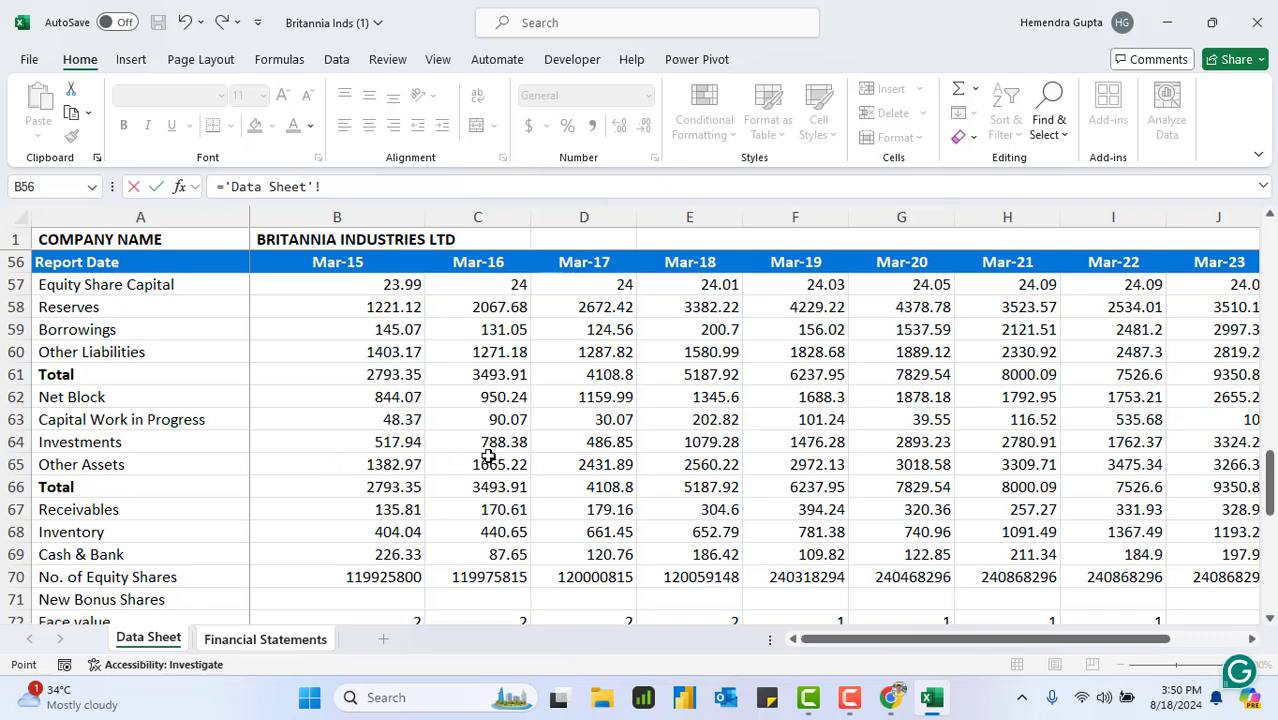
left_click(711, 465)
key("Return")
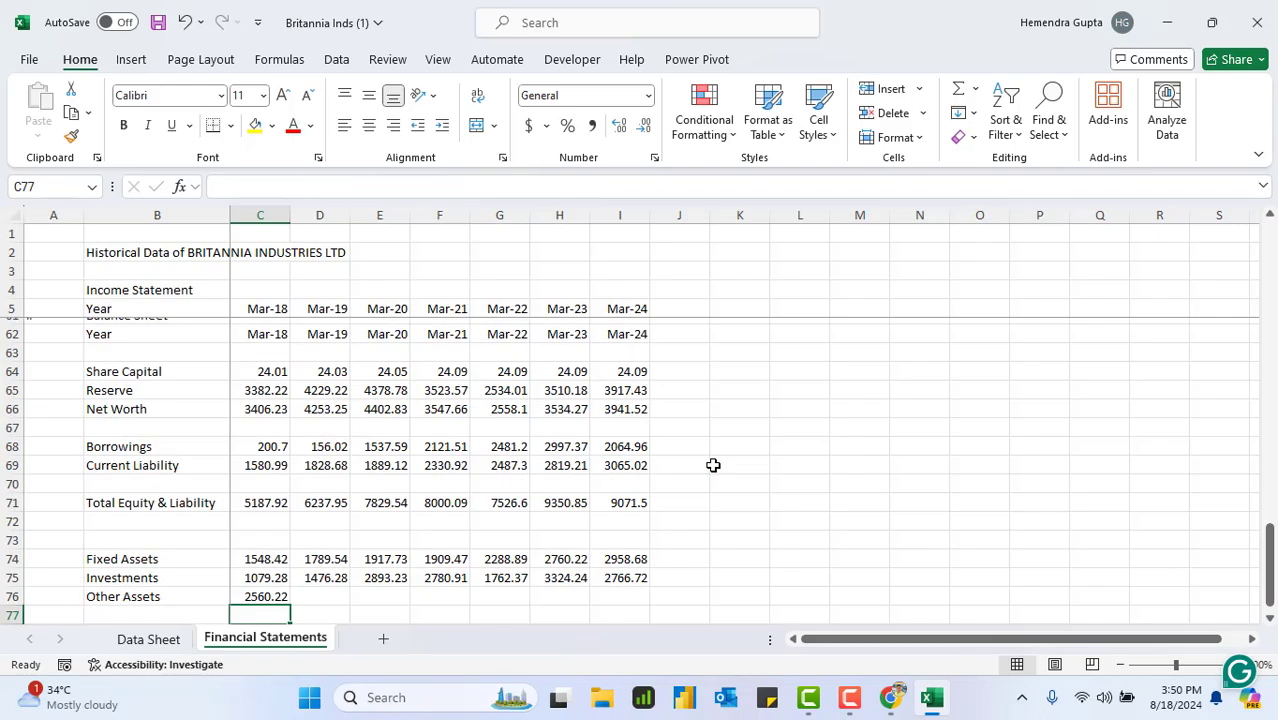
left_click(272, 597)
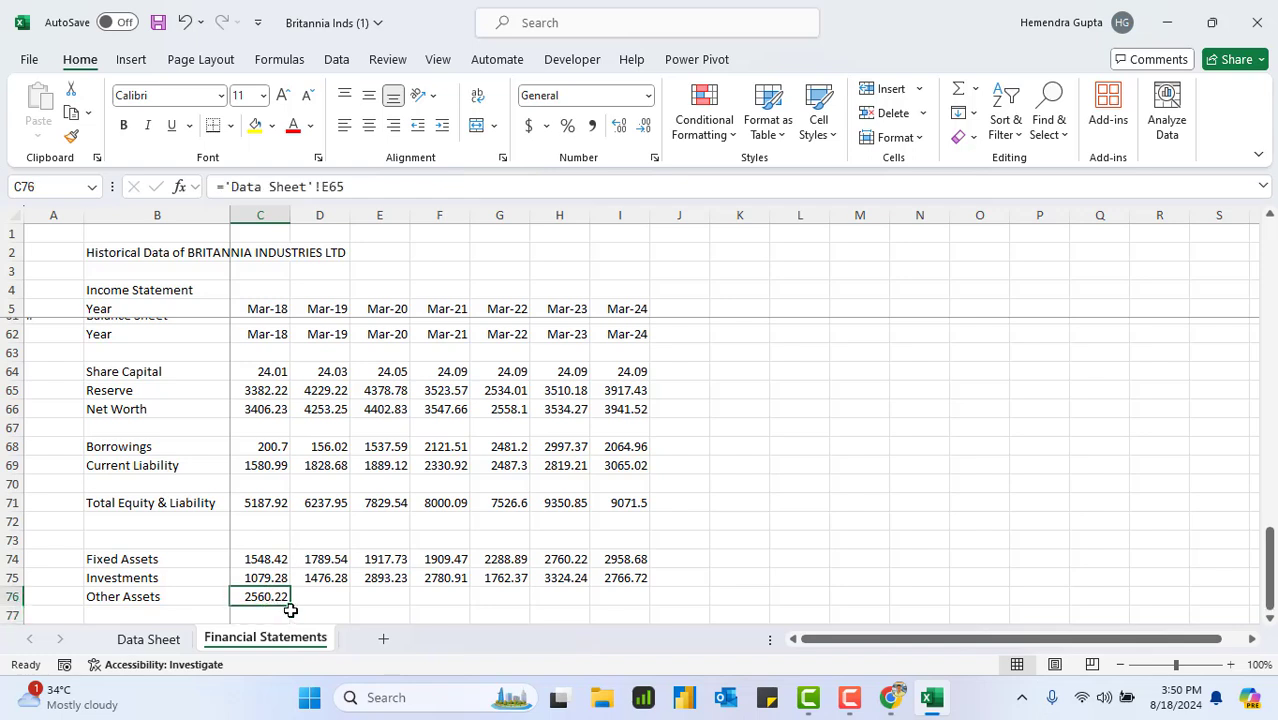
left_click_drag(291, 606, 665, 605)
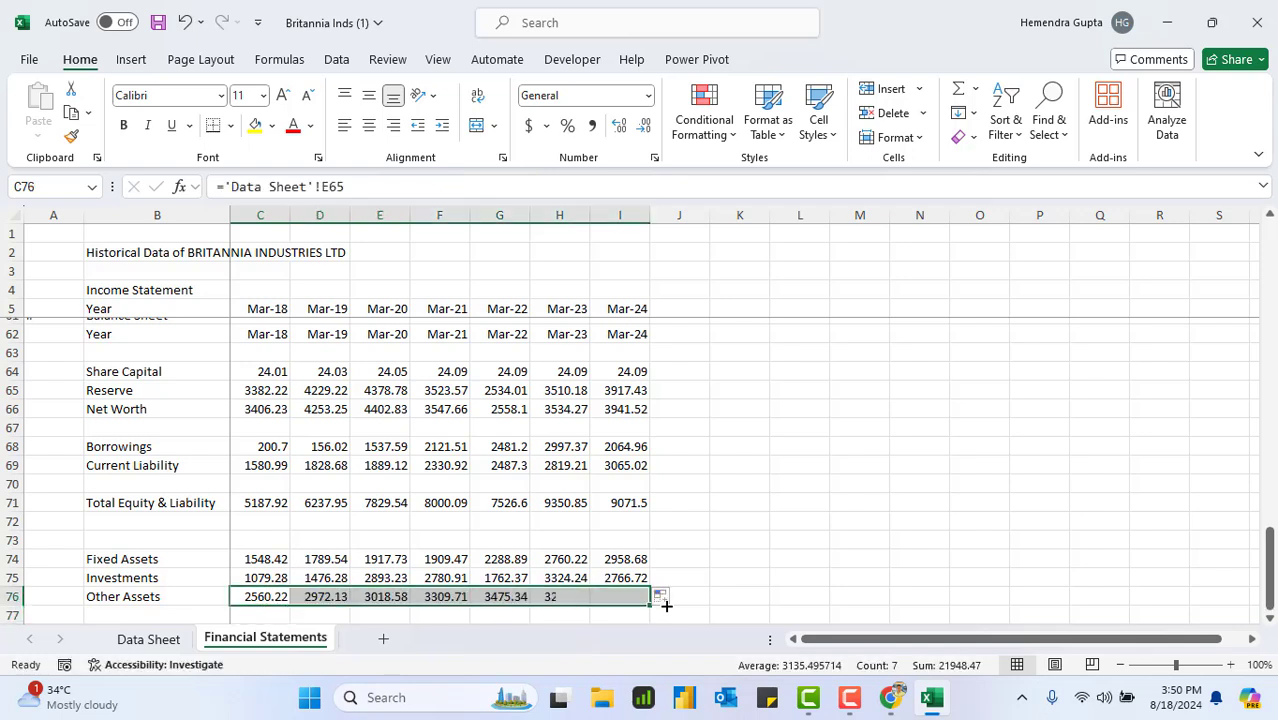
left_click(762, 553)
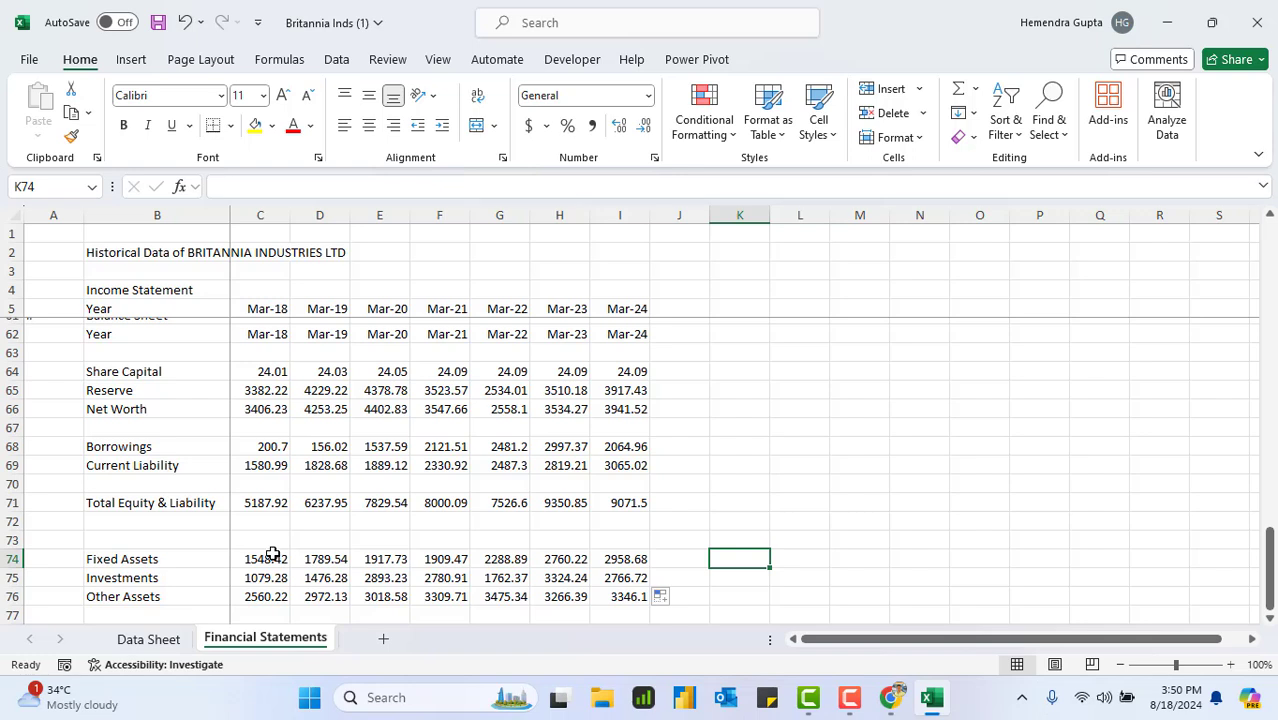
Compare the sum of the three Mar-18 asset rows (C74:C76) with the Mar-18 Total Equity & Liability in C71
left_click_drag(270, 551, 278, 593)
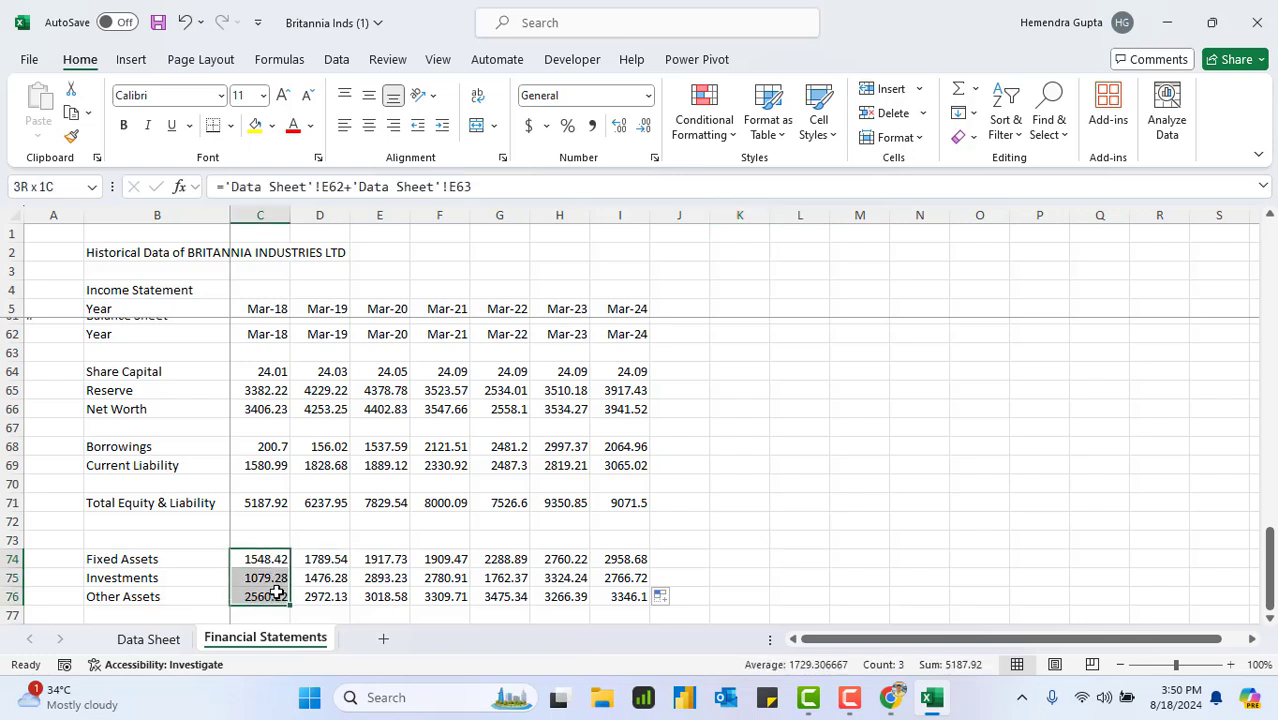
left_click(261, 503)
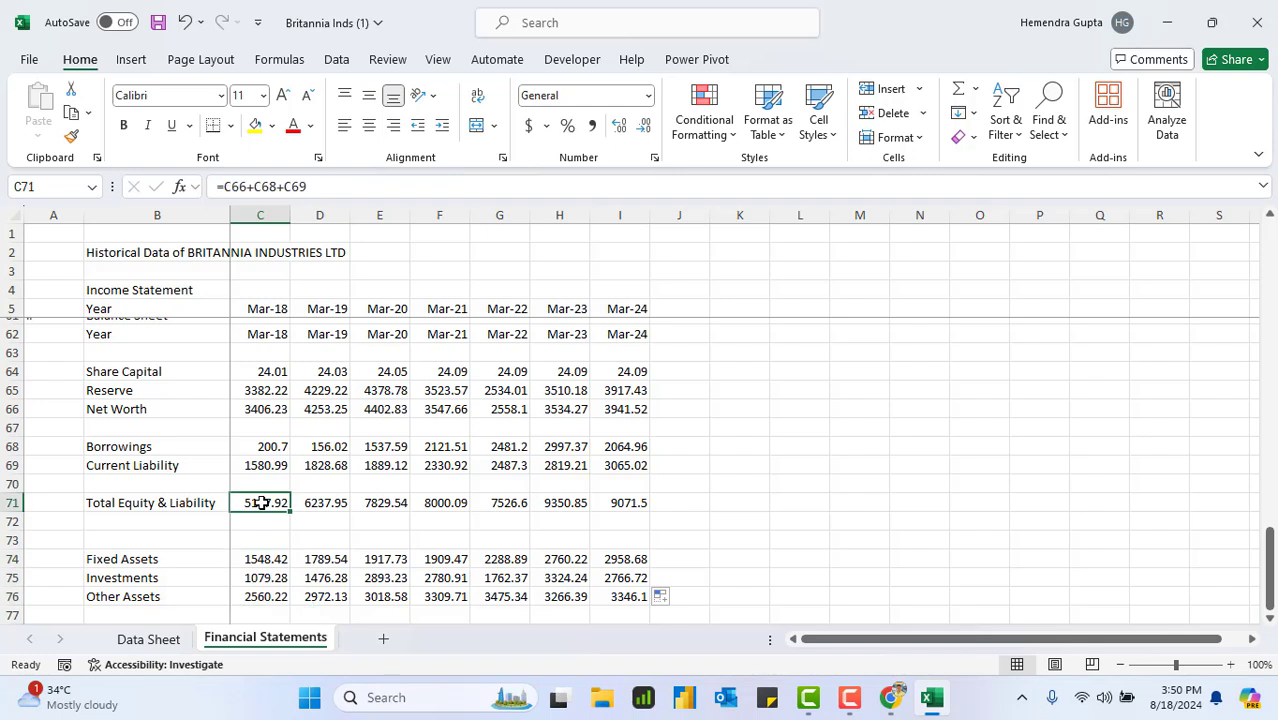
left_click(267, 596)
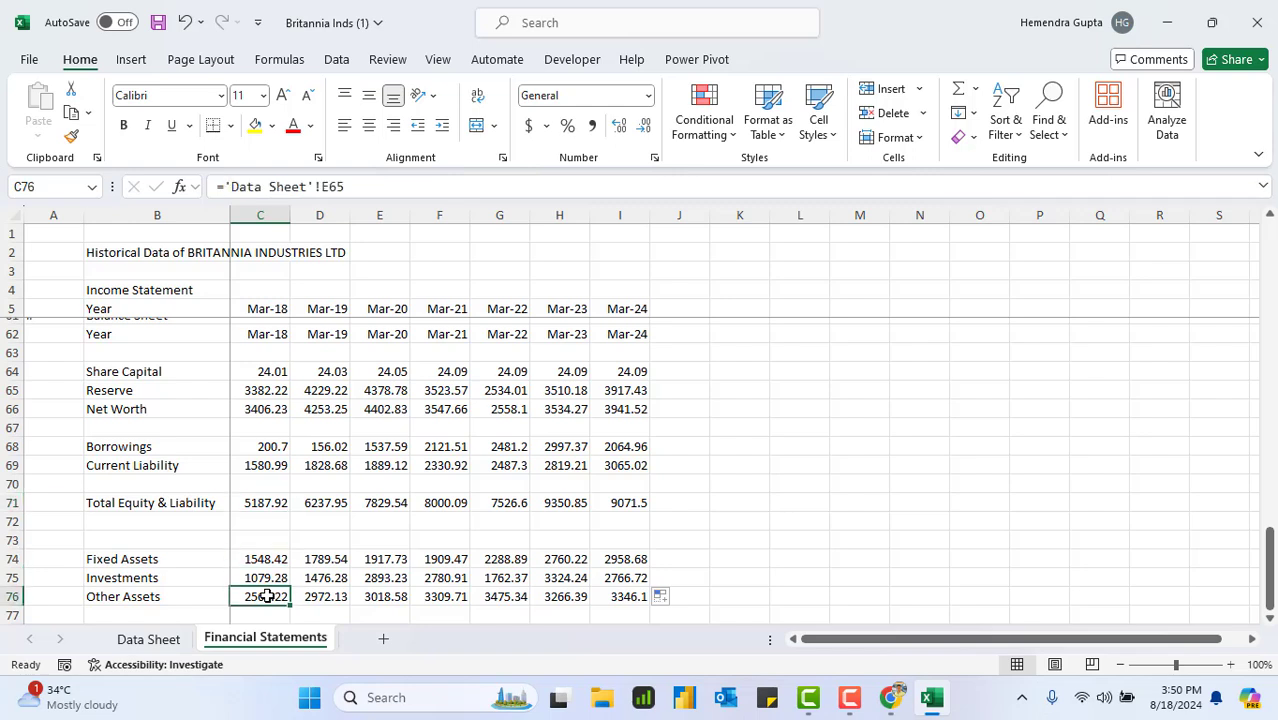
left_click_drag(269, 558, 268, 591)
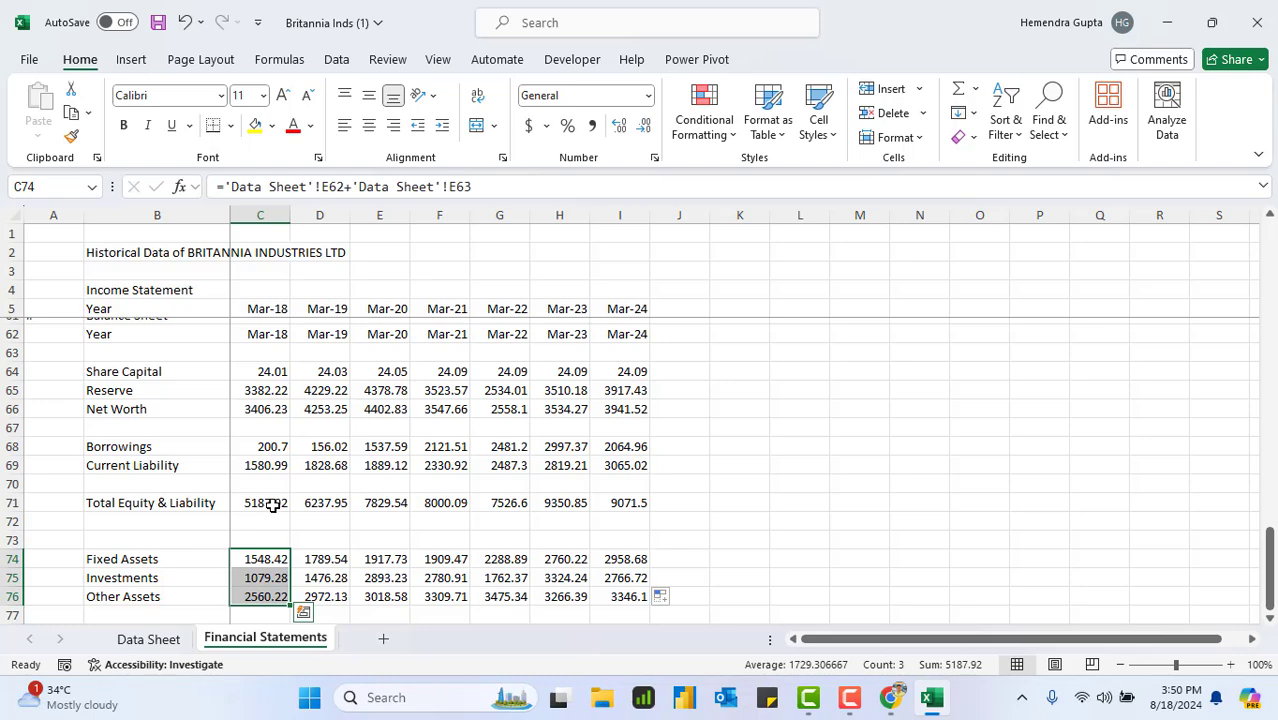
Subtract the sum of Data Sheet E67:E69 from Mar-18 Other Assets in C76 and fill the revised formula across to Mar-24
left_click(178, 641)
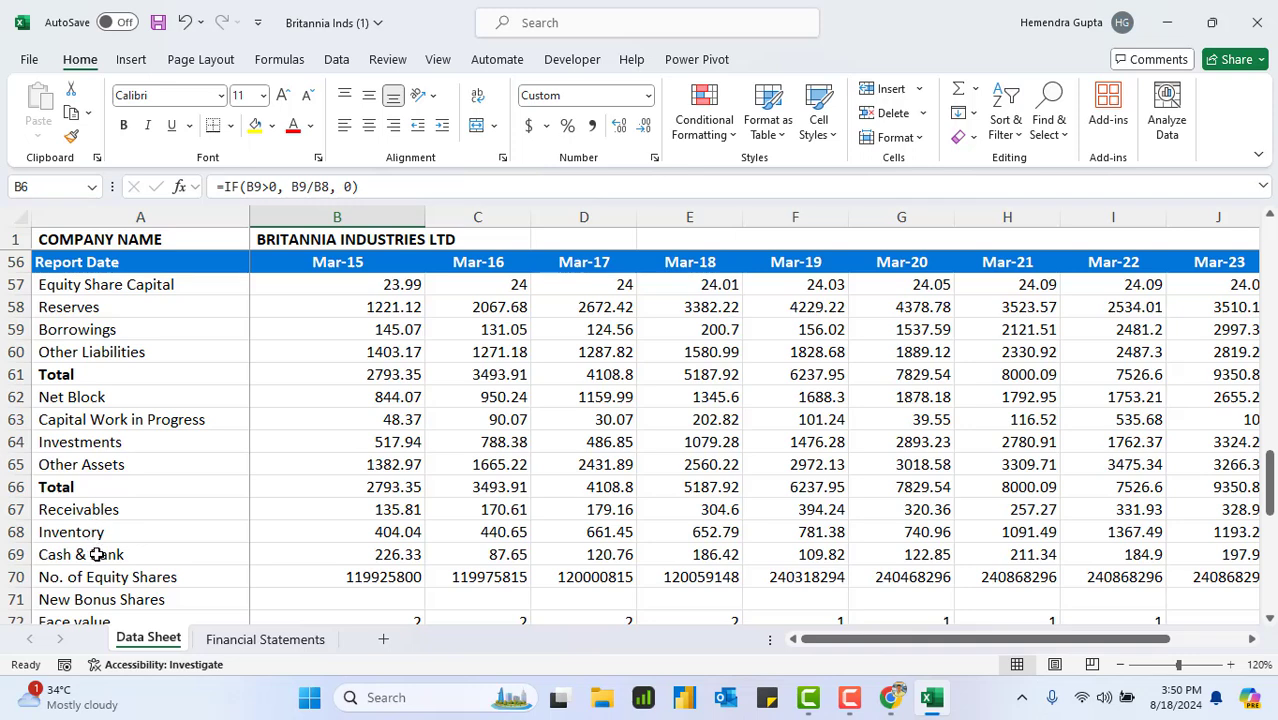
left_click(265, 639)
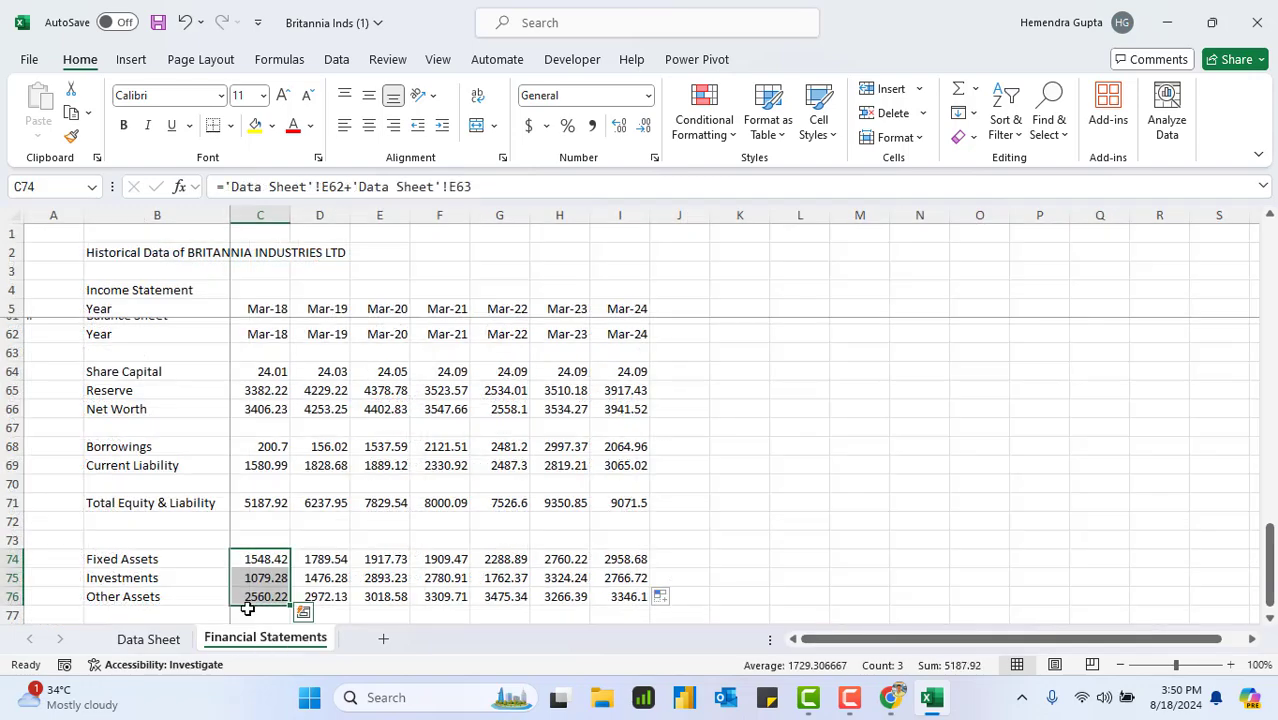
left_click(267, 598)
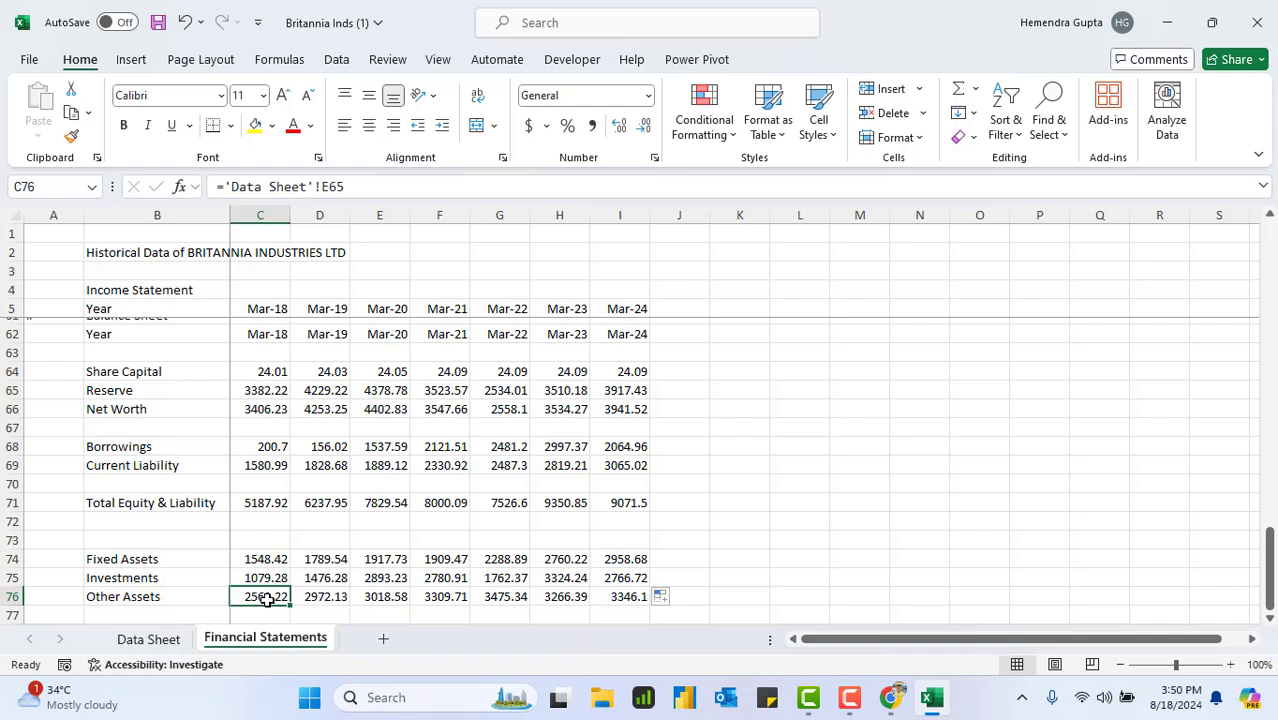
left_click(353, 187)
type("-")
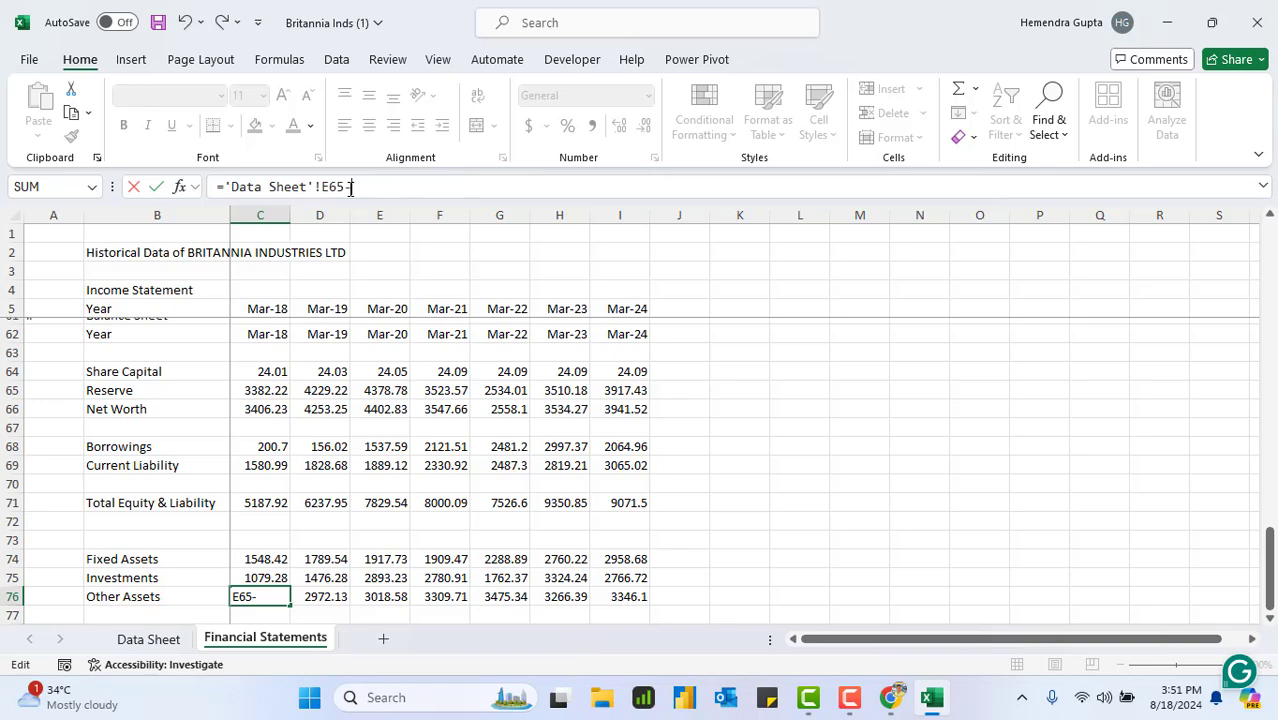
type("sum")
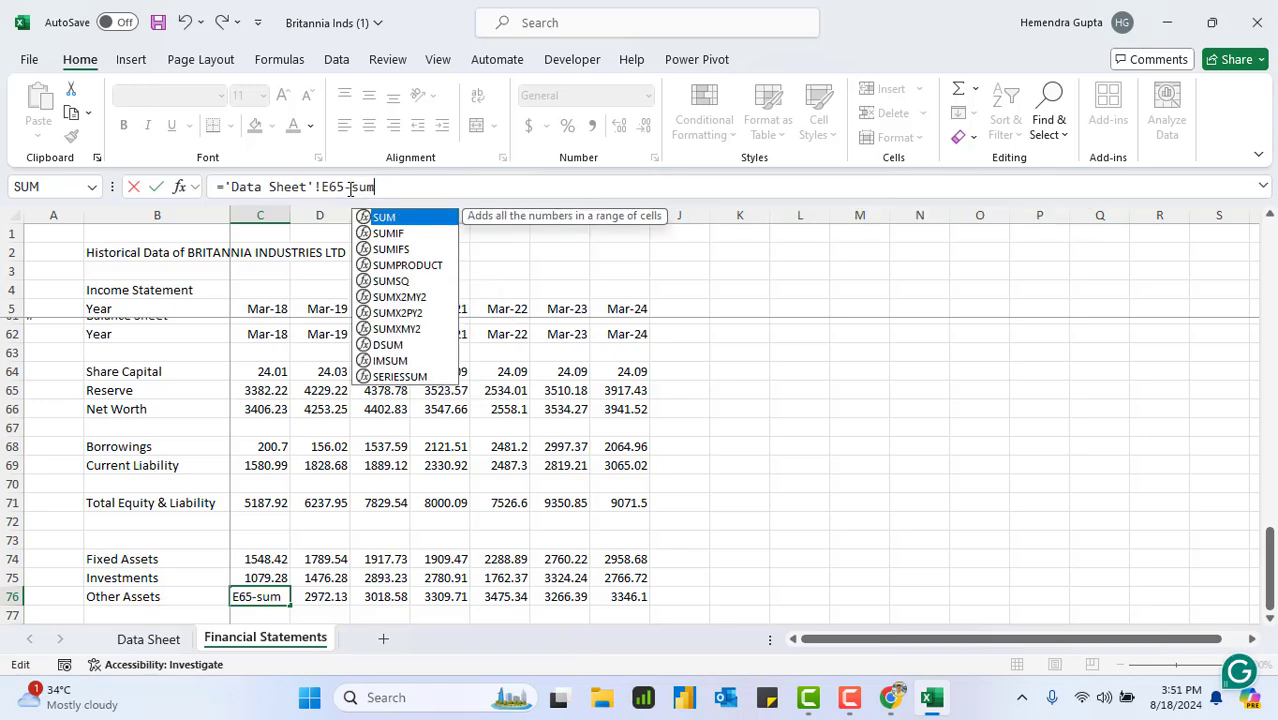
type("(")
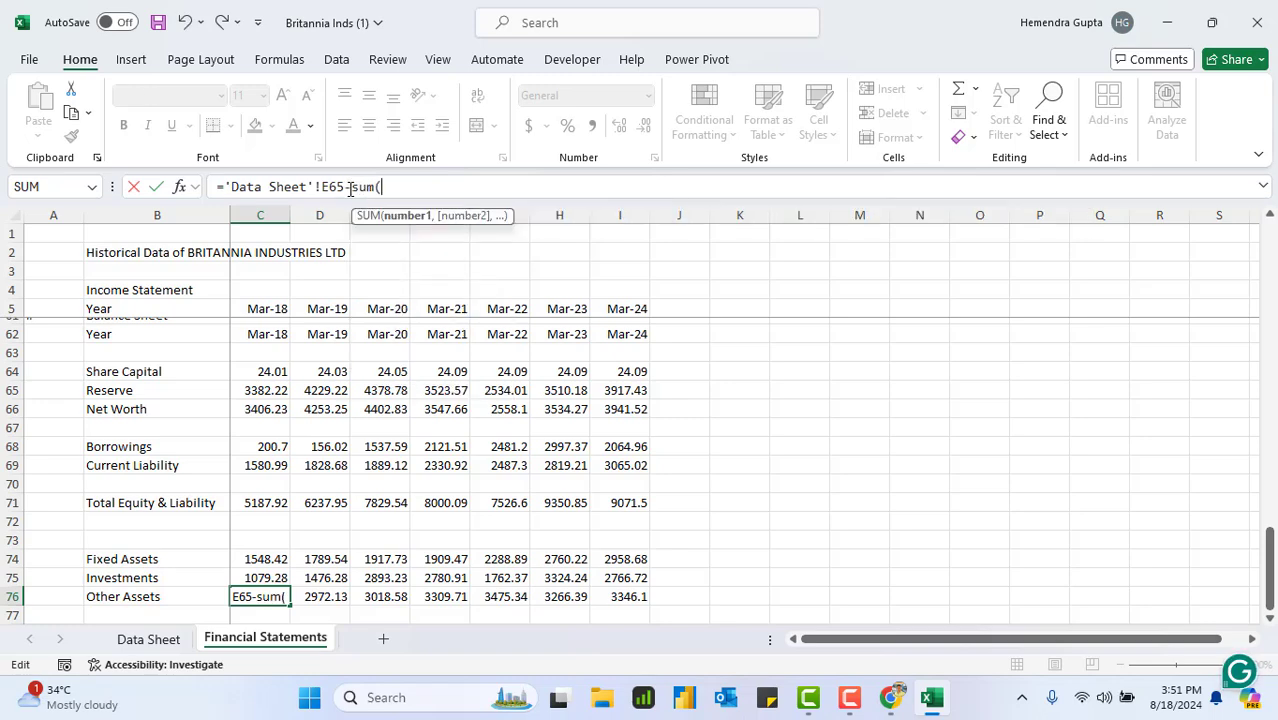
left_click(182, 646)
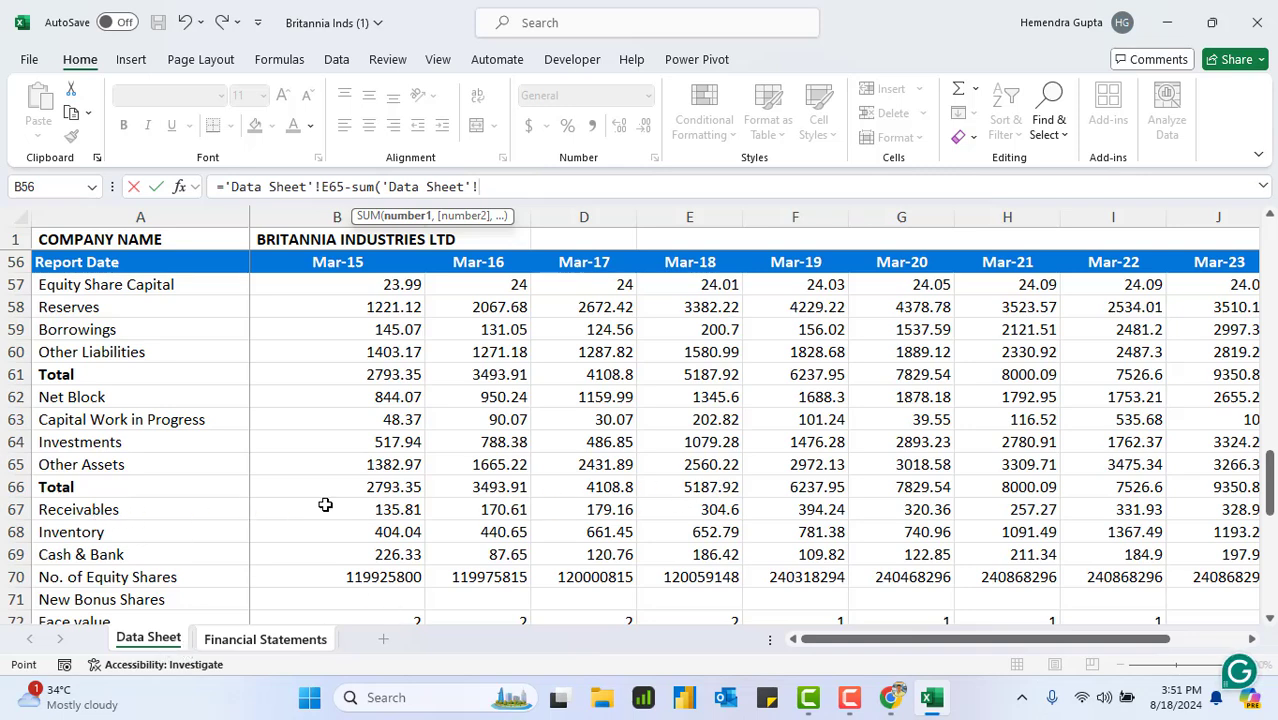
left_click_drag(720, 508, 722, 552)
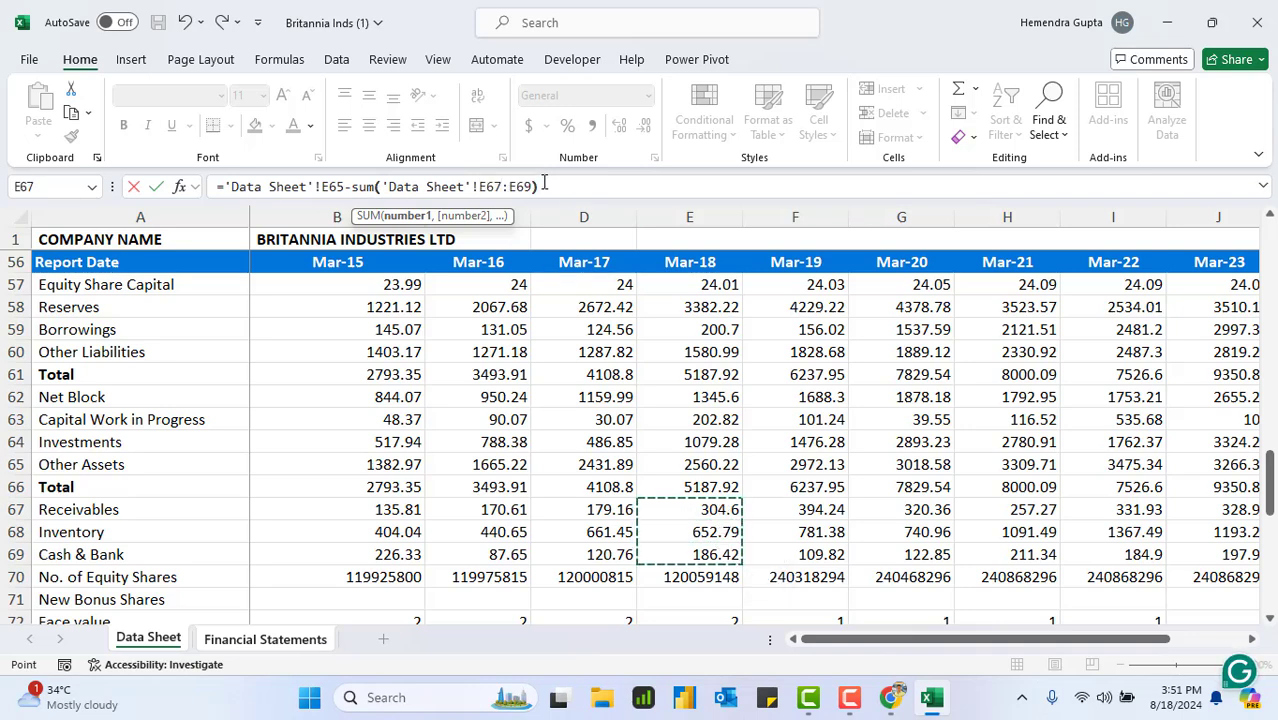
type(")")
key("Return")
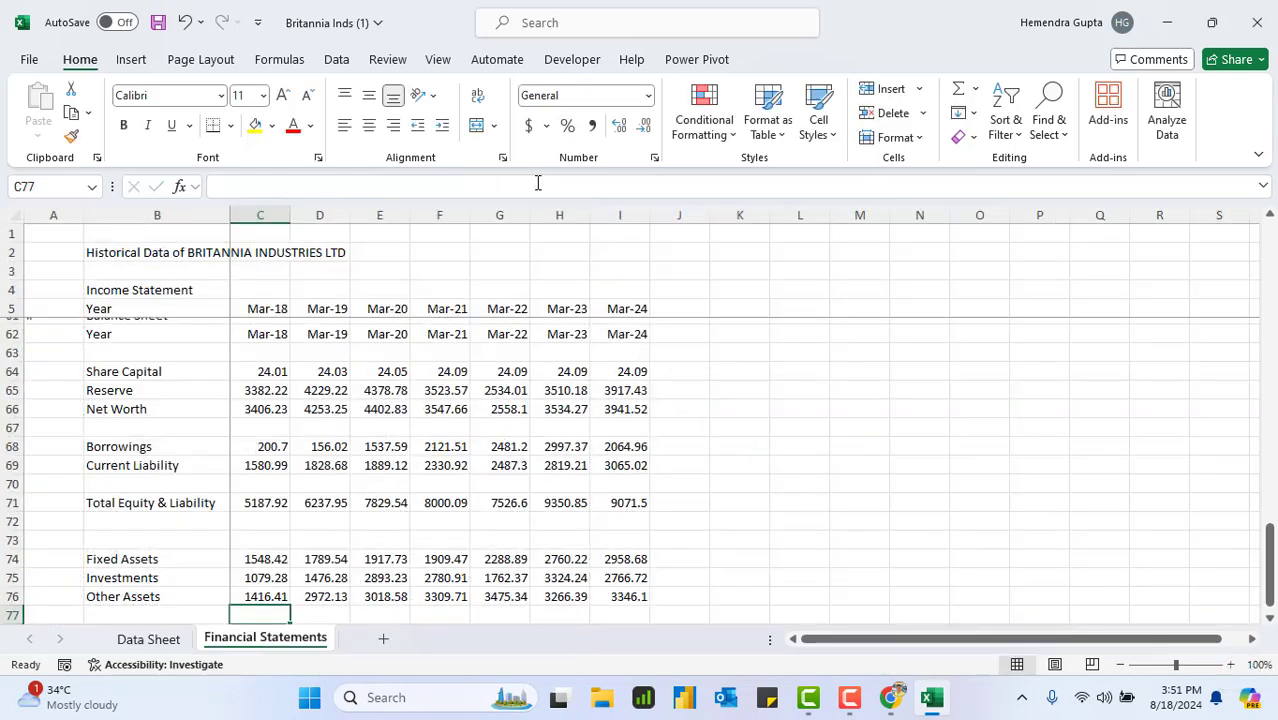
left_click(268, 598)
left_click_drag(288, 606, 662, 608)
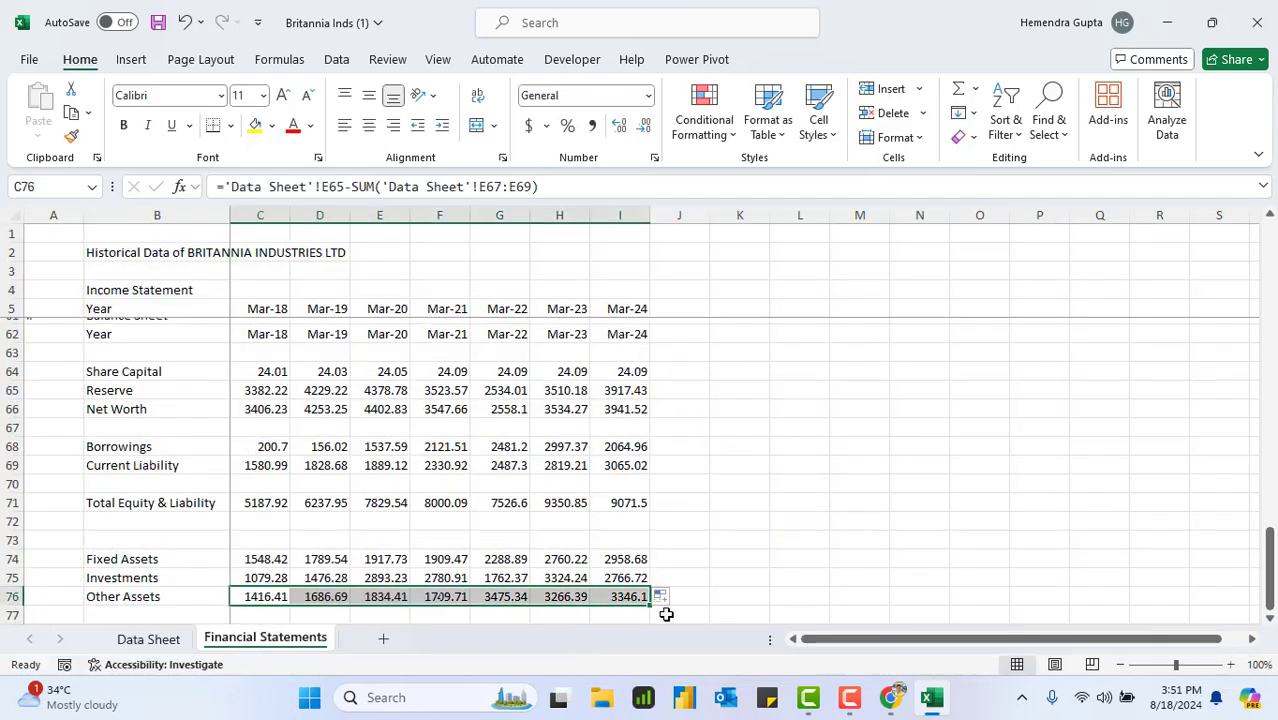
Enter the row label "Non Current Assets" in B77, below Other Assets
left_click(1269, 620)
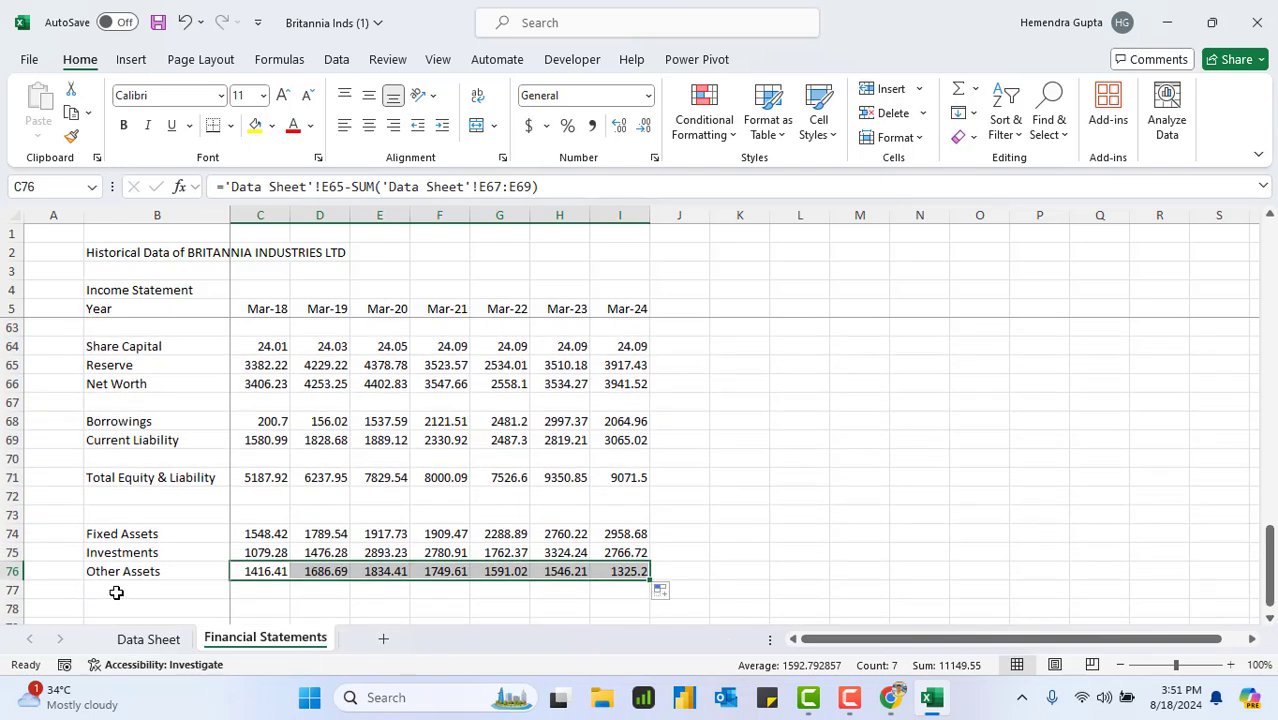
left_click(120, 590)
type("T")
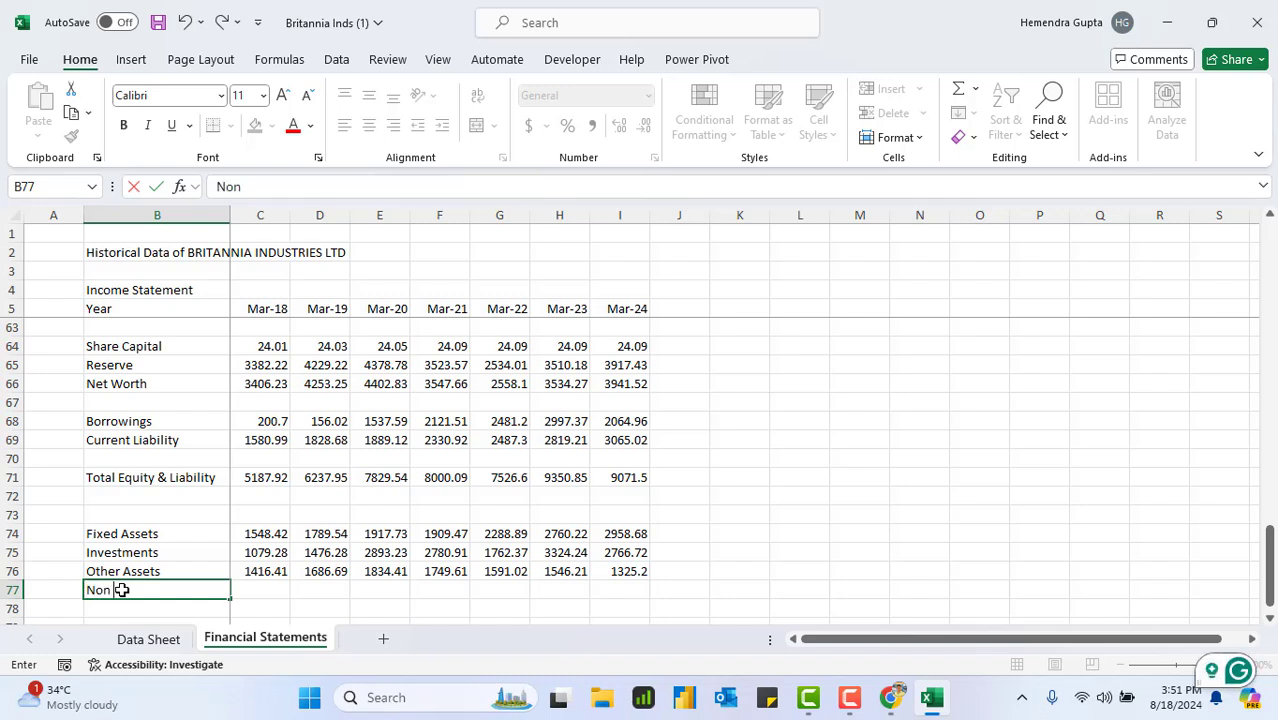
type("on Current Assets")
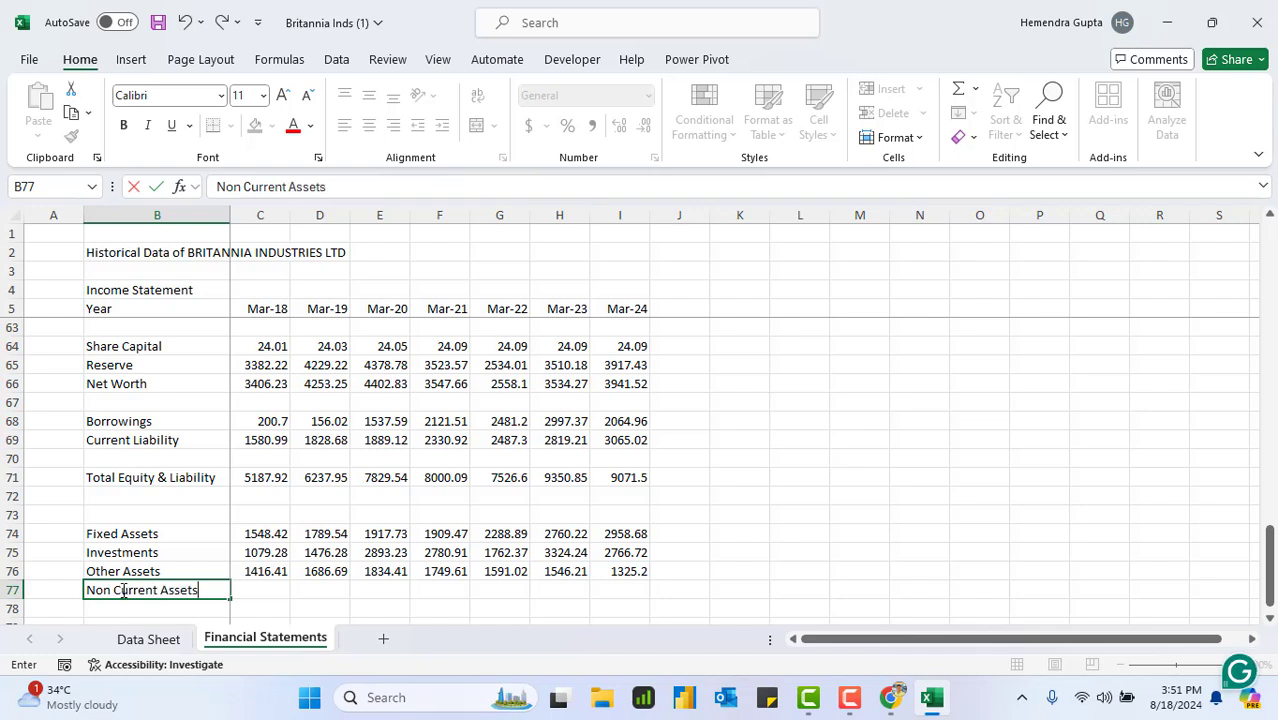
Calculate Mar-18 Non Current Assets in C77 as C74+C75+C76 and fill the formula across to Mar-24
left_click(262, 588)
type("=")
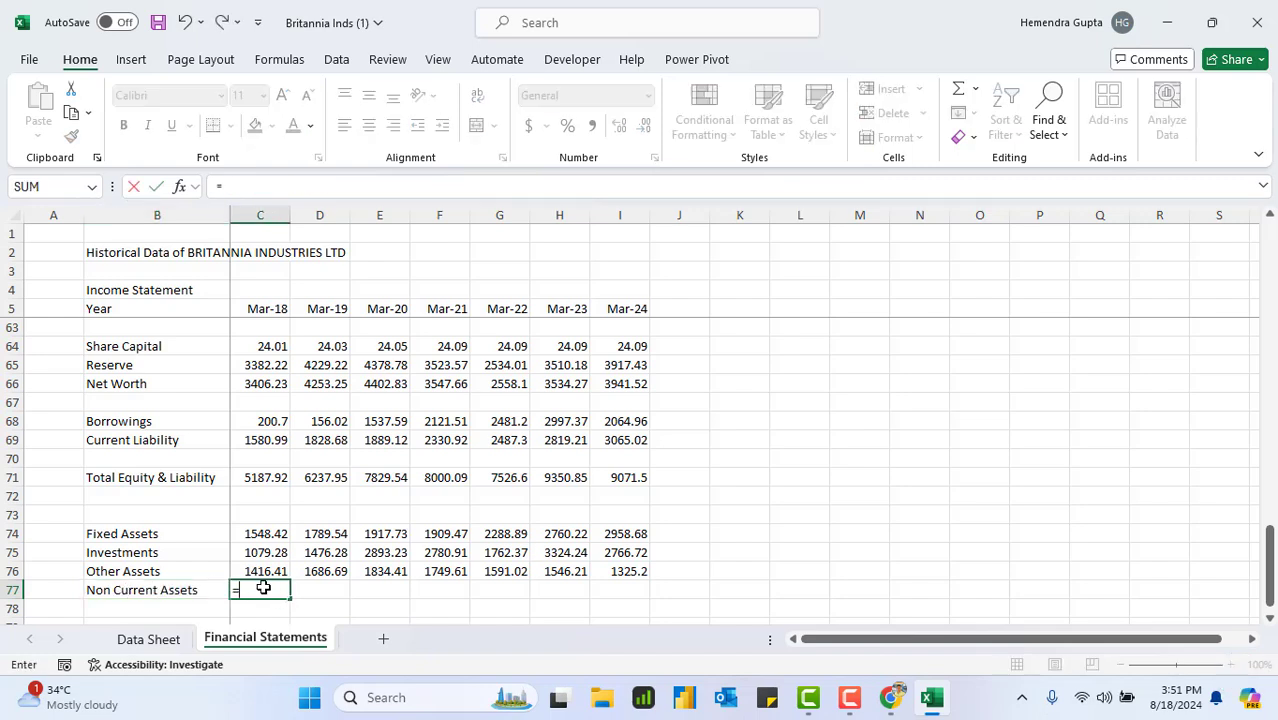
left_click(265, 534)
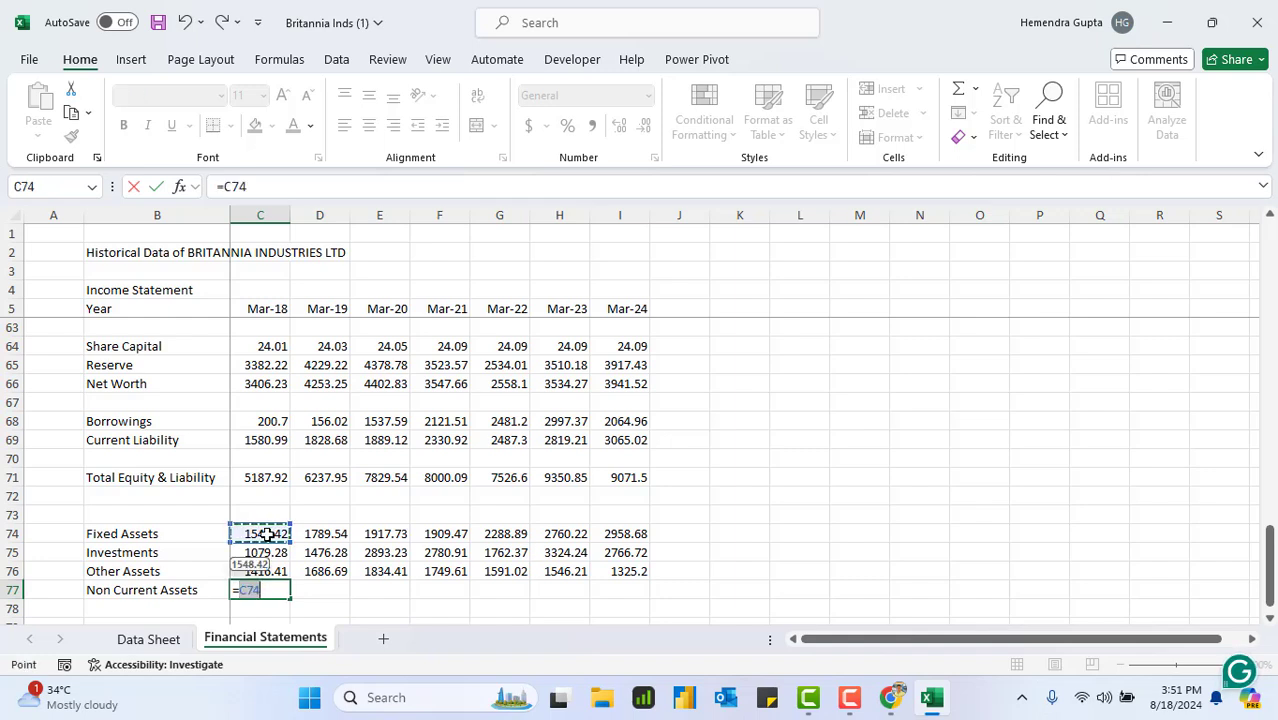
type("+")
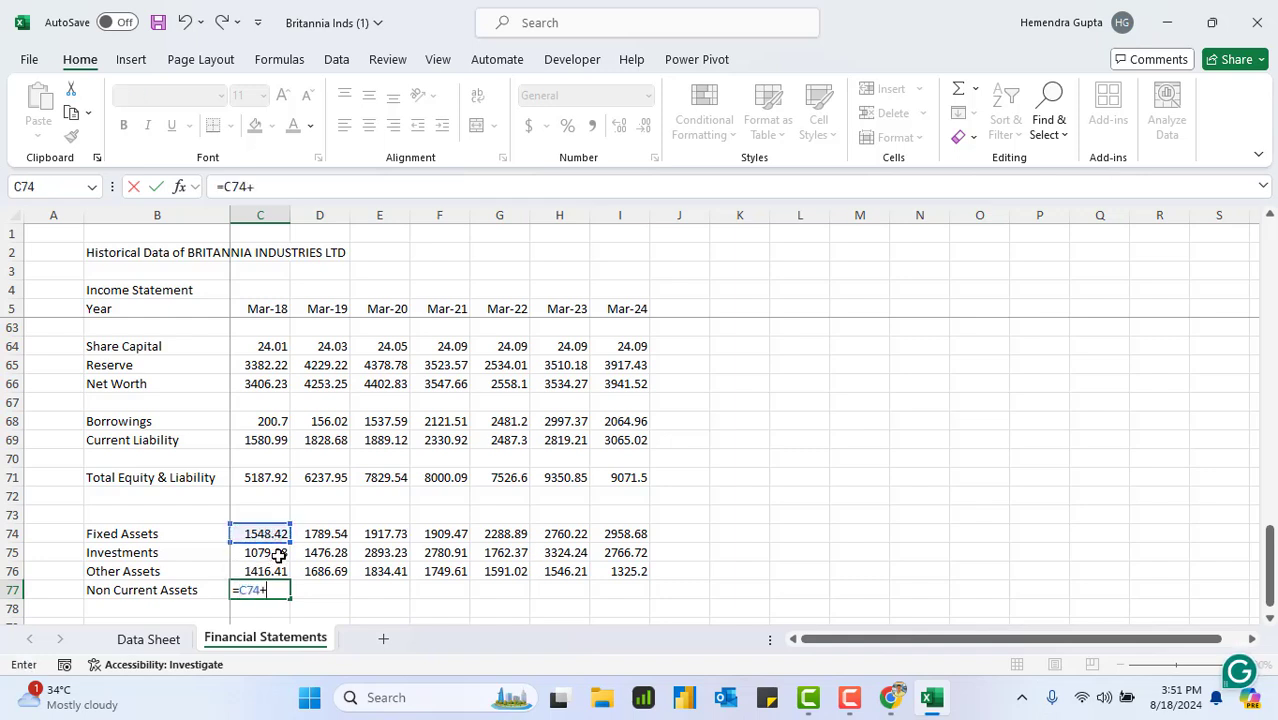
left_click(278, 555)
type("+")
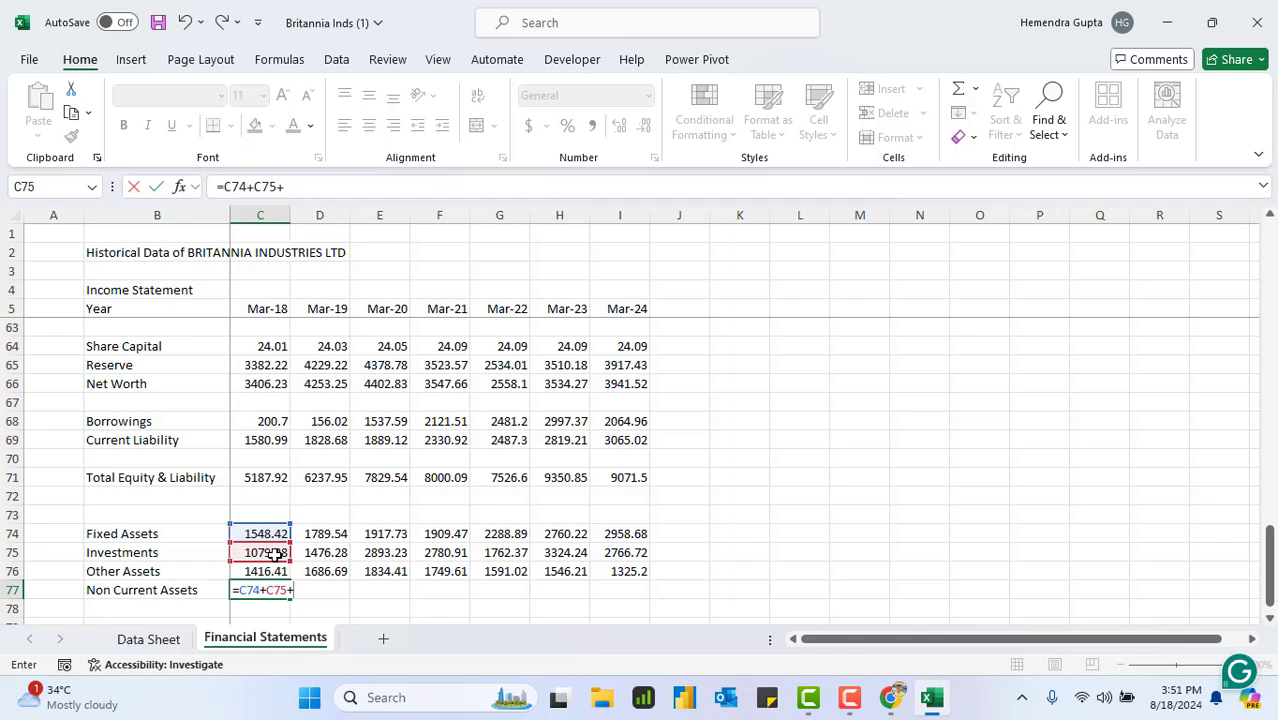
left_click(262, 571)
key("Return")
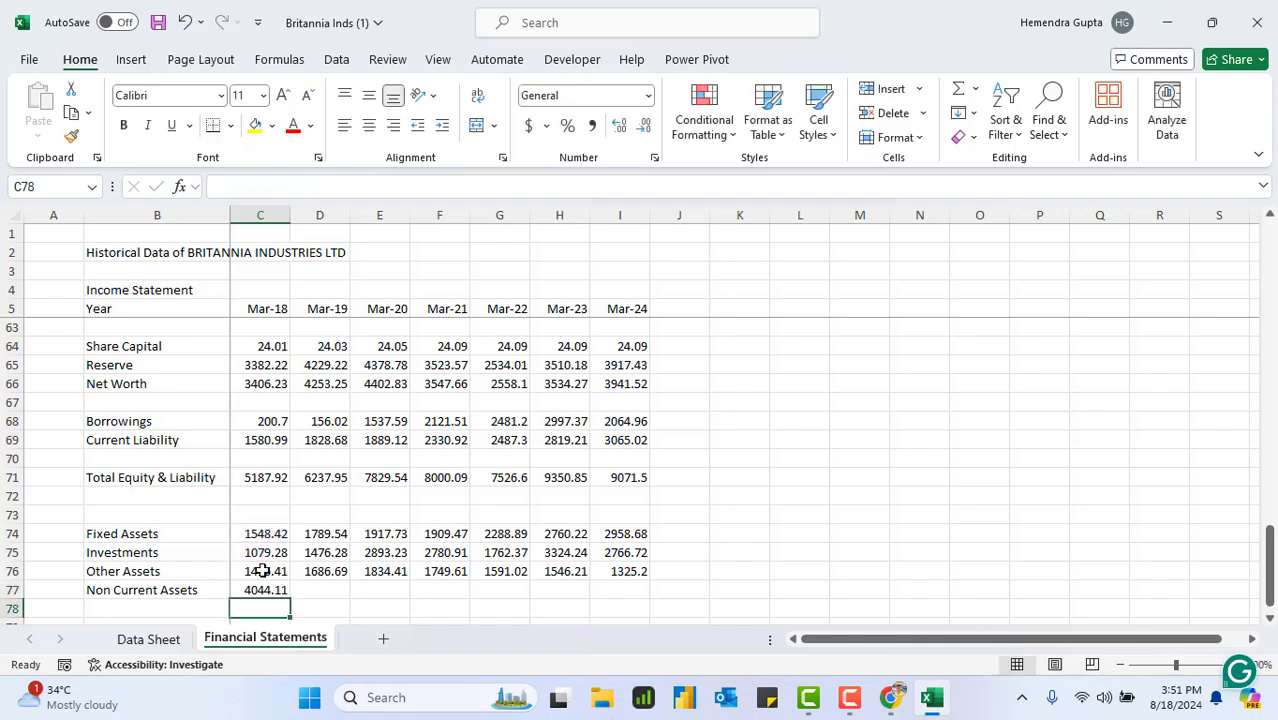
left_click(267, 585)
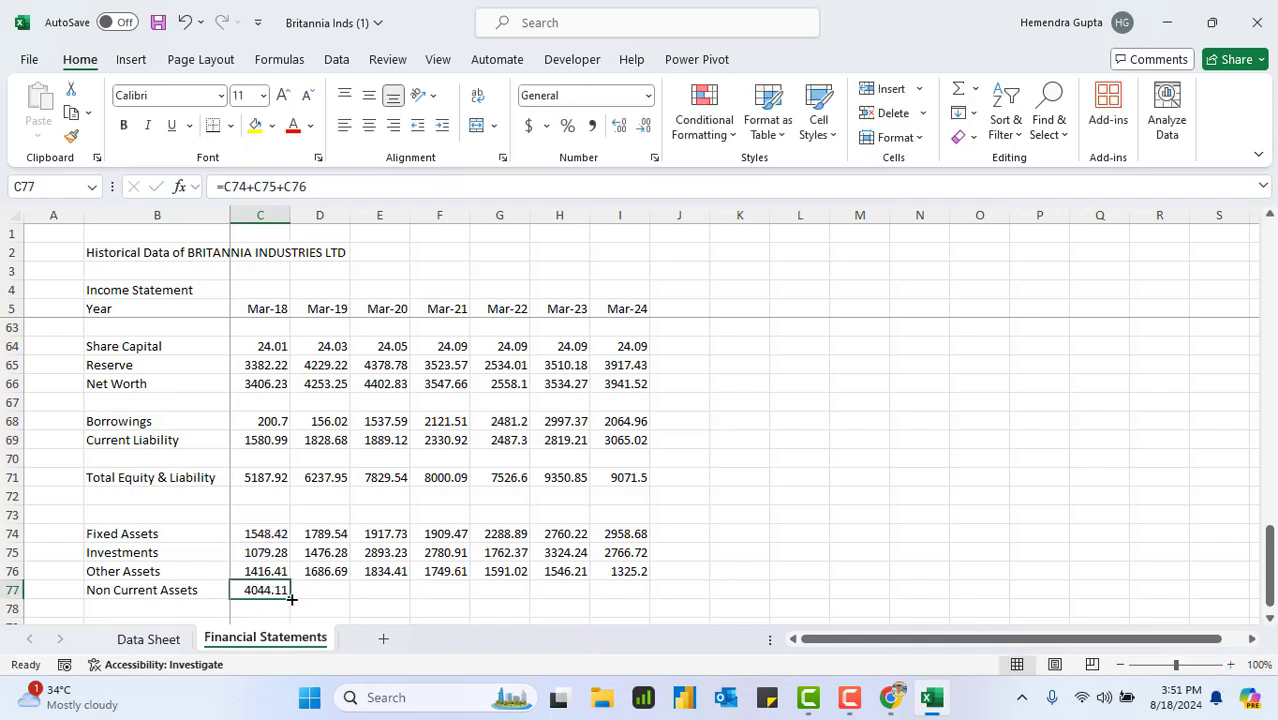
left_click_drag(291, 598, 645, 597)
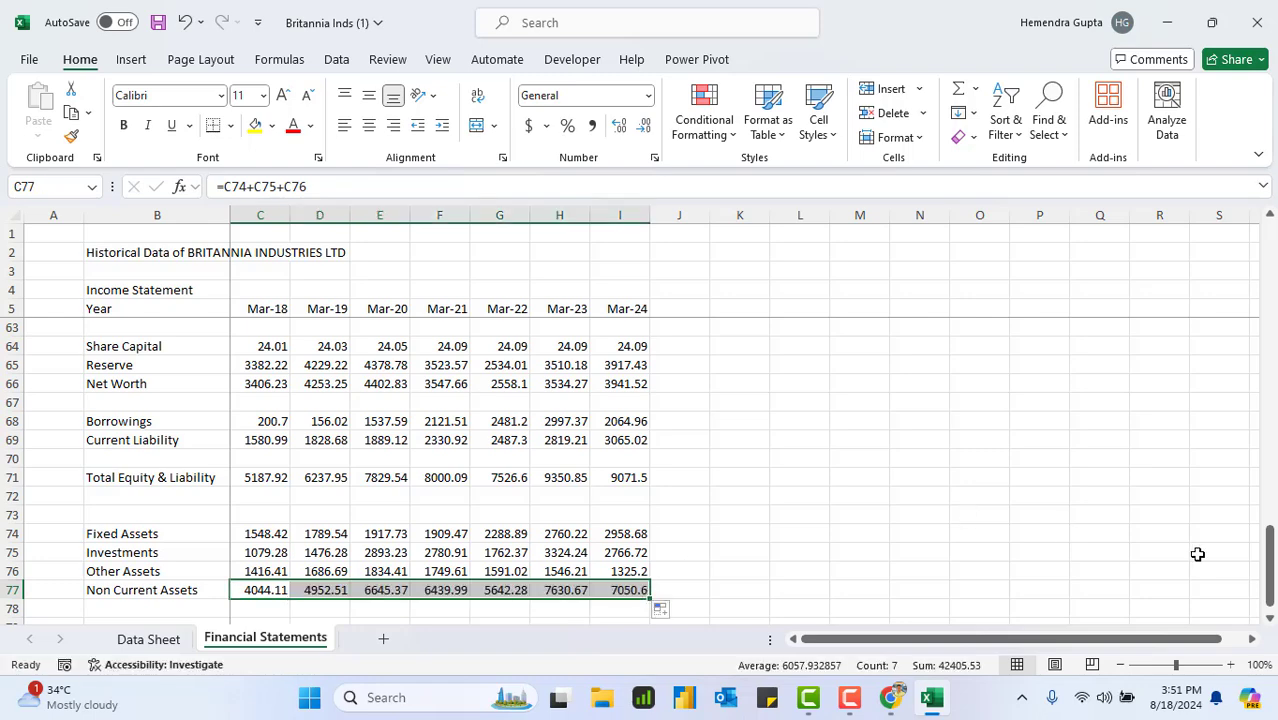
Check the Data Sheet's items below the asset total and enter the row label "Receivables" in B79
scroll(660, 600, "down", 1)
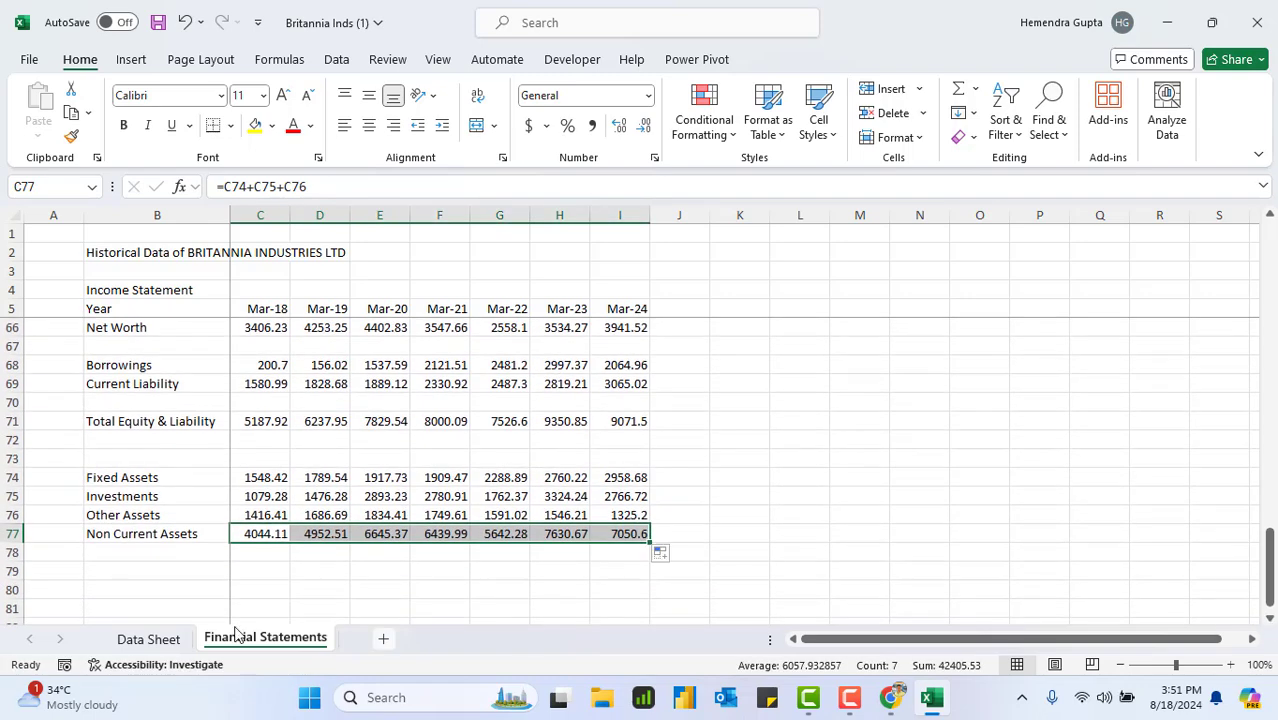
left_click(110, 570)
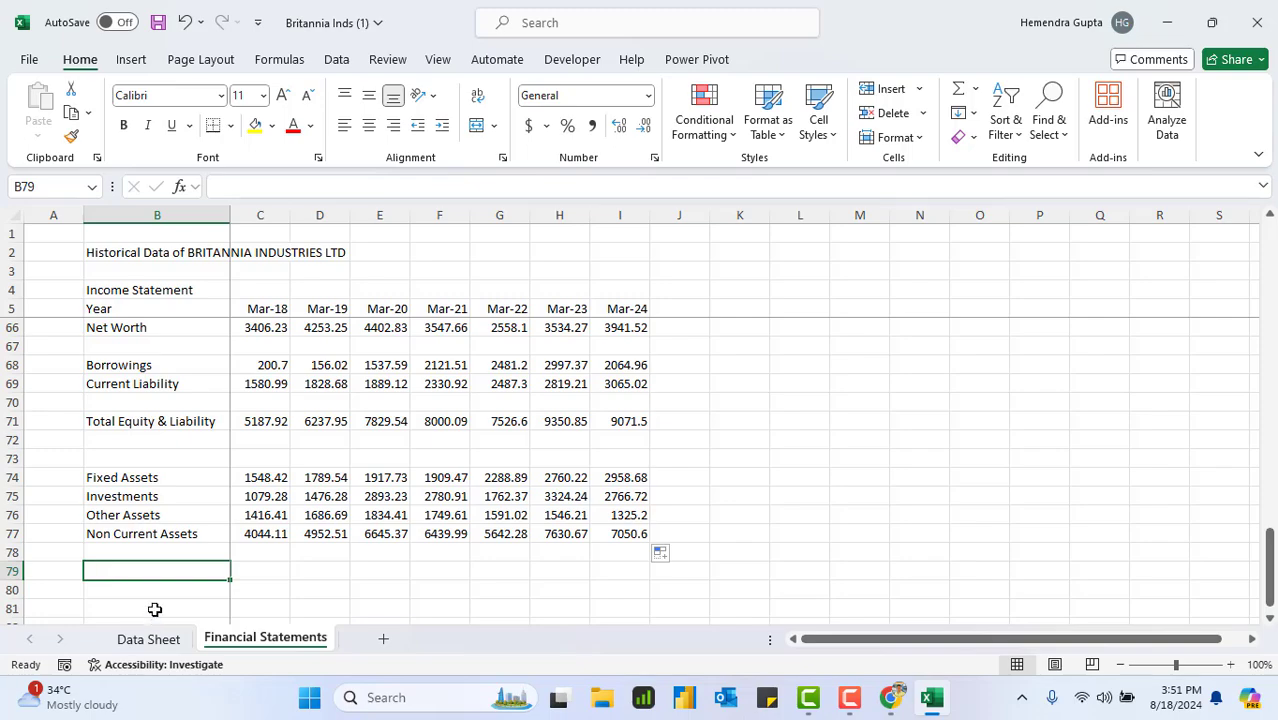
left_click(162, 642)
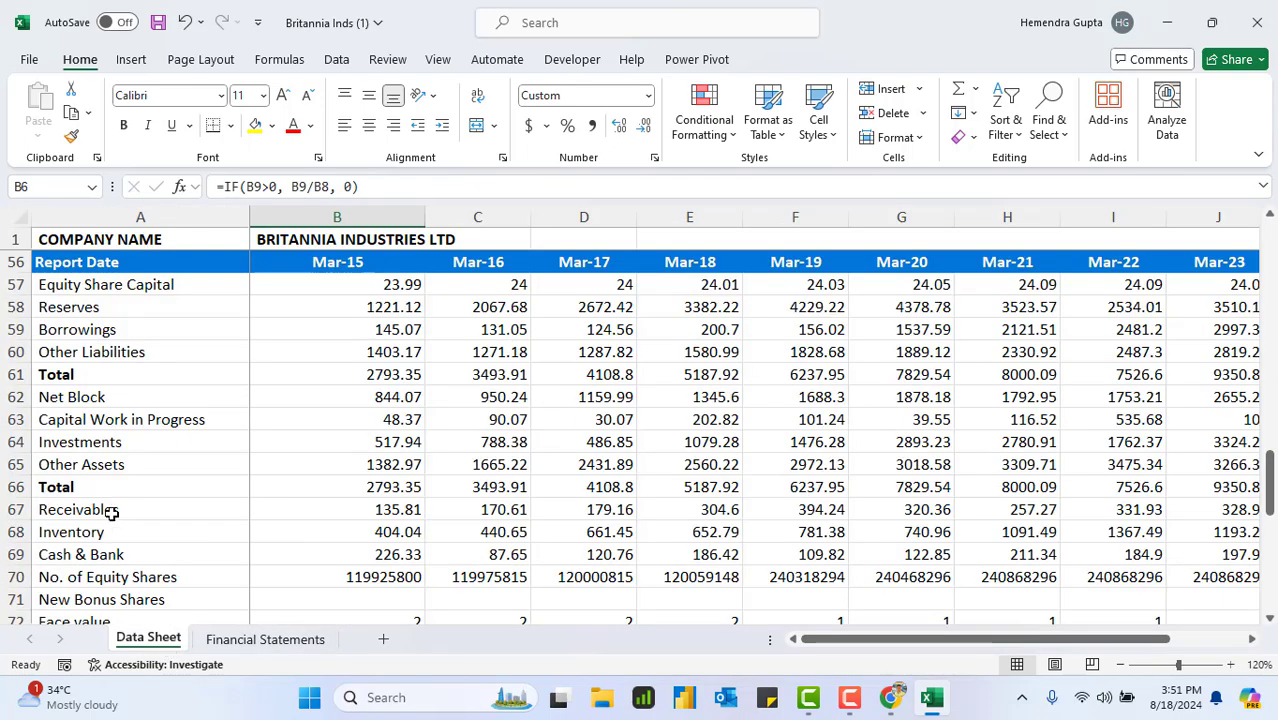
left_click(212, 639)
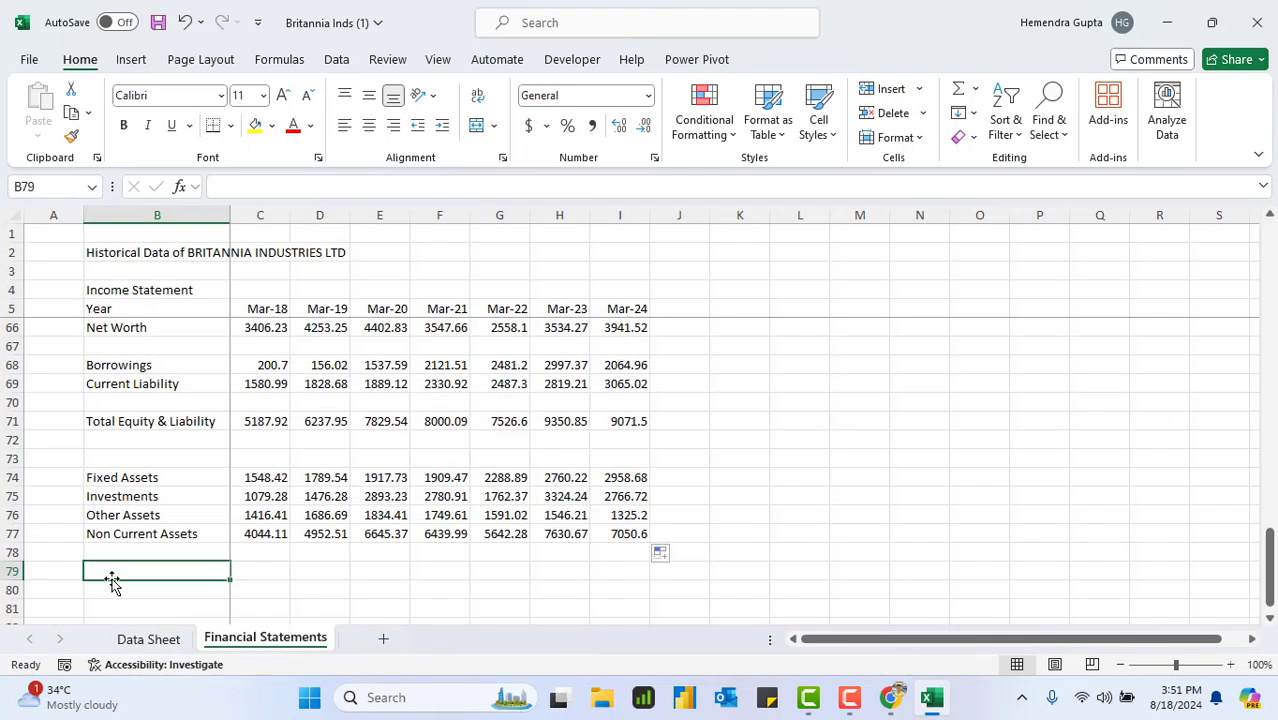
double_click(114, 568)
type("Receivable")
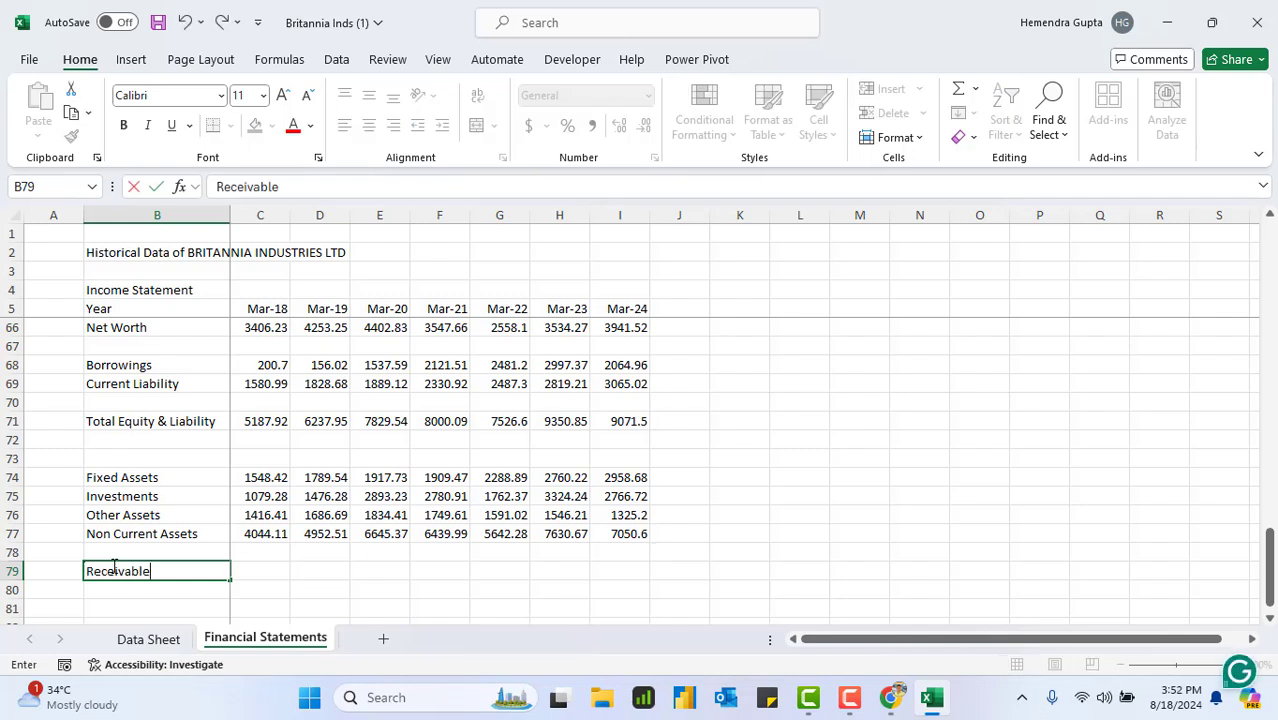
type("s")
key("Return")
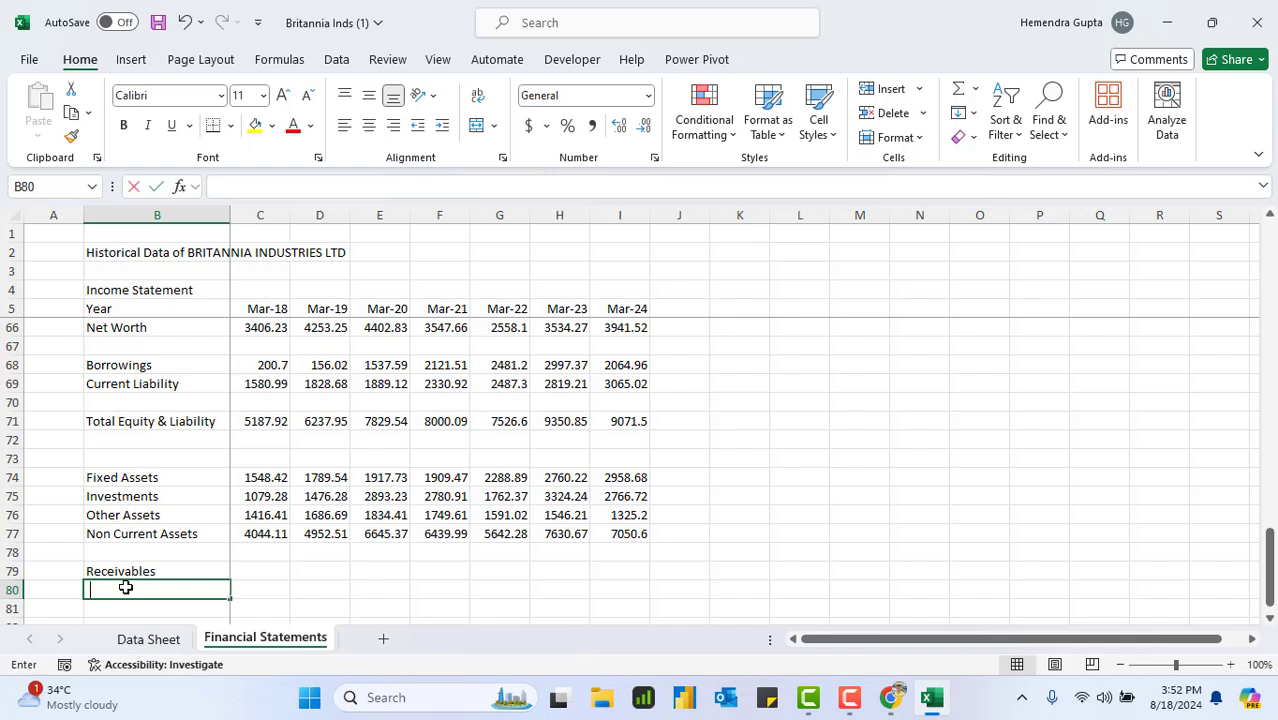
Enter the row labels "Inventory" in B80 and "Cash & Bank Balance" in B81
type("Inv")
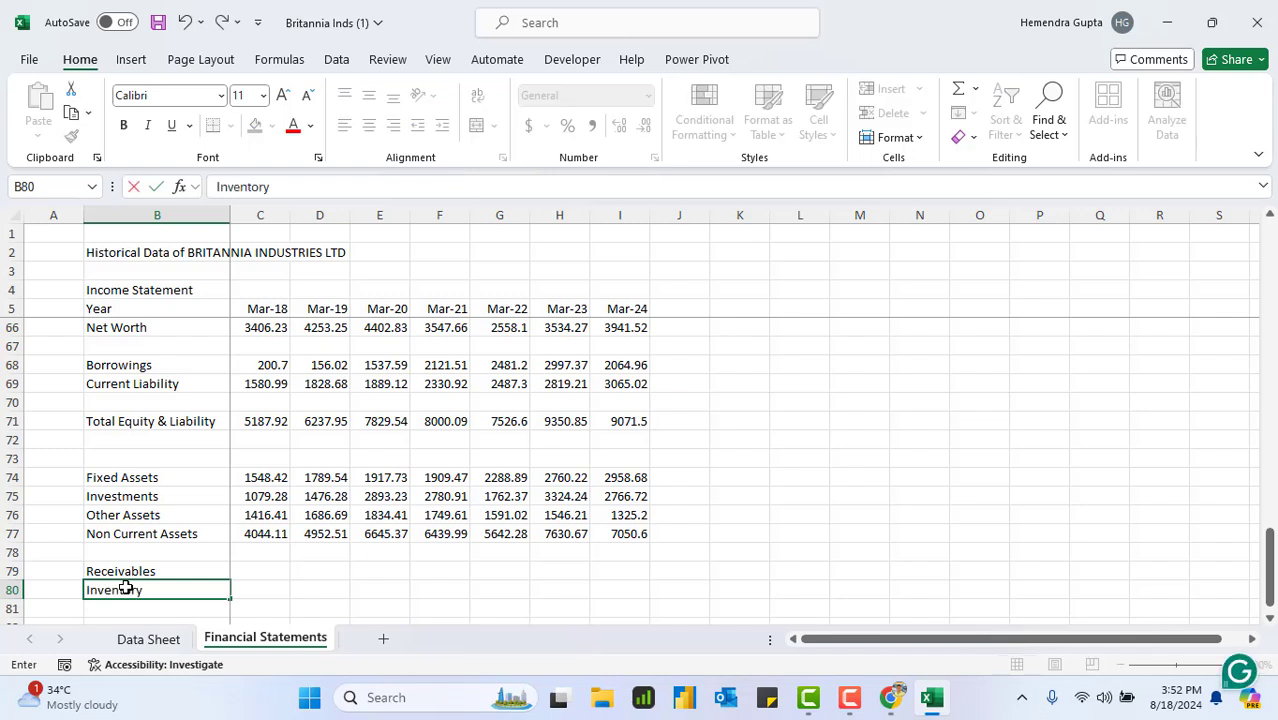
type("entory")
key("Return")
type("Cash &")
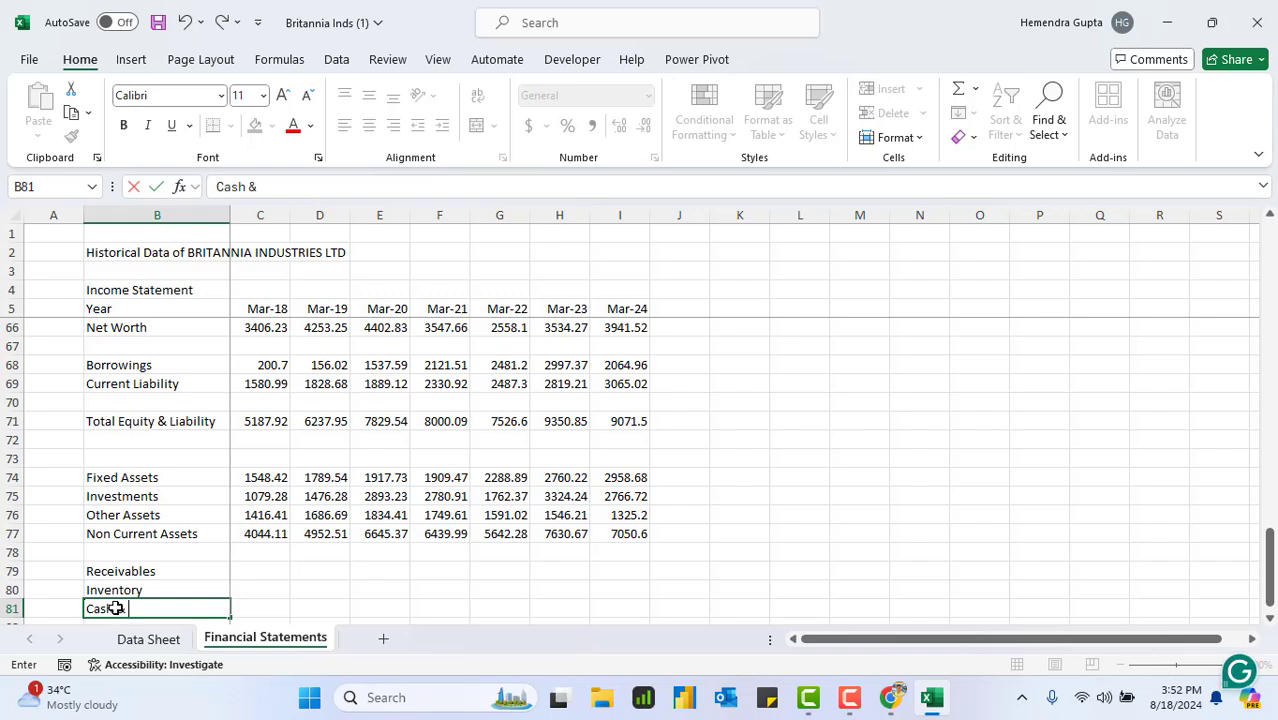
type(" Bank Balanc")
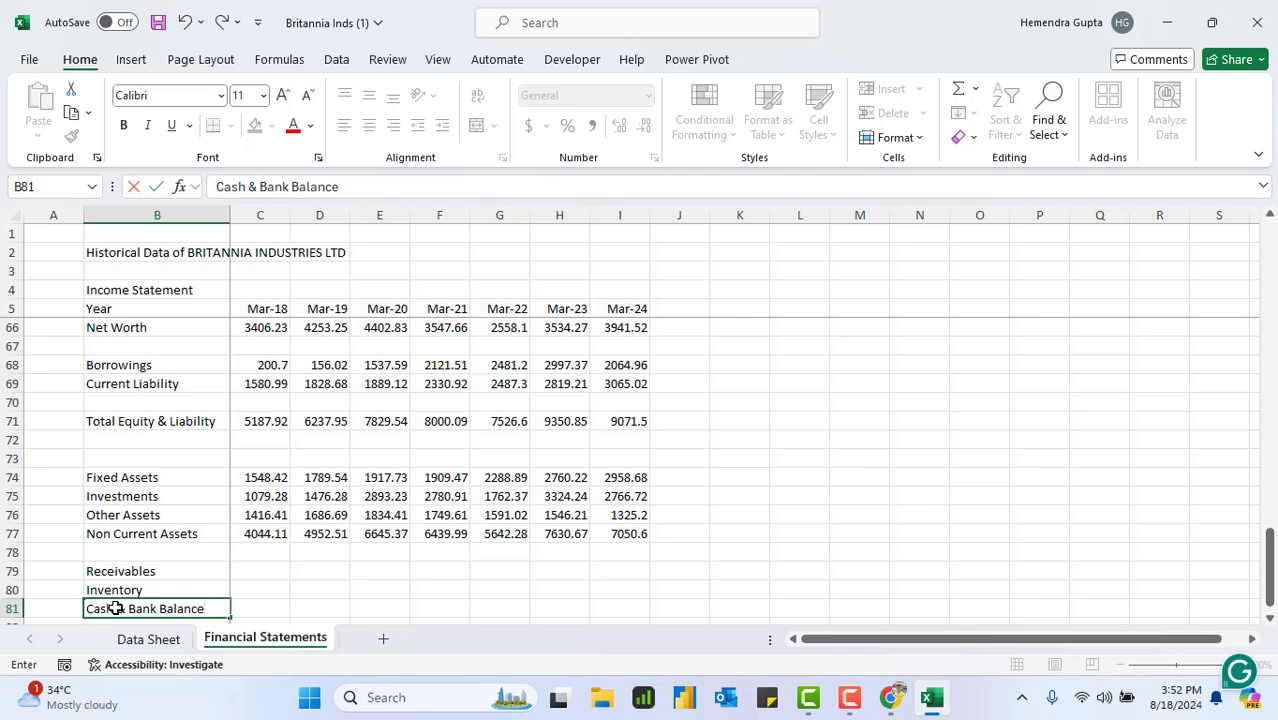
type("e")
Link Mar-18 Receivables in C79 to Data Sheet E67 and fill the formula through the Inventory and Cash & Bank Balance rows to Mar-24
left_click(269, 571)
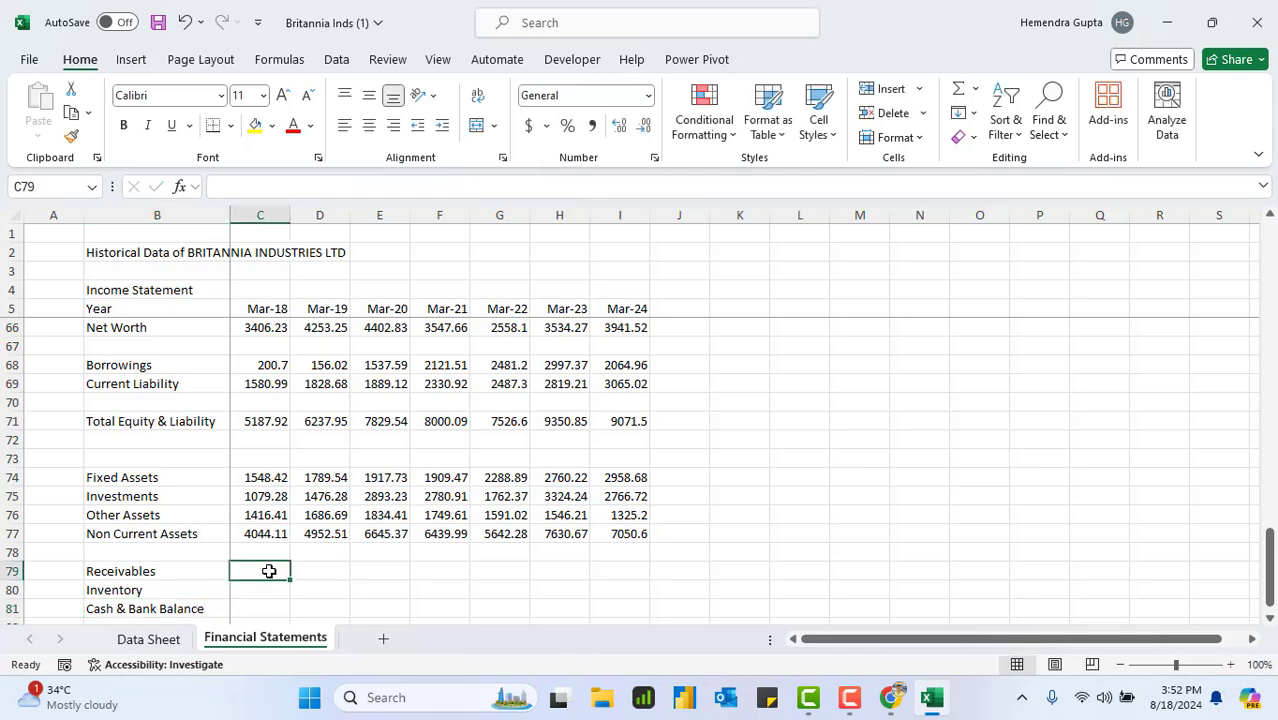
type("=")
left_click(158, 641)
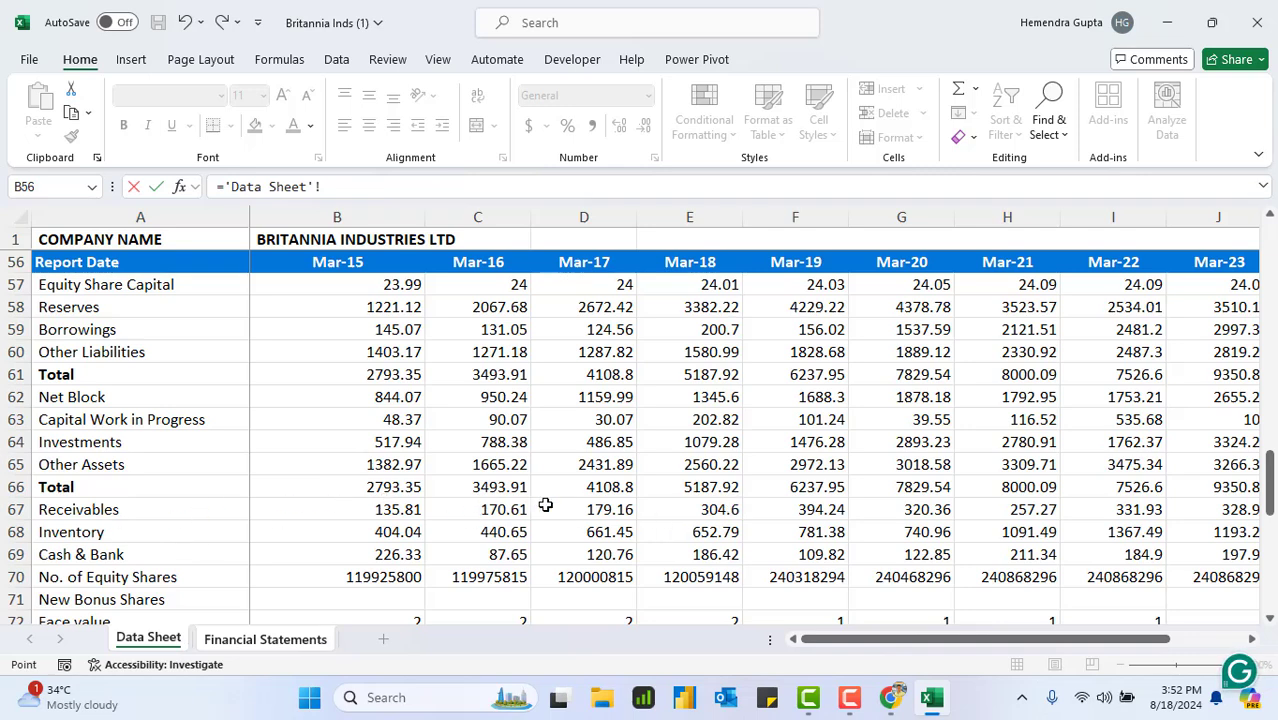
left_click(718, 510)
key("Return")
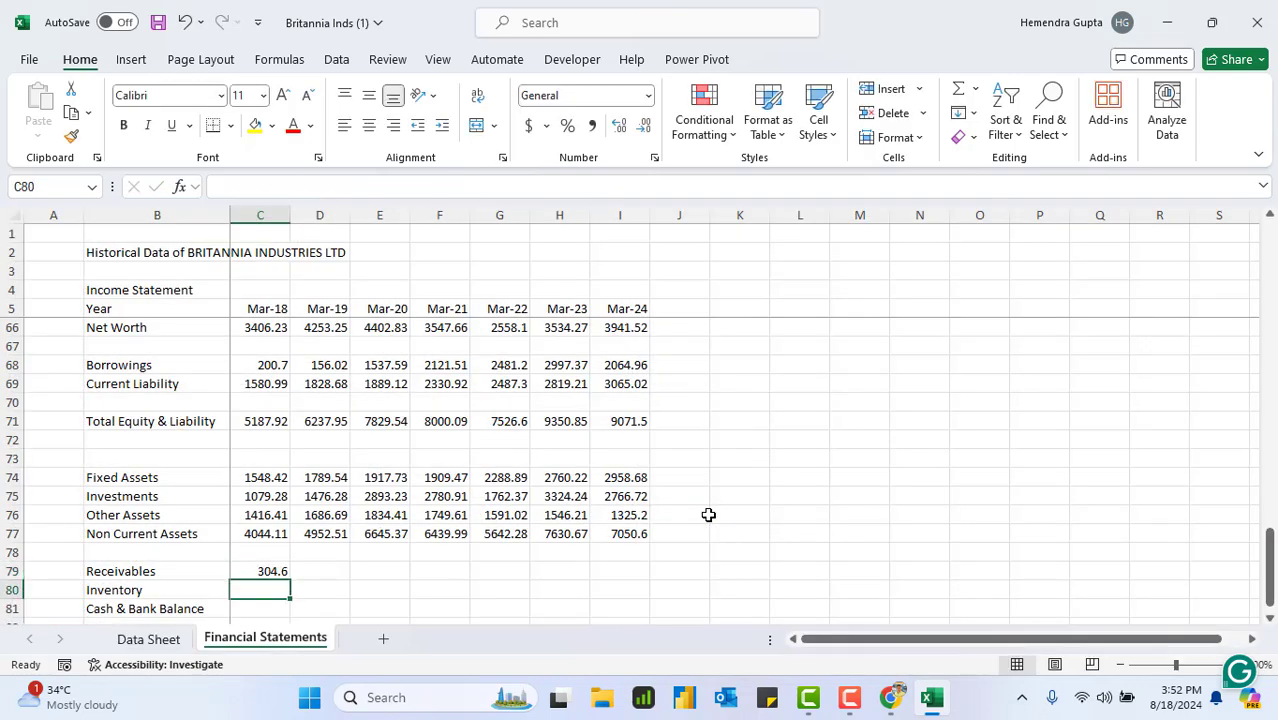
left_click(275, 571)
left_click_drag(291, 580, 670, 611)
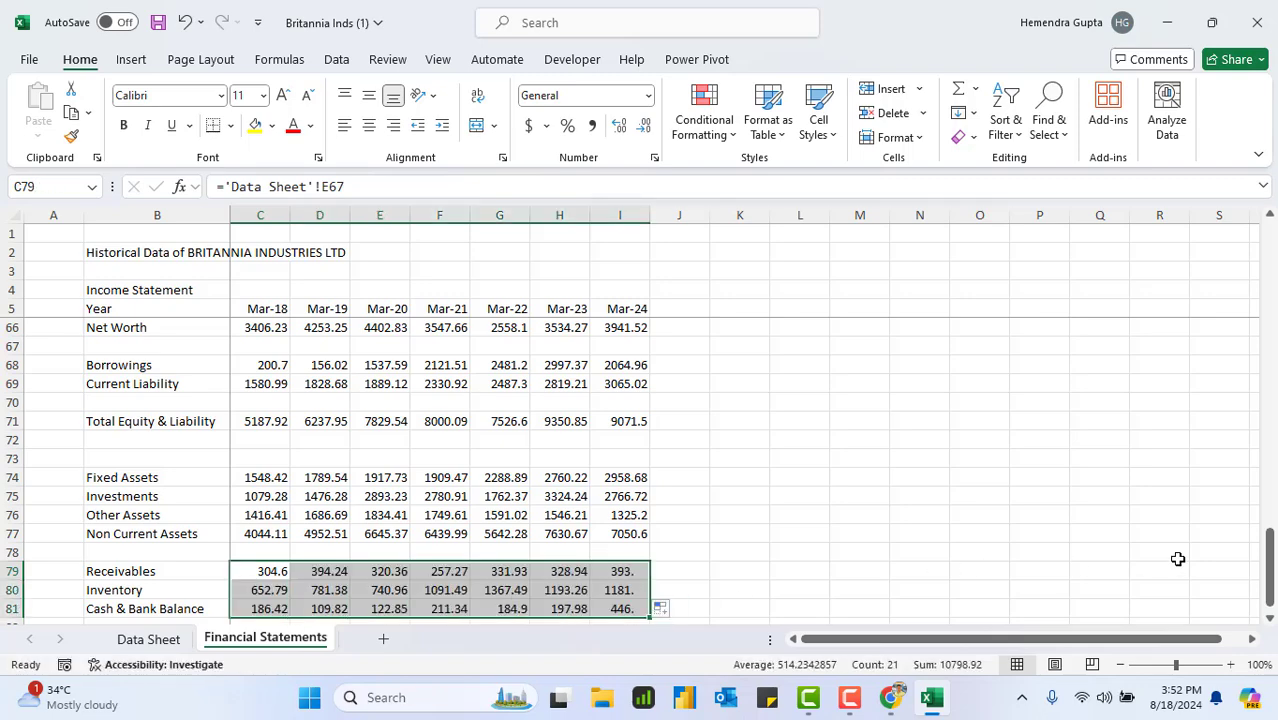
Enter the row label "Current Assets" in B82 below Cash & Bank Balance
scroll(690, 600, "down", 1)
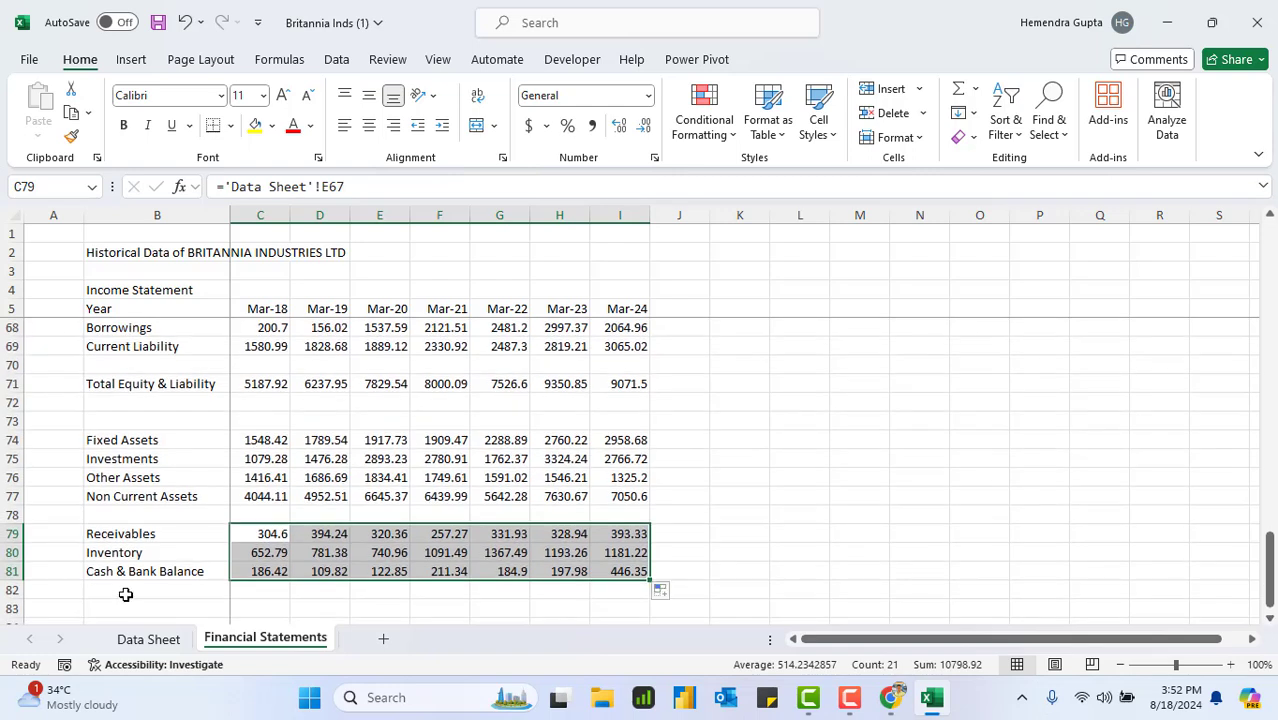
left_click(125, 592)
type("Cu")
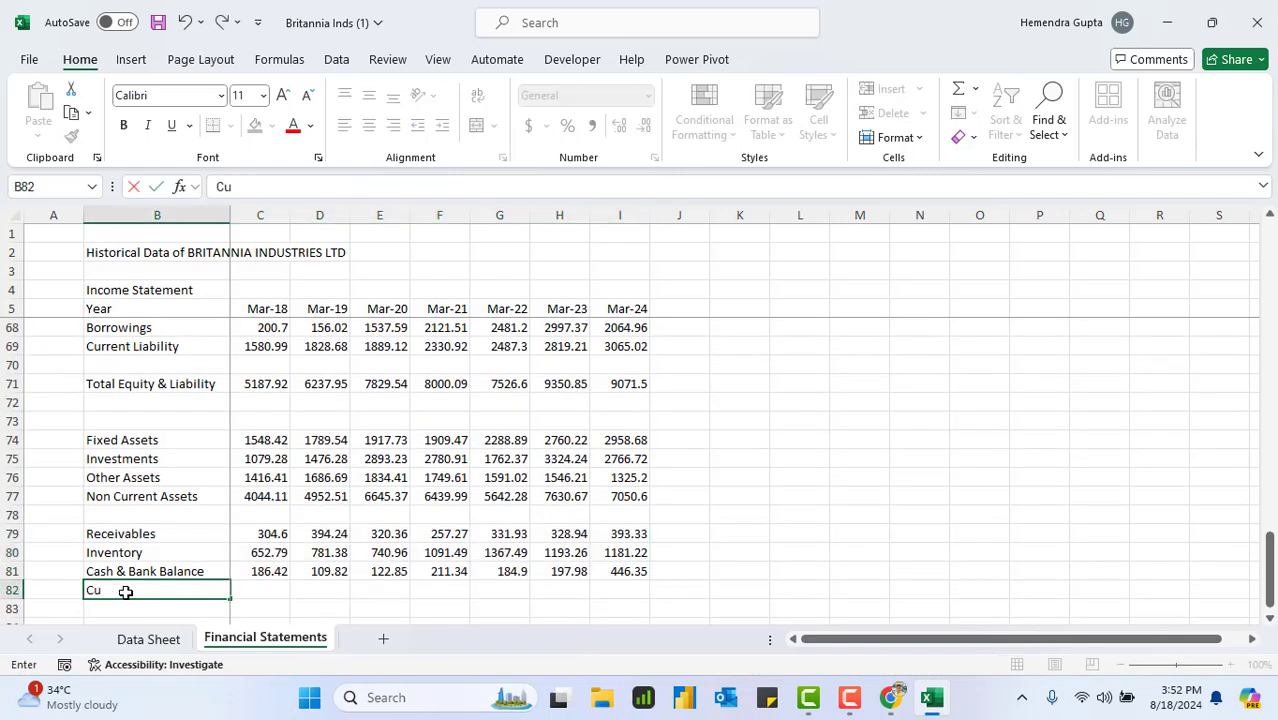
type("rrent Assets")
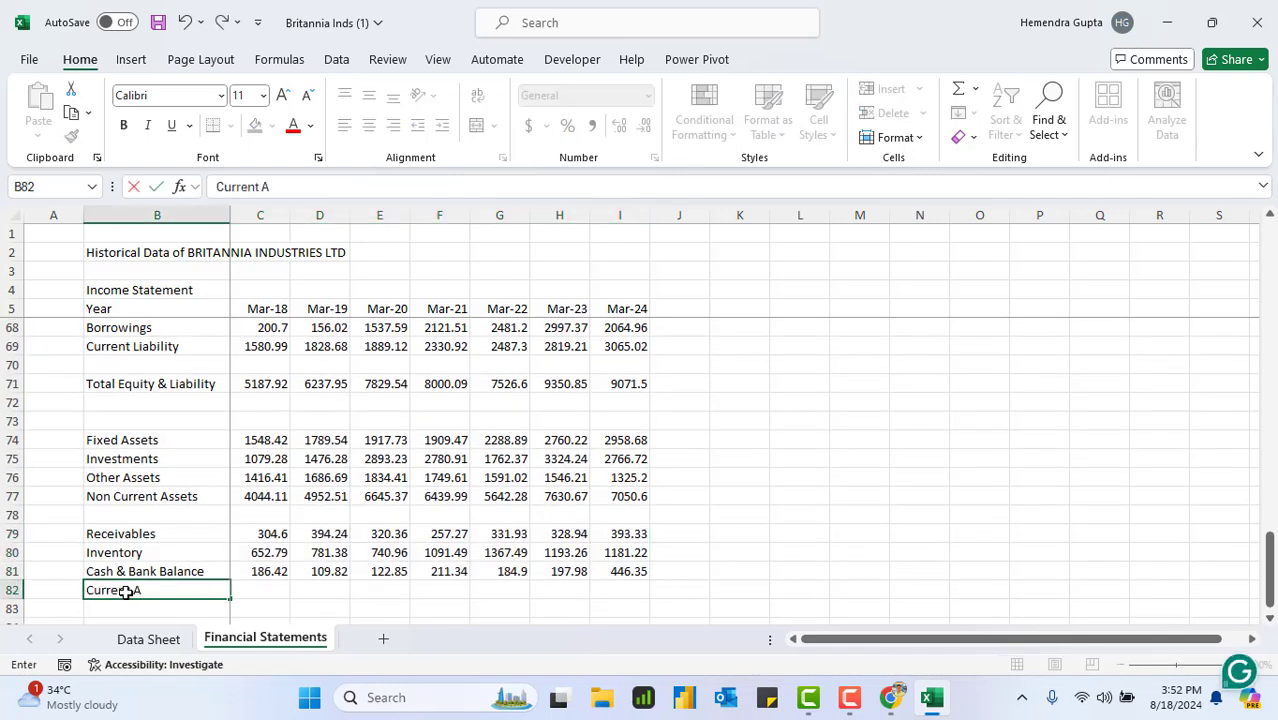
Calculate Mar-18 Current Assets in C82 as SUM(C79:C81) and fill the formula across to Mar-24
left_click(268, 590)
type("=")
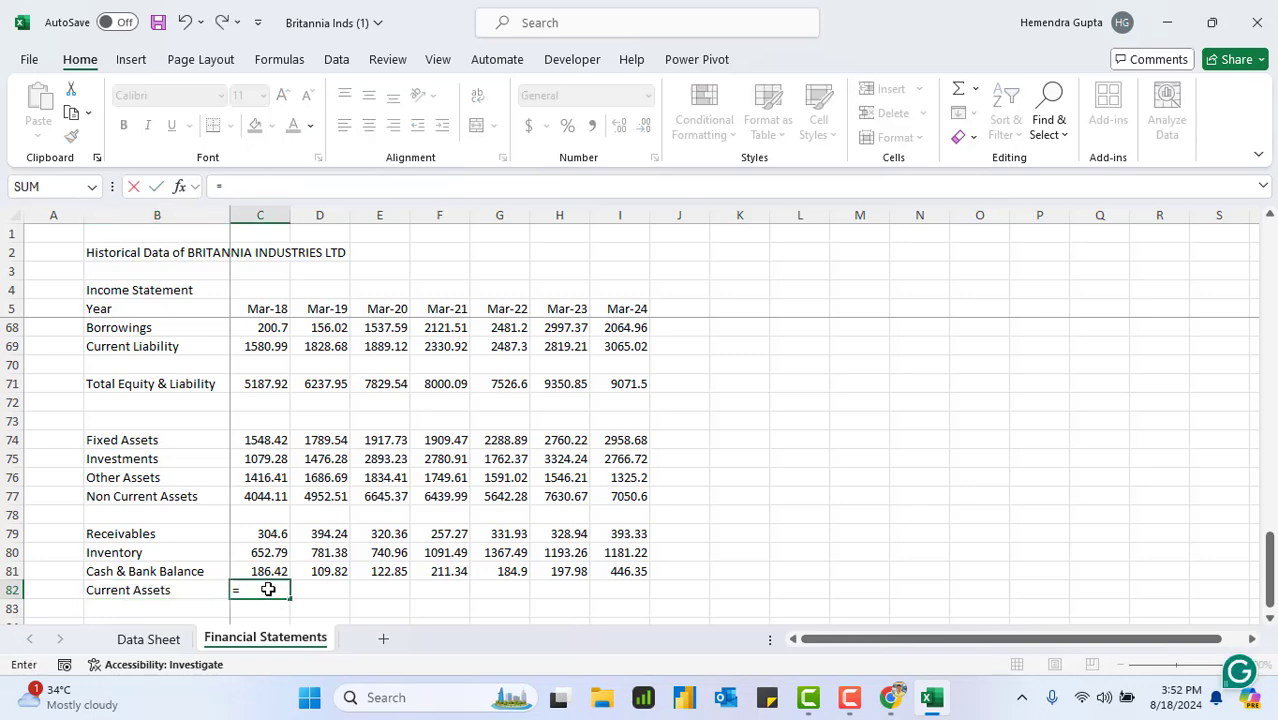
type("sum(")
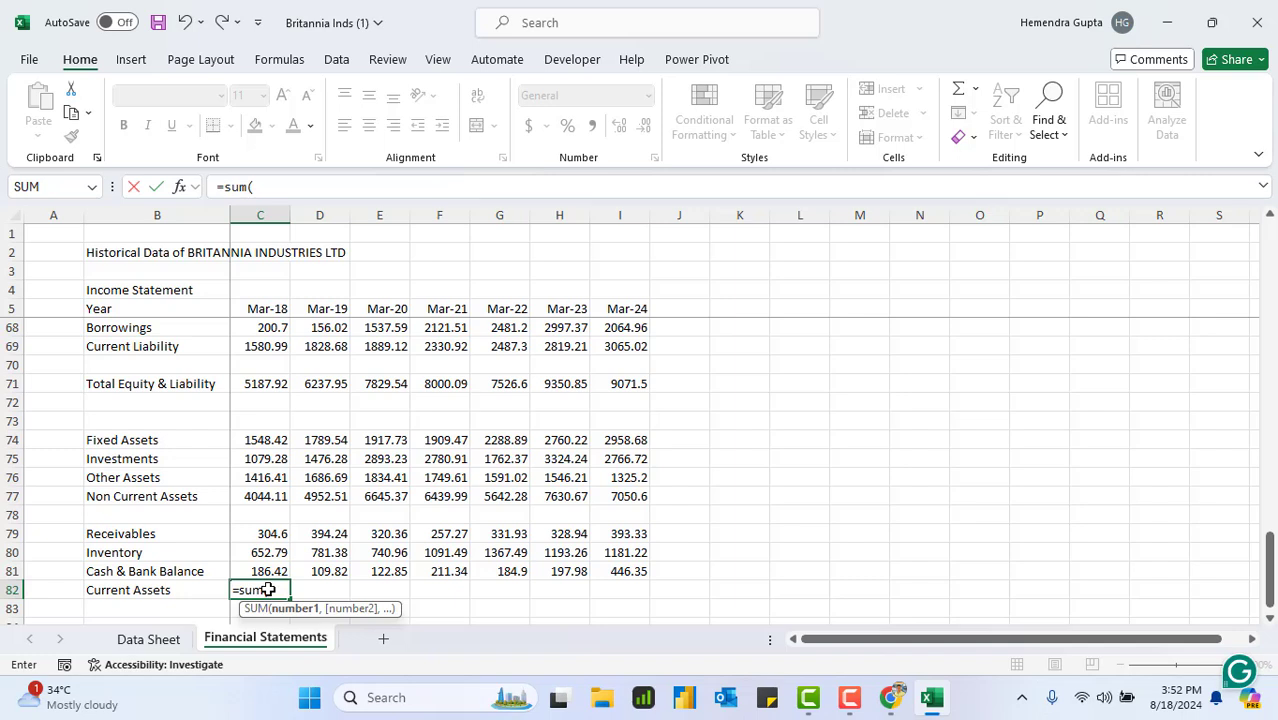
left_click_drag(272, 530, 275, 571)
type(")")
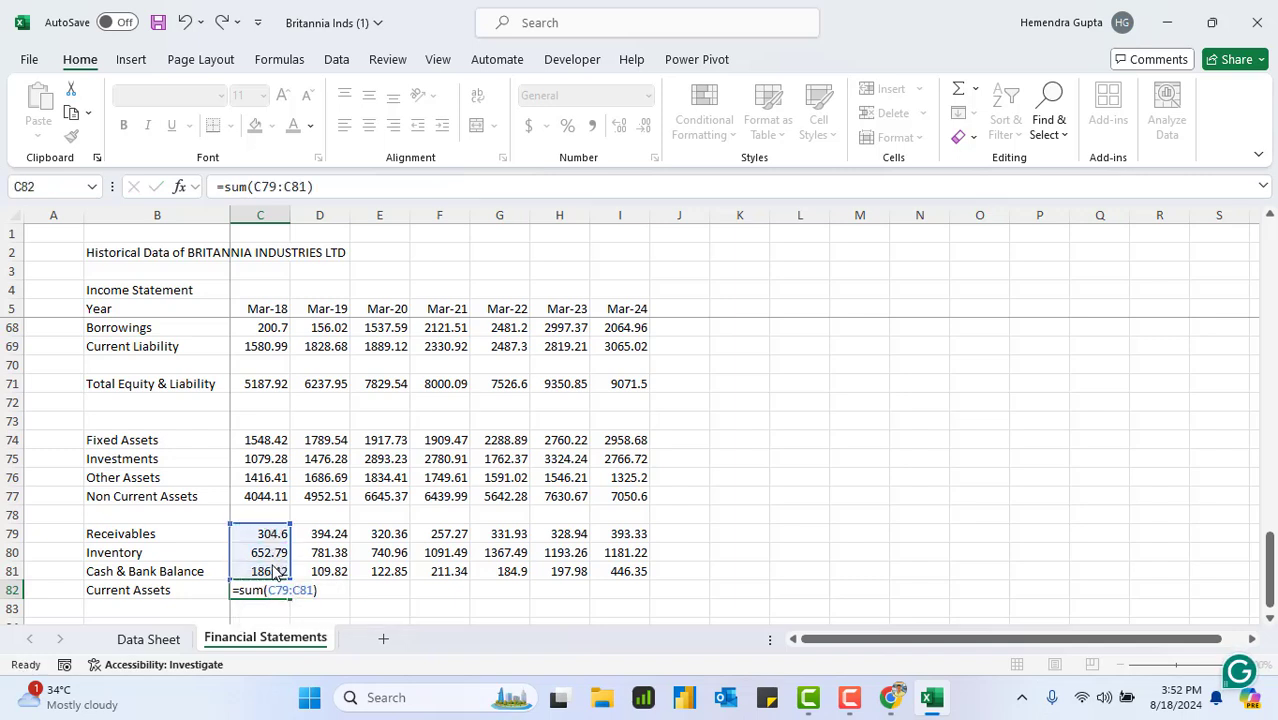
key("Return")
left_click(266, 588)
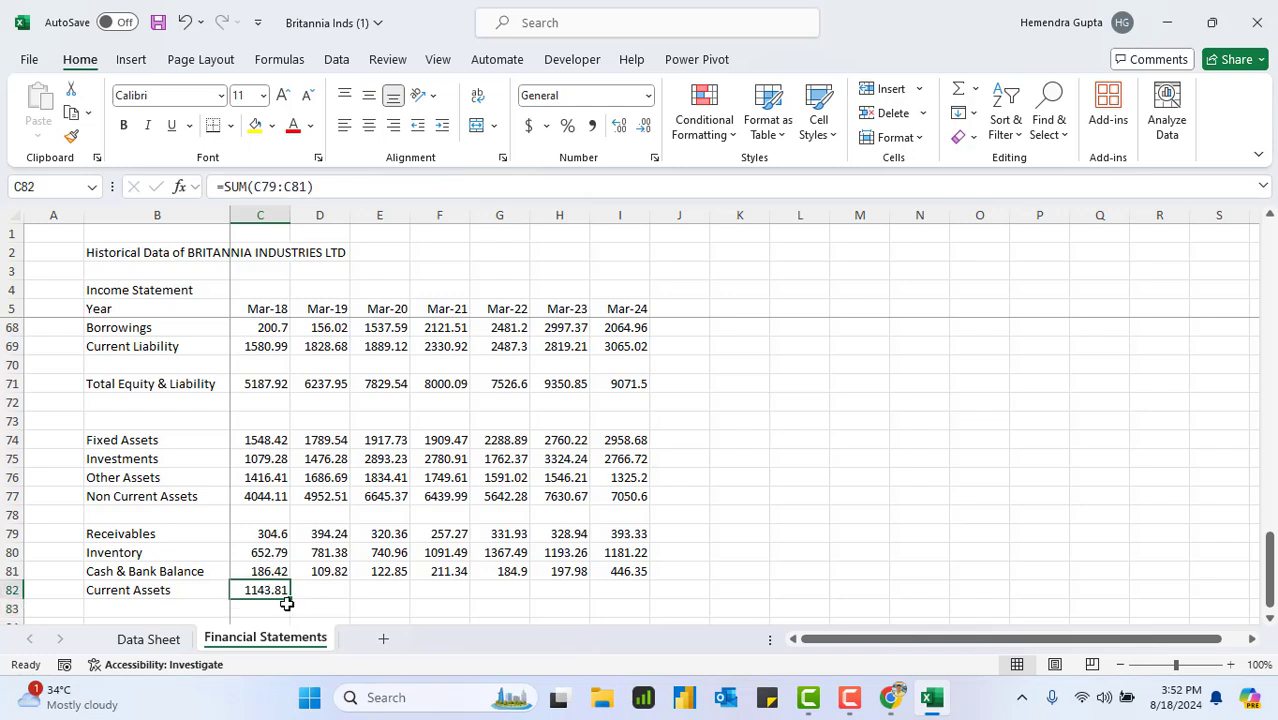
left_click_drag(290, 598, 648, 594)
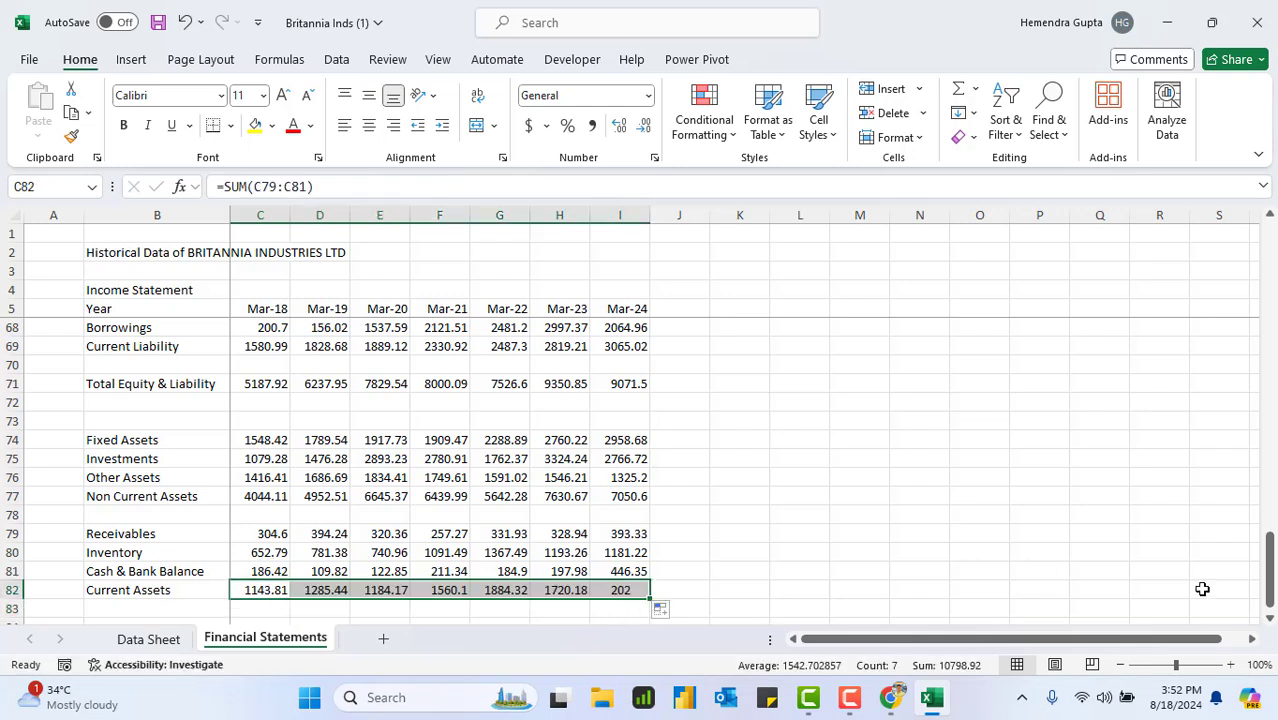
Enter the row label "Total Assets" in B84, leaving a blank row below Current Assets
left_click(1270, 622)
left_click(1270, 622)
left_click(108, 590)
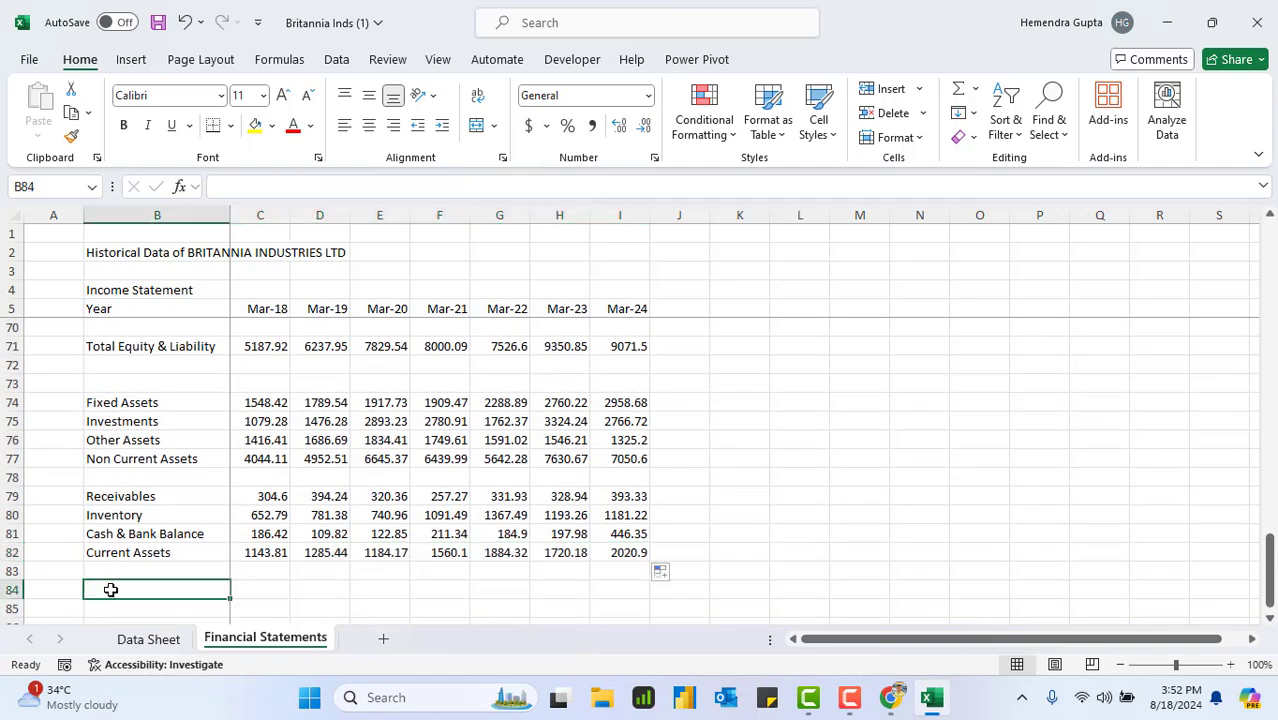
type("Total")
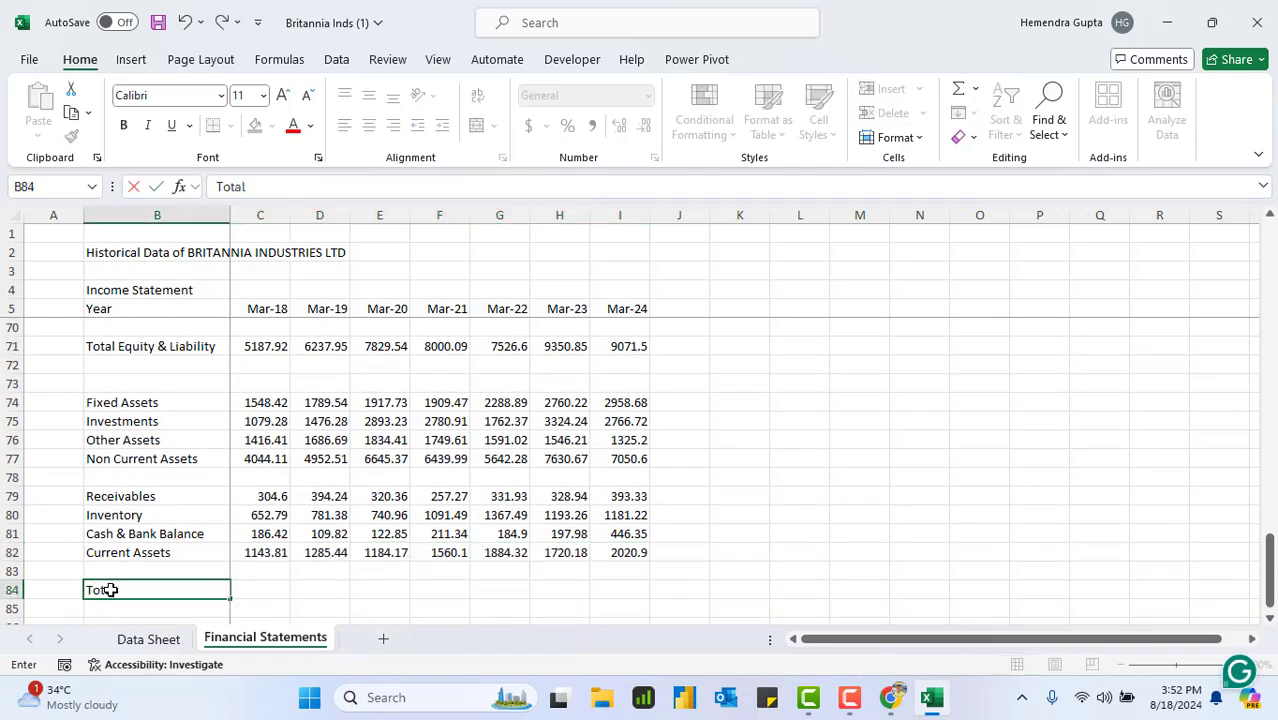
type(" Assets")
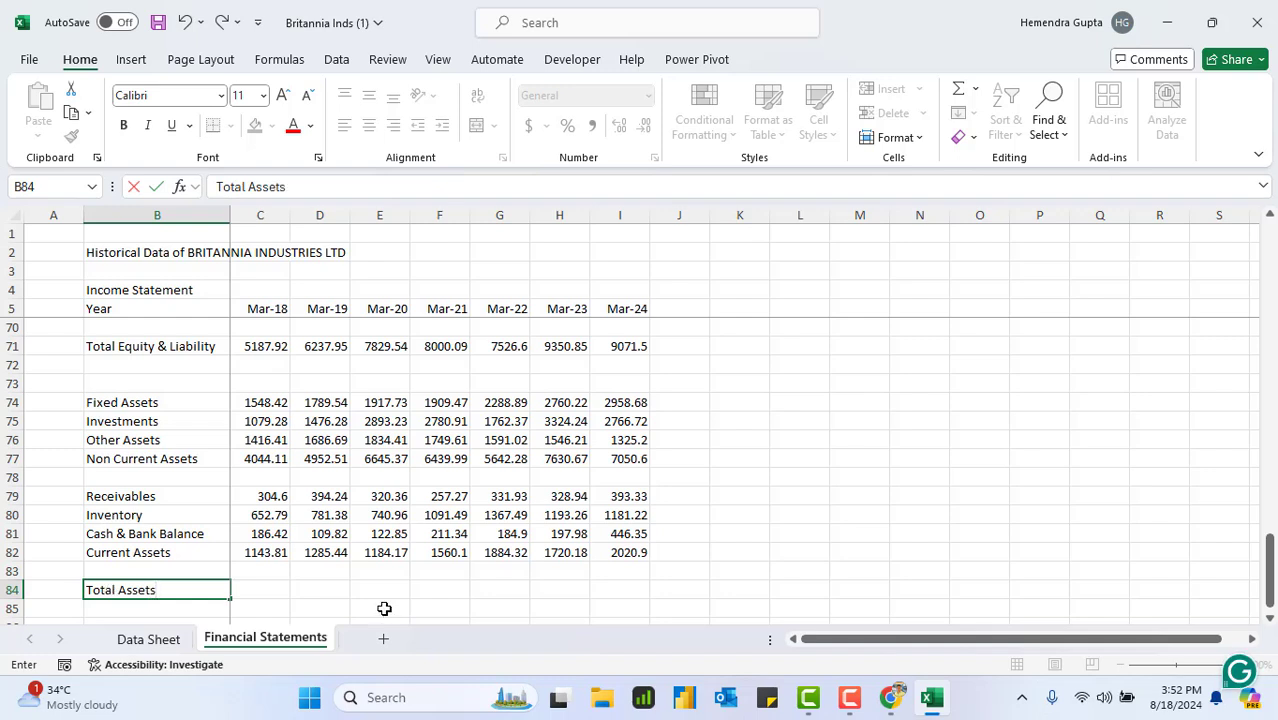
Calculate Mar-18 Total Assets in C84 as C77+C82 and fill the formula across to Mar-24
left_click(268, 584)
type("=")
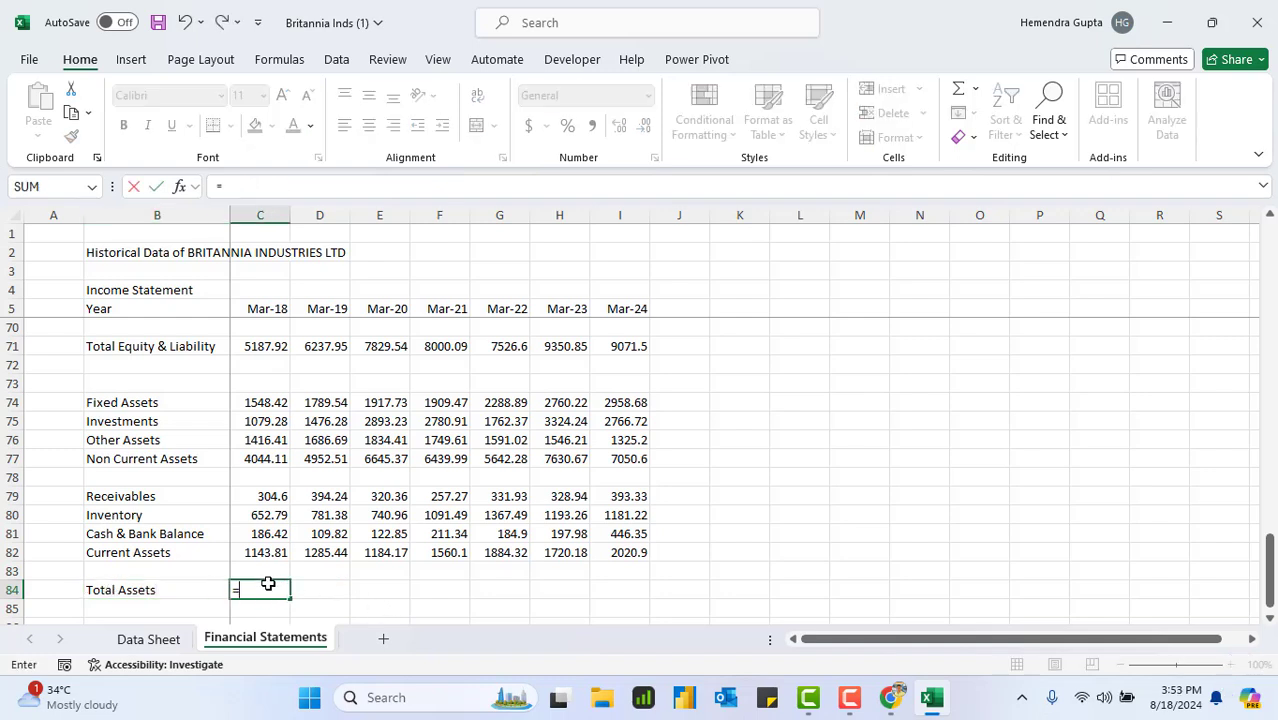
left_click(259, 455)
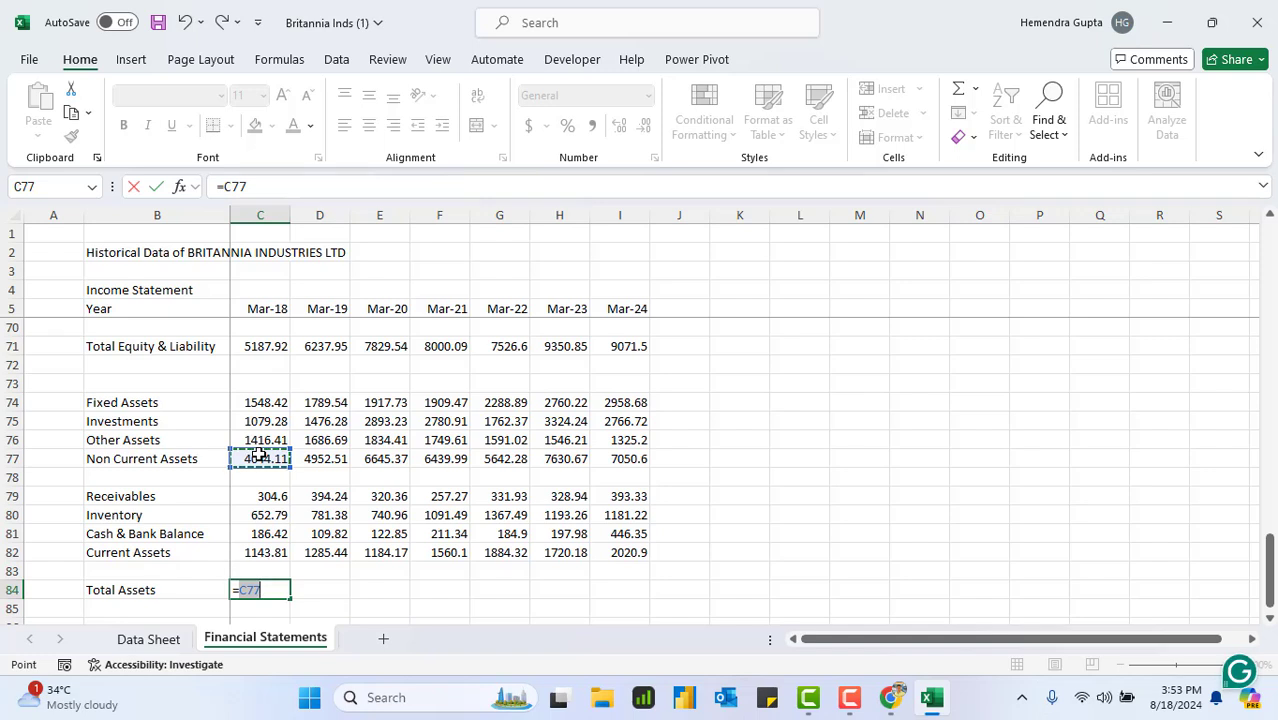
type("+")
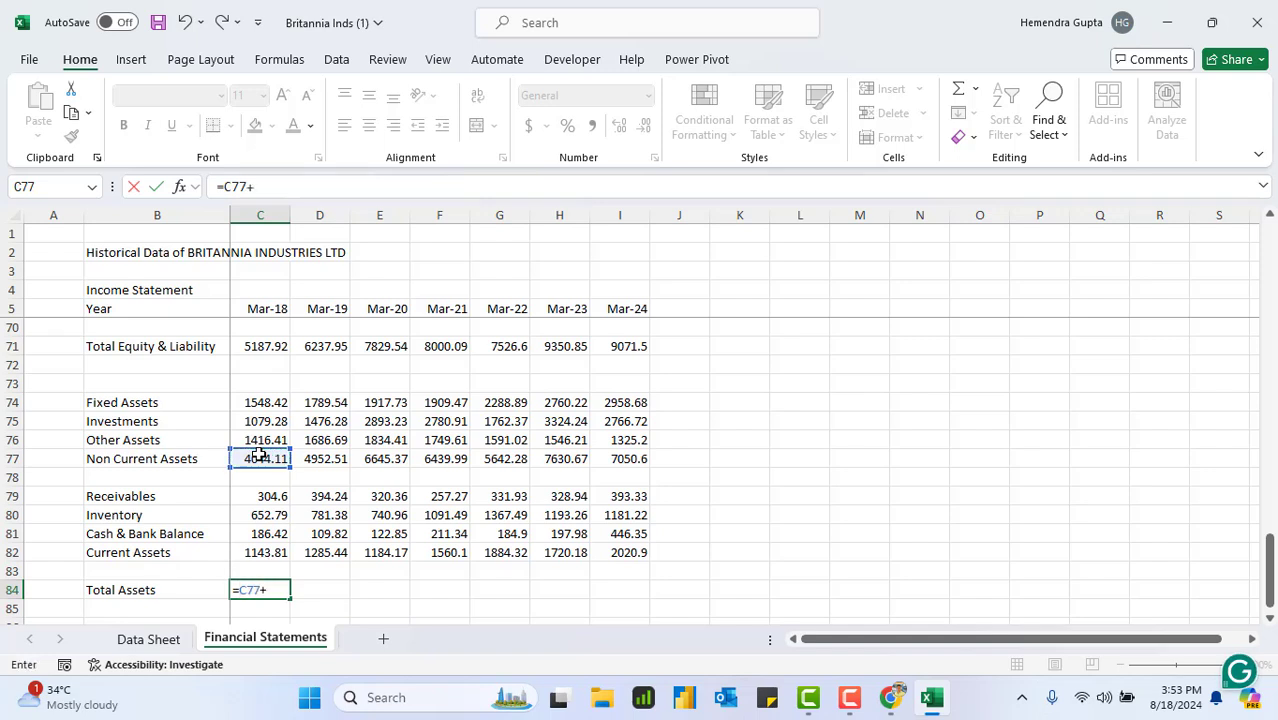
left_click(259, 556)
key("Return")
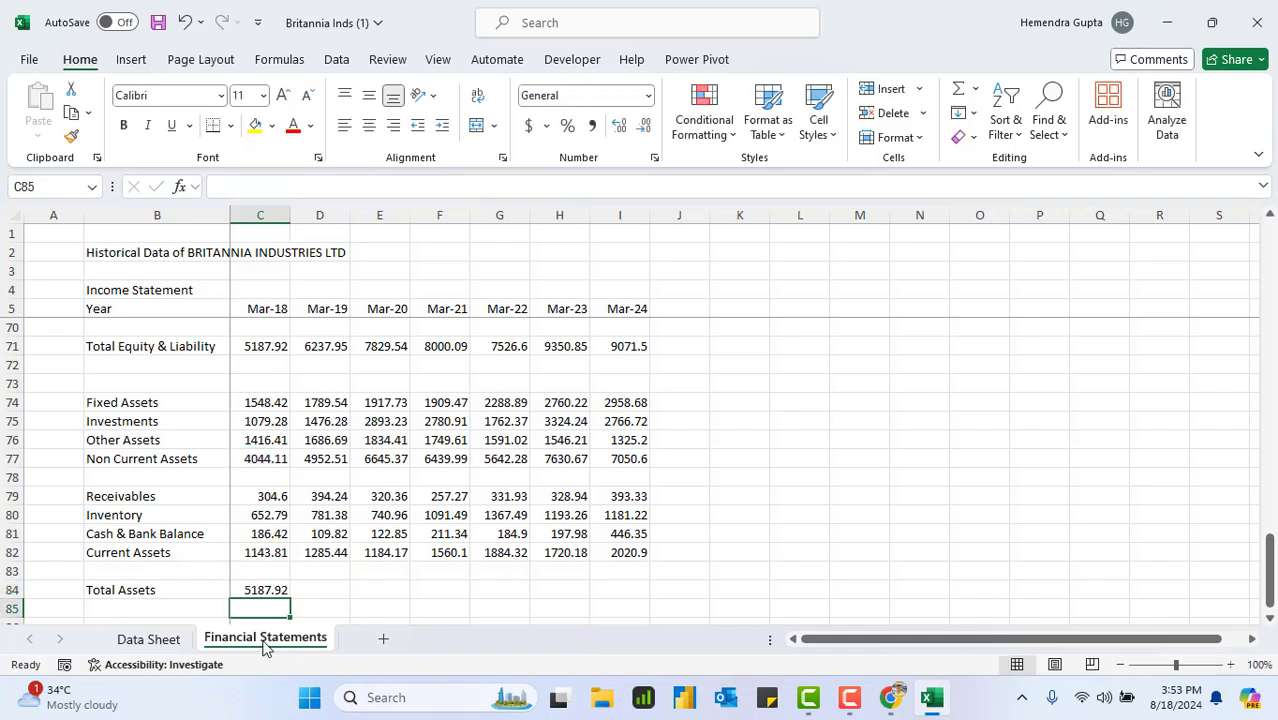
left_click(265, 589)
left_click_drag(290, 599, 649, 608)
scroll(774, 502, "up", 20)
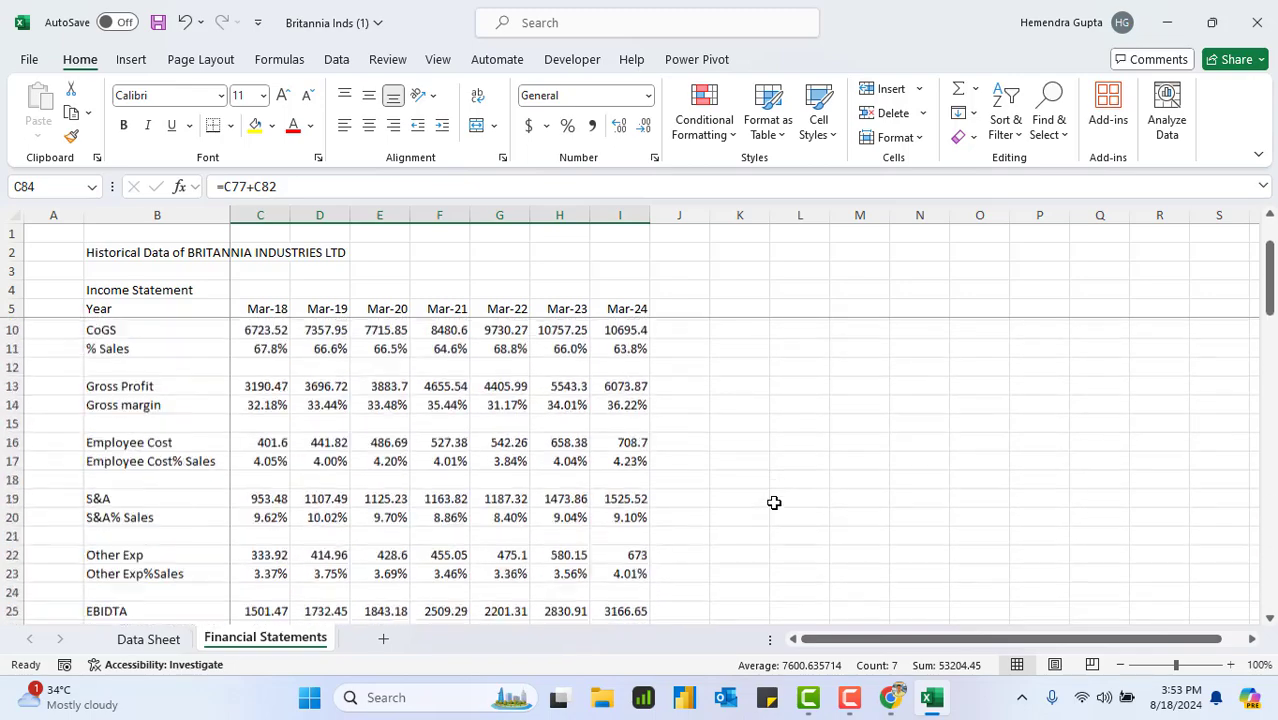
scroll(774, 502, "up", 2)
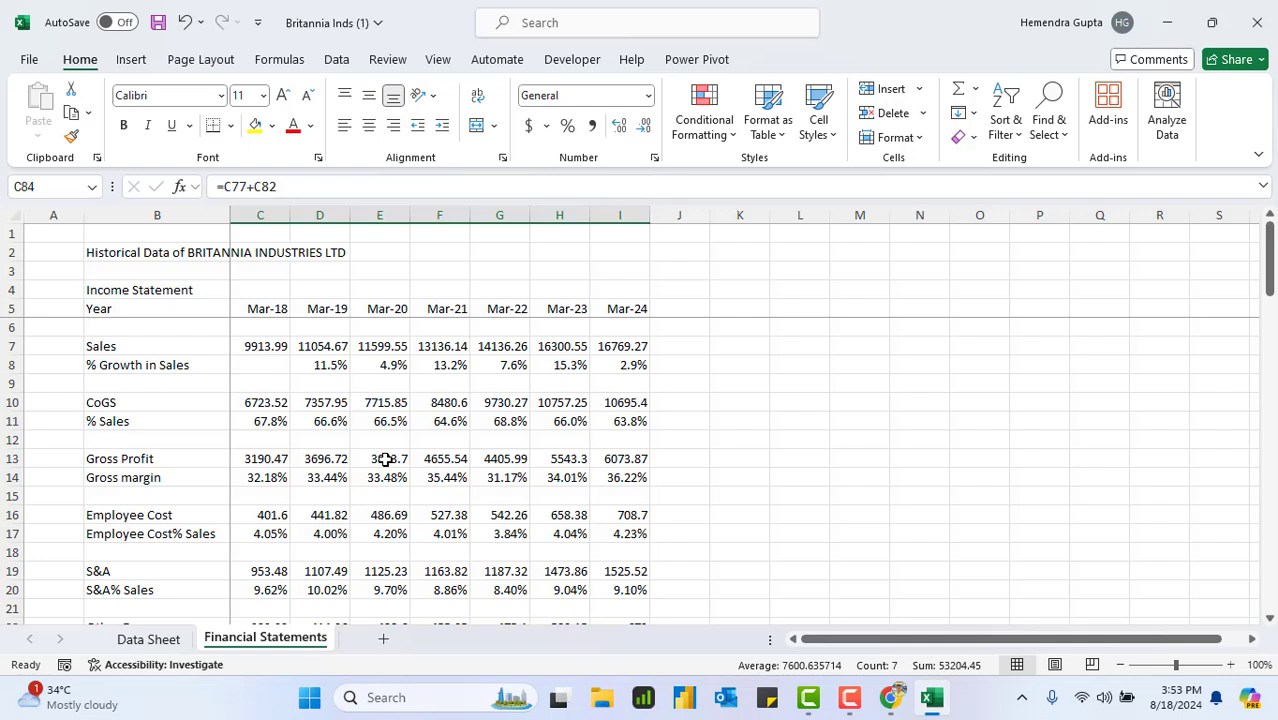
left_click(119, 255)
left_click_drag(119, 255, 635, 253)
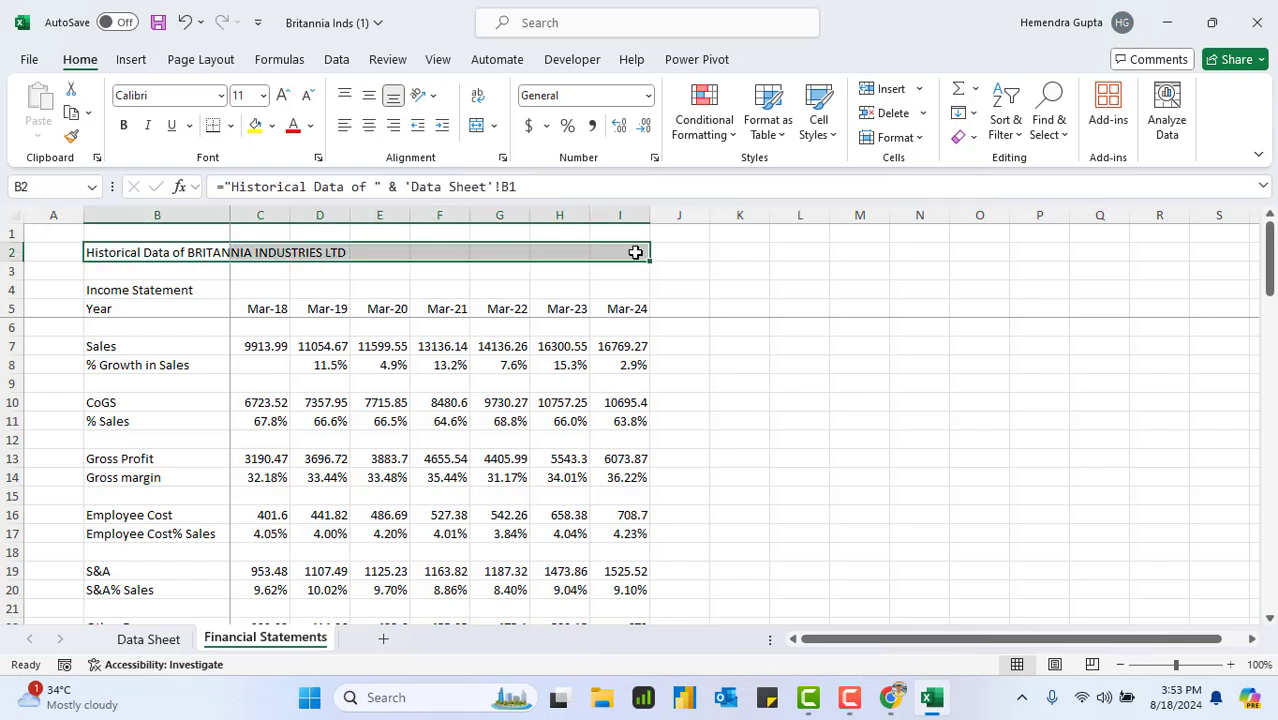
left_click(369, 126)
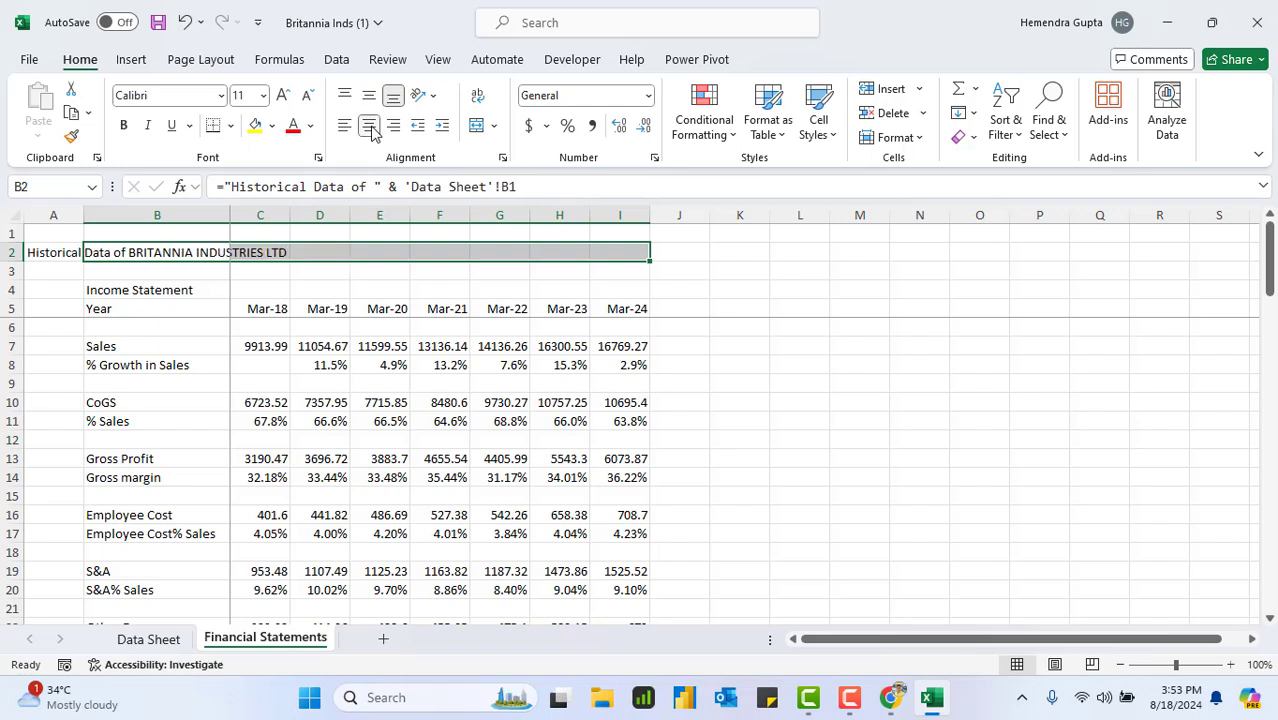
left_click(370, 128)
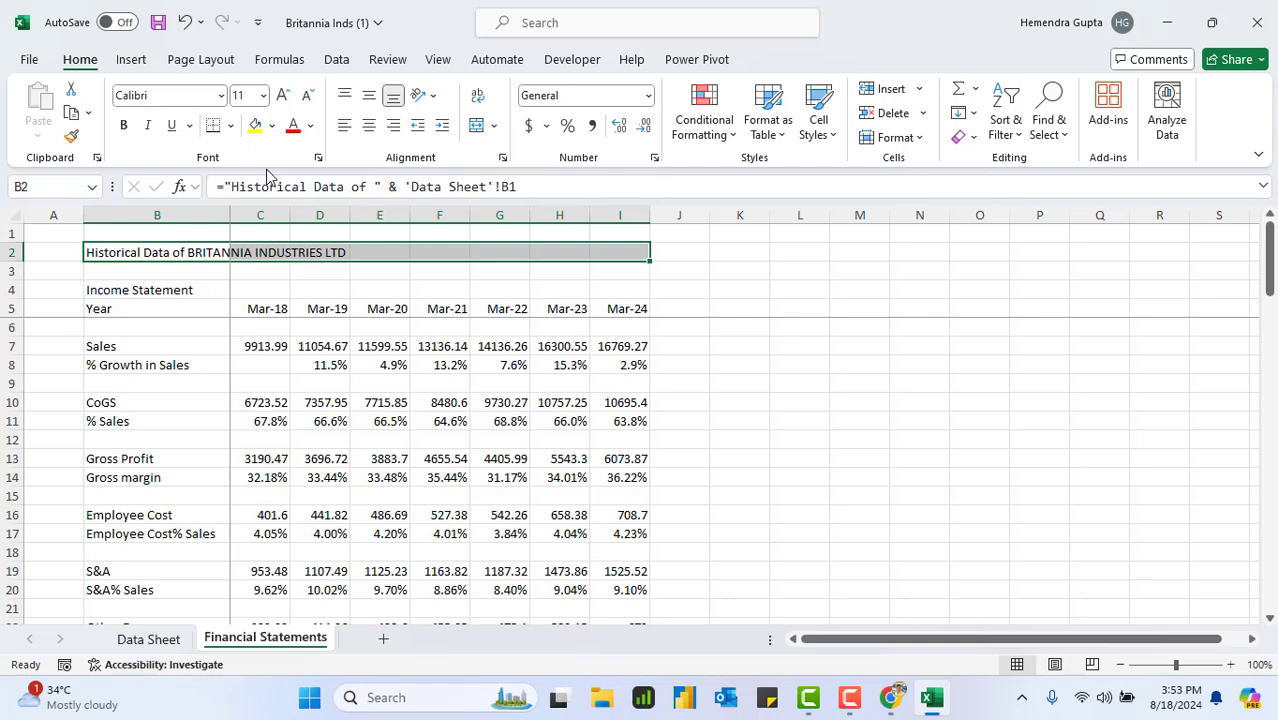
Hide the gridlines on the Financial Statements sheet
left_click(440, 60)
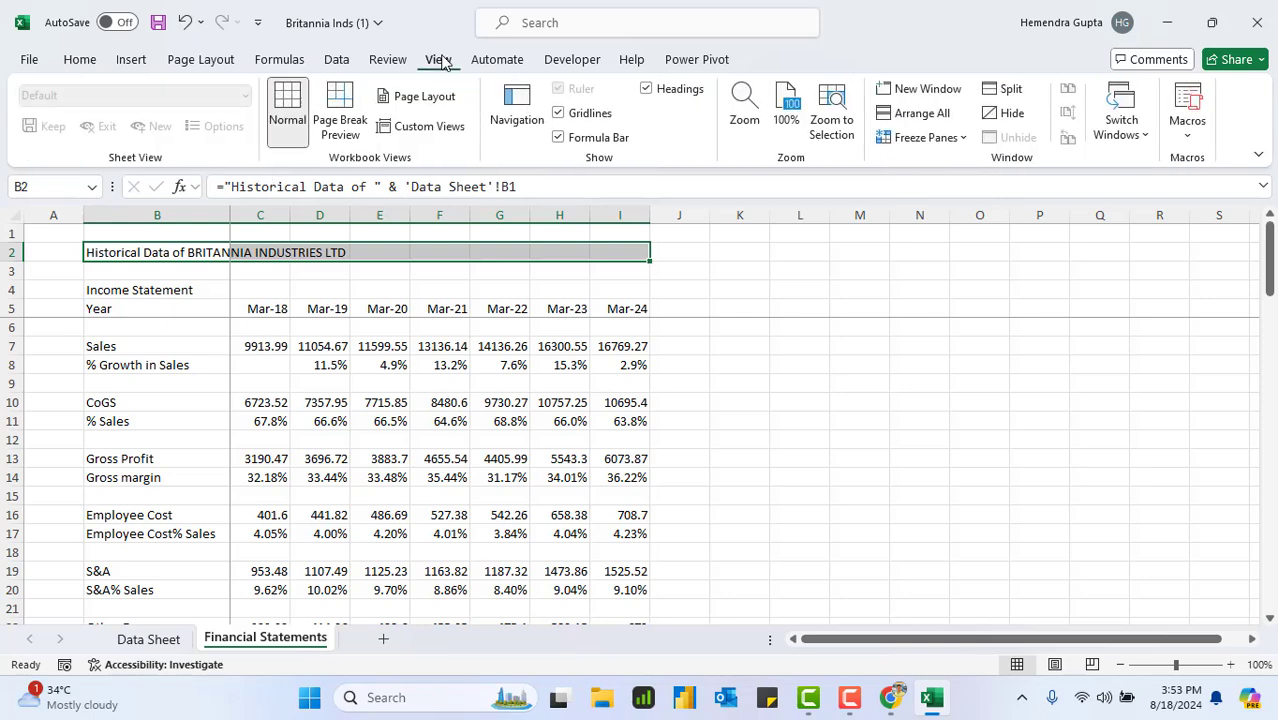
left_click(558, 113)
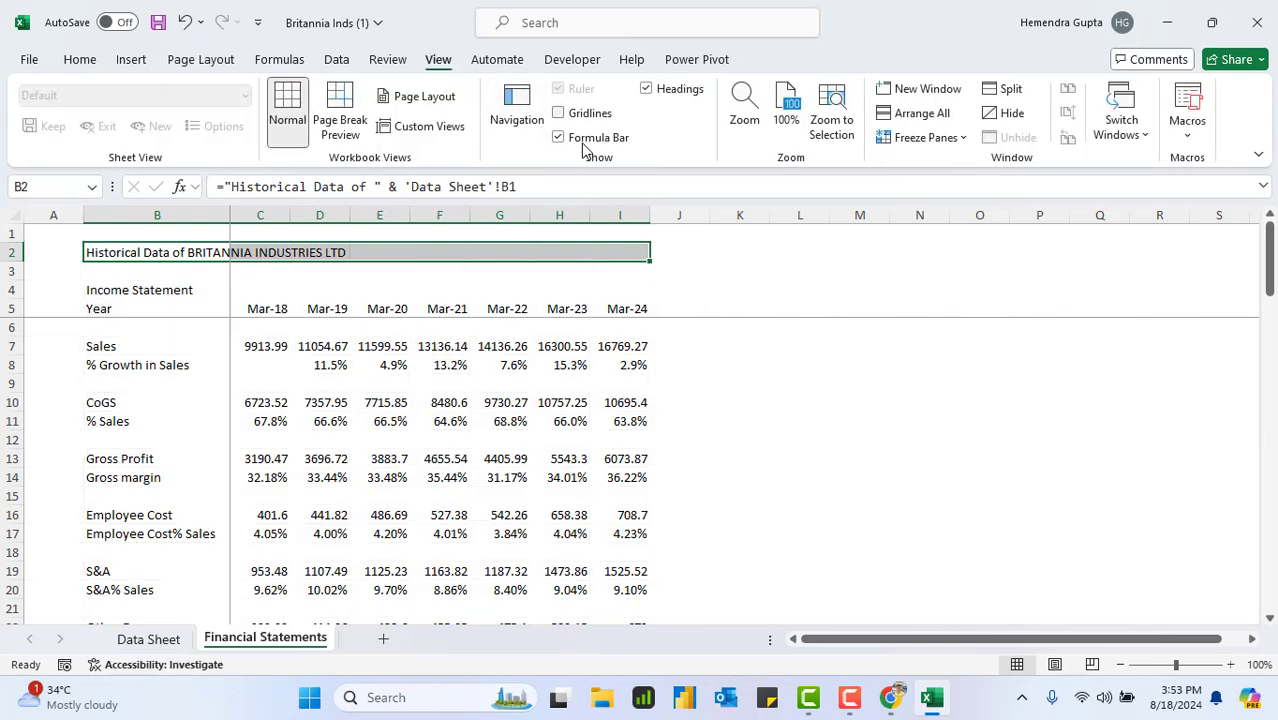
left_click(875, 373)
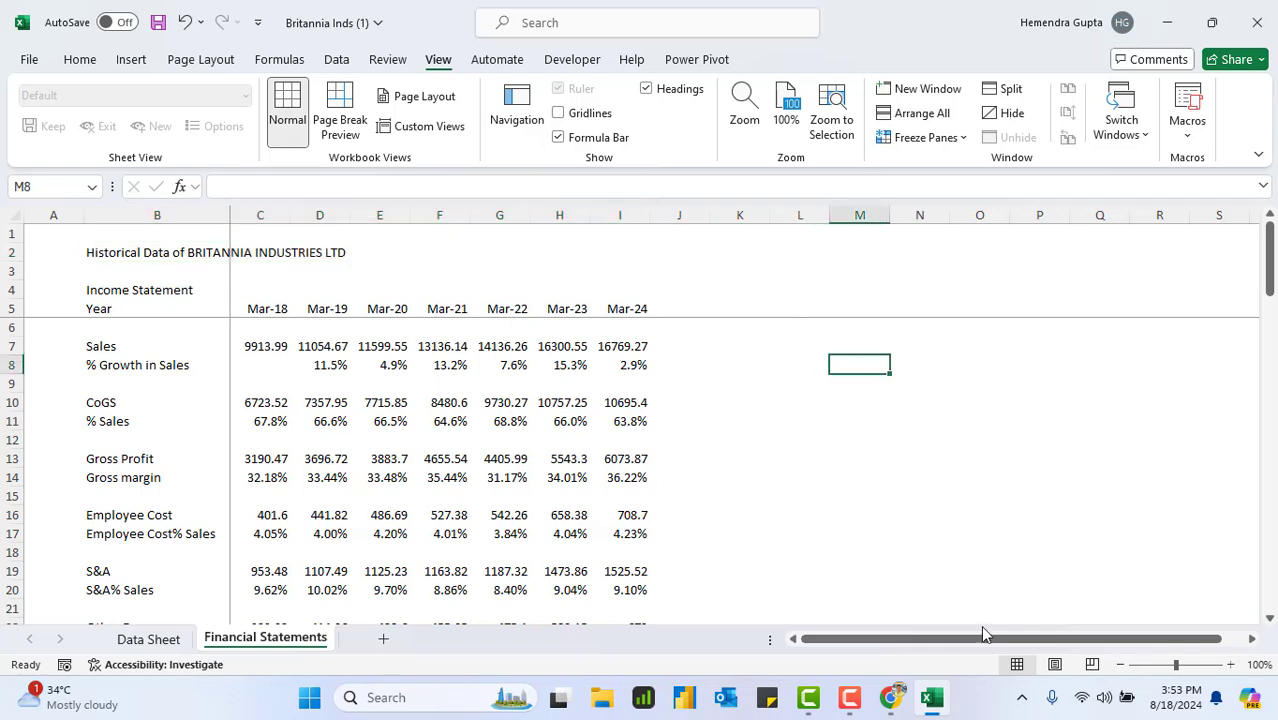
Merge and center the Historical Data title across B2:I2
left_click(515, 270)
left_click_drag(102, 255, 605, 252)
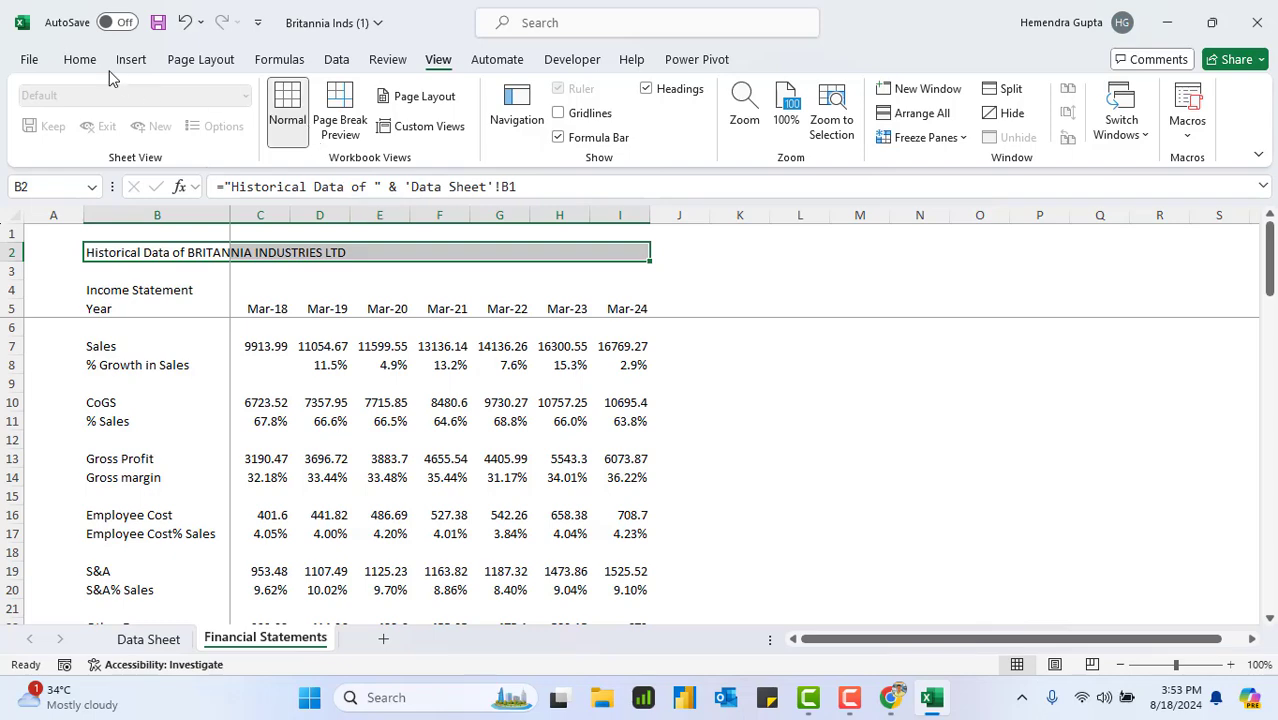
left_click(80, 62)
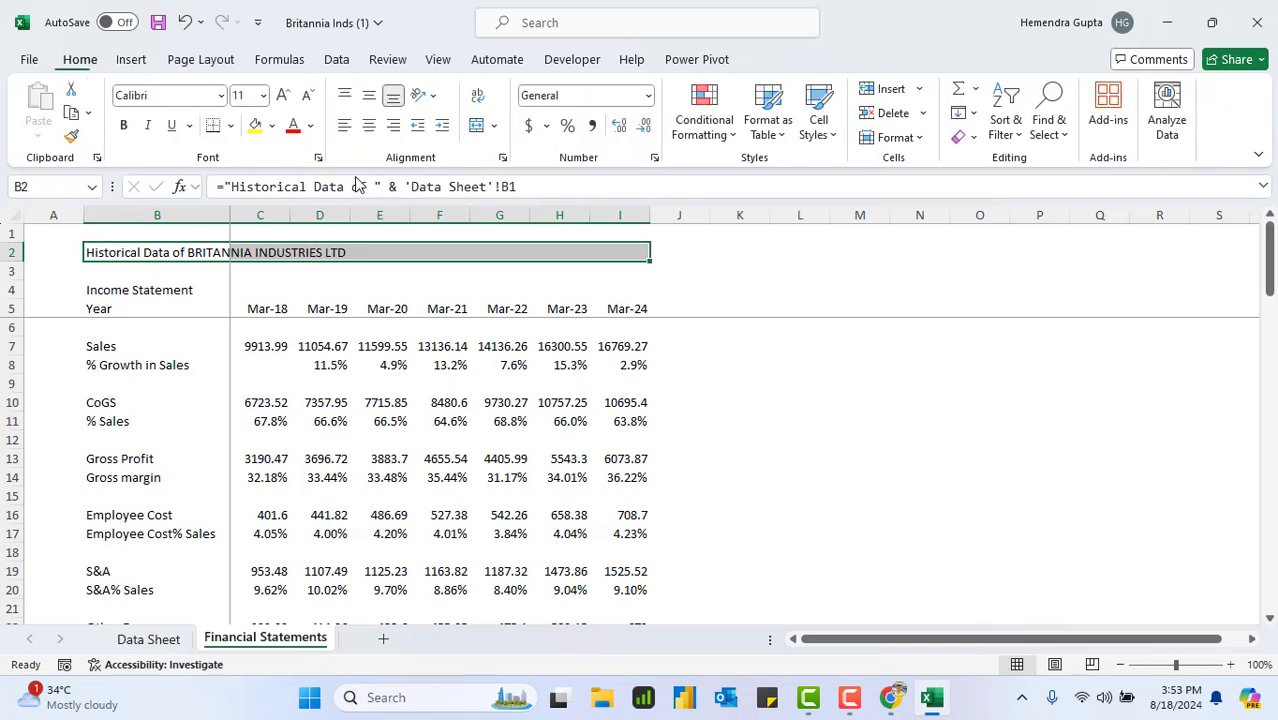
left_click(478, 128)
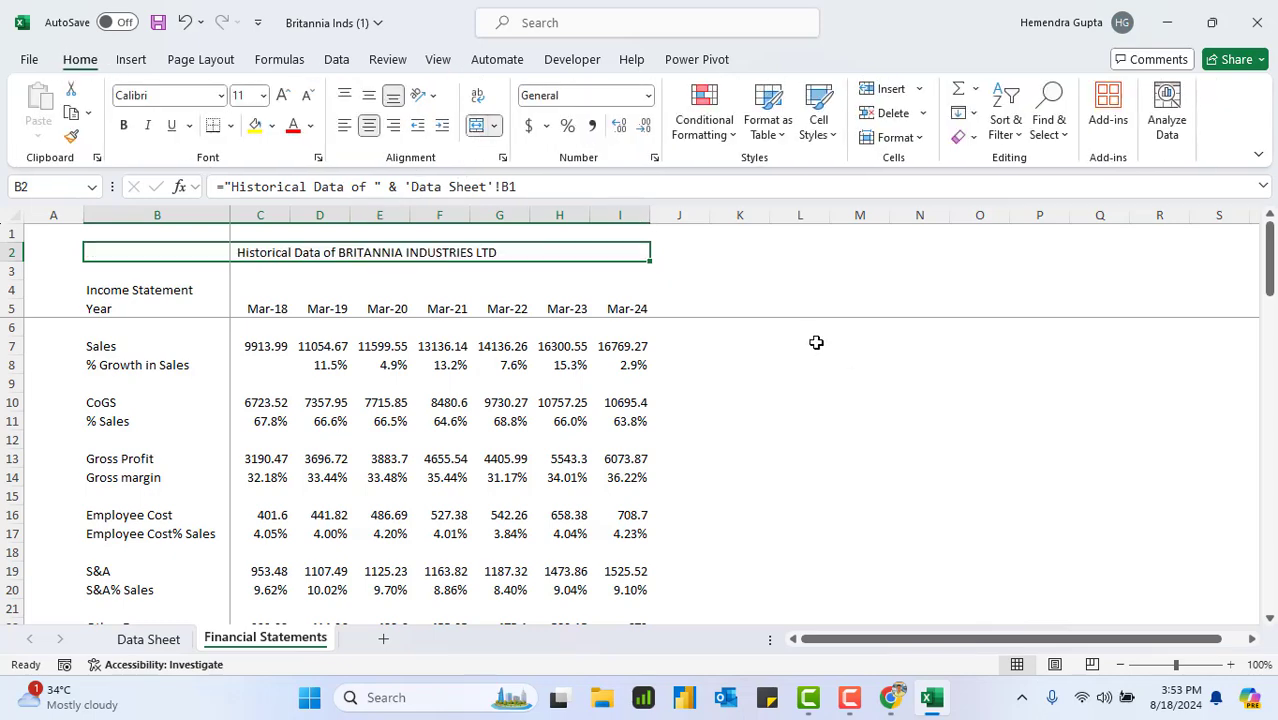
Format the merged title in row 2 with bold white text on a blue theme fill
left_click(124, 127)
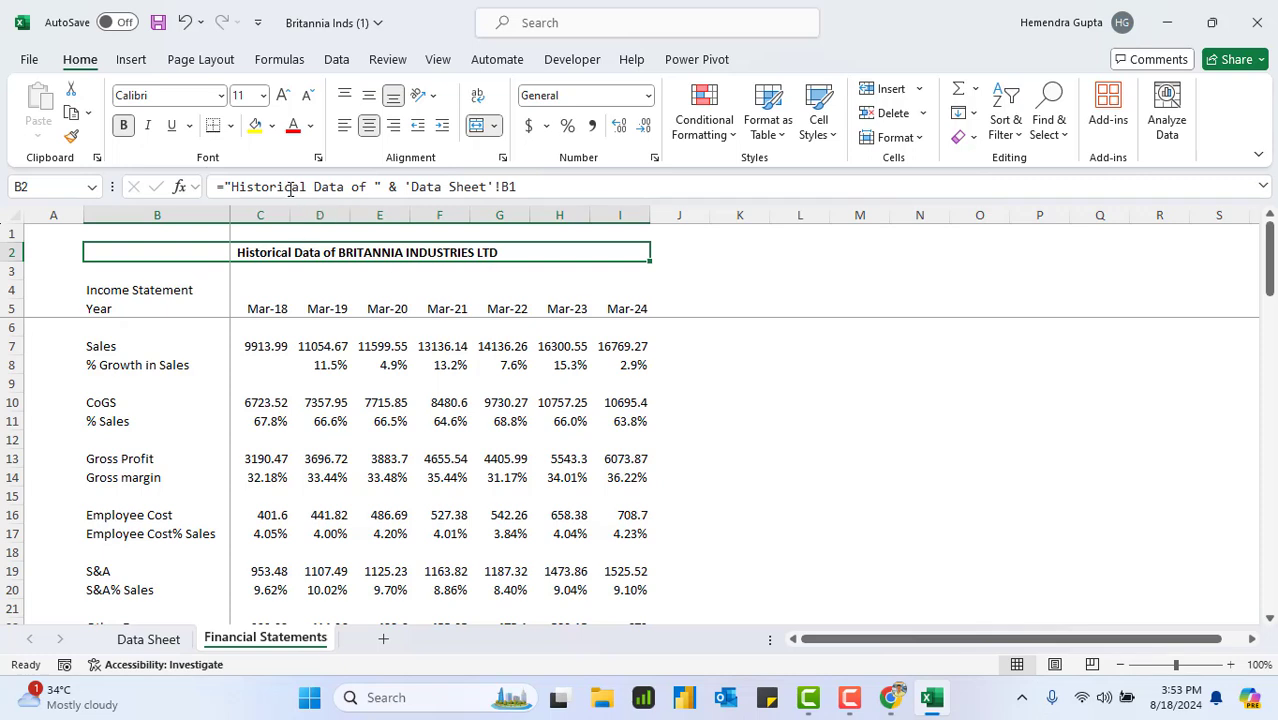
left_click(272, 127)
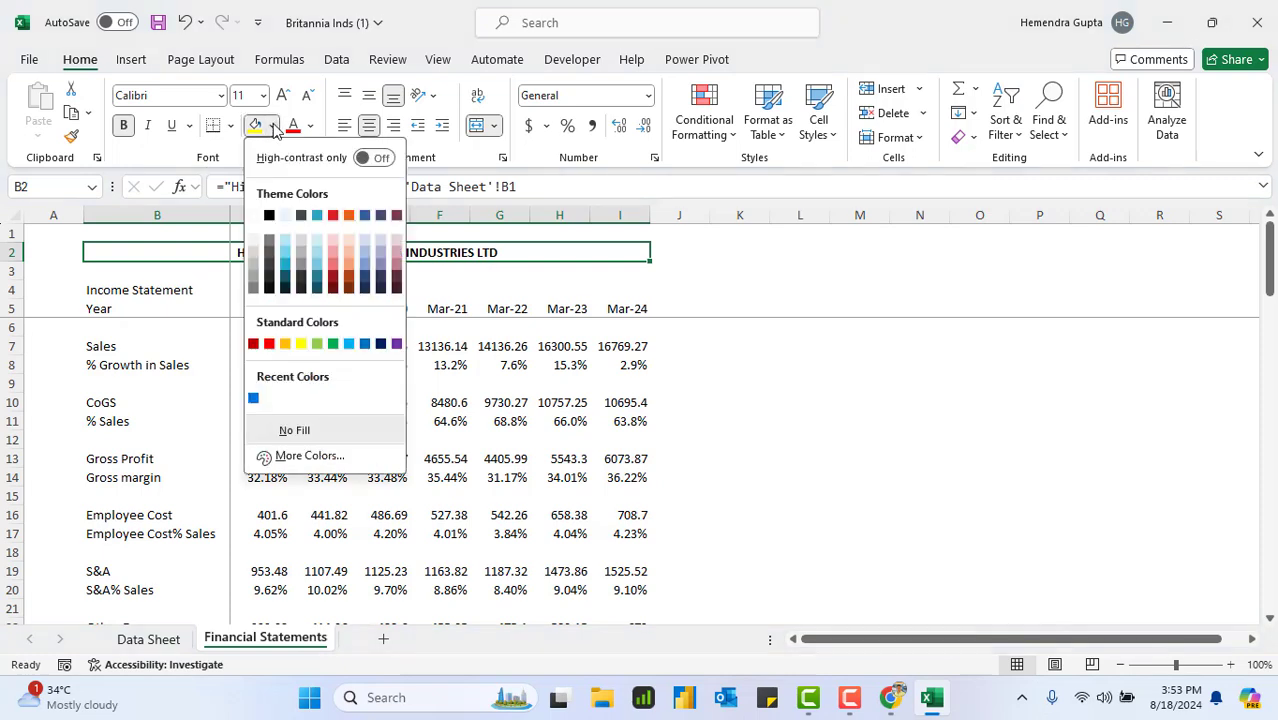
left_click(365, 216)
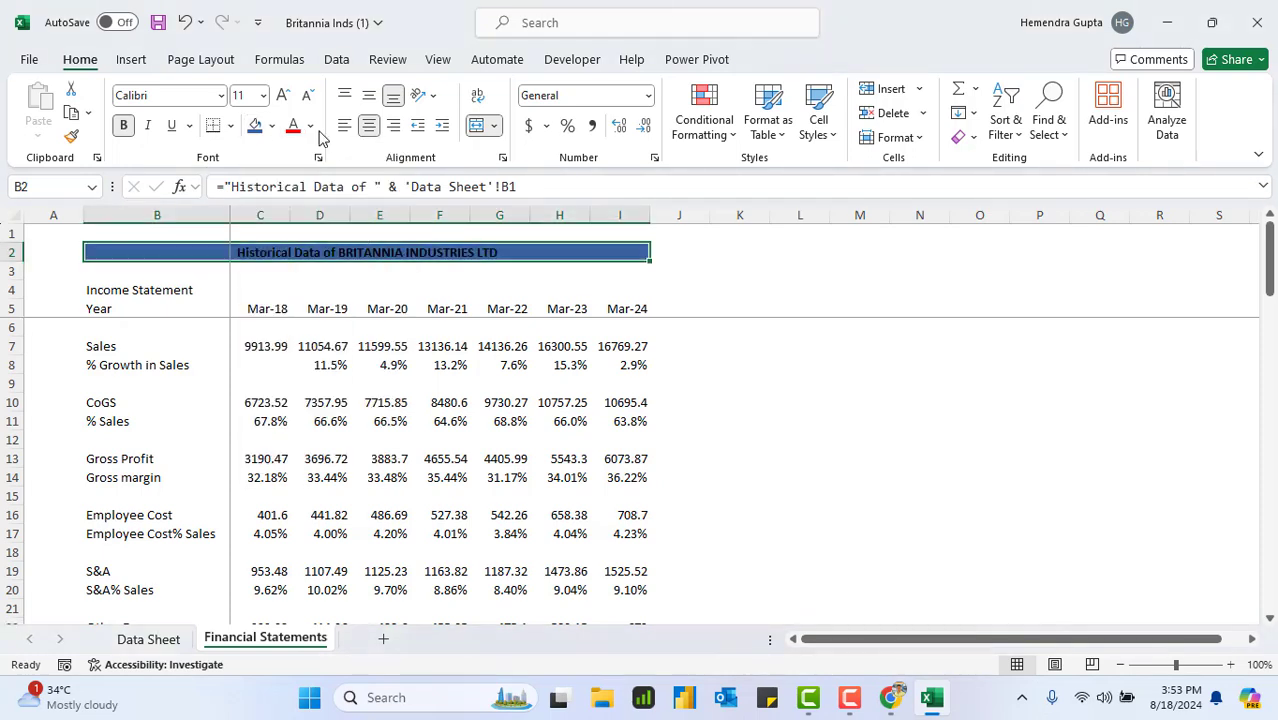
left_click(311, 127)
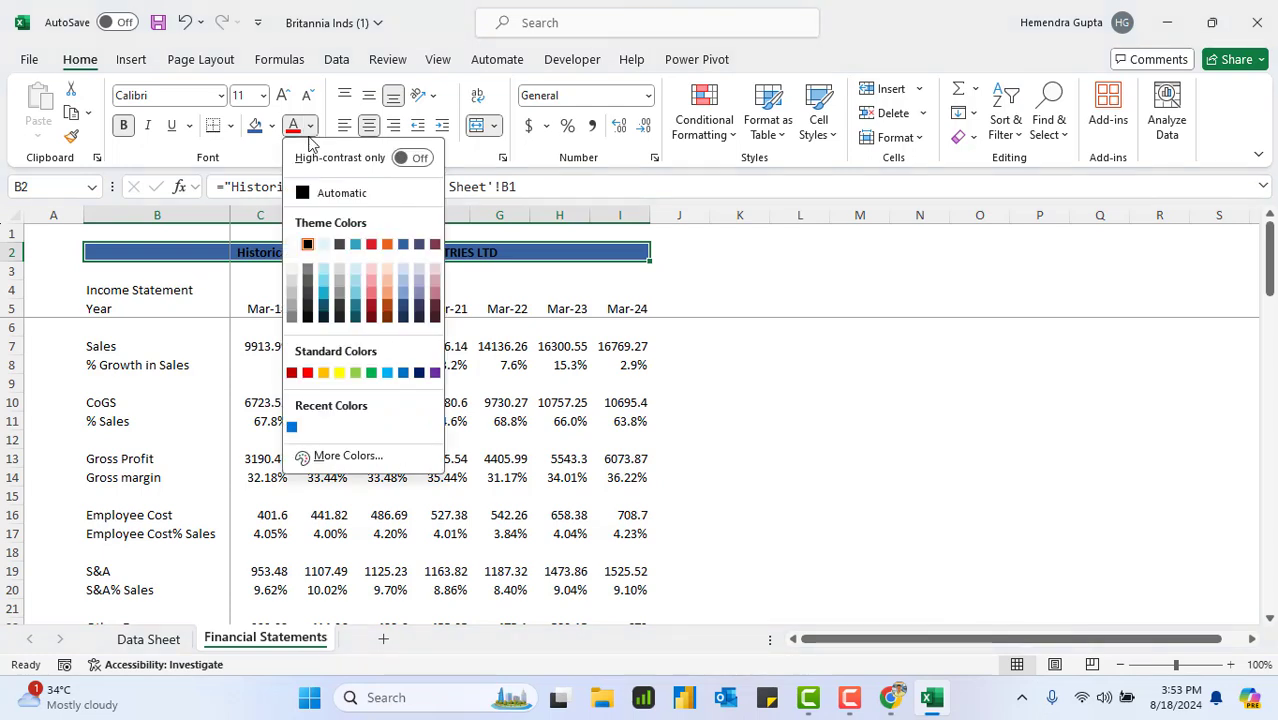
left_click(291, 245)
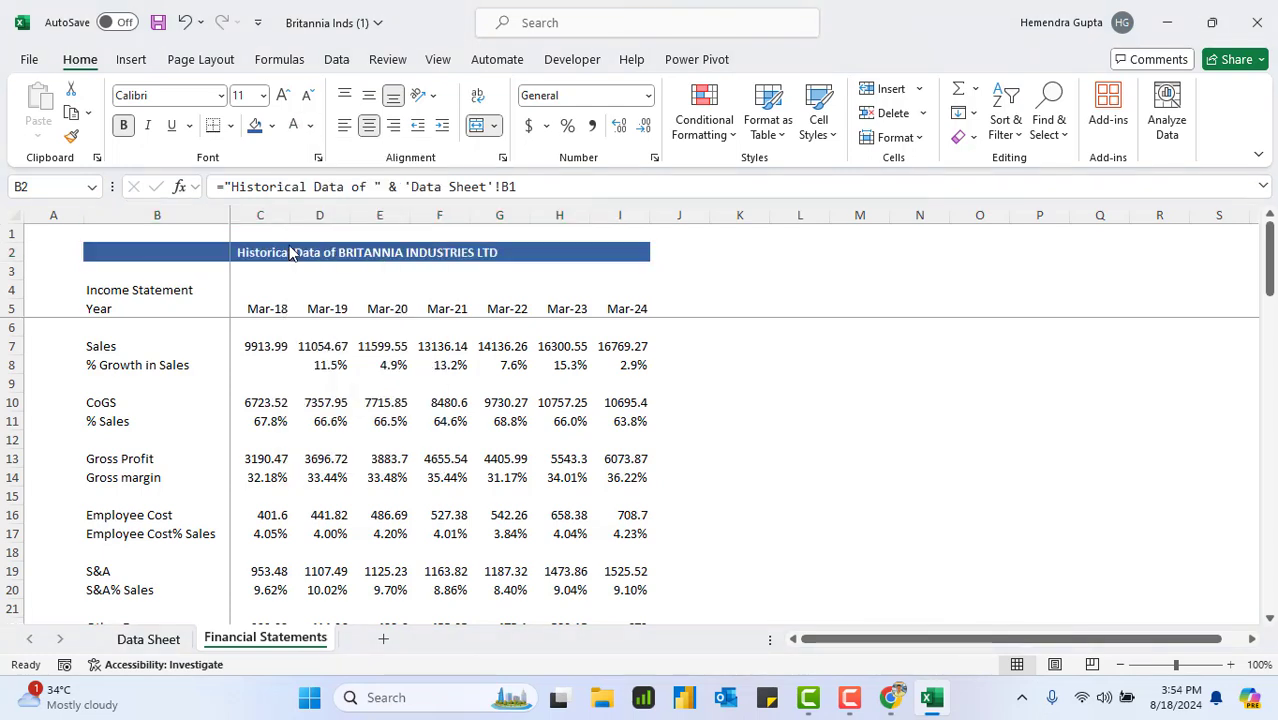
left_click(694, 304)
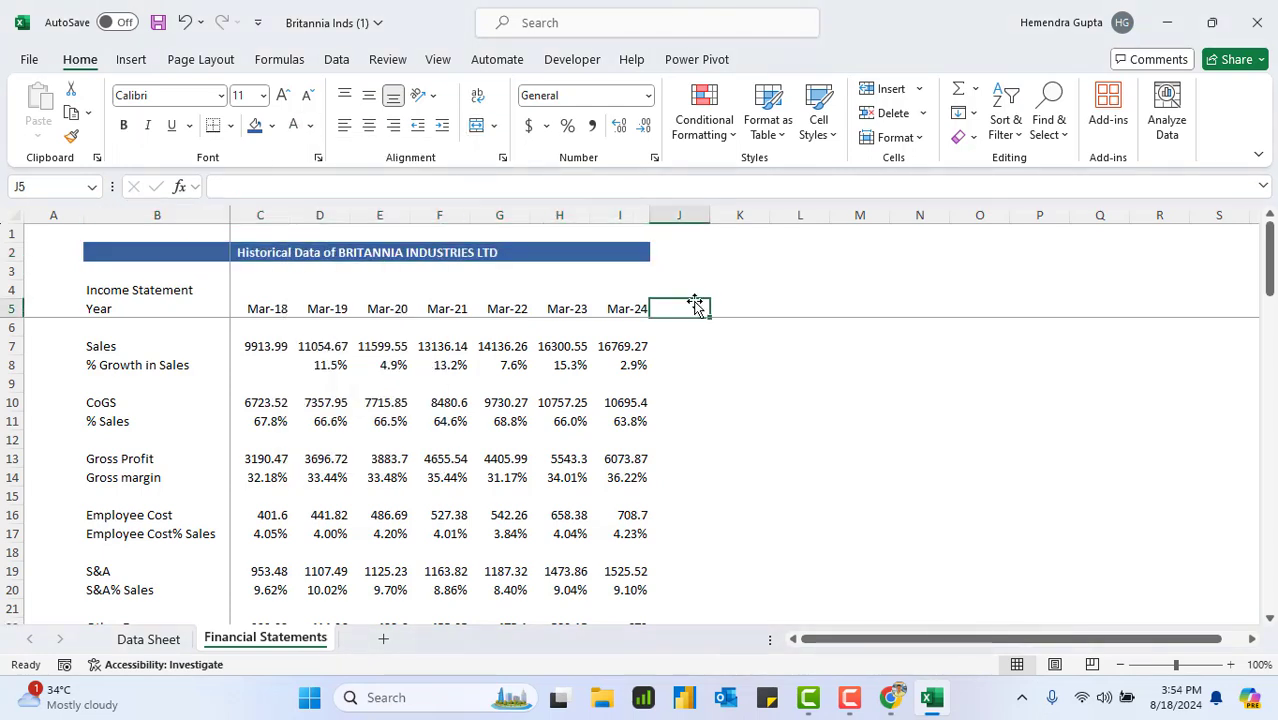
Merge and center the Income Statement heading across B4:I4
left_click(150, 292)
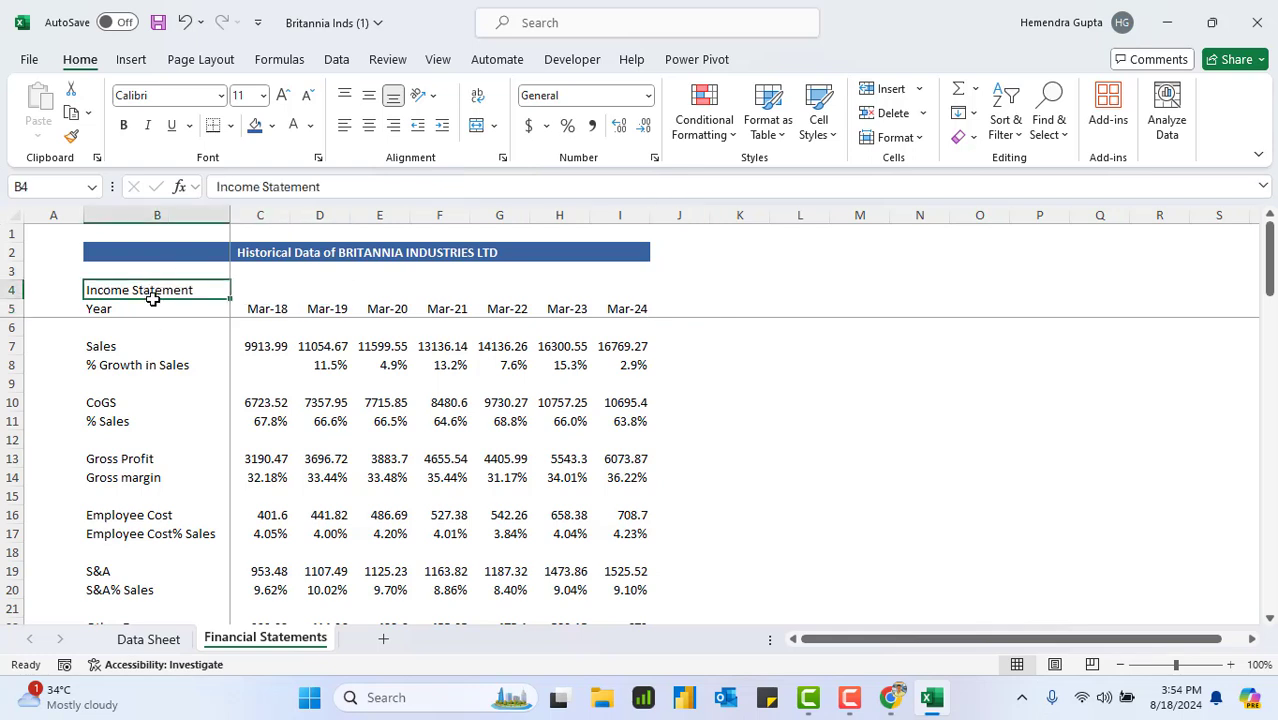
left_click_drag(153, 298, 611, 287)
left_click(154, 293)
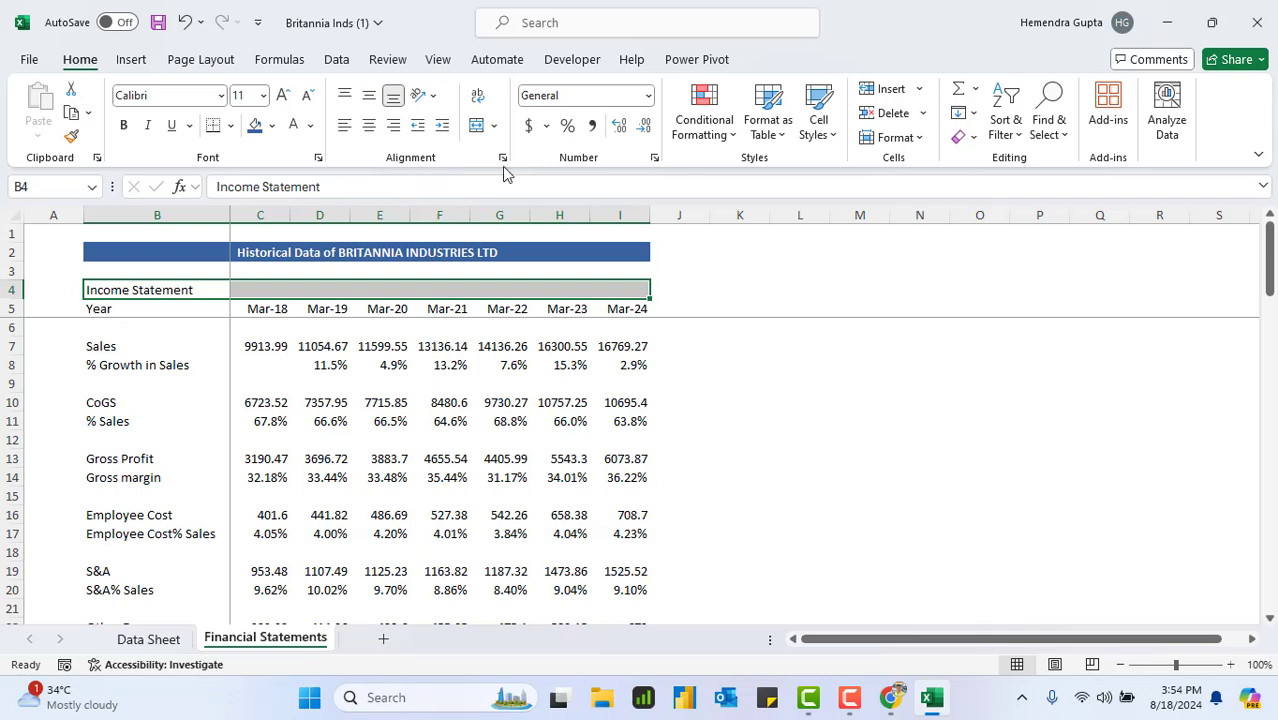
left_click(477, 126)
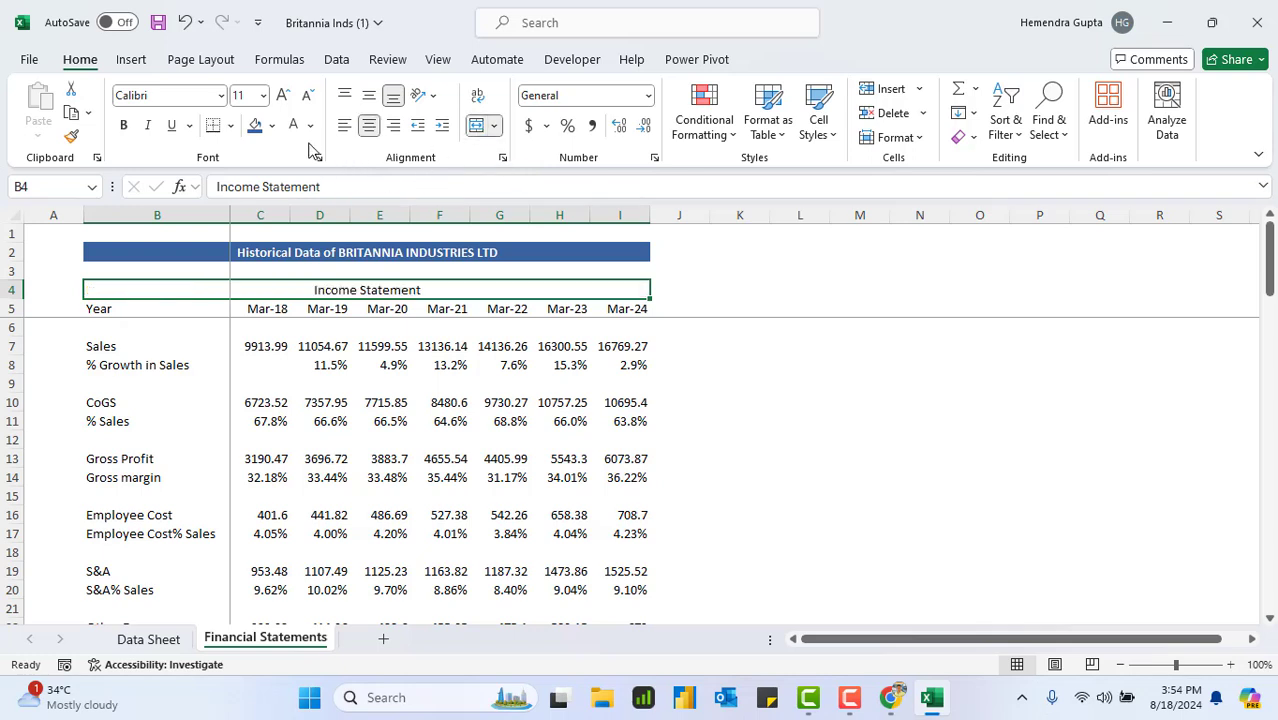
Format the merged Income Statement heading in row 4 with a red theme fill and bold white text
left_click(272, 127)
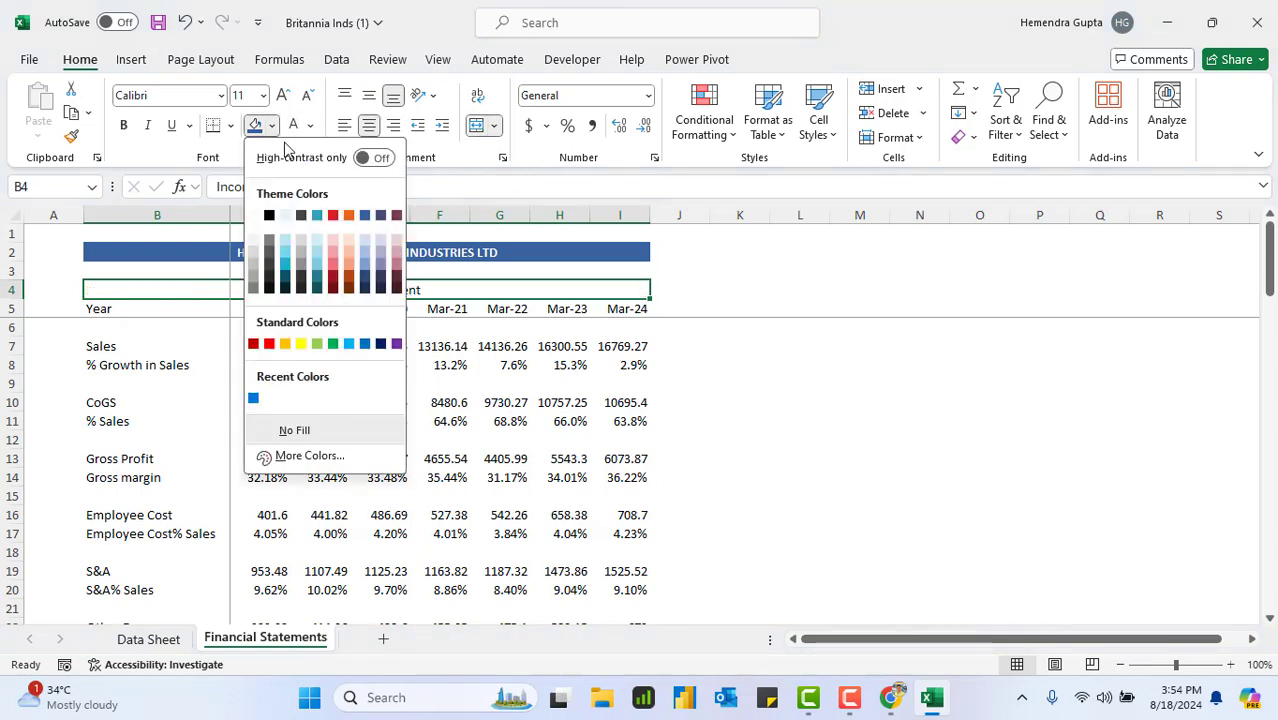
left_click(333, 216)
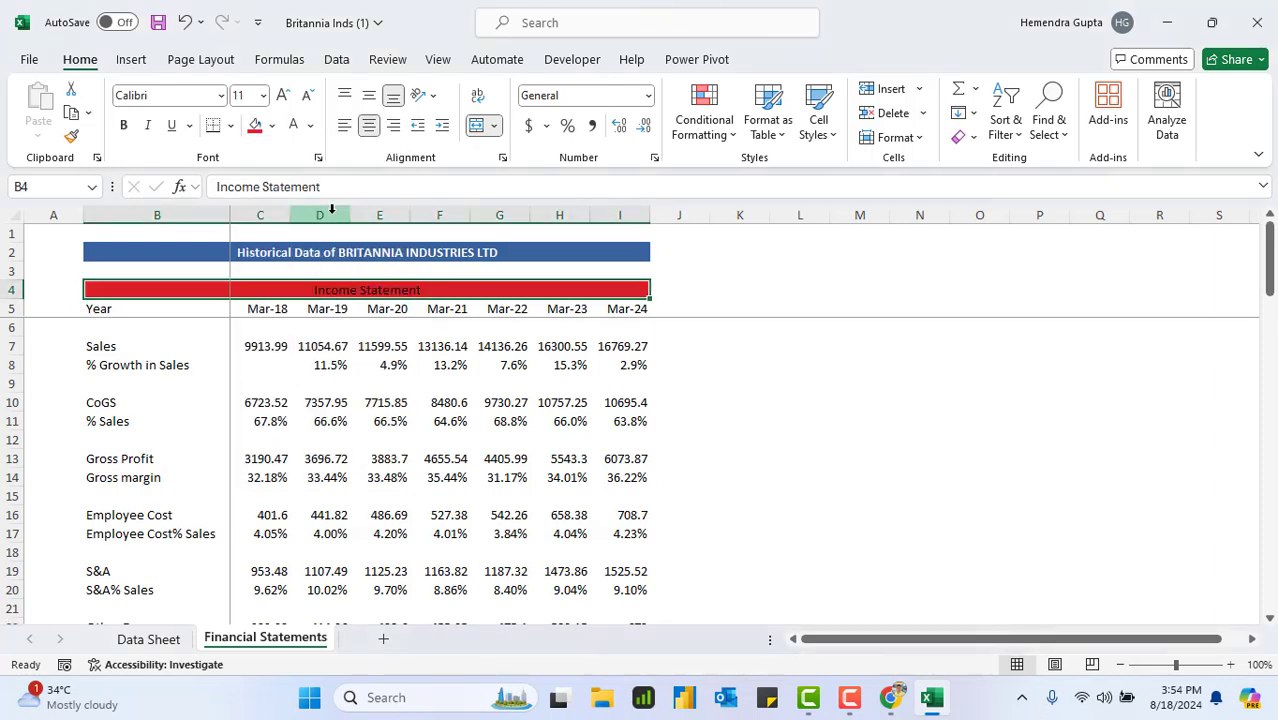
left_click(273, 127)
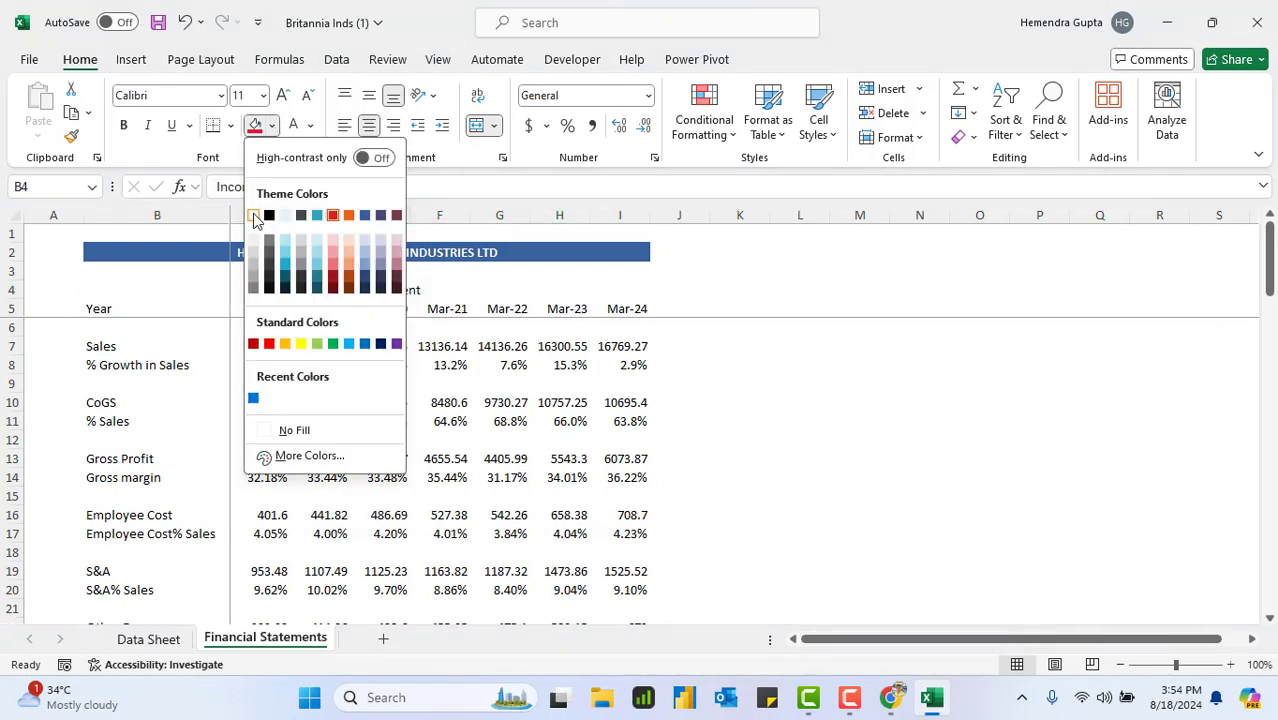
left_click(256, 216)
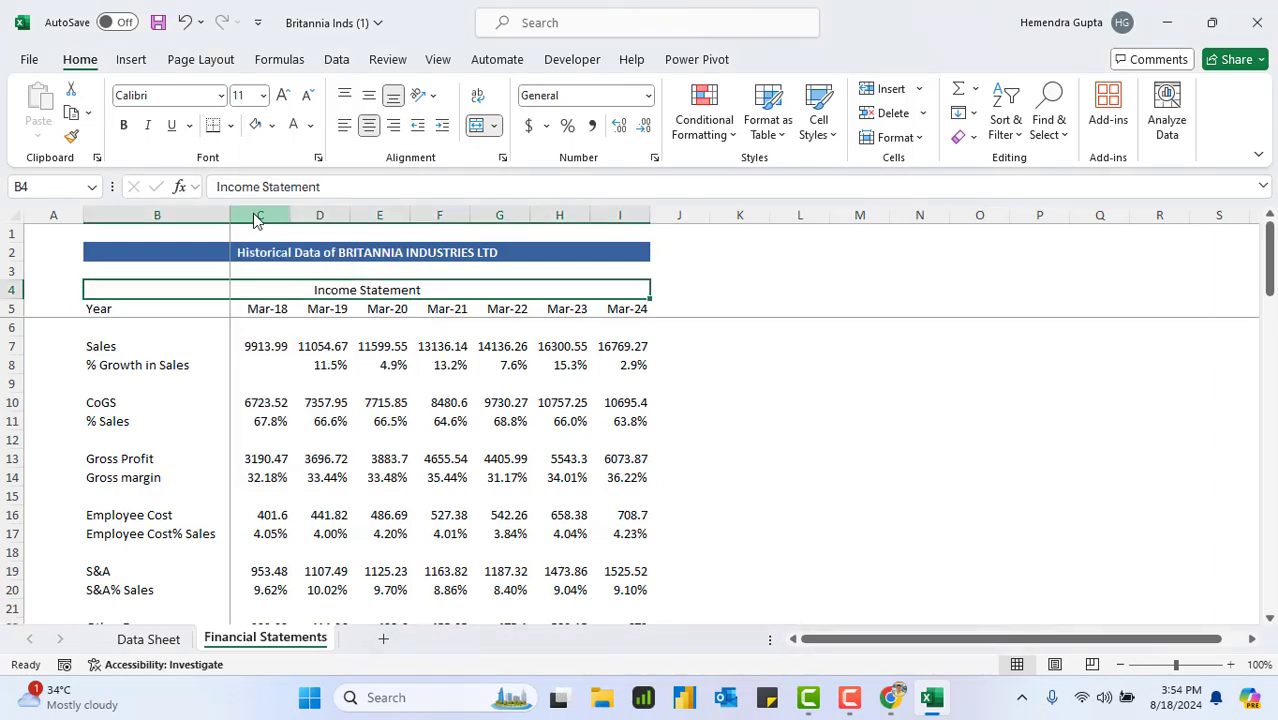
left_click(272, 127)
left_click(336, 216)
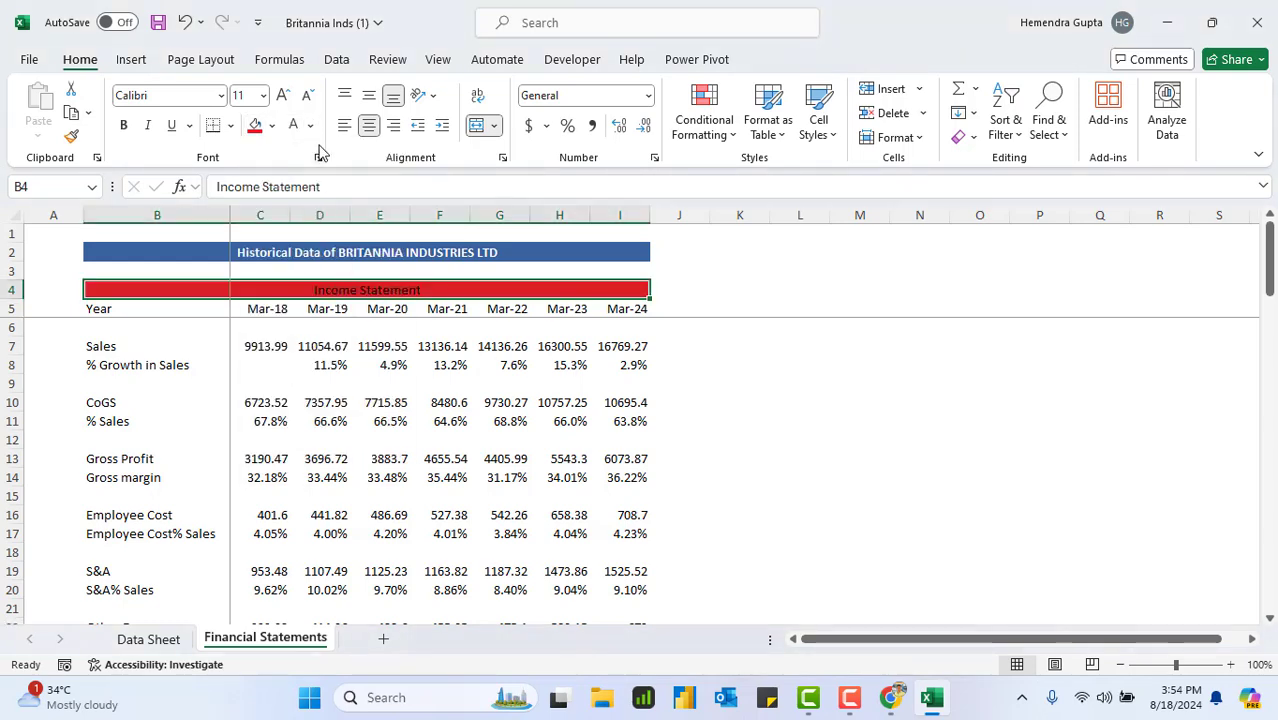
left_click(311, 128)
left_click(298, 252)
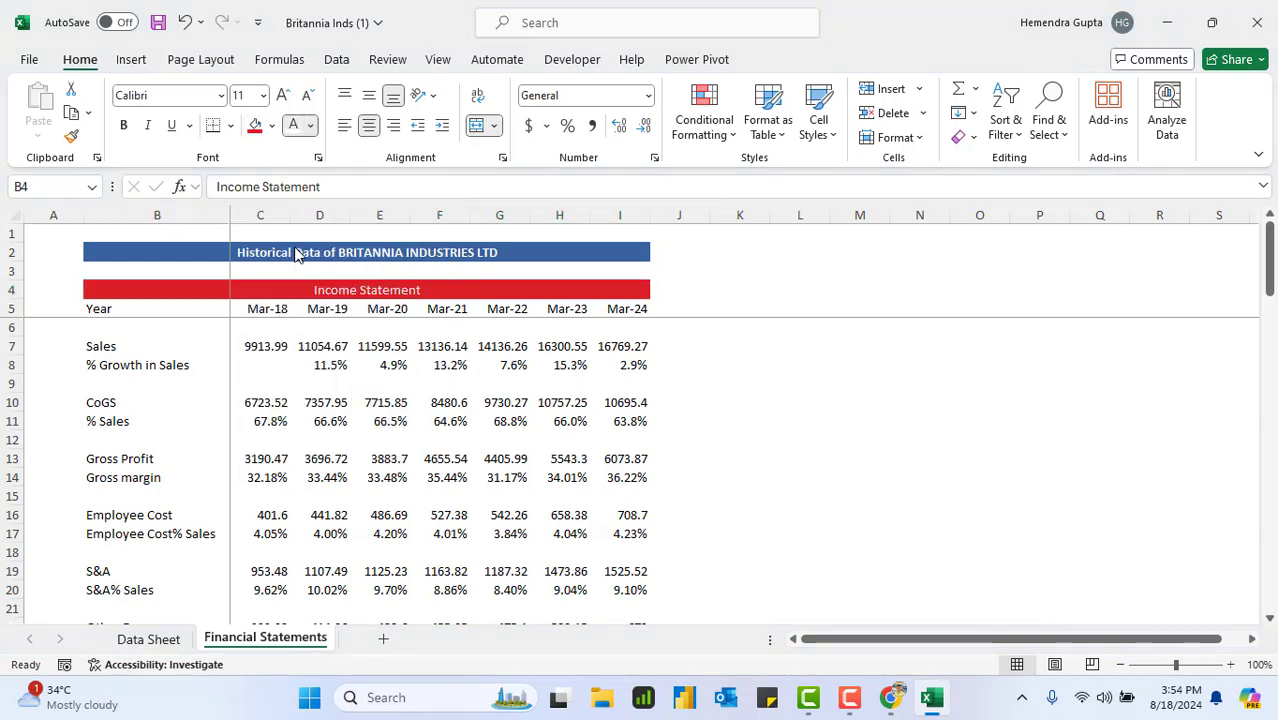
left_click(125, 128)
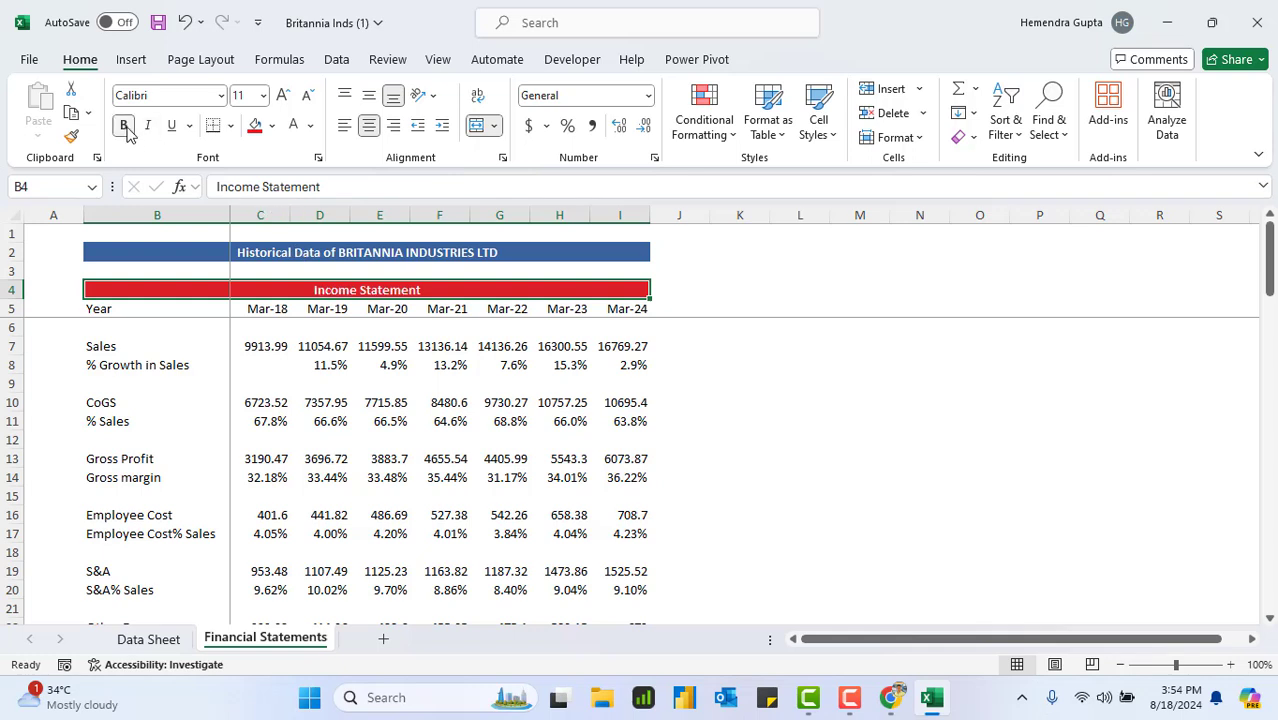
left_click(752, 367)
Format the Year header row B5:I5 with a dark purple theme fill and bold white text
left_click_drag(127, 311, 625, 308)
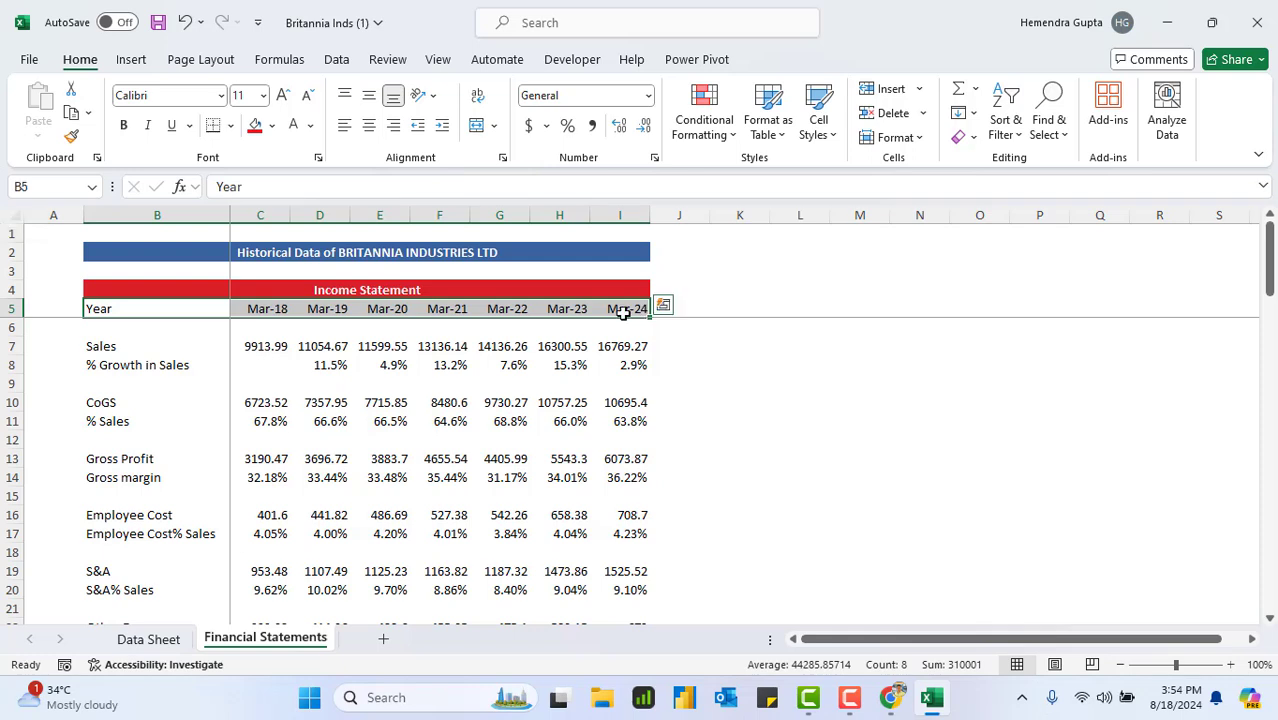
left_click(273, 126)
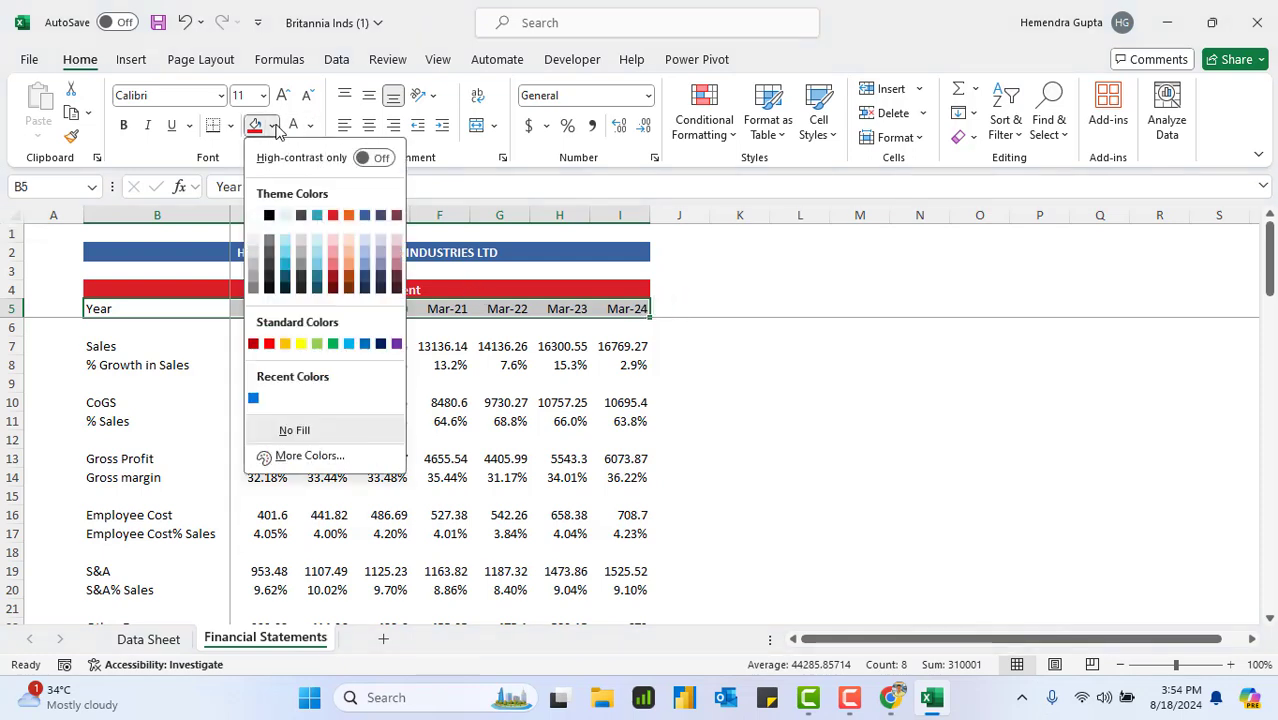
left_click(380, 216)
left_click(313, 125)
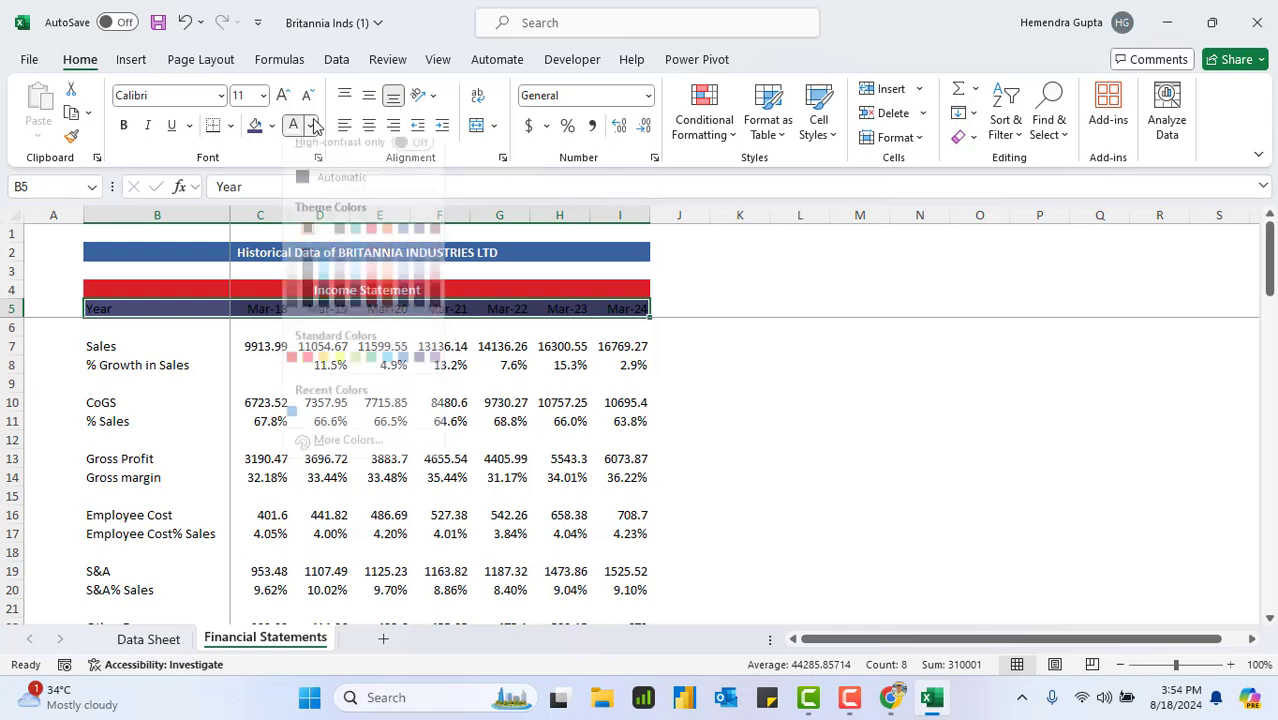
left_click(293, 244)
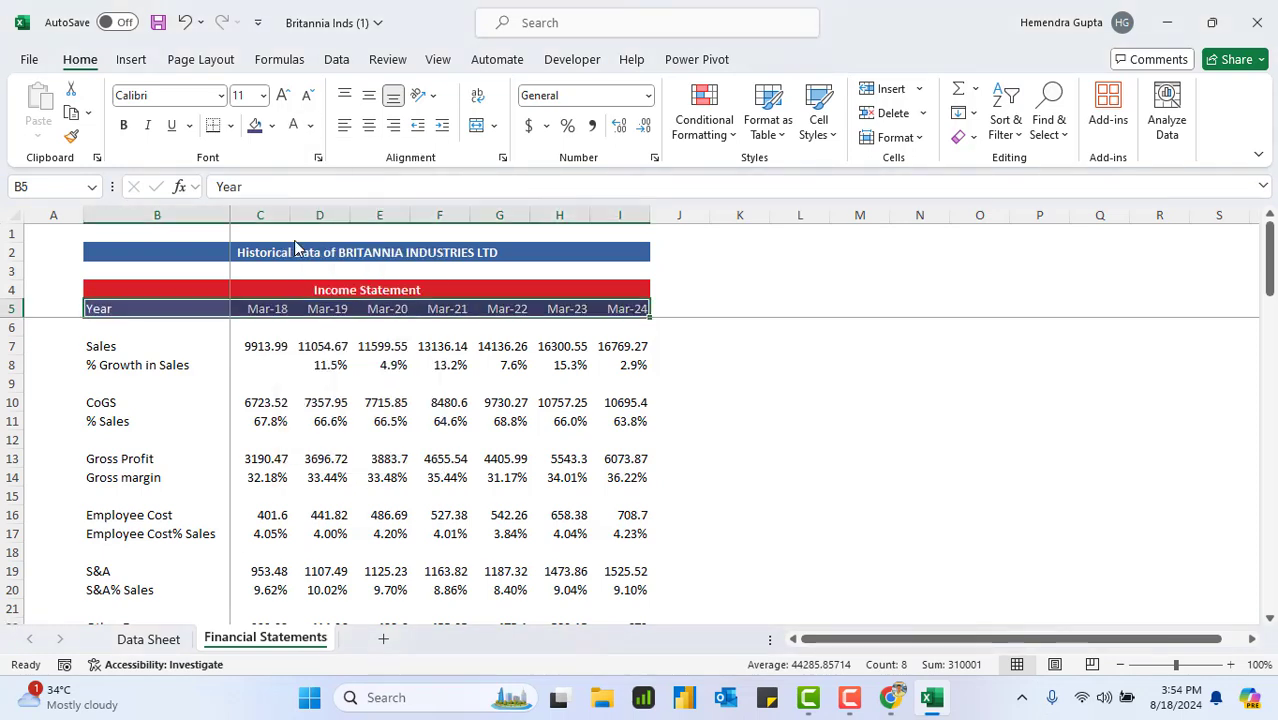
left_click(123, 128)
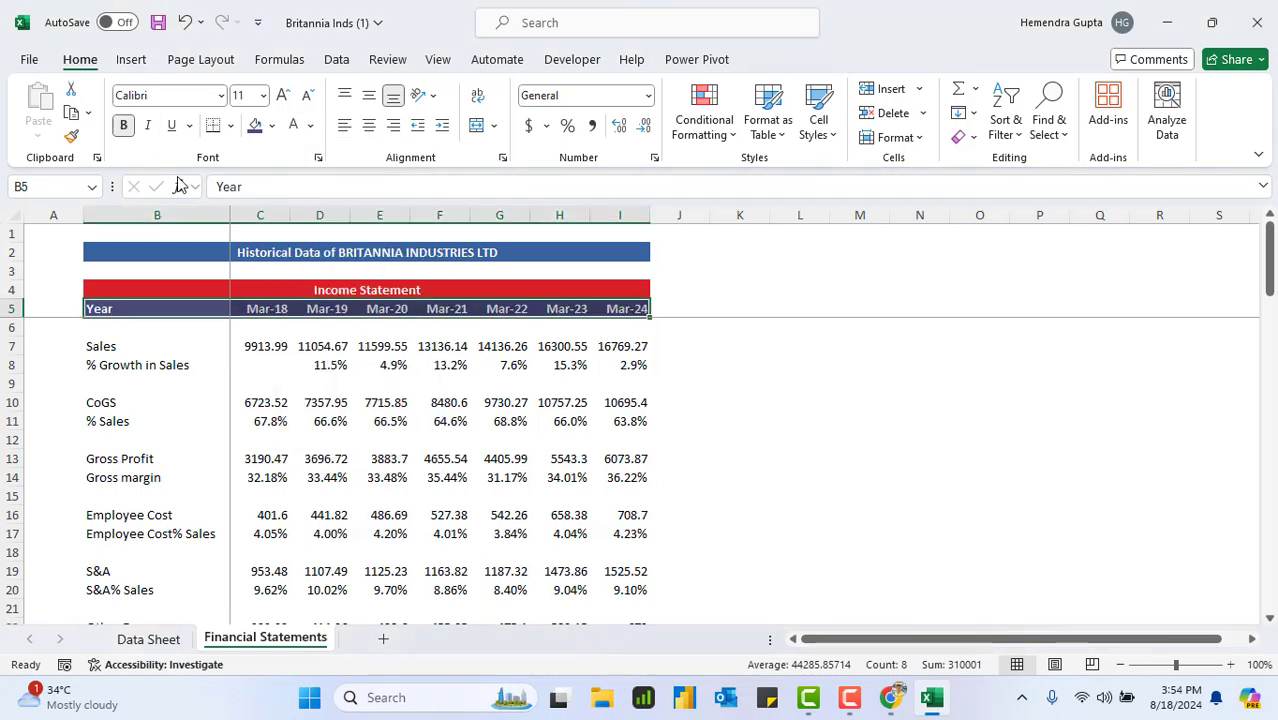
left_click(714, 385)
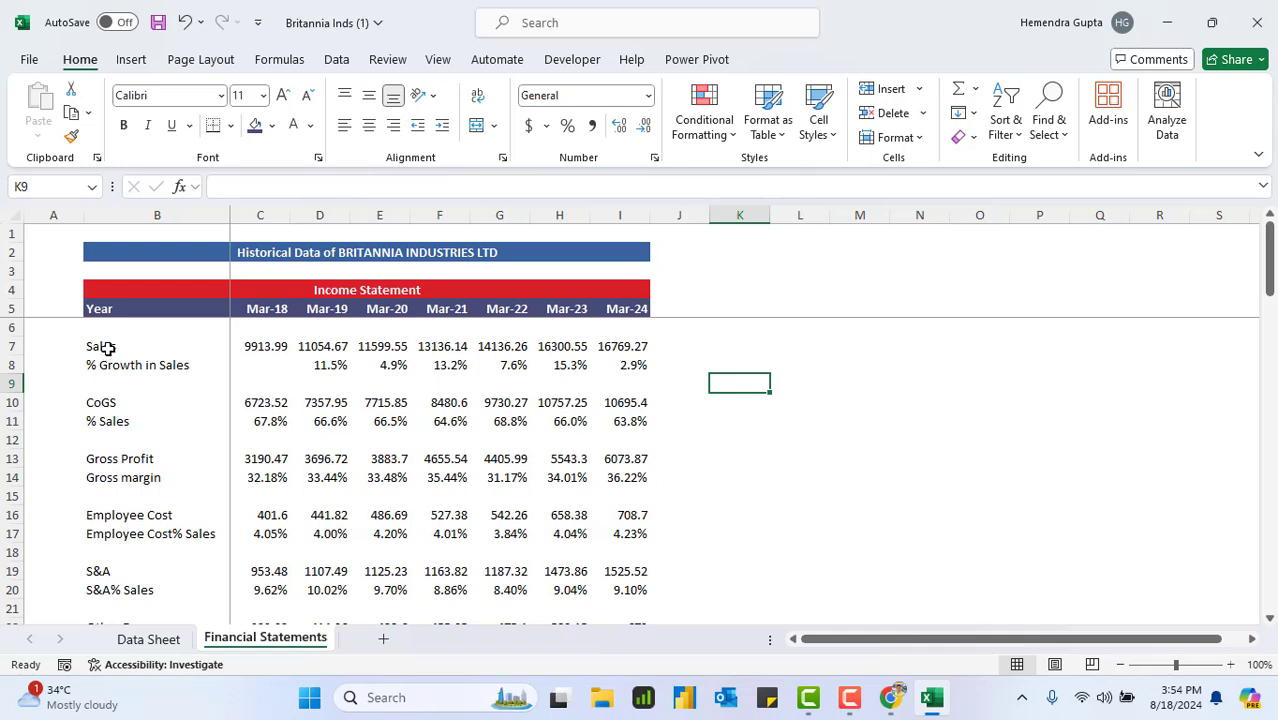
Format the Sales values in C7:I7 as Currency with the ₹ English (India) symbol
left_click_drag(107, 347, 609, 344)
left_click(779, 462)
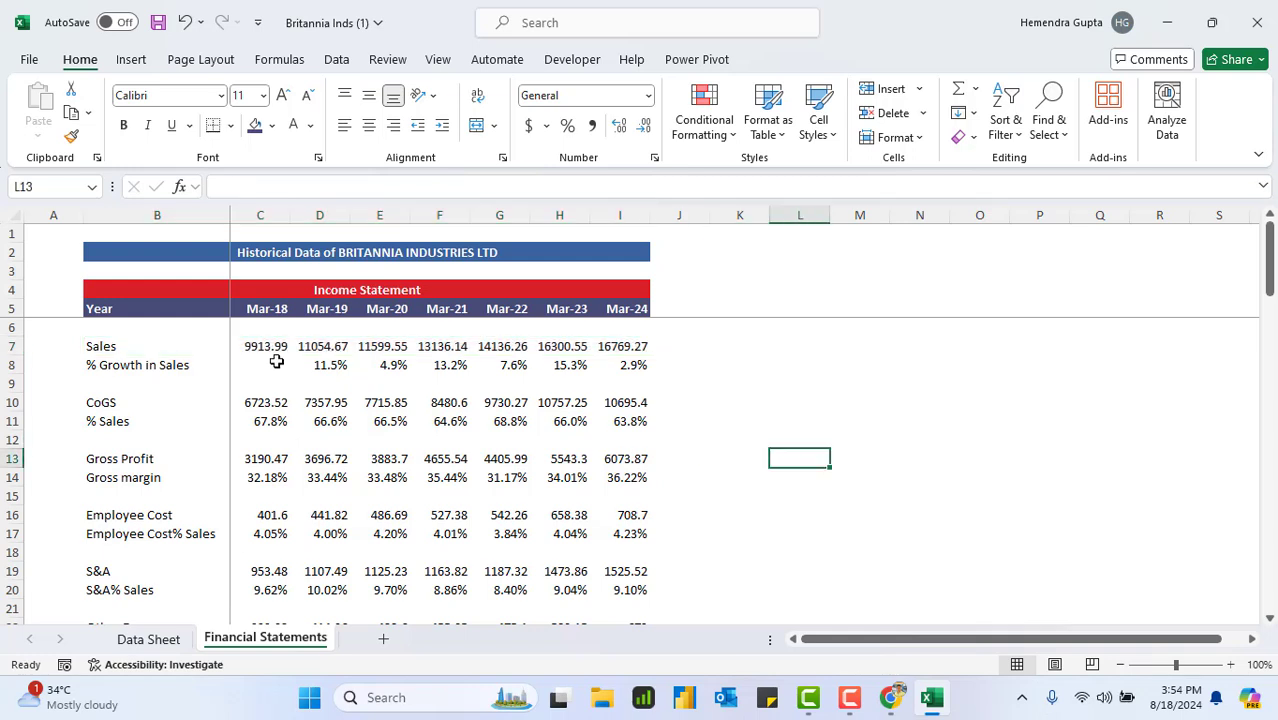
left_click_drag(266, 345, 609, 344)
right_click(549, 347)
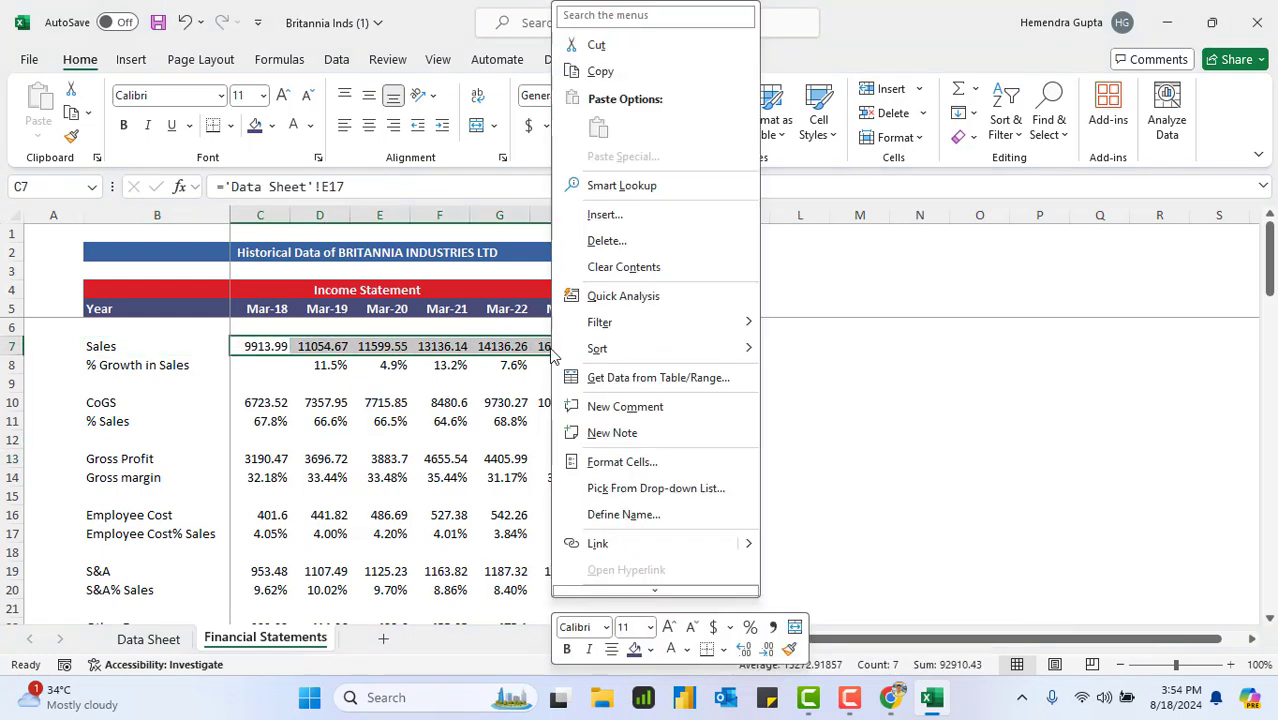
left_click(670, 460)
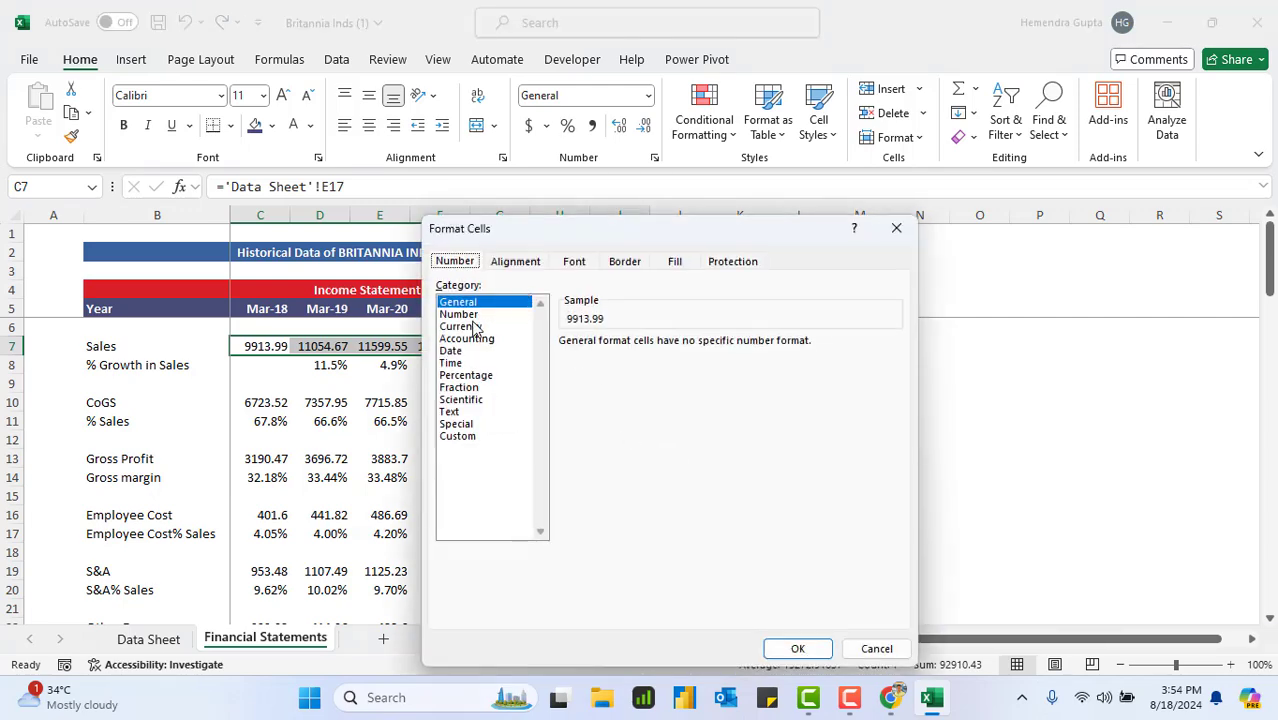
left_click(470, 327)
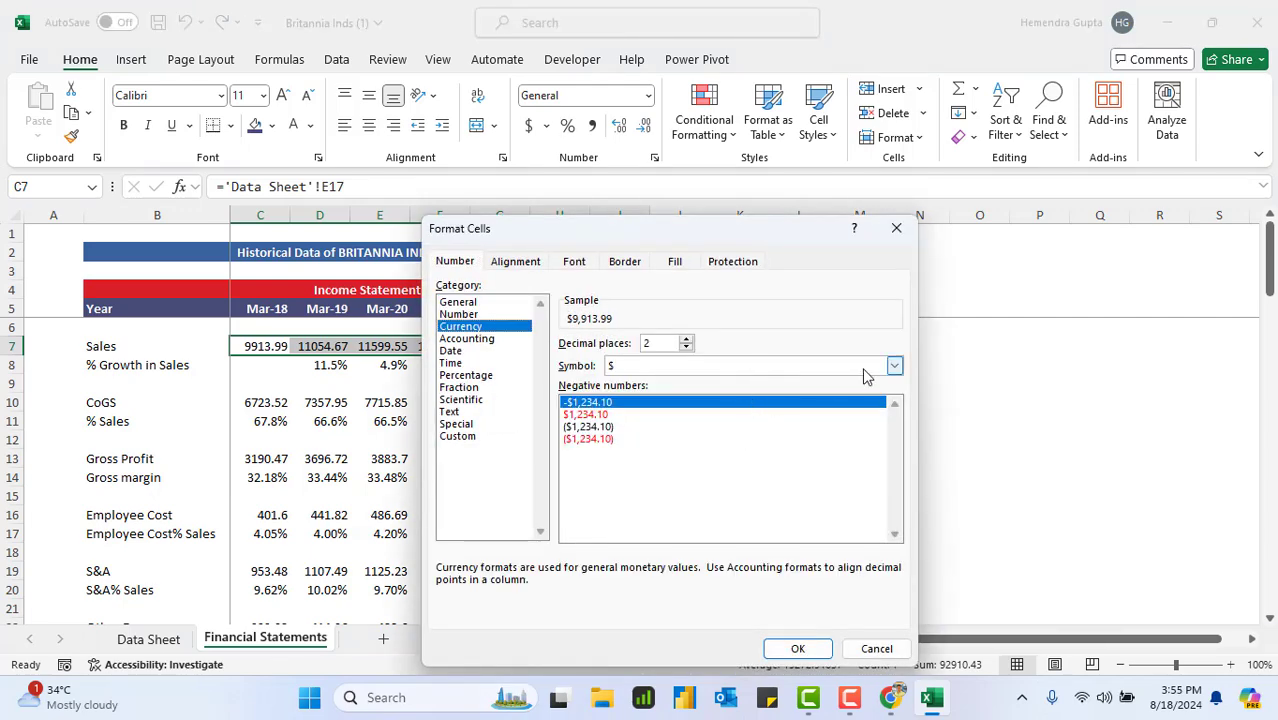
left_click(895, 367)
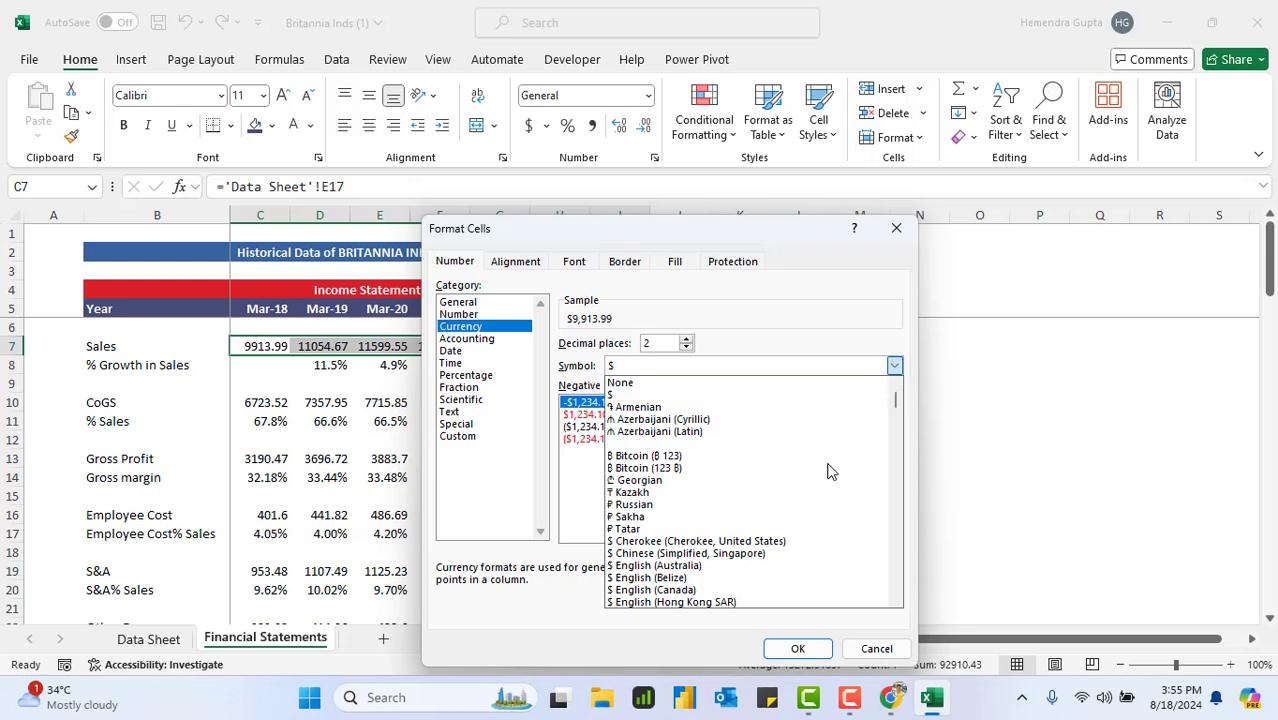
scroll(797, 487, "down", 5)
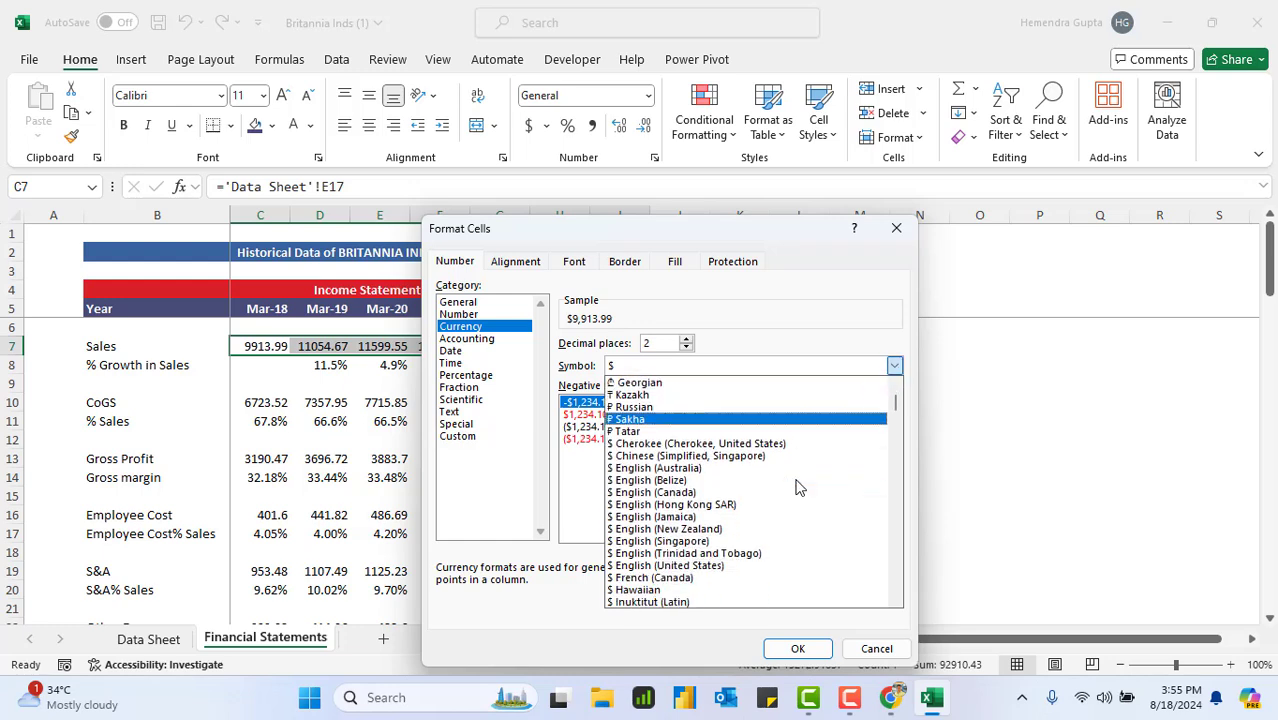
scroll(805, 497, "down", 10)
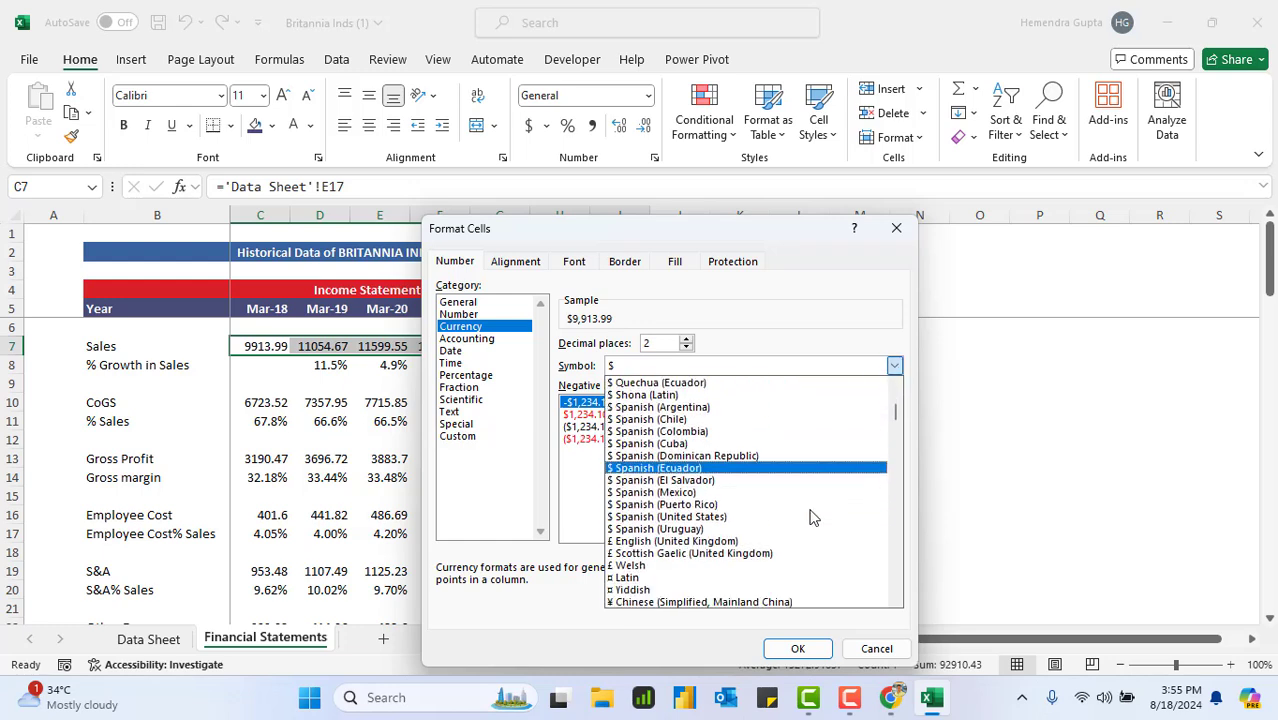
scroll(812, 517, "down", 9)
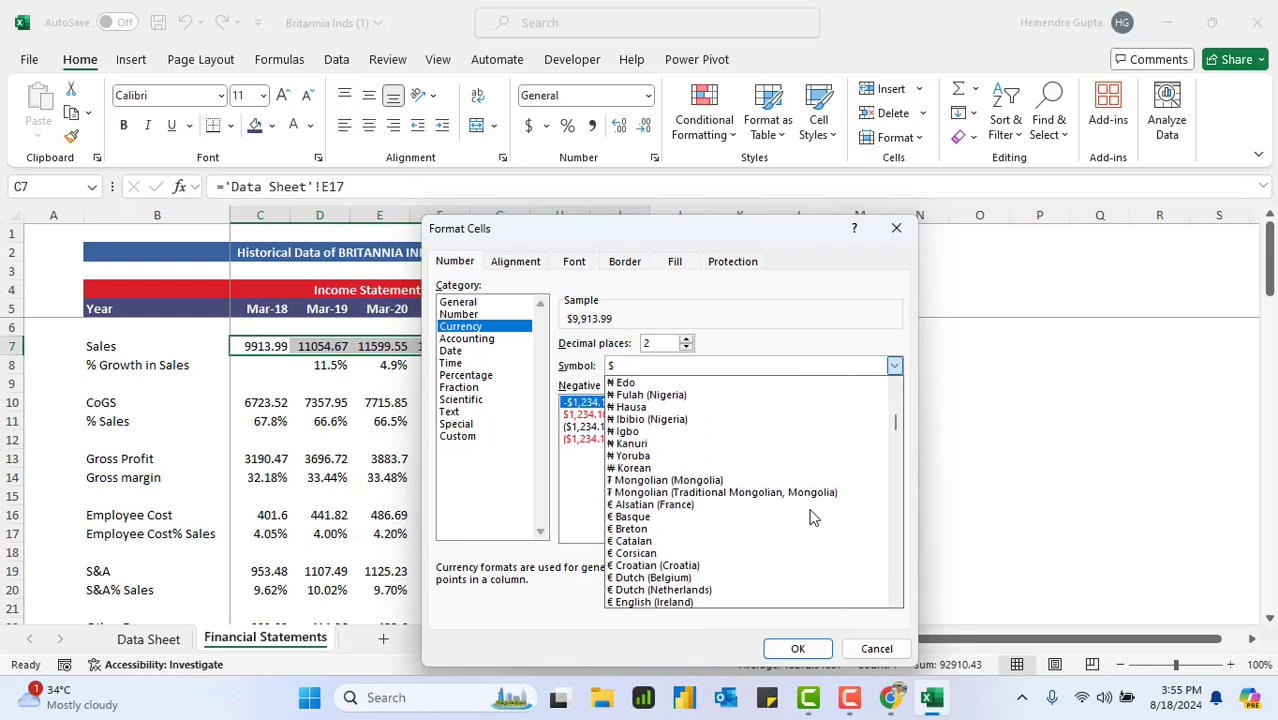
scroll(812, 517, "down", 6)
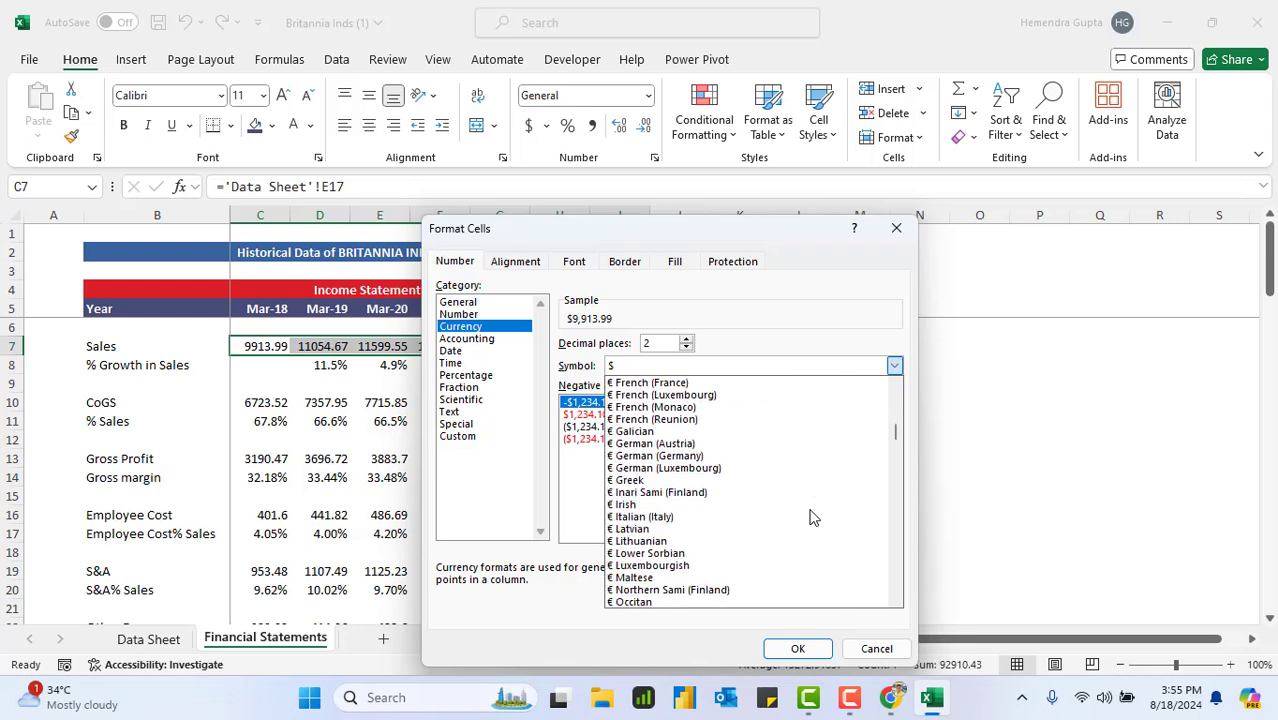
scroll(812, 517, "down", 10)
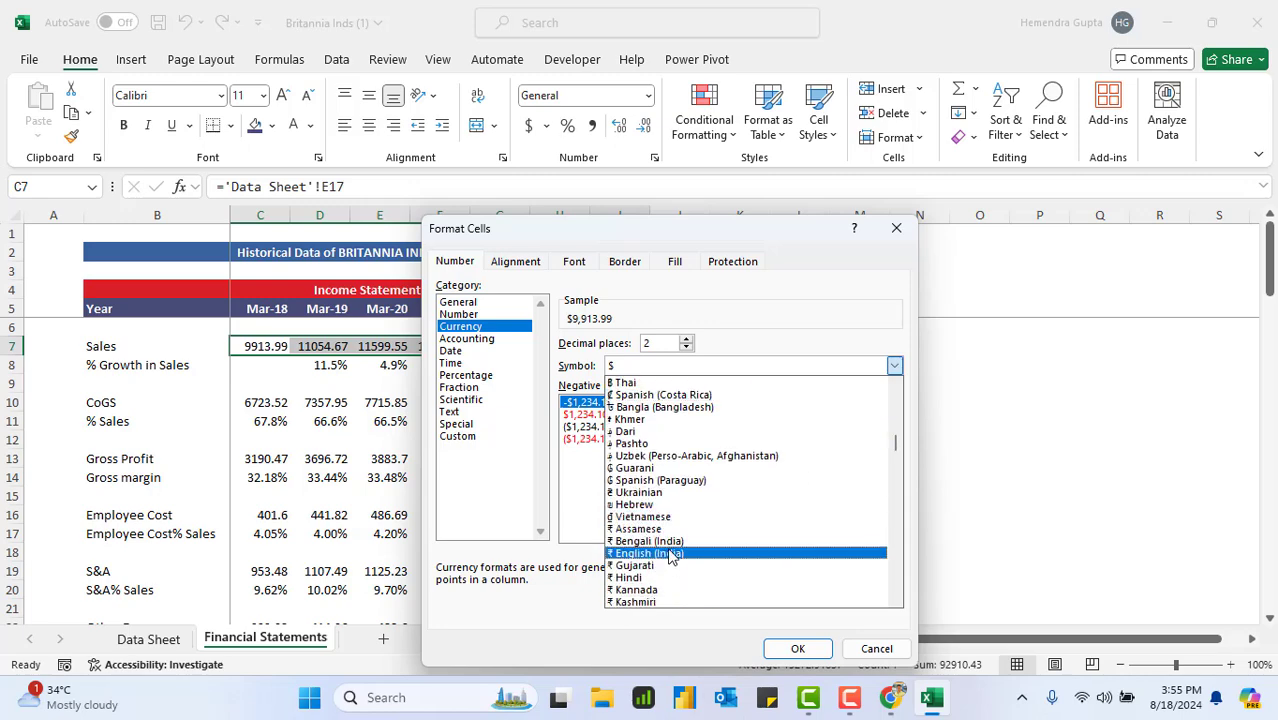
left_click(670, 556)
left_click(798, 648)
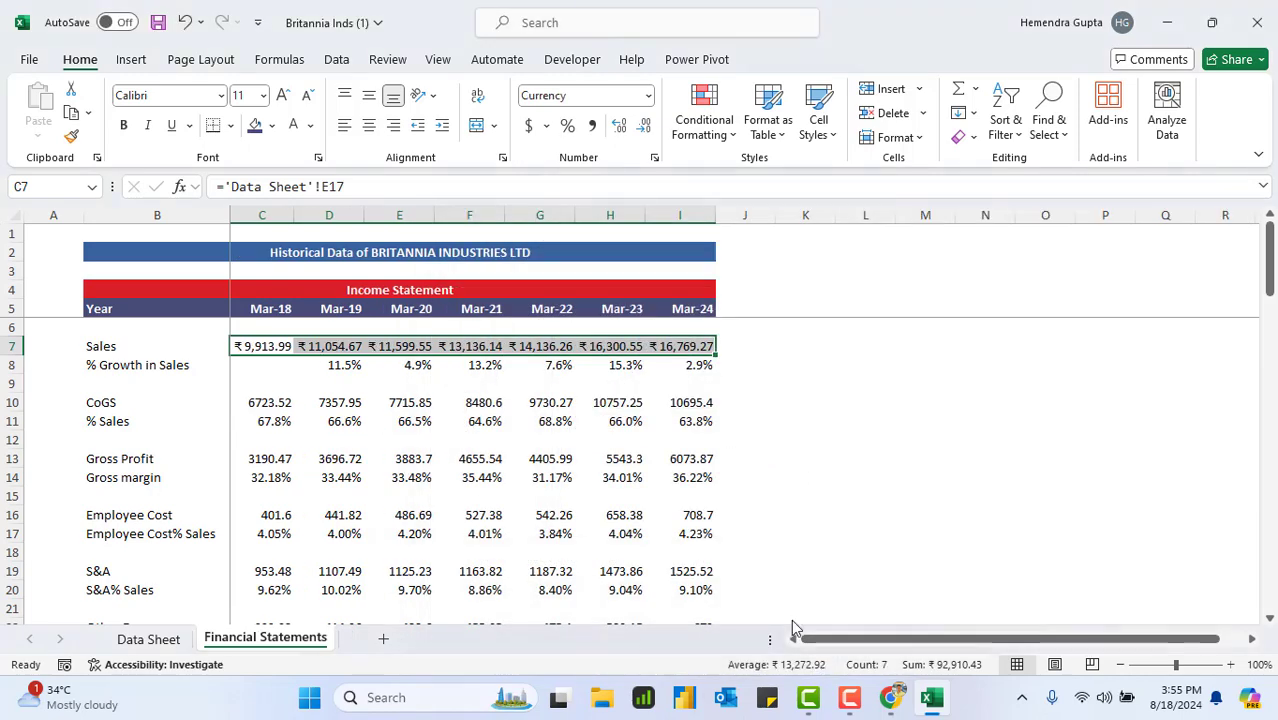
Reduce the Sales values to one decimal place and bold the whole Sales row B7:I7
left_click(646, 128)
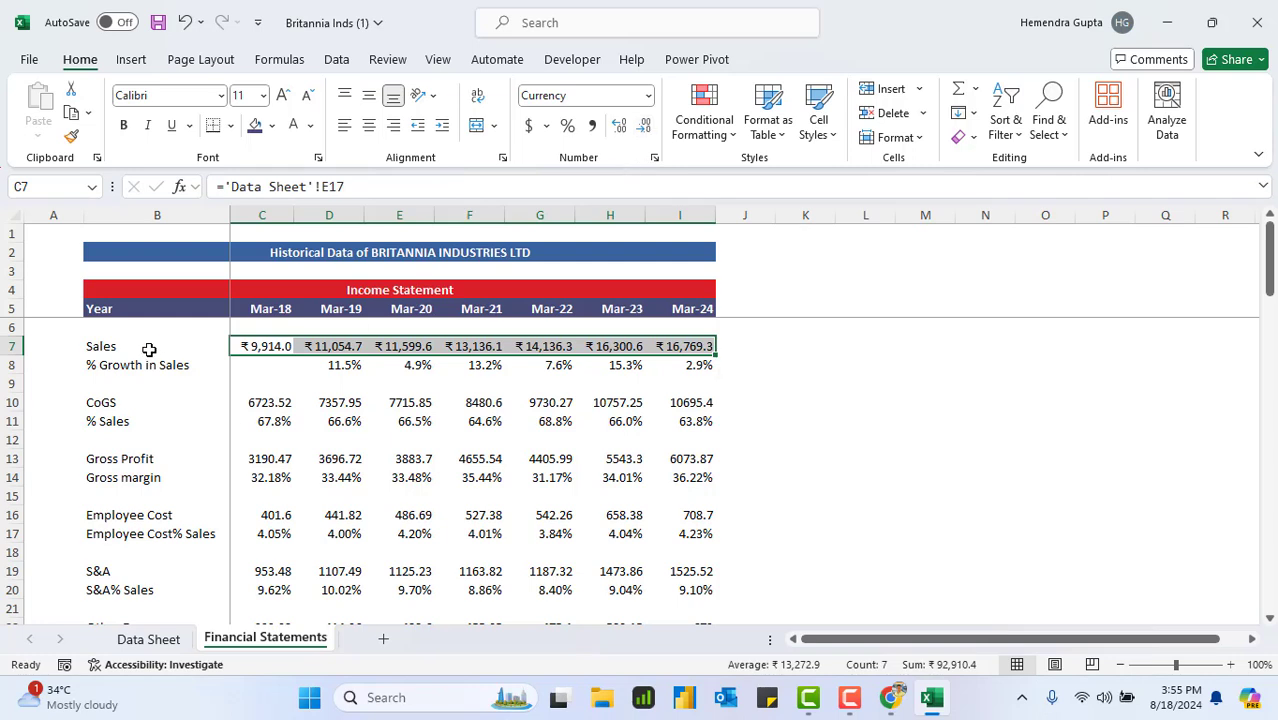
left_click_drag(148, 349, 683, 340)
left_click(126, 128)
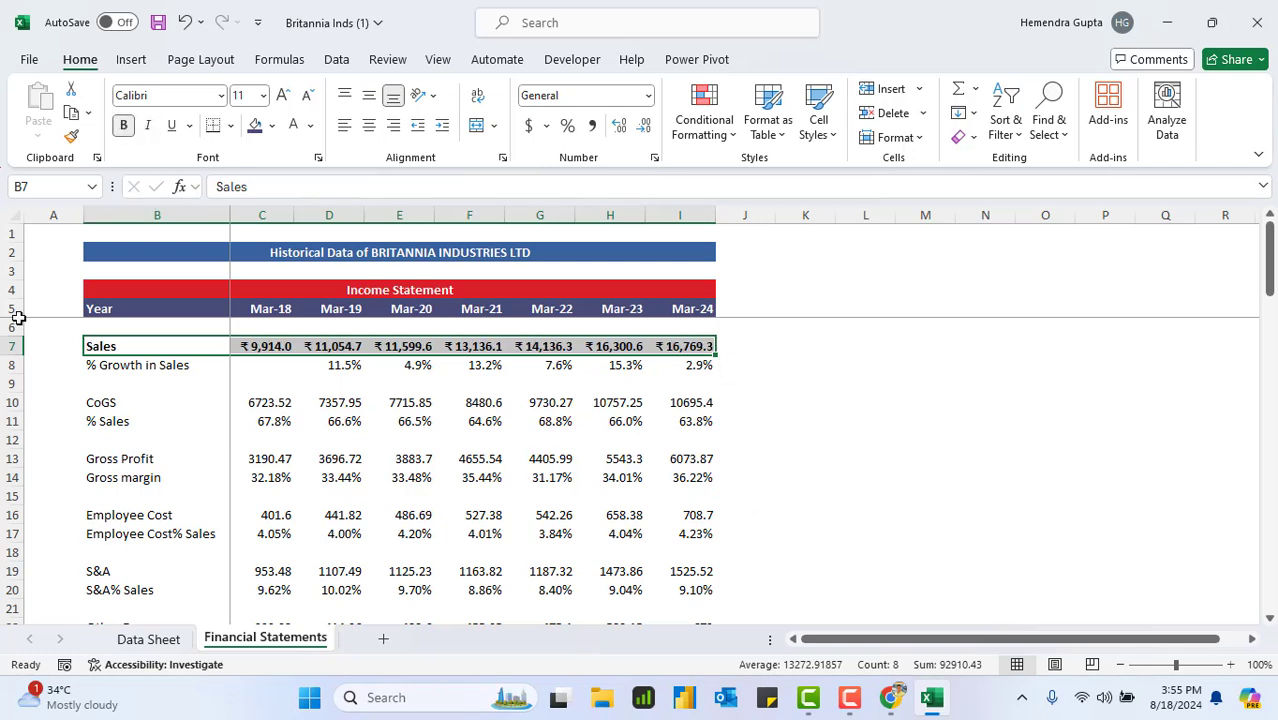
Copy the Sales row's formatting to the CoGS, Gross Profit, Employee Cost and S&A rows with Format Painter
left_click(72, 138)
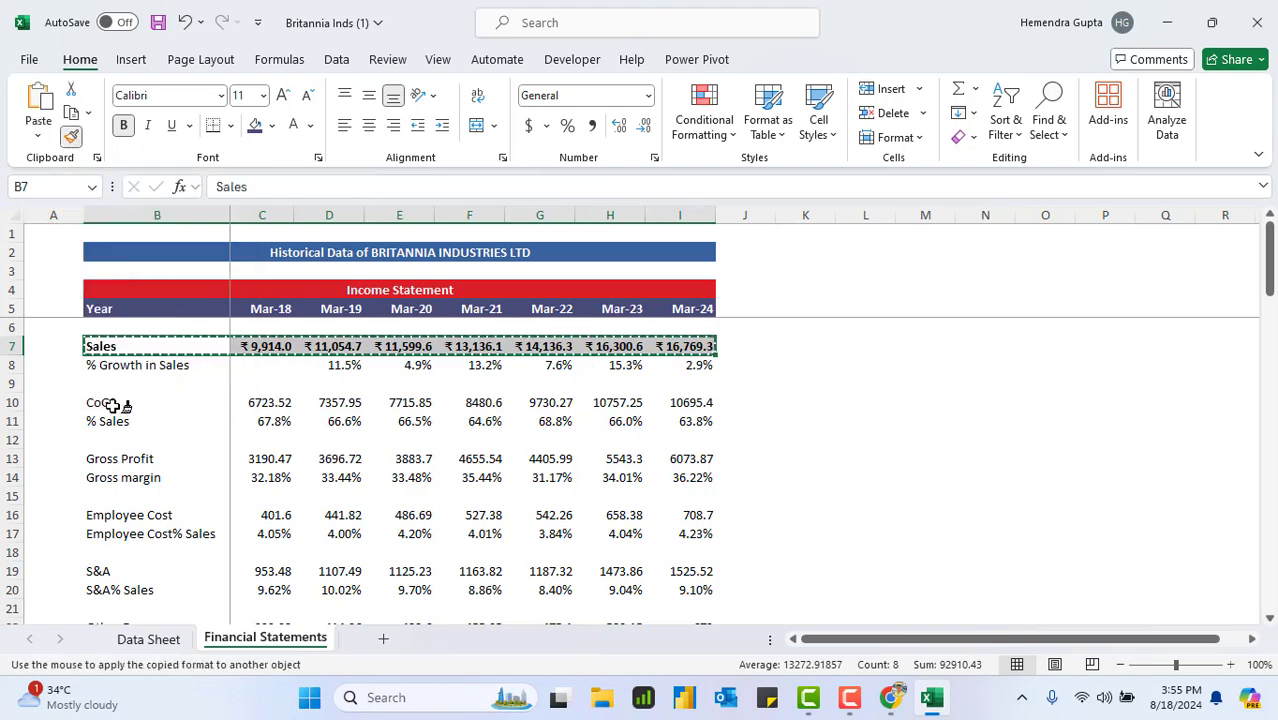
left_click(112, 403)
left_click(73, 137)
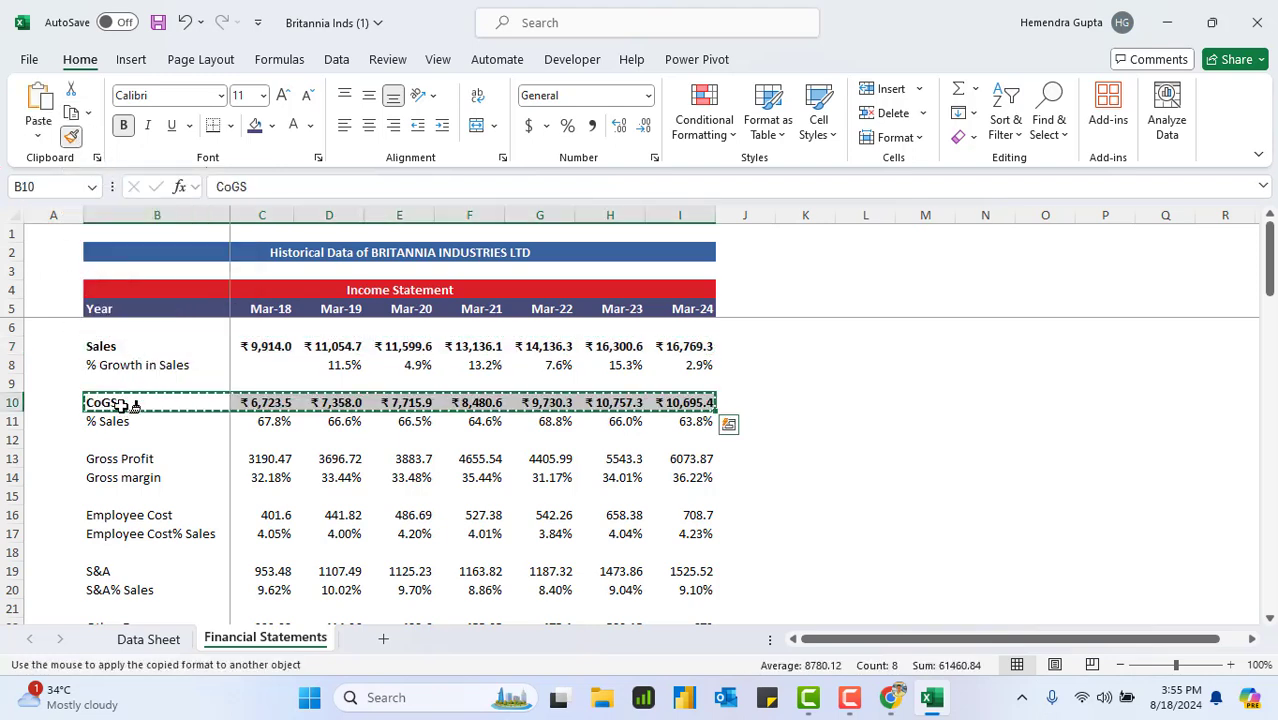
left_click(123, 459)
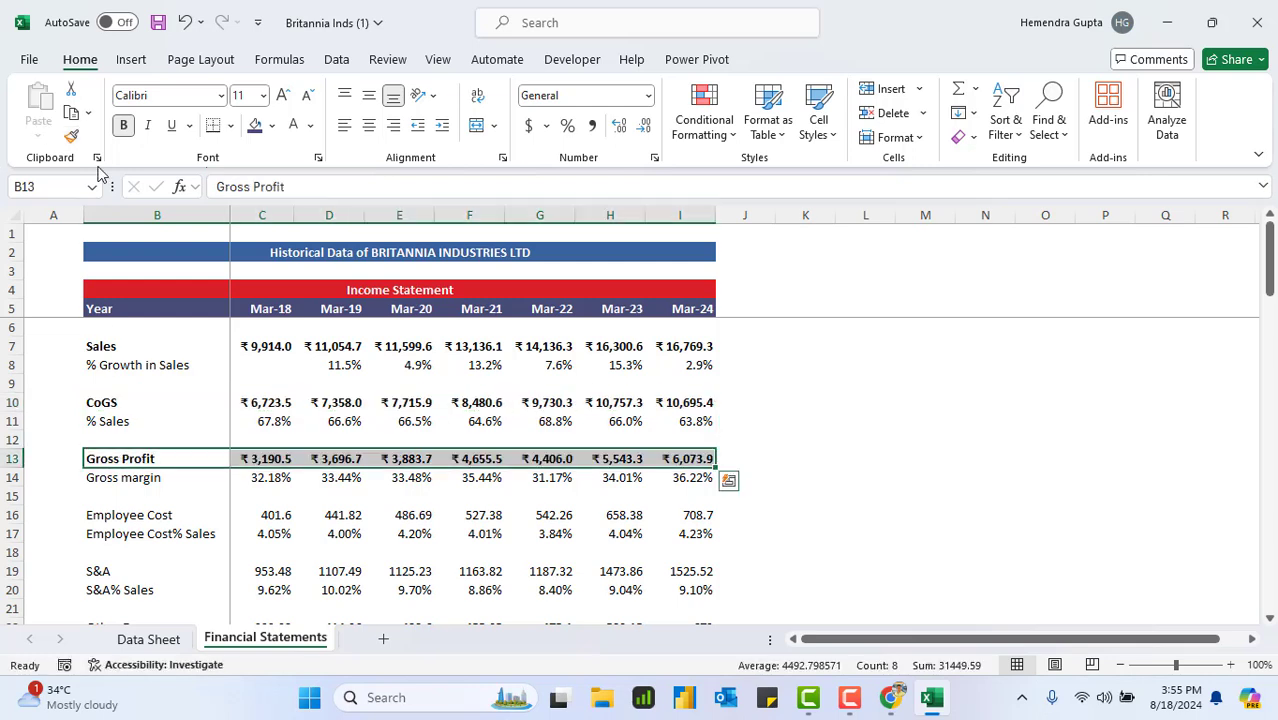
left_click(72, 138)
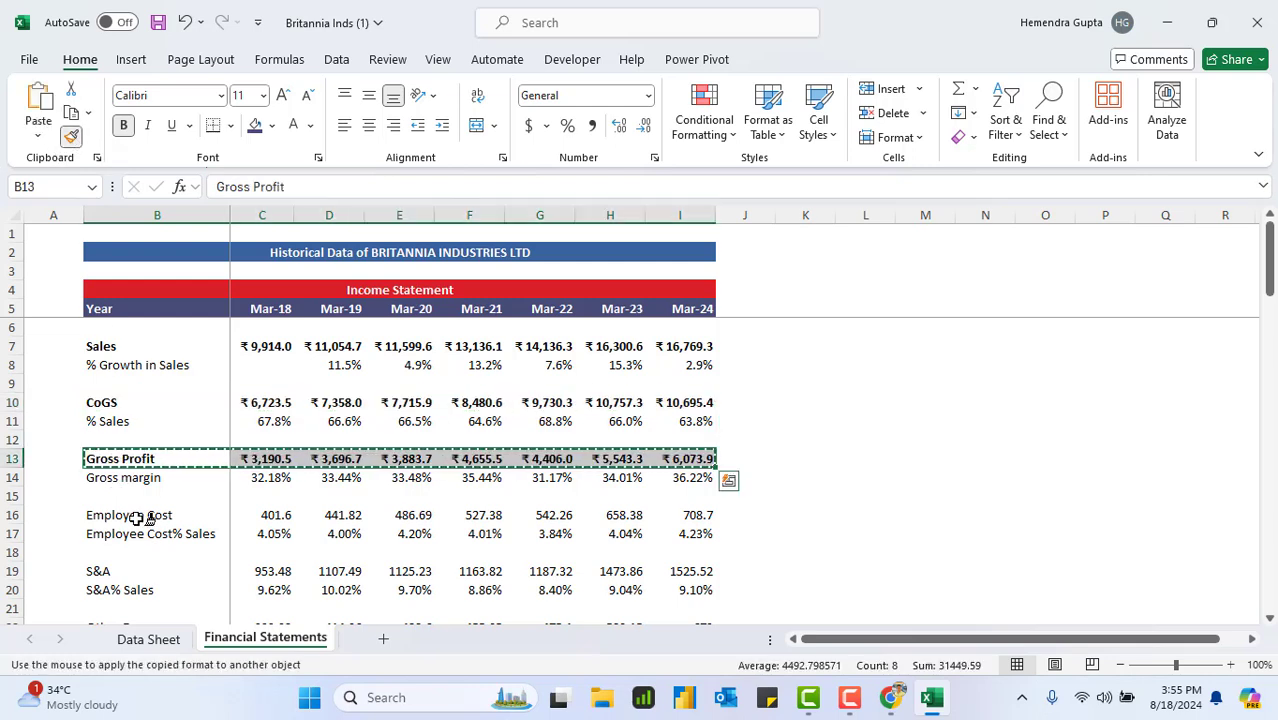
left_click(120, 515)
left_click(72, 137)
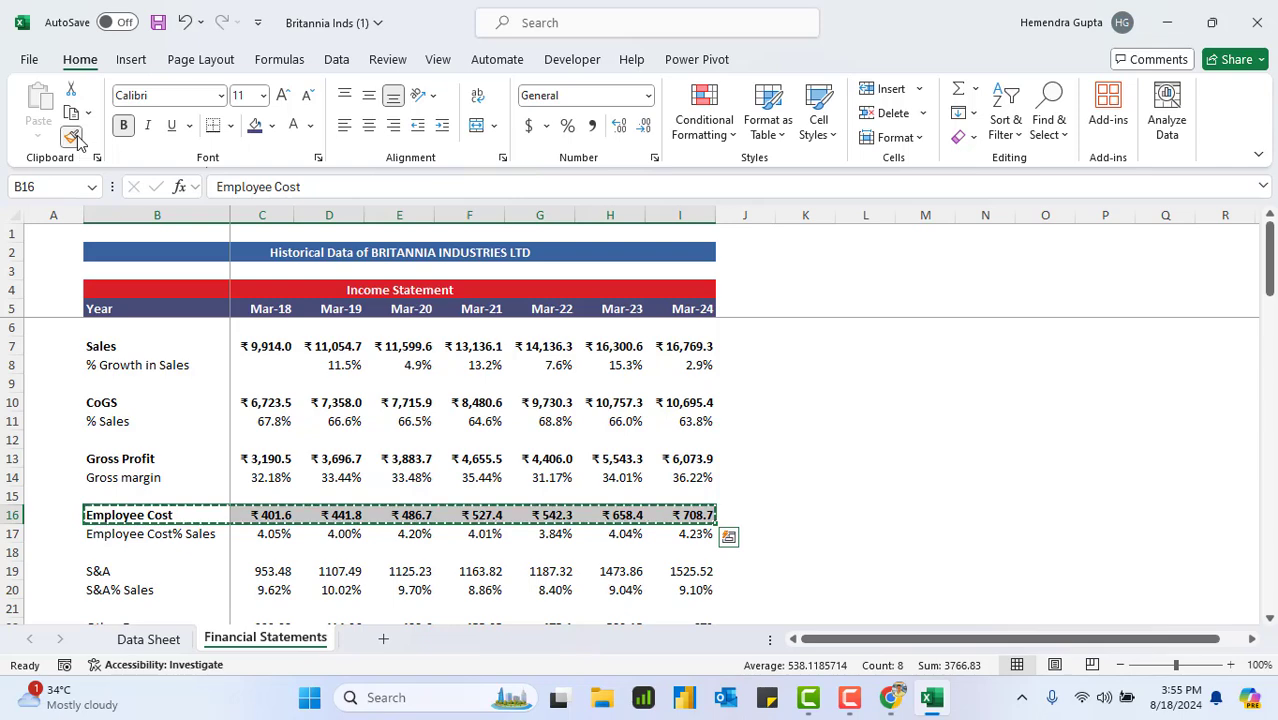
left_click(107, 572)
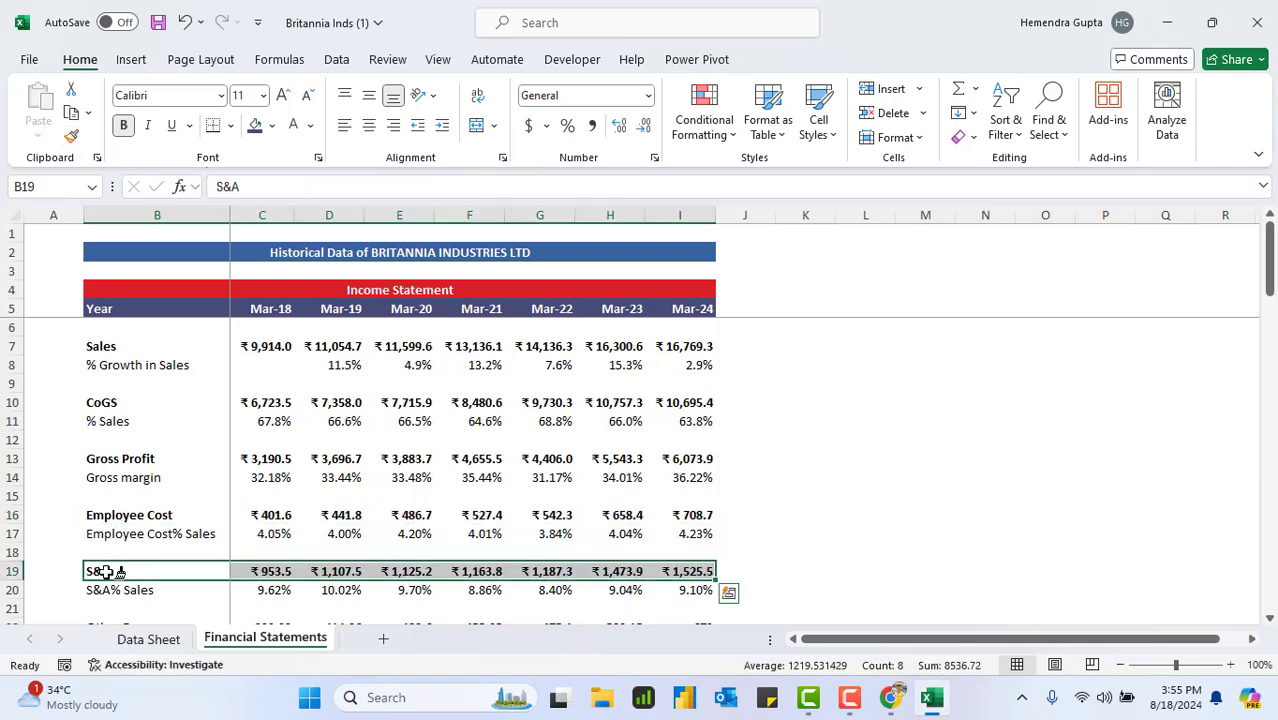
Copy the S&A row's bold rupee formatting to the Other Exp and EBIDTA rows with Format Painter
left_click_drag(1268, 270, 1270, 305)
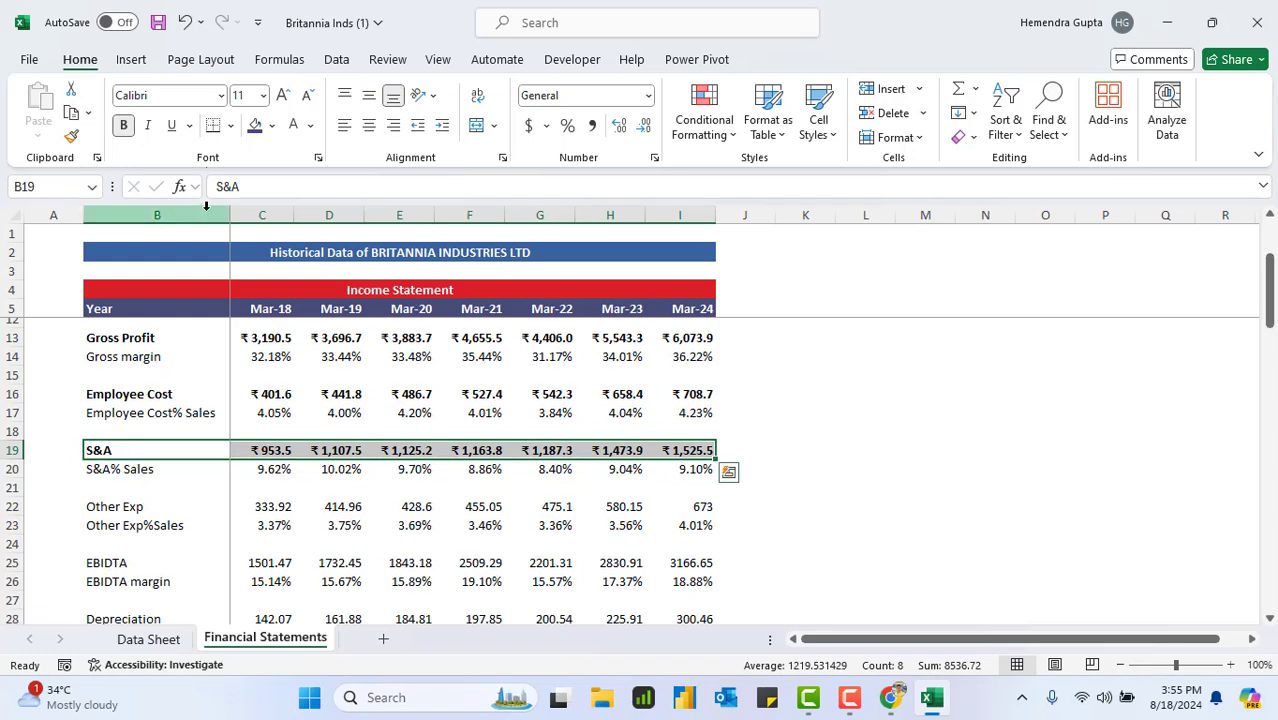
left_click(71, 137)
left_click(137, 507)
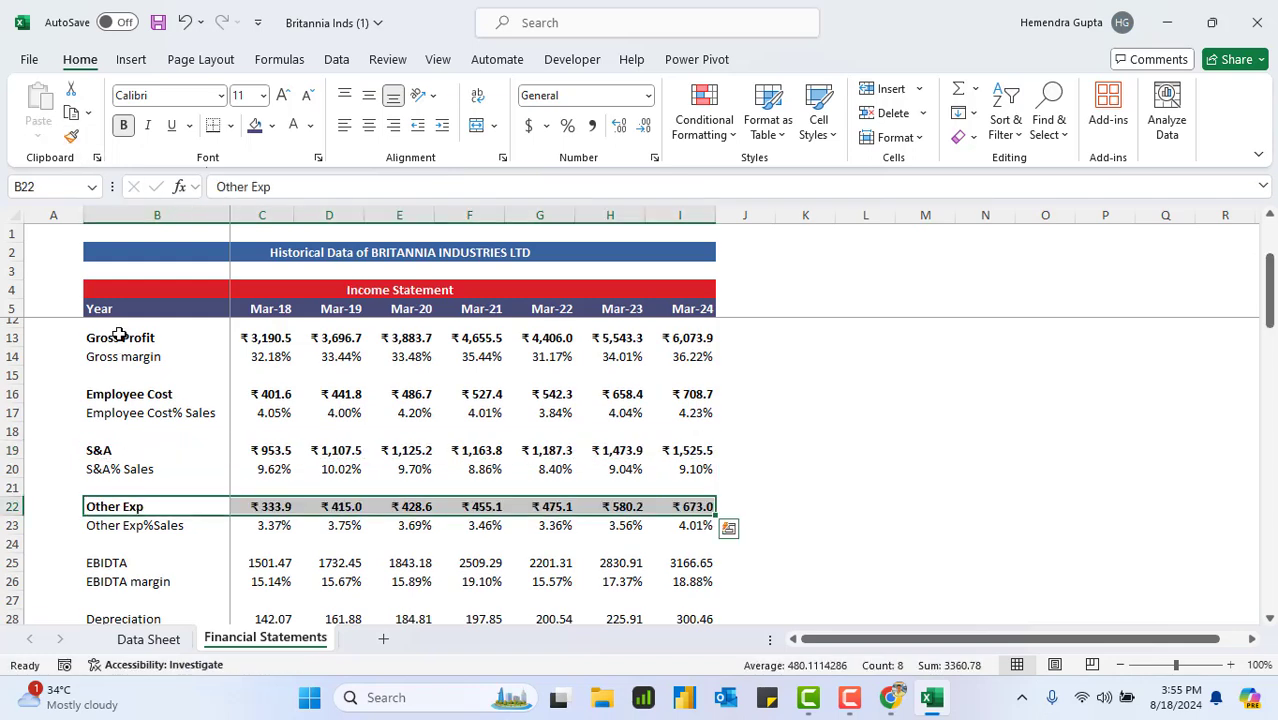
left_click(71, 137)
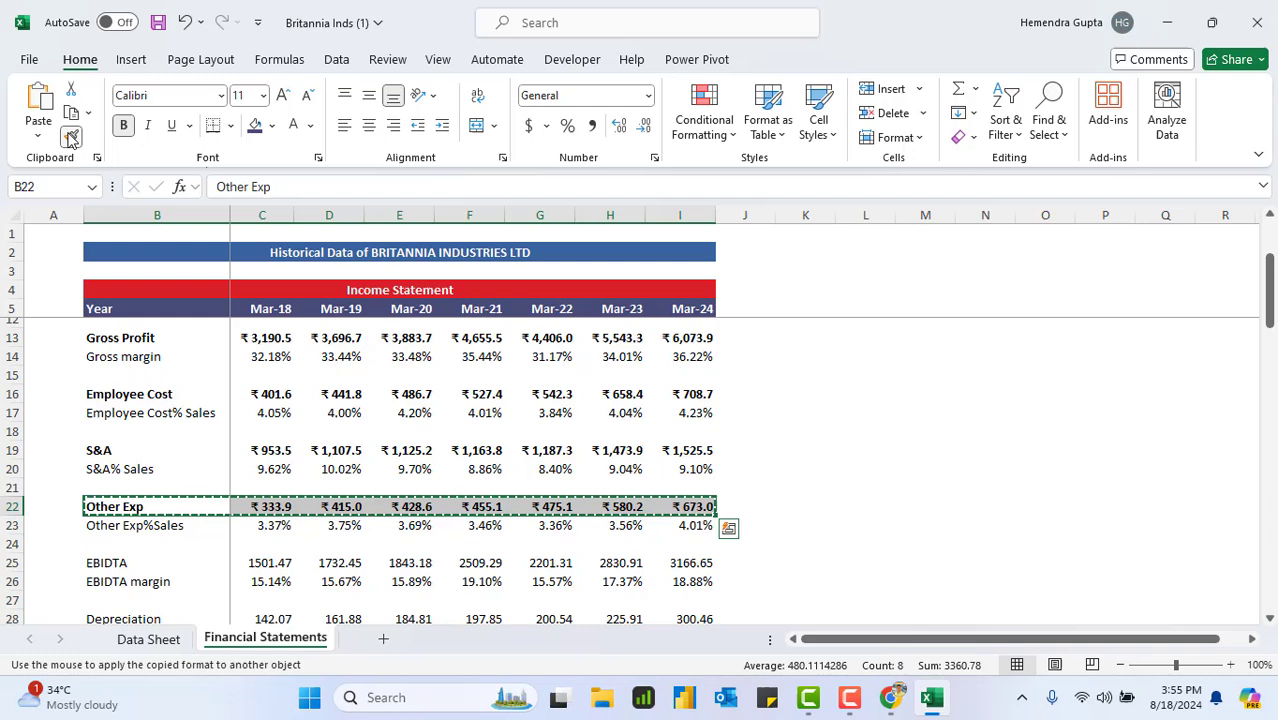
left_click(112, 563)
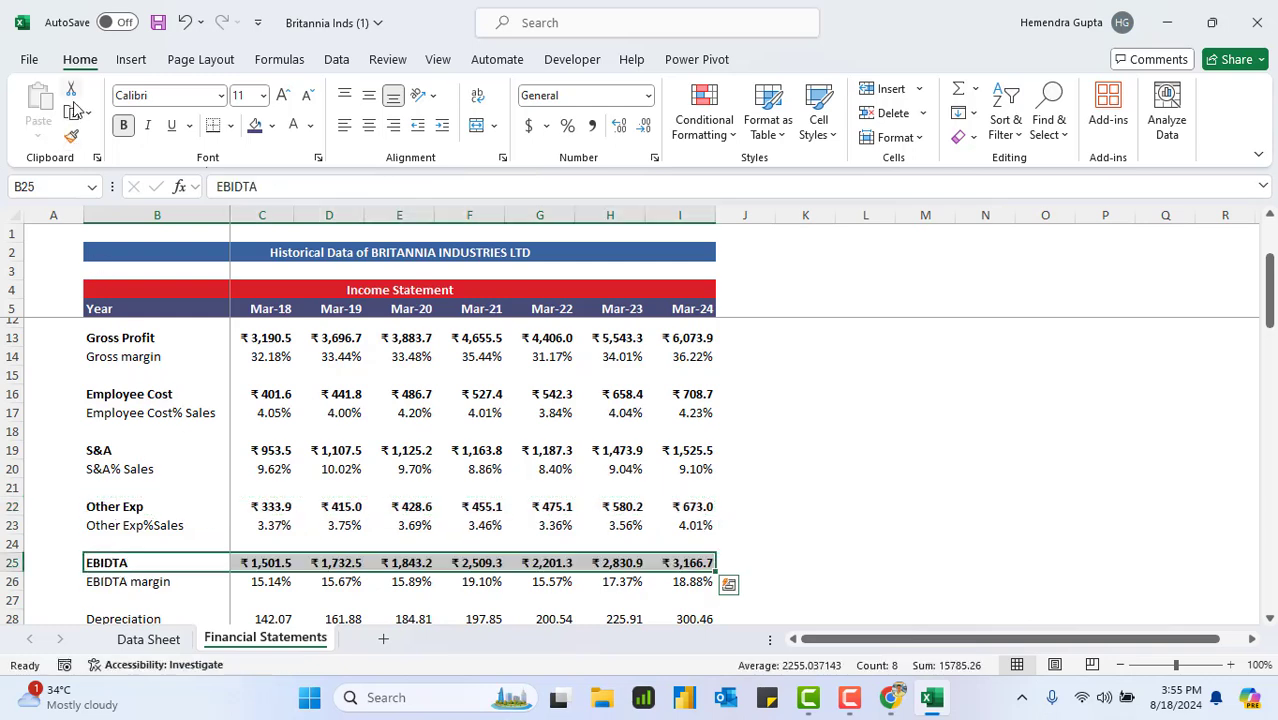
Carry the EBIDTA row's formatting over to the Depreciation and PBIT rows with Format Painter
left_click(71, 137)
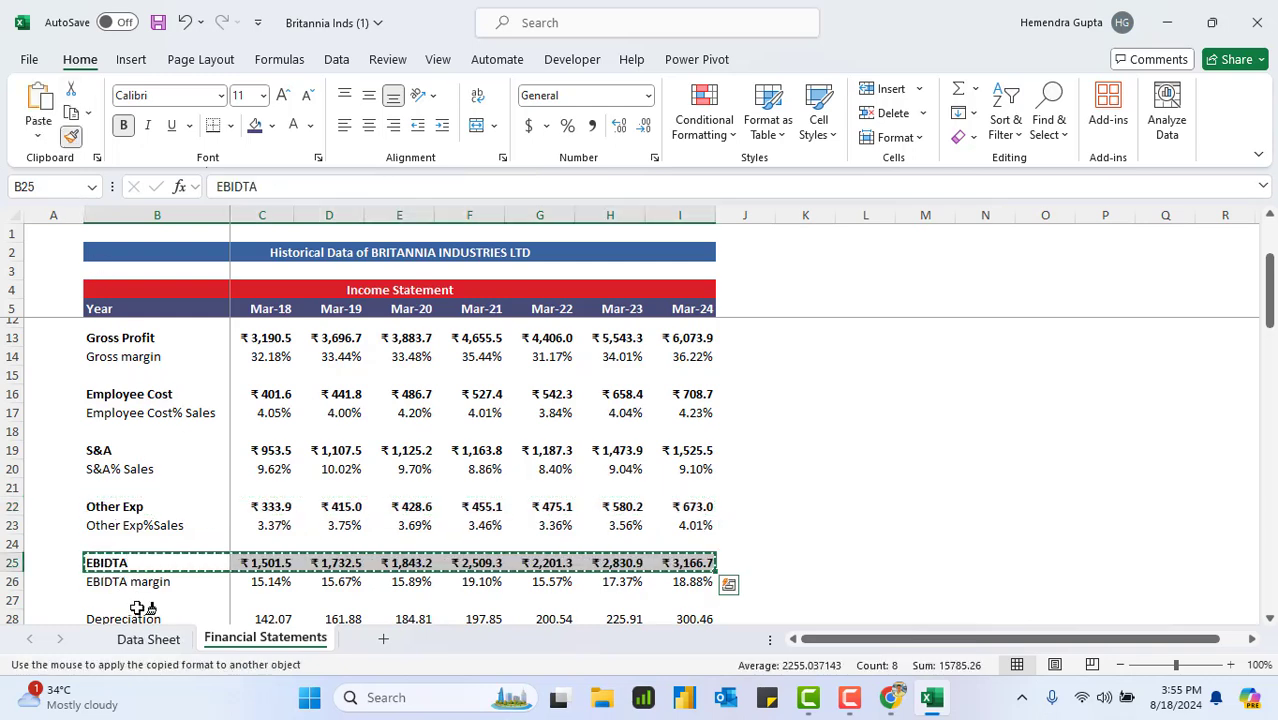
left_click_drag(1266, 308, 1268, 345)
left_click(145, 500)
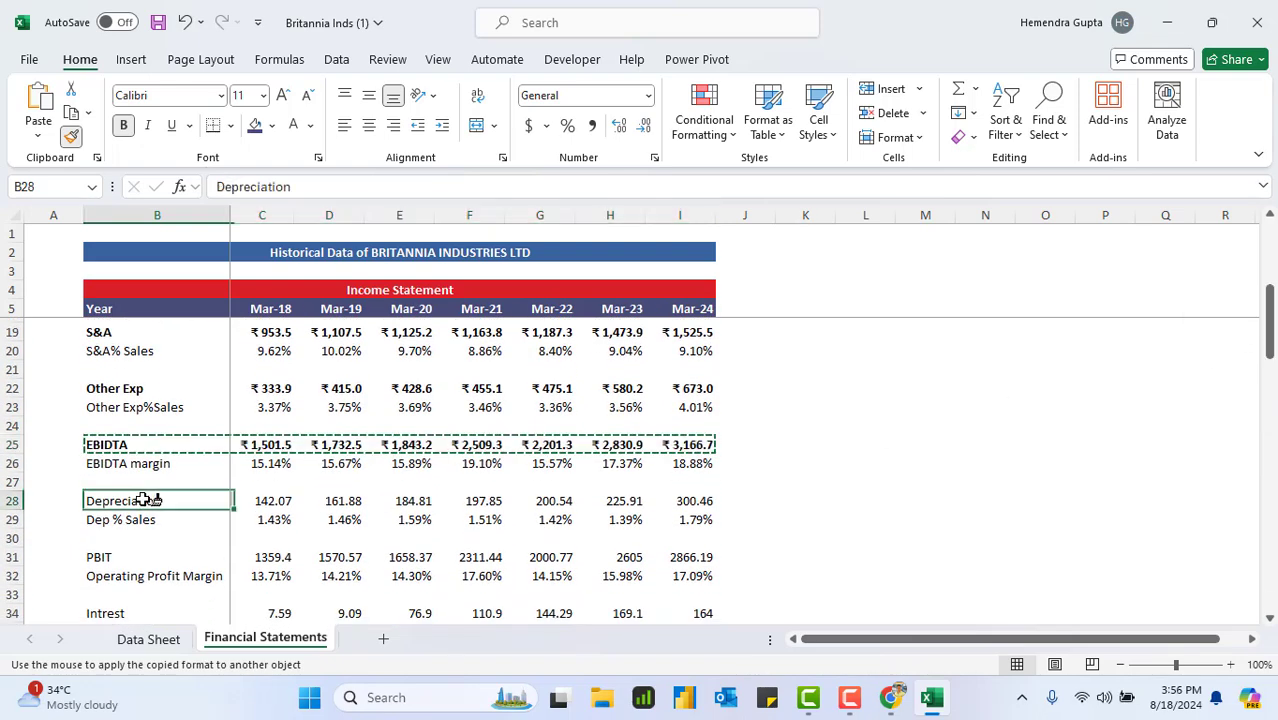
left_click(71, 137)
left_click(110, 557)
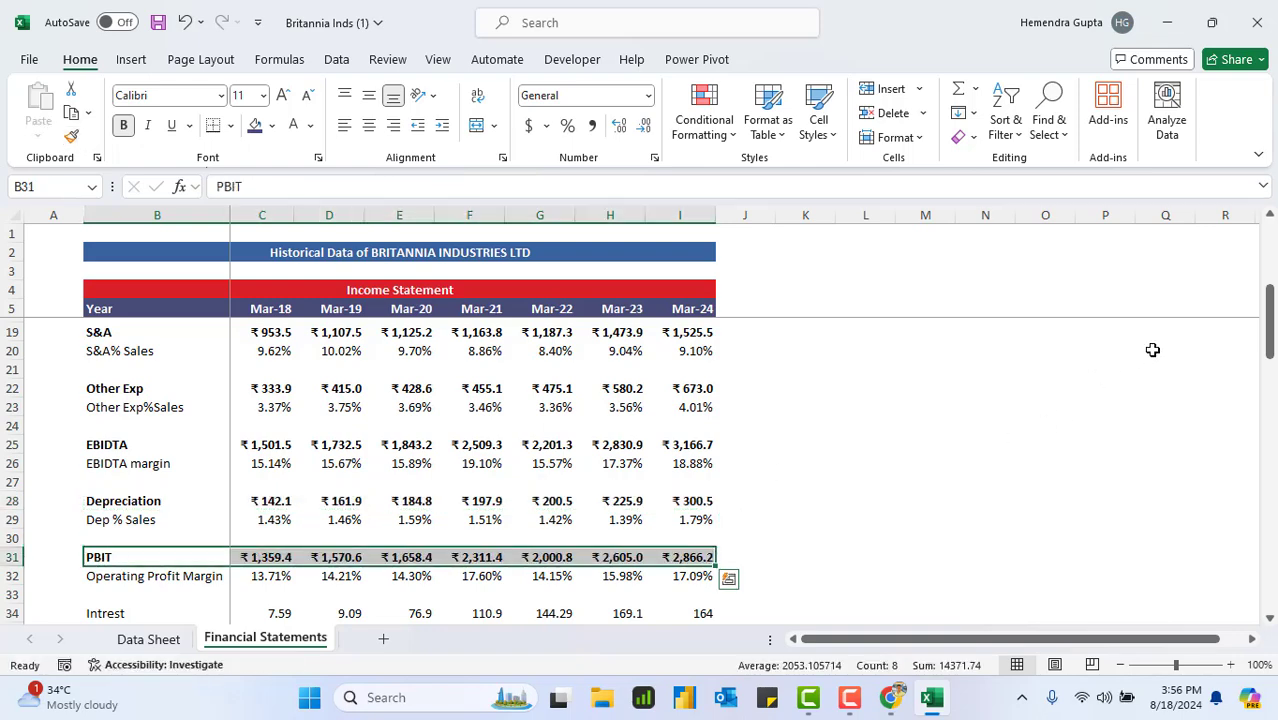
Apply the PBIT row's formatting to the Intrest and Other Income rows with Format Painter
left_click_drag(1268, 338, 1268, 364)
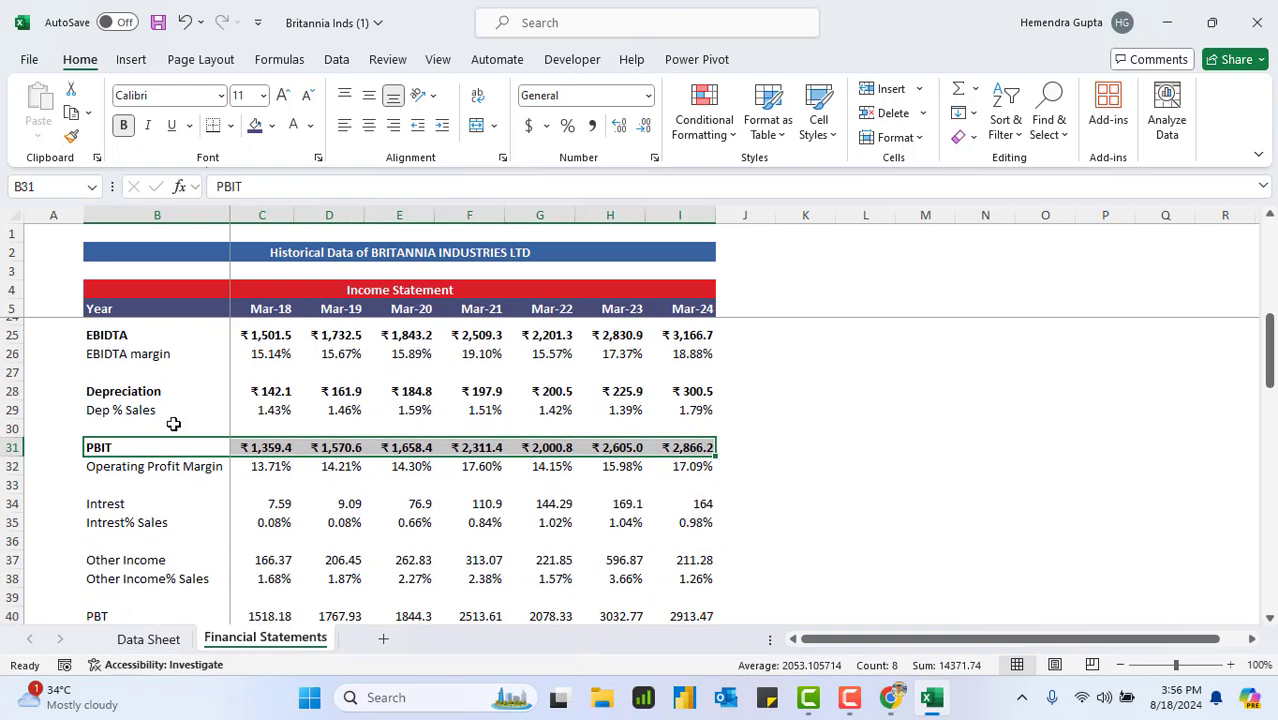
left_click(74, 136)
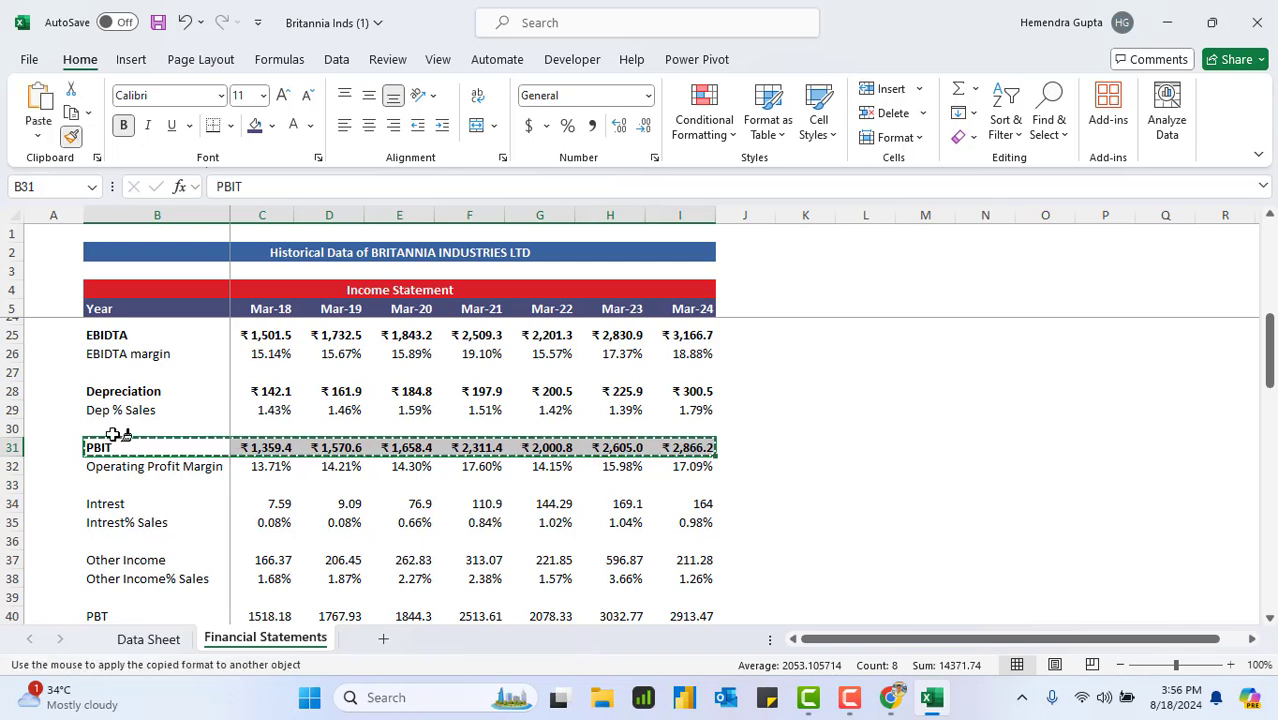
left_click(132, 508)
left_click(70, 138)
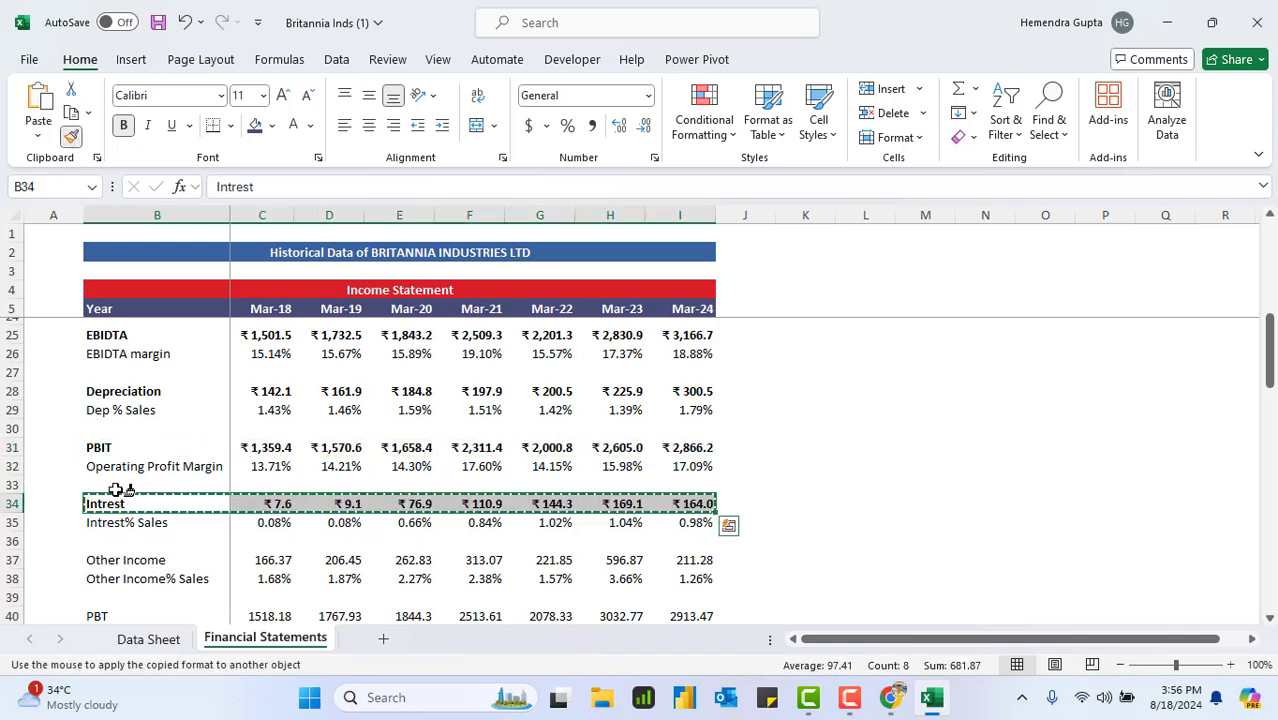
left_click(122, 560)
Copy the Other Income row's formatting to the PBT, Tax and PAT rows with Format Painter
left_click_drag(1270, 403, 1269, 440)
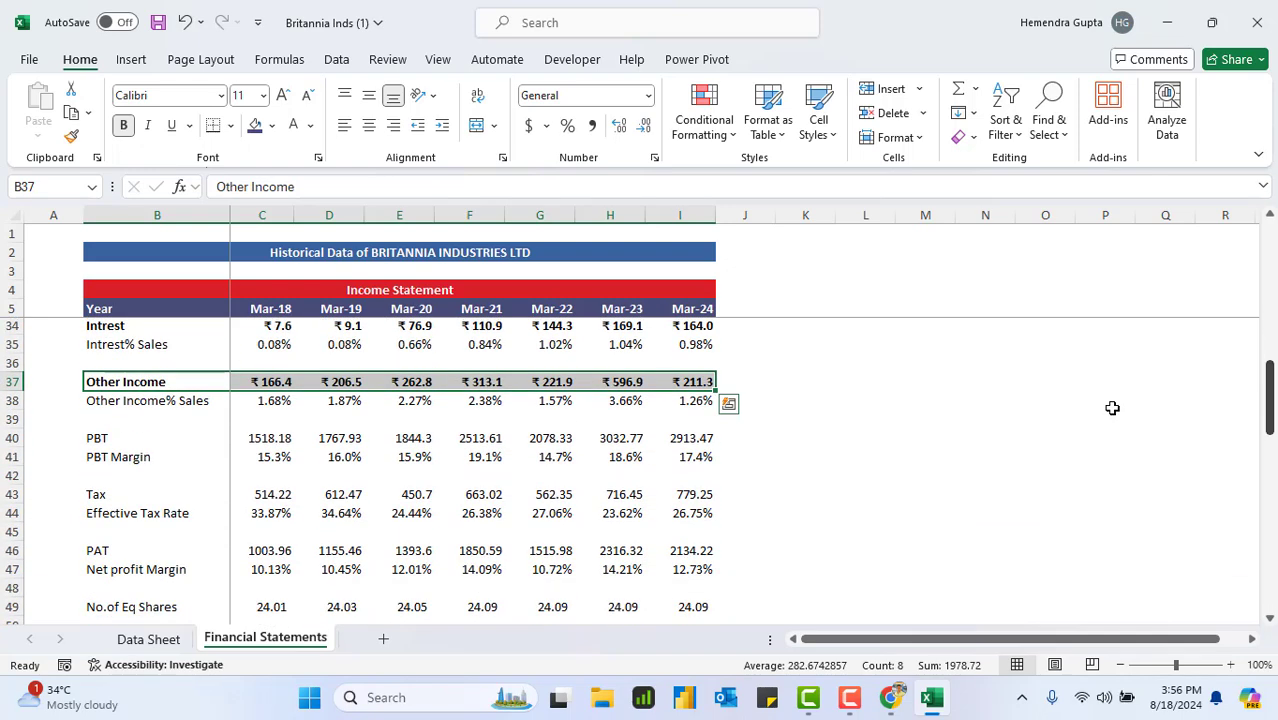
left_click(70, 138)
left_click(108, 437)
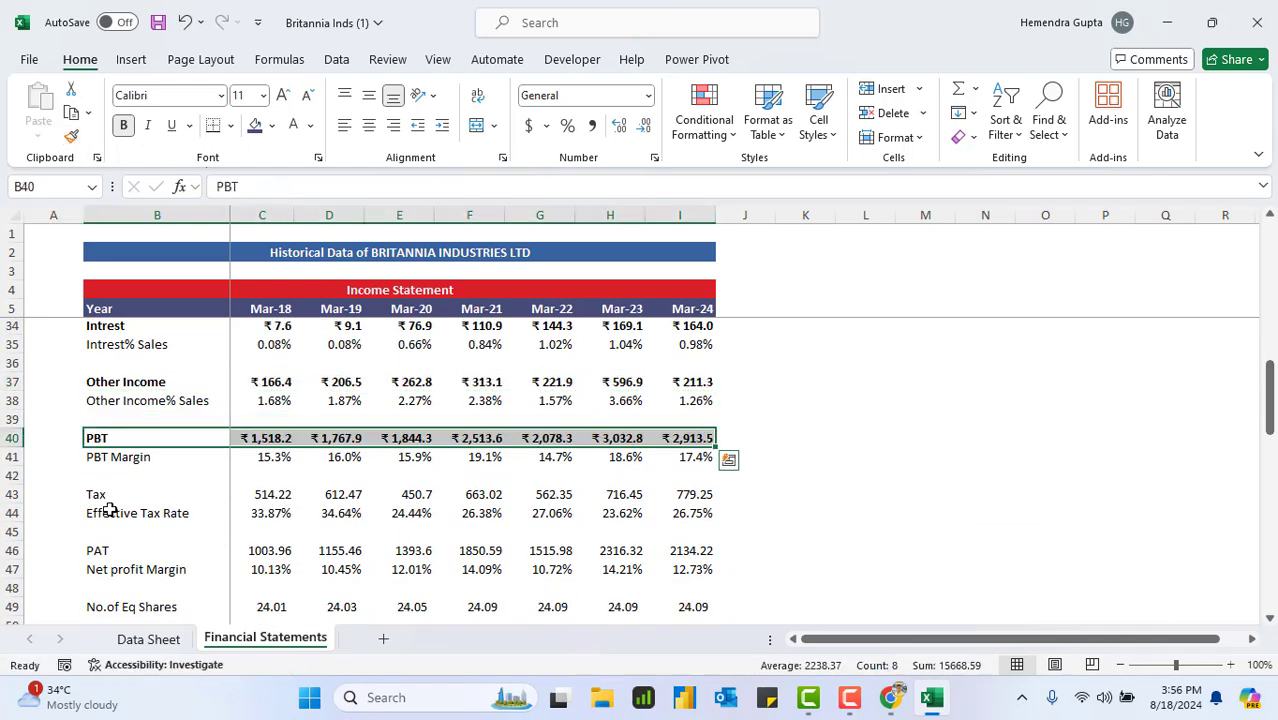
left_click(73, 140)
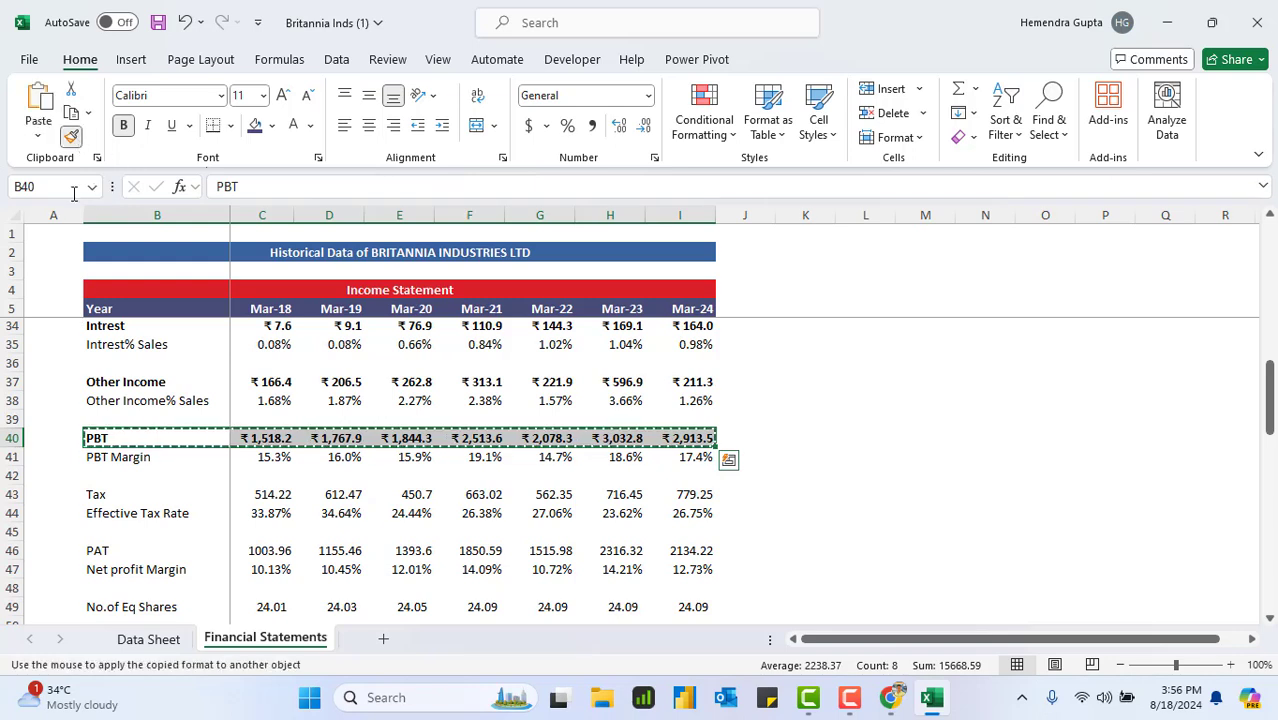
left_click(104, 492)
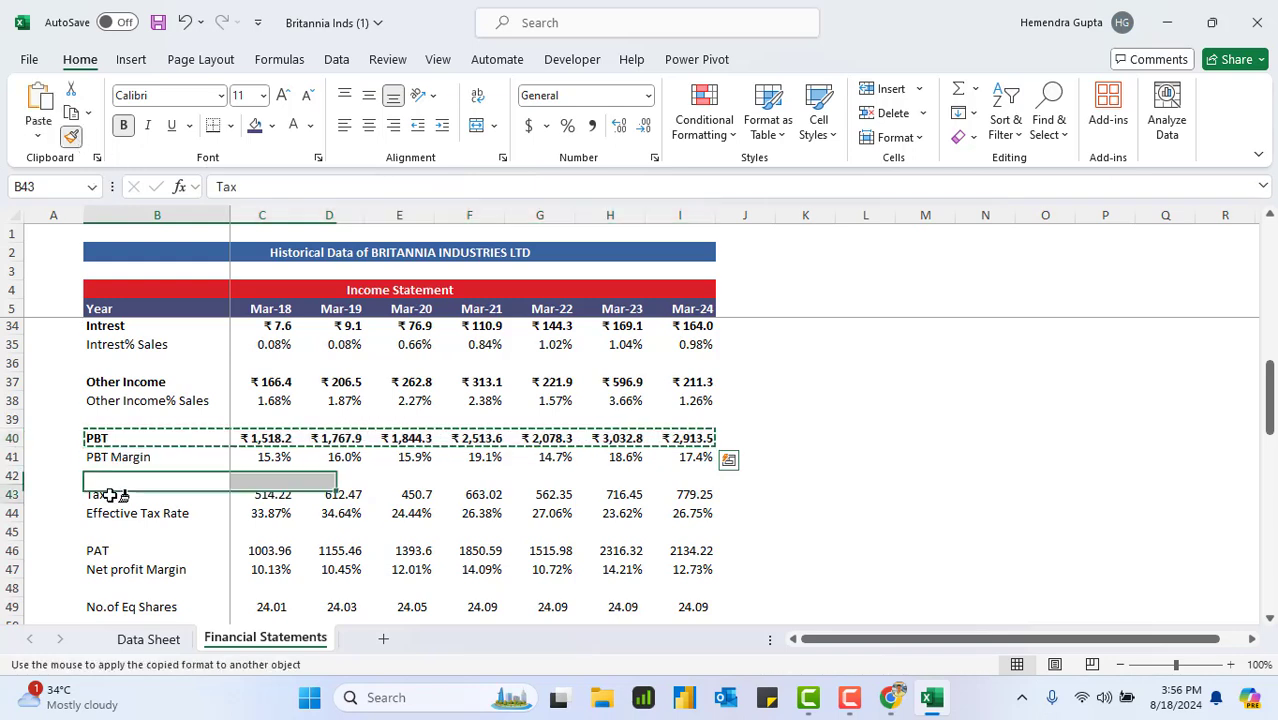
left_click(72, 138)
left_click(118, 550)
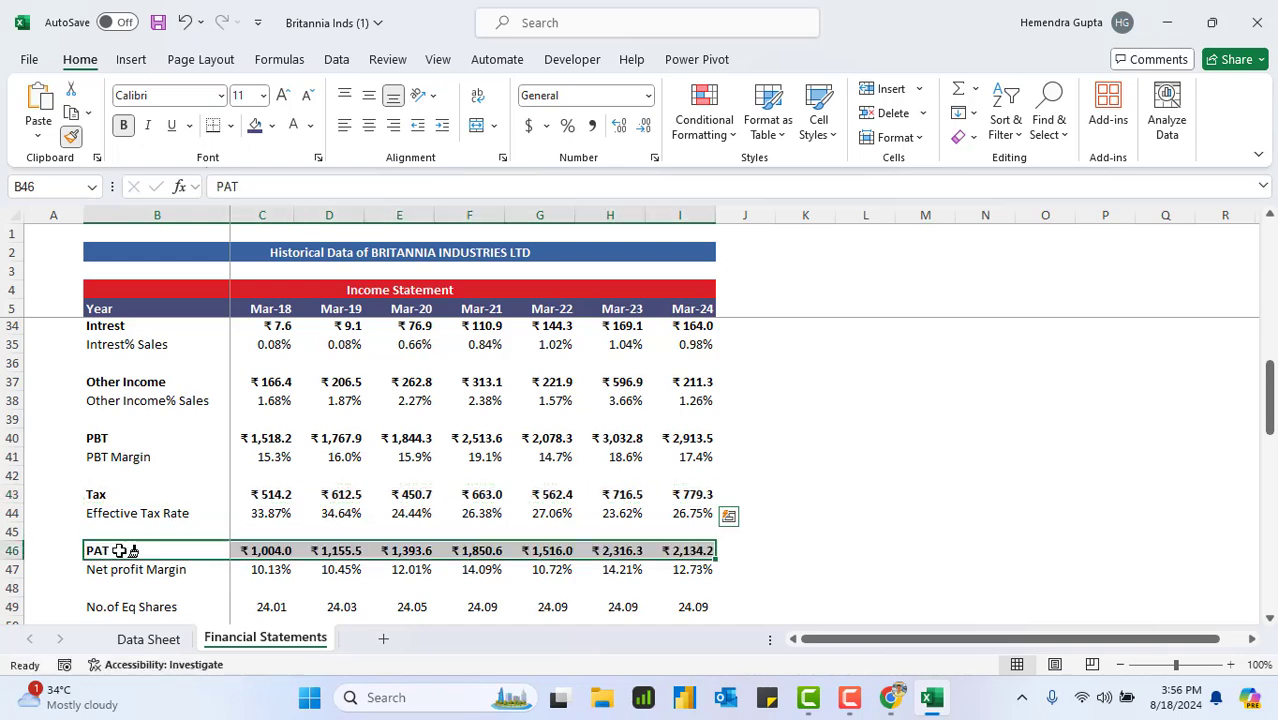
Copy the PAT row's bold rupee formatting to the EPS and DPS rows, skipping No.of Eq Shares and Dividend Paid
left_click_drag(1268, 420, 1268, 460)
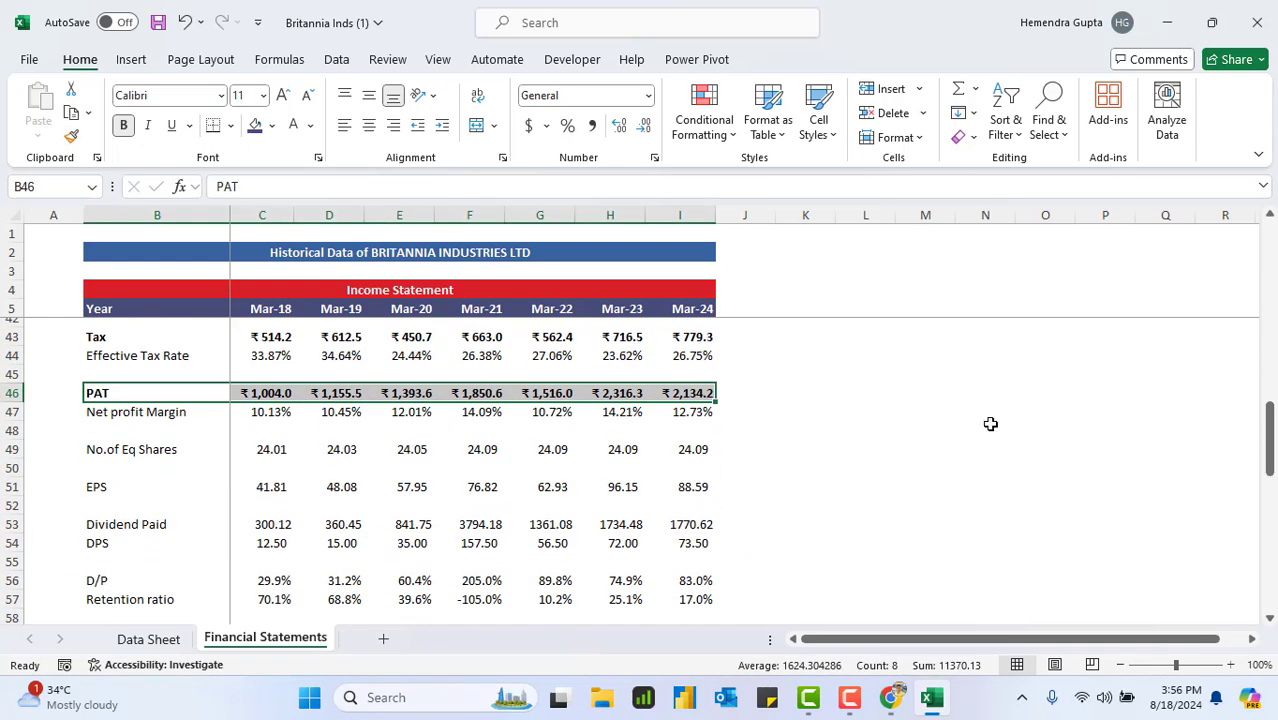
left_click(72, 138)
left_click(103, 488)
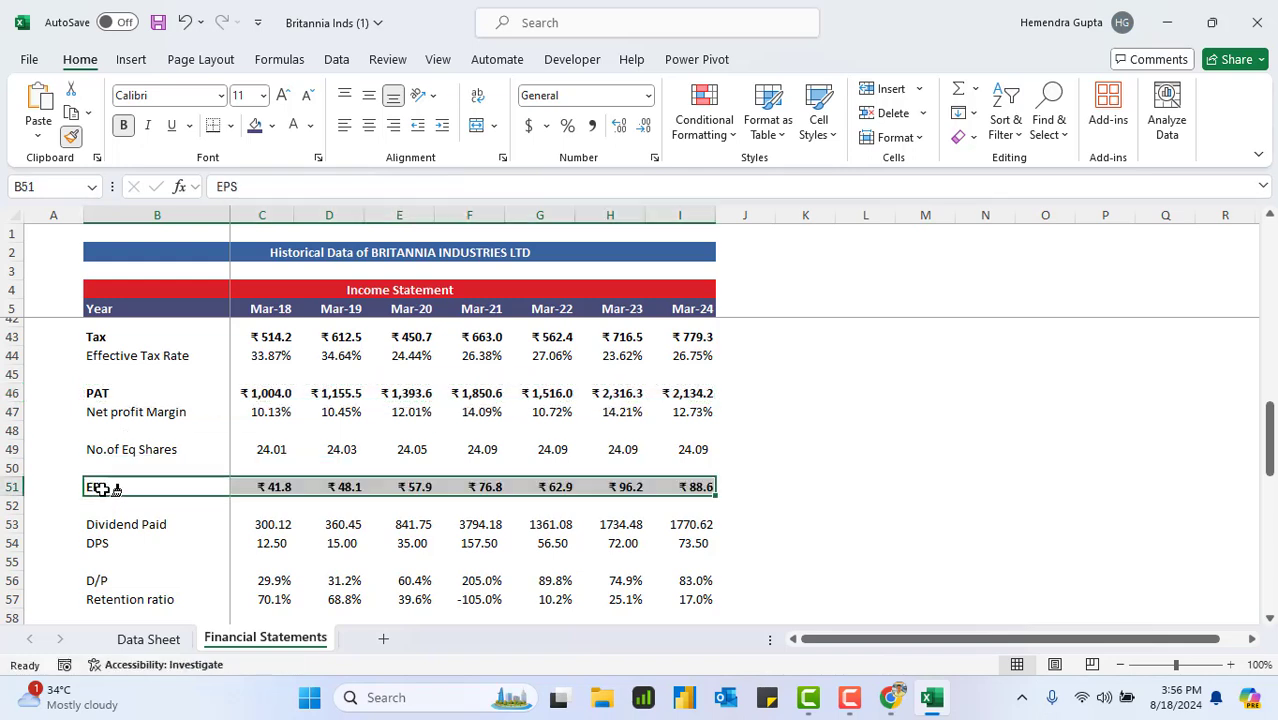
left_click(110, 546)
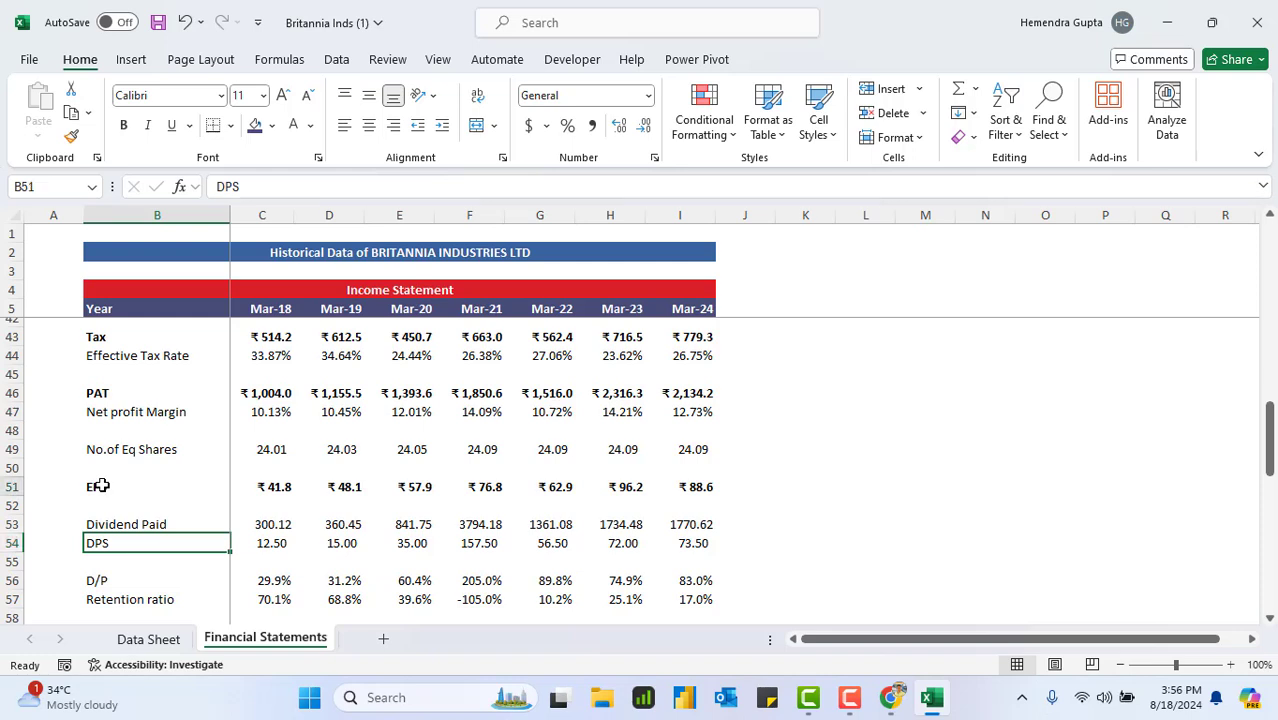
left_click_drag(96, 487, 702, 487)
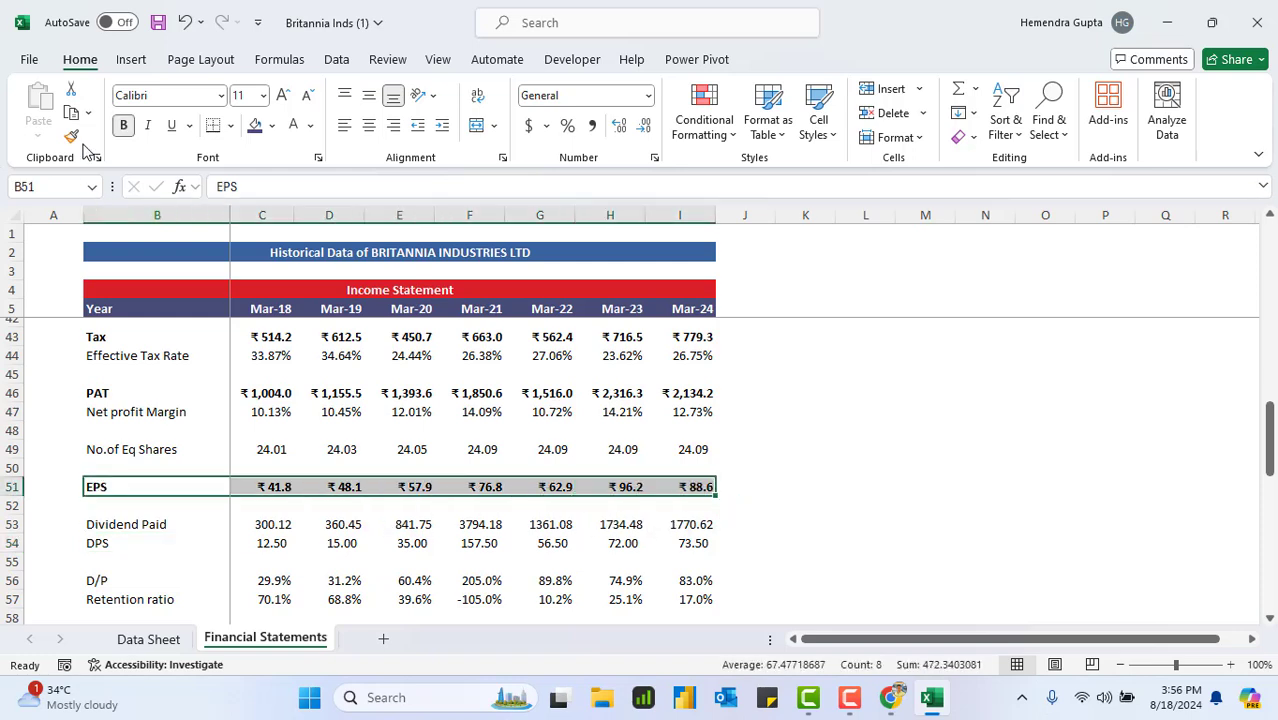
left_click(74, 137)
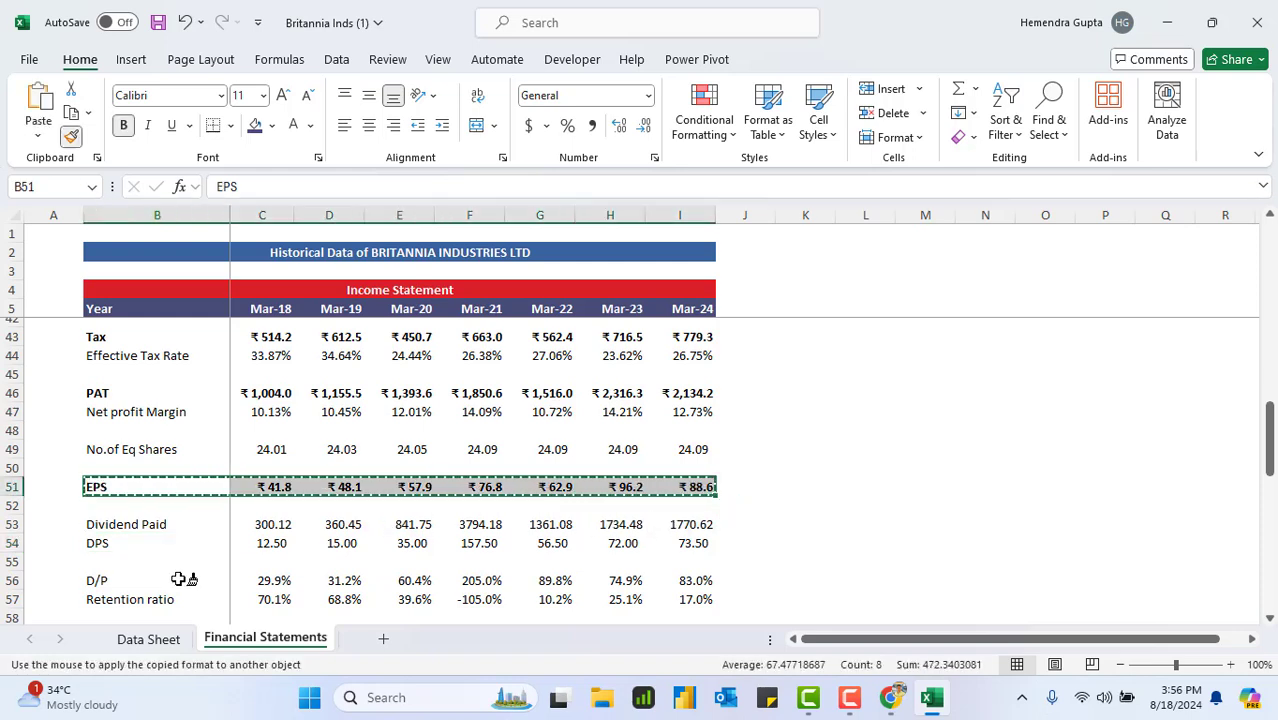
left_click(112, 543)
Copy the red merged Income Statement heading format from B4 to the Balance Sheet heading in B61
scroll(662, 510, "up", 12)
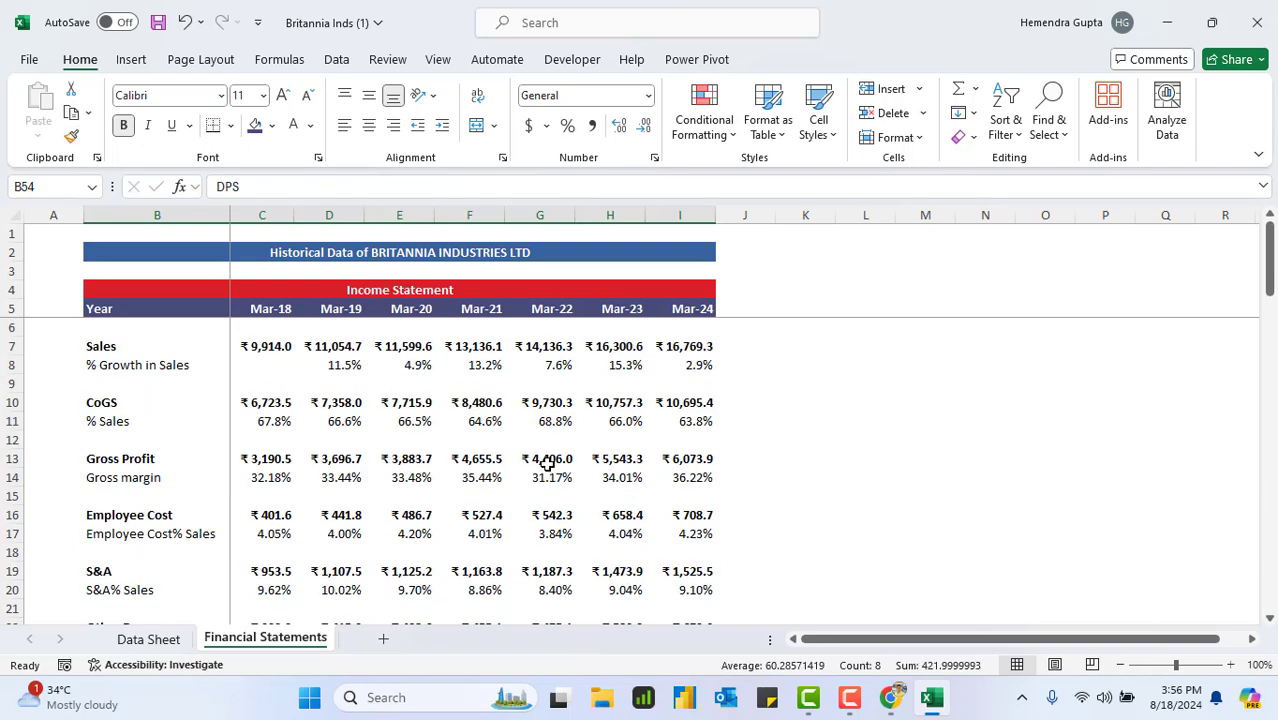
scroll(574, 467, "down", 18)
scroll(590, 467, "up", 18)
left_click_drag(1267, 275, 1272, 519)
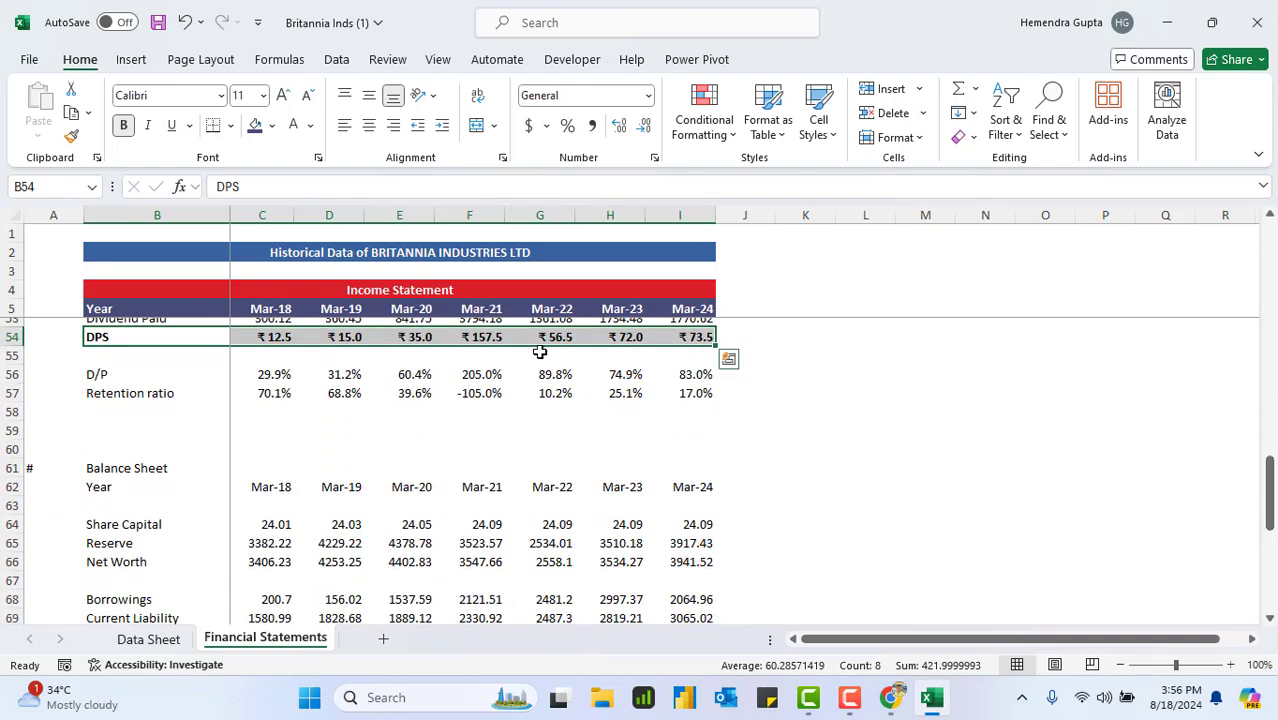
left_click(140, 294)
left_click(72, 137)
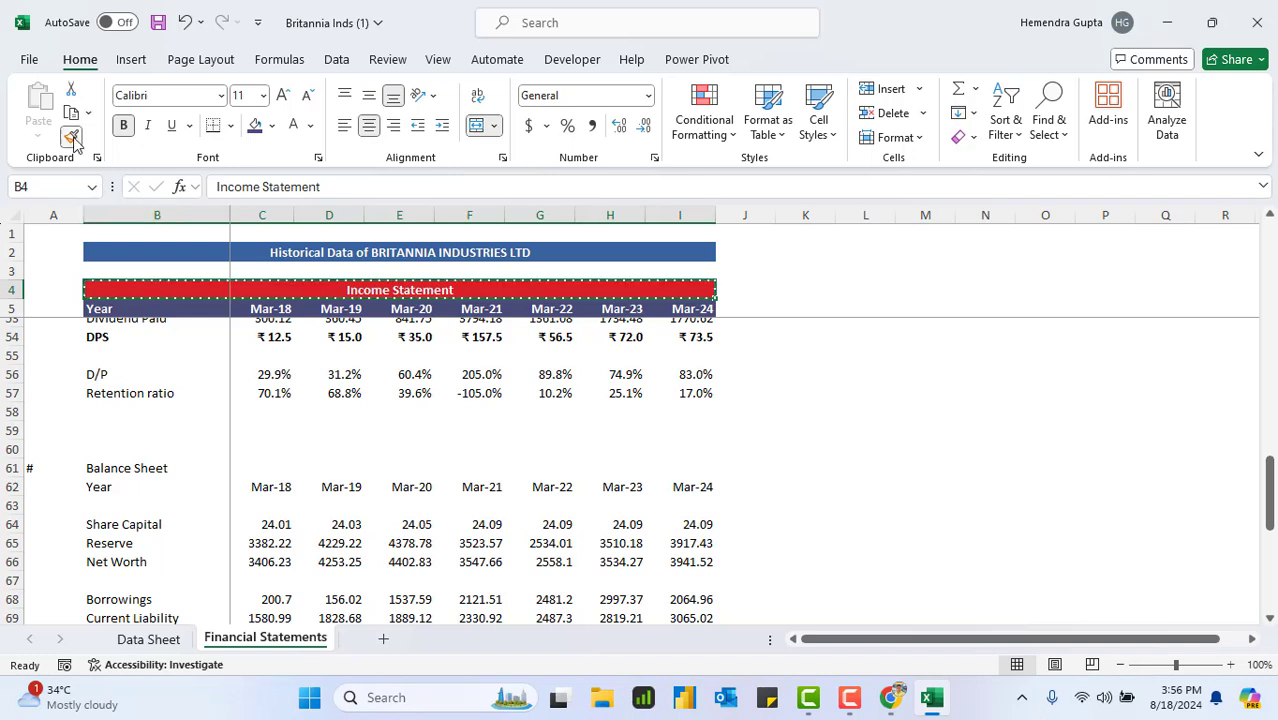
left_click(135, 468)
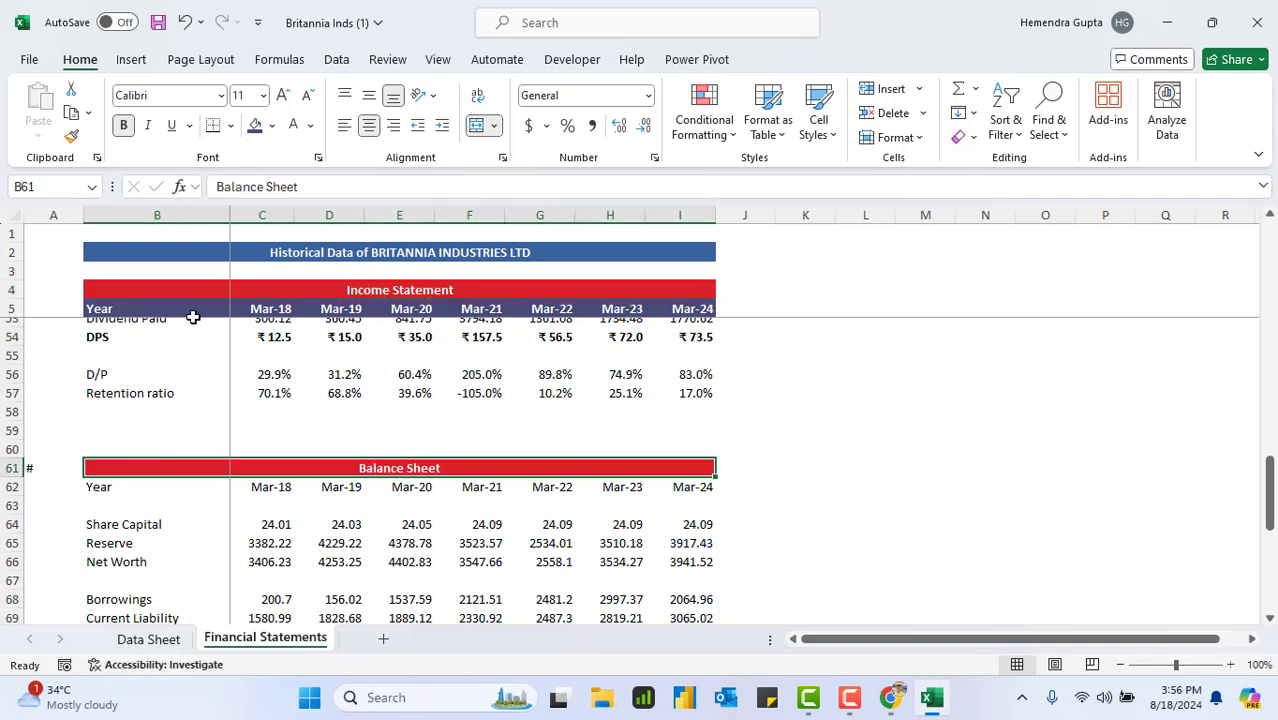
Copy the Year header format from B5:I5 to the Balance Sheet's Year row B62:I62
left_click(144, 304)
left_click_drag(387, 305, 690, 305)
left_click(71, 136)
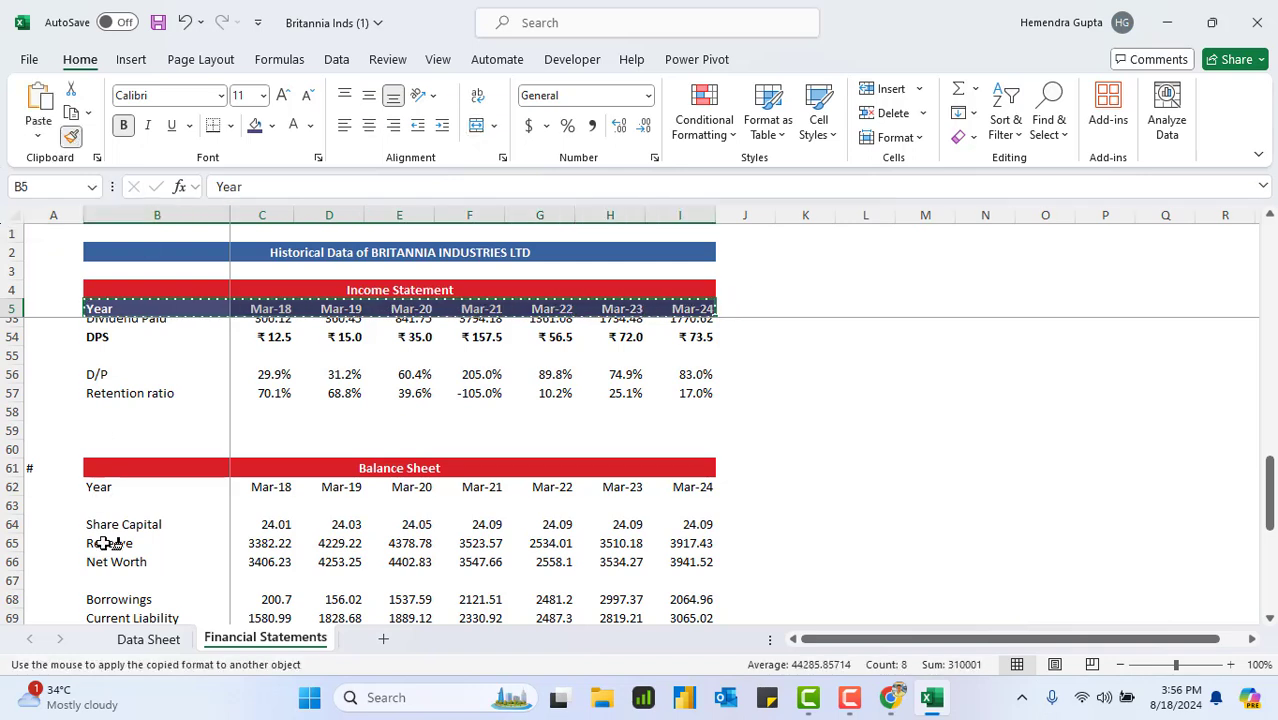
left_click(105, 486)
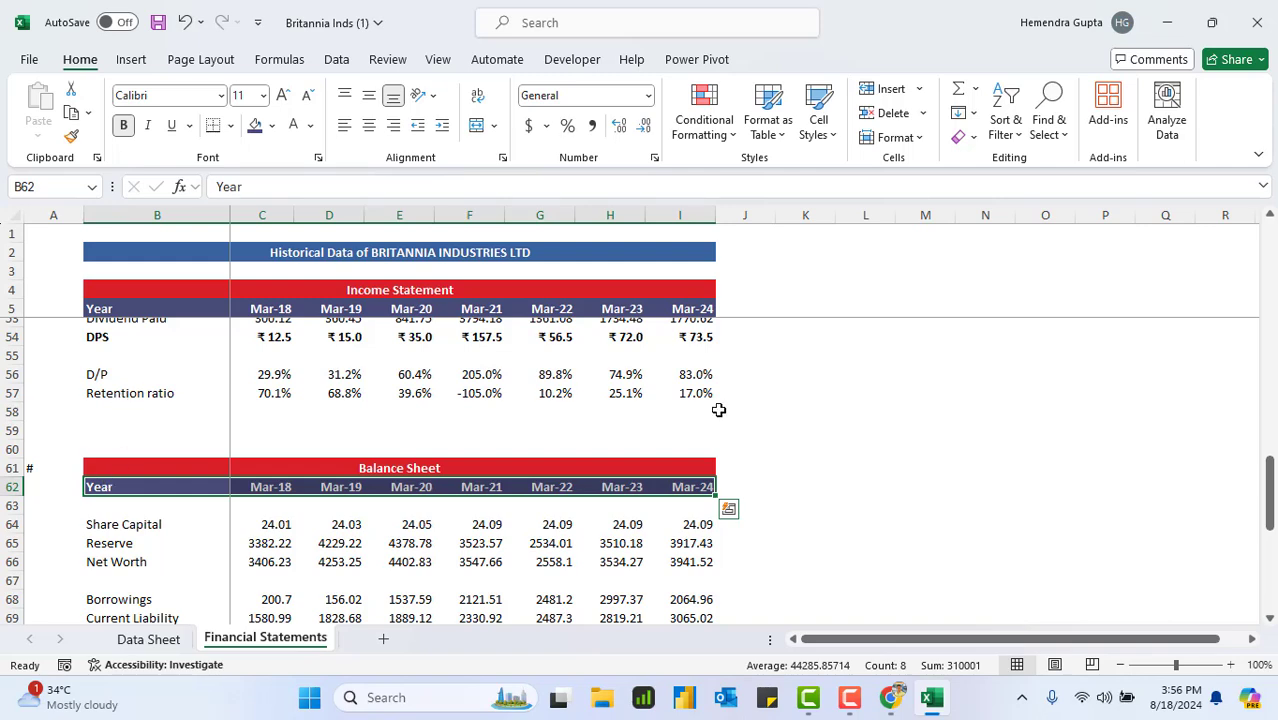
scroll(719, 409, "up", 9)
left_click(1022, 450)
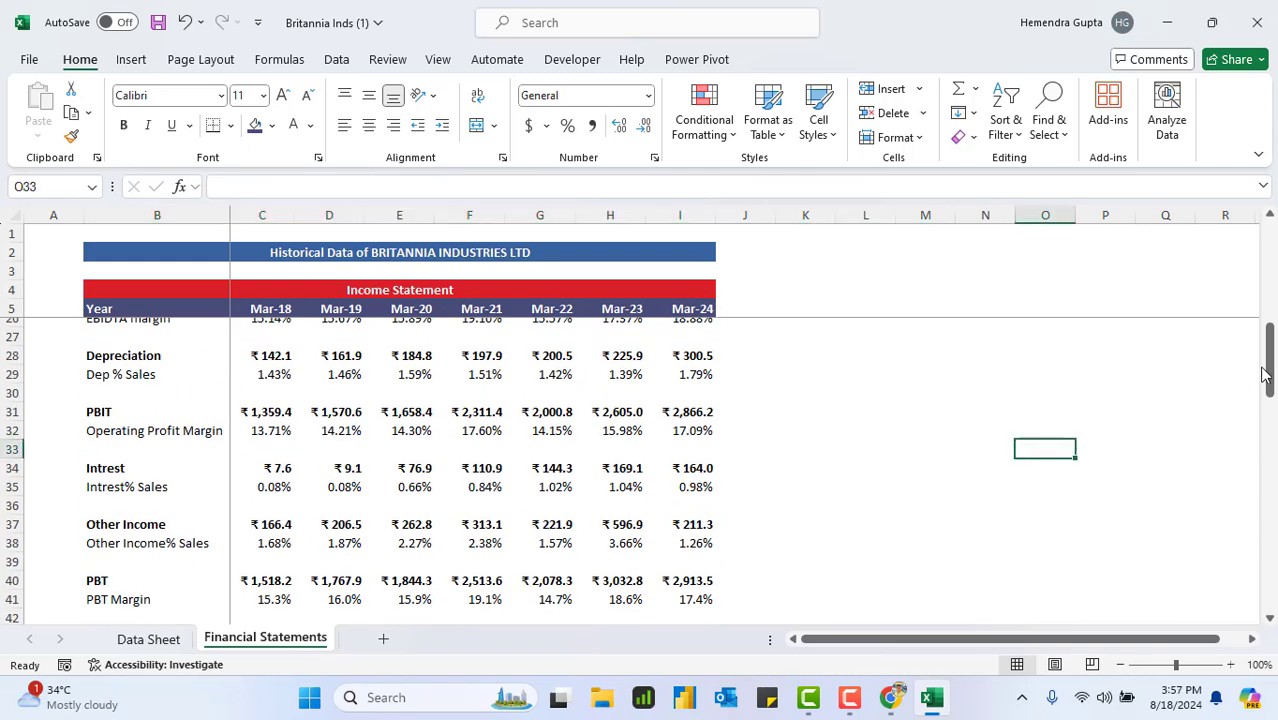
Copy the DPS row's bold rupee formatting to the Net Worth and Total Equity & Liability rows in the Balance Sheet
left_click_drag(1265, 374, 1270, 515)
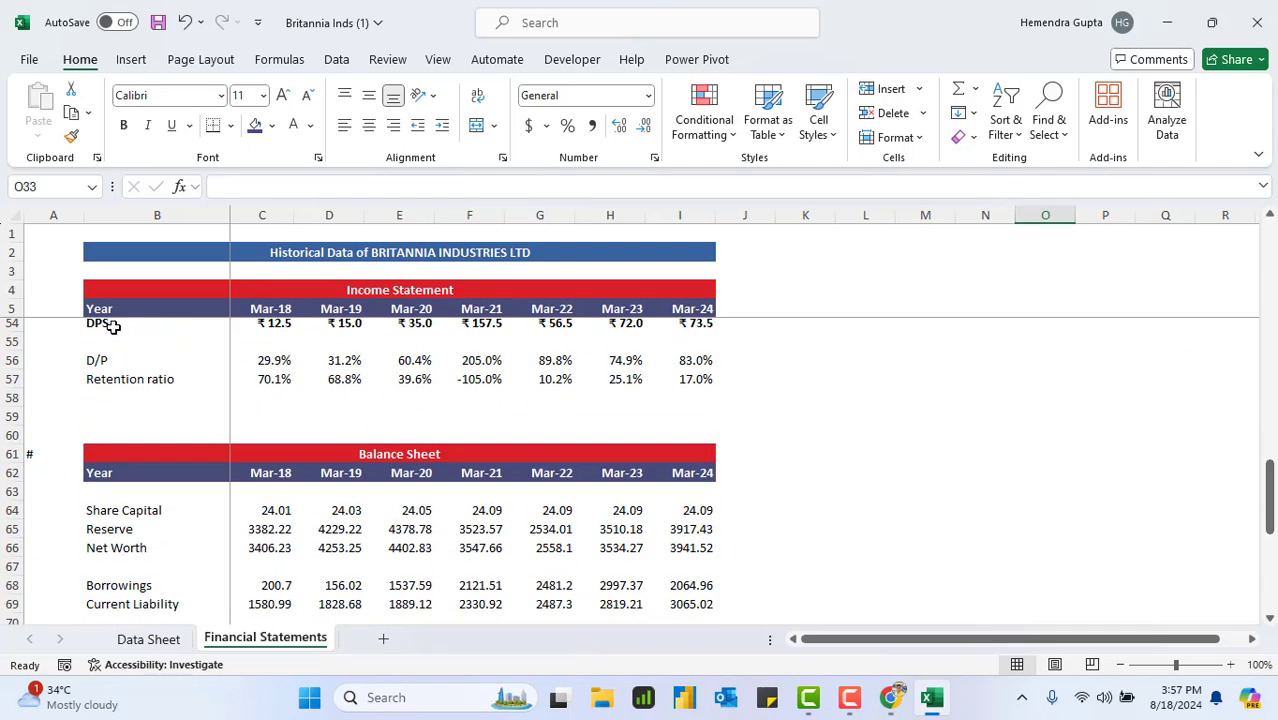
left_click_drag(113, 327, 664, 327)
left_click(72, 140)
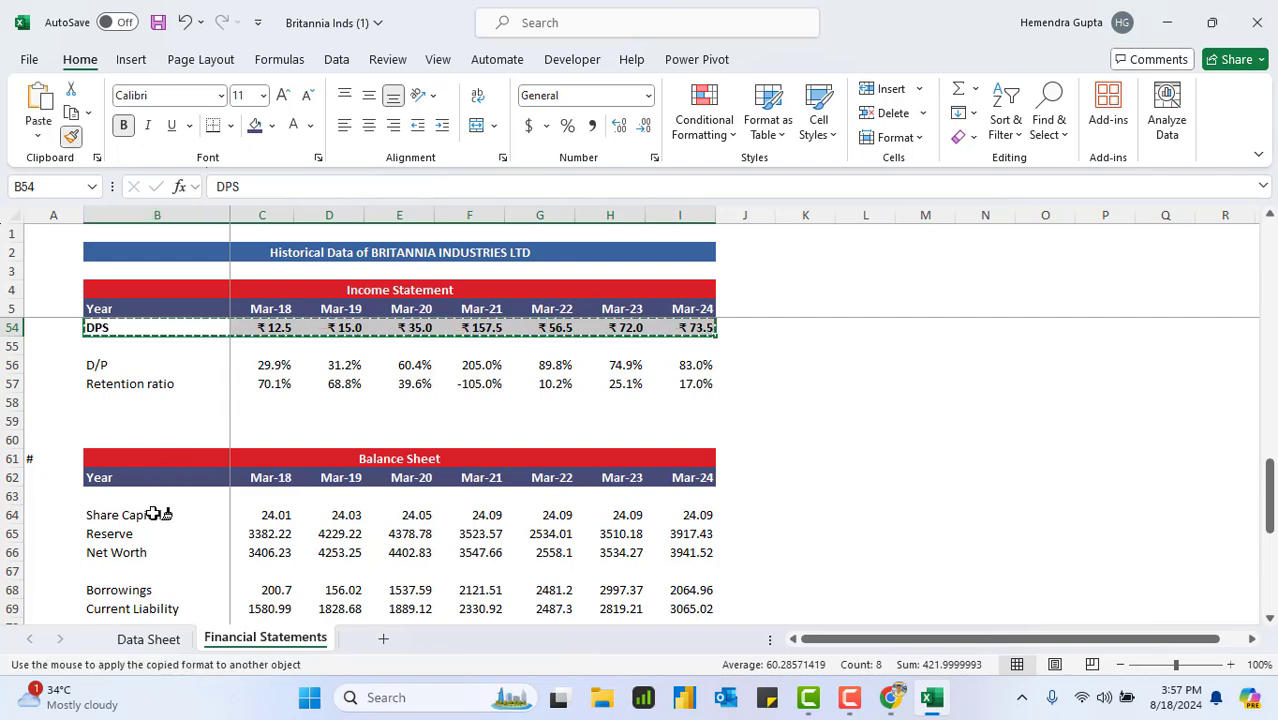
left_click(126, 552)
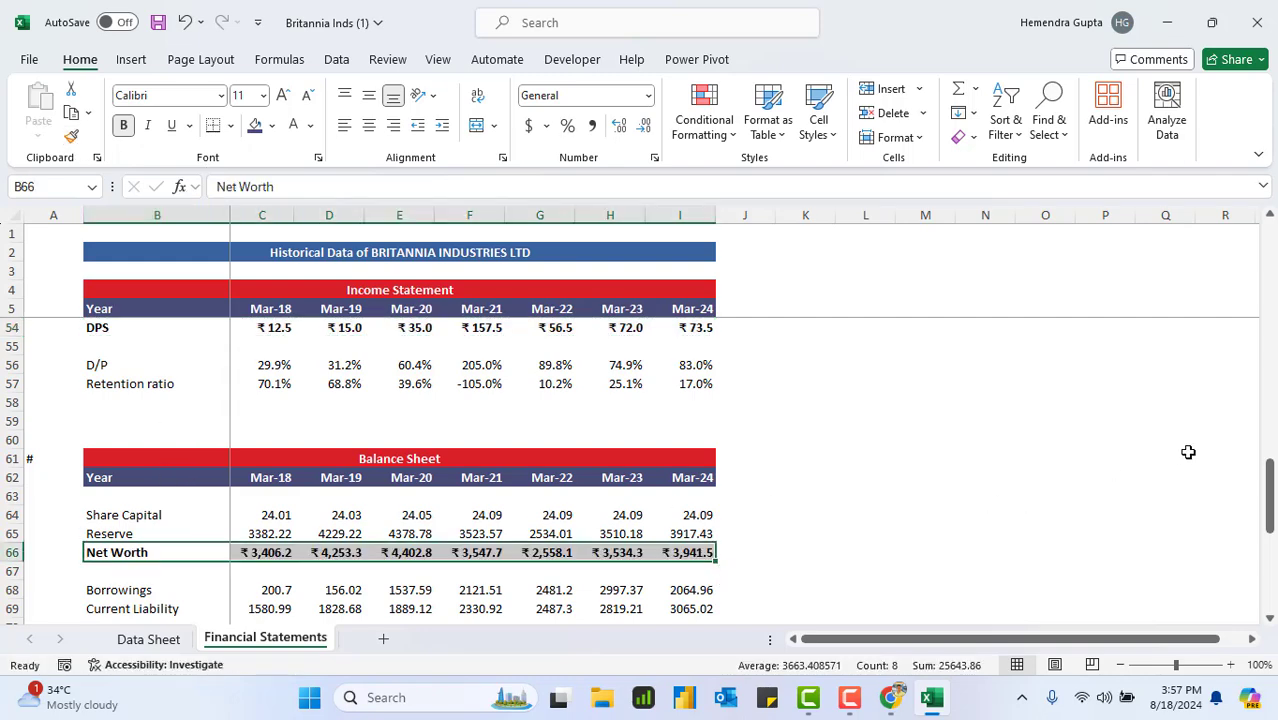
left_click_drag(1268, 472, 1270, 532)
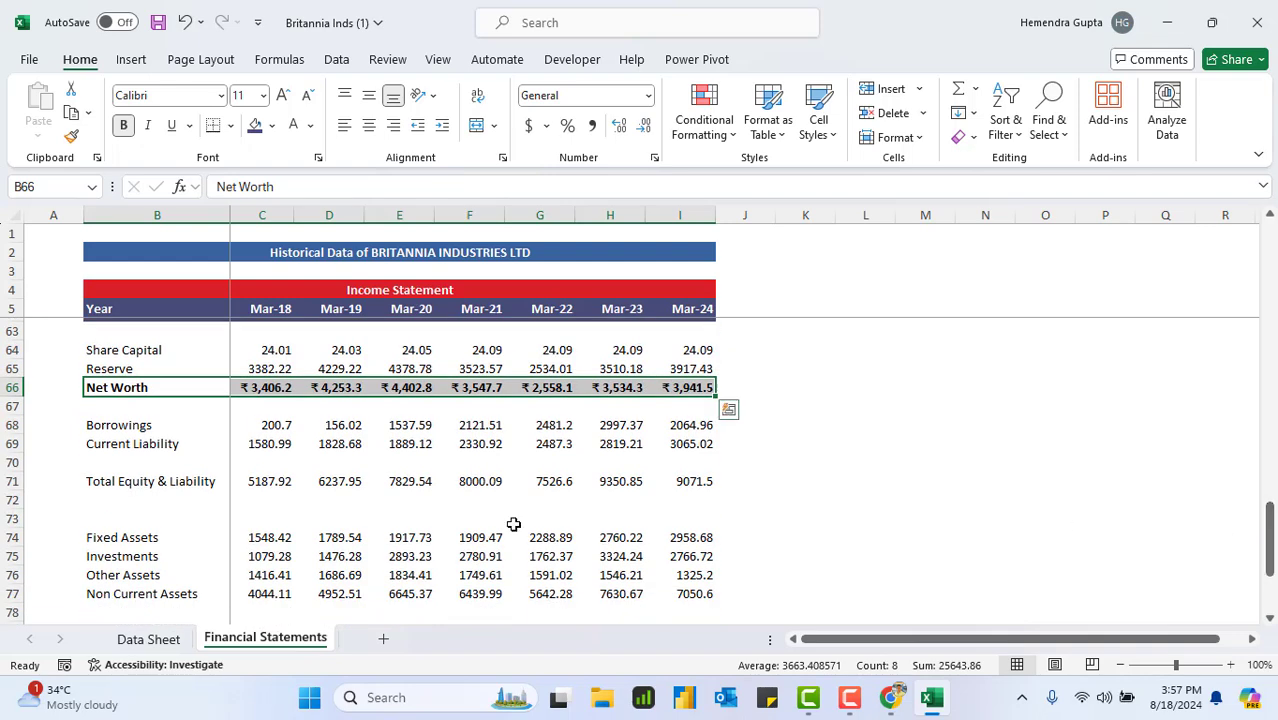
left_click(72, 140)
left_click(135, 483)
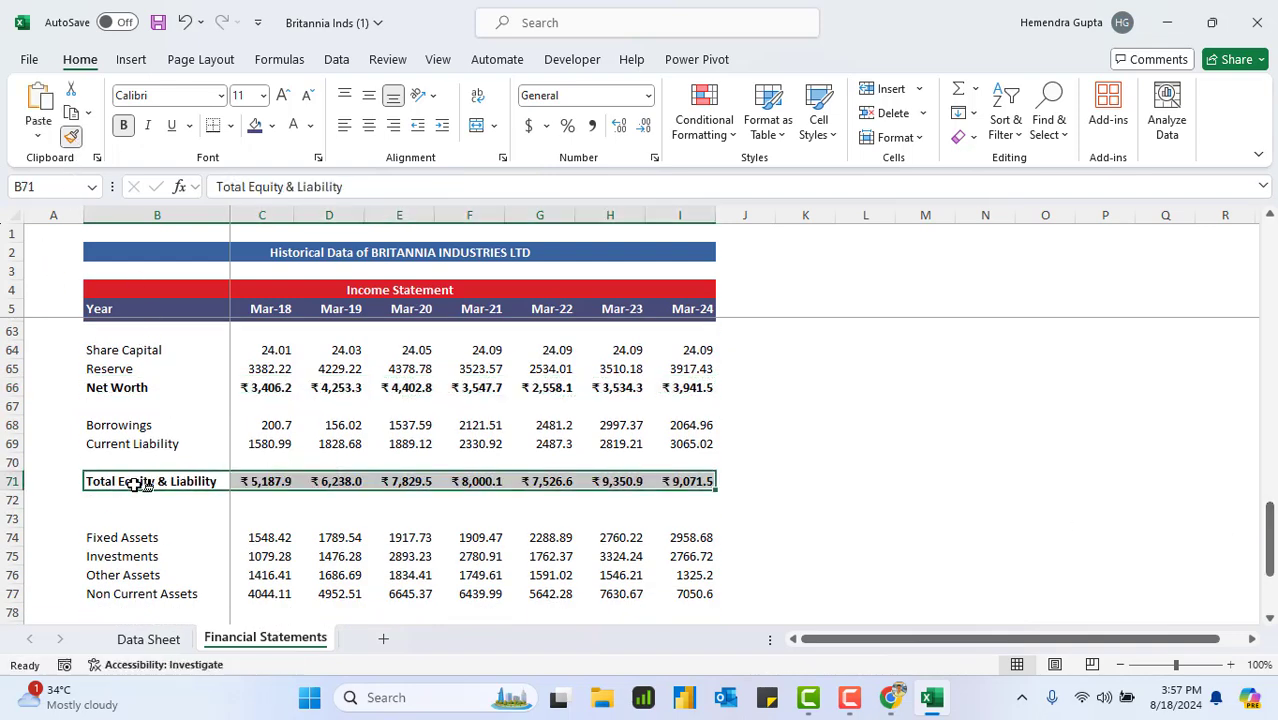
Apply the Total Equity & Liability row's formatting to the Non Current Assets, Current Assets and Total Assets rows
left_click(72, 140)
left_click(137, 595)
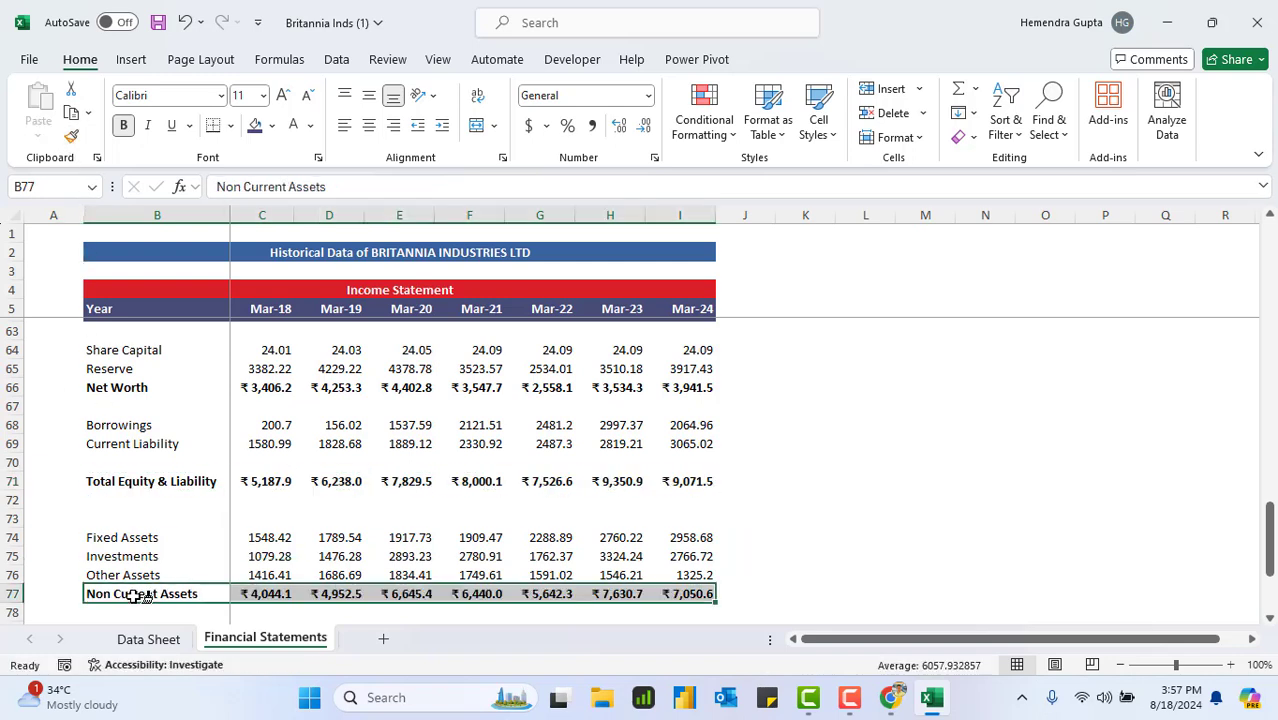
left_click_drag(1268, 536, 1272, 550)
left_click(72, 140)
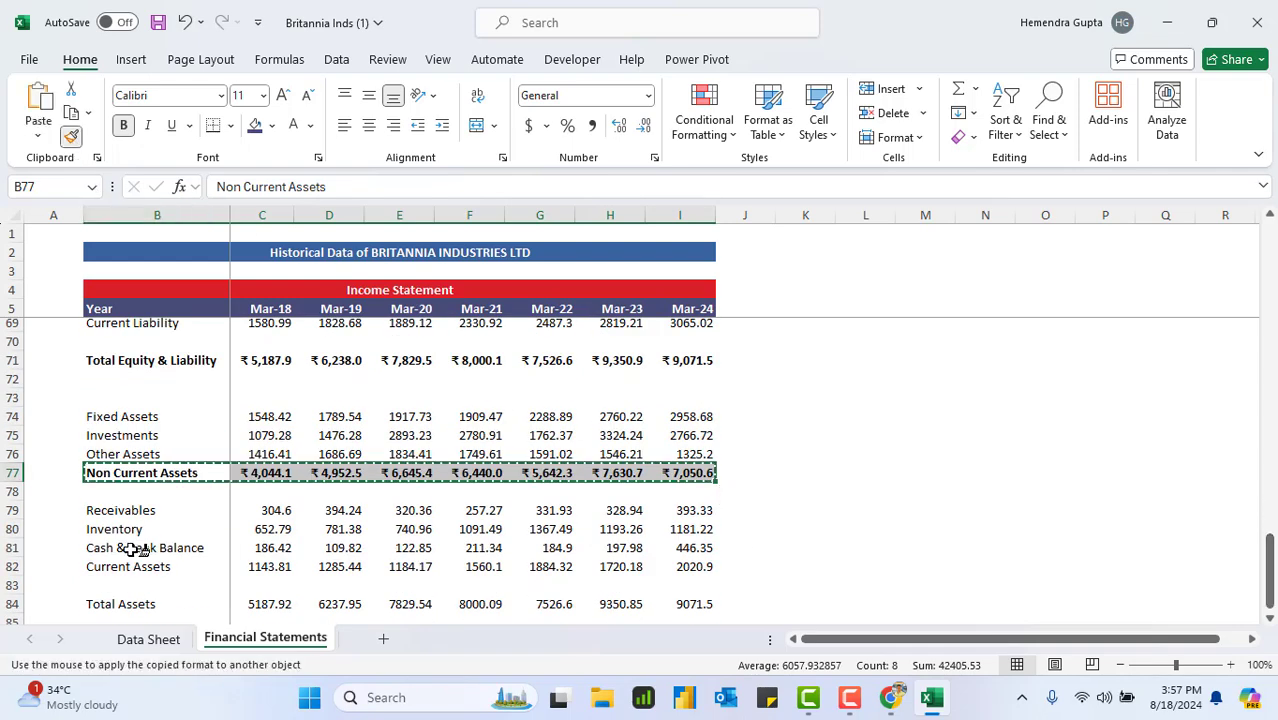
left_click(145, 567)
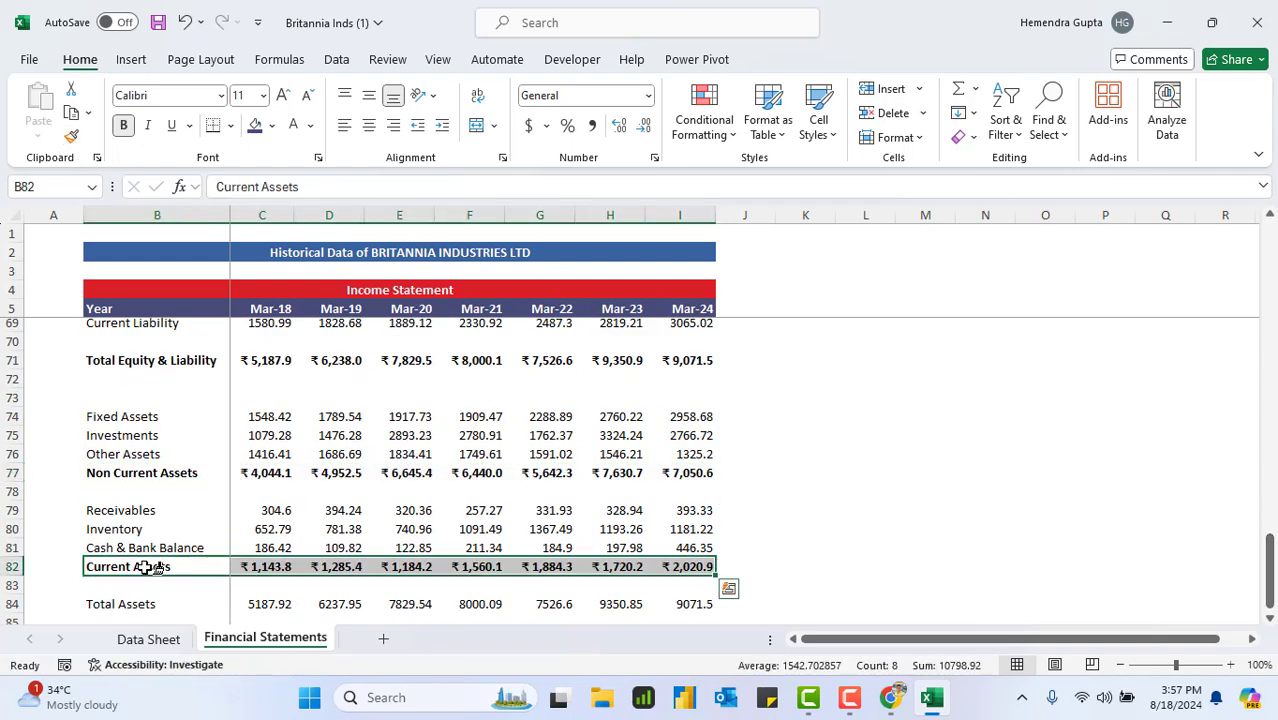
left_click(68, 140)
left_click(150, 605)
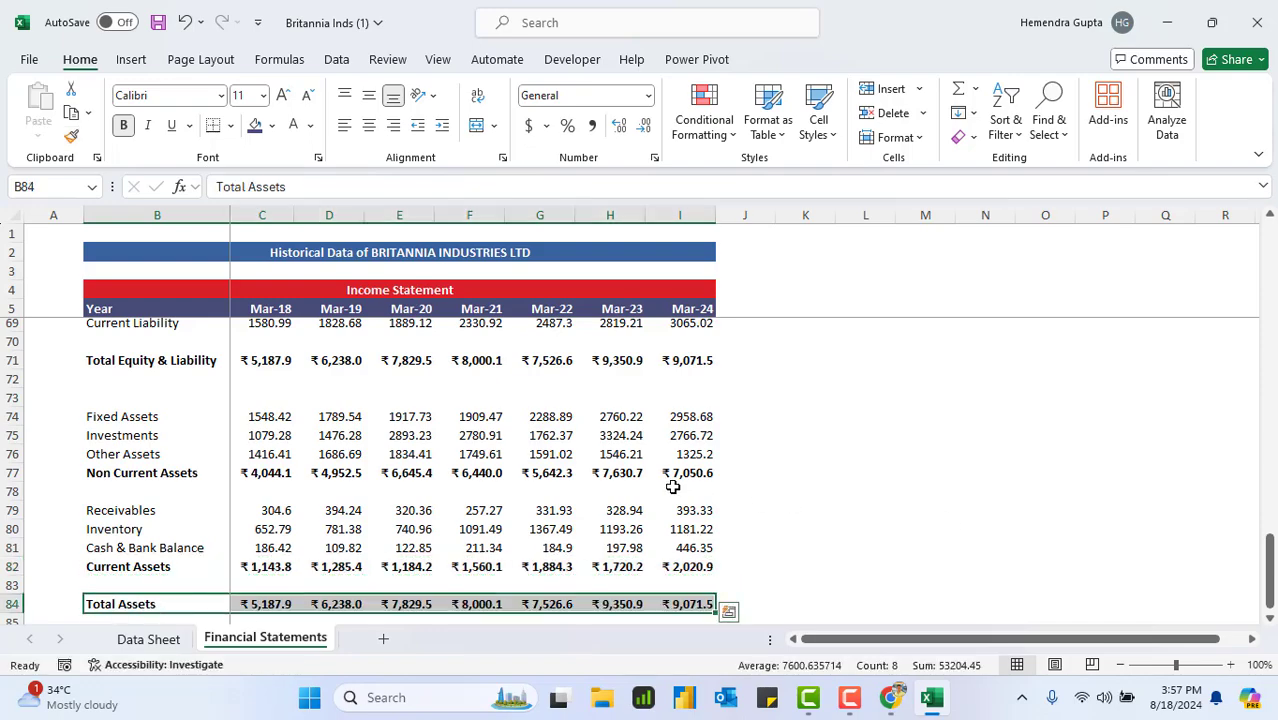
Review the formatting of the Income Statement and Balance Sheet sections throughout the Financial Statements sheet
scroll(660, 492, "up", 20)
scroll(648, 462, "down", 20)
scroll(648, 461, "up", 12)
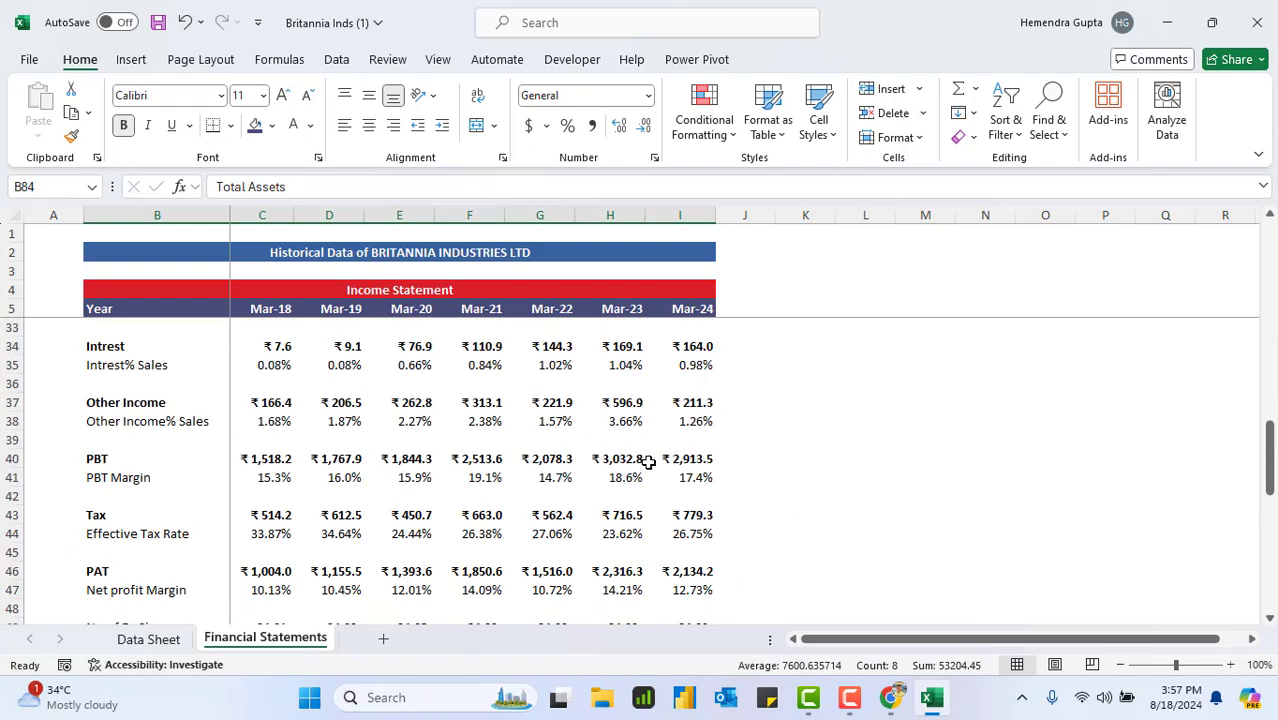
scroll(646, 463, "up", 9)
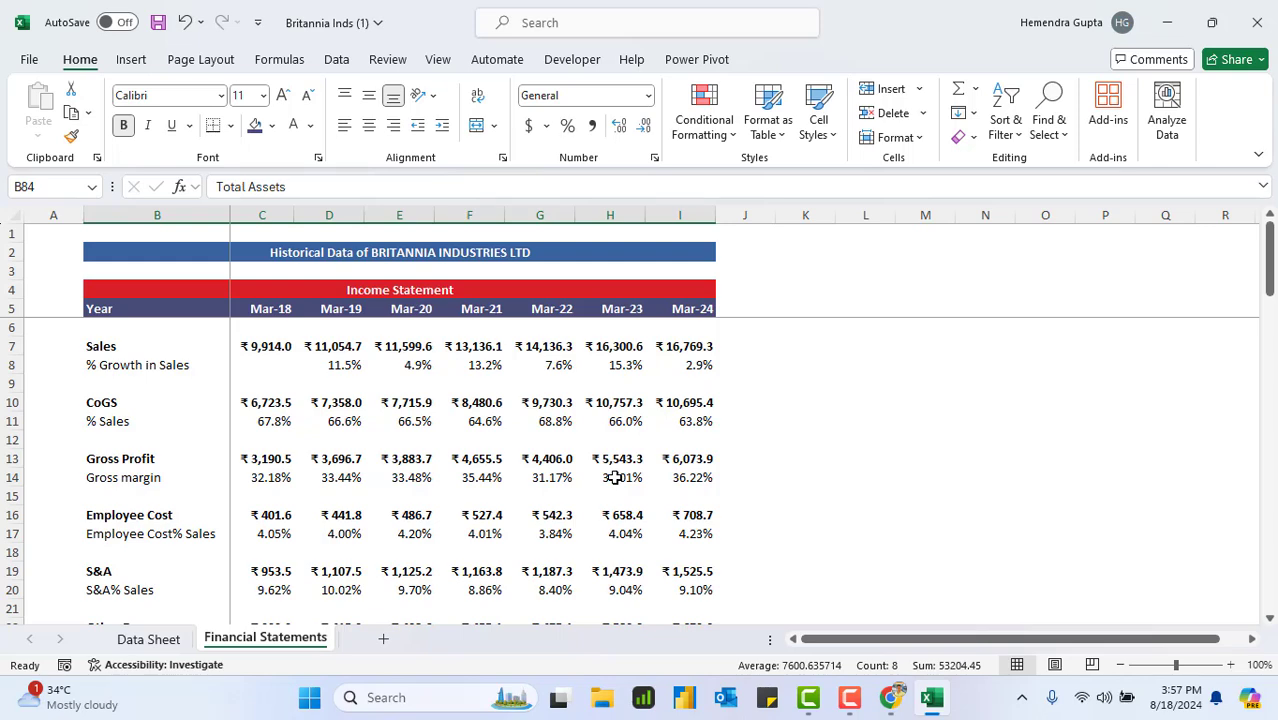
scroll(614, 478, "down", 7)
scroll(614, 478, "up", 7)
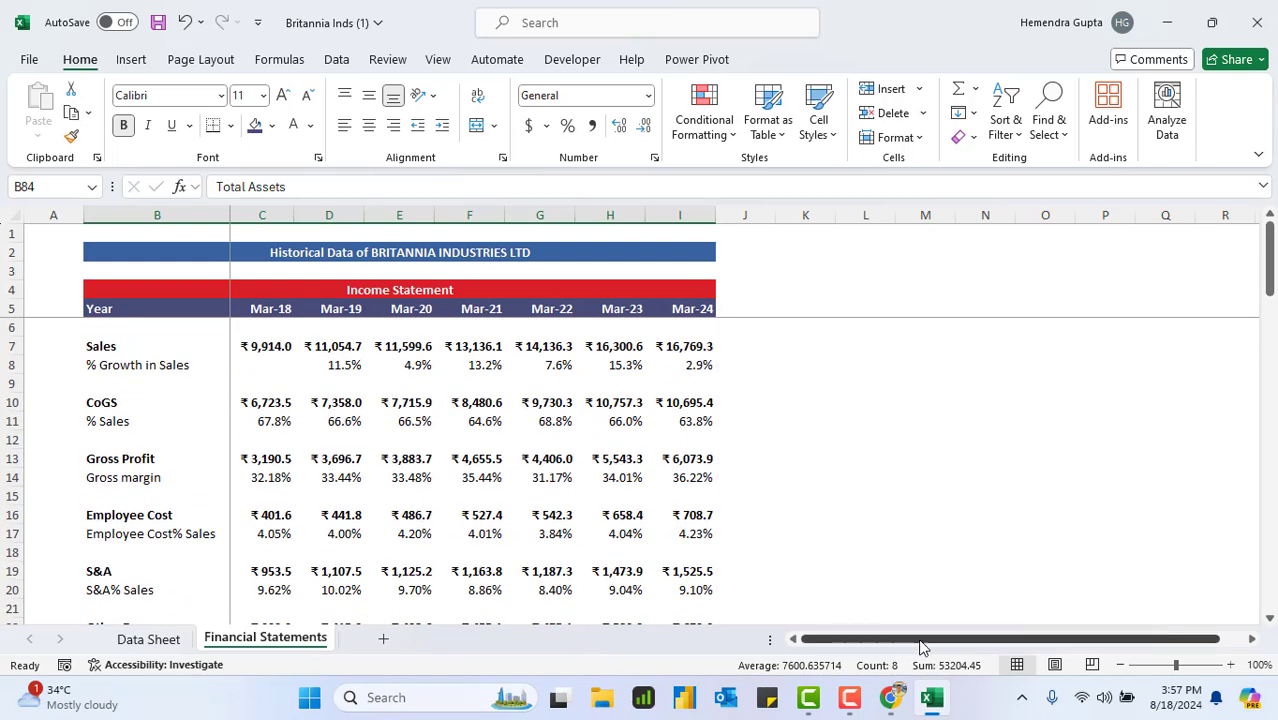
scroll(598, 466, "down", 9)
scroll(598, 466, "up", 9)
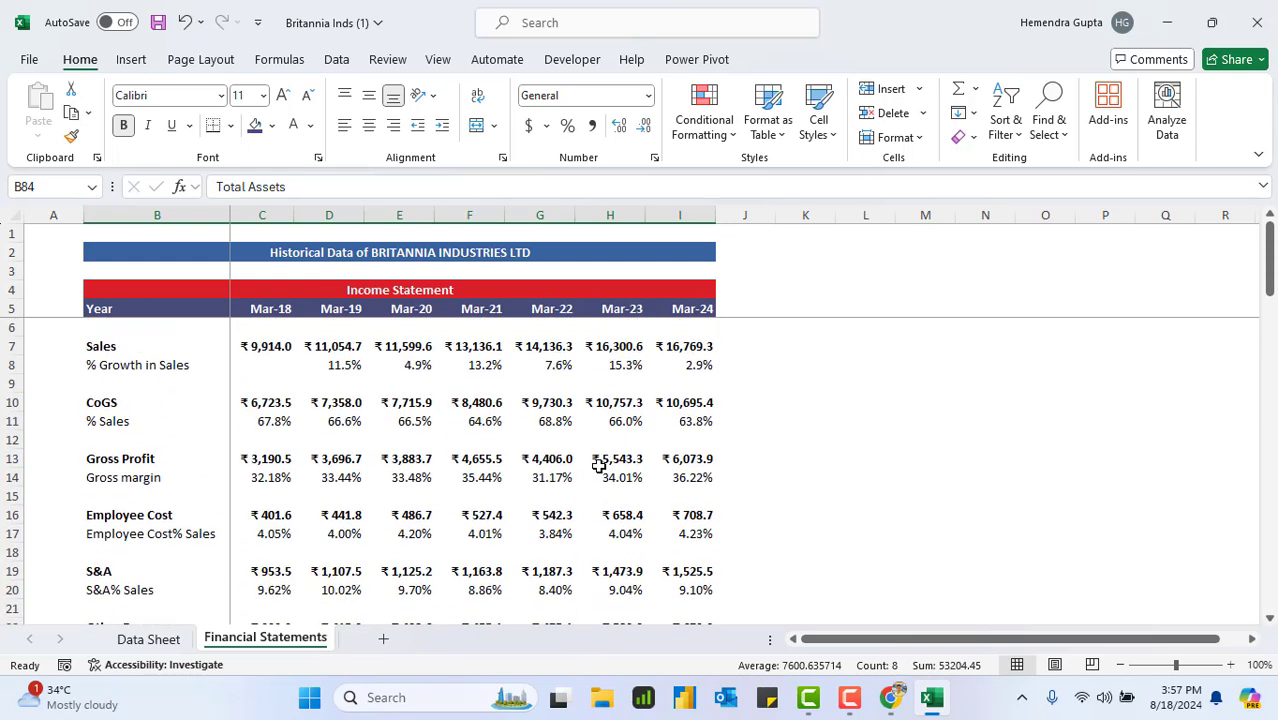